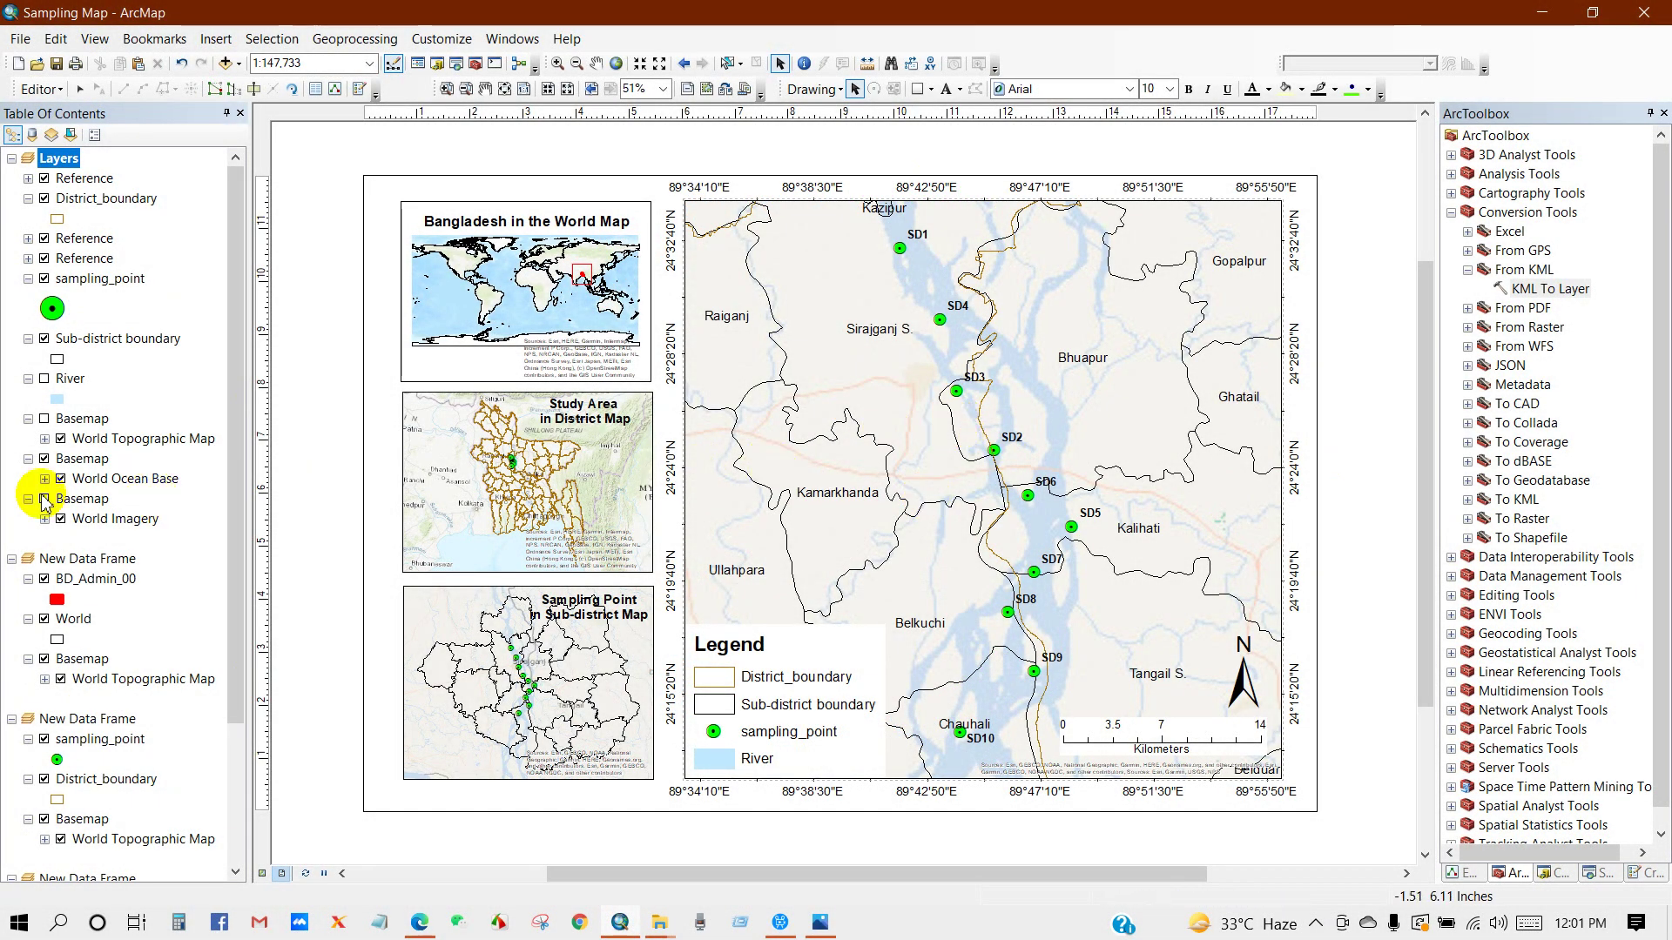
Toggle the World Ocean Base, World Imagery, World Topographic and River layers to compare basemaps
click(43, 459)
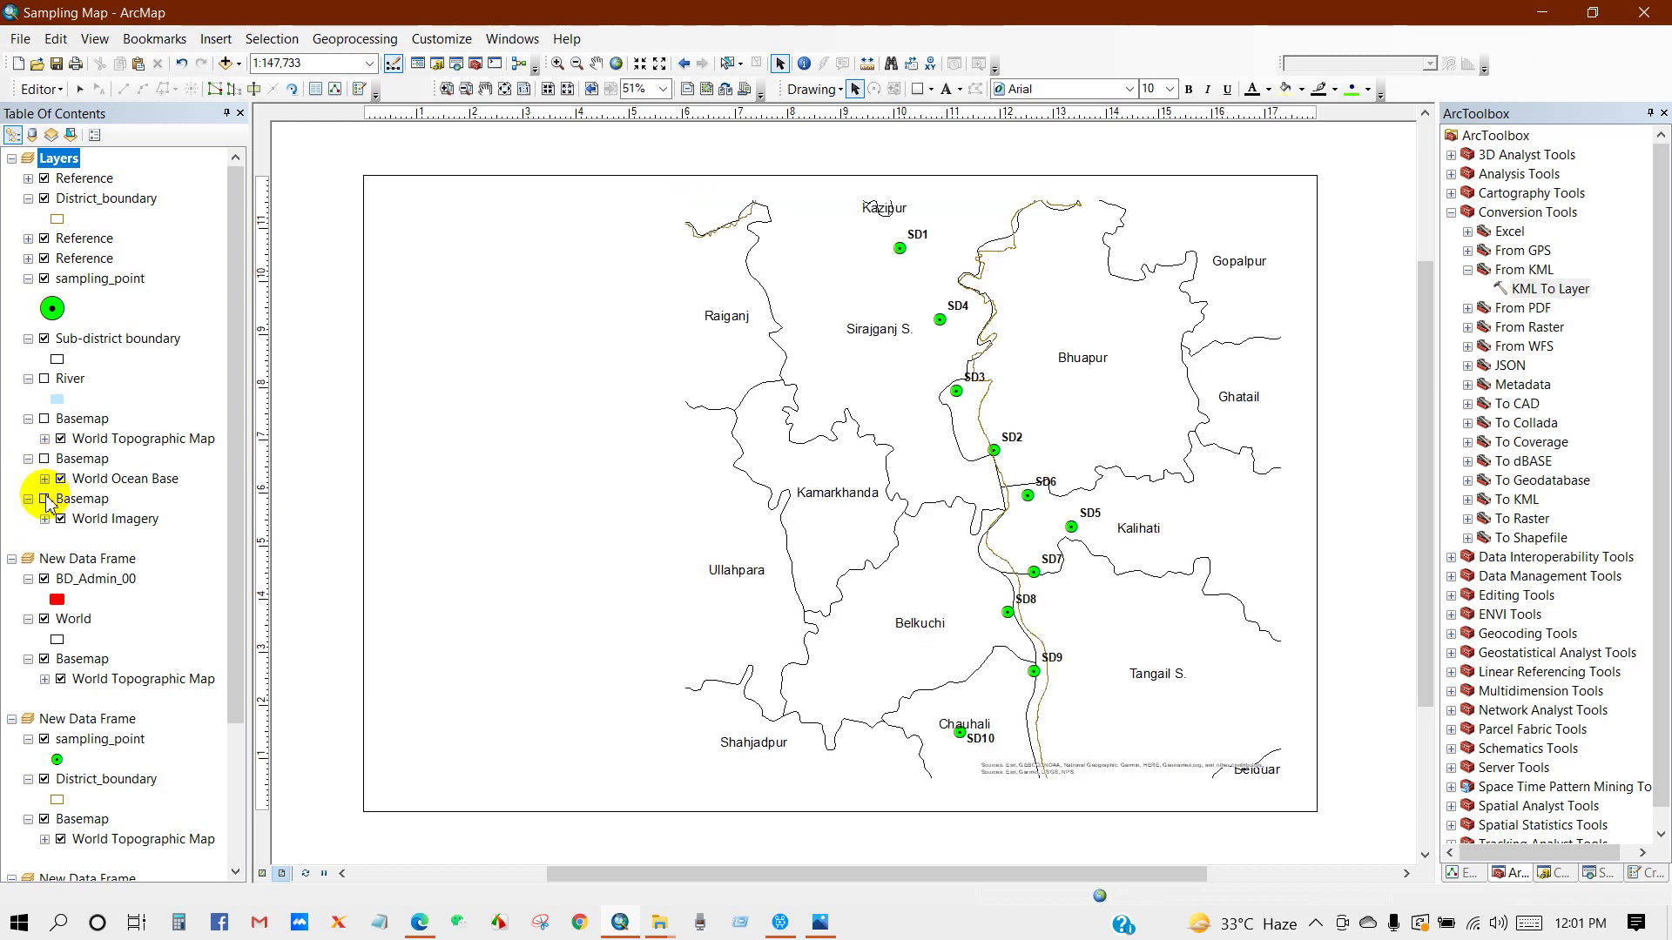
click(46, 500)
click(45, 499)
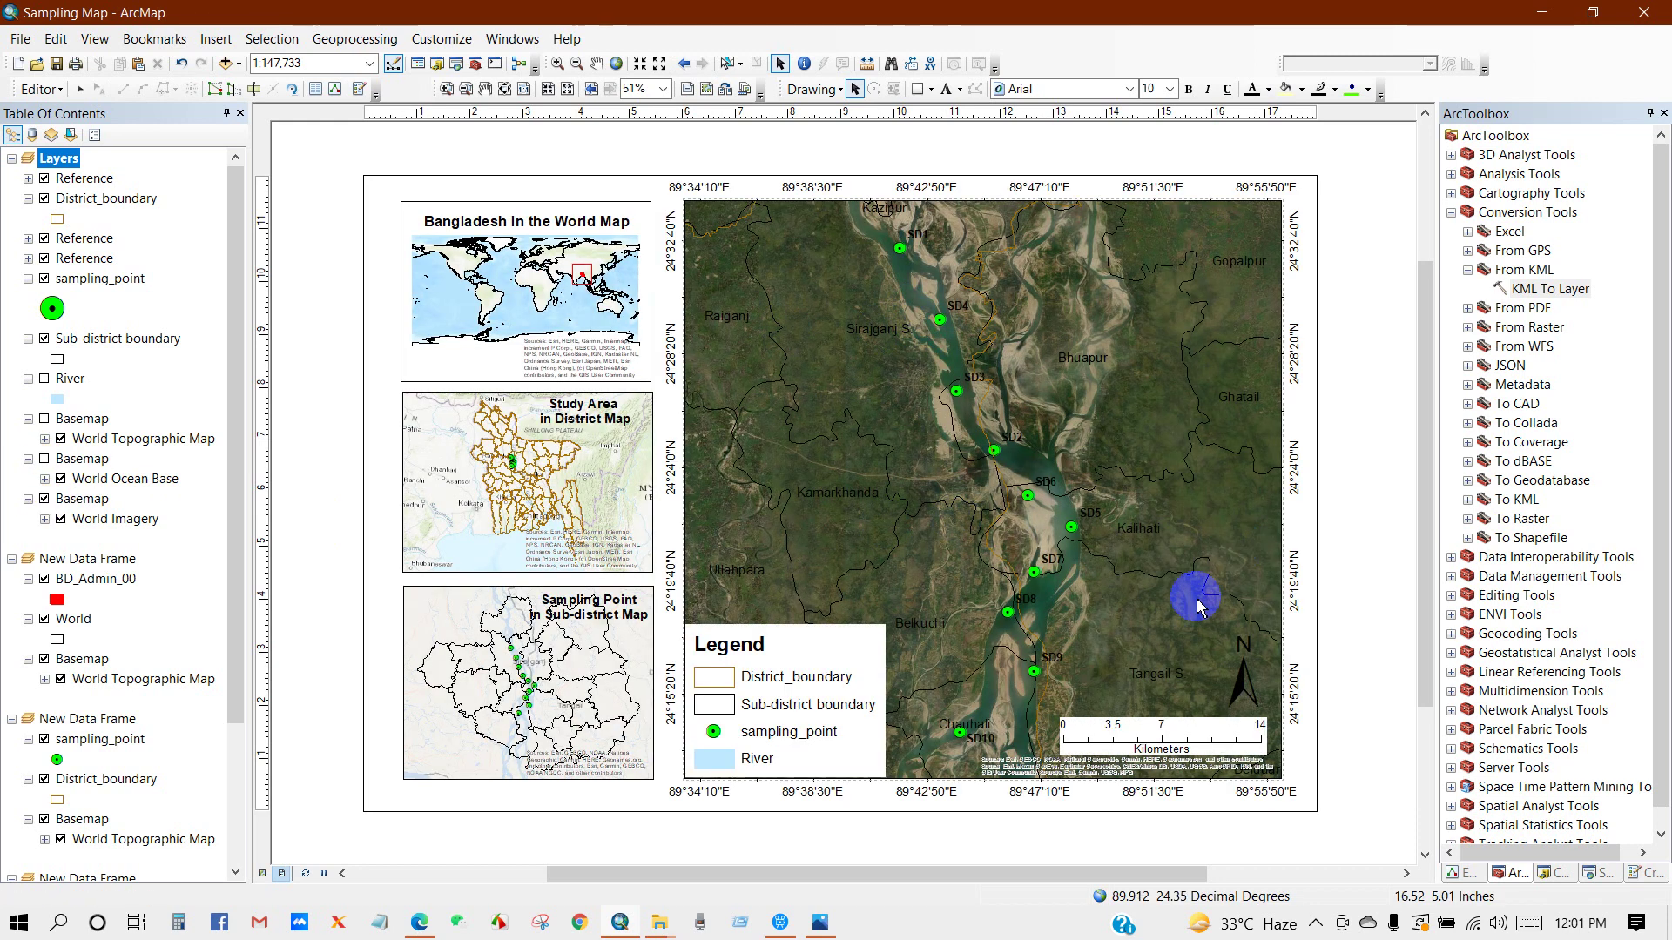
click(44, 499)
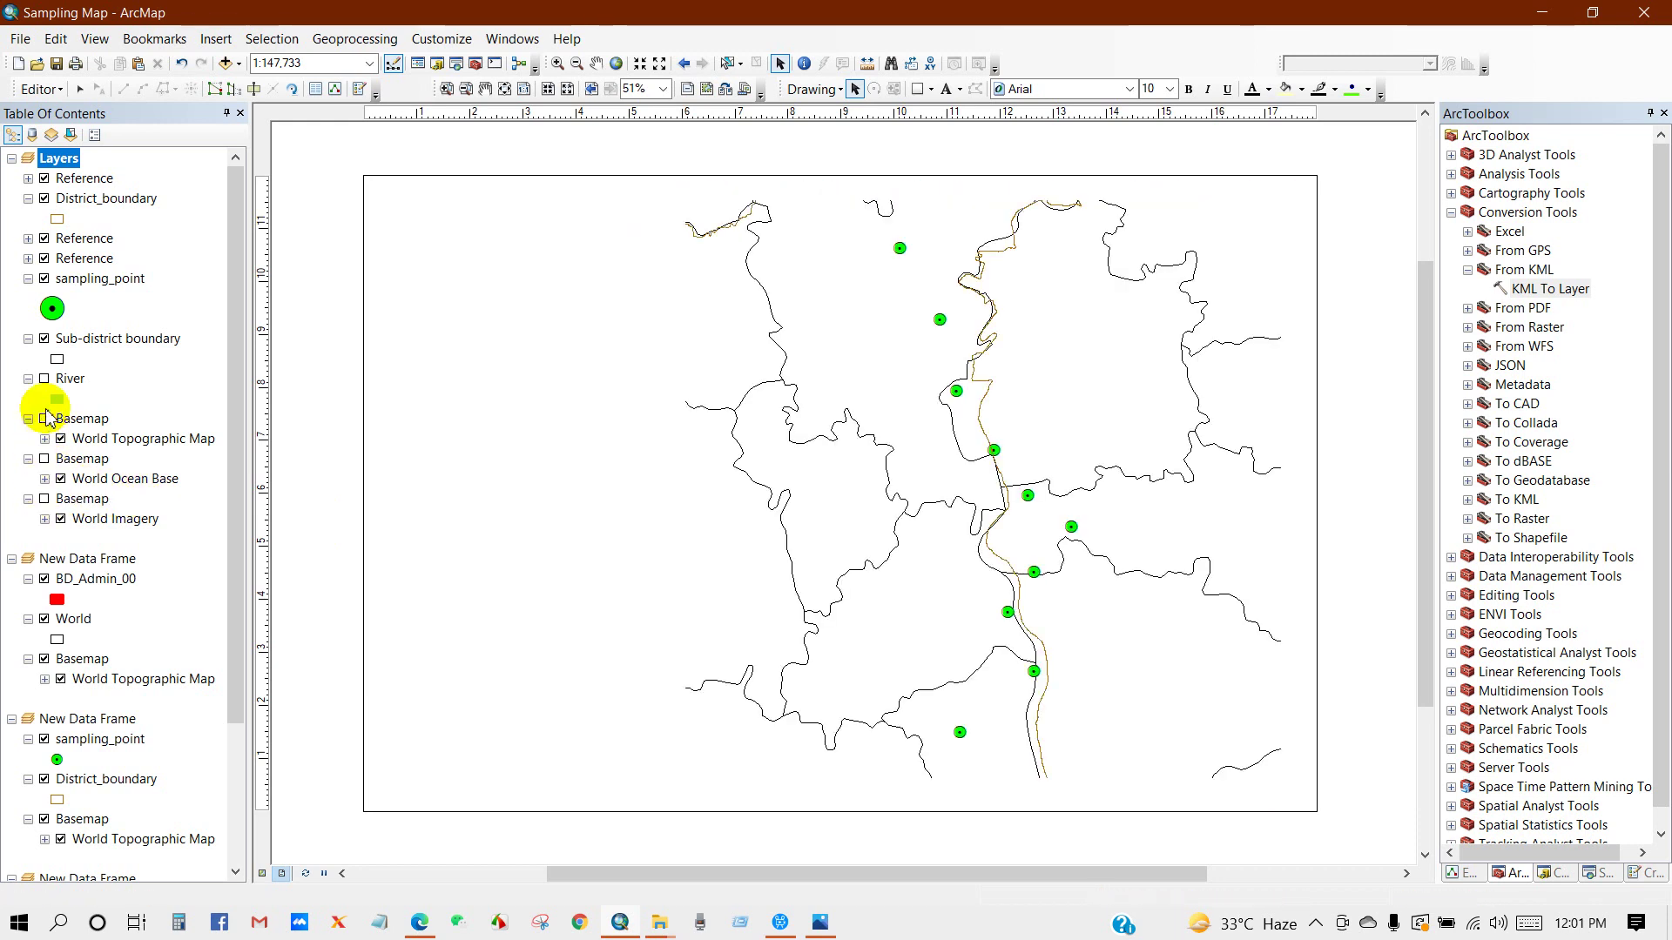
click(44, 419)
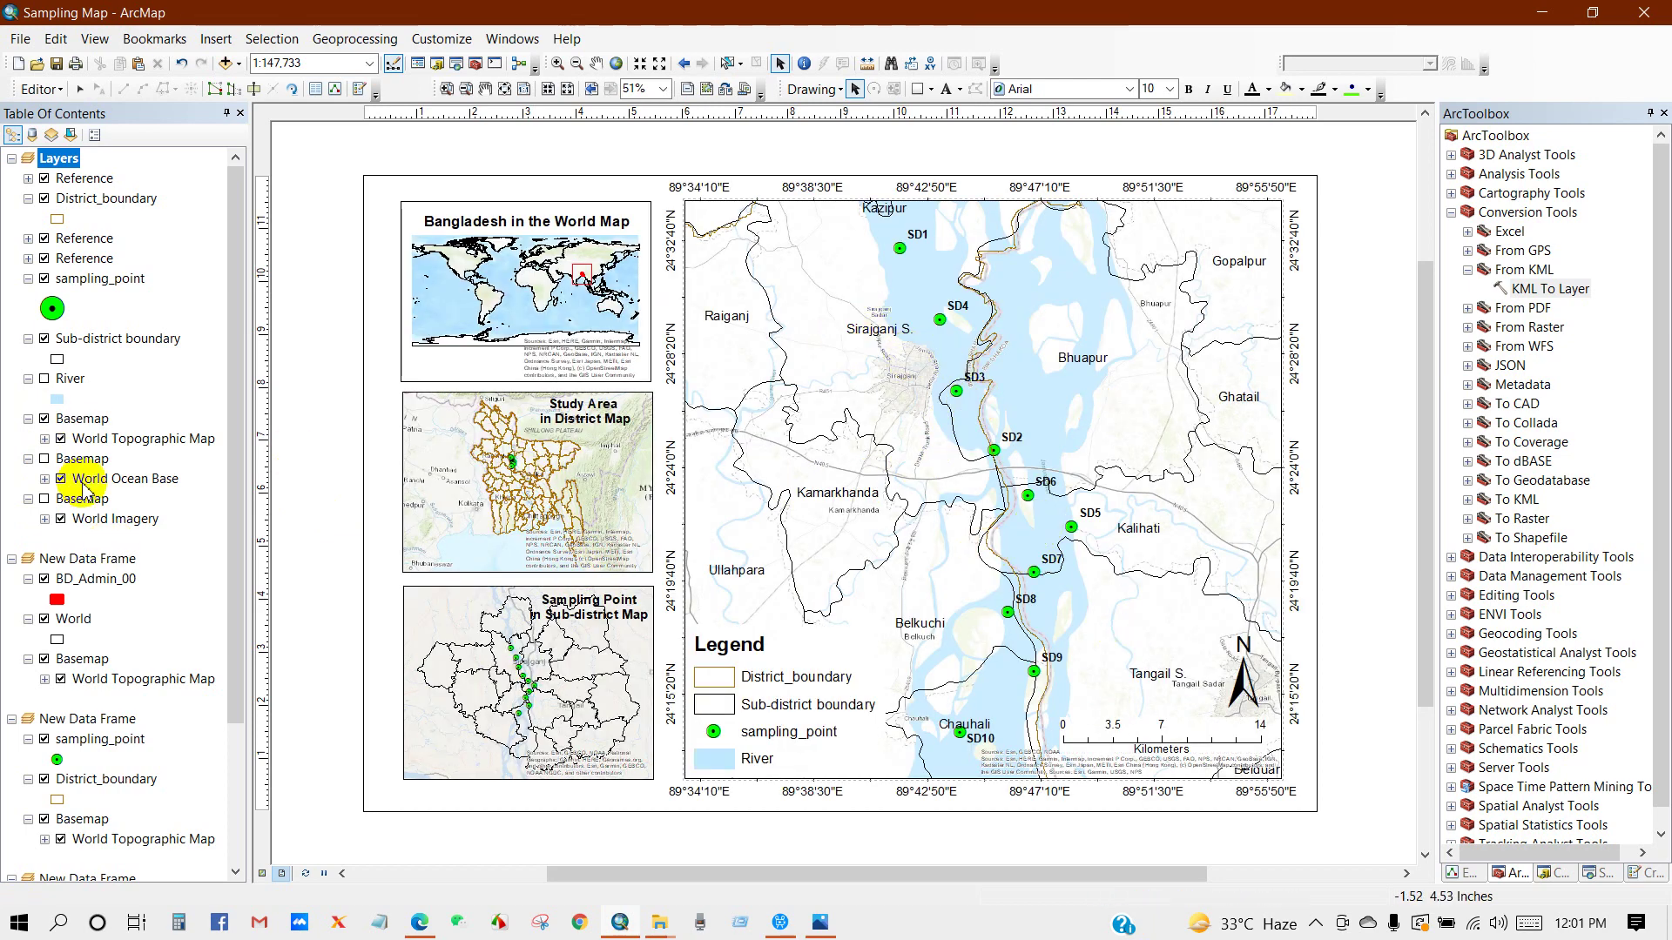
click(58, 437)
click(44, 419)
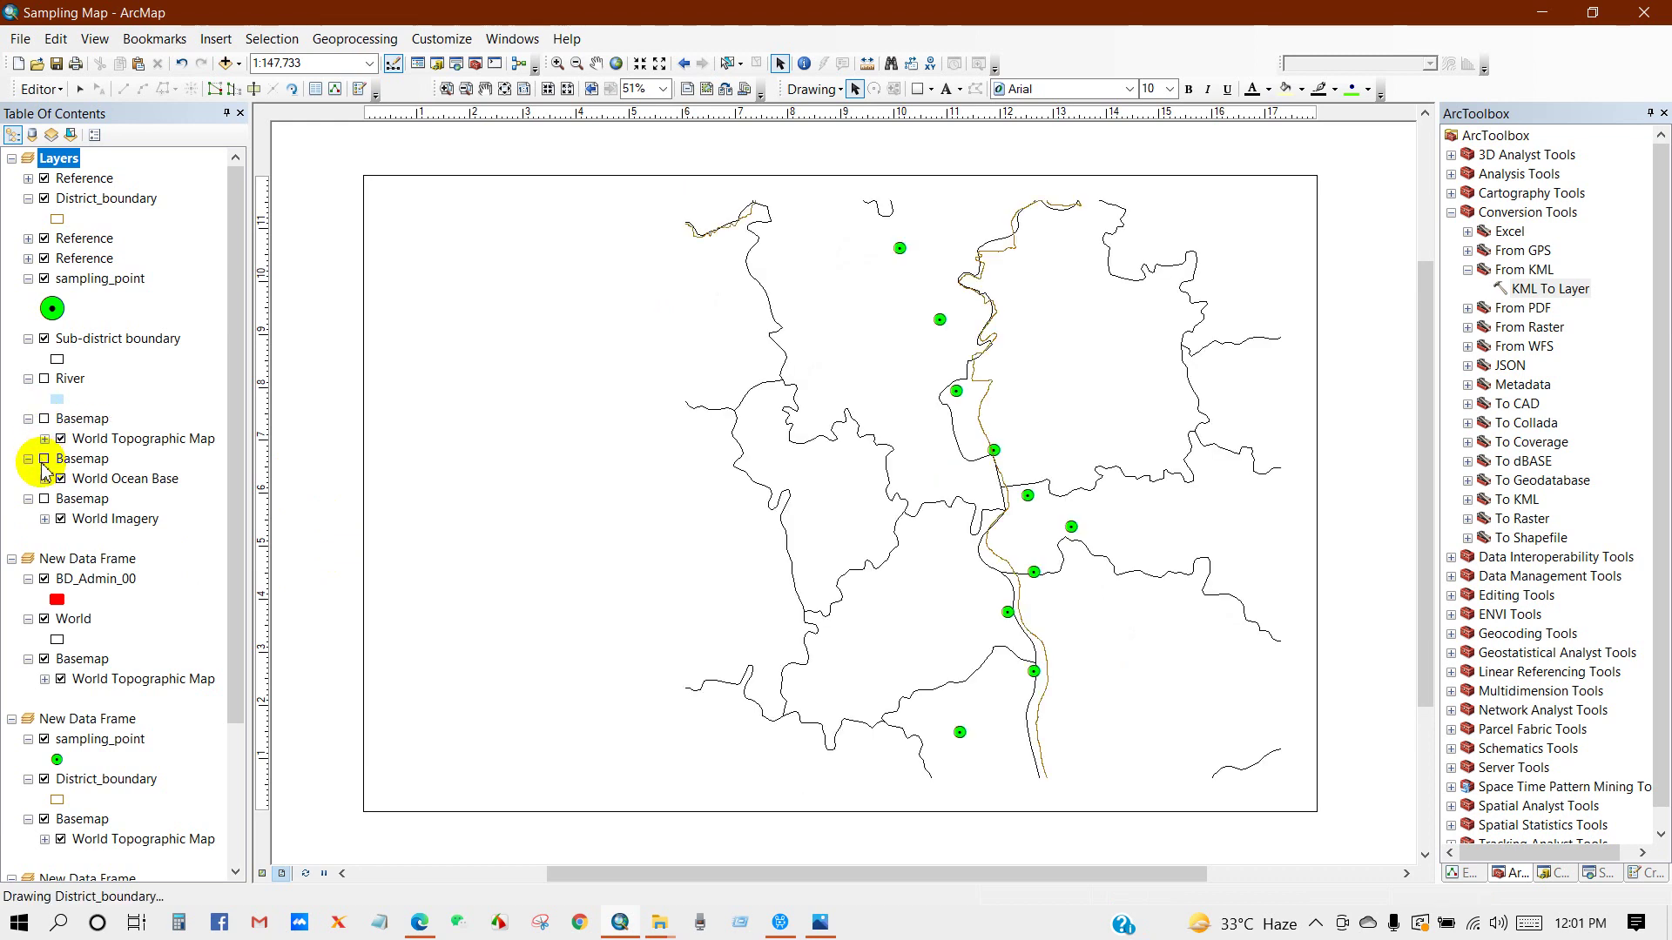
click(45, 459)
click(44, 459)
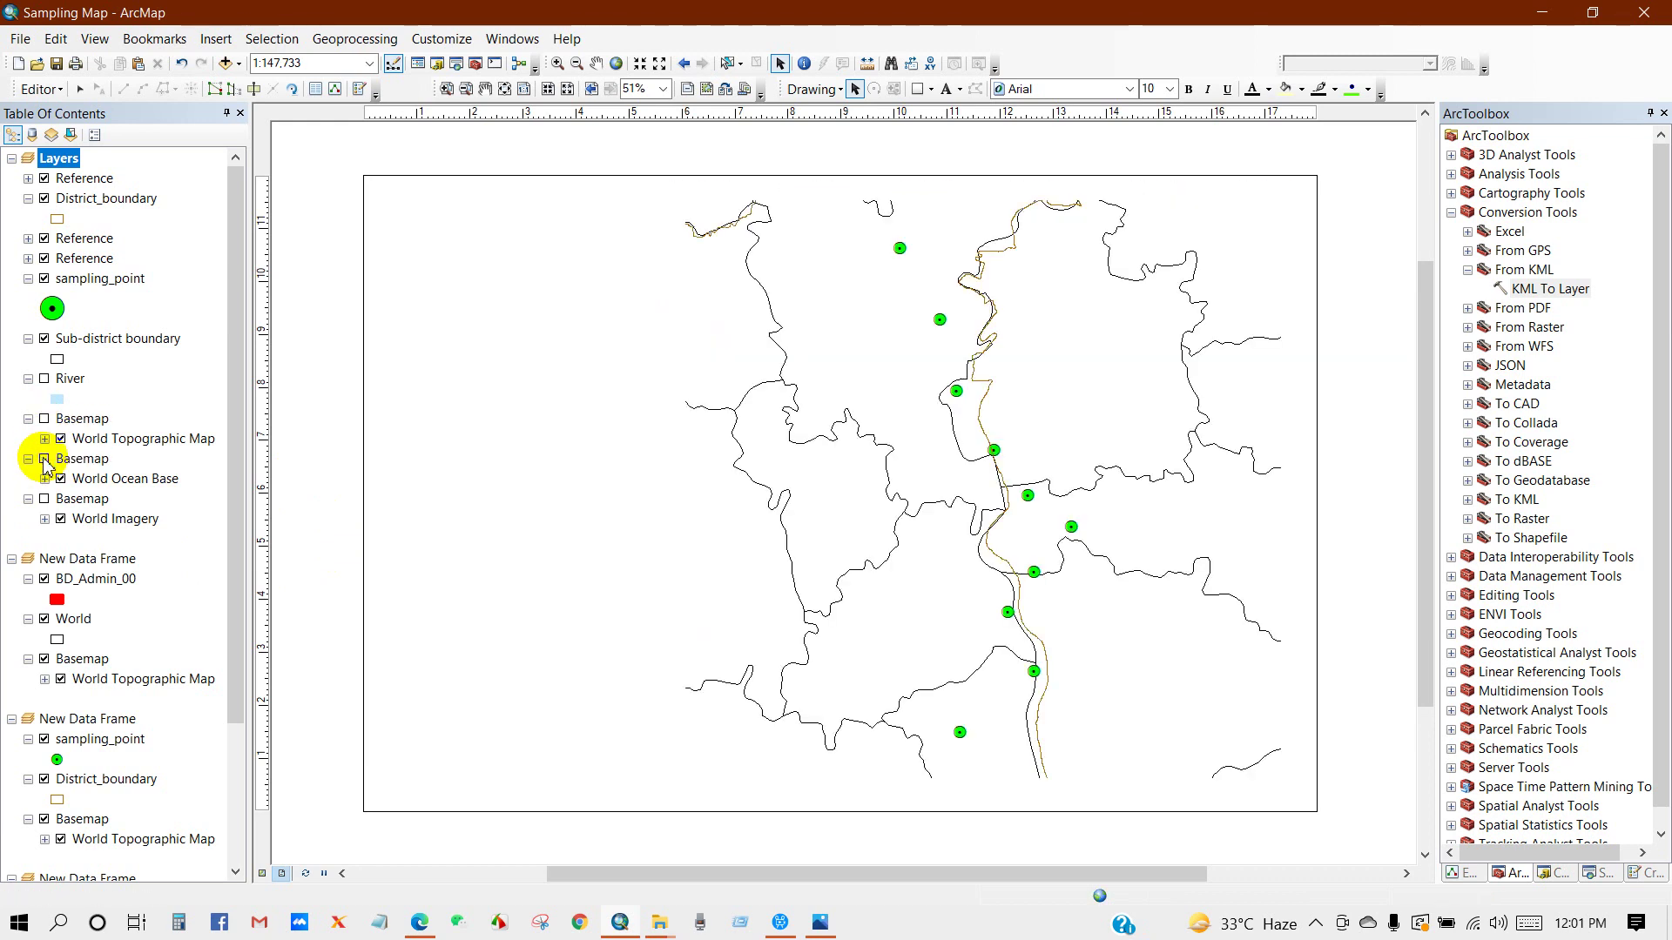
click(44, 379)
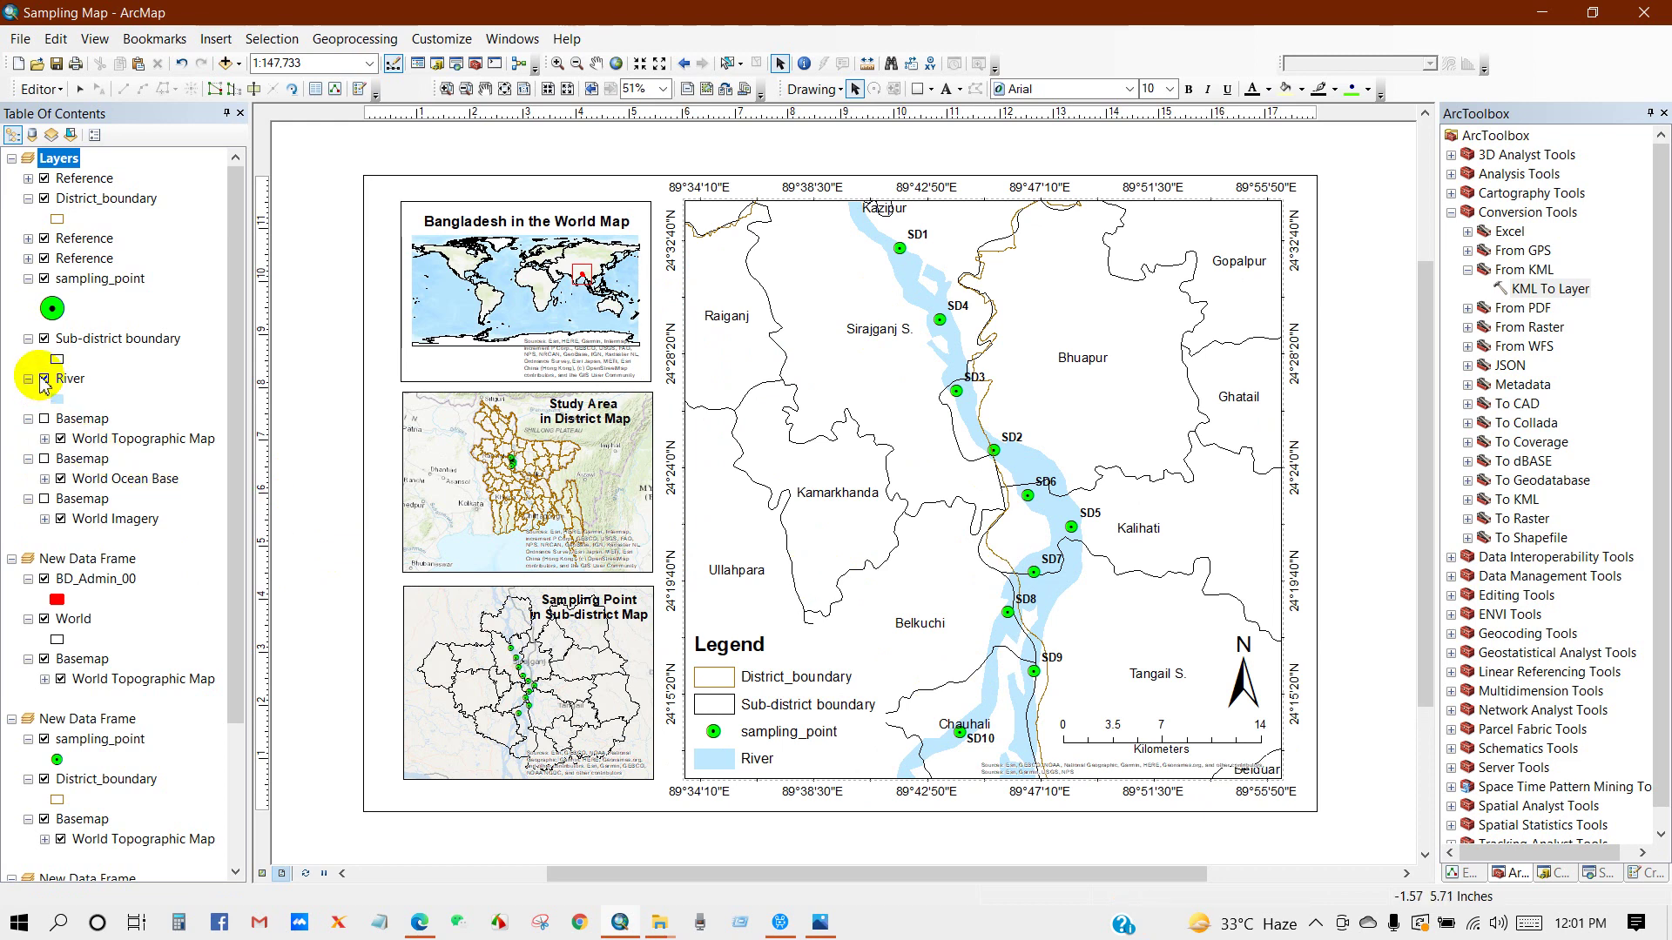
click(45, 379)
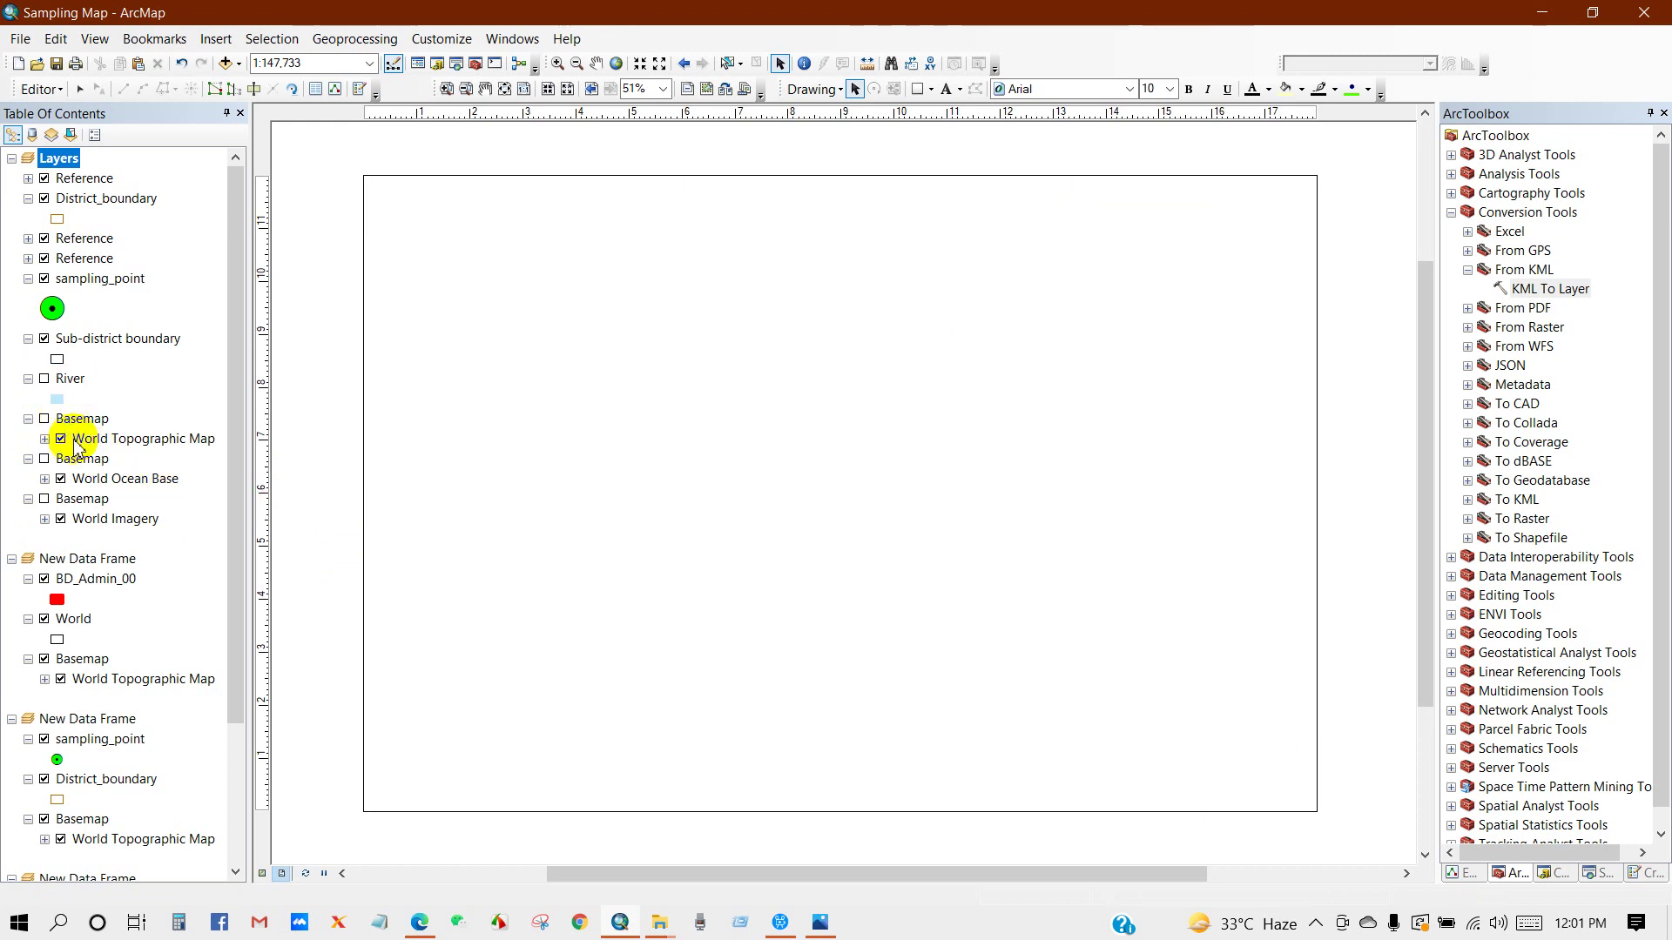
click(44, 459)
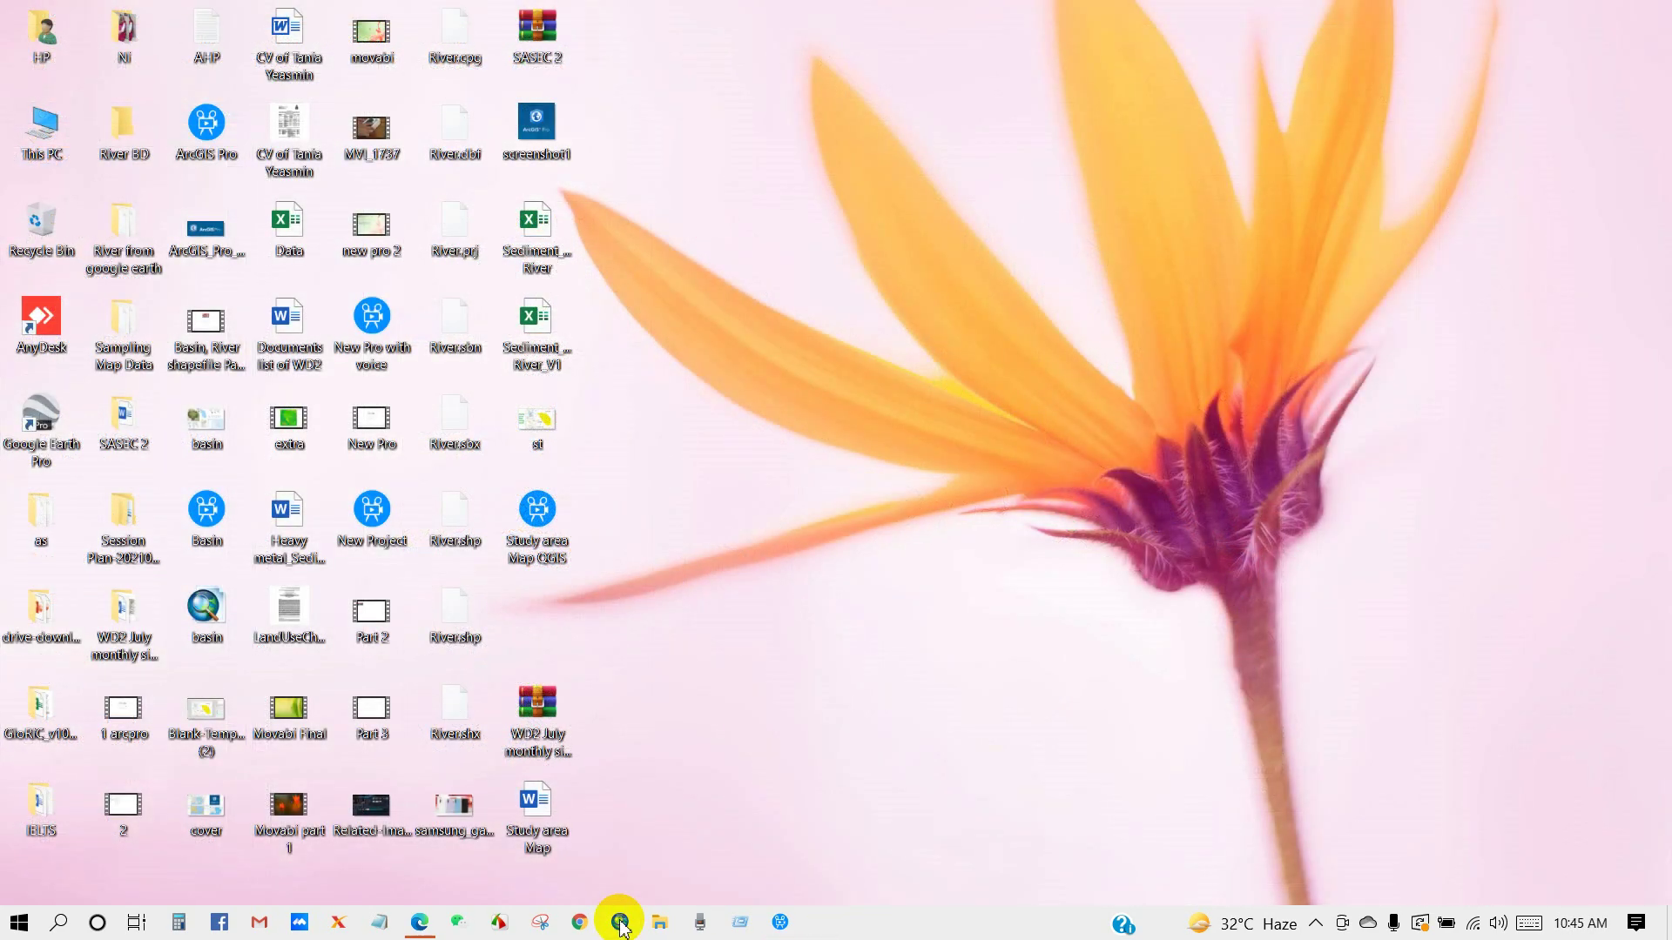
Open Sampling Point.kmz in Google Earth Pro and dismiss the start-up pop-ups
click(620, 923)
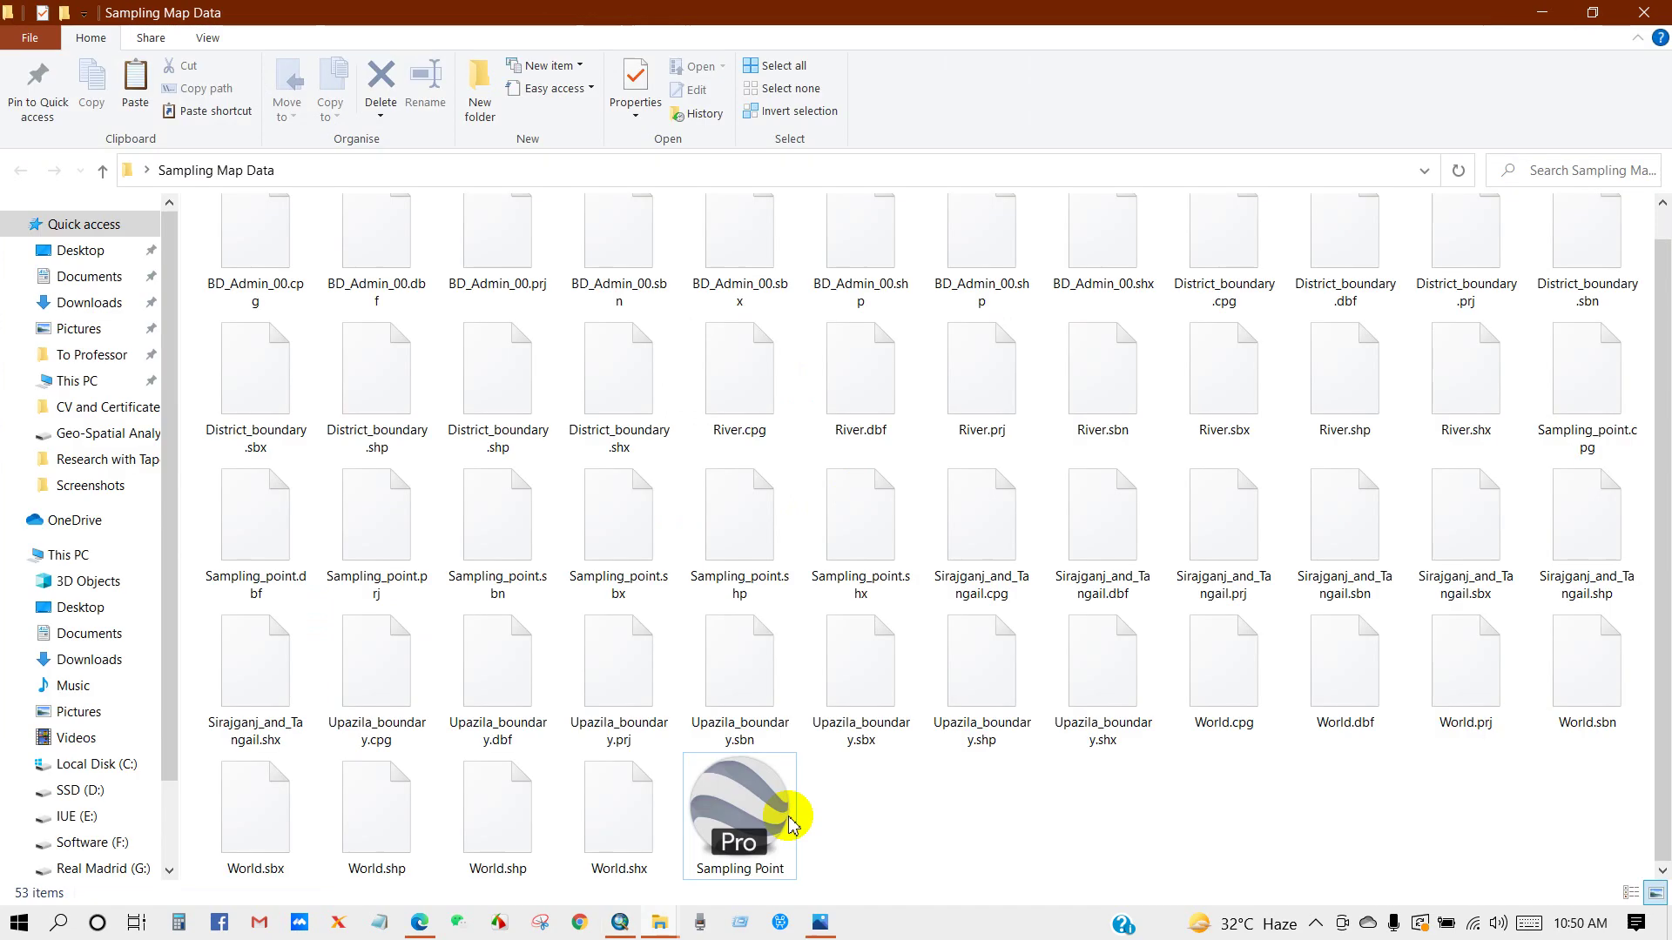
double_click(757, 809)
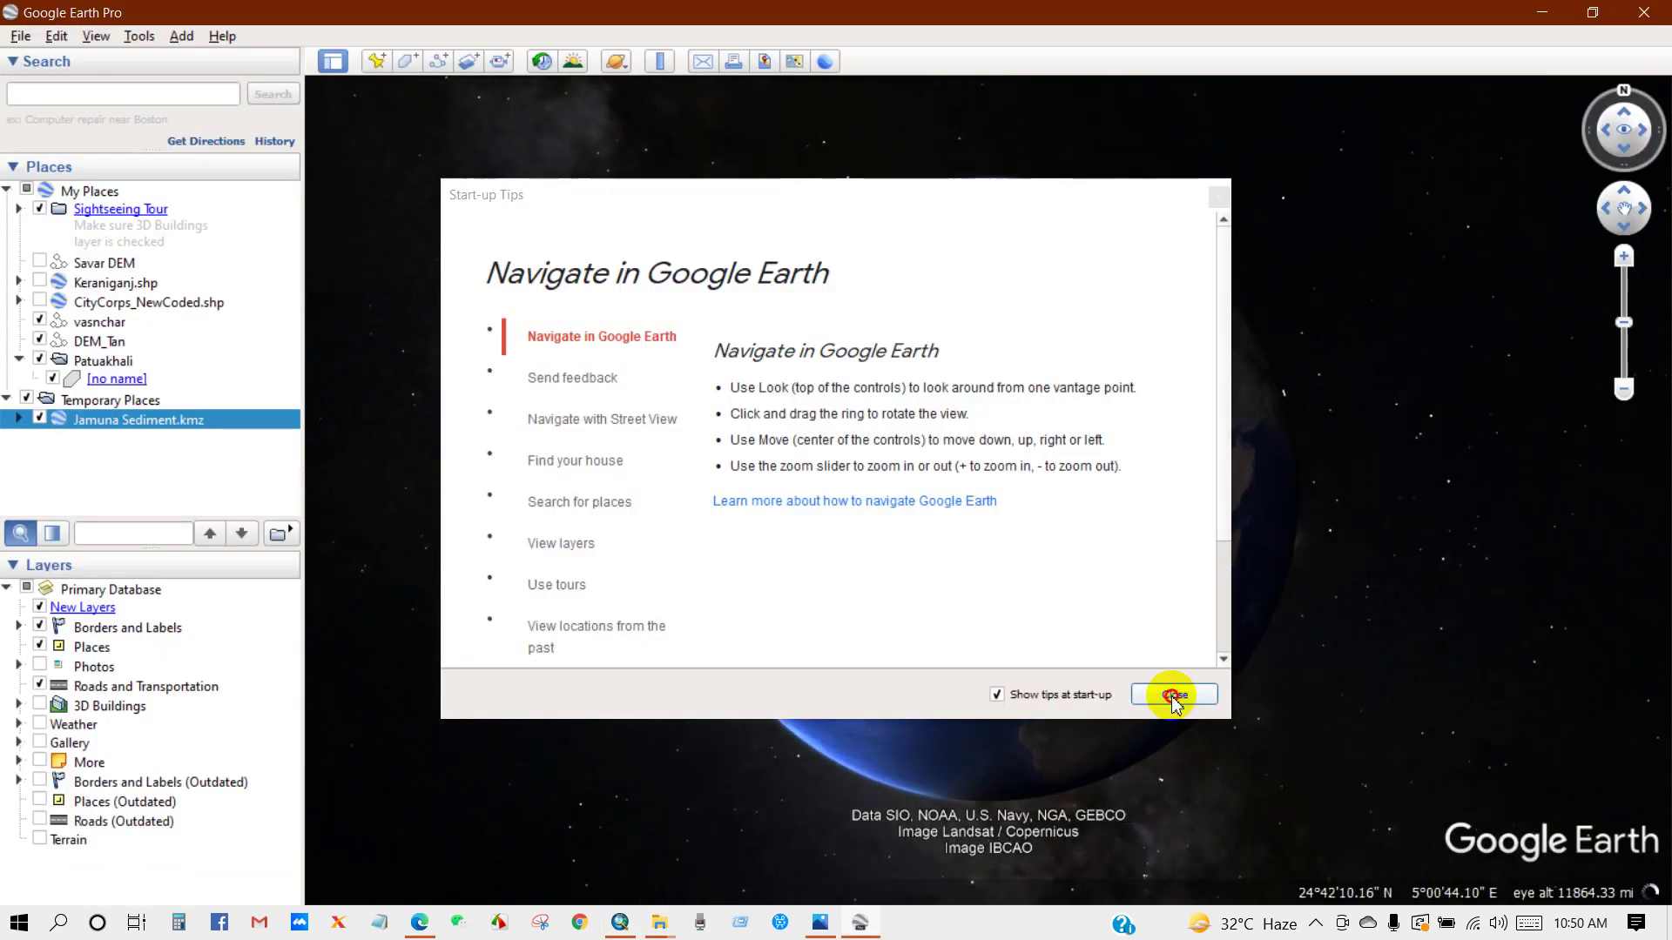
click(1167, 693)
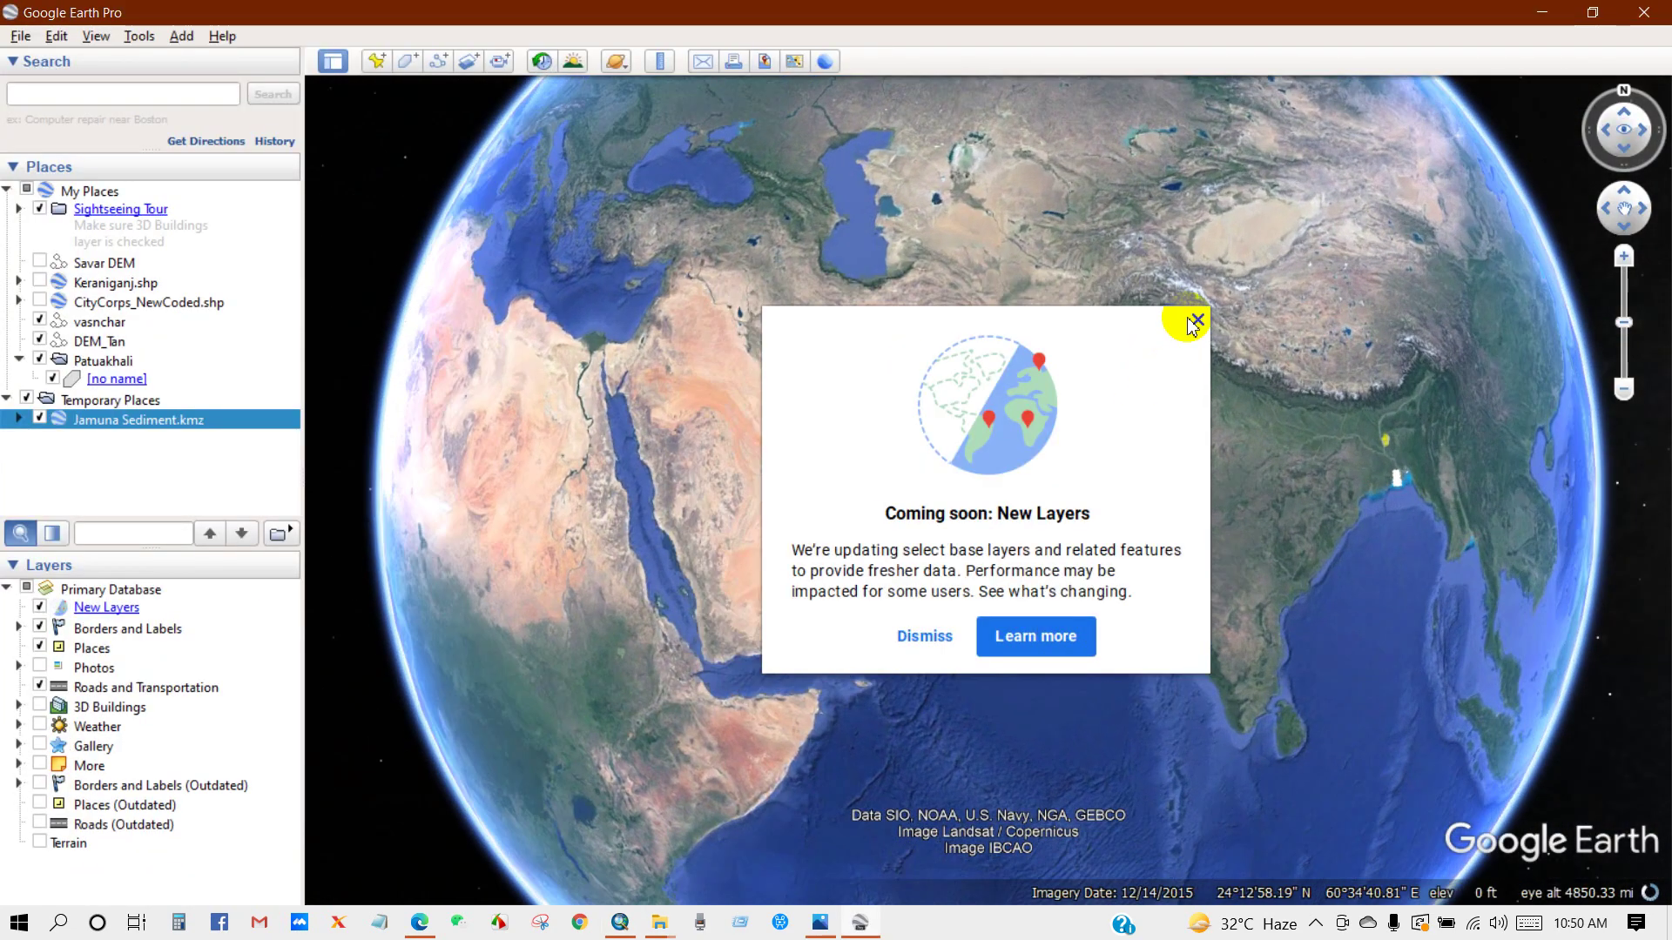
click(1195, 321)
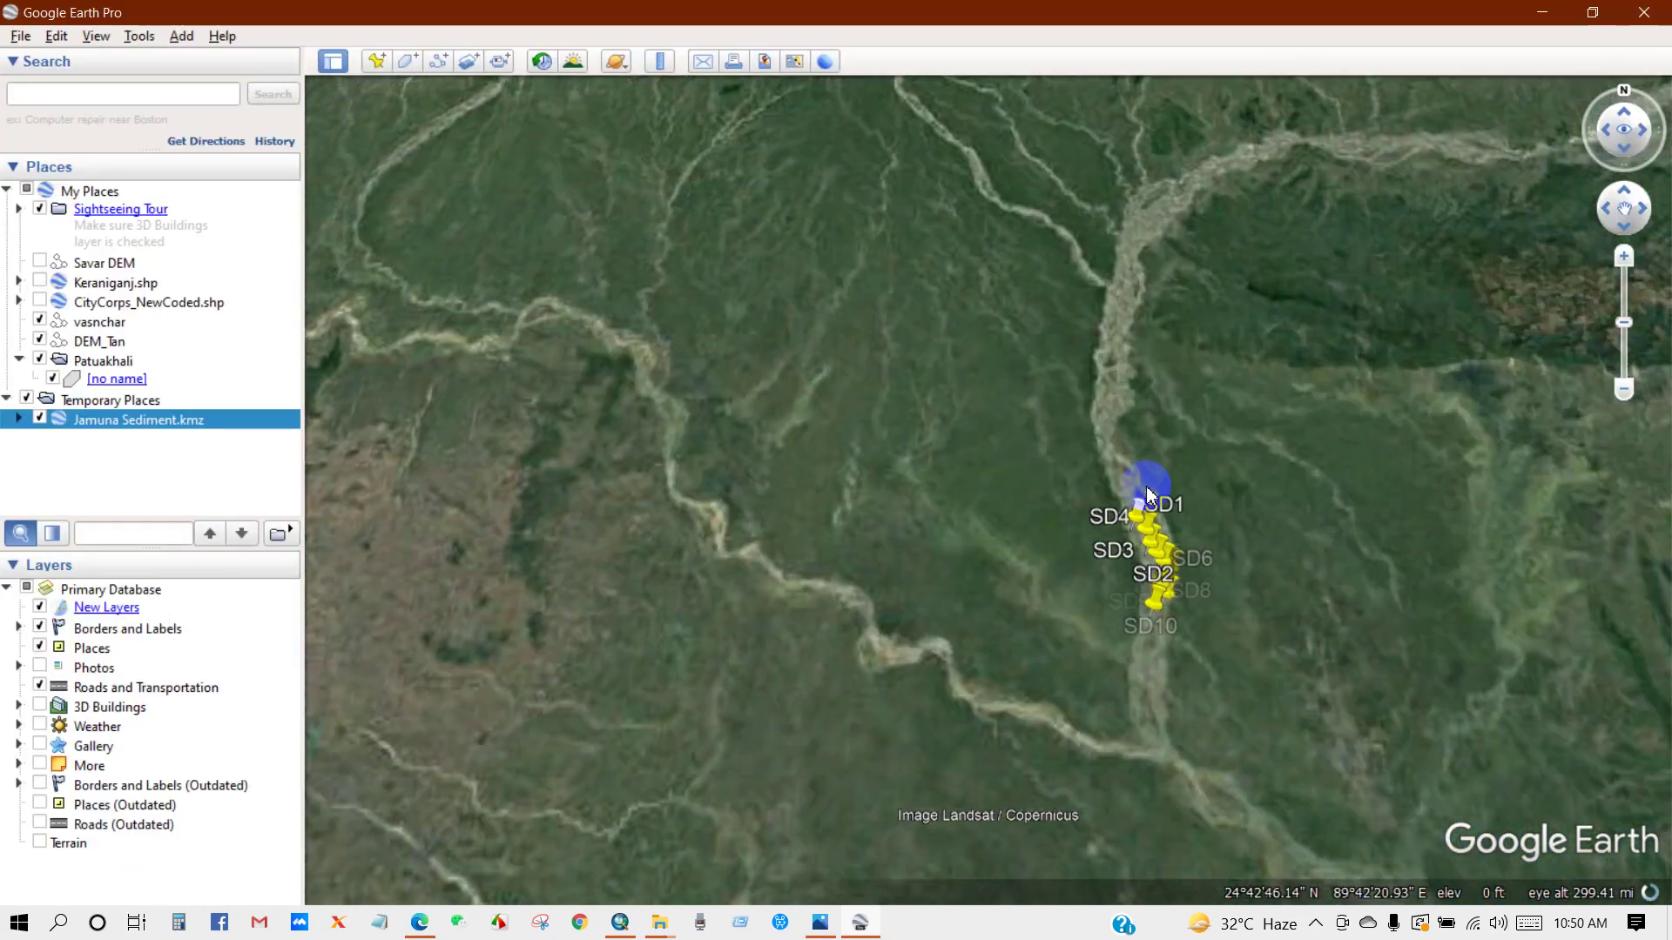
scroll(1146, 493, up, 5)
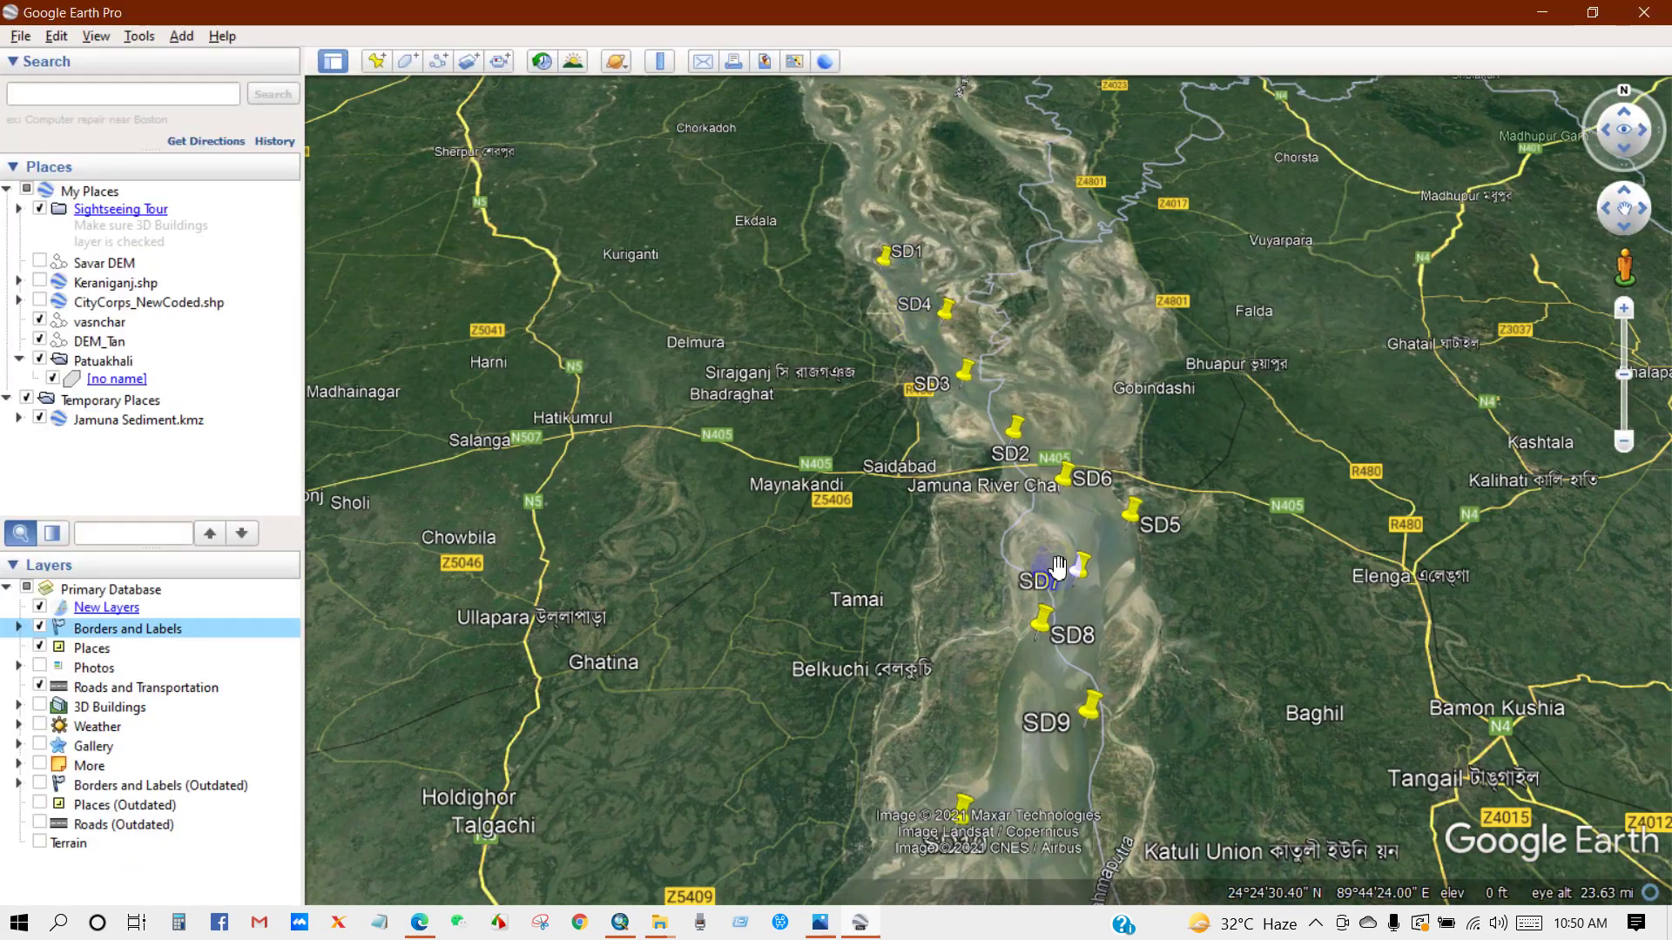
Hide Borders and Labels and Roads, frame the river points, then close Google Earth discarding changes
click(40, 628)
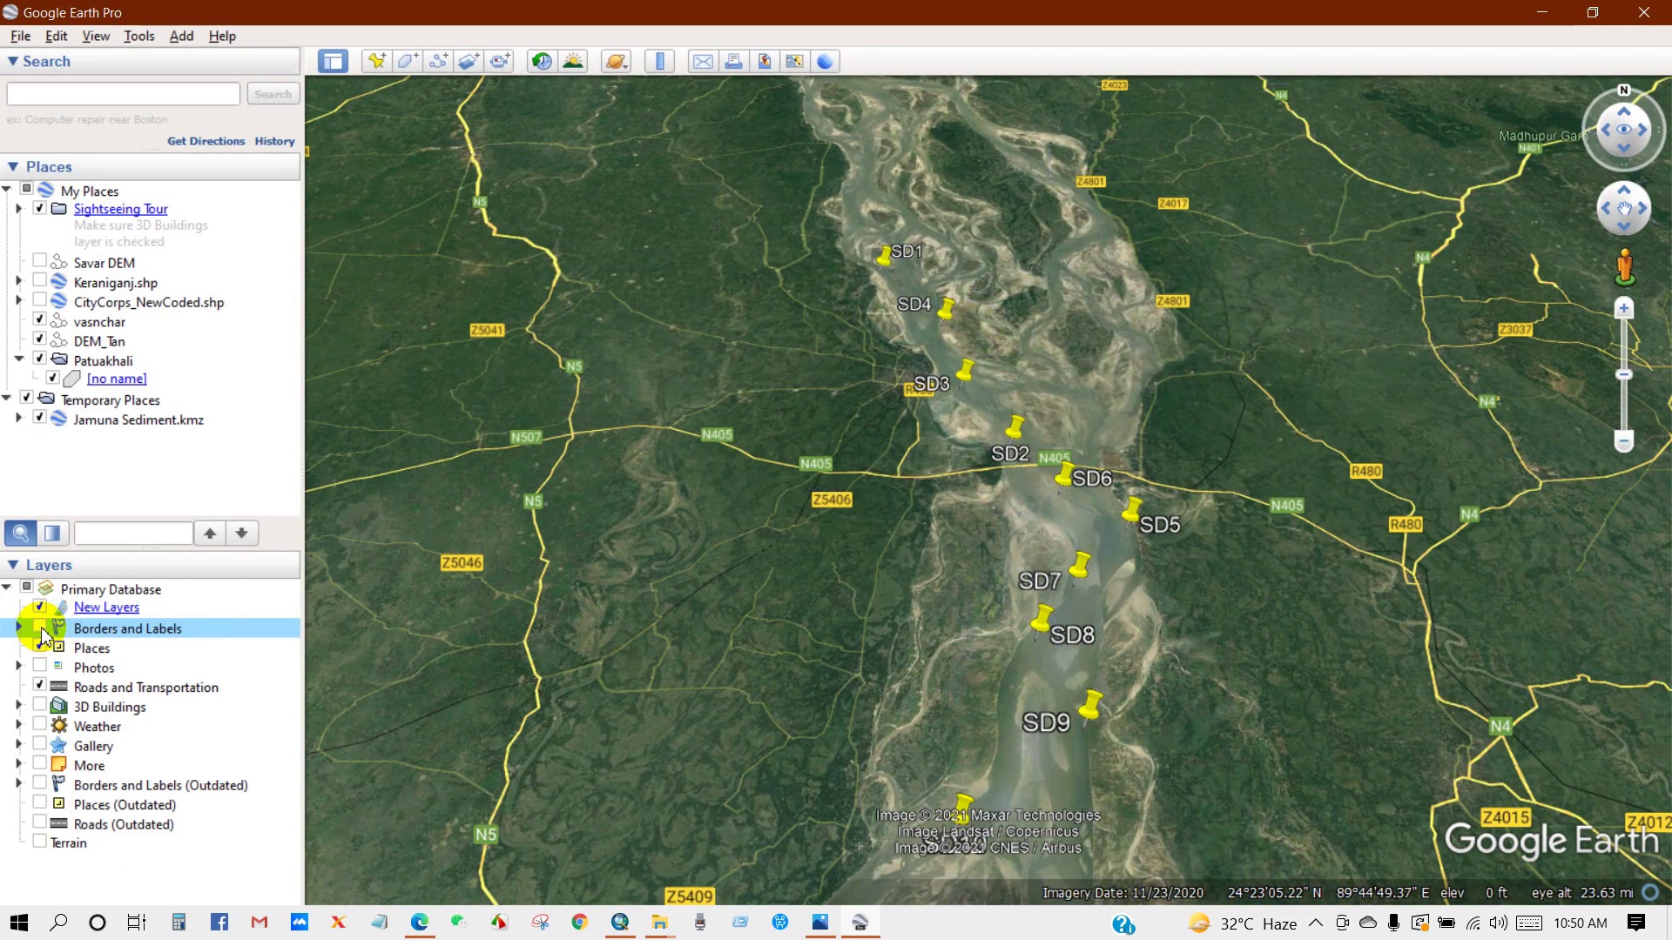
click(39, 688)
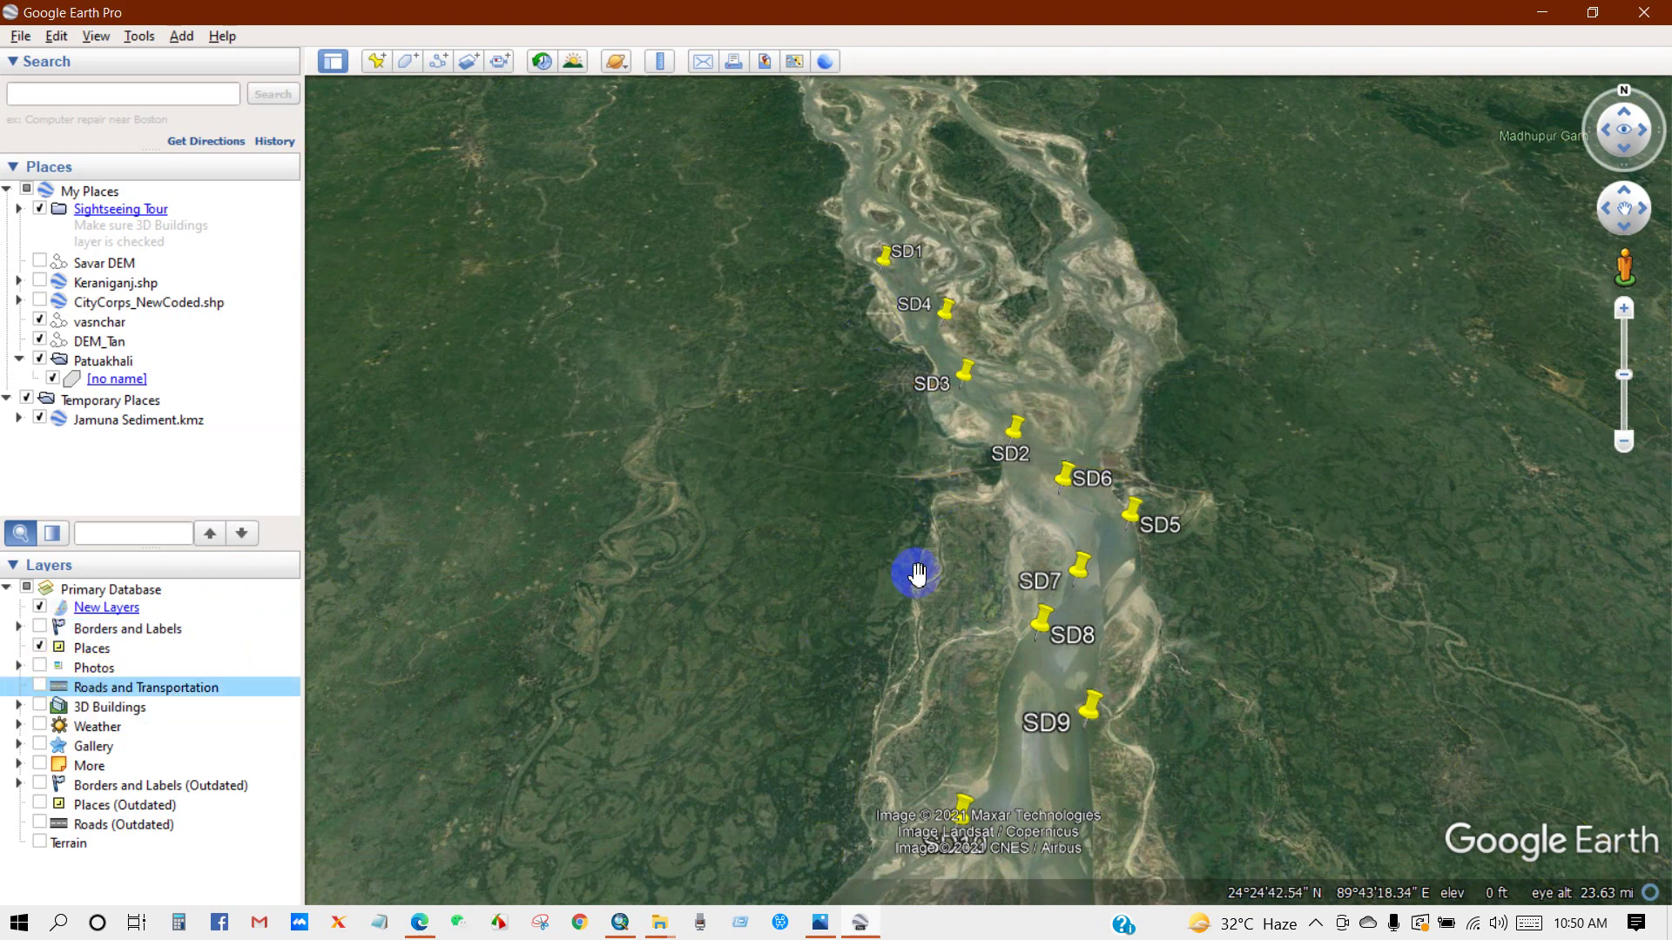
drag(918, 573, 874, 552)
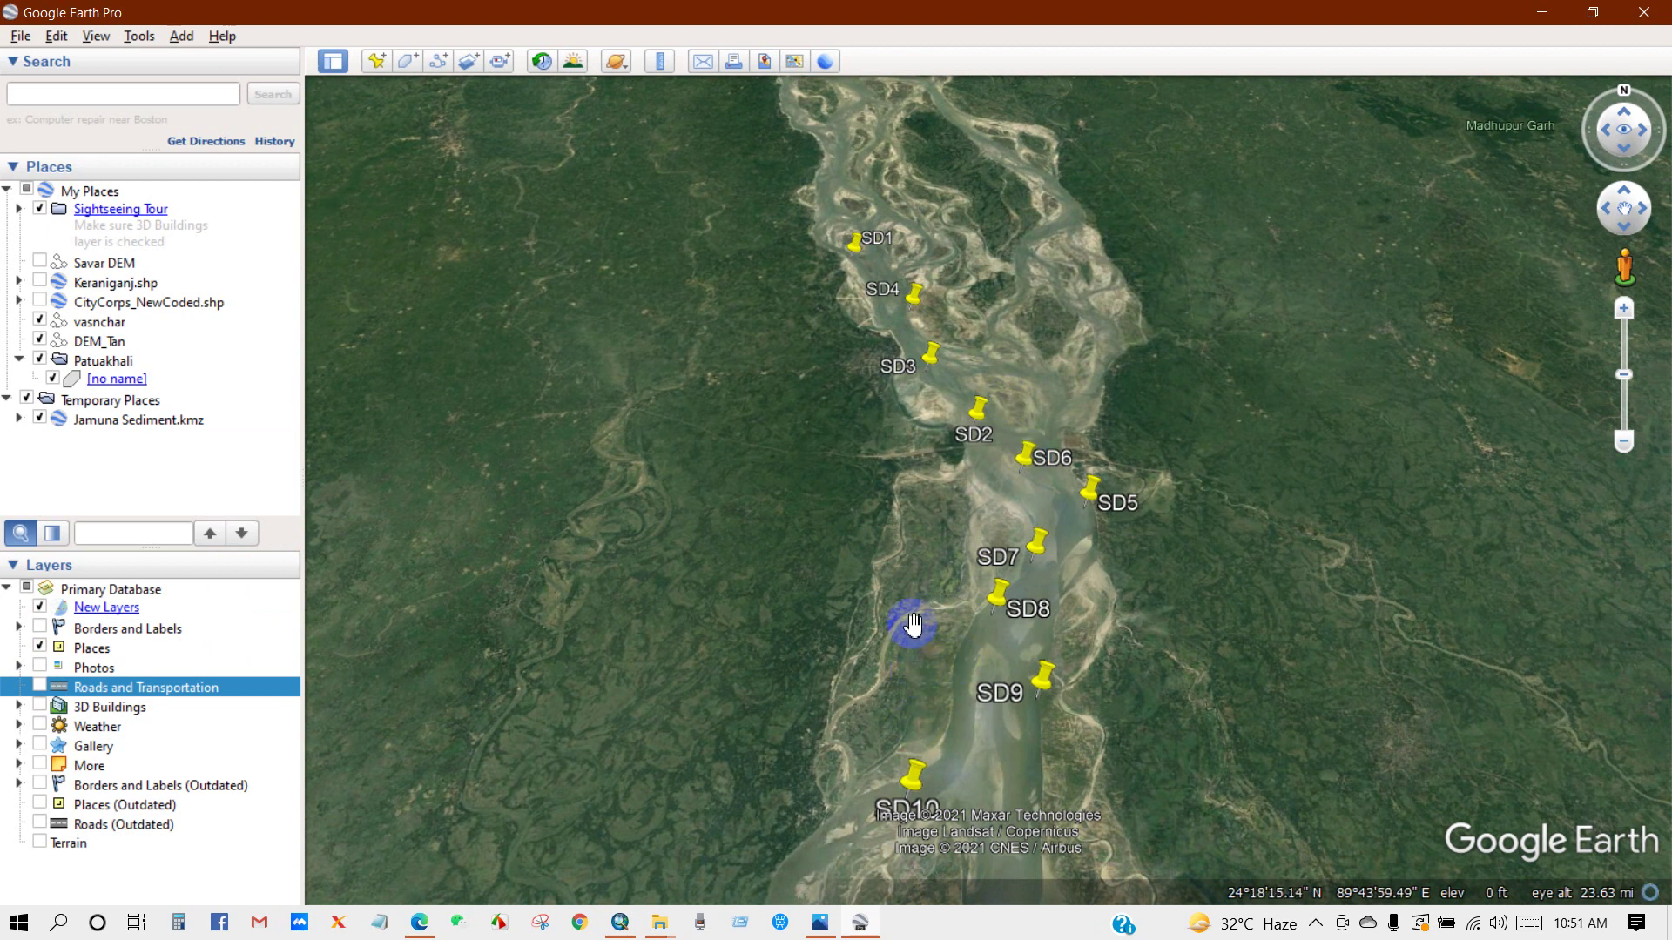
drag(913, 623, 891, 571)
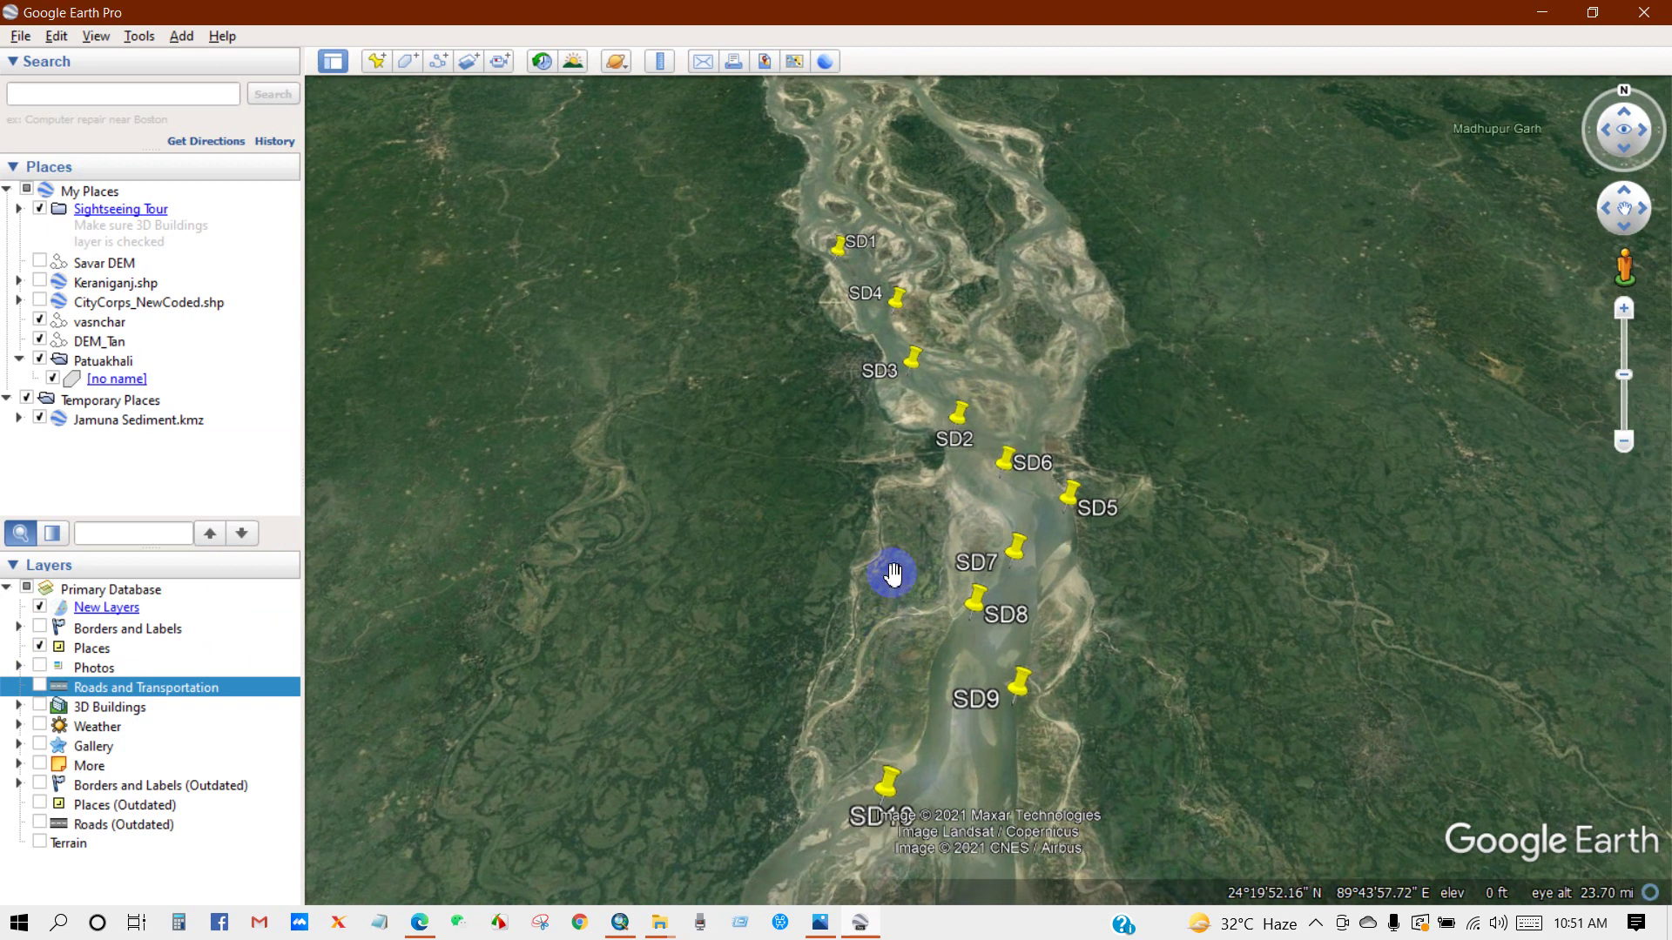
click(1638, 15)
click(958, 490)
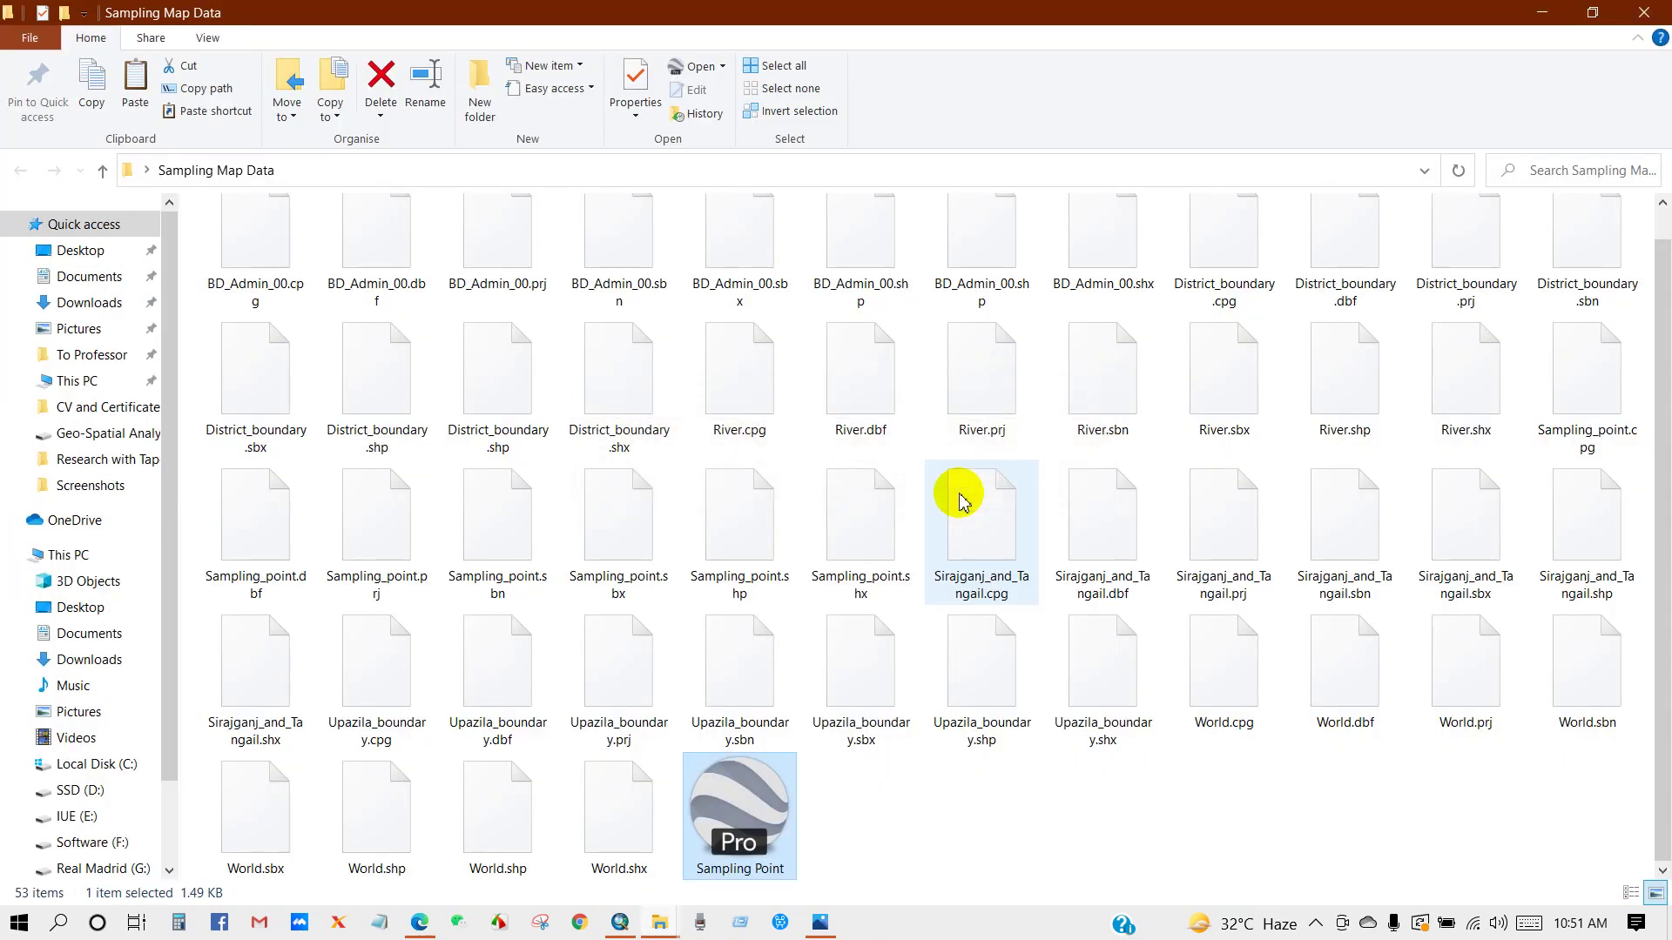
Open the KML To Layer tool from Conversion Tools > From KML in ArcToolbox
click(617, 921)
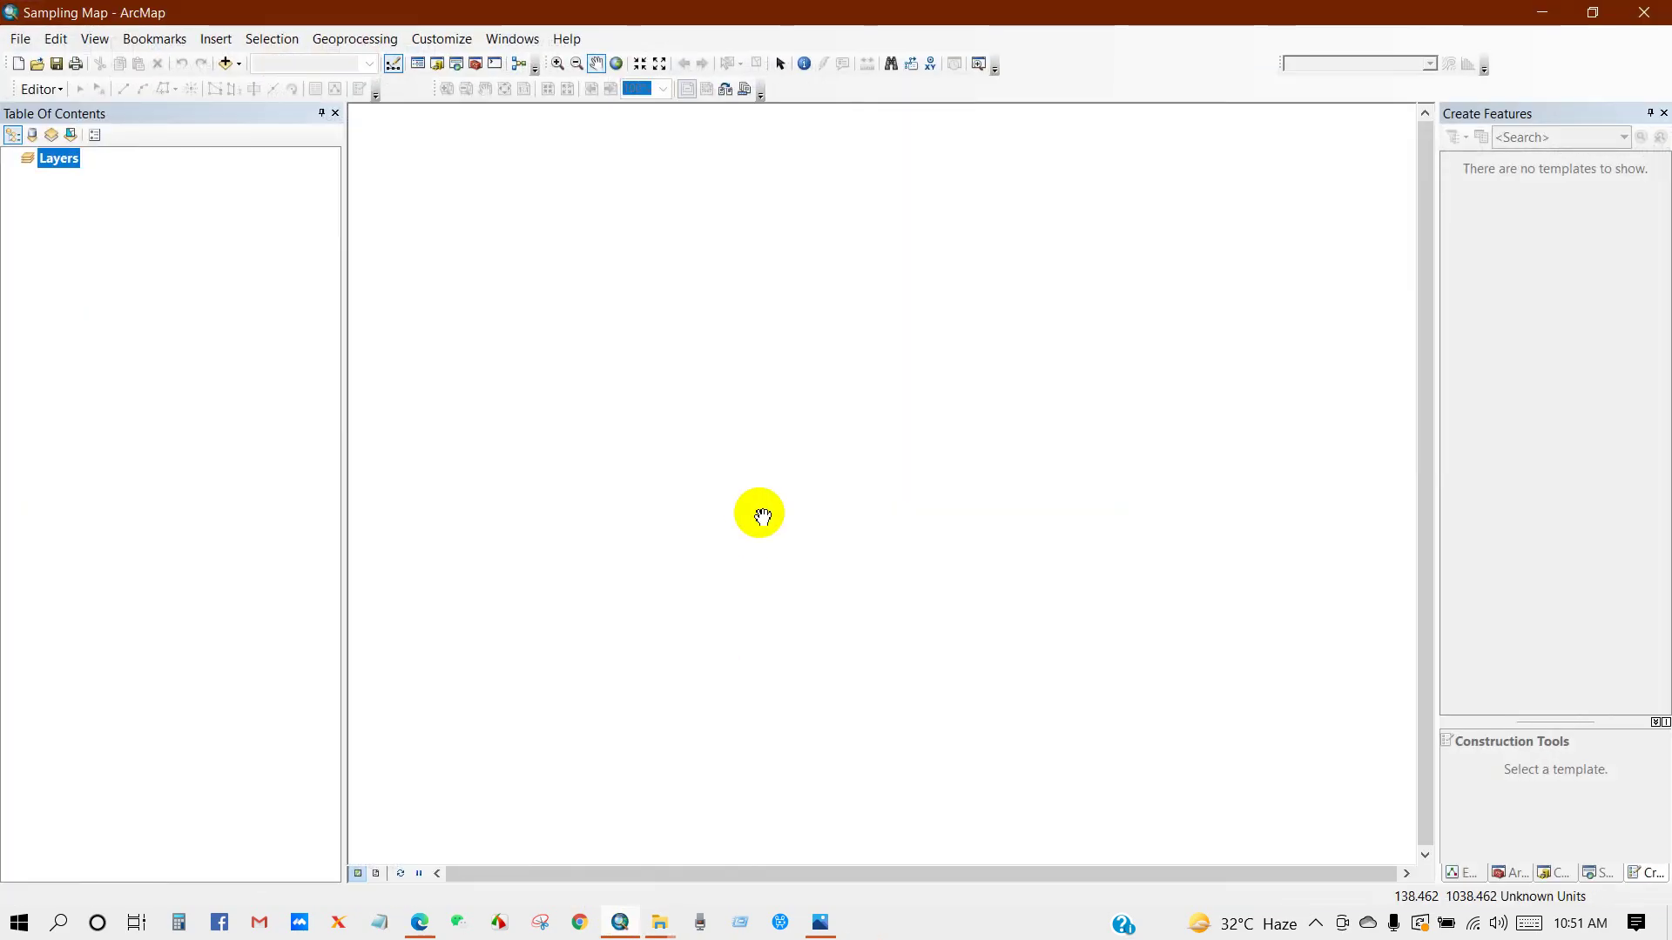
click(1509, 873)
click(1512, 215)
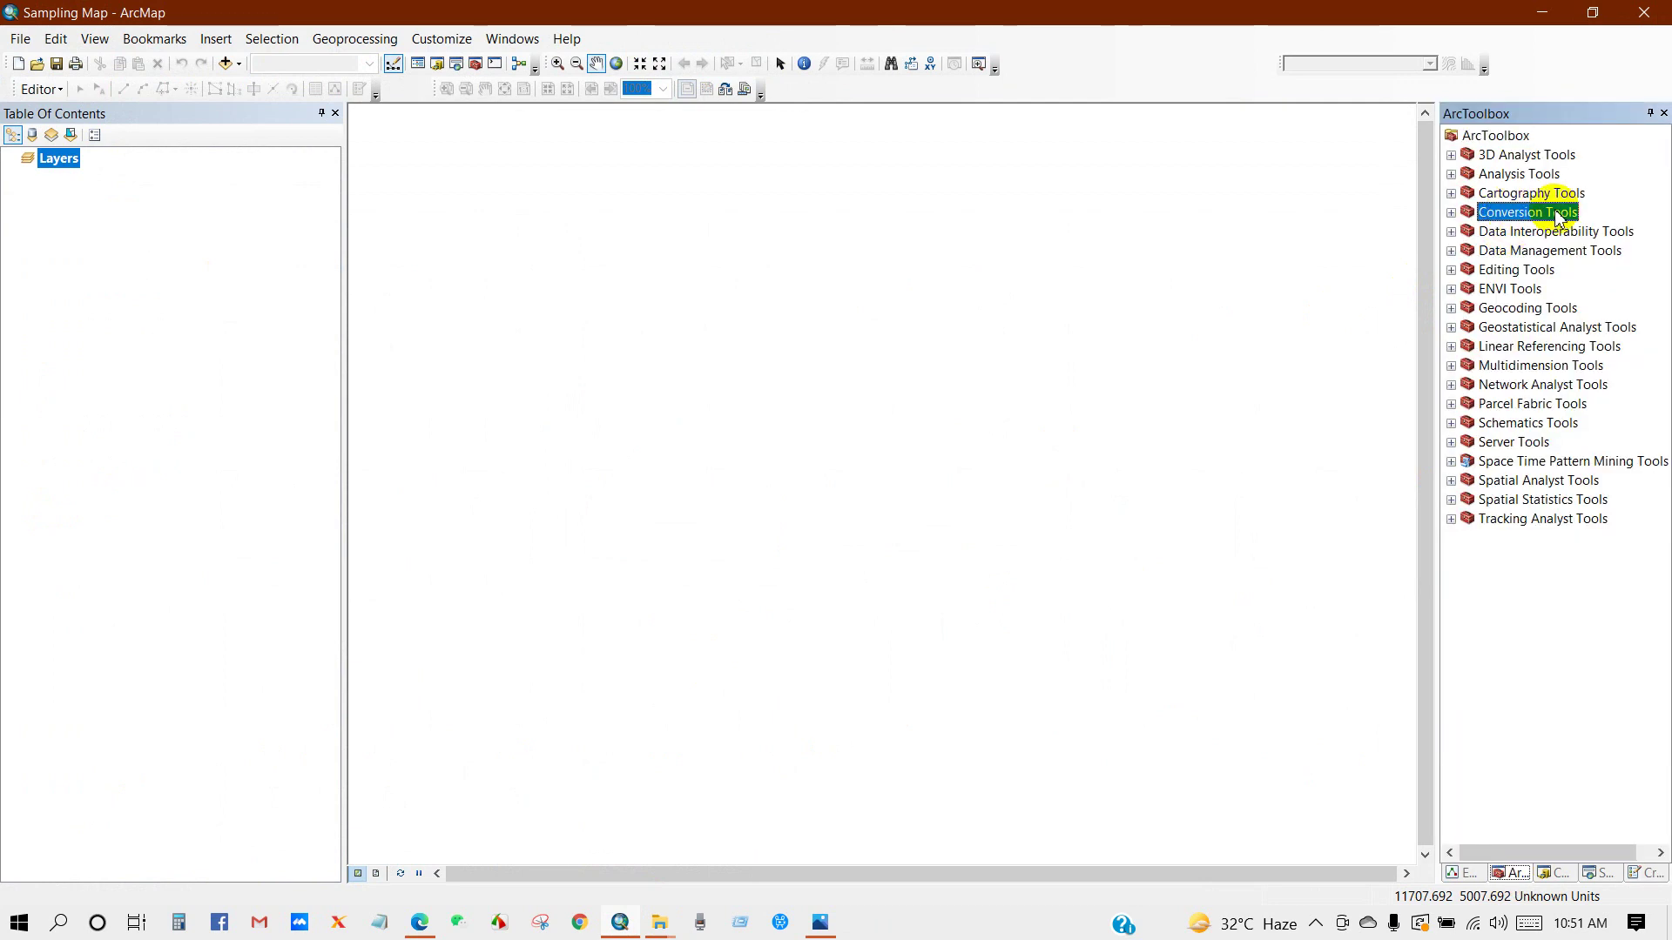
click(1451, 212)
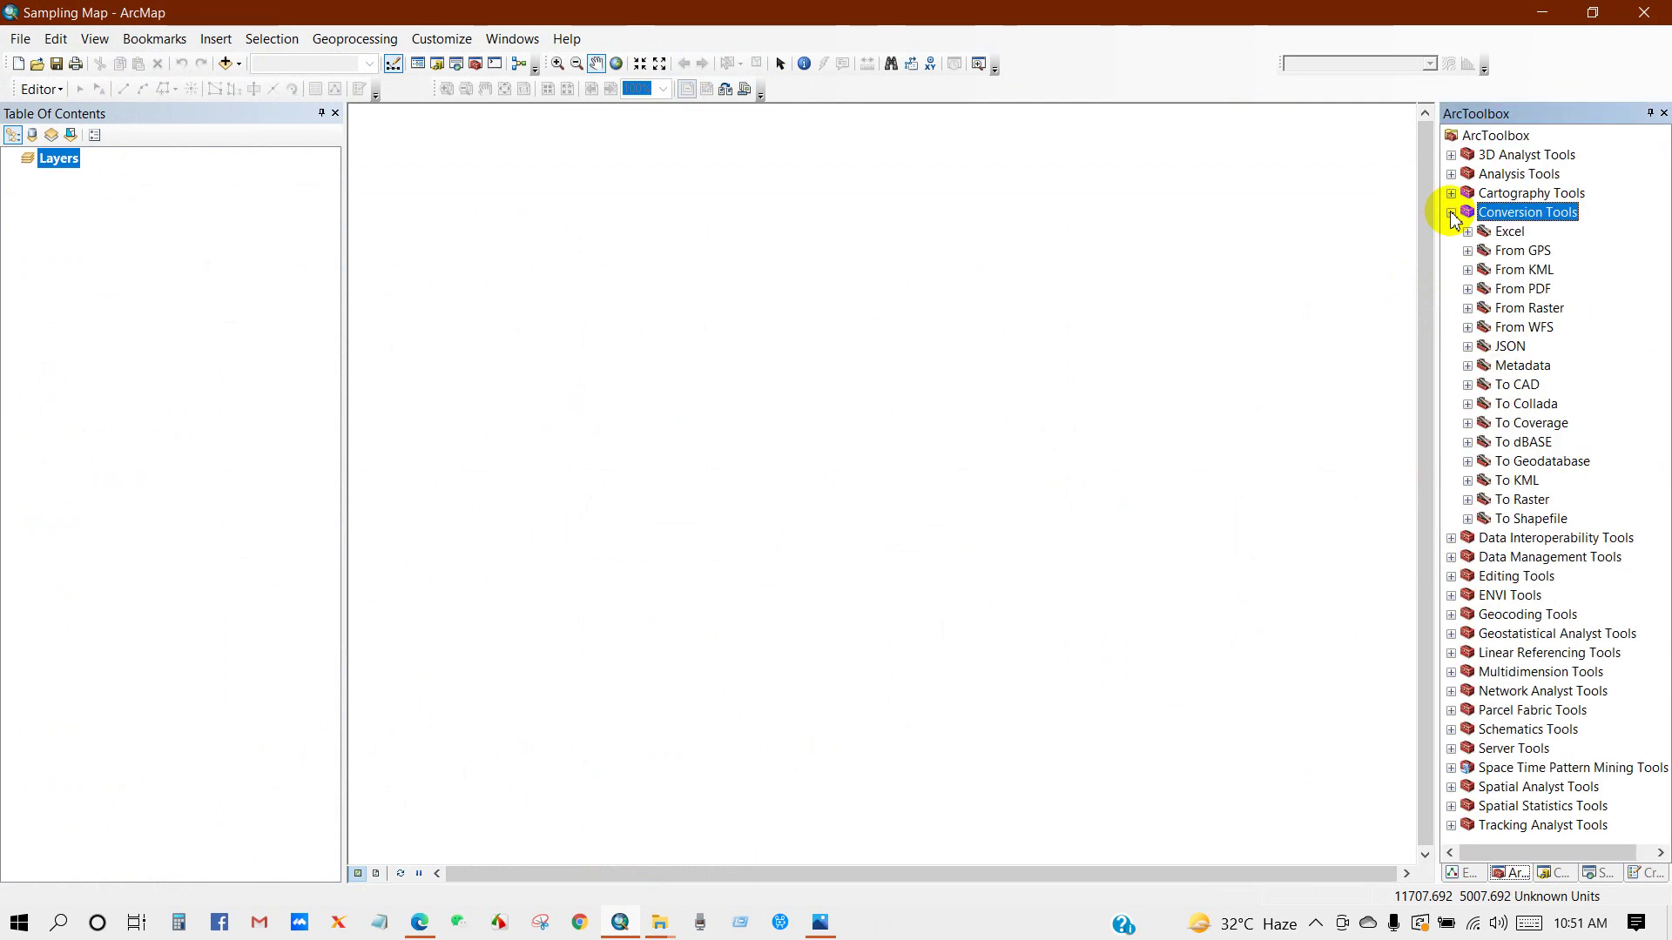
click(1516, 275)
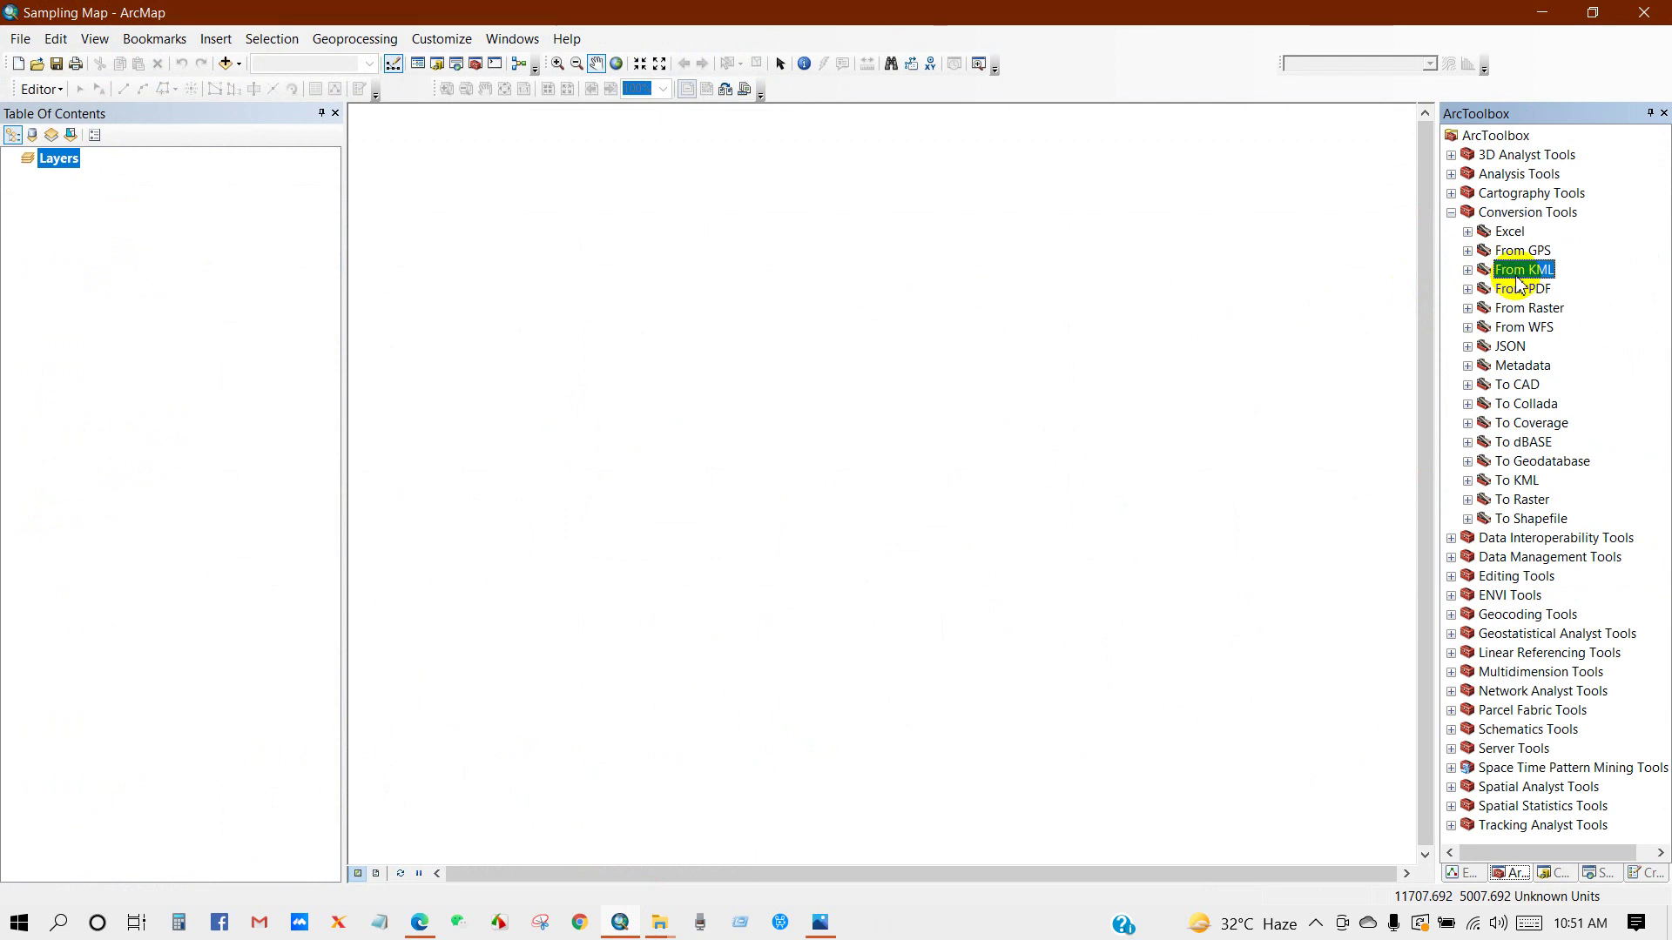
click(1469, 271)
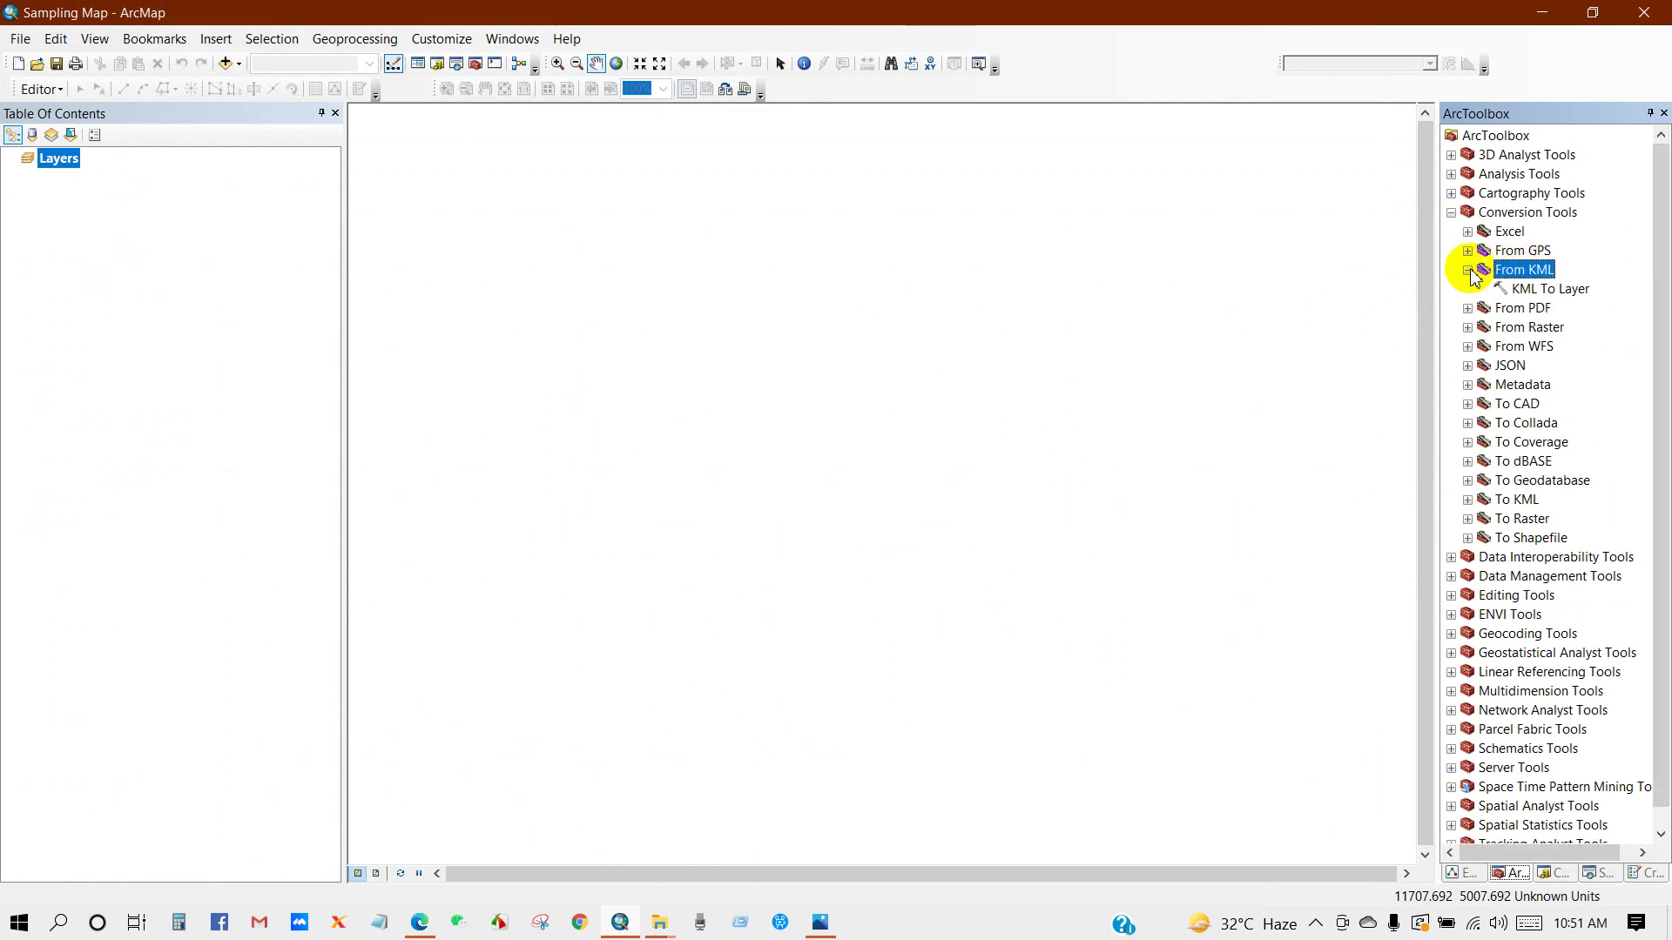
click(1534, 294)
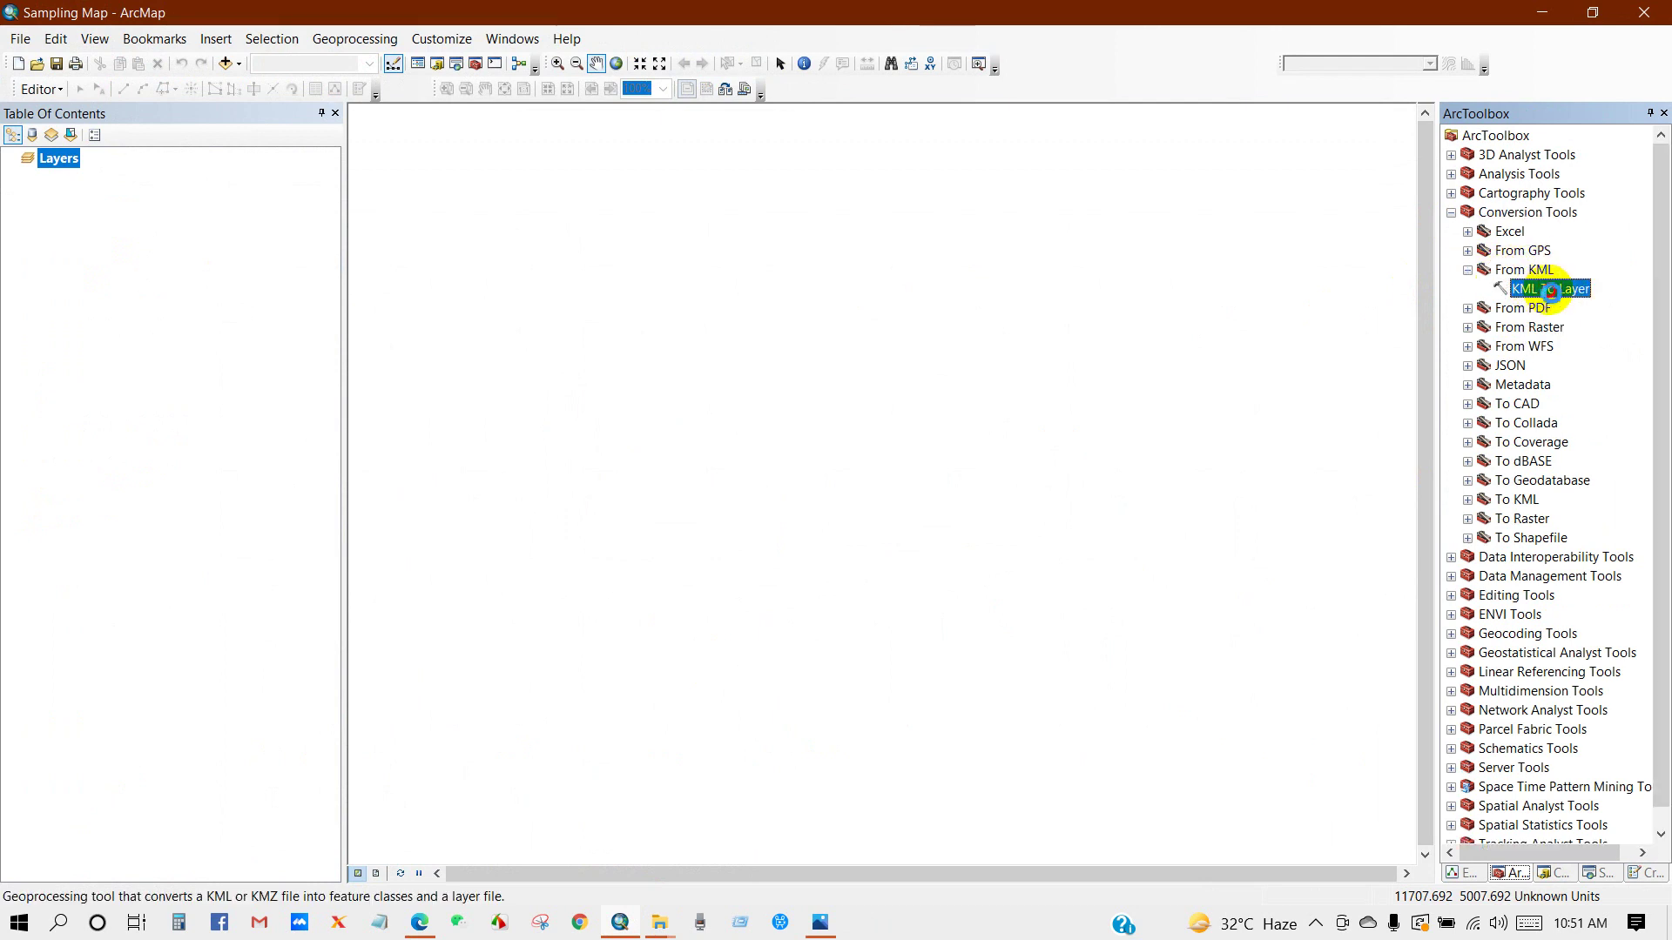
double_click(1551, 291)
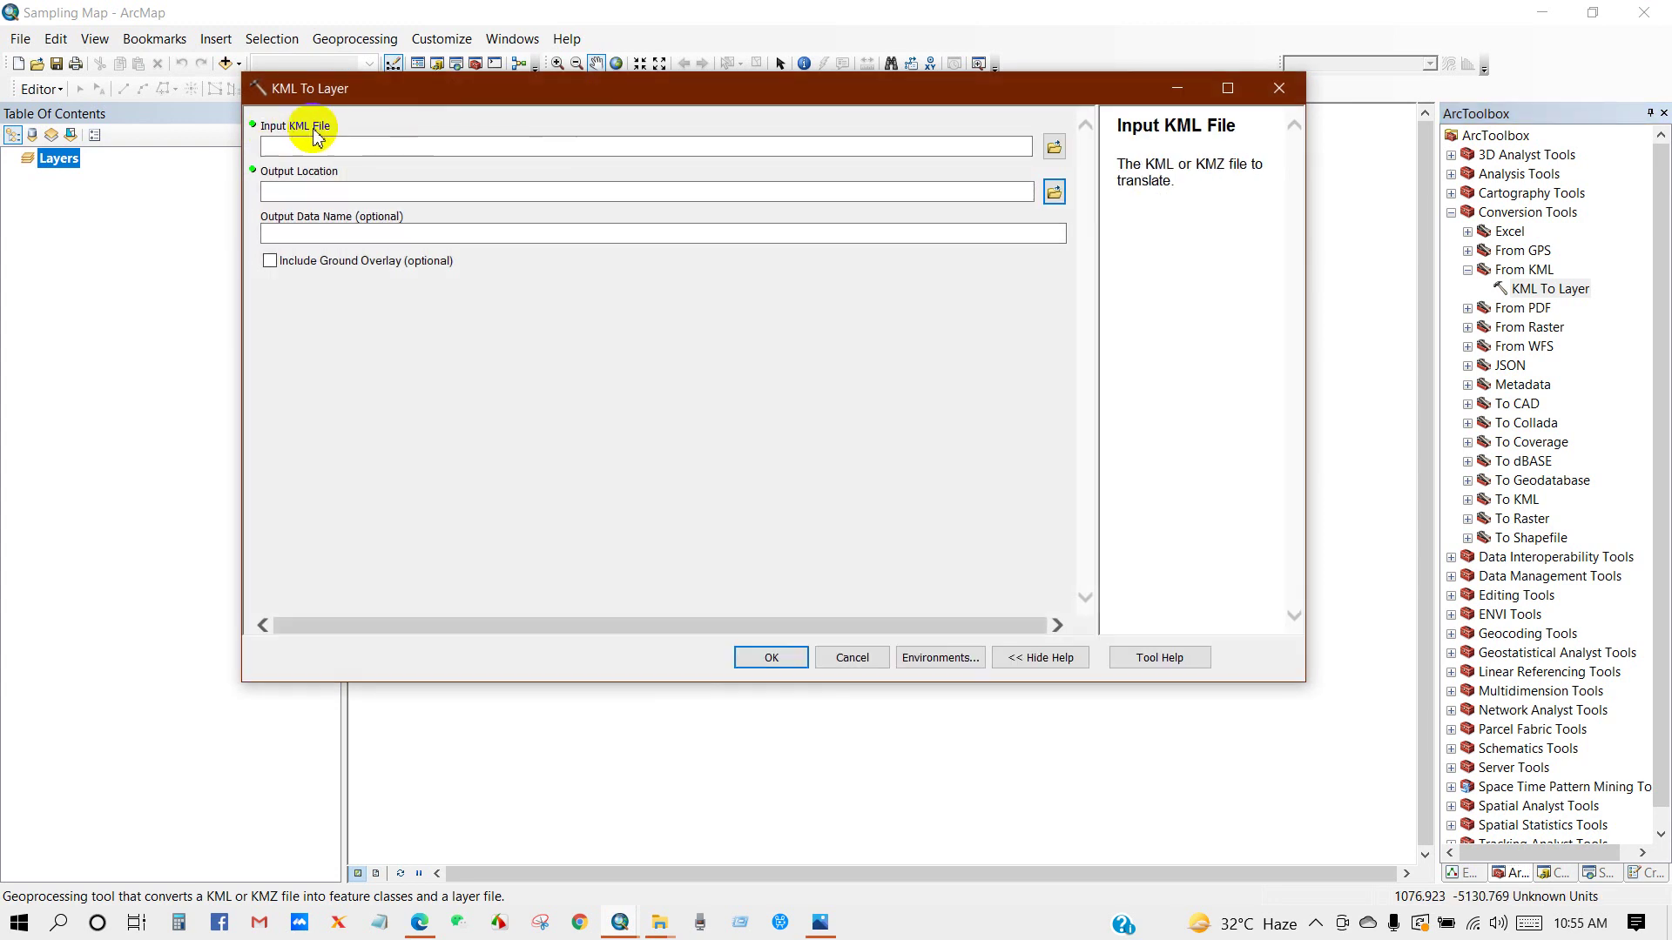
Convert Sampling Point.kmz to a layer output to the Sampling Map Data folder
click(1054, 148)
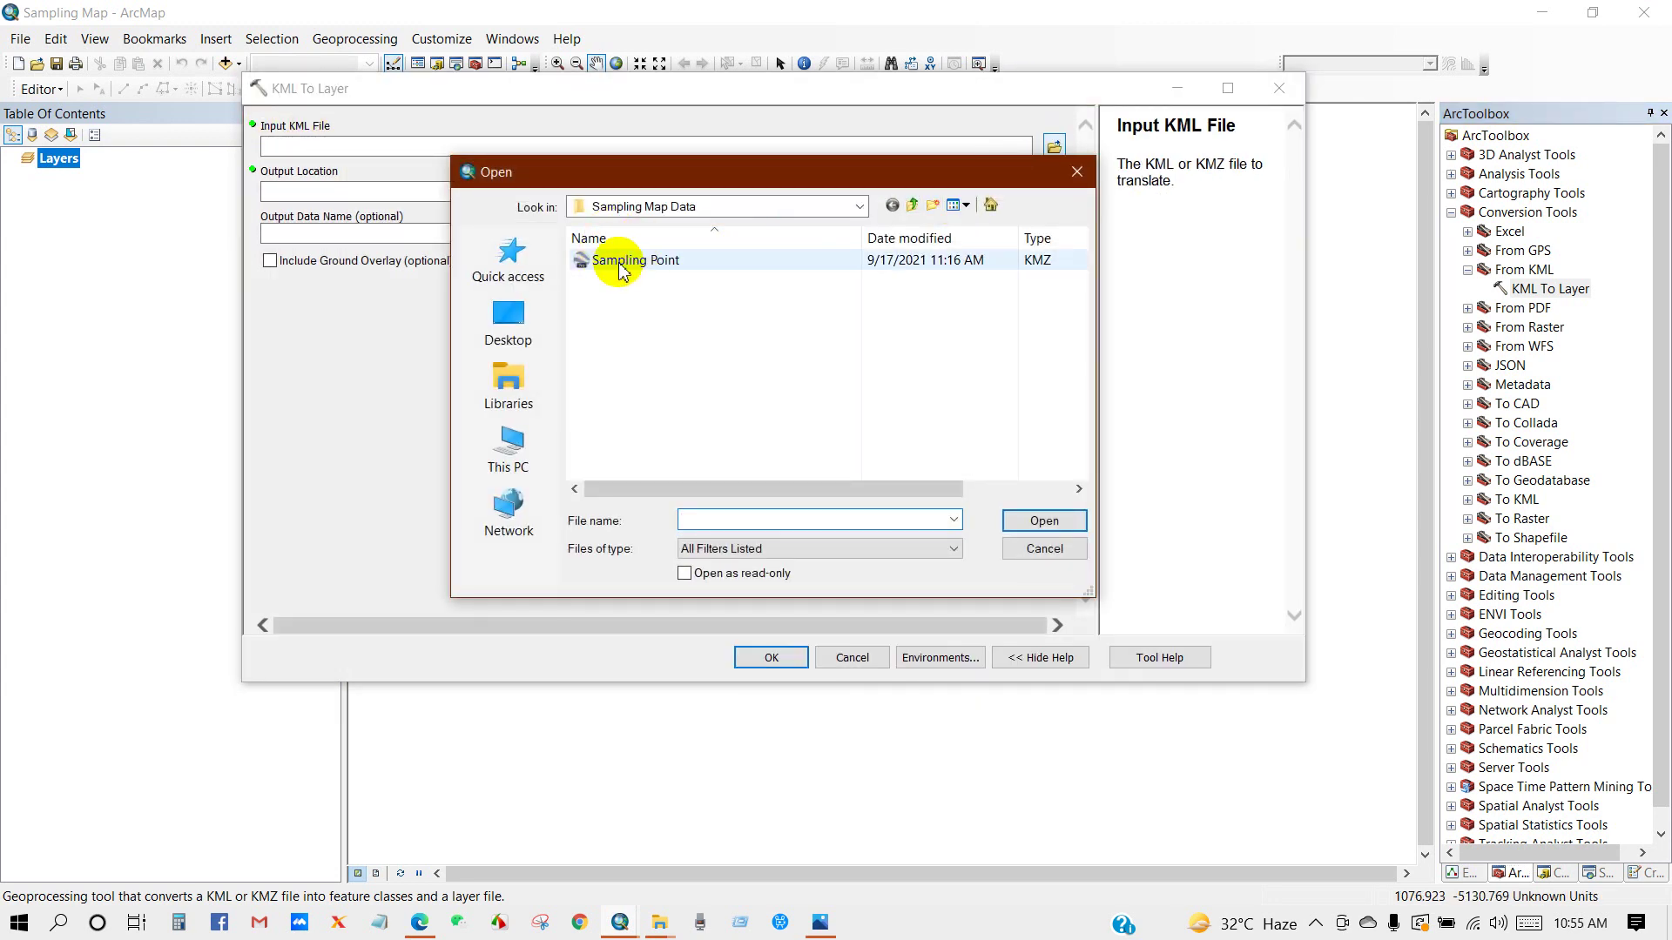
click(636, 261)
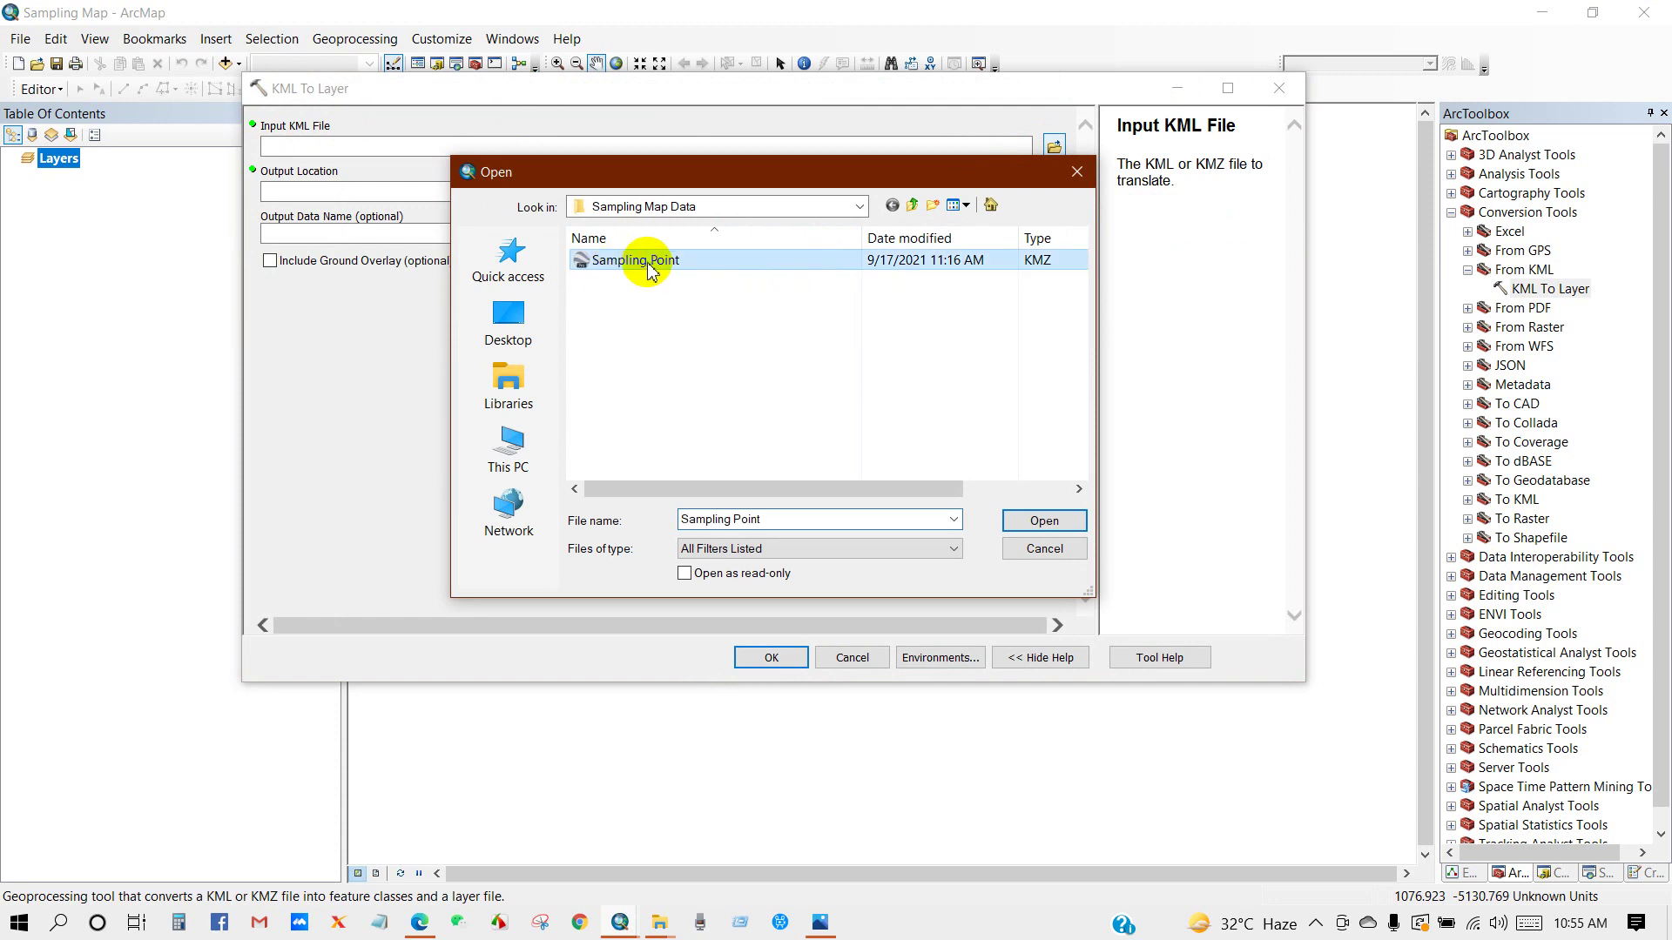
click(1044, 522)
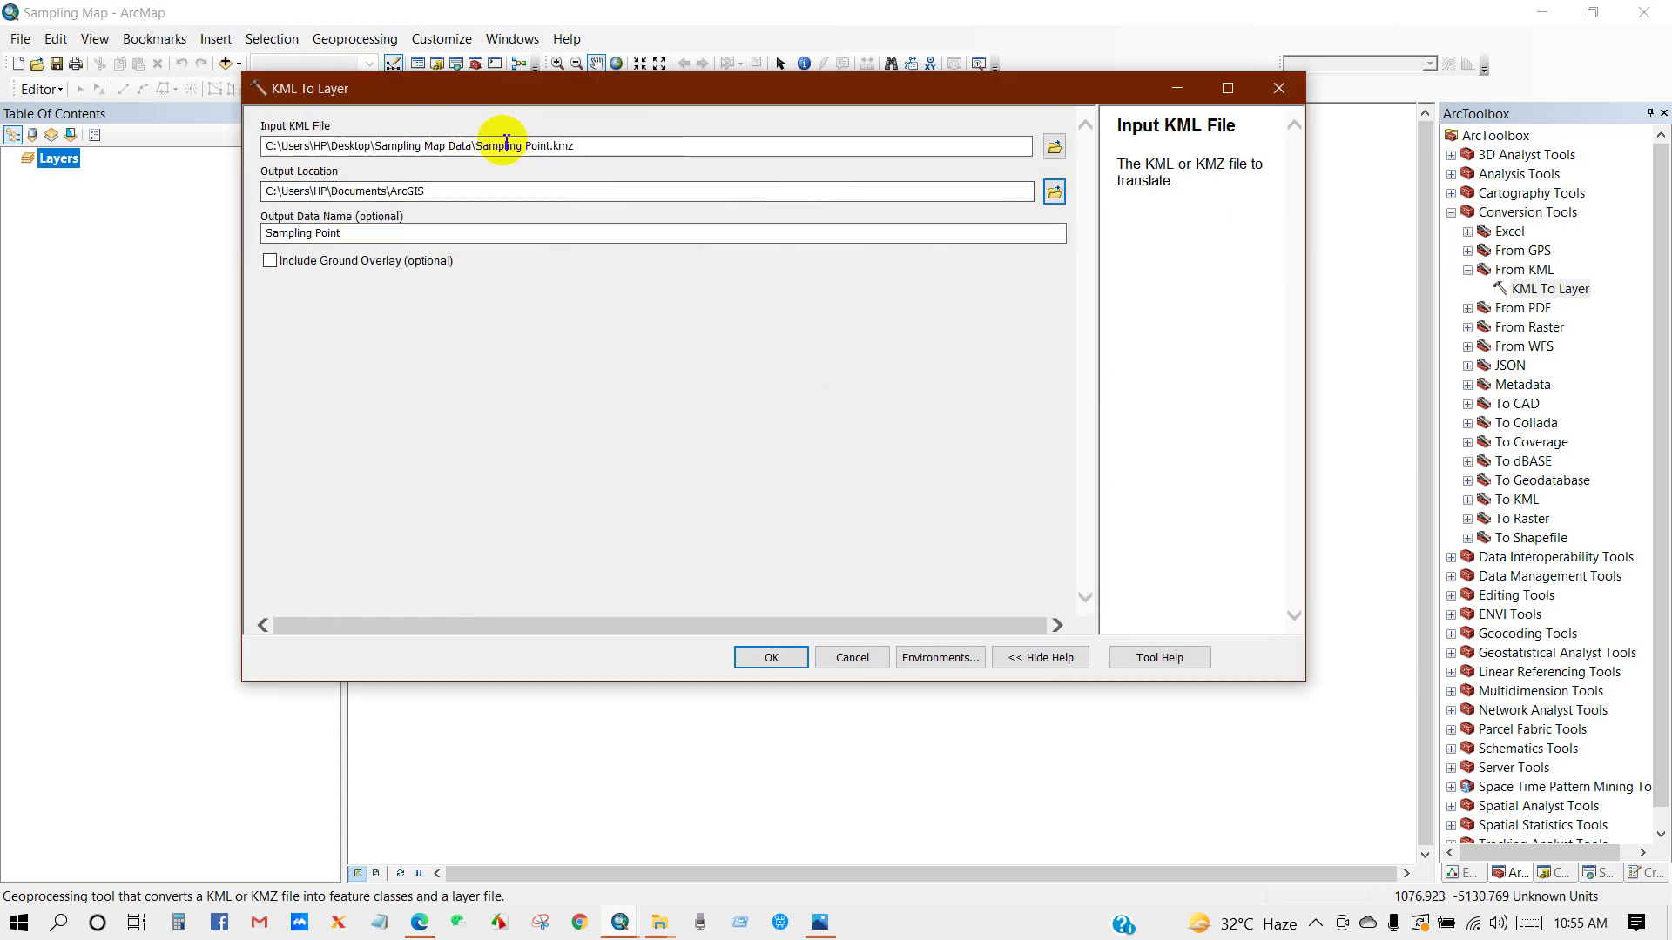
click(1053, 191)
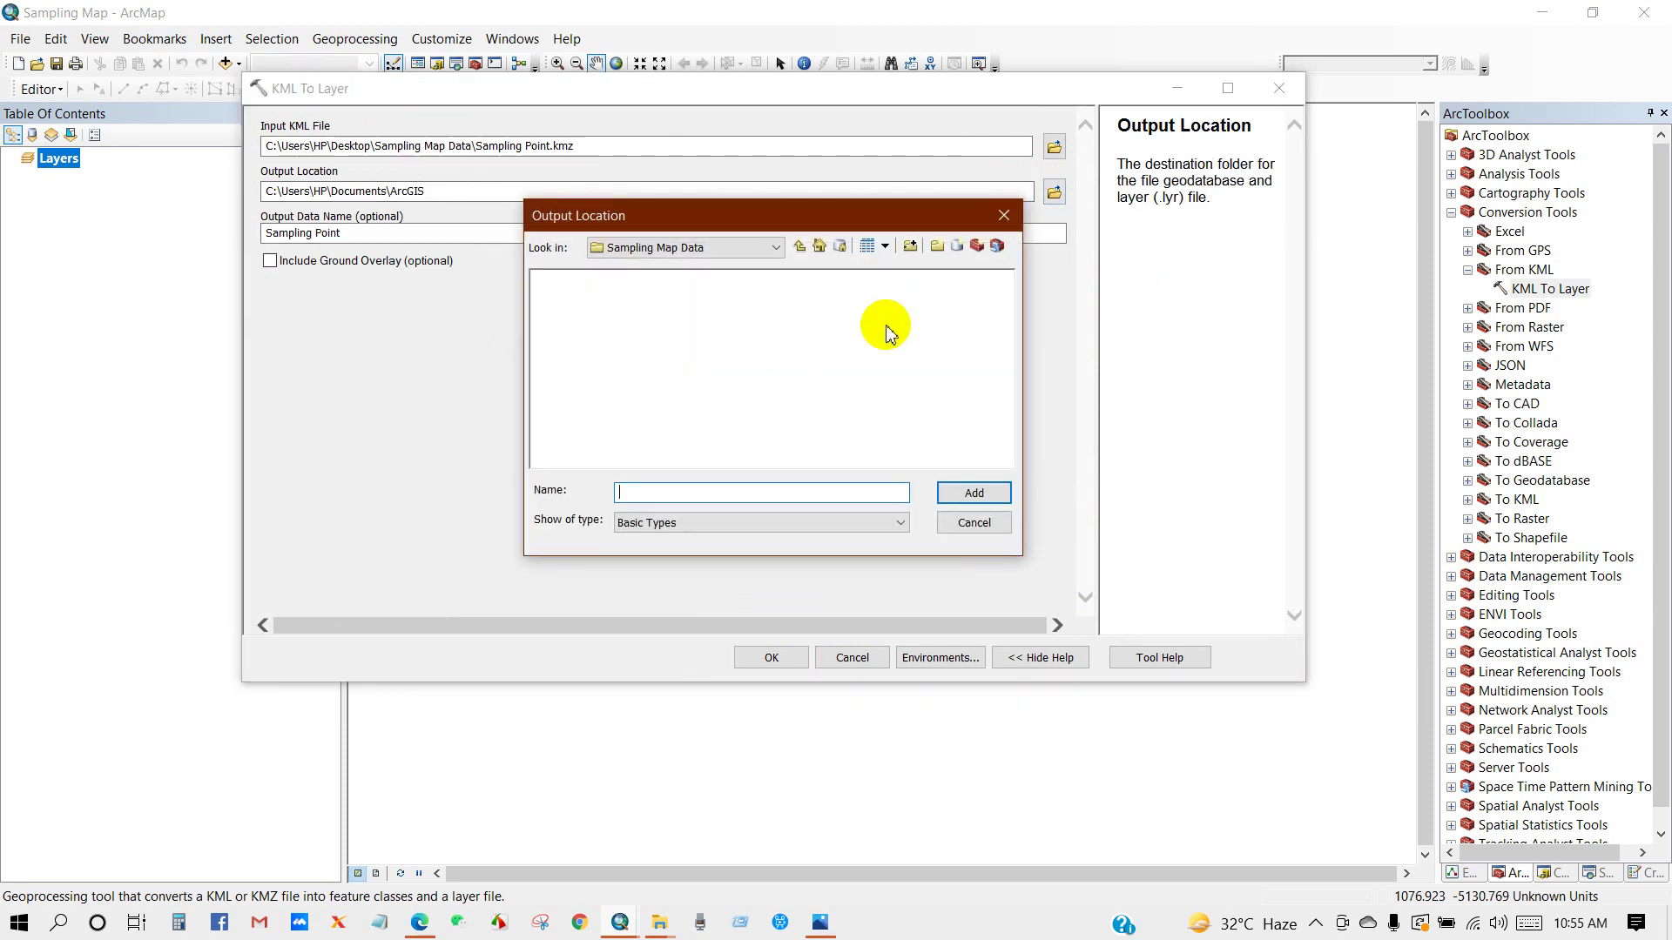
click(579, 409)
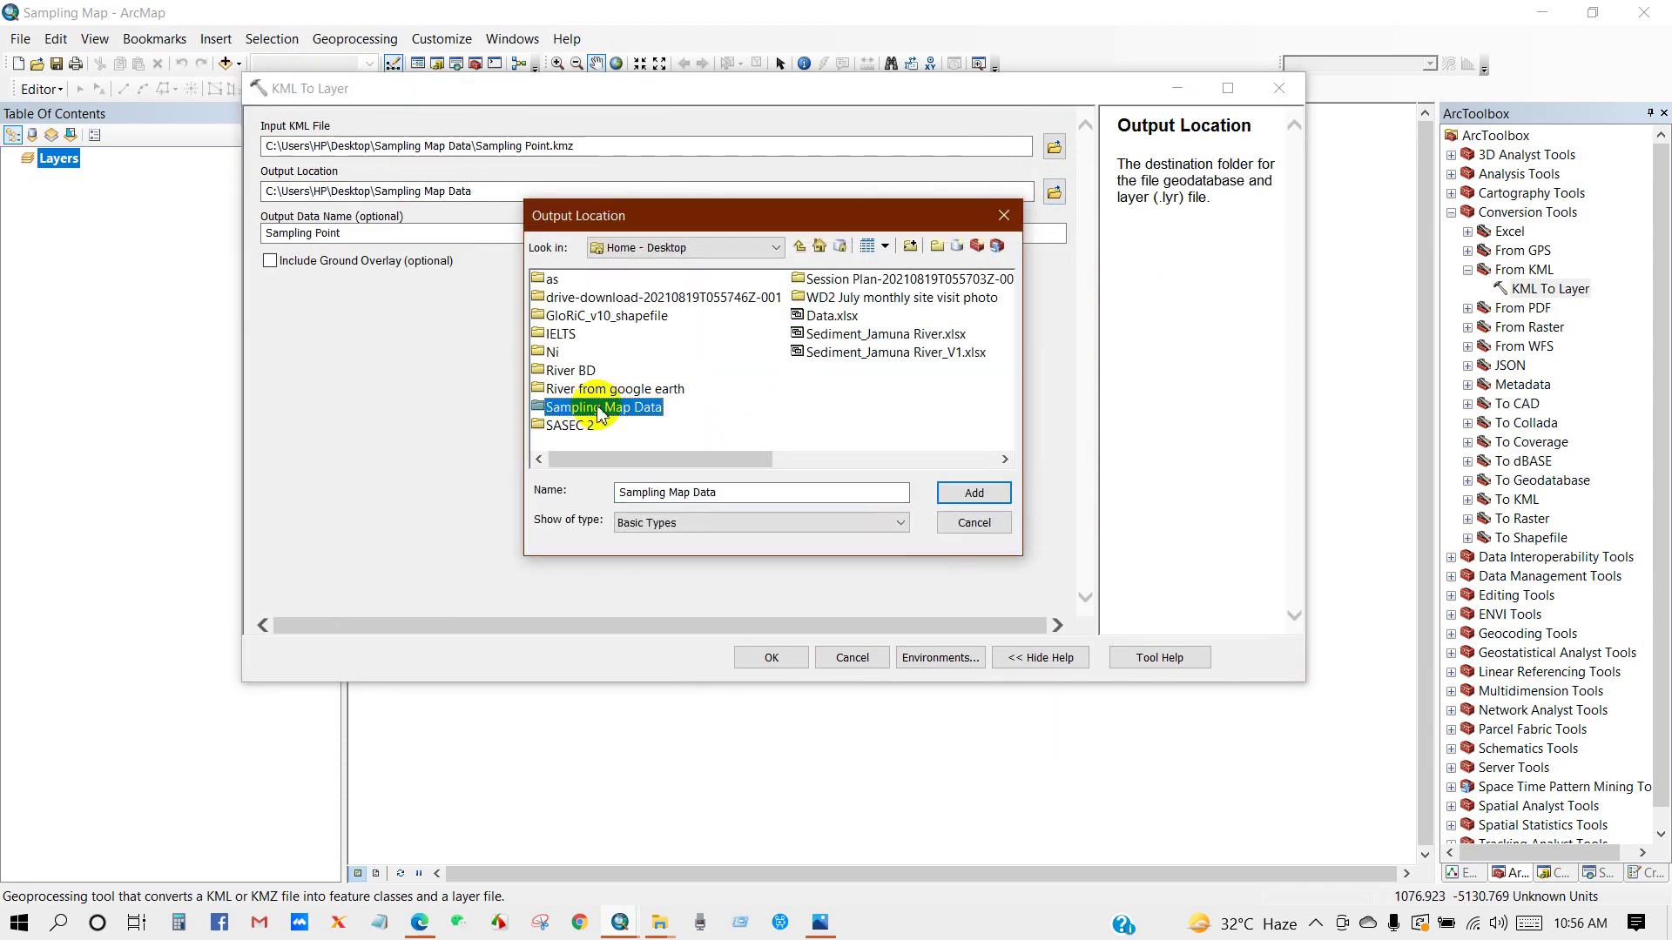
click(970, 493)
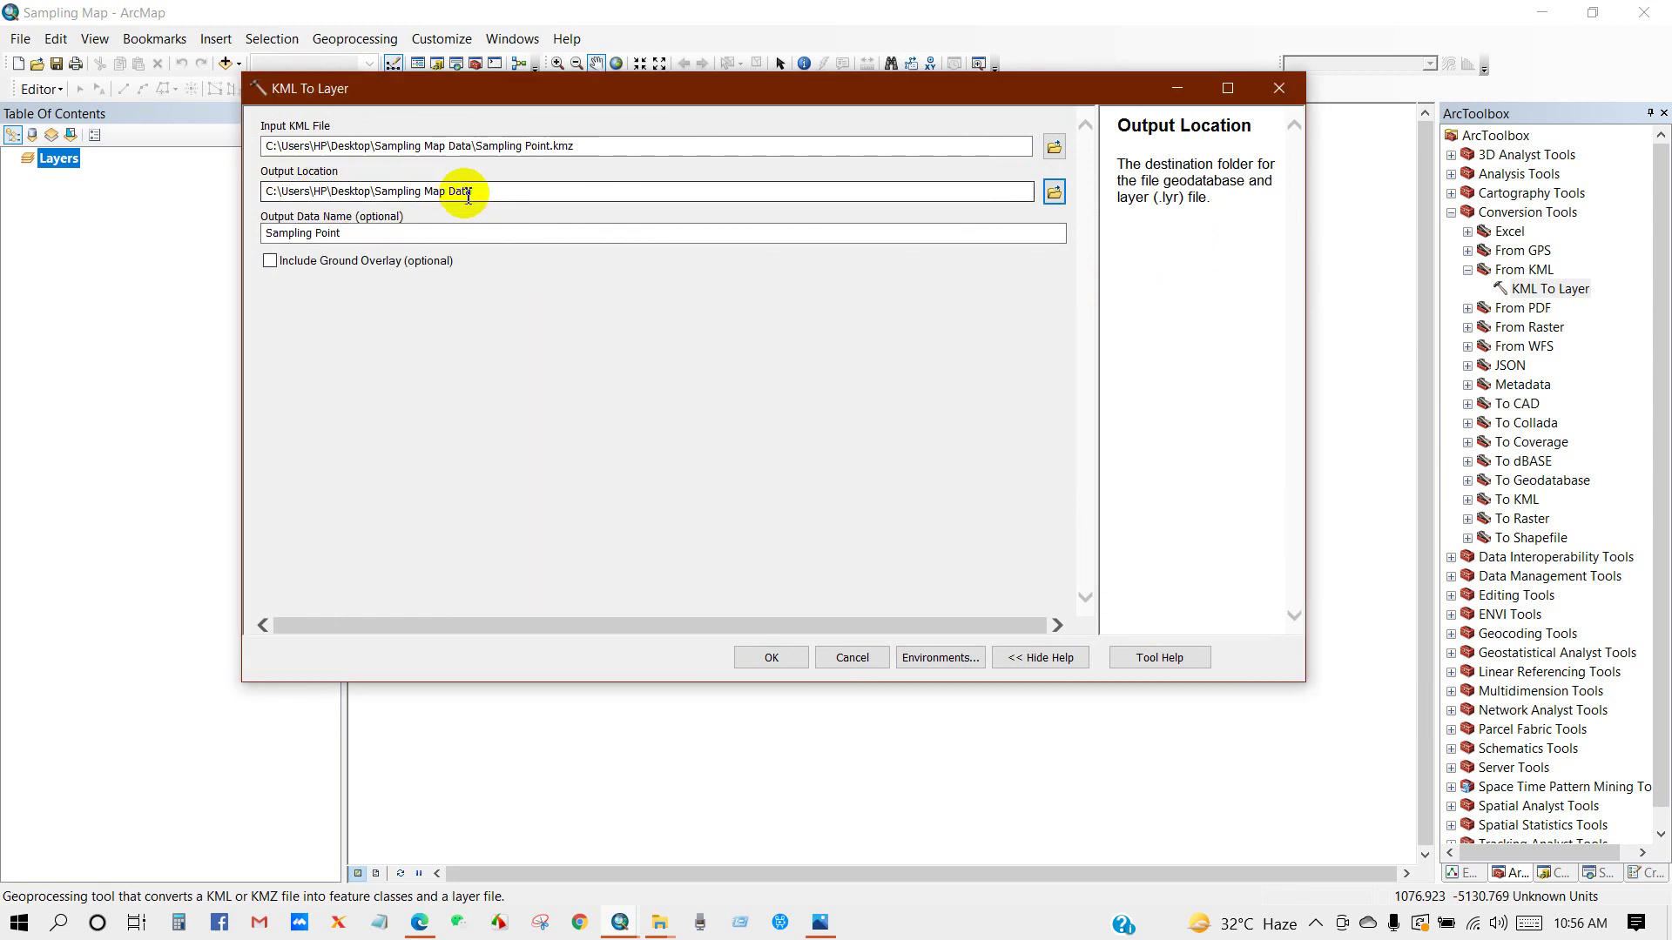
click(362, 235)
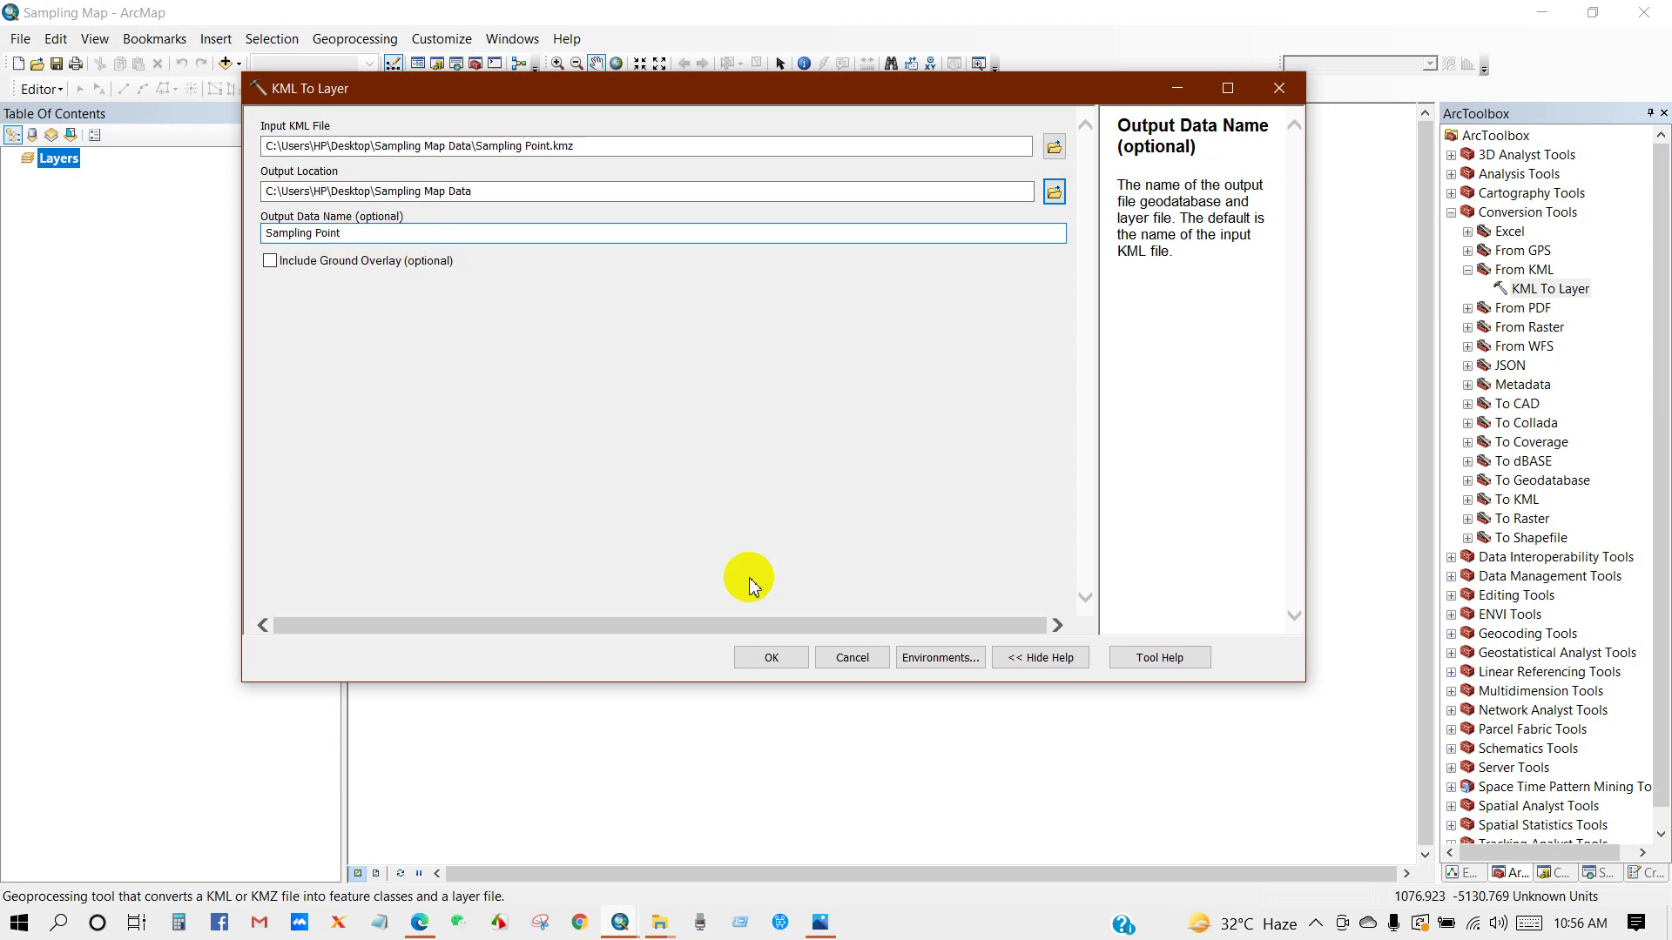
click(769, 660)
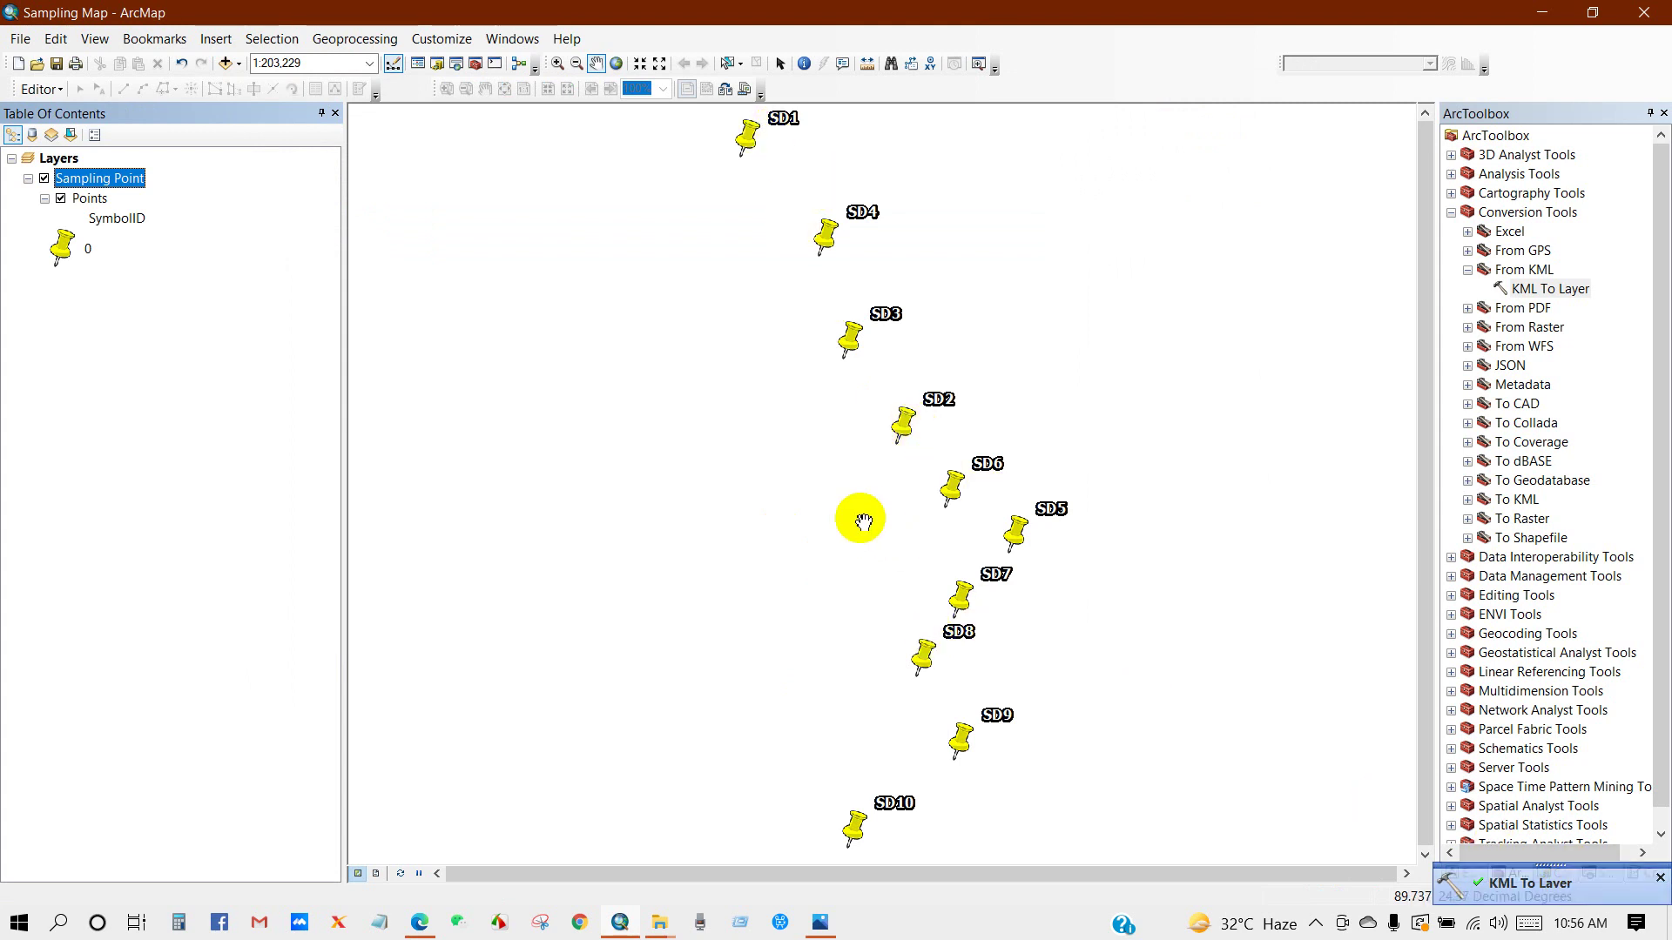
Export all Points features to sampling point.shp, overwriting the existing shapefile
right_click(89, 198)
mouse_move(139, 555)
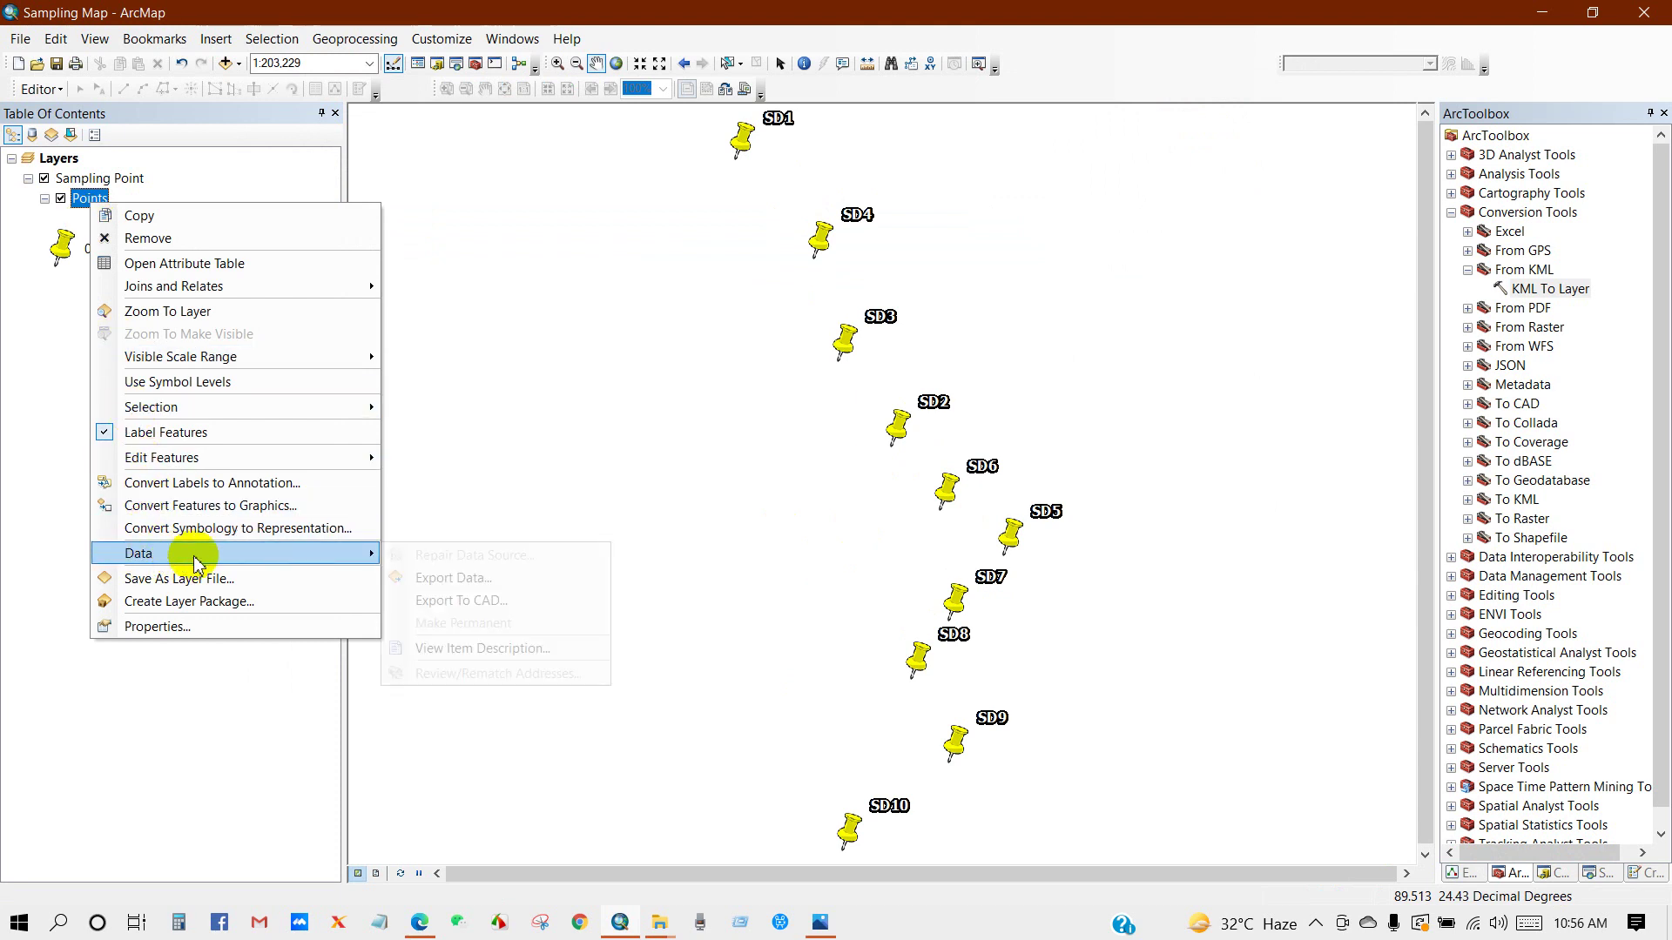
click(452, 583)
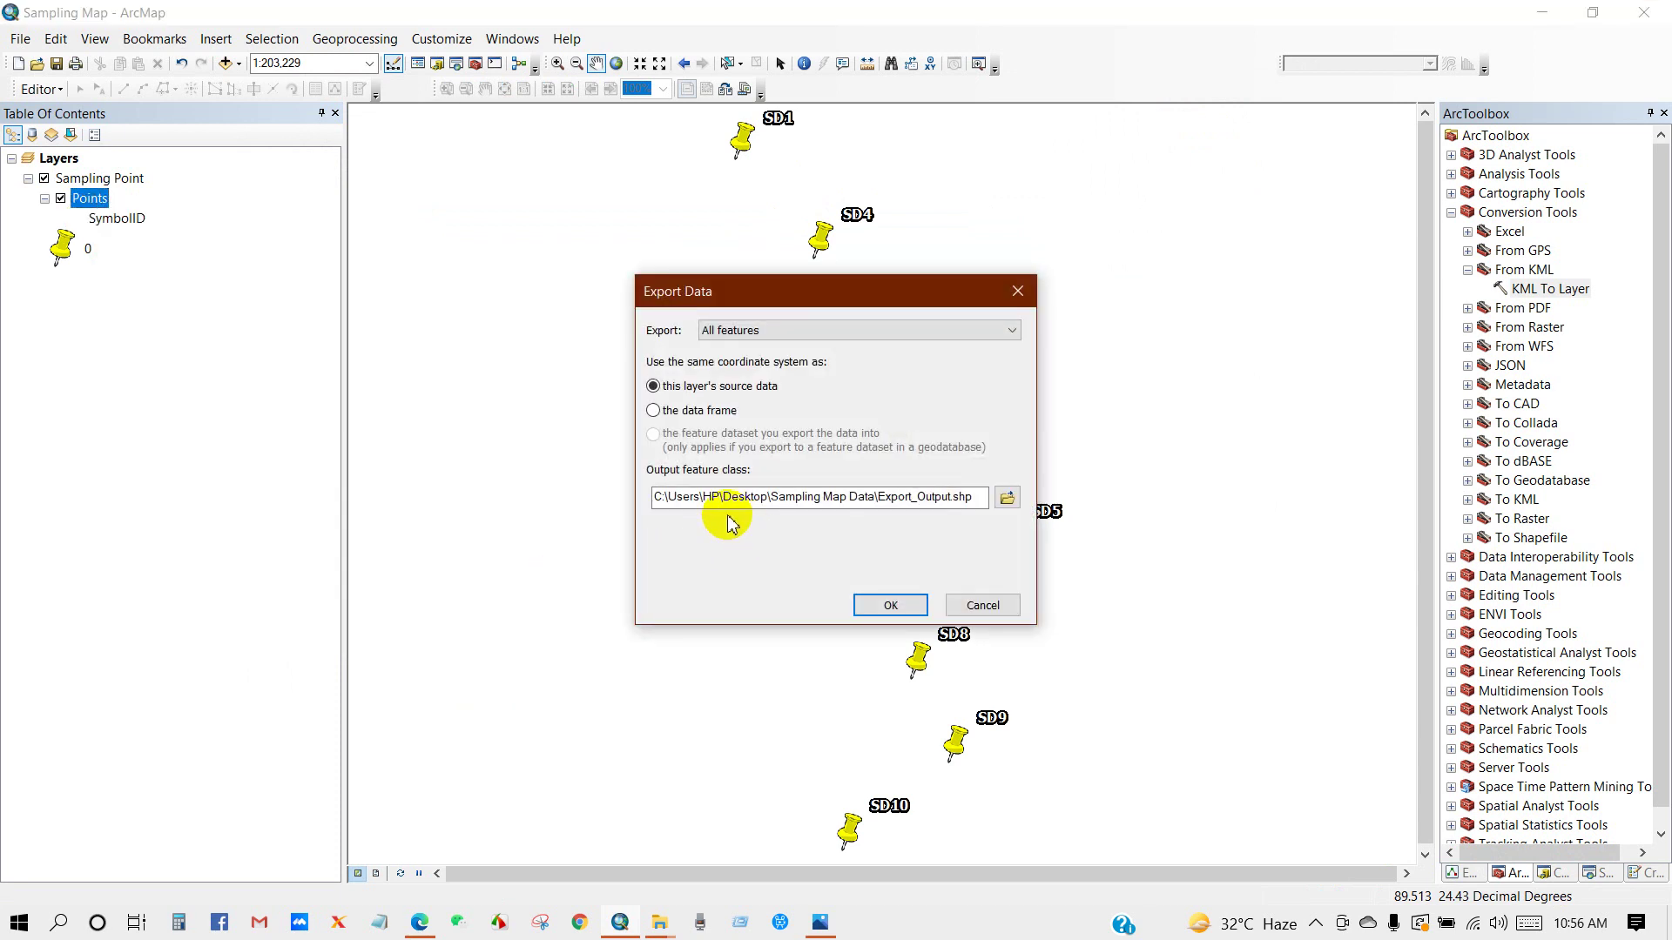
click(1006, 499)
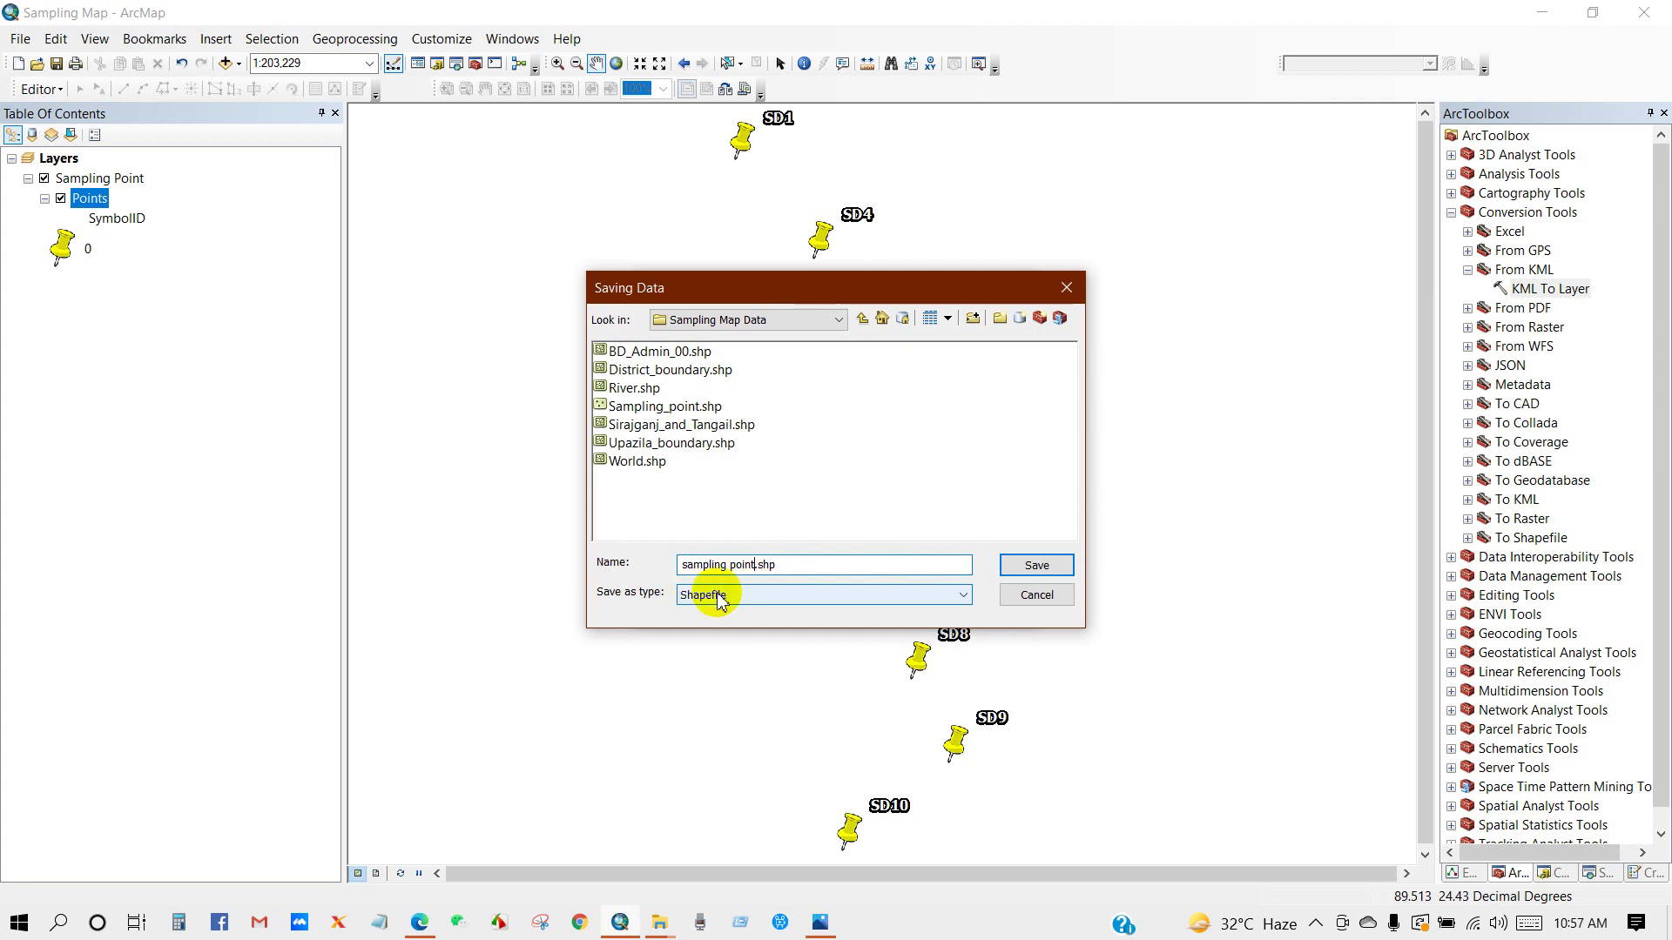
click(754, 565)
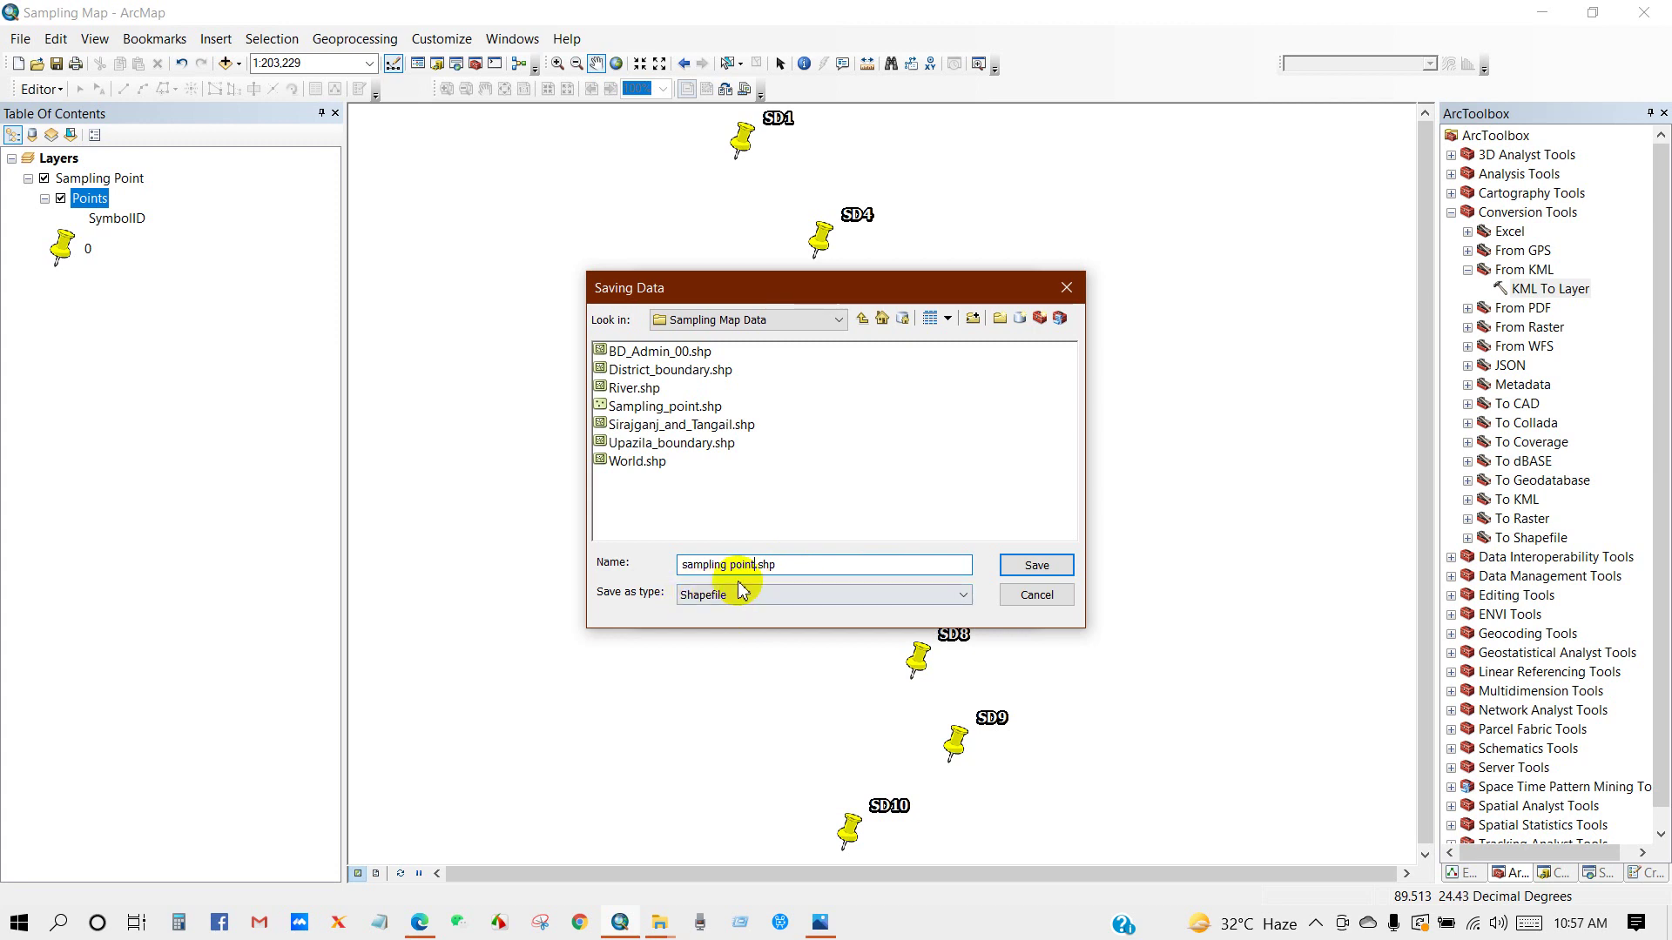
click(1029, 567)
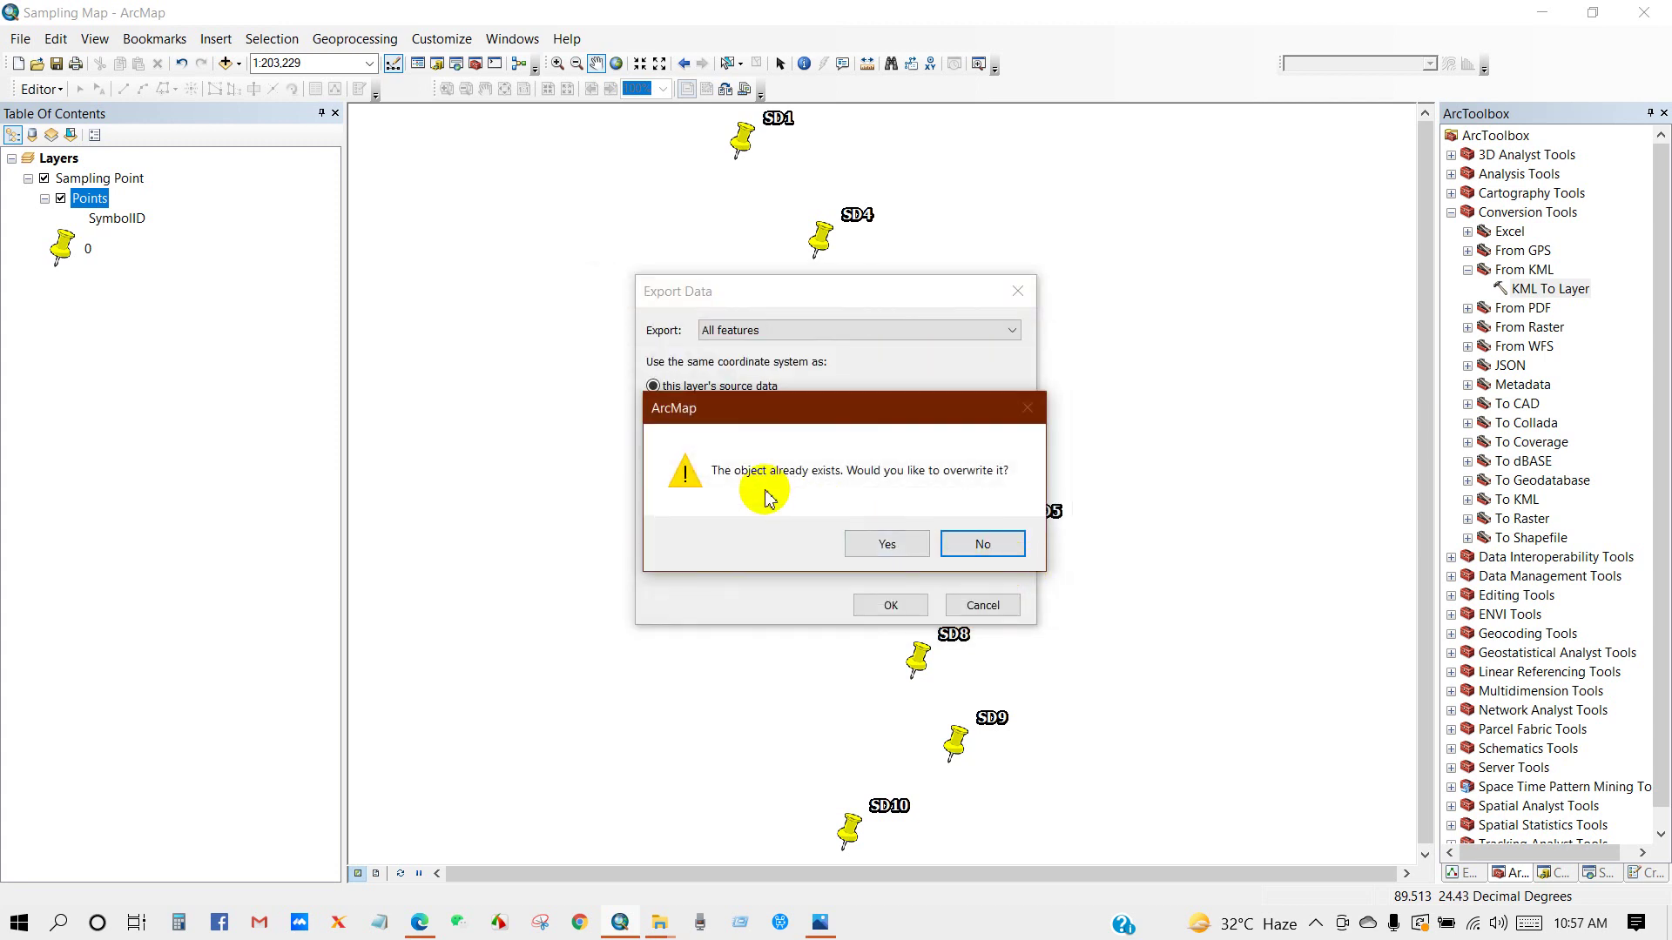
click(879, 545)
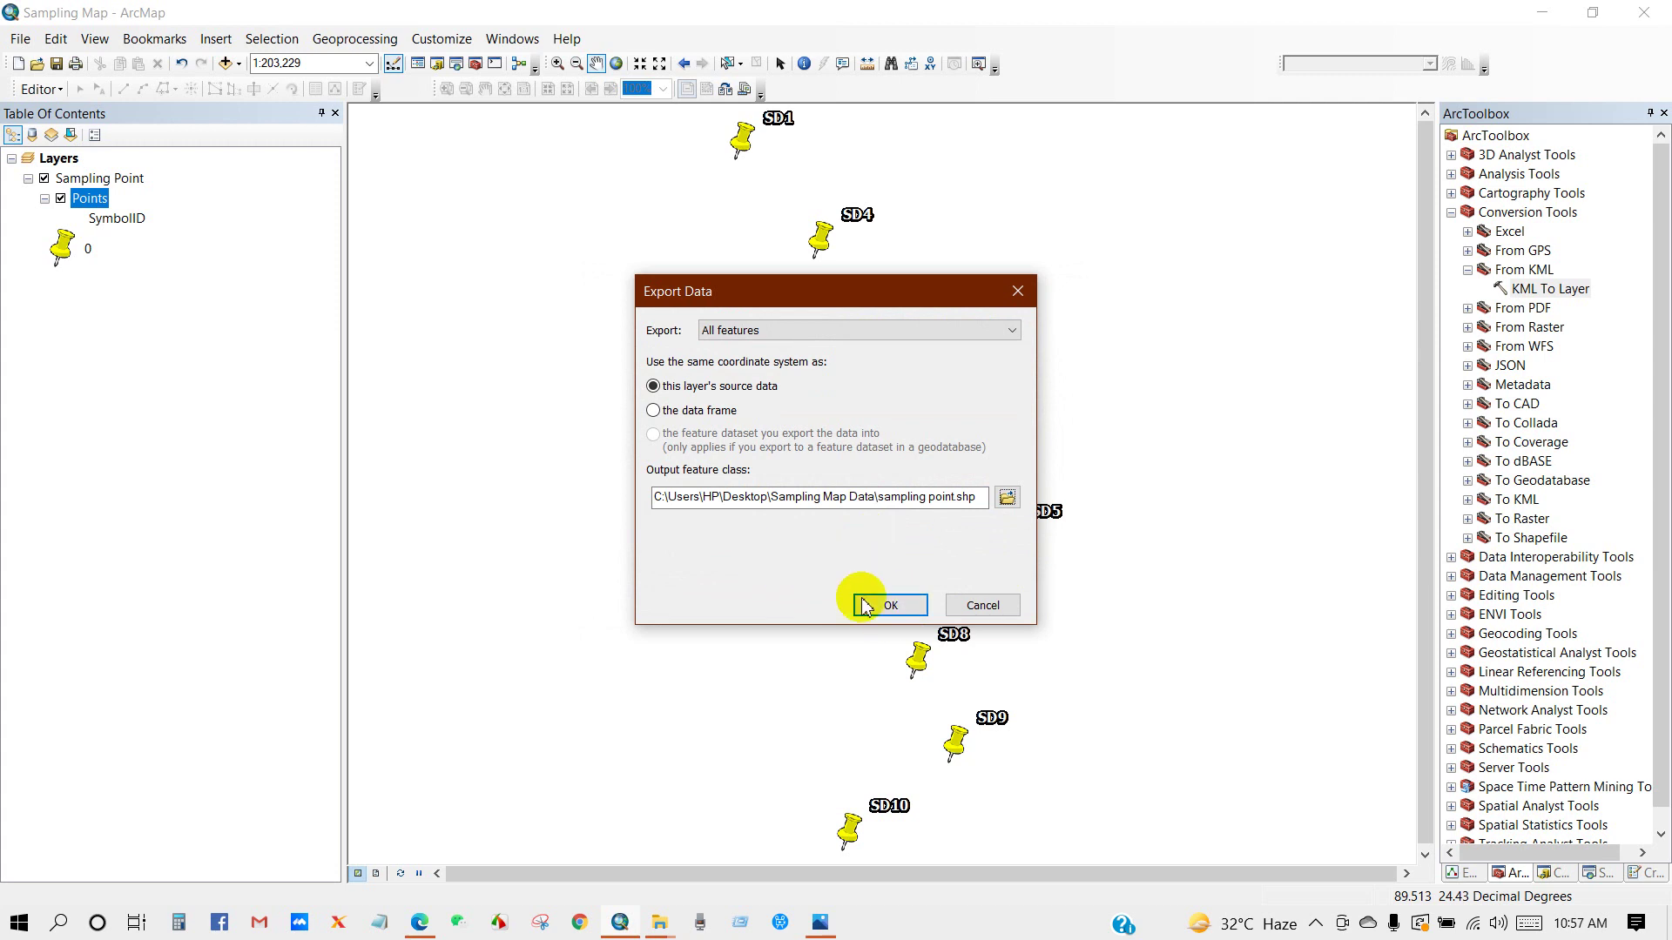
click(890, 607)
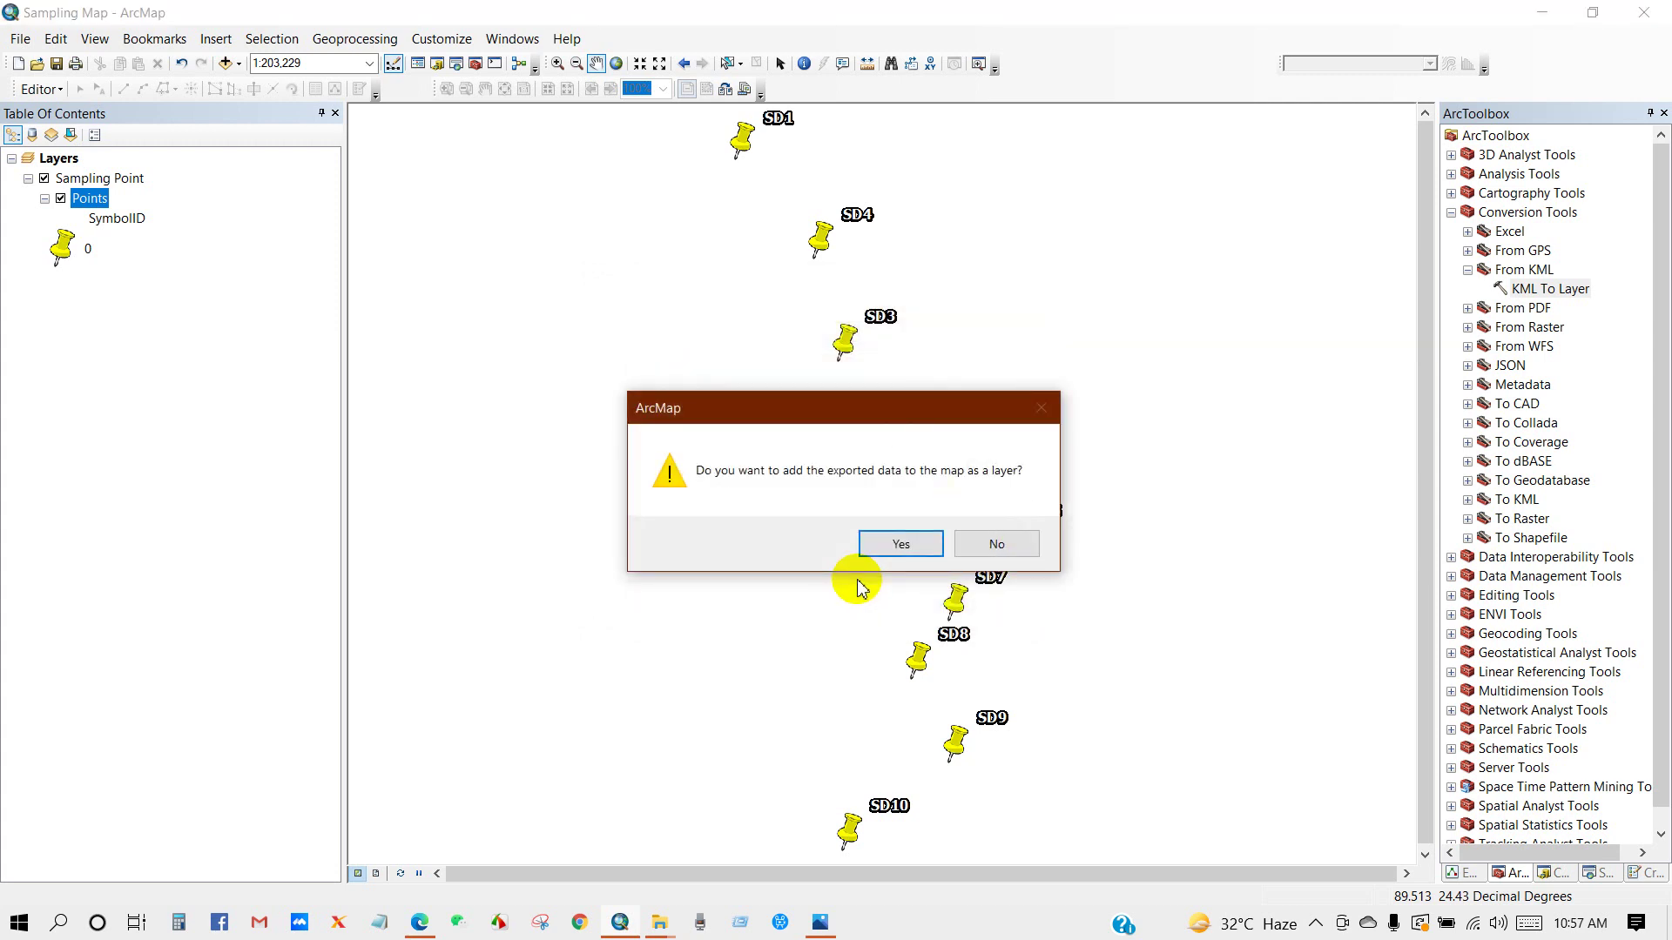
Add the exported shapefile to the map and remove the original Sampling Point KML layer
click(903, 545)
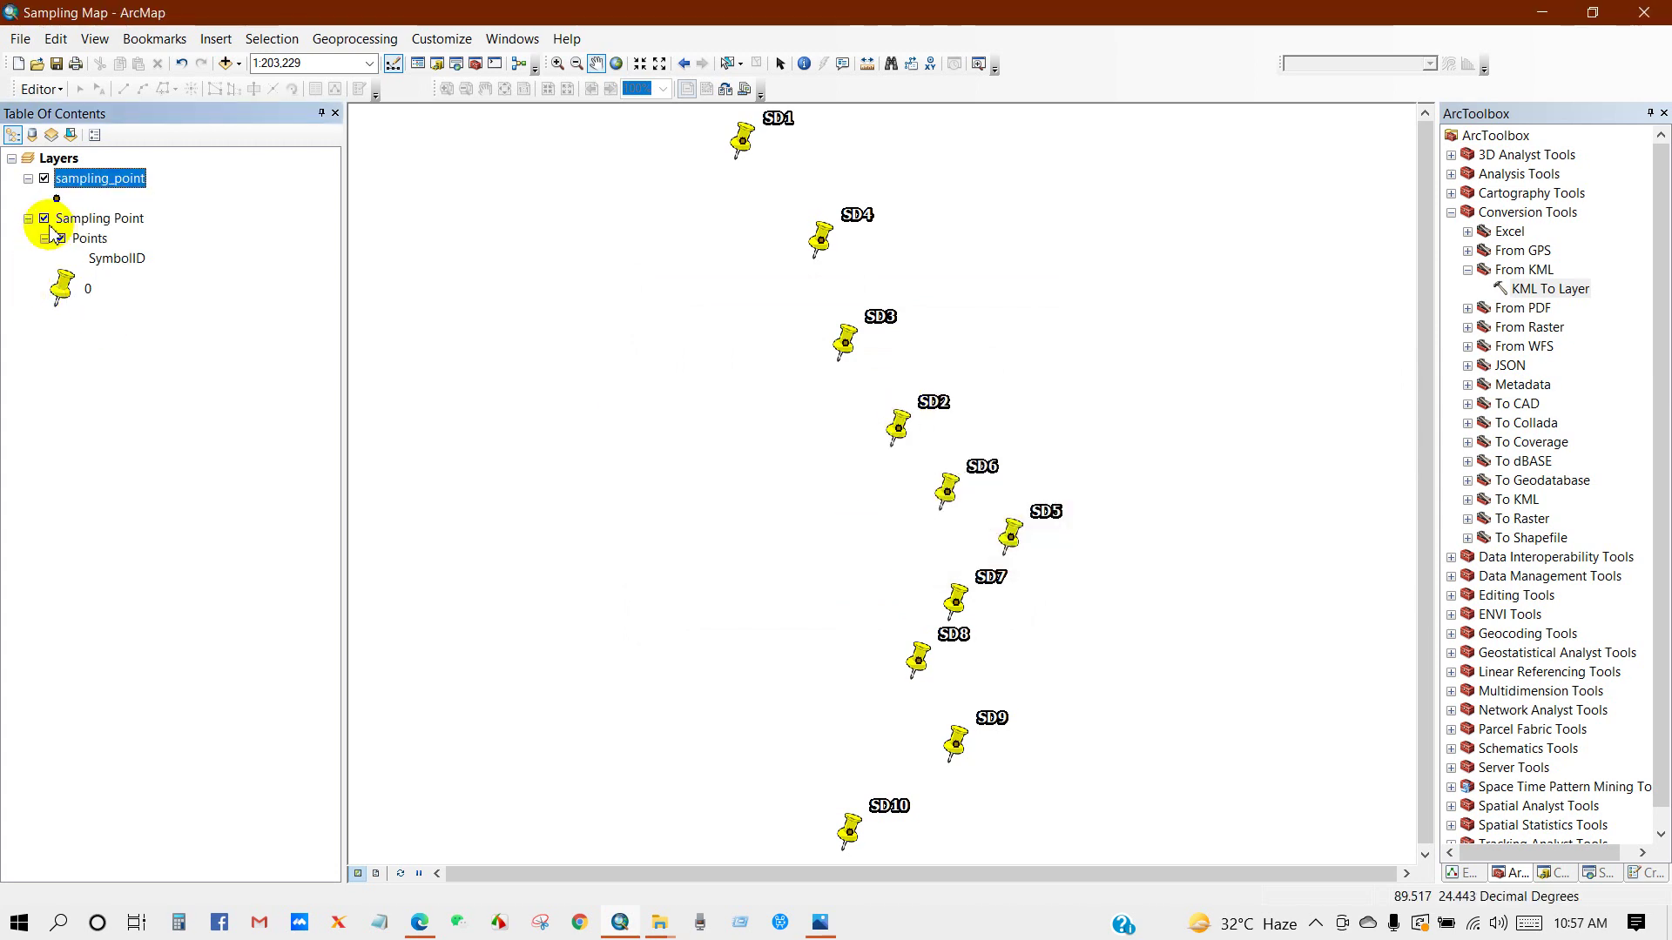
right_click(83, 227)
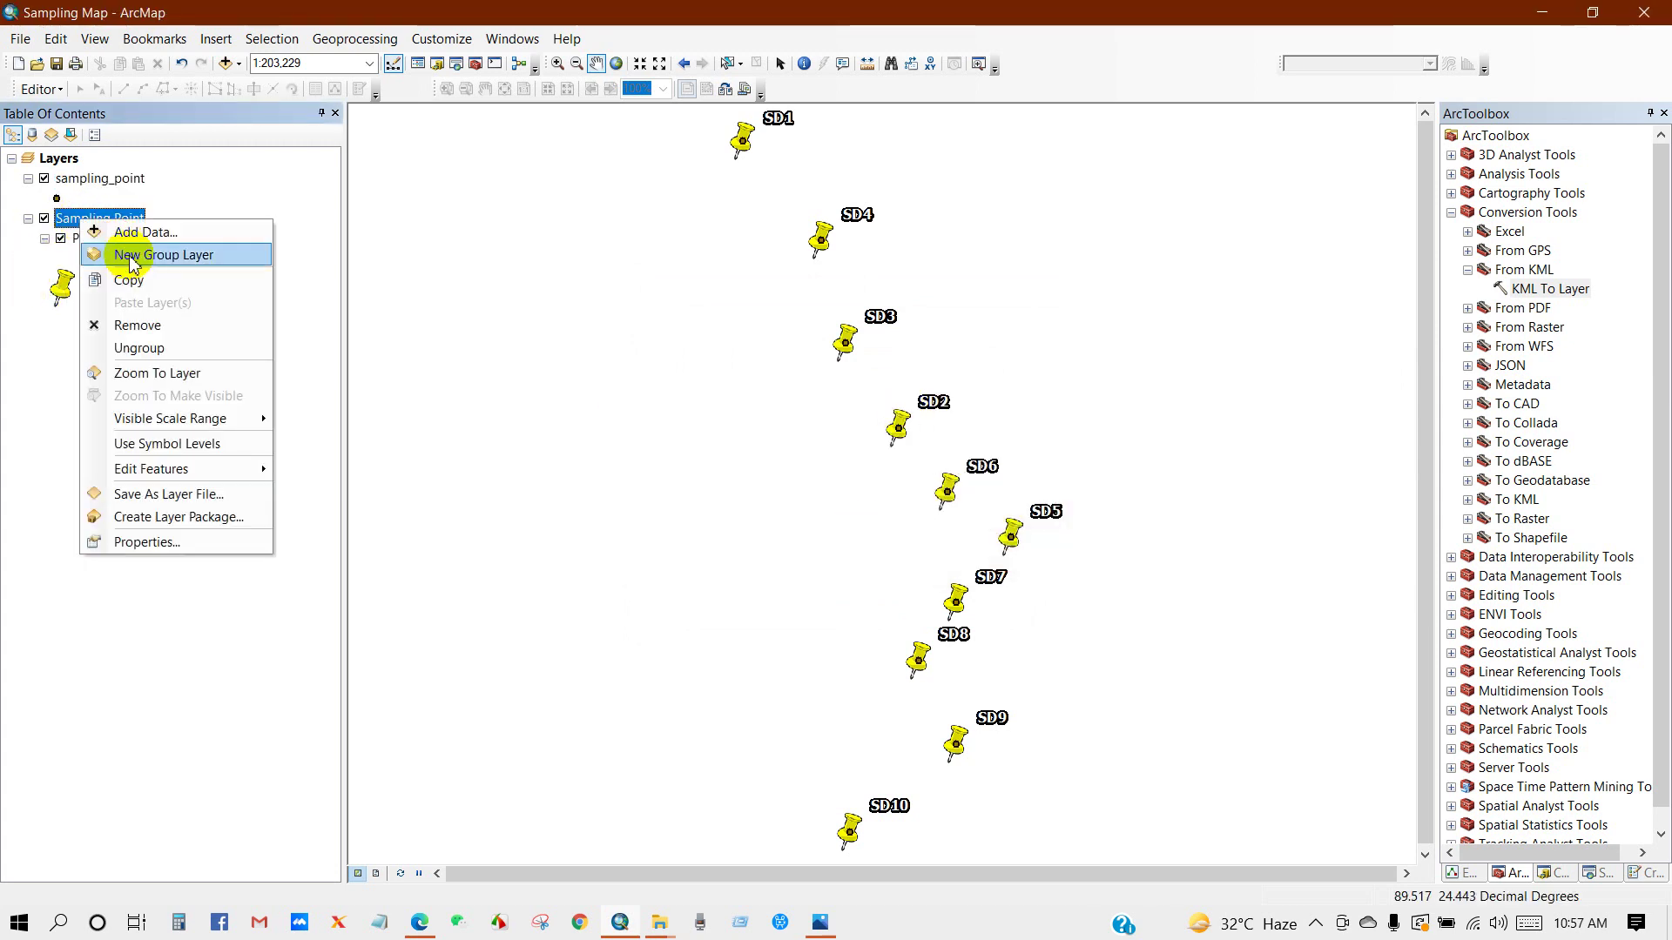
click(132, 320)
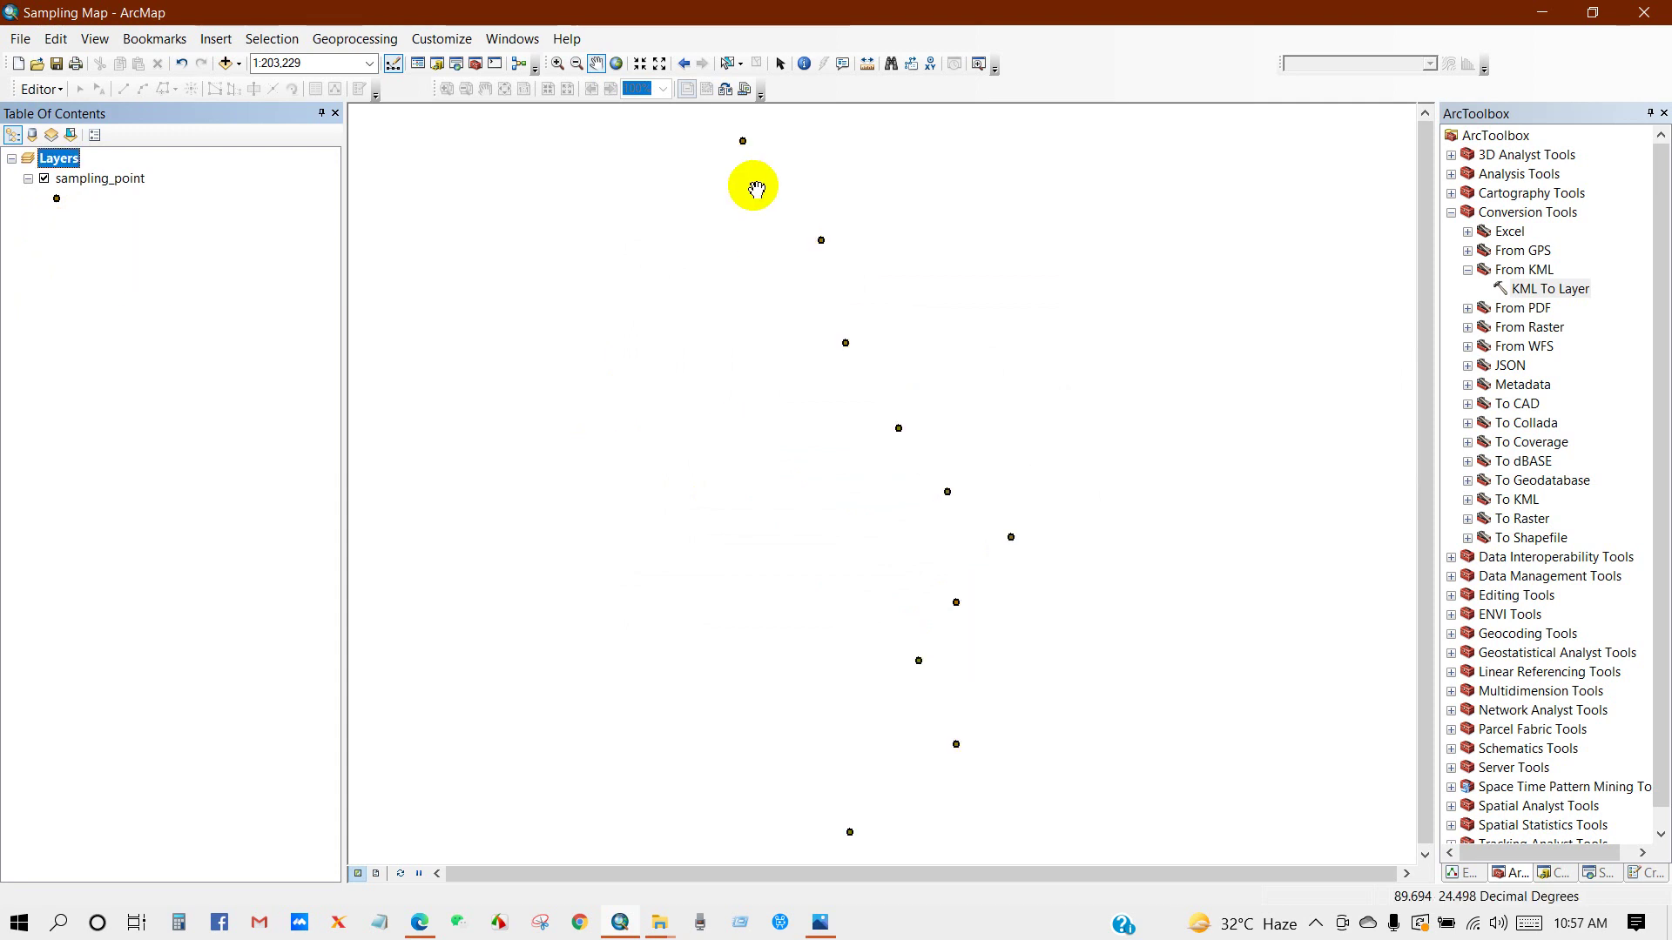
Symbolize the sampling points with the green Square 3 marker at size 14
right_click(81, 181)
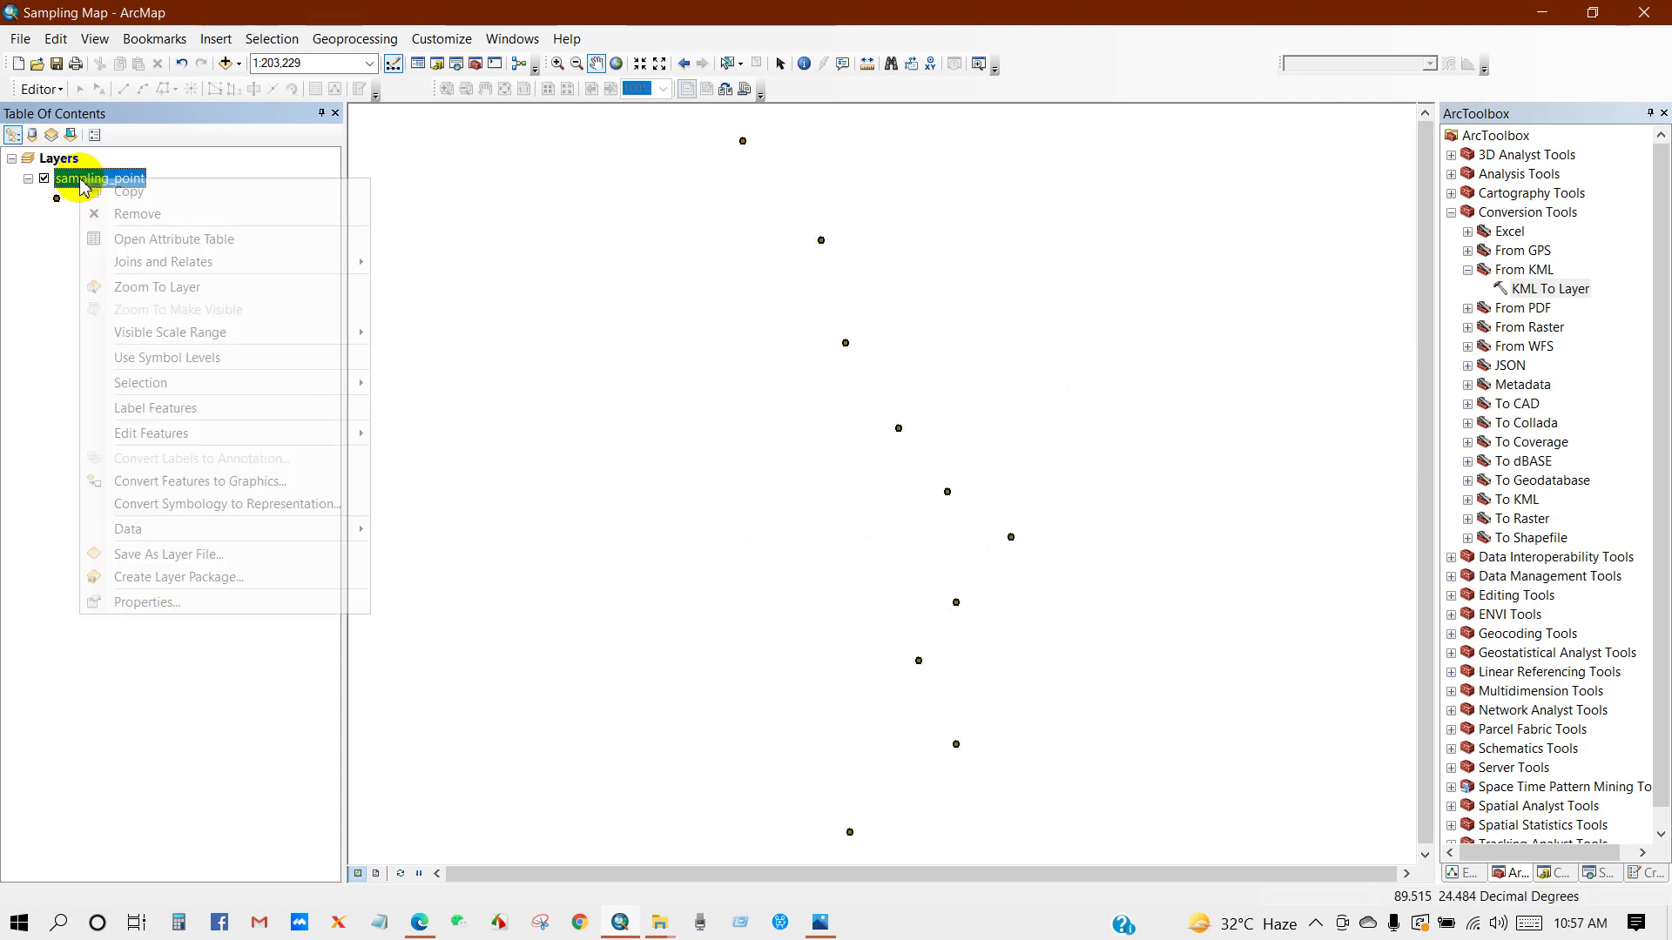
click(57, 198)
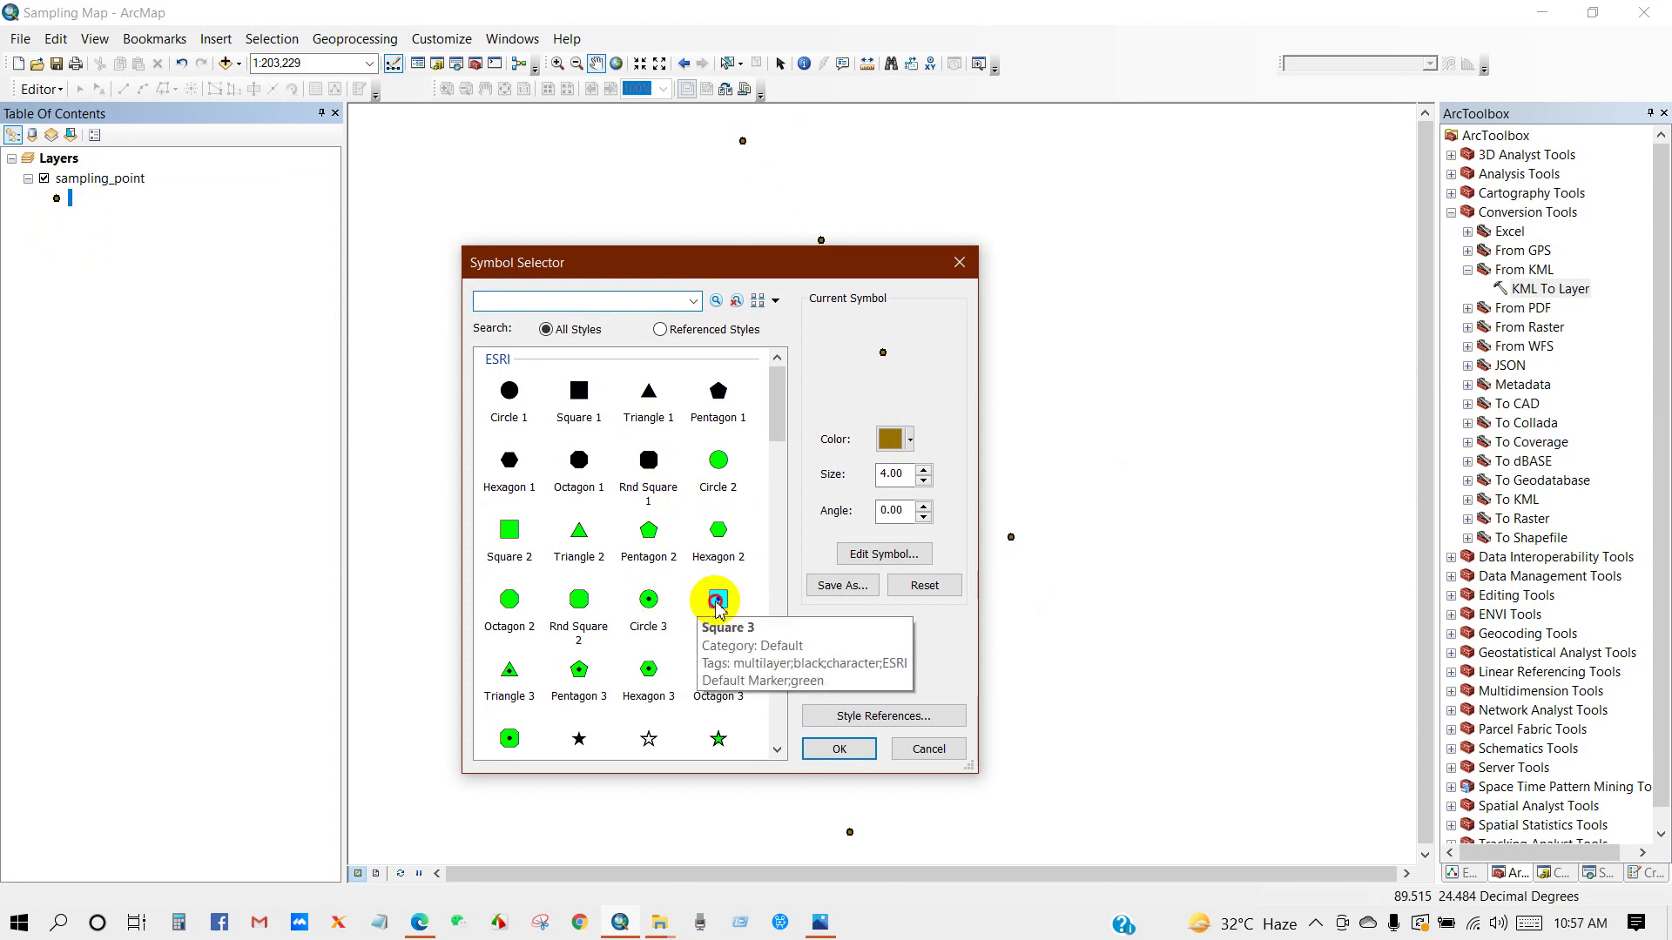
click(716, 603)
click(649, 601)
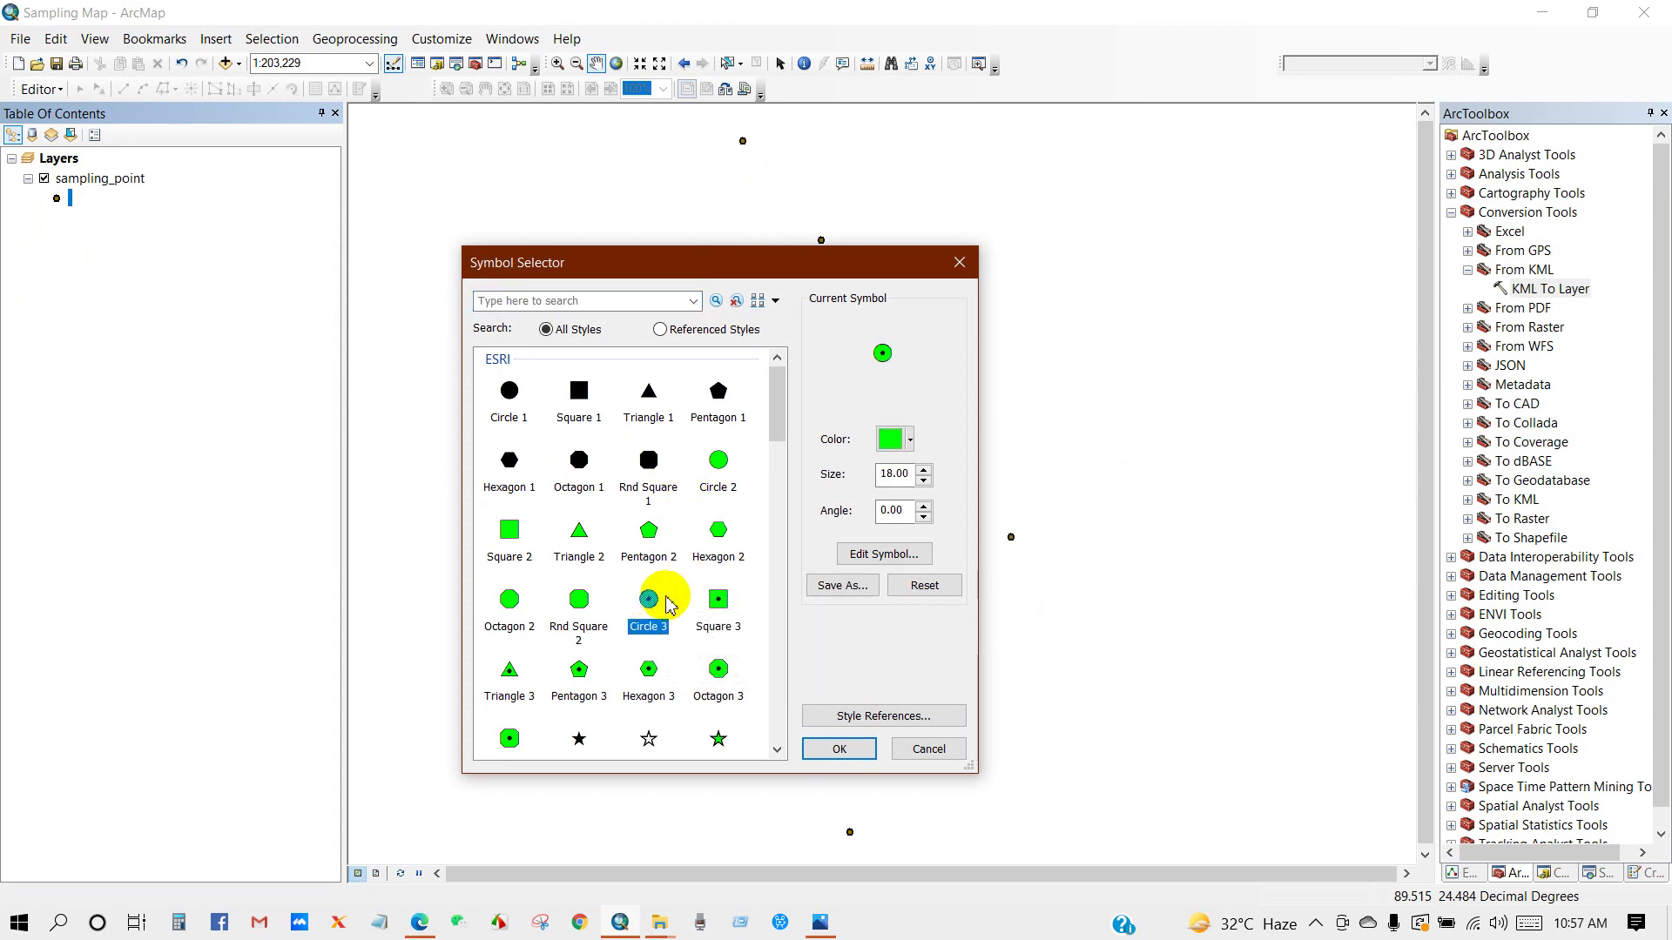
click(716, 601)
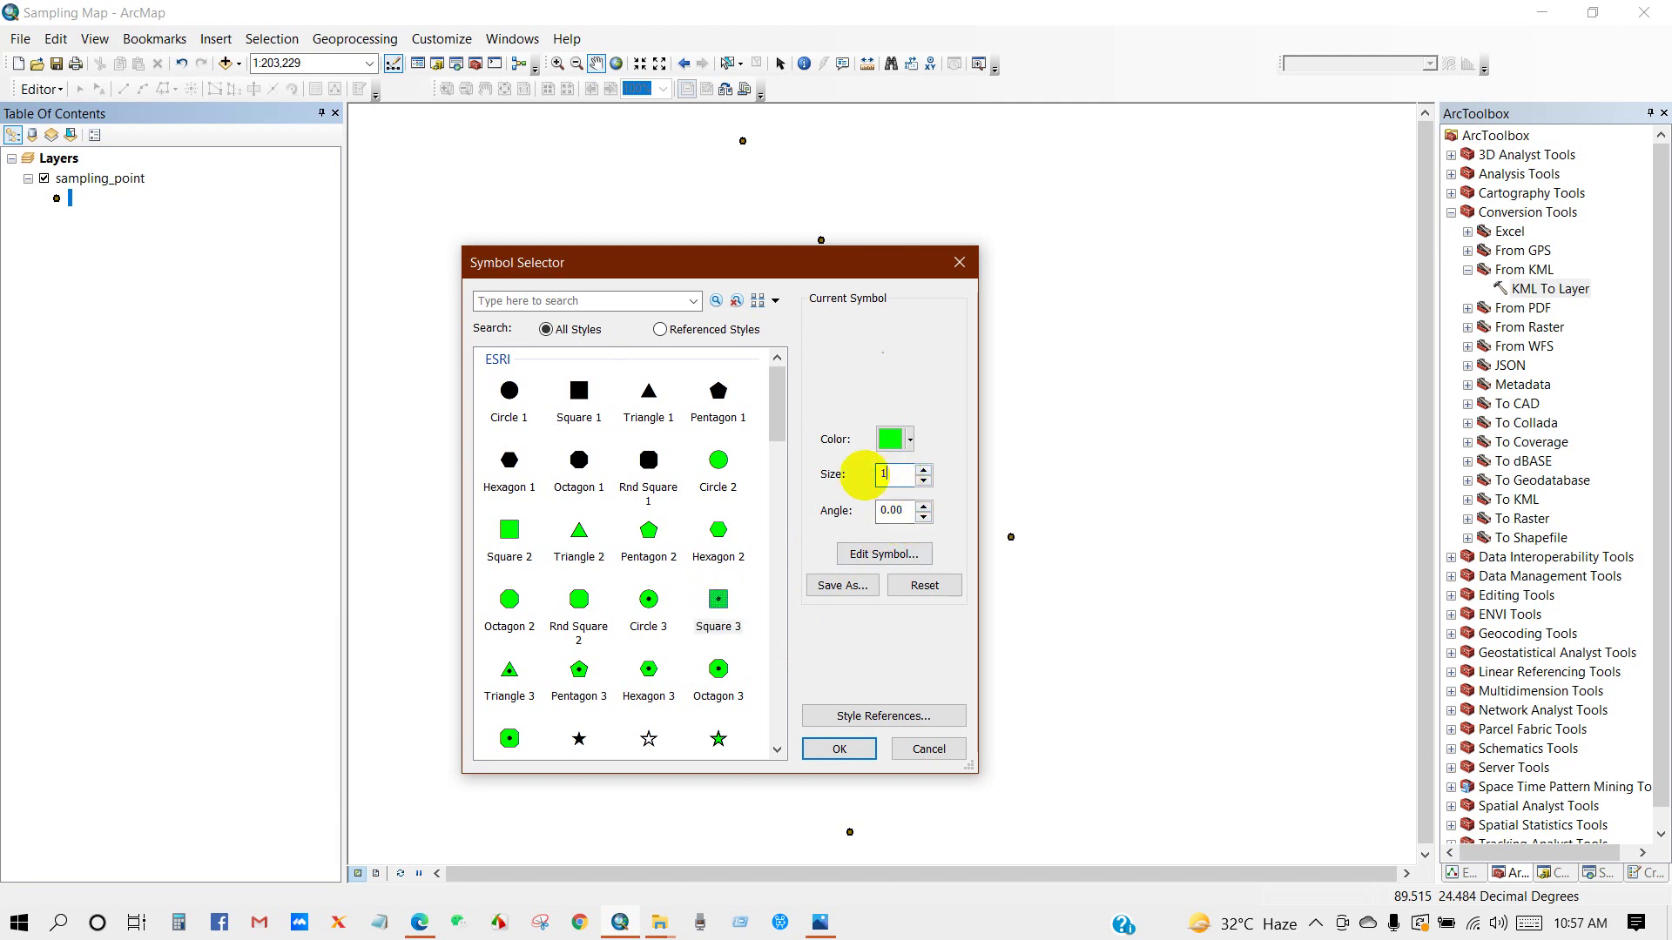
click(834, 750)
Check the attribute table, then label each point with its name SD1–SD10
right_click(89, 178)
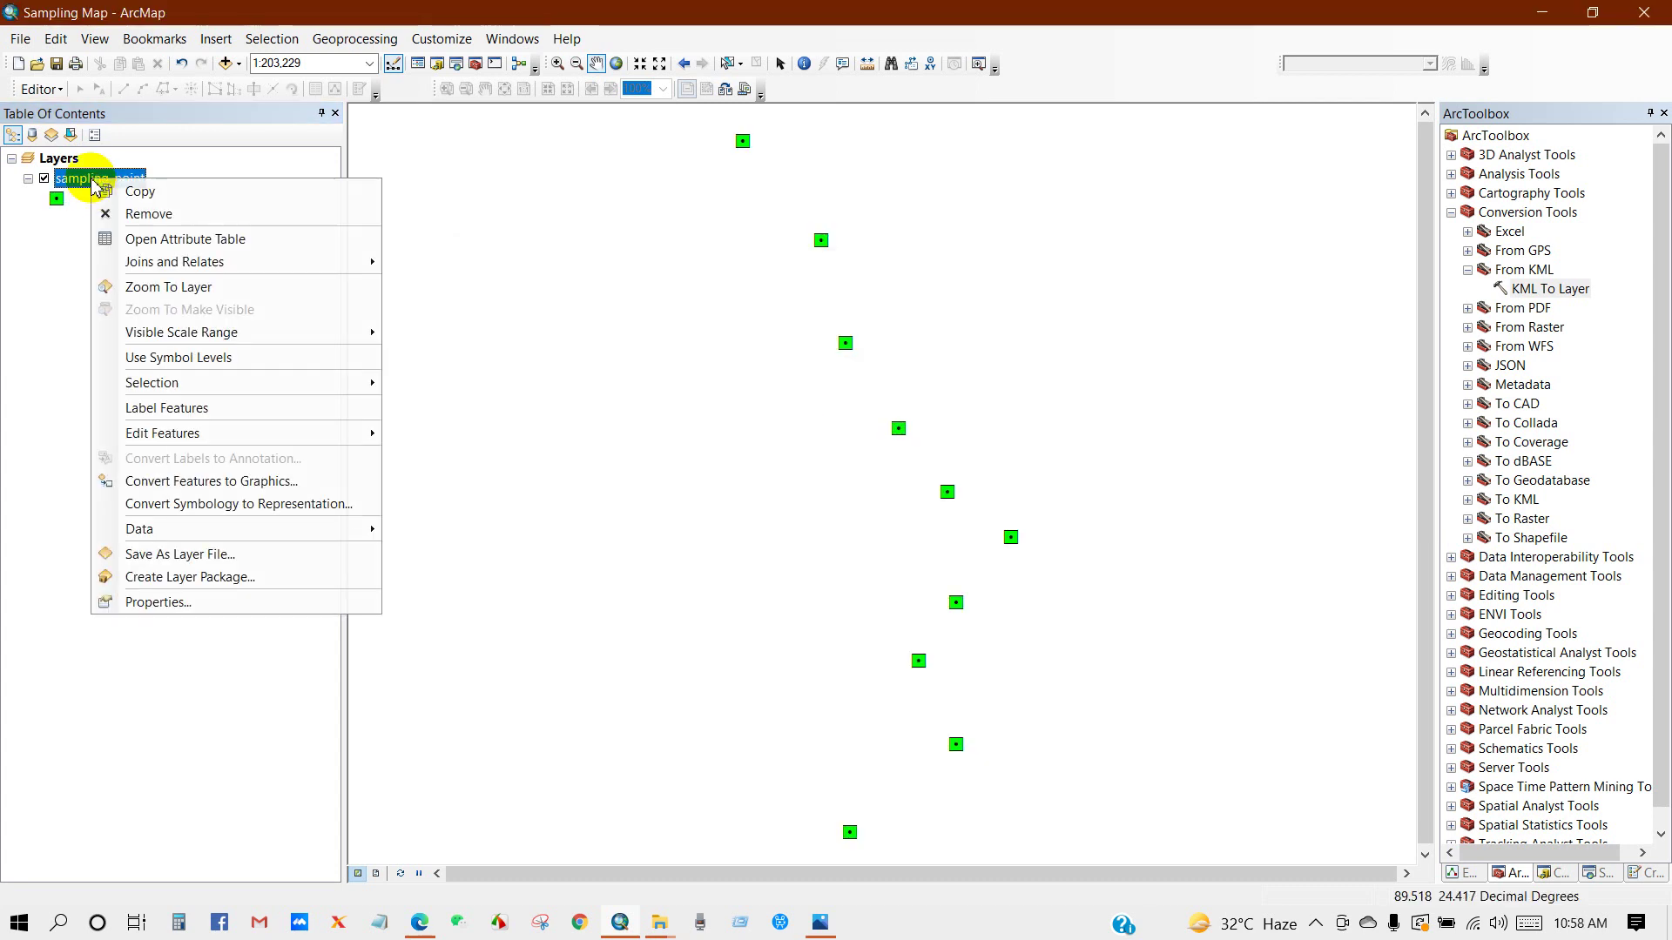
click(142, 235)
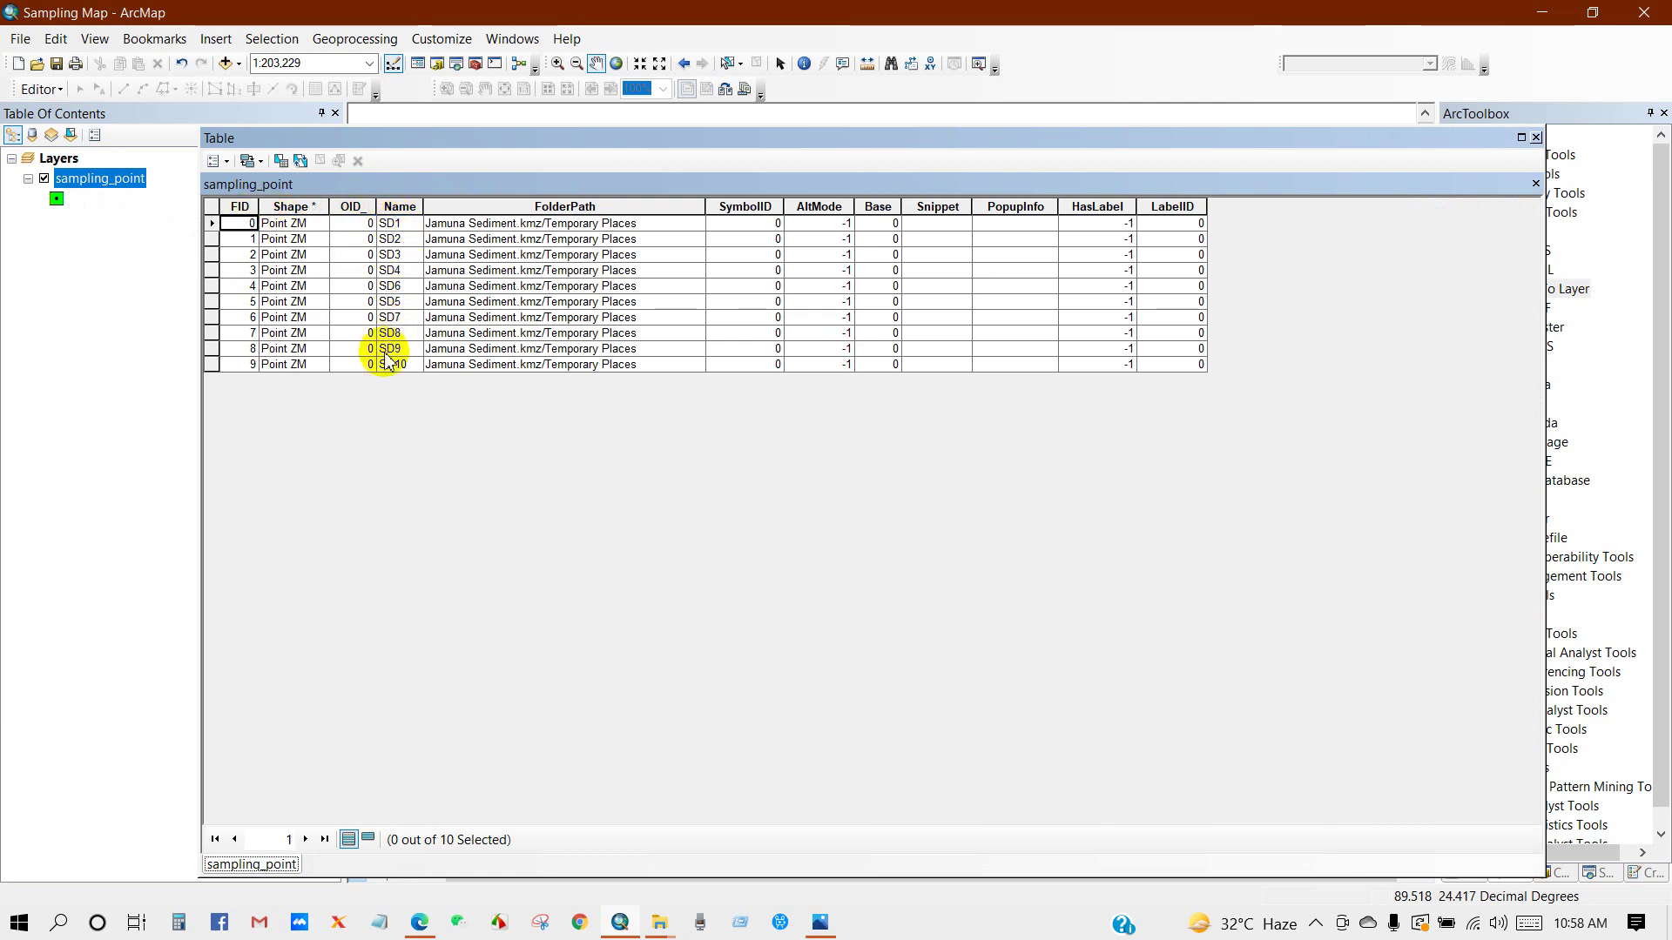
click(1538, 139)
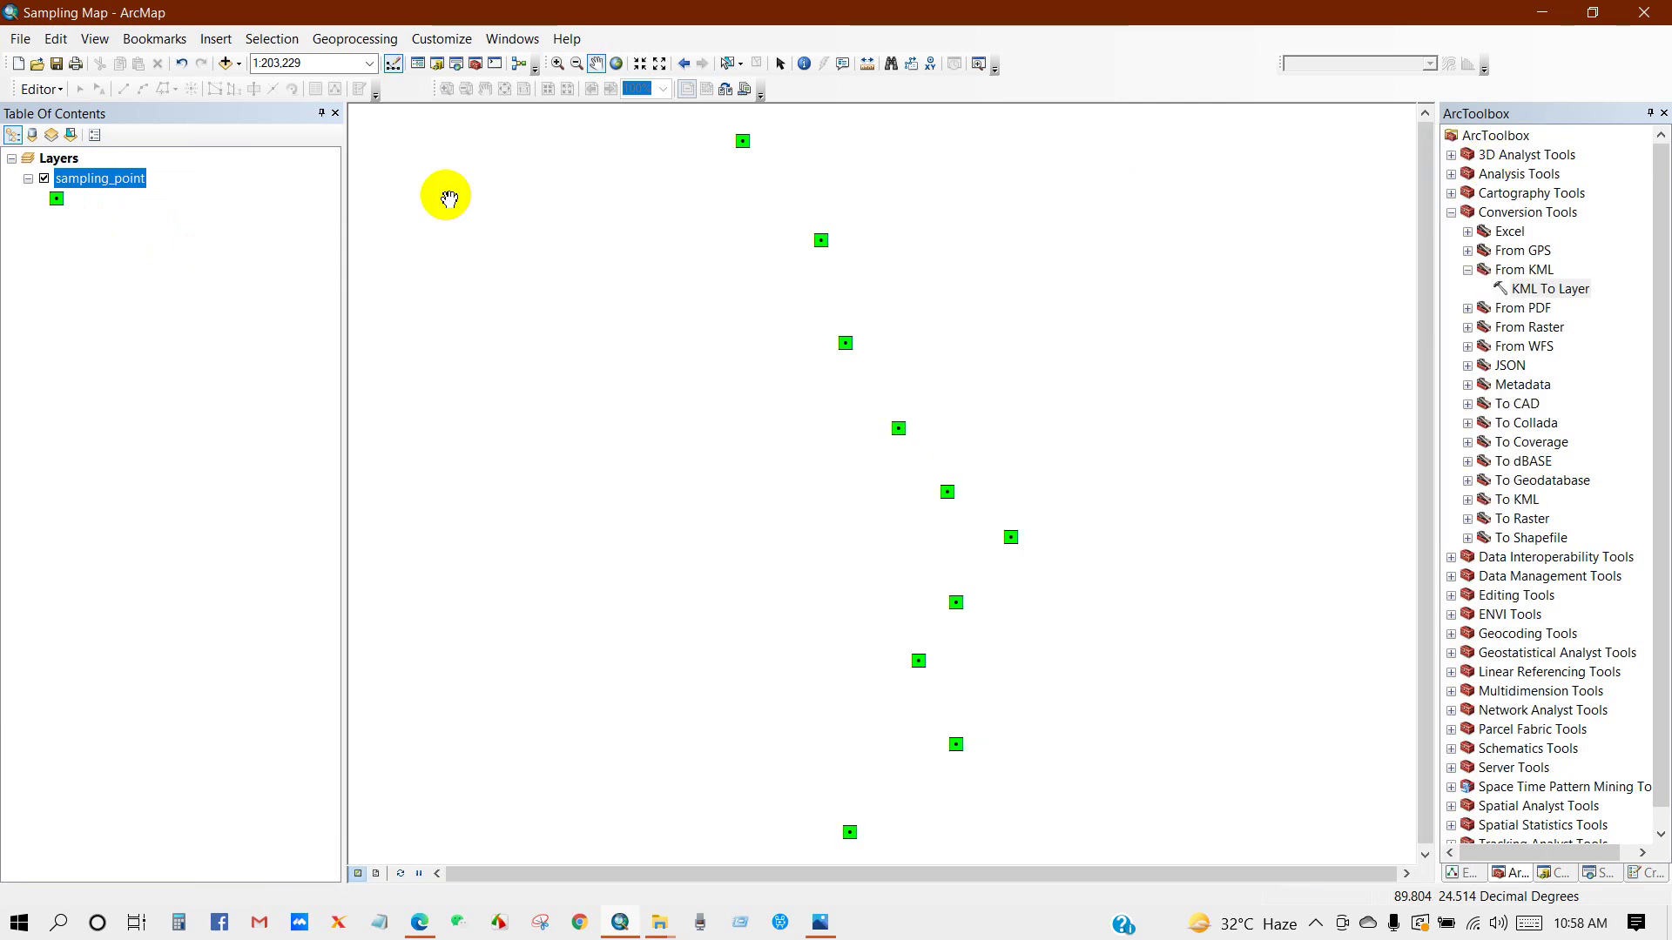
right_click(103, 185)
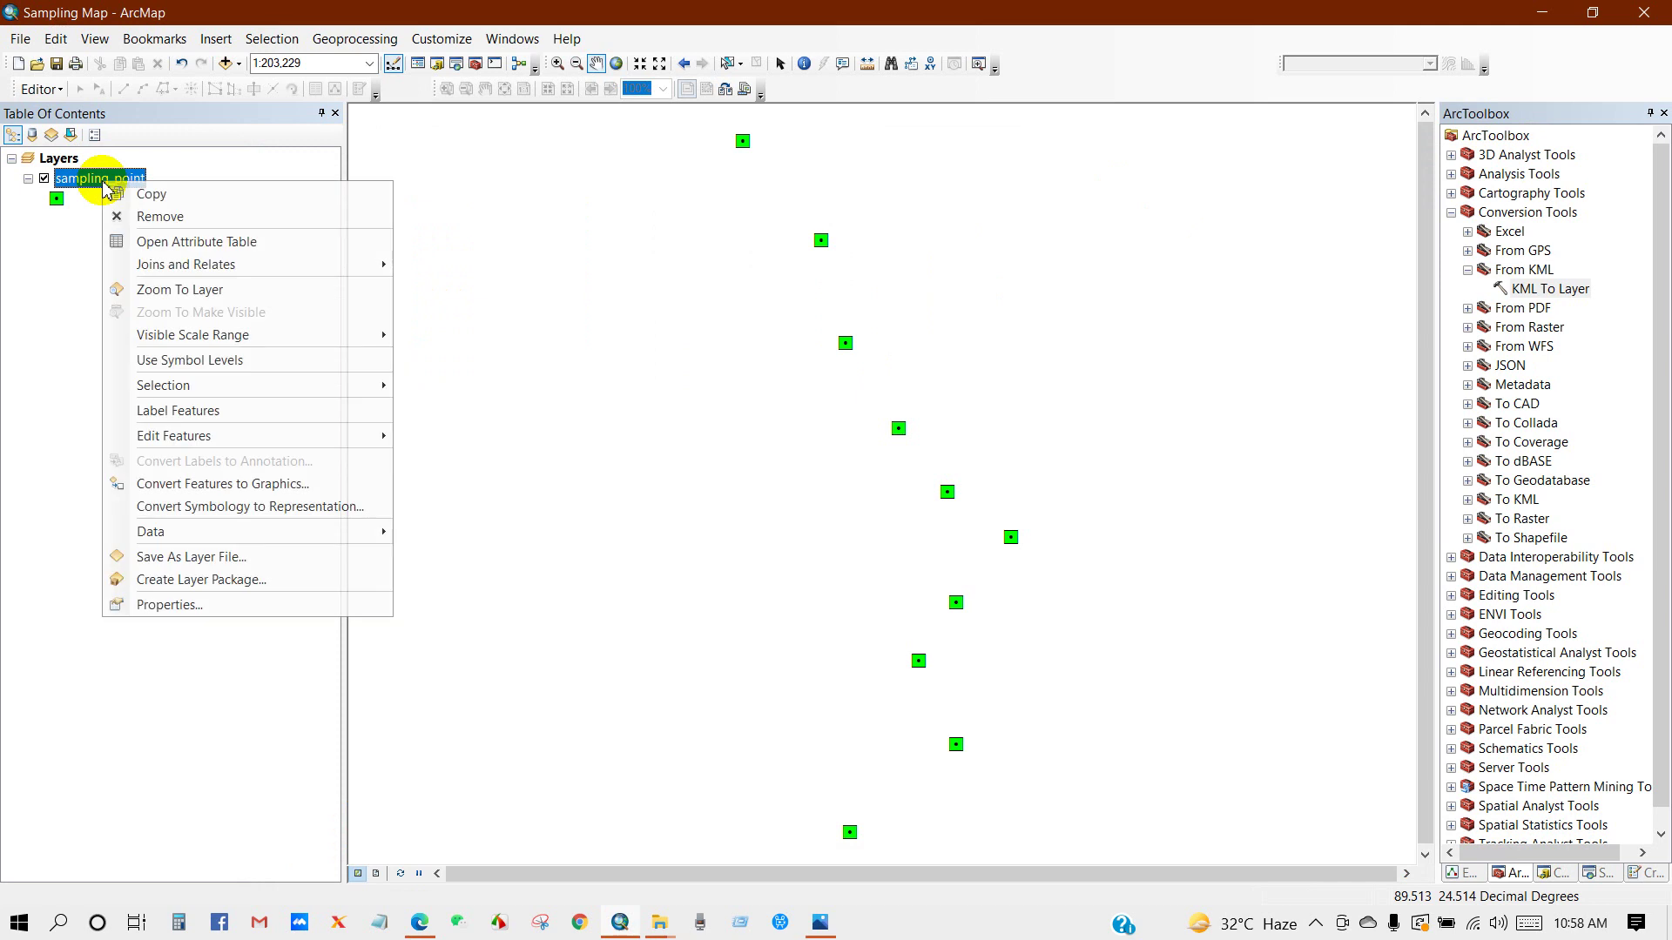
click(178, 411)
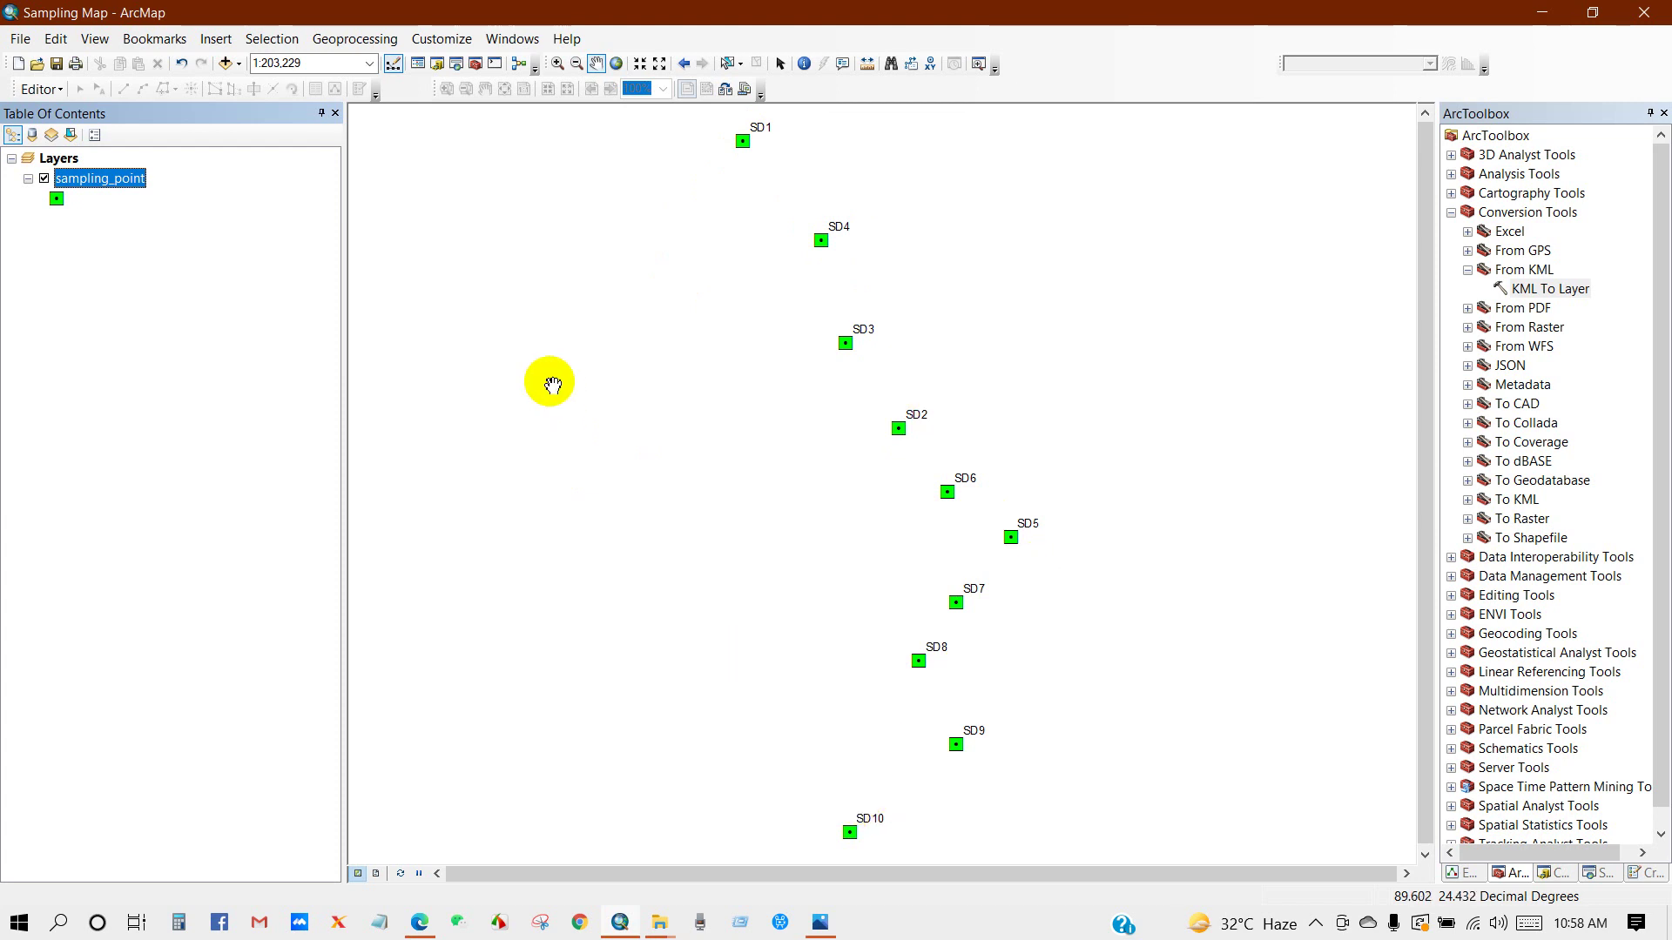
Switch to Layout View and apply the ARCH A Landscape page template
click(376, 874)
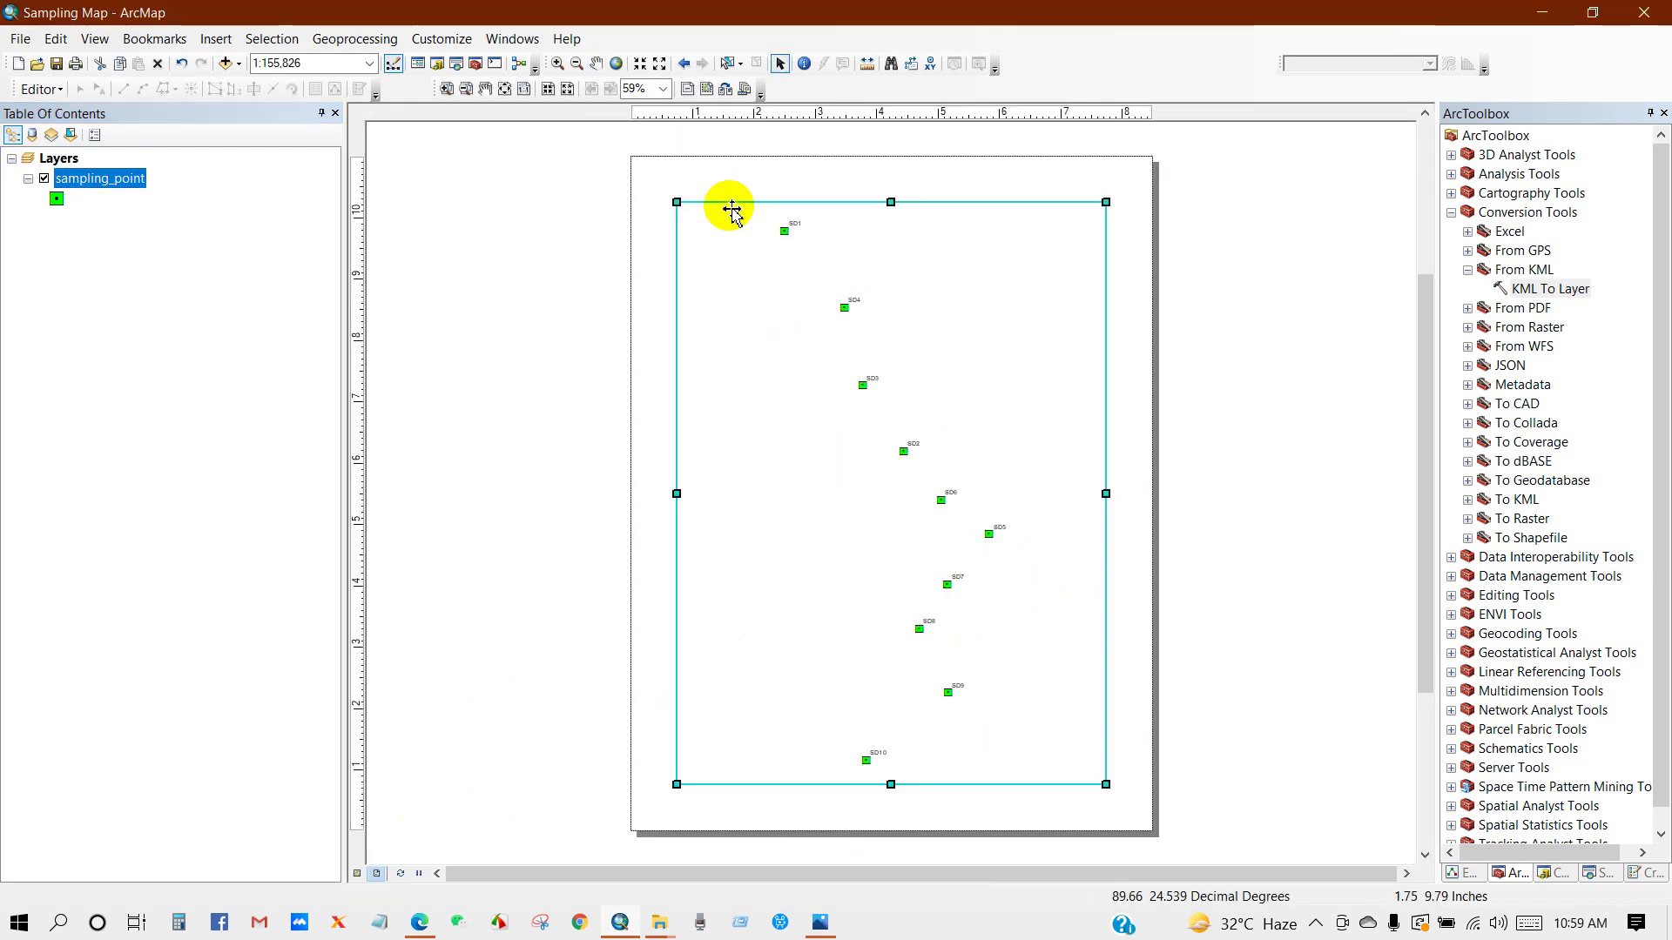
click(727, 90)
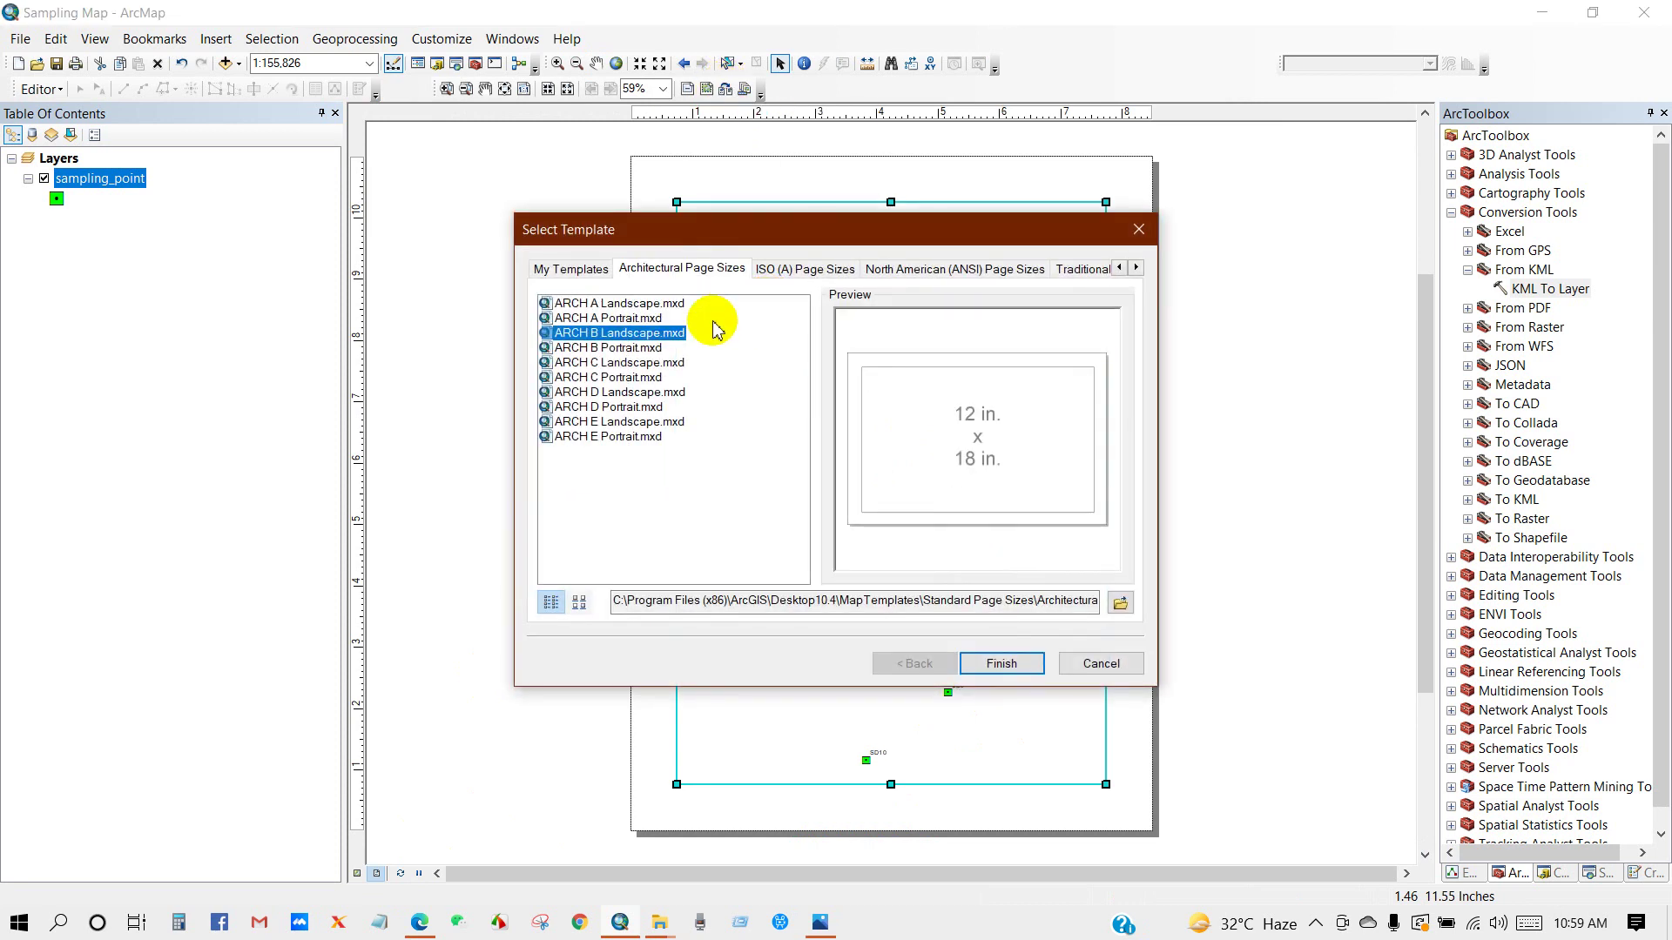
click(629, 304)
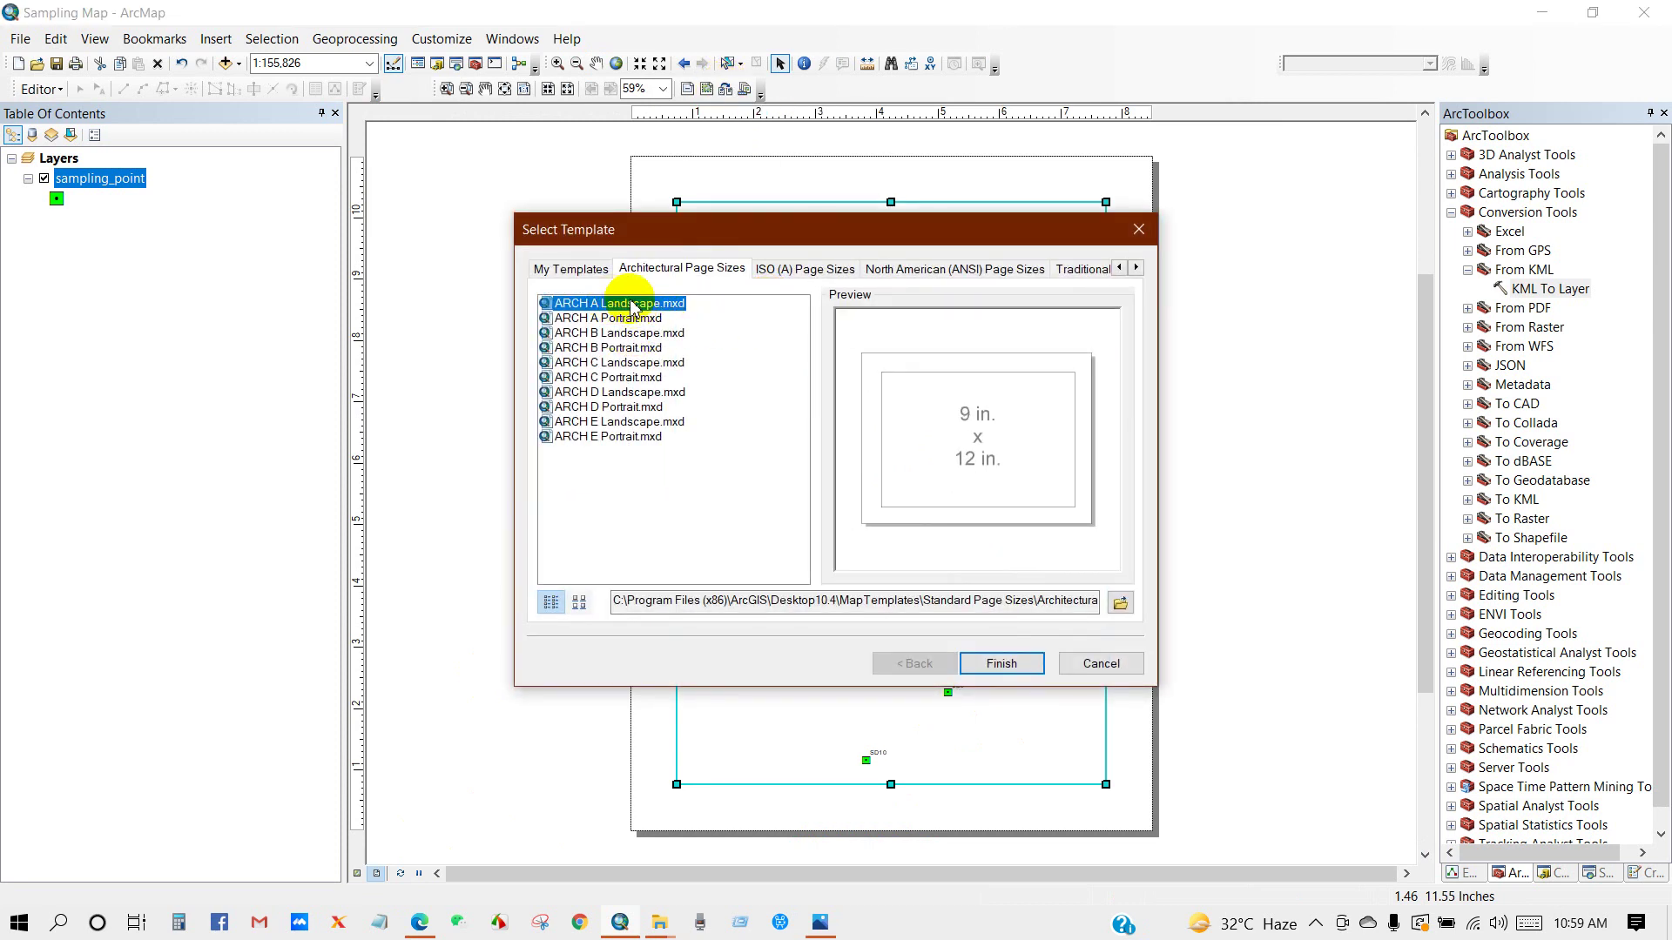
click(1003, 667)
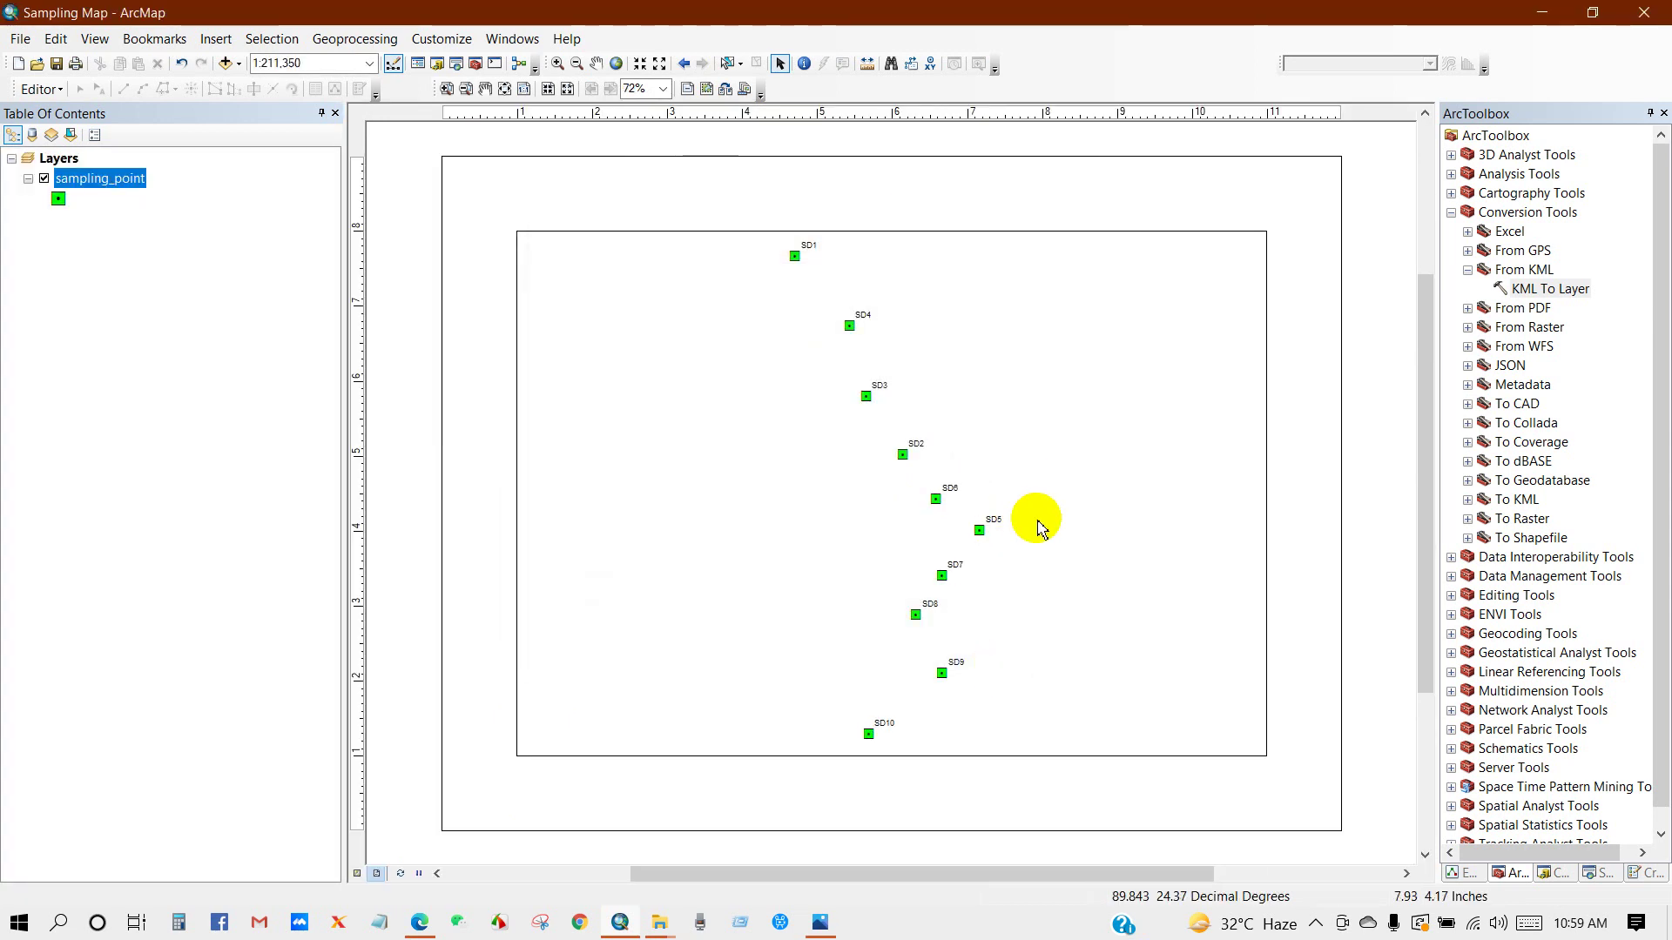
Resize the data frame to fill the right part of the page
click(735, 511)
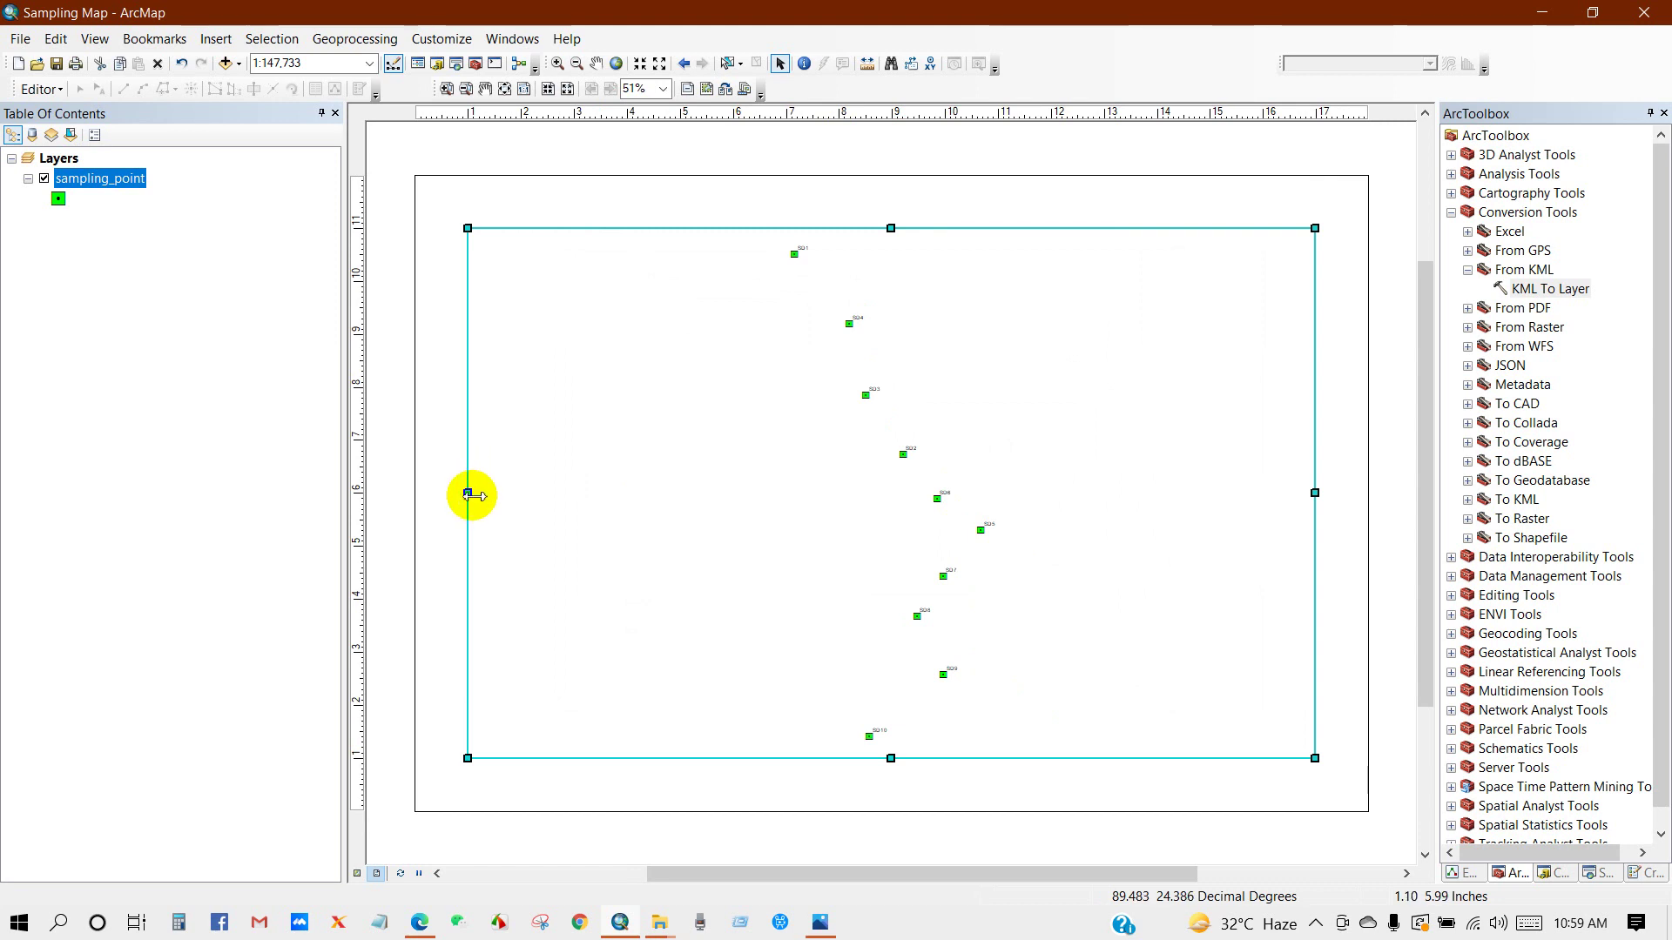
drag(510, 501, 737, 496)
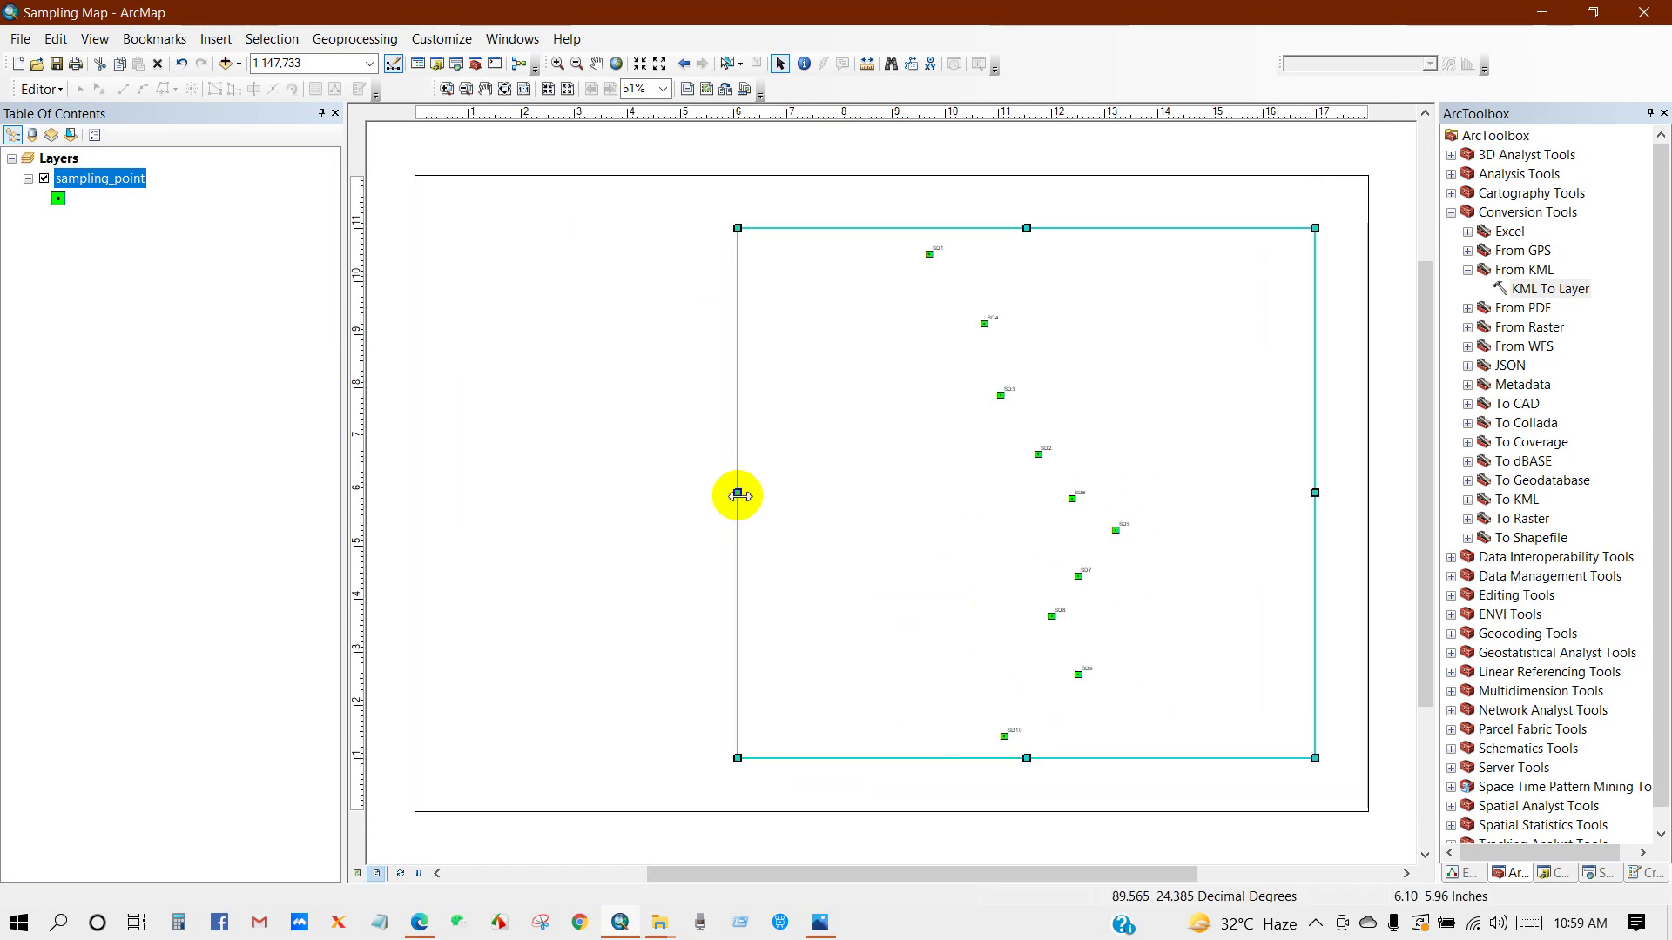
click(1315, 493)
drag(1322, 493, 1324, 489)
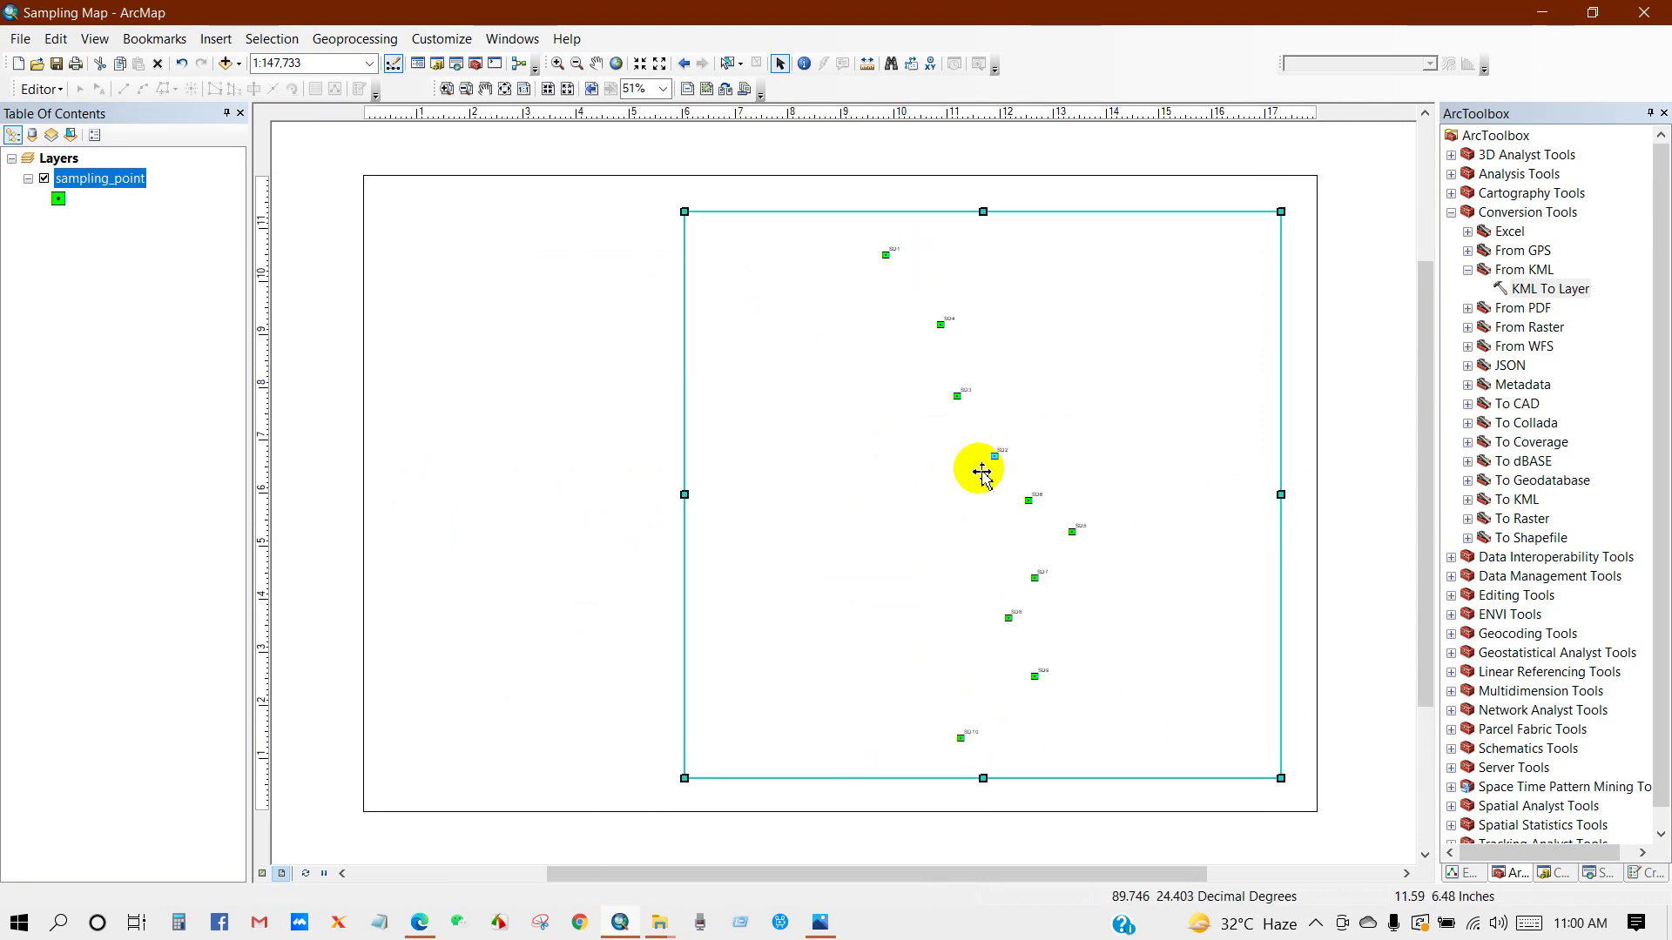
click(238, 64)
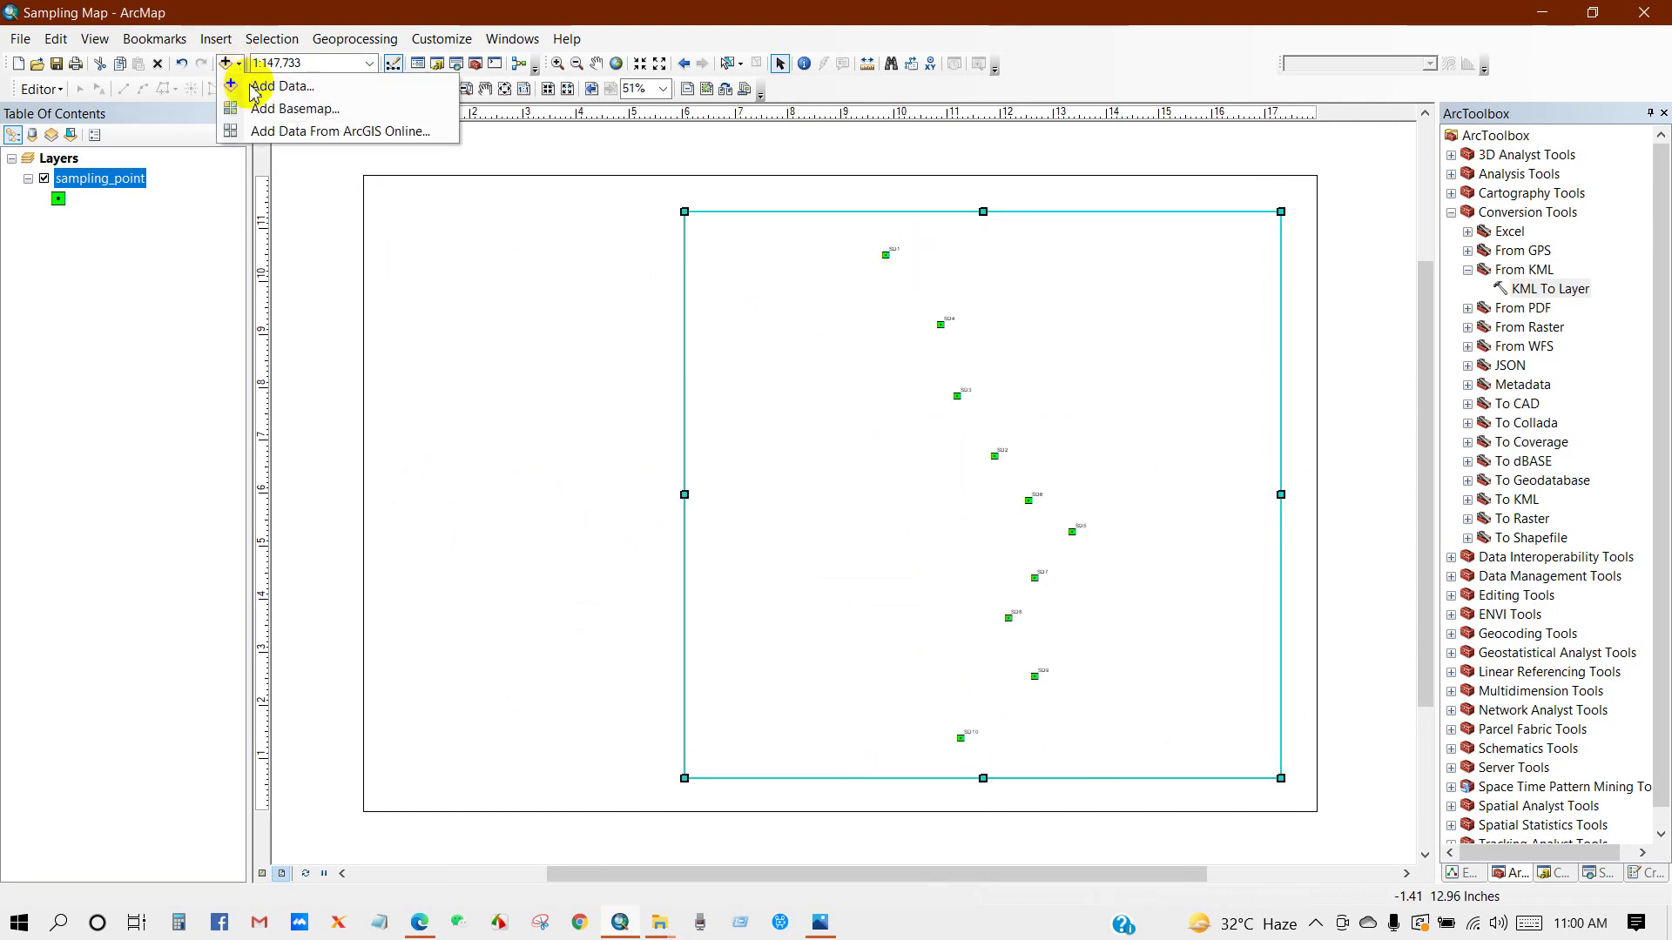
Add the World Topographic Map basemap beneath the sampling points
click(279, 108)
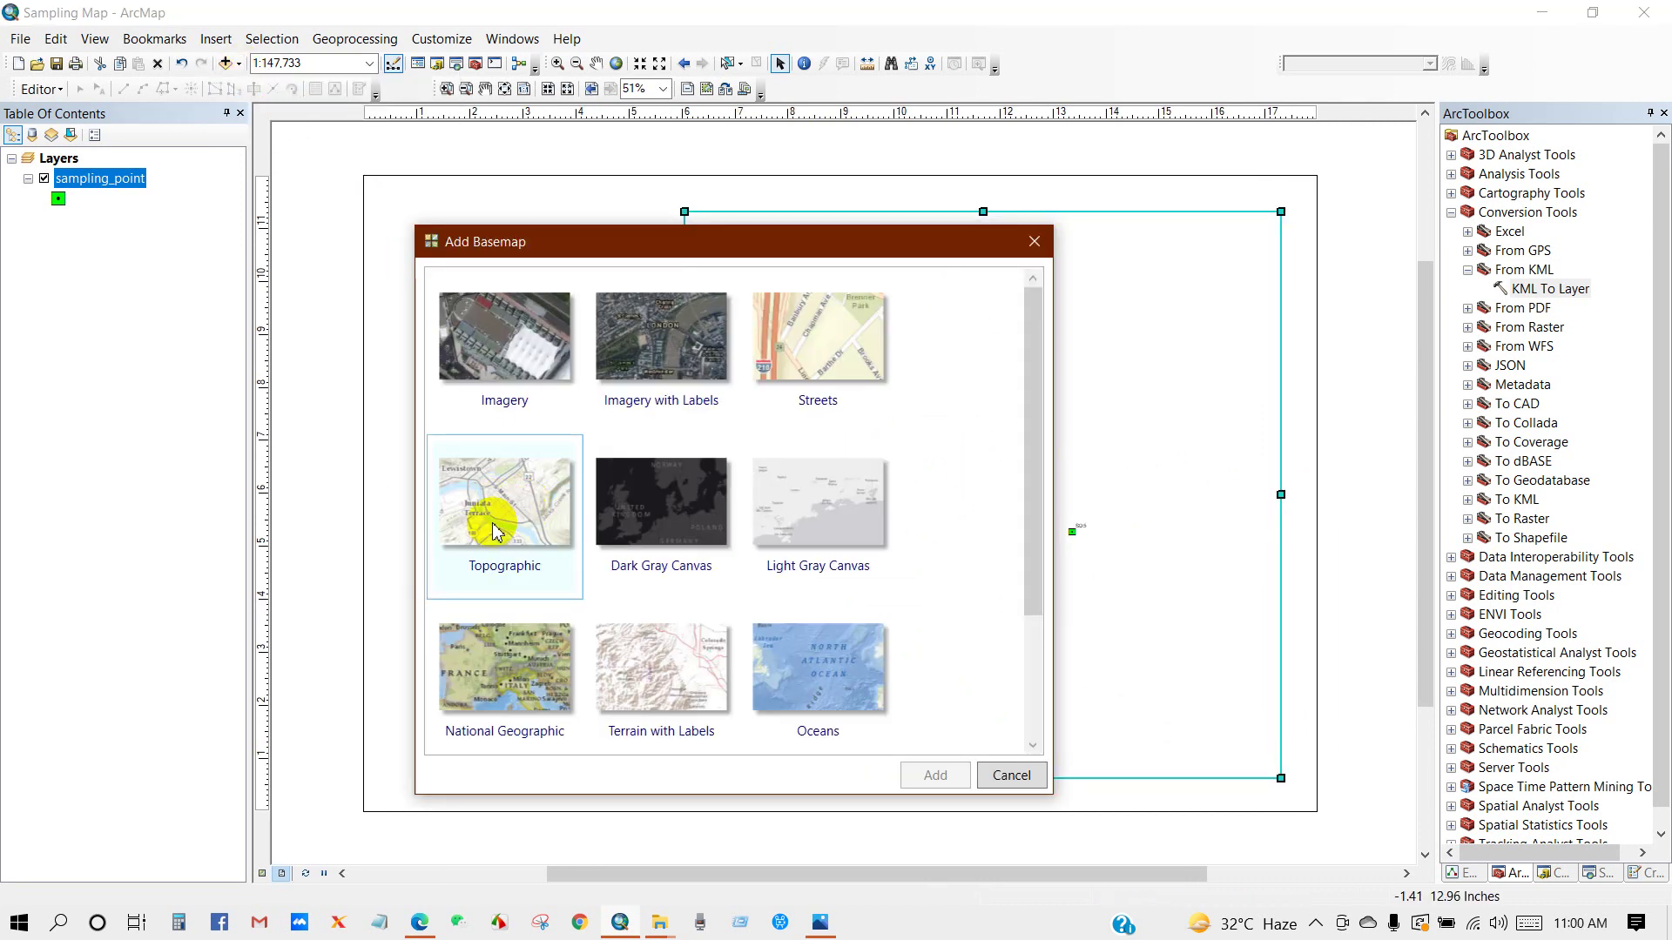
click(493, 531)
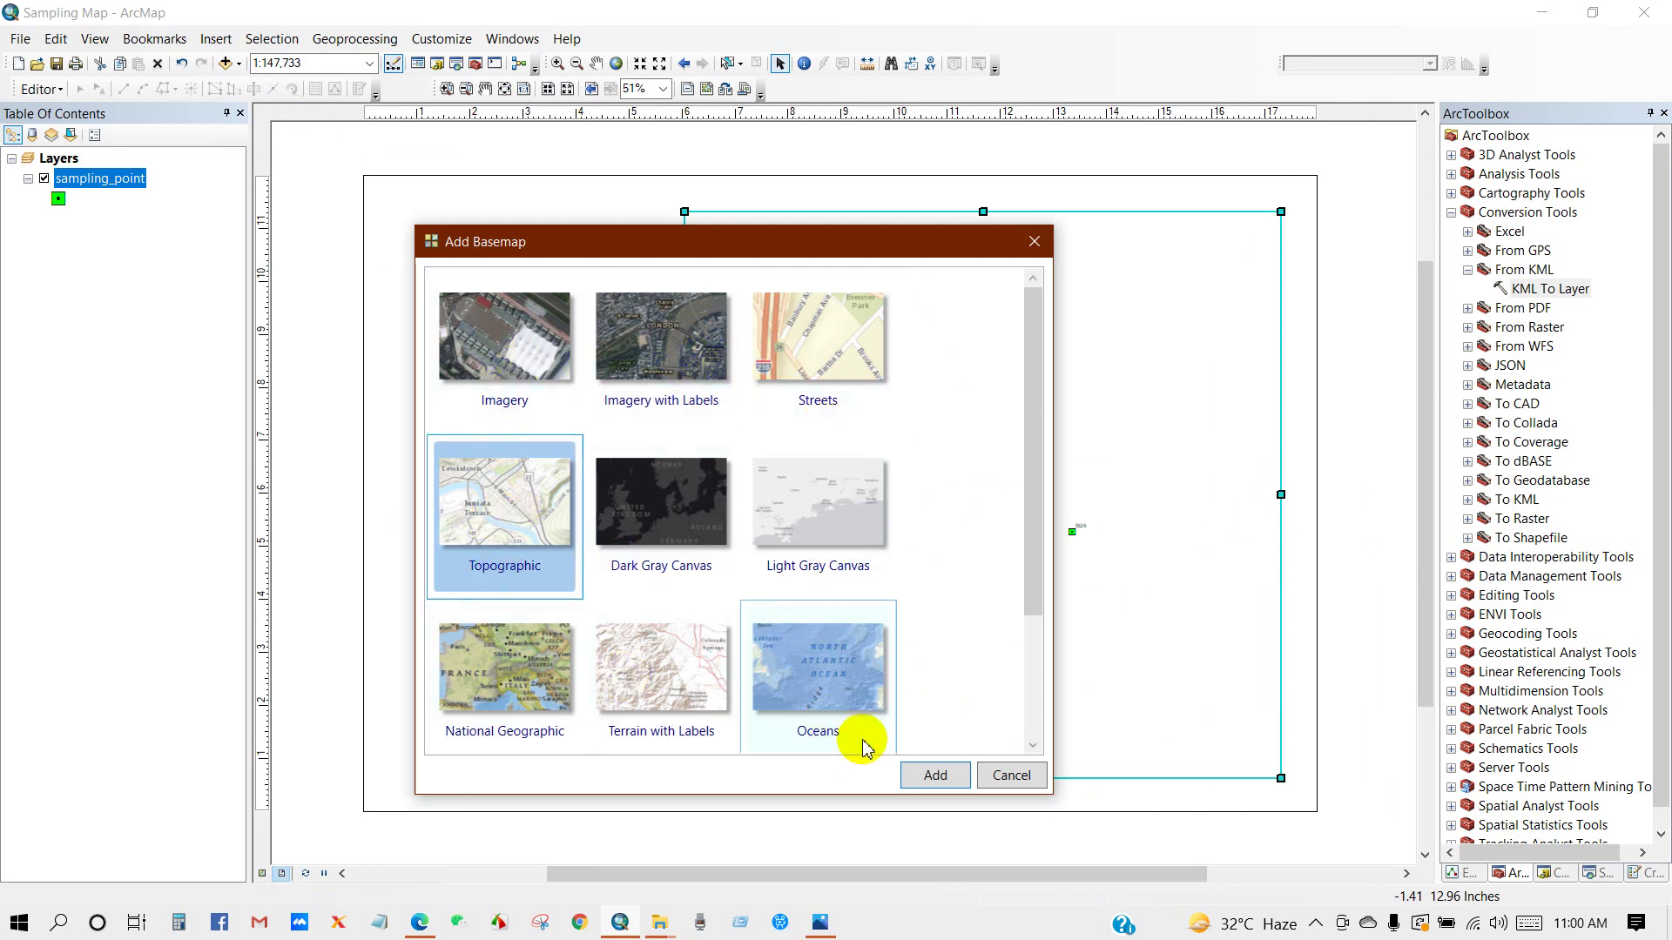
click(912, 774)
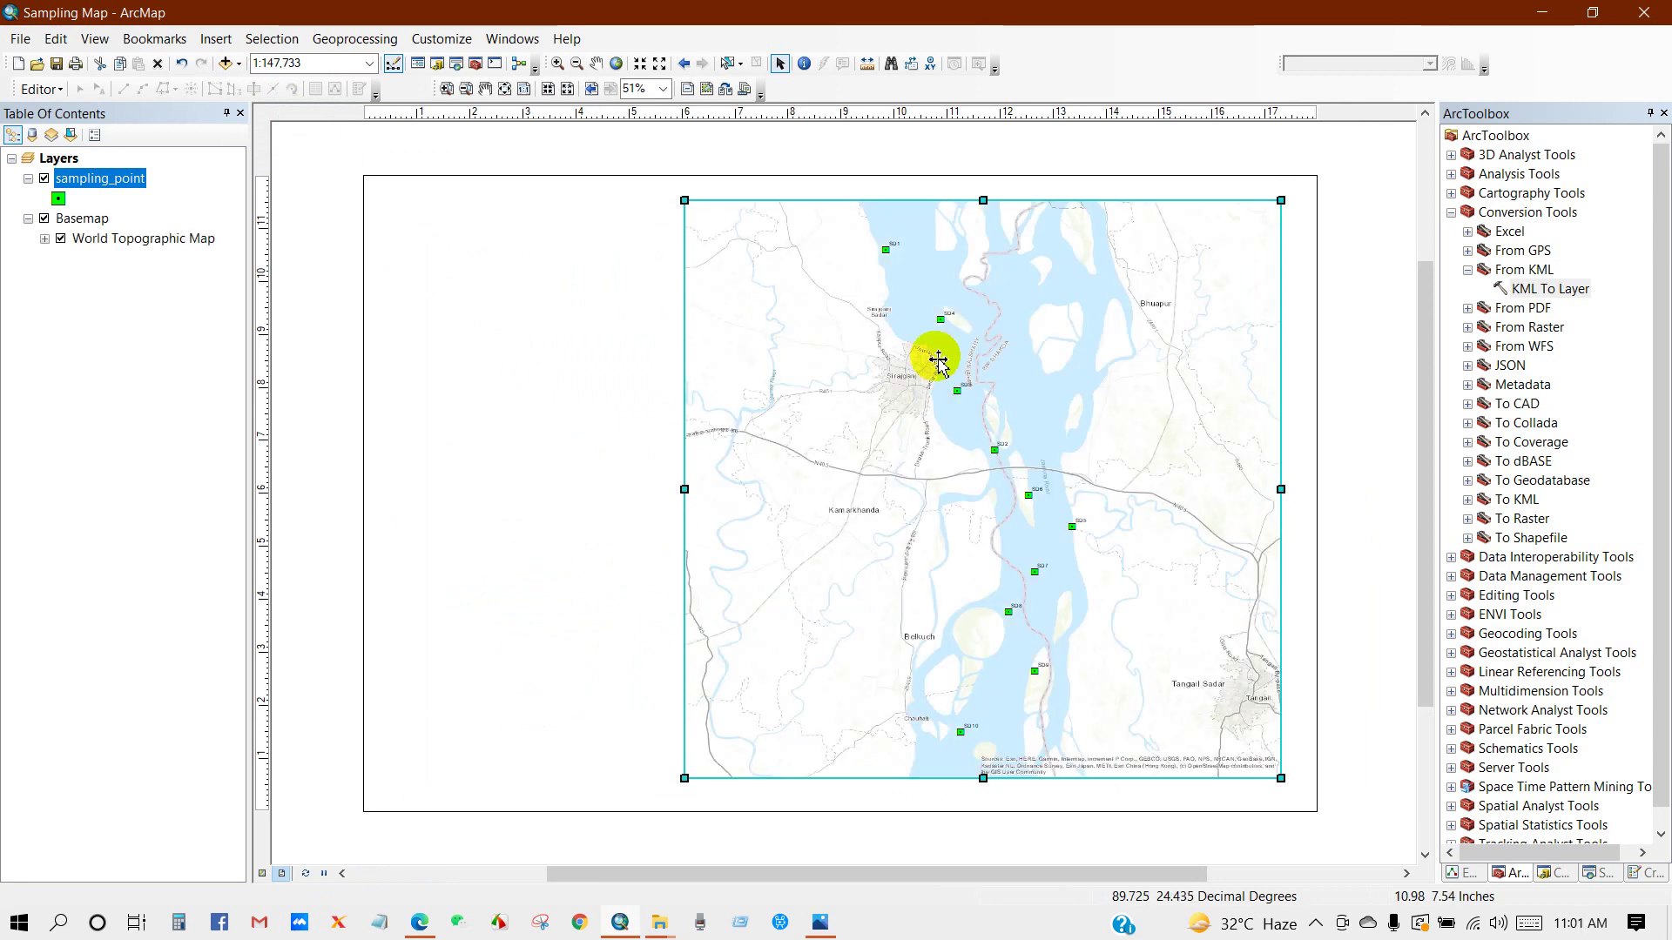
Enlarge the green sampling point symbols from size 14 to 20
click(58, 199)
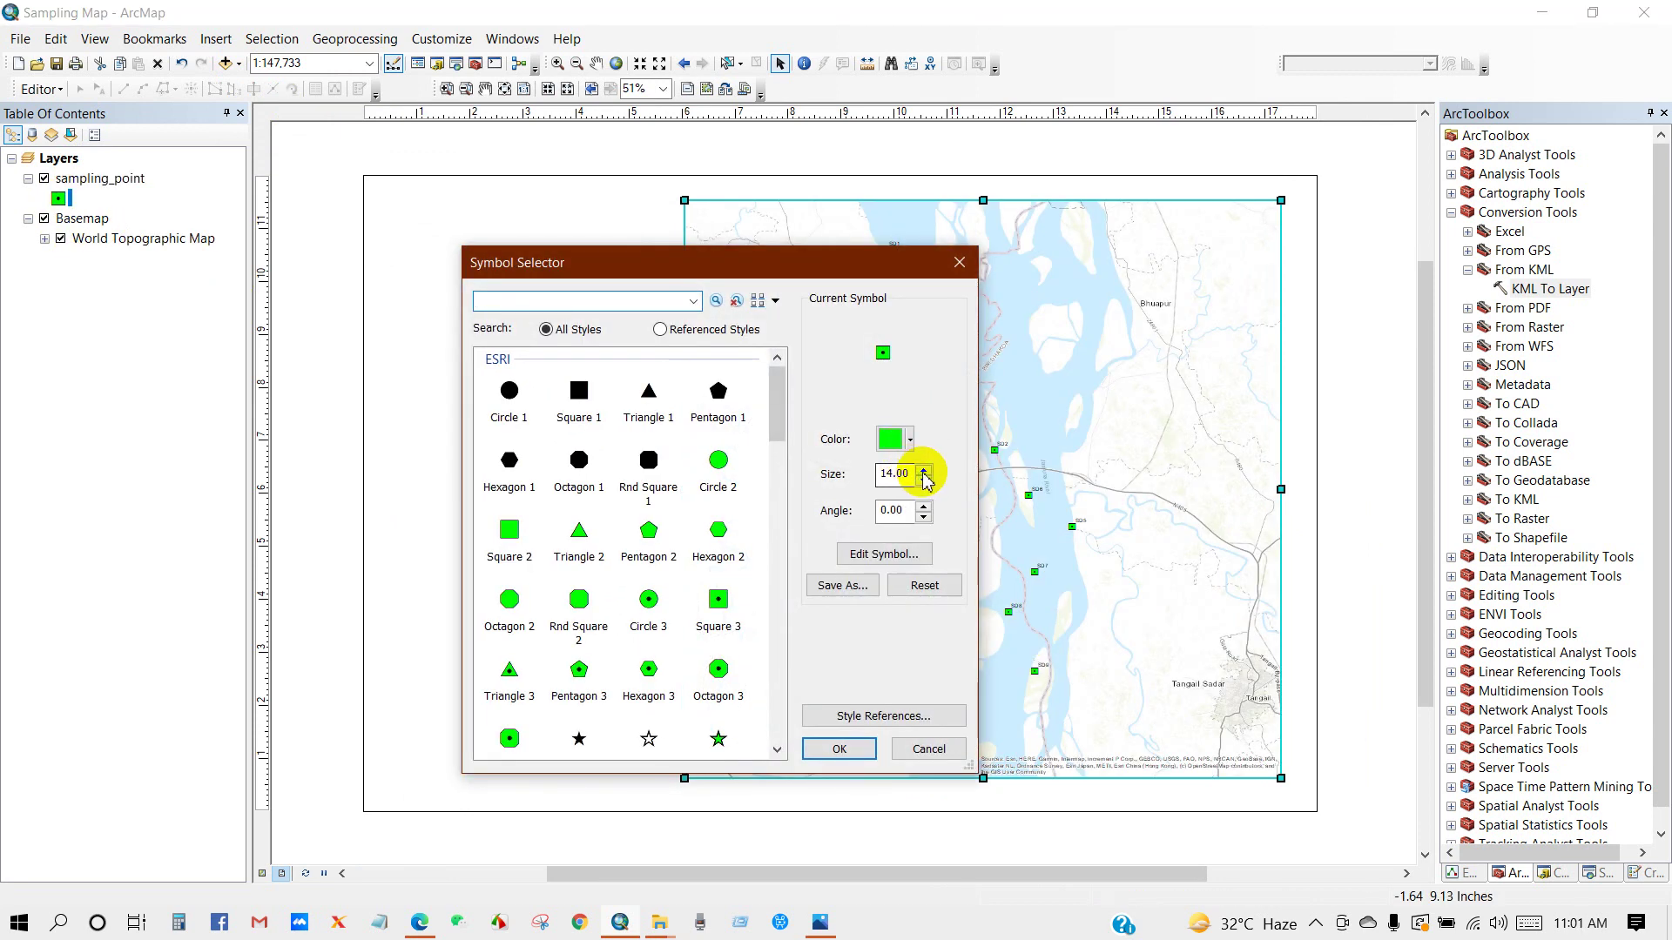
drag(912, 474, 857, 473)
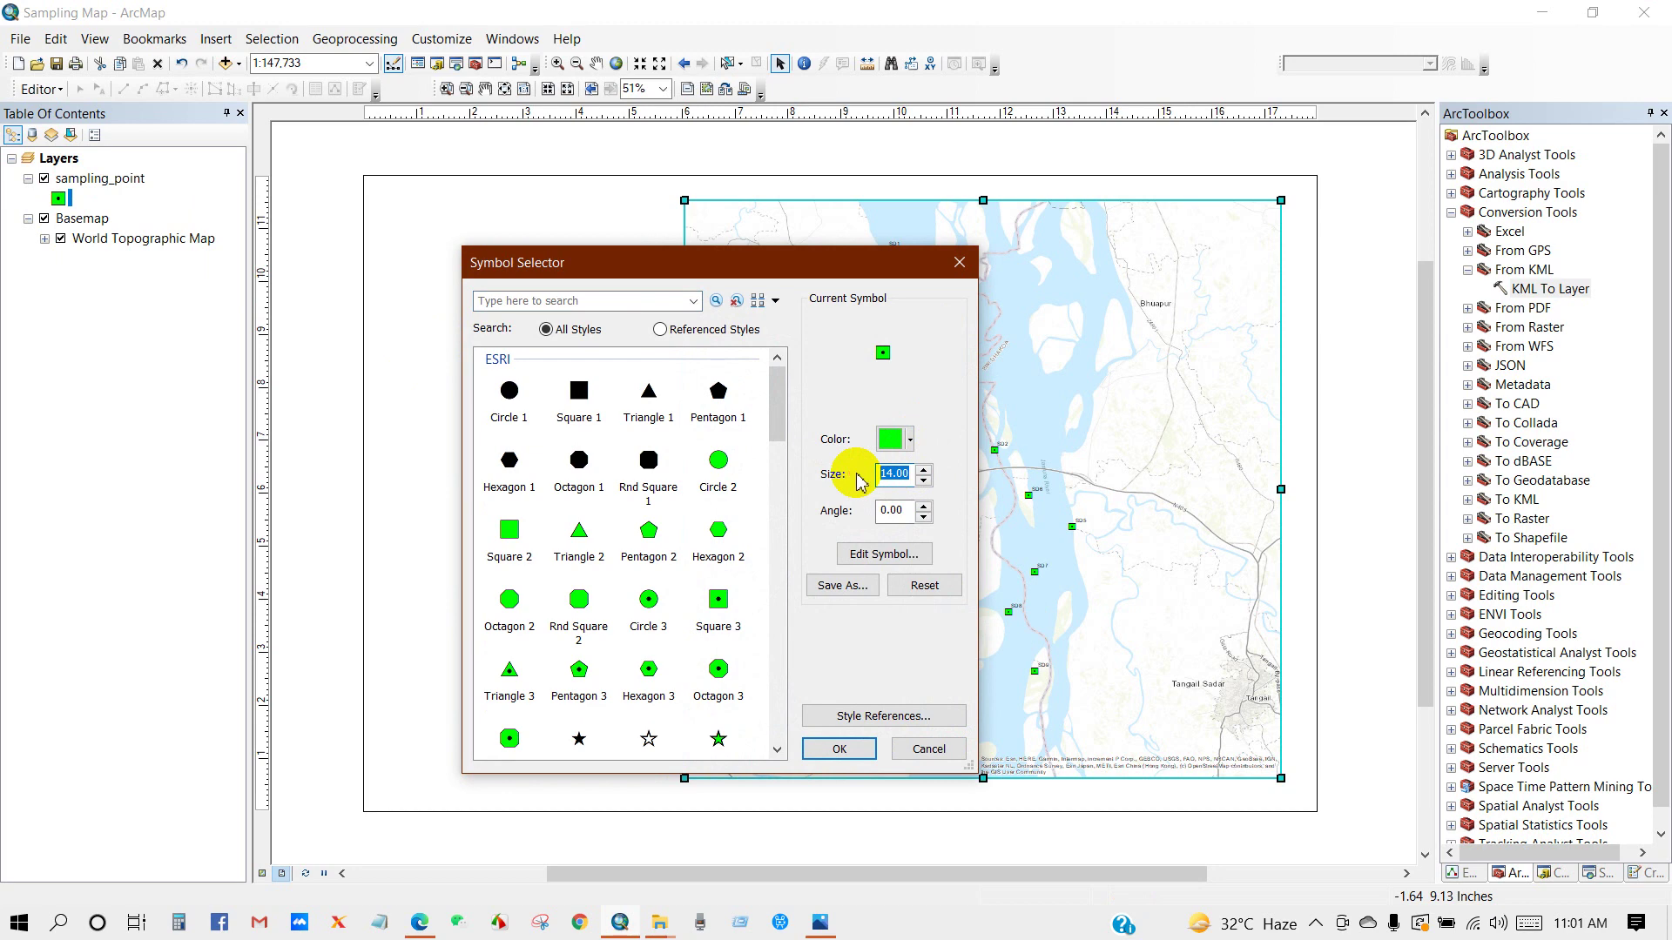
text(20)
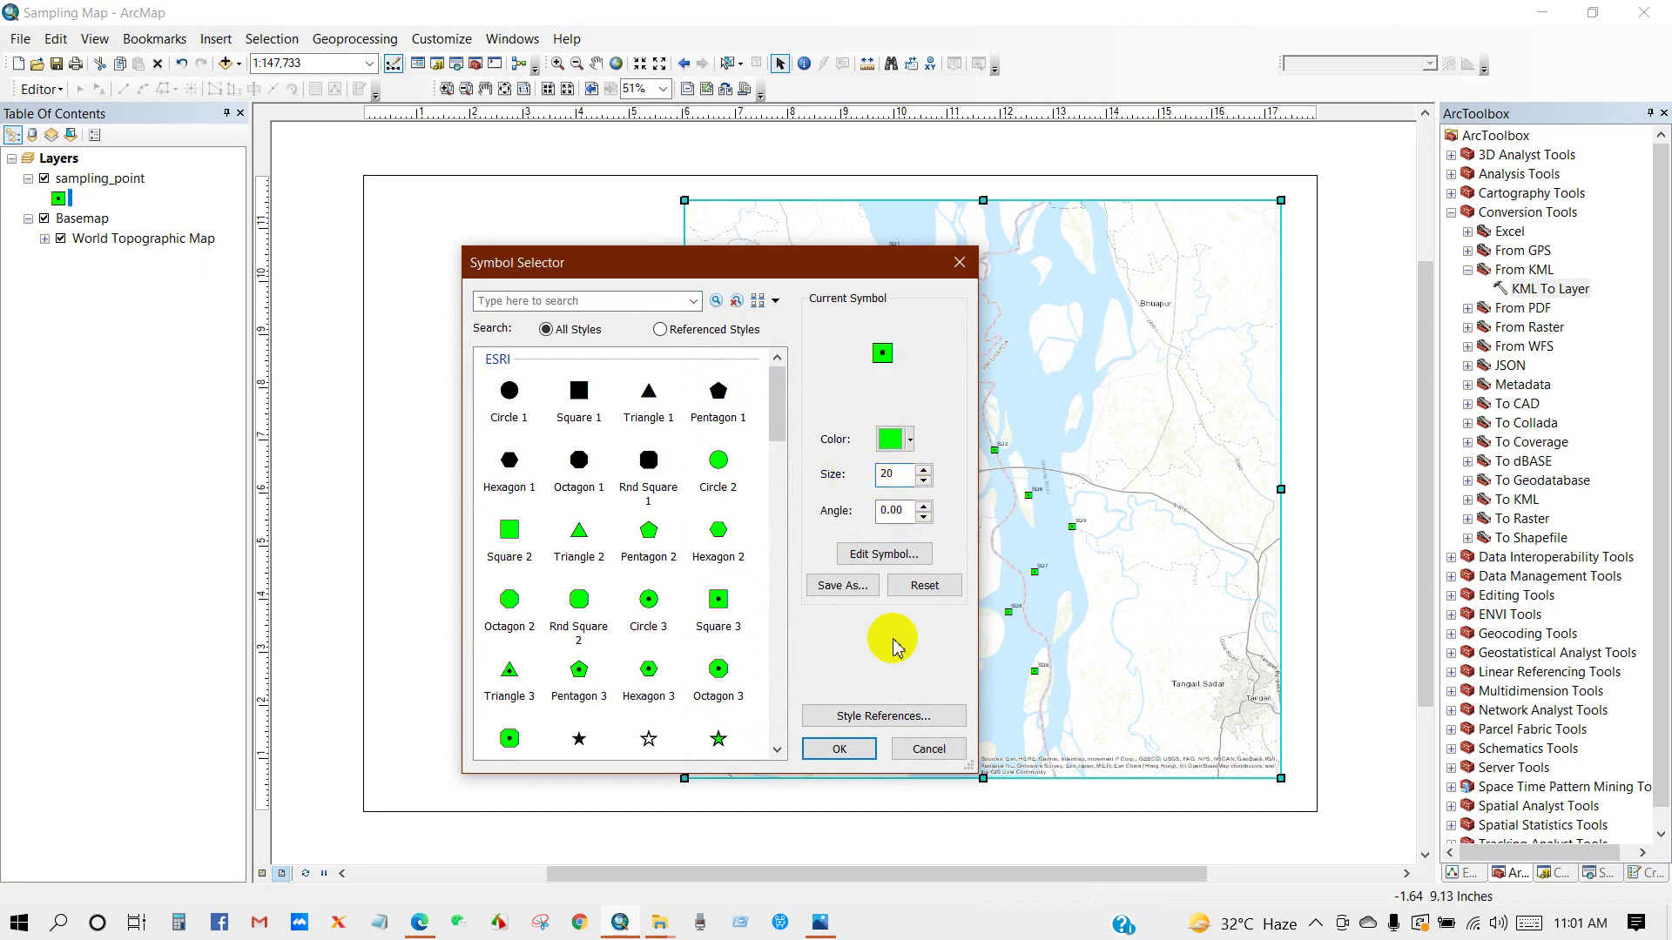
click(837, 749)
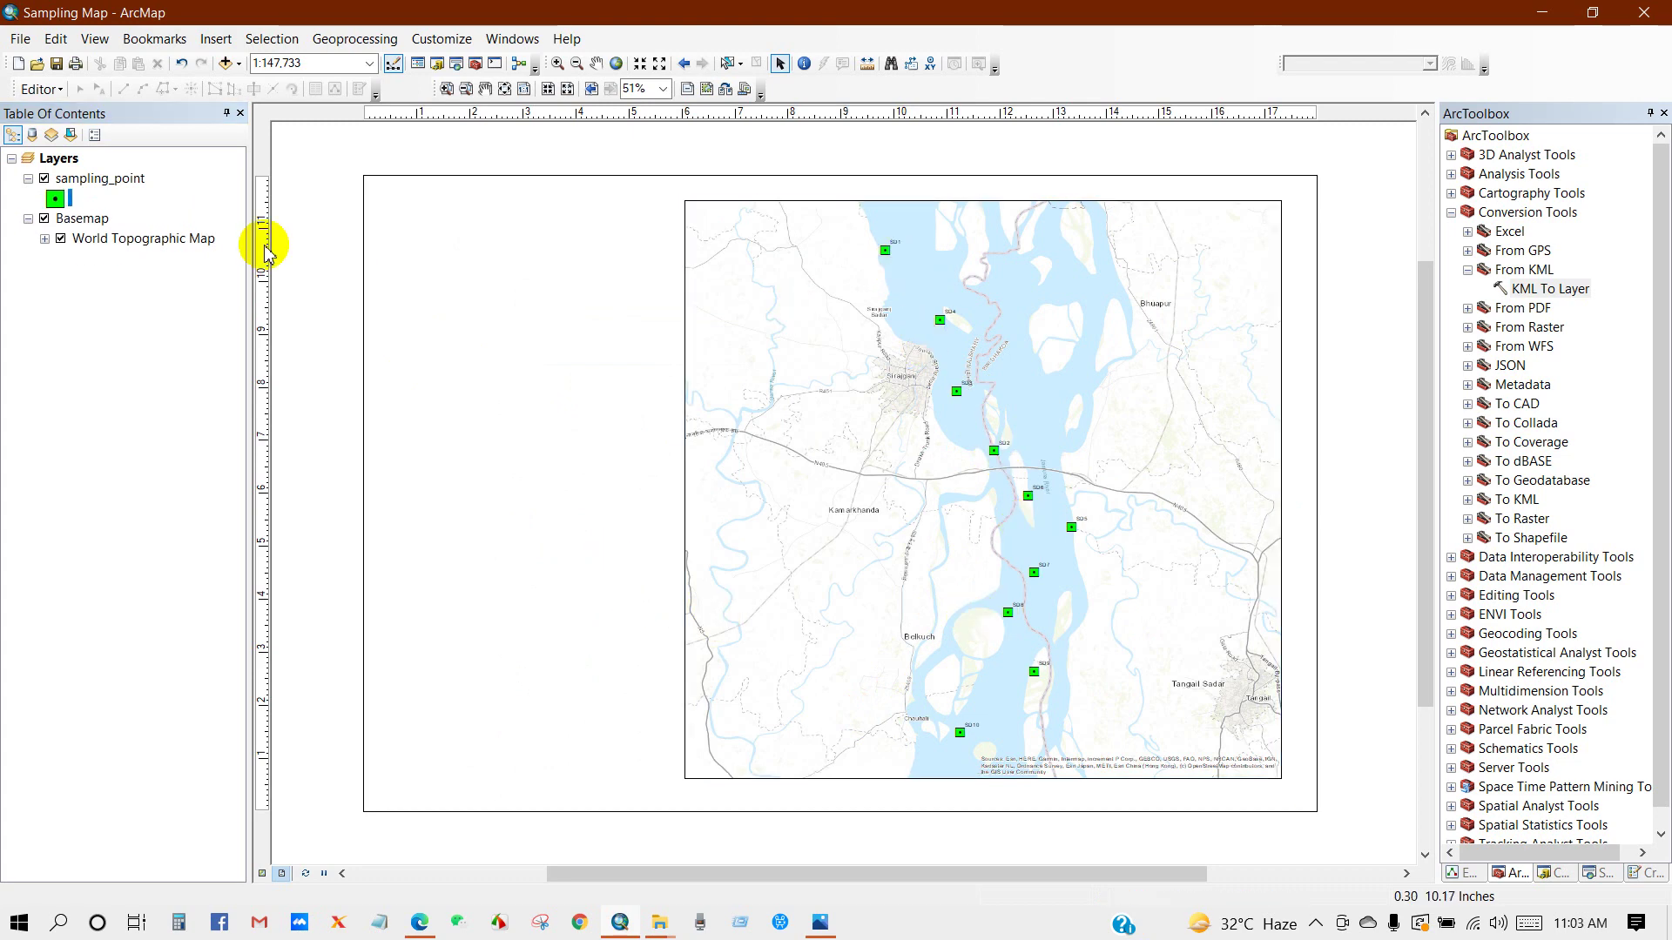
Make the sampling_point labels bold, first at size 11, then at size 16
right_click(92, 183)
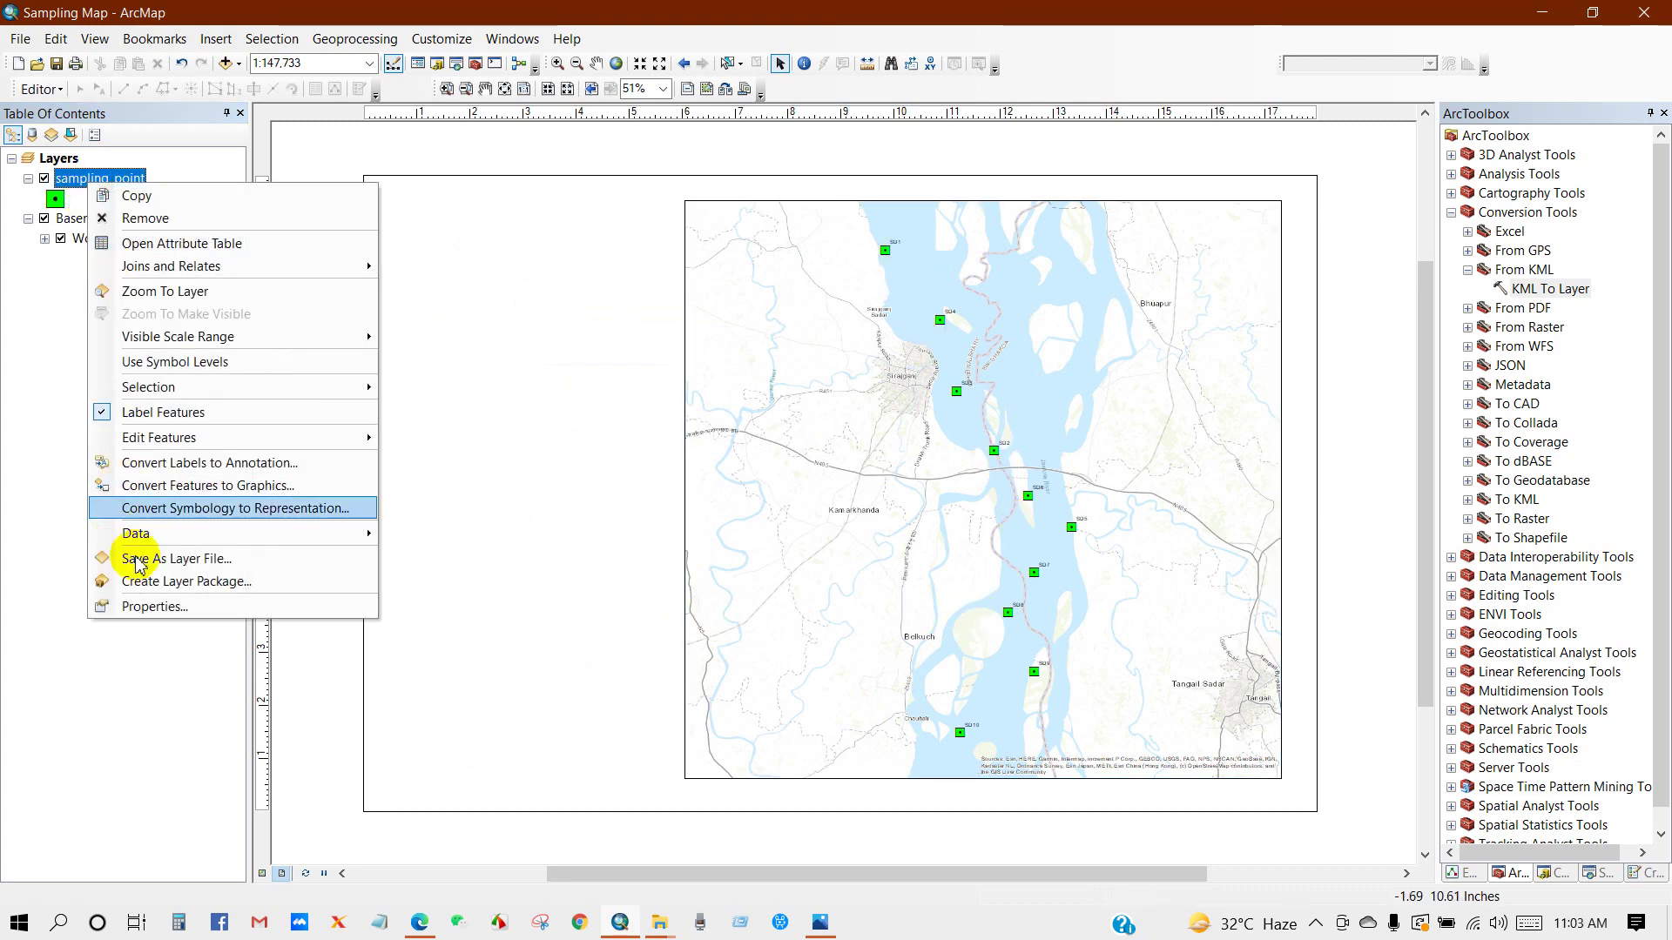
click(144, 607)
click(976, 465)
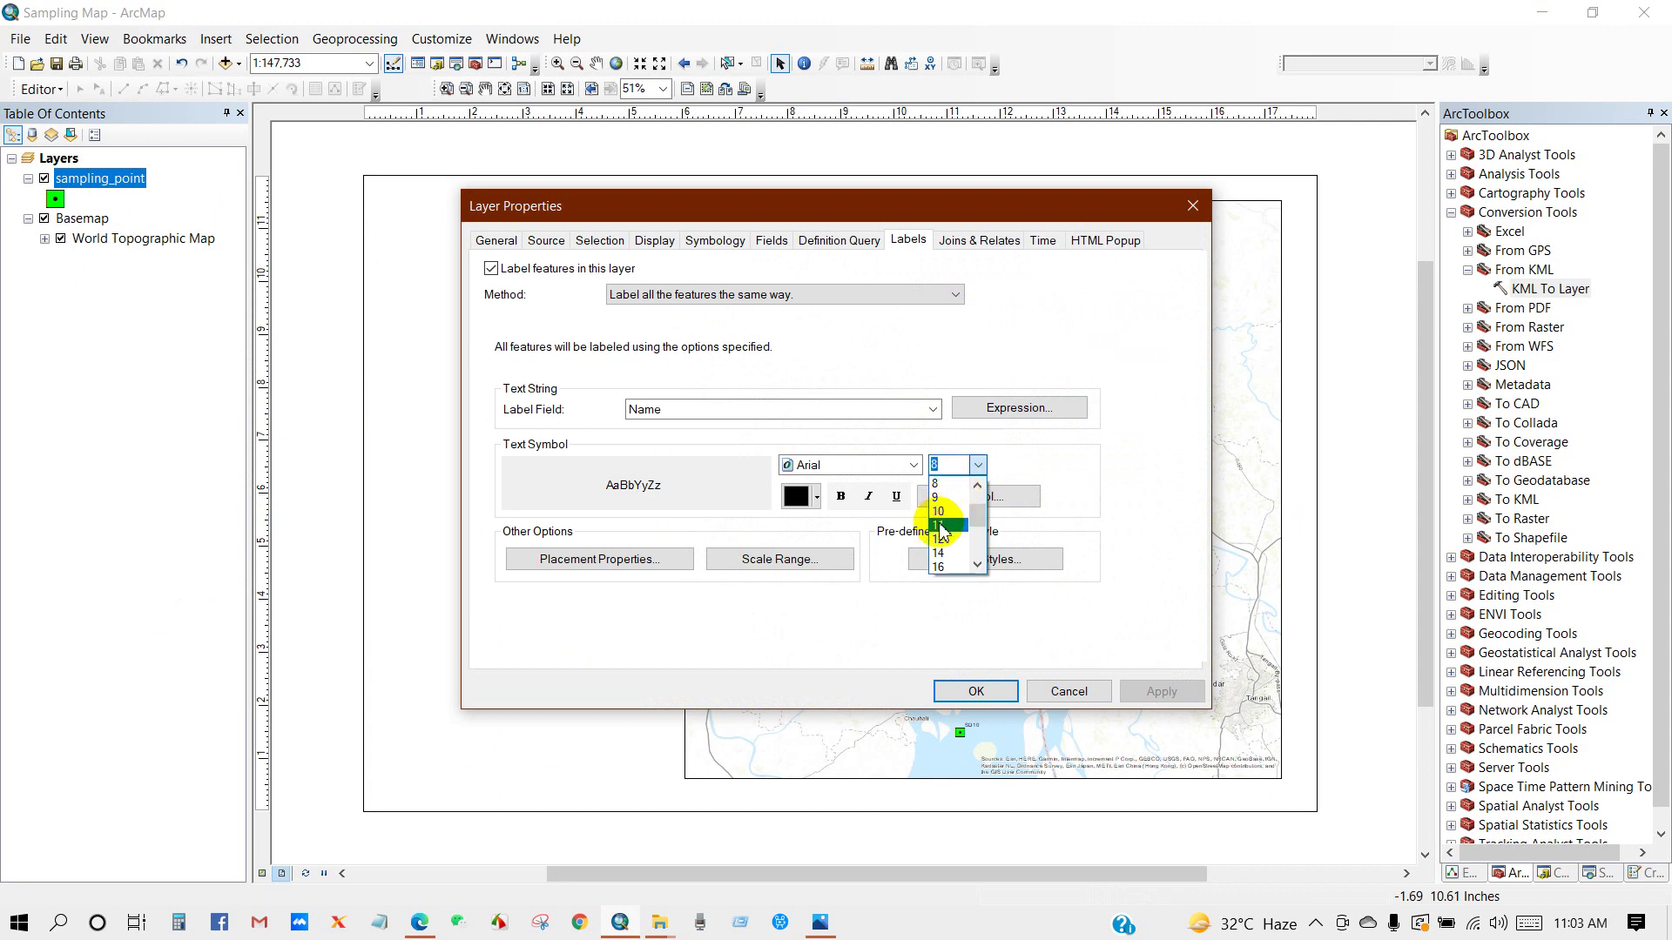
click(941, 525)
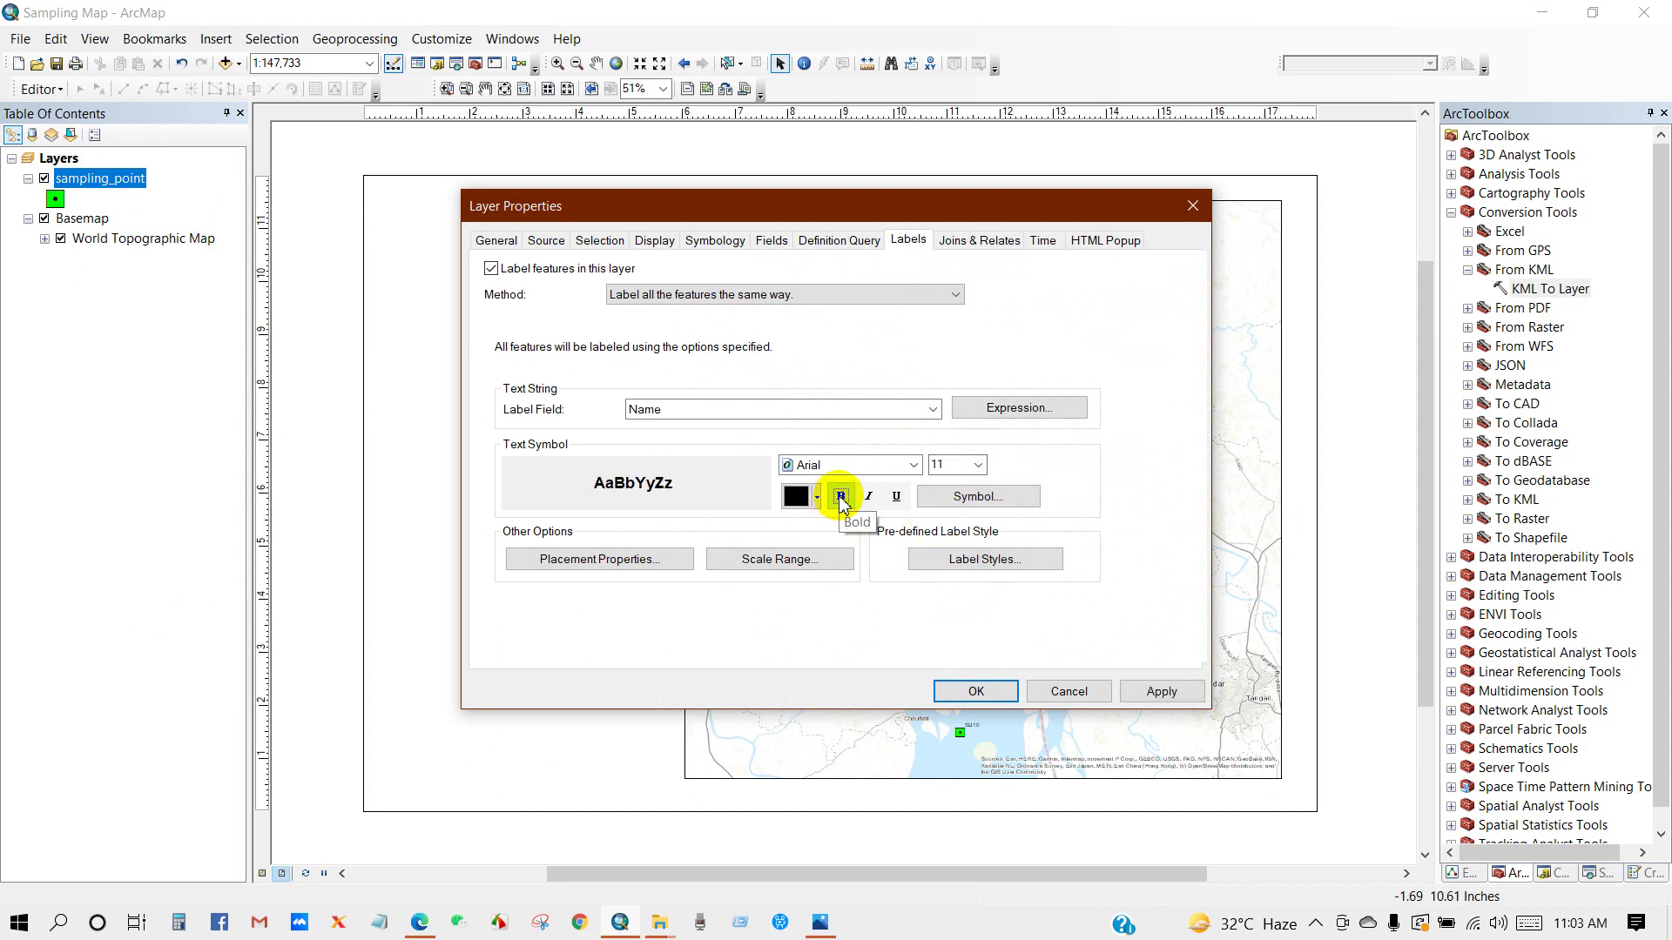
click(968, 692)
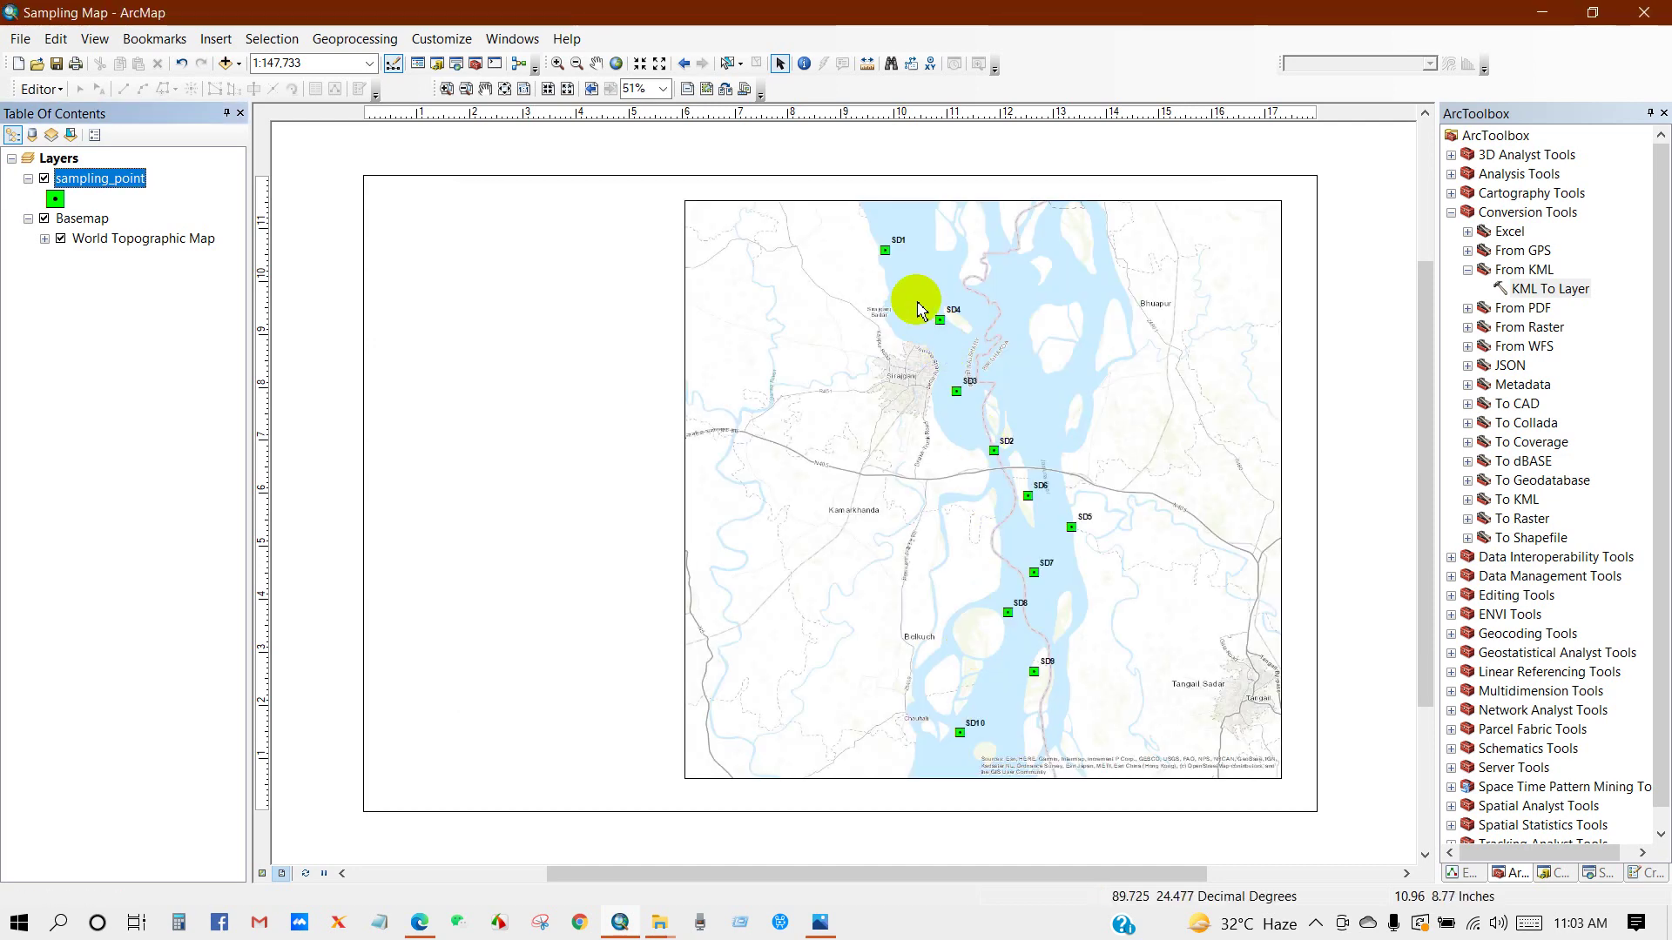
right_click(90, 188)
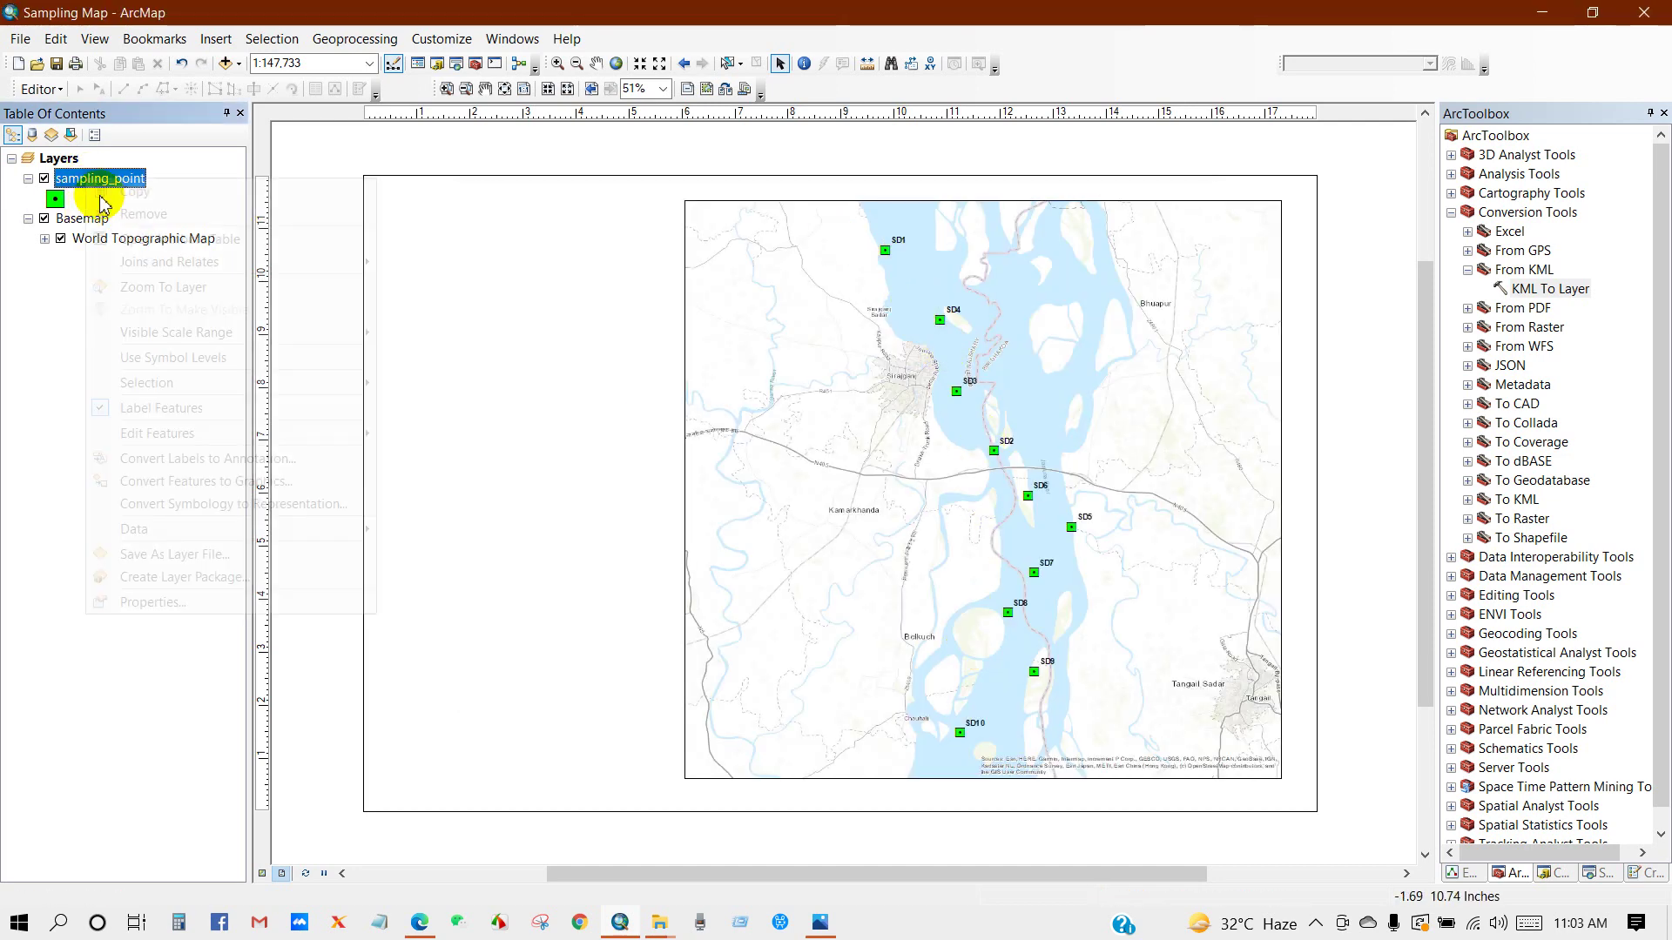
click(132, 601)
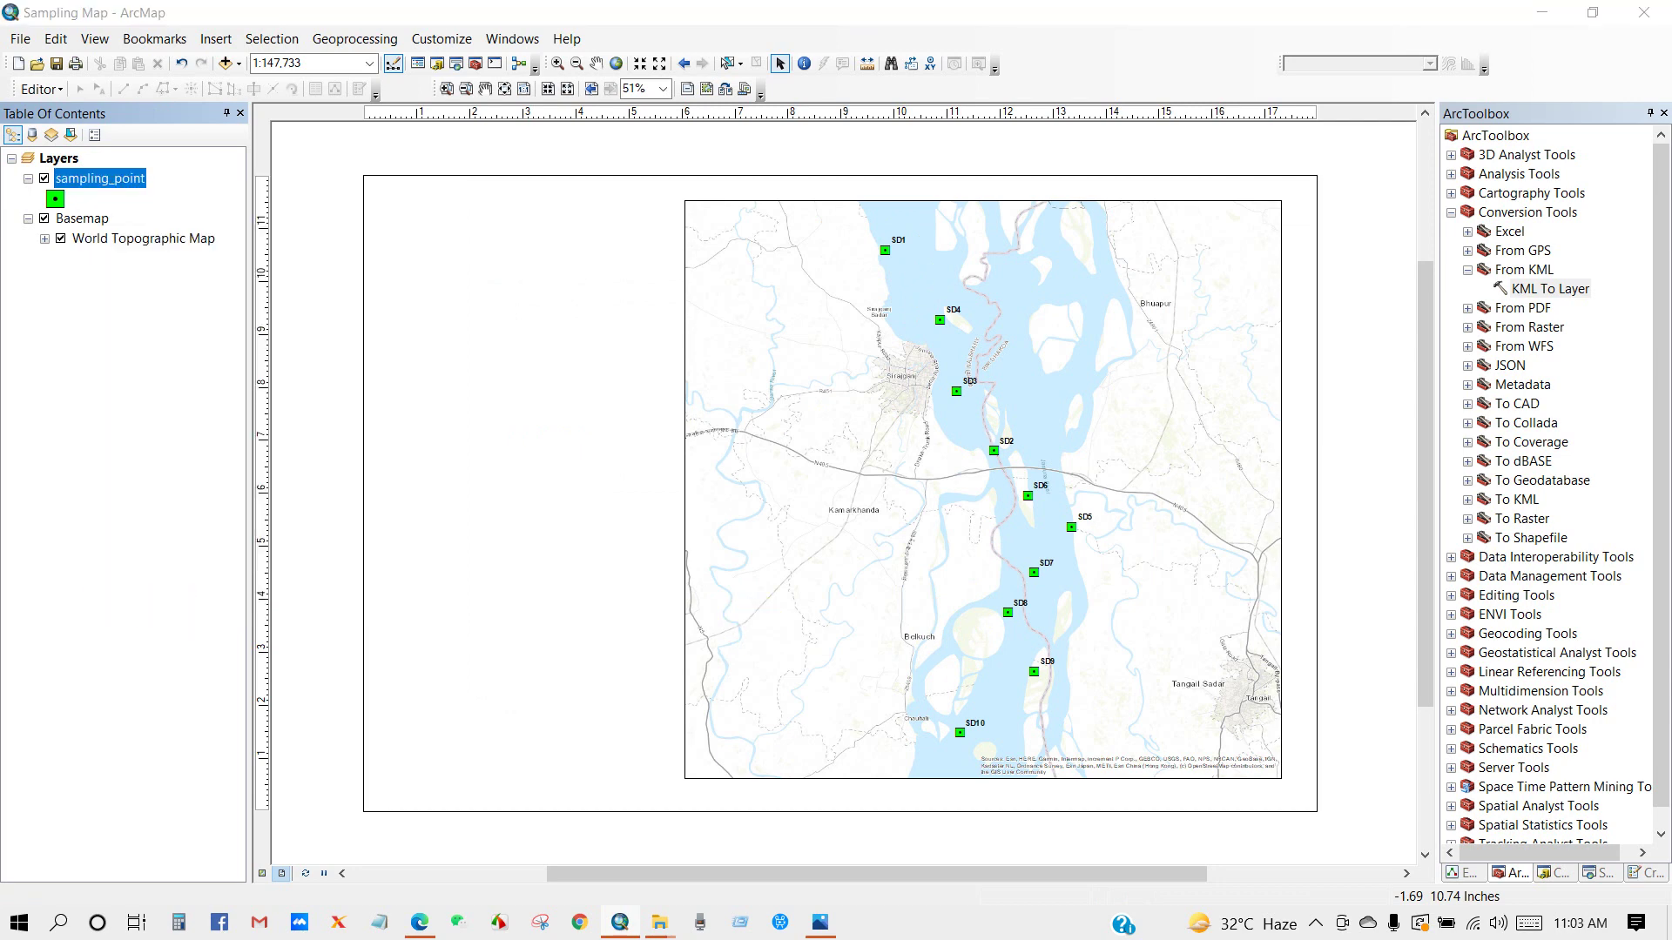
click(977, 465)
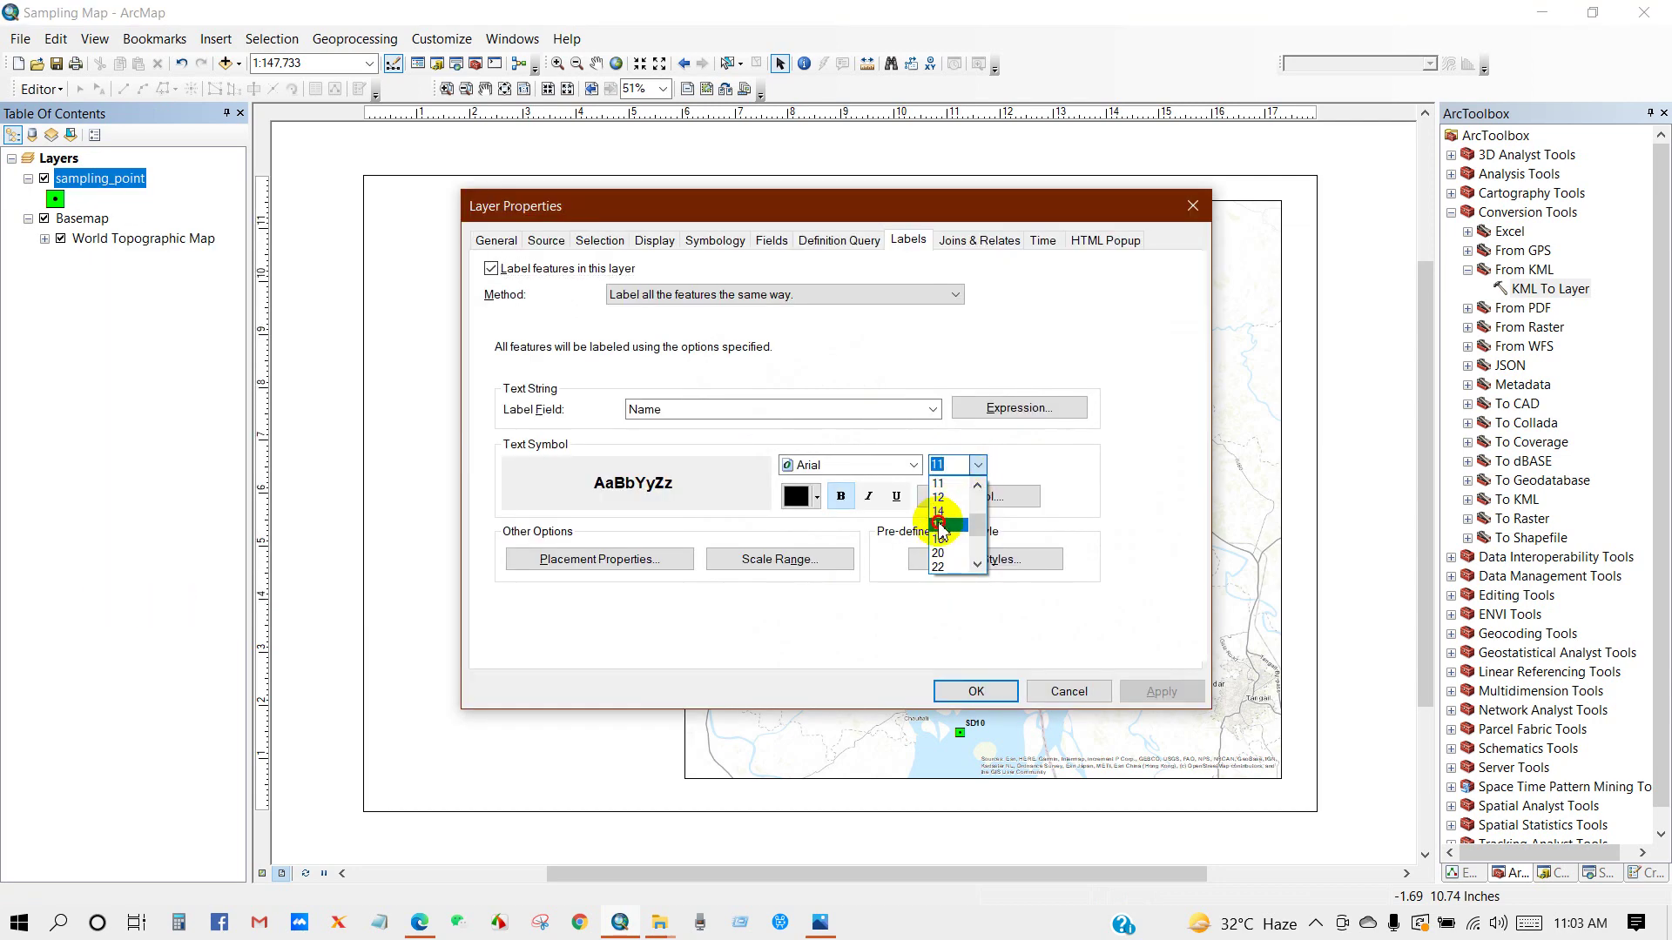
click(940, 525)
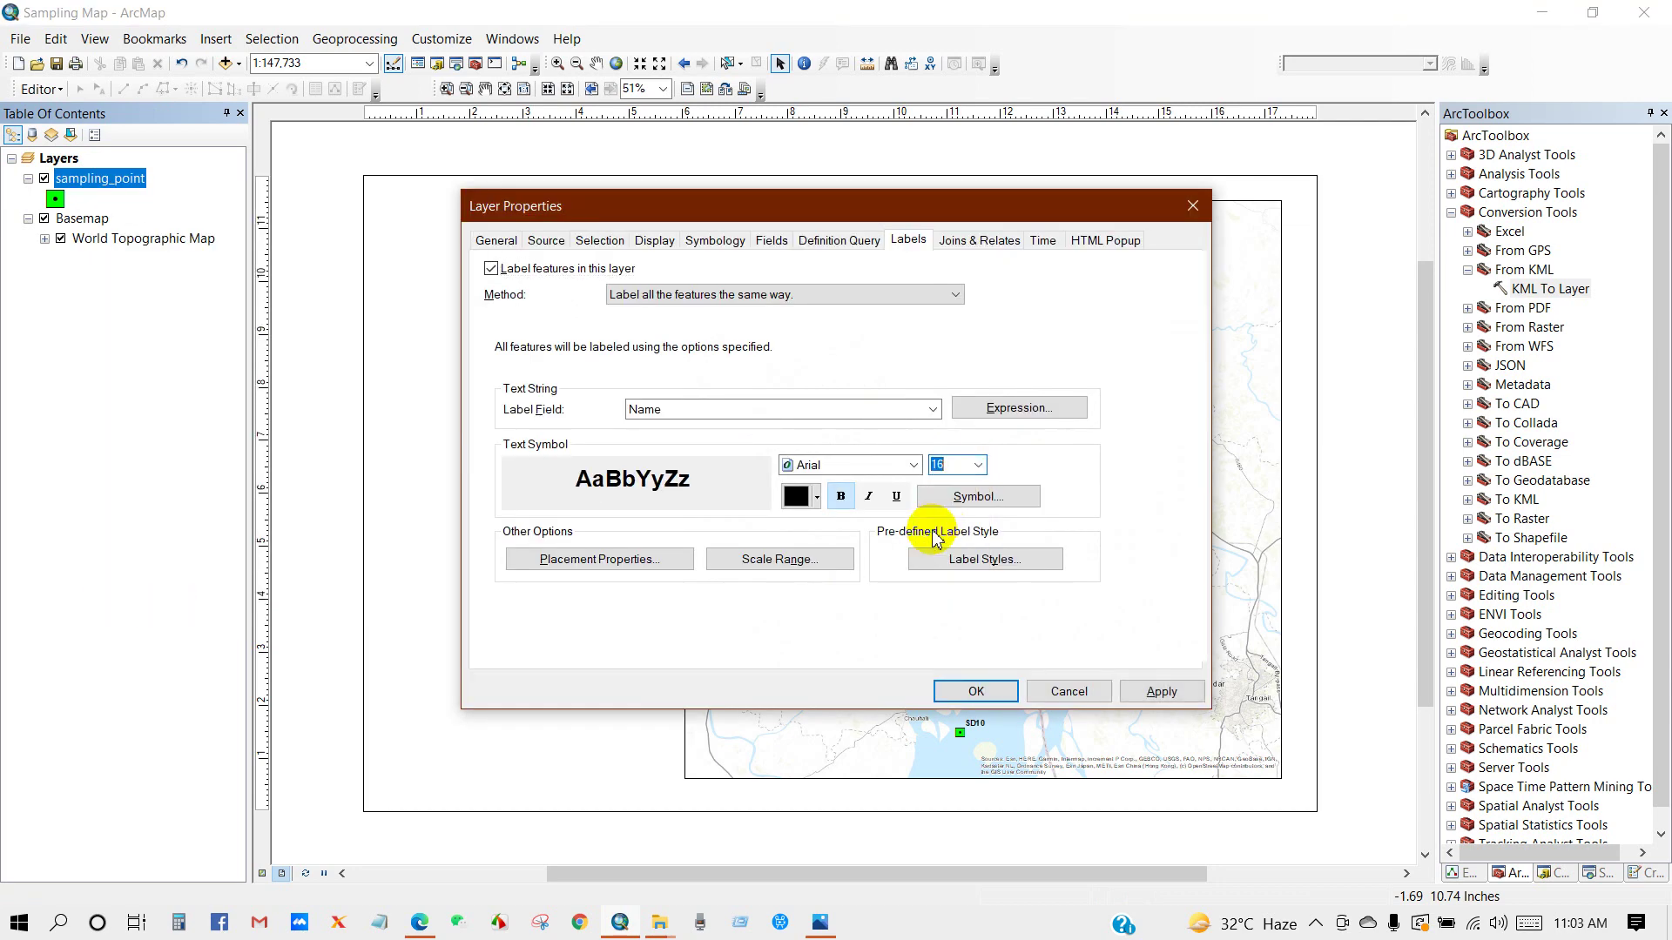
click(967, 691)
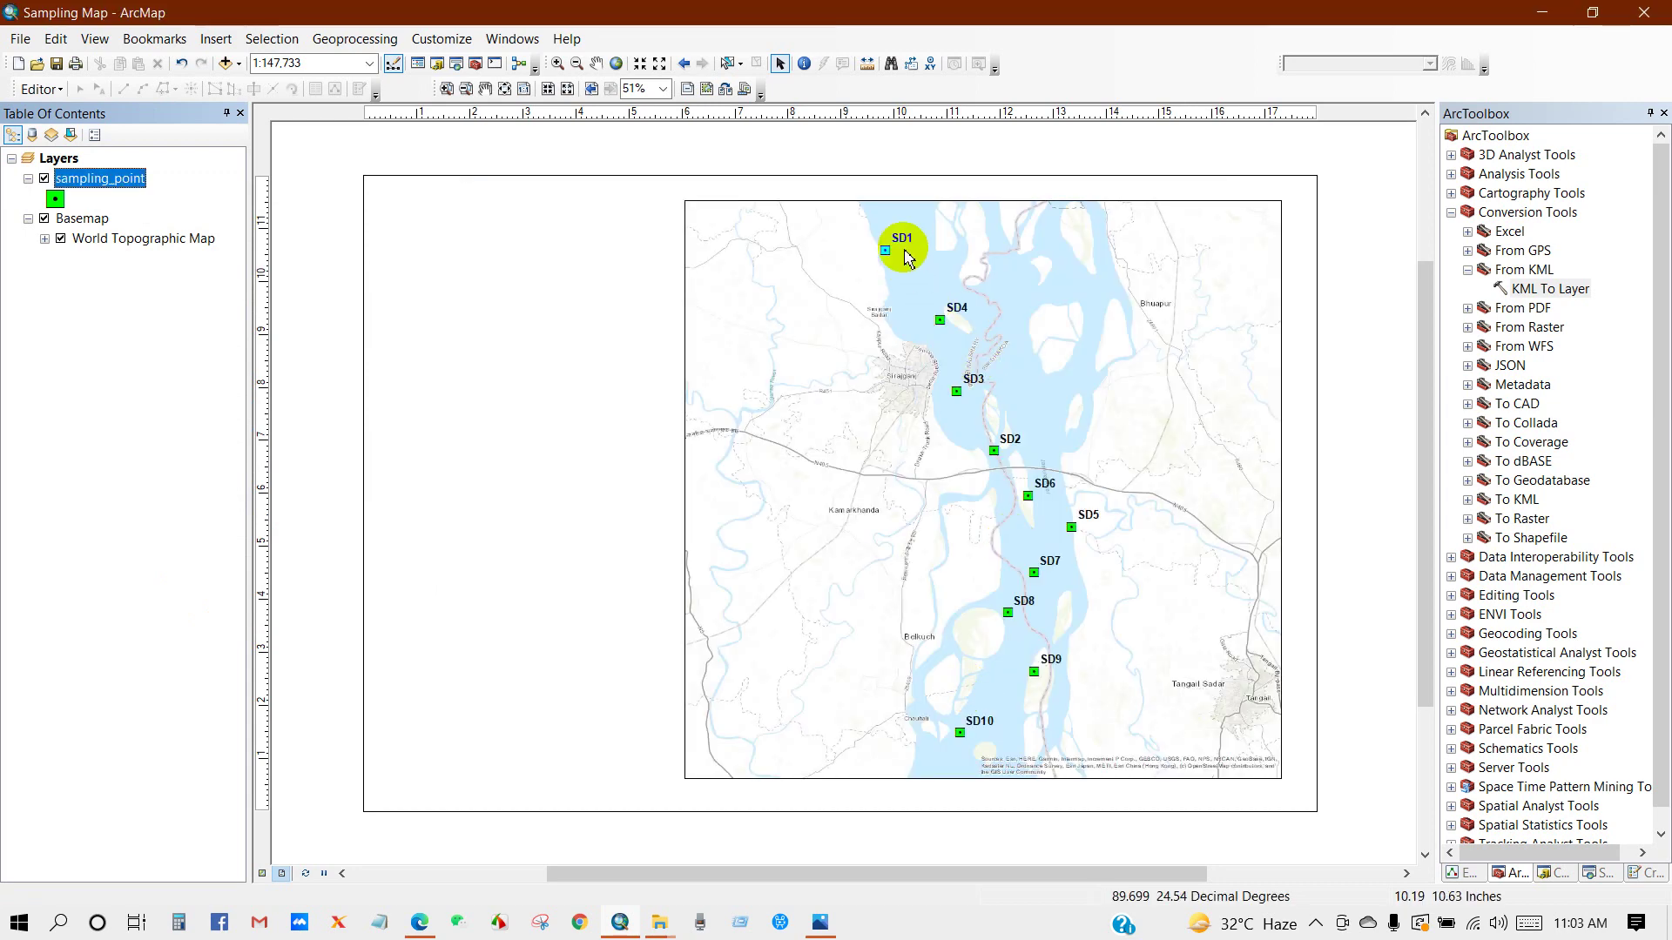
Increase the sampling point symbol size from 18 to 22
click(54, 199)
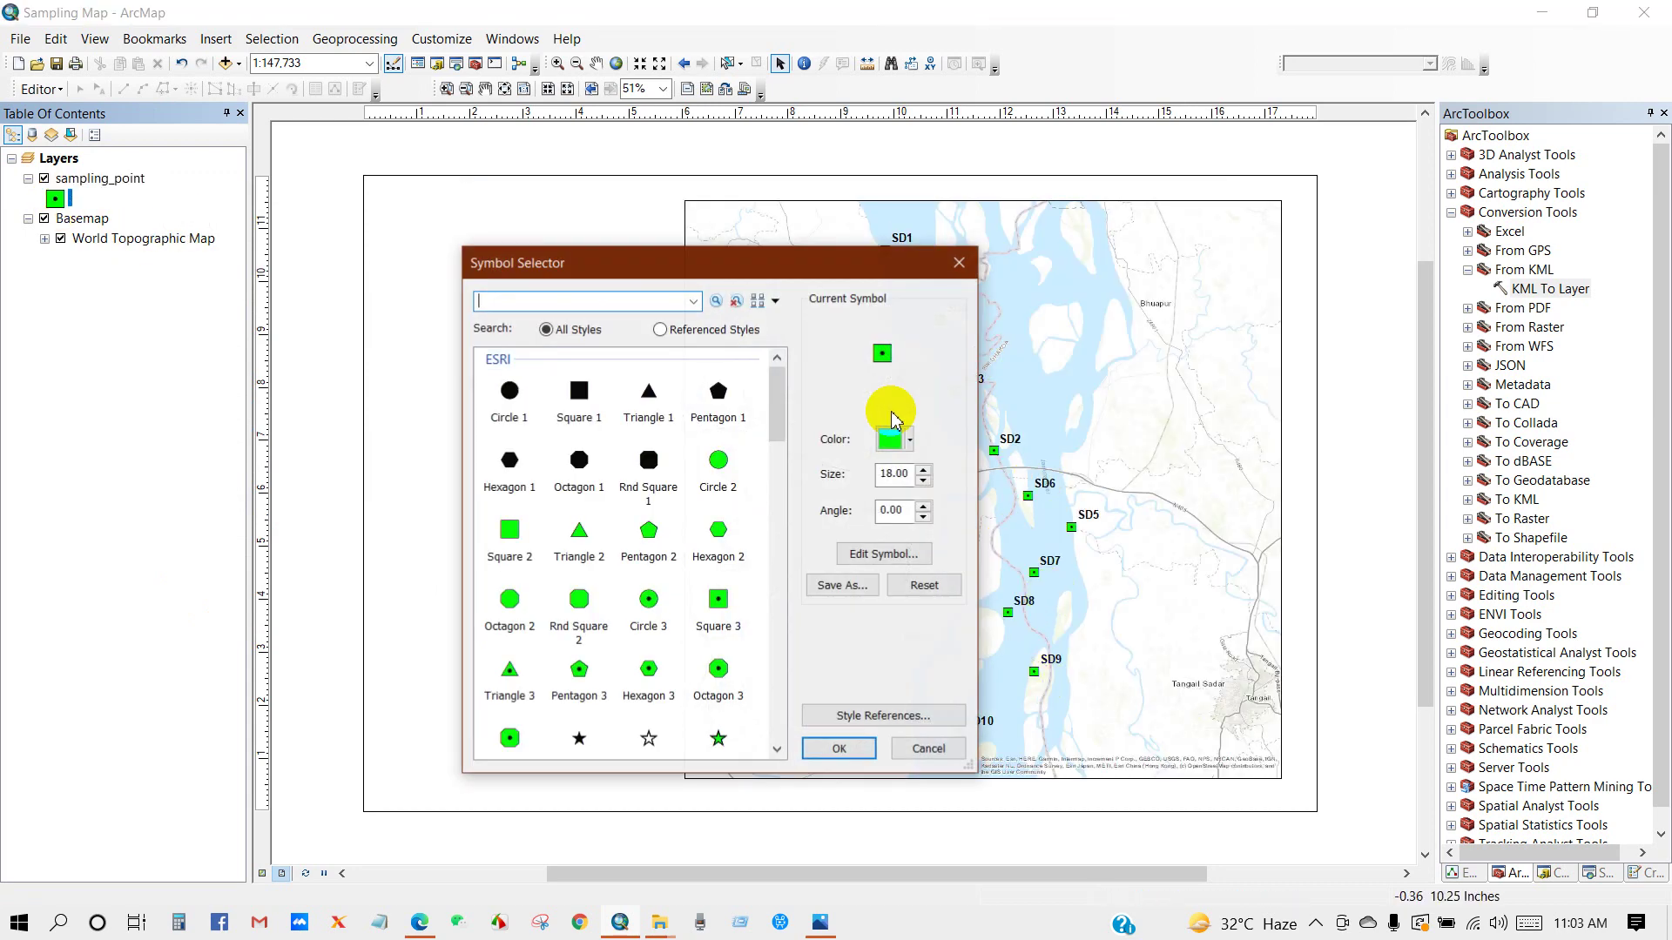
click(906, 473)
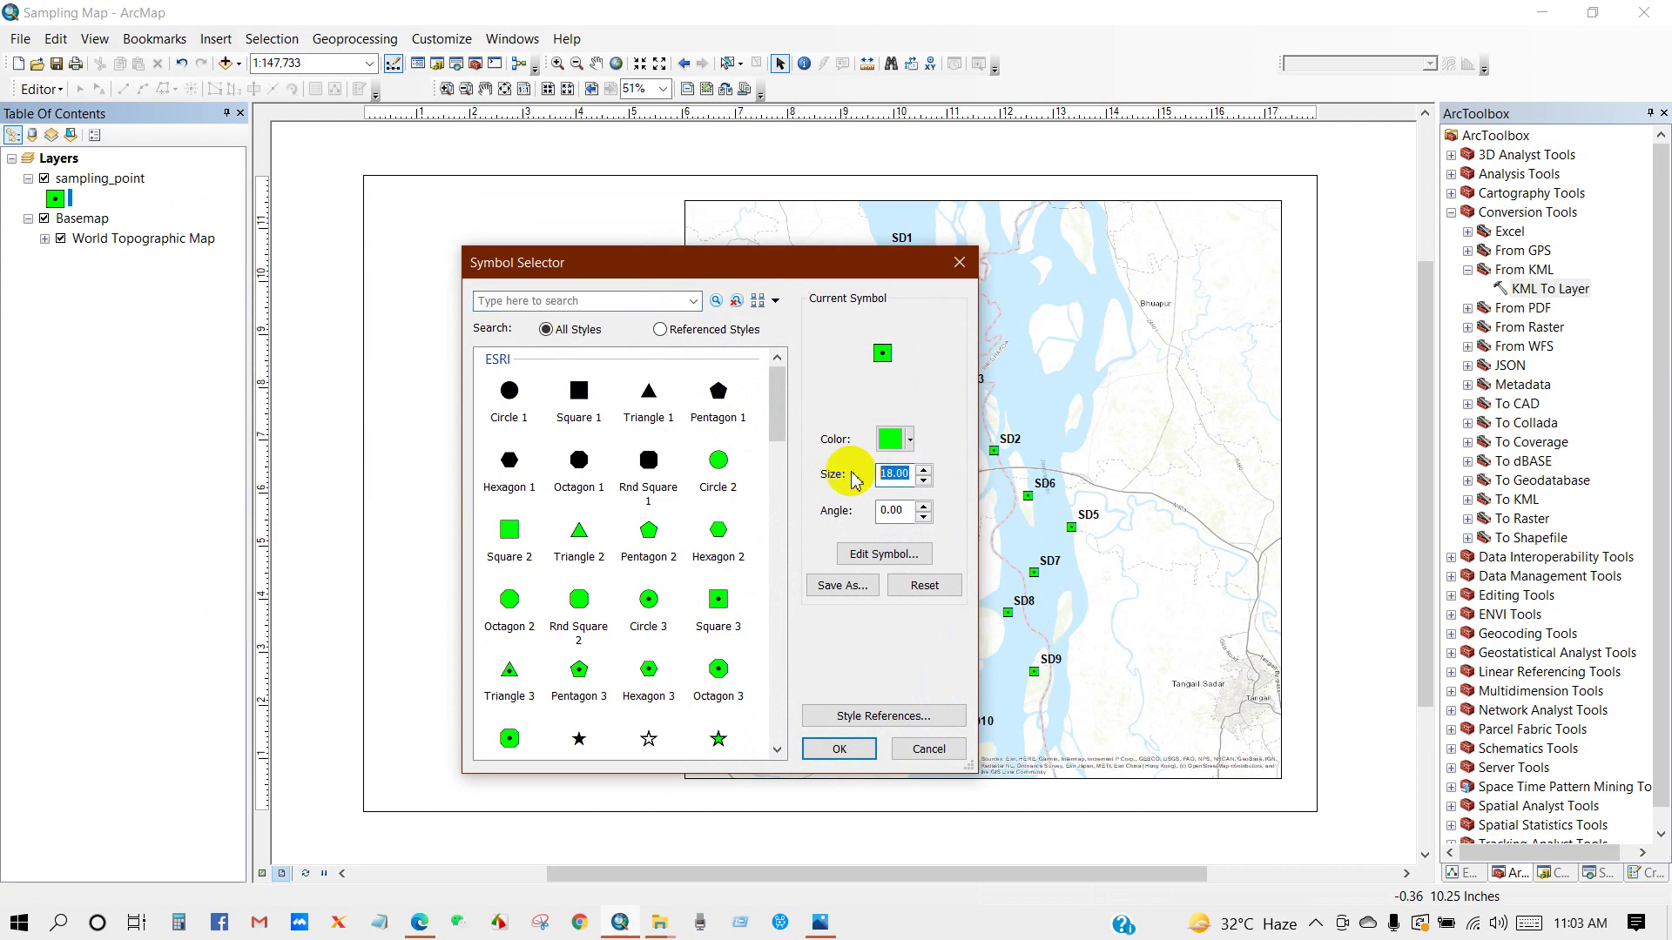
text(22)
click(839, 749)
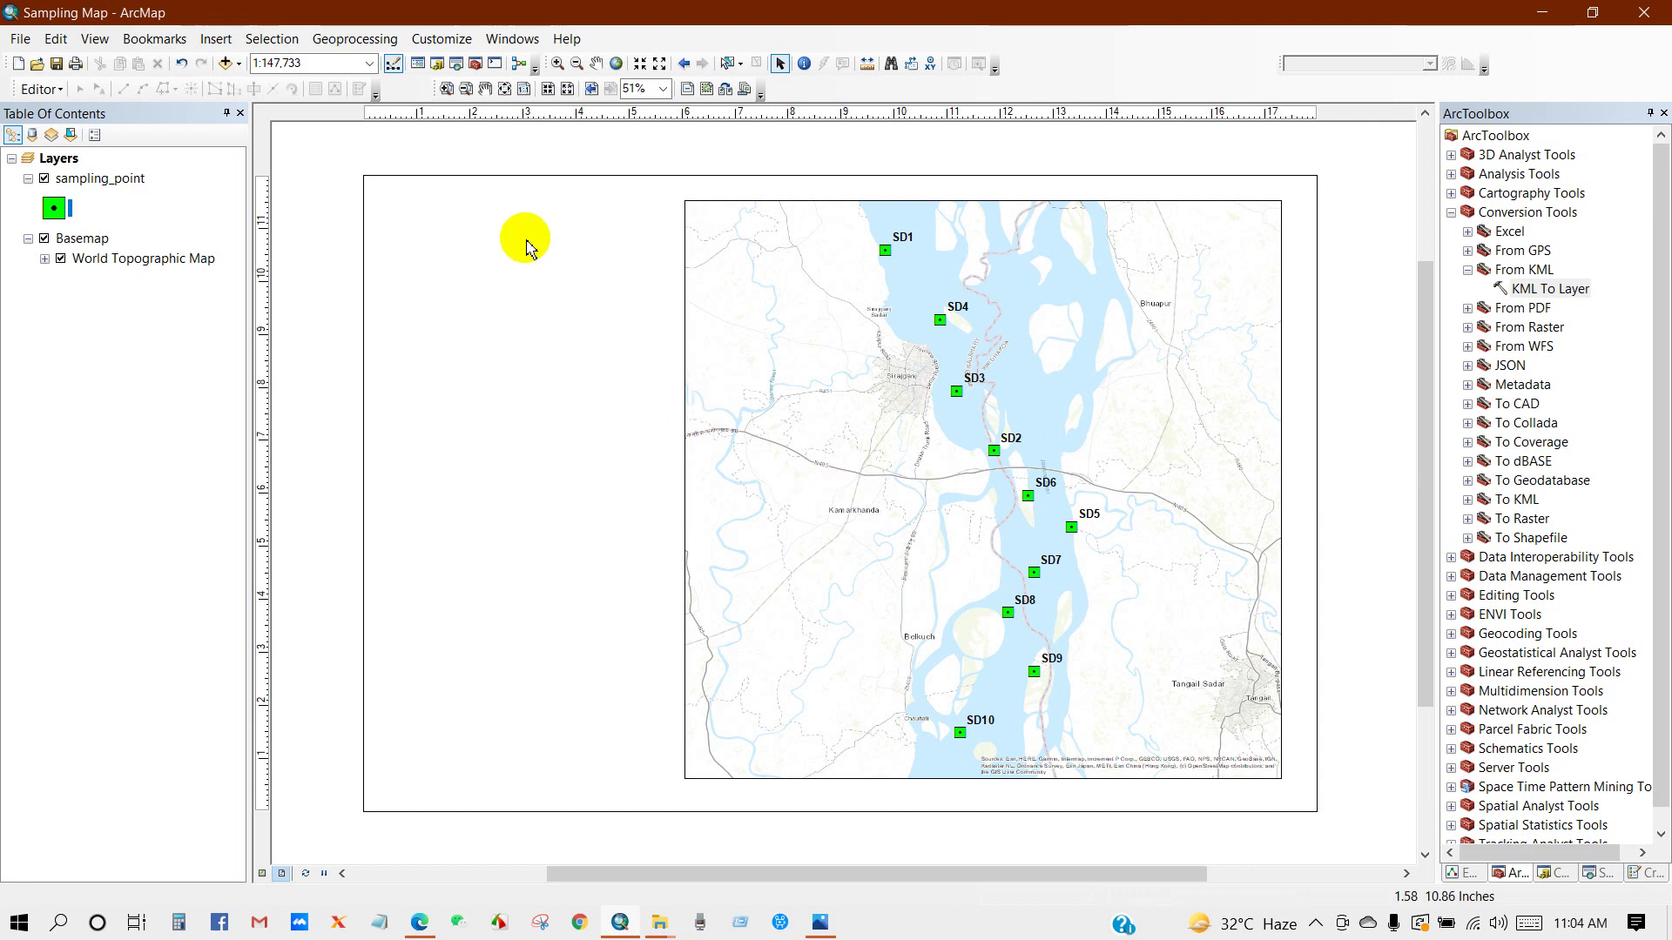
Insert a new data frame and place it at the page's upper left
click(216, 39)
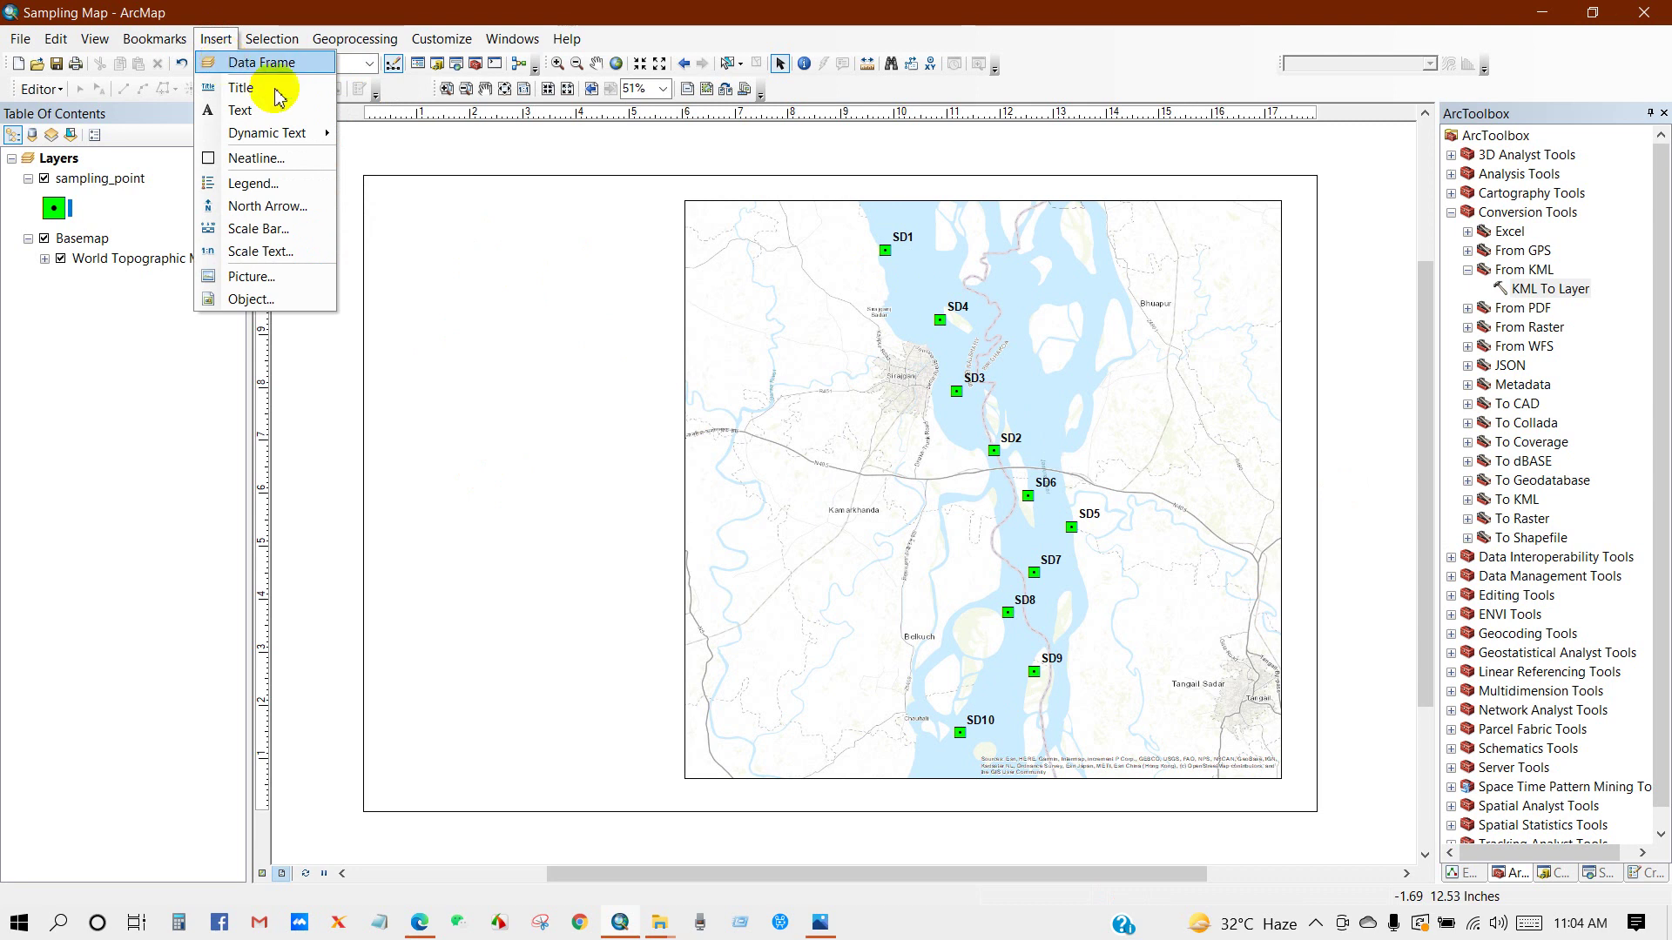
click(447, 258)
drag(728, 423, 411, 224)
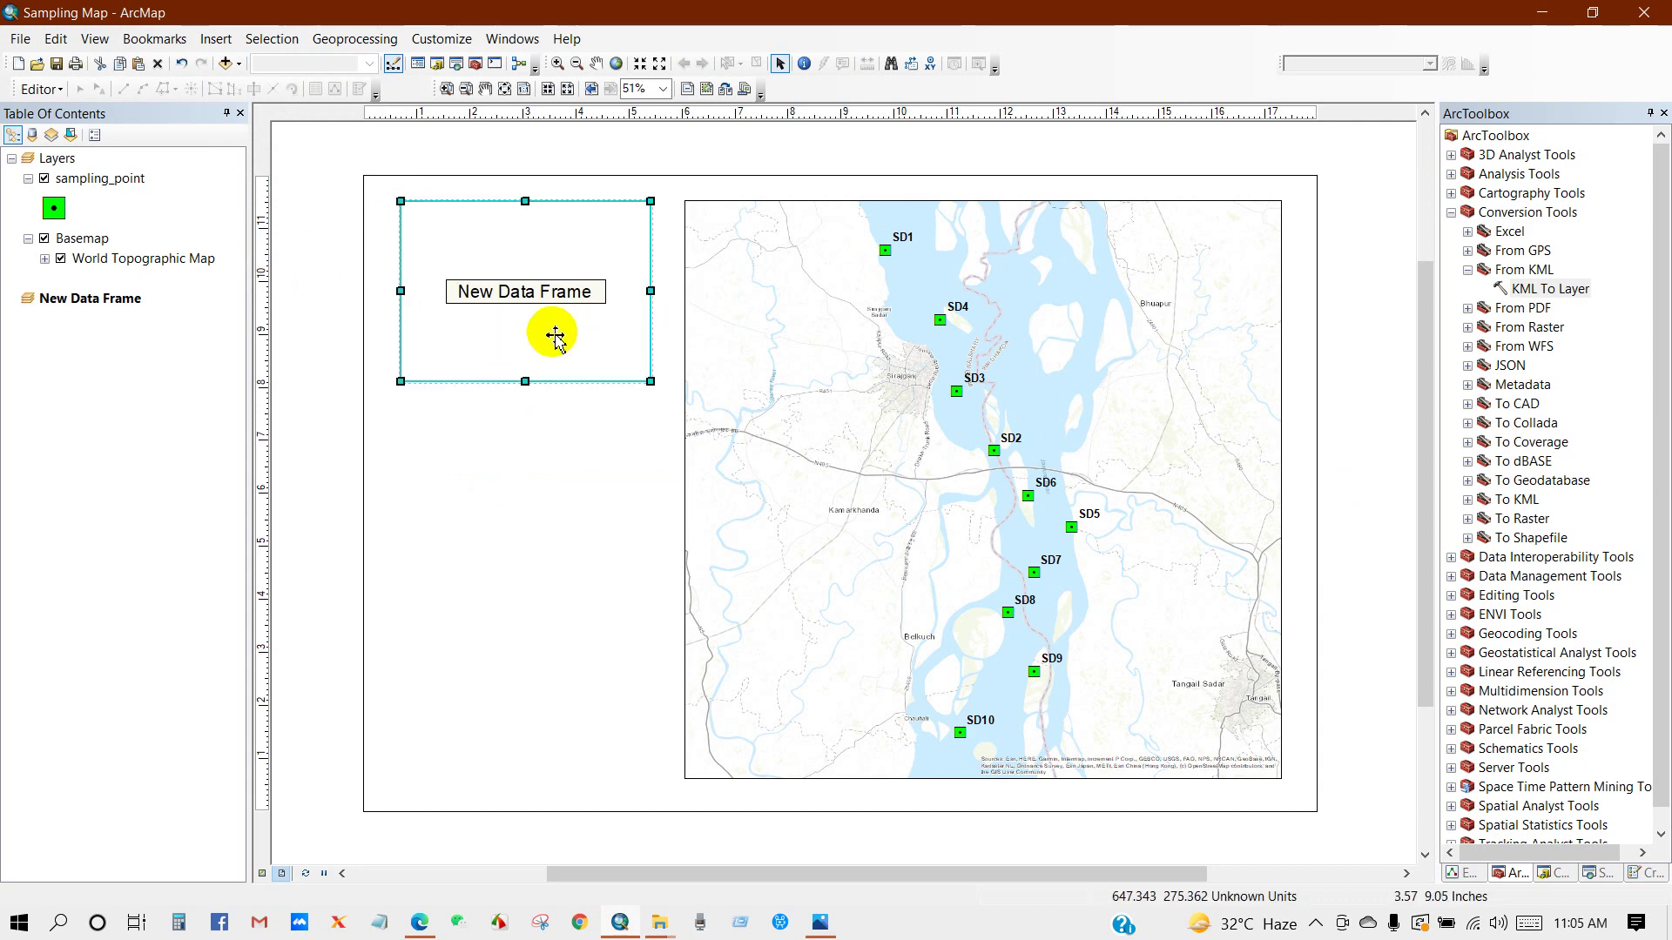
Copy that data frame and paste two copies stacked below it down the left side
right_click(554, 335)
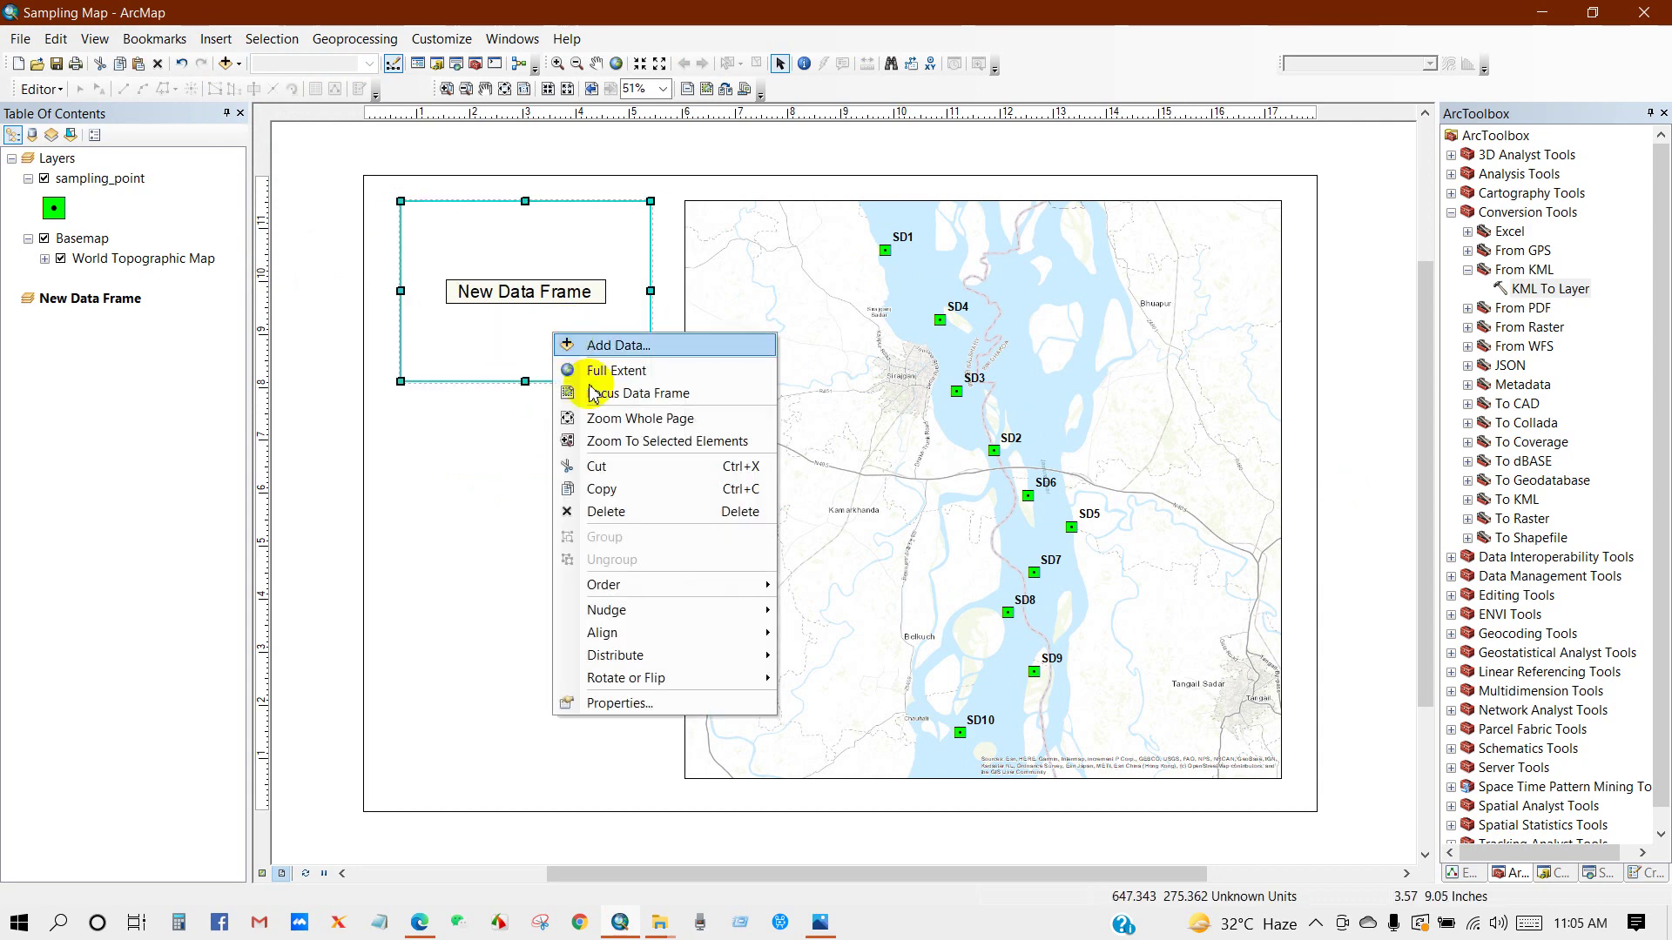
click(599, 494)
click(579, 536)
right_click(578, 536)
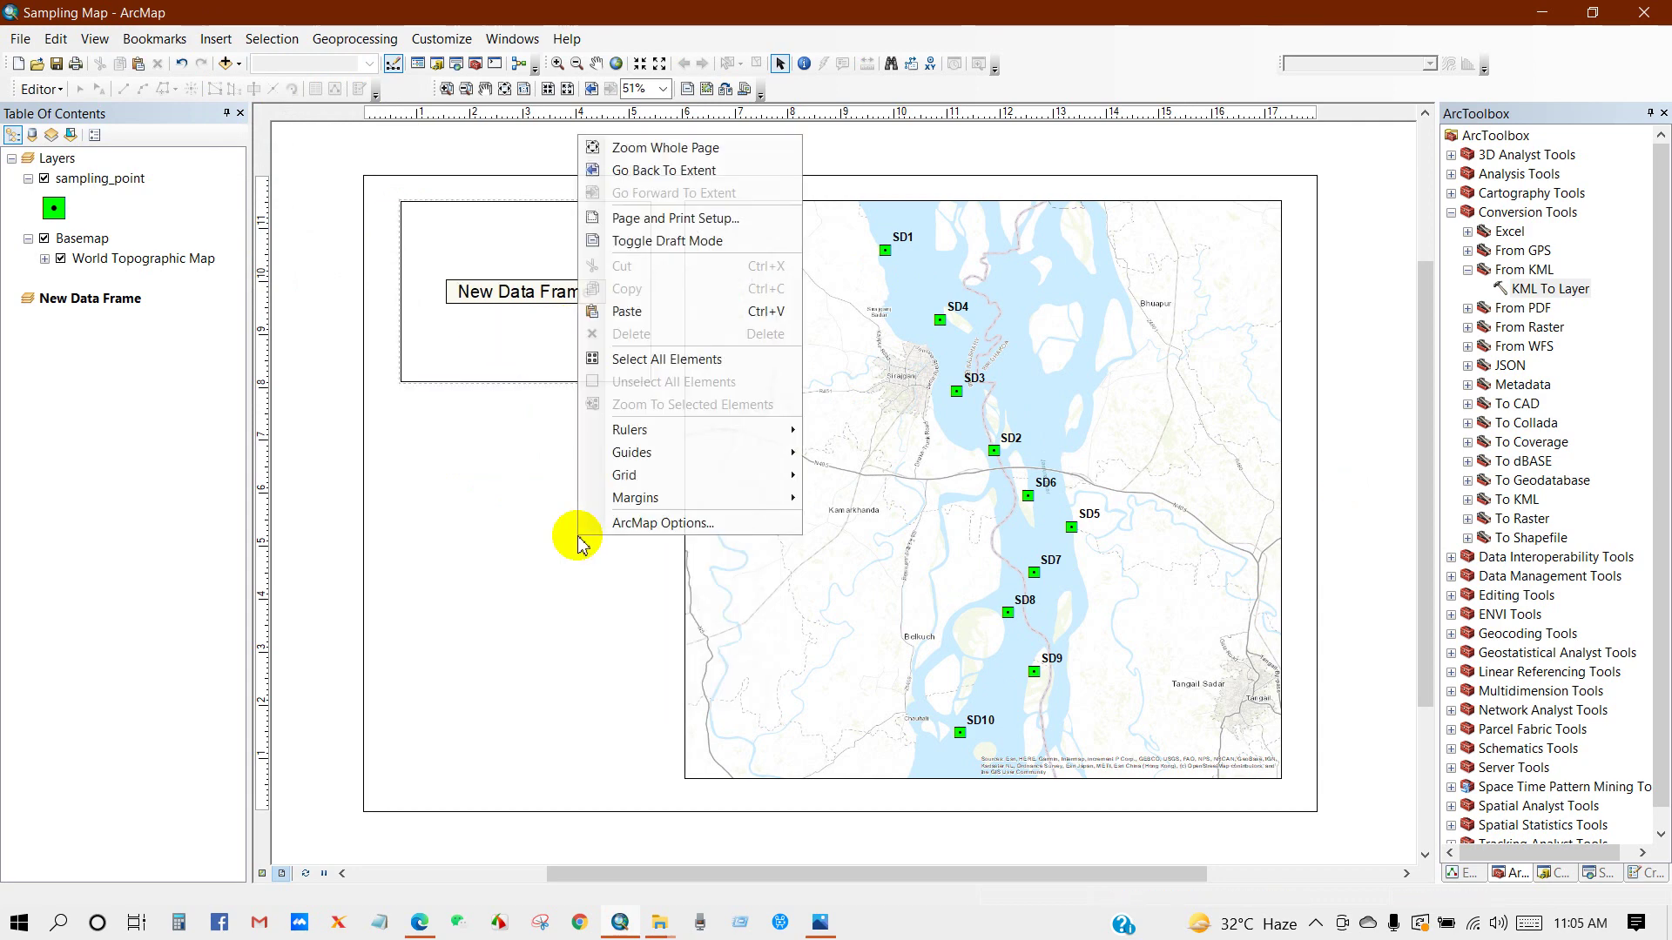
click(635, 313)
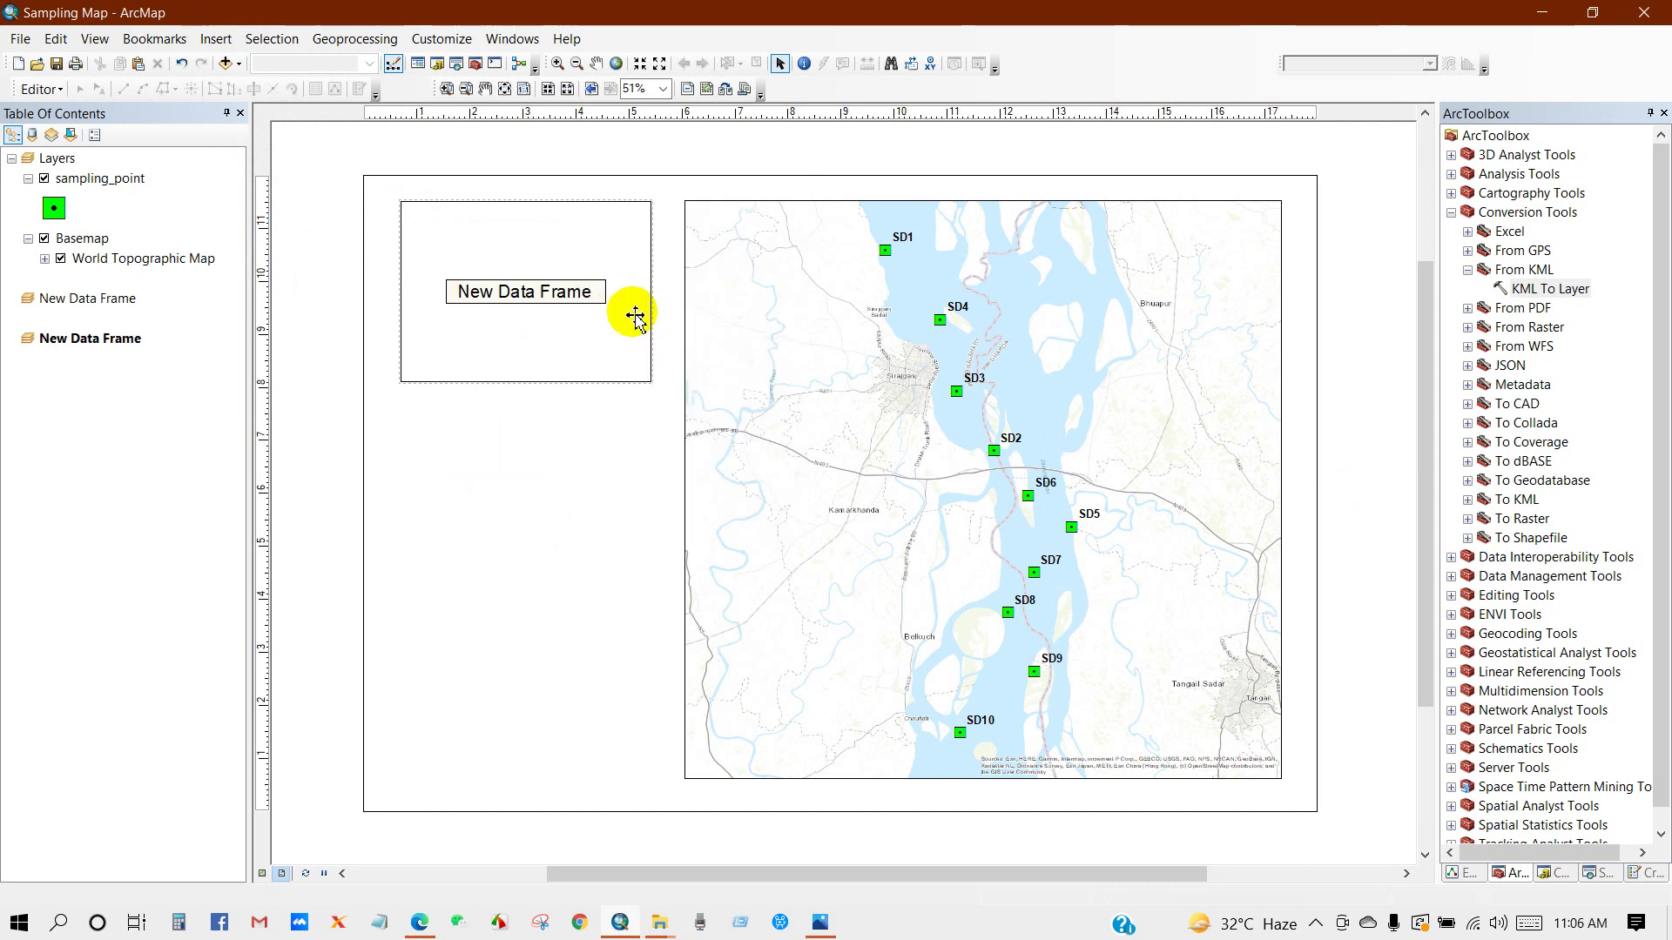
drag(571, 336, 565, 525)
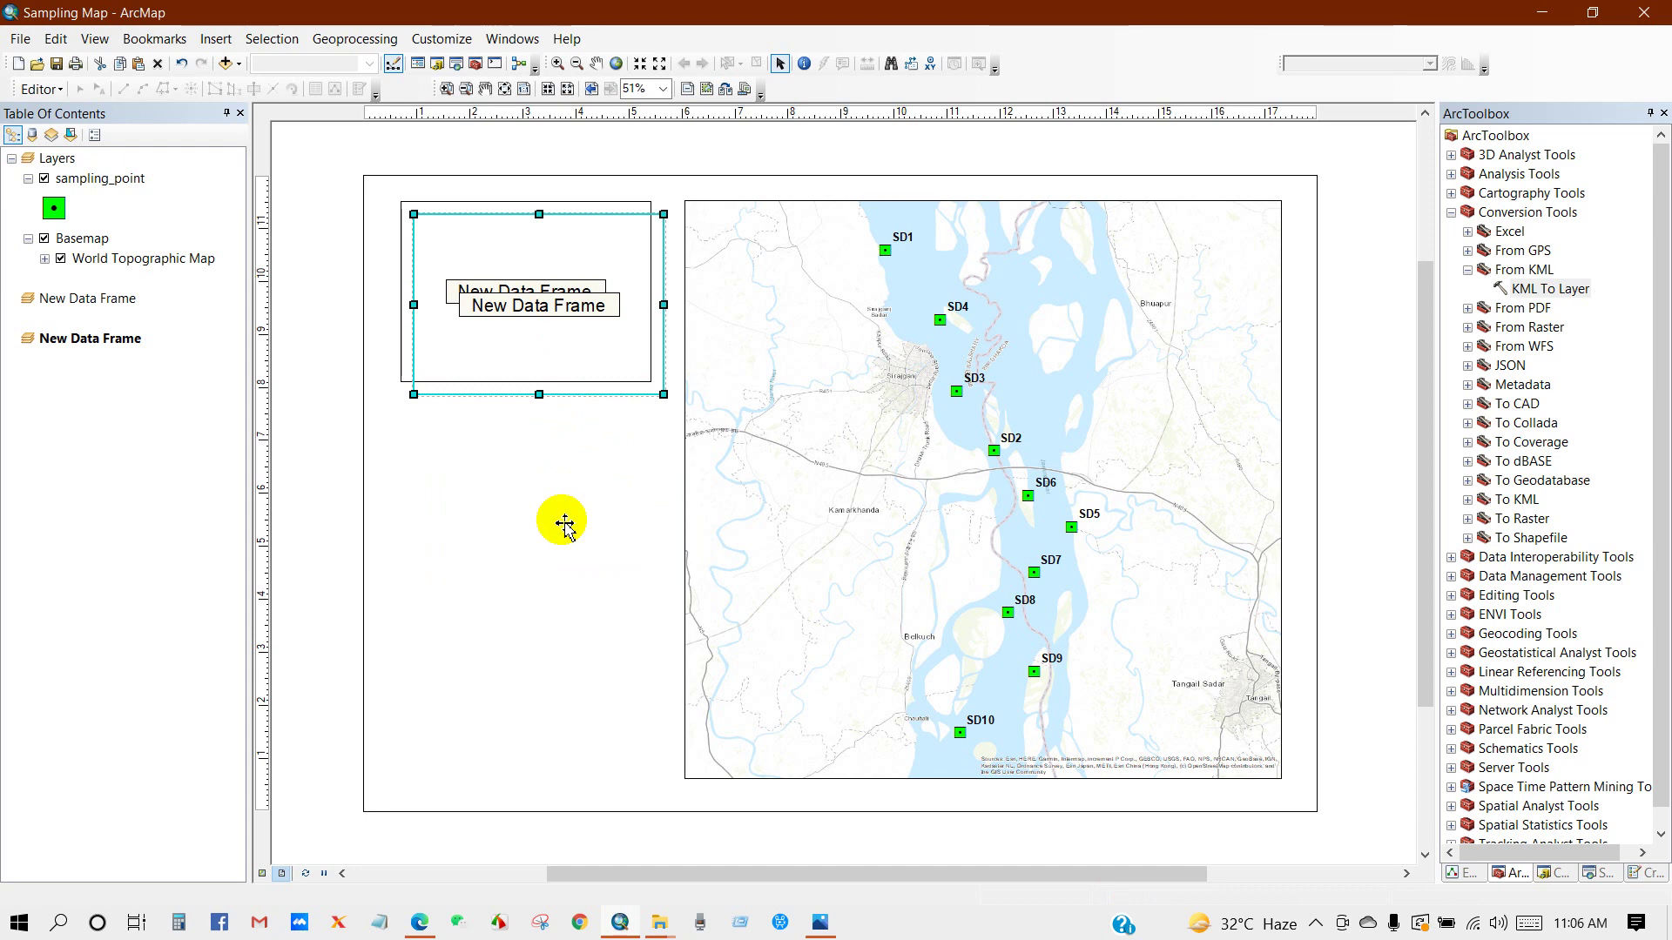
click(568, 664)
right_click(567, 665)
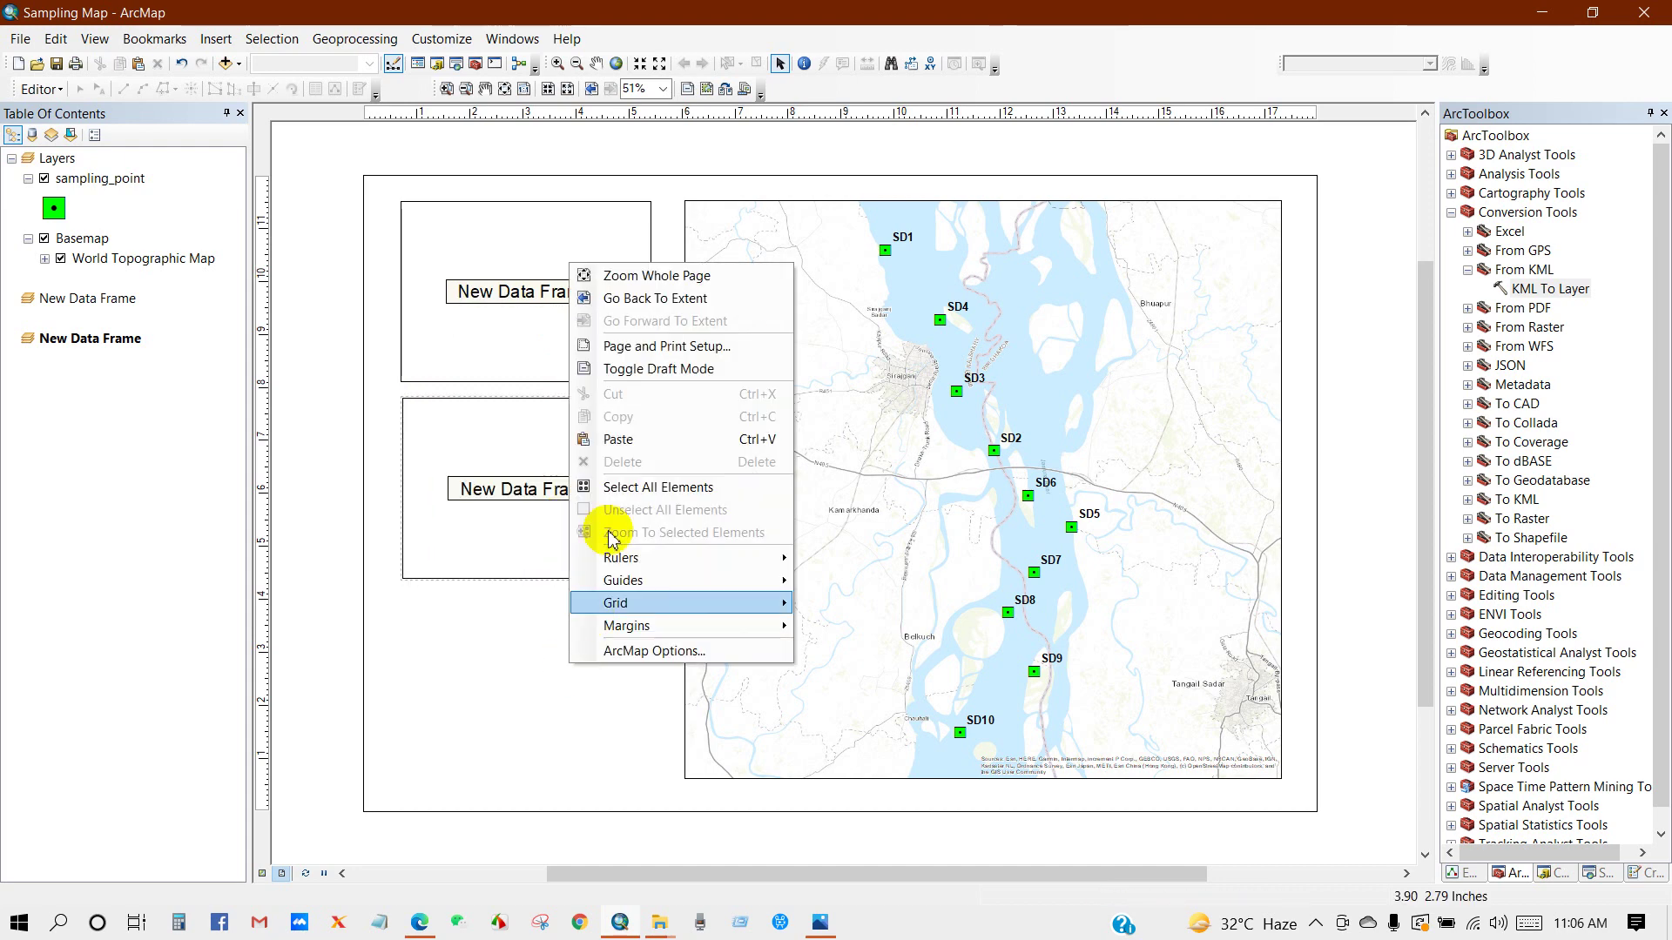
click(627, 439)
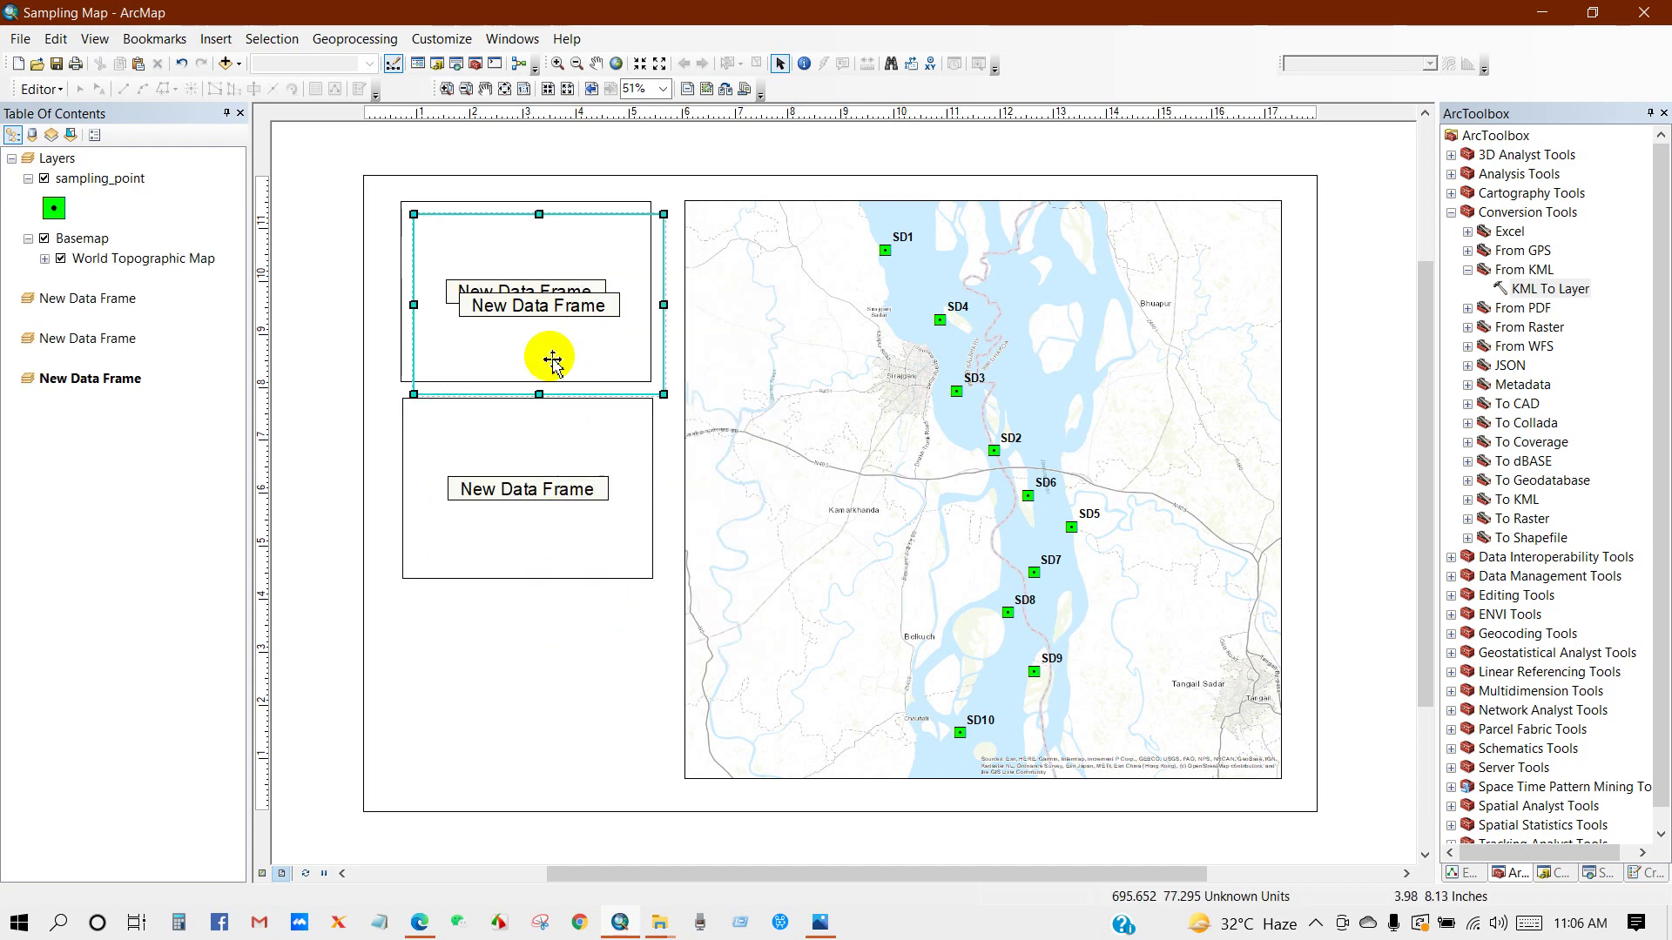
drag(552, 359, 533, 718)
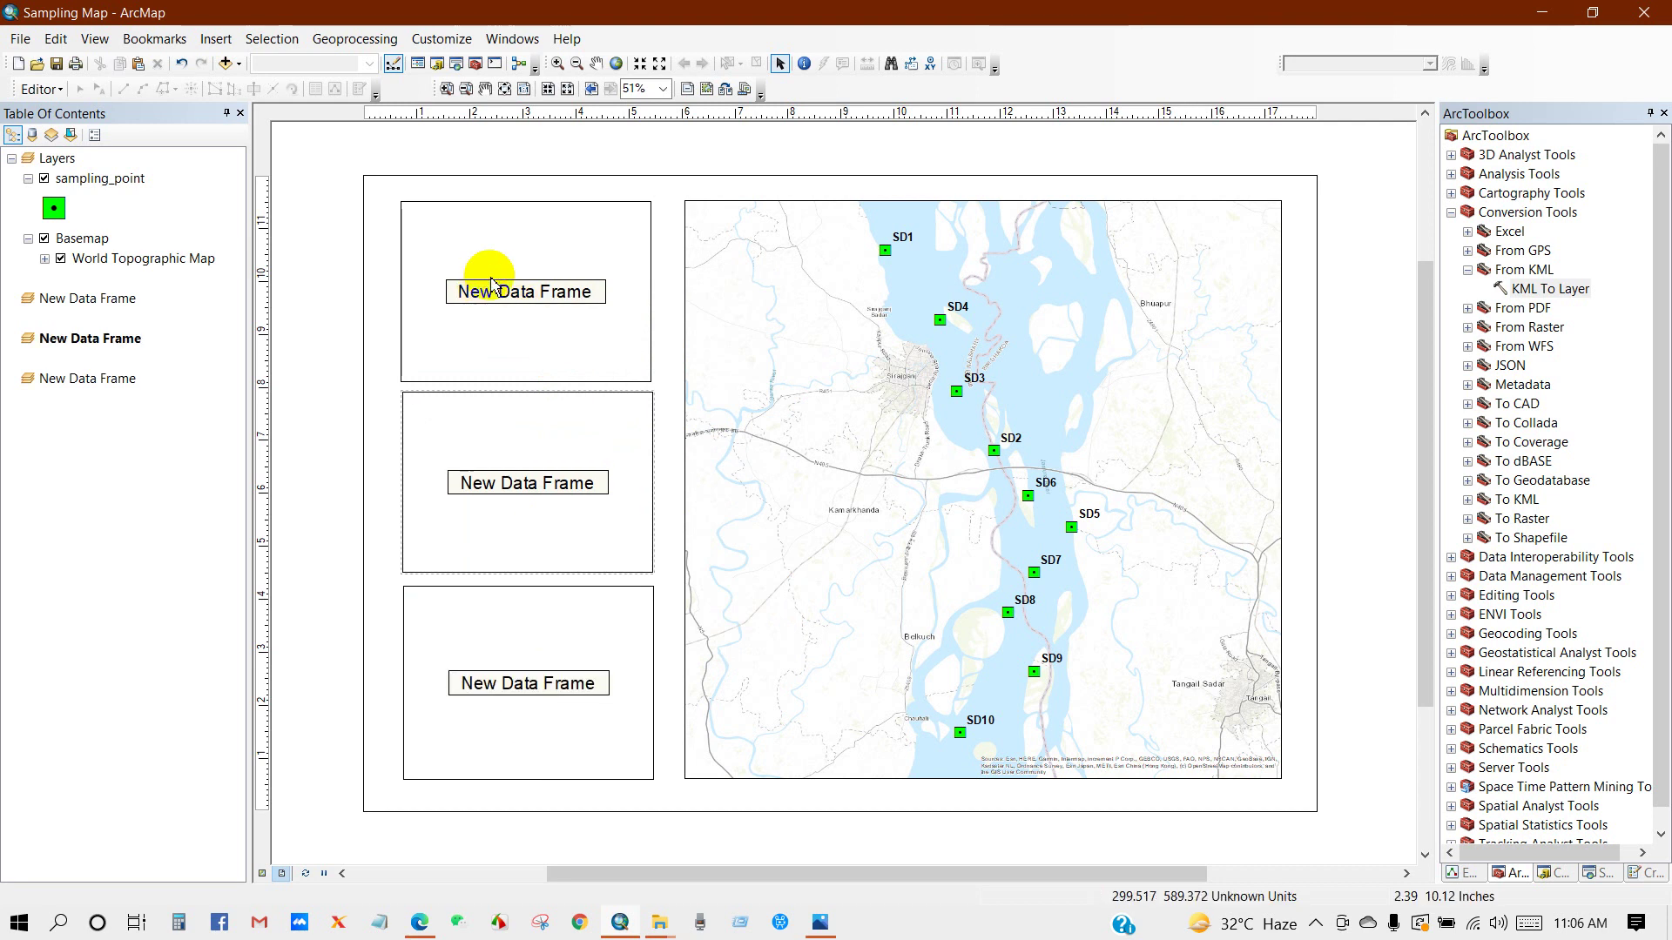
Add World.shp from the Sampling Map Data folder to the top data frame
click(526, 273)
right_click(526, 272)
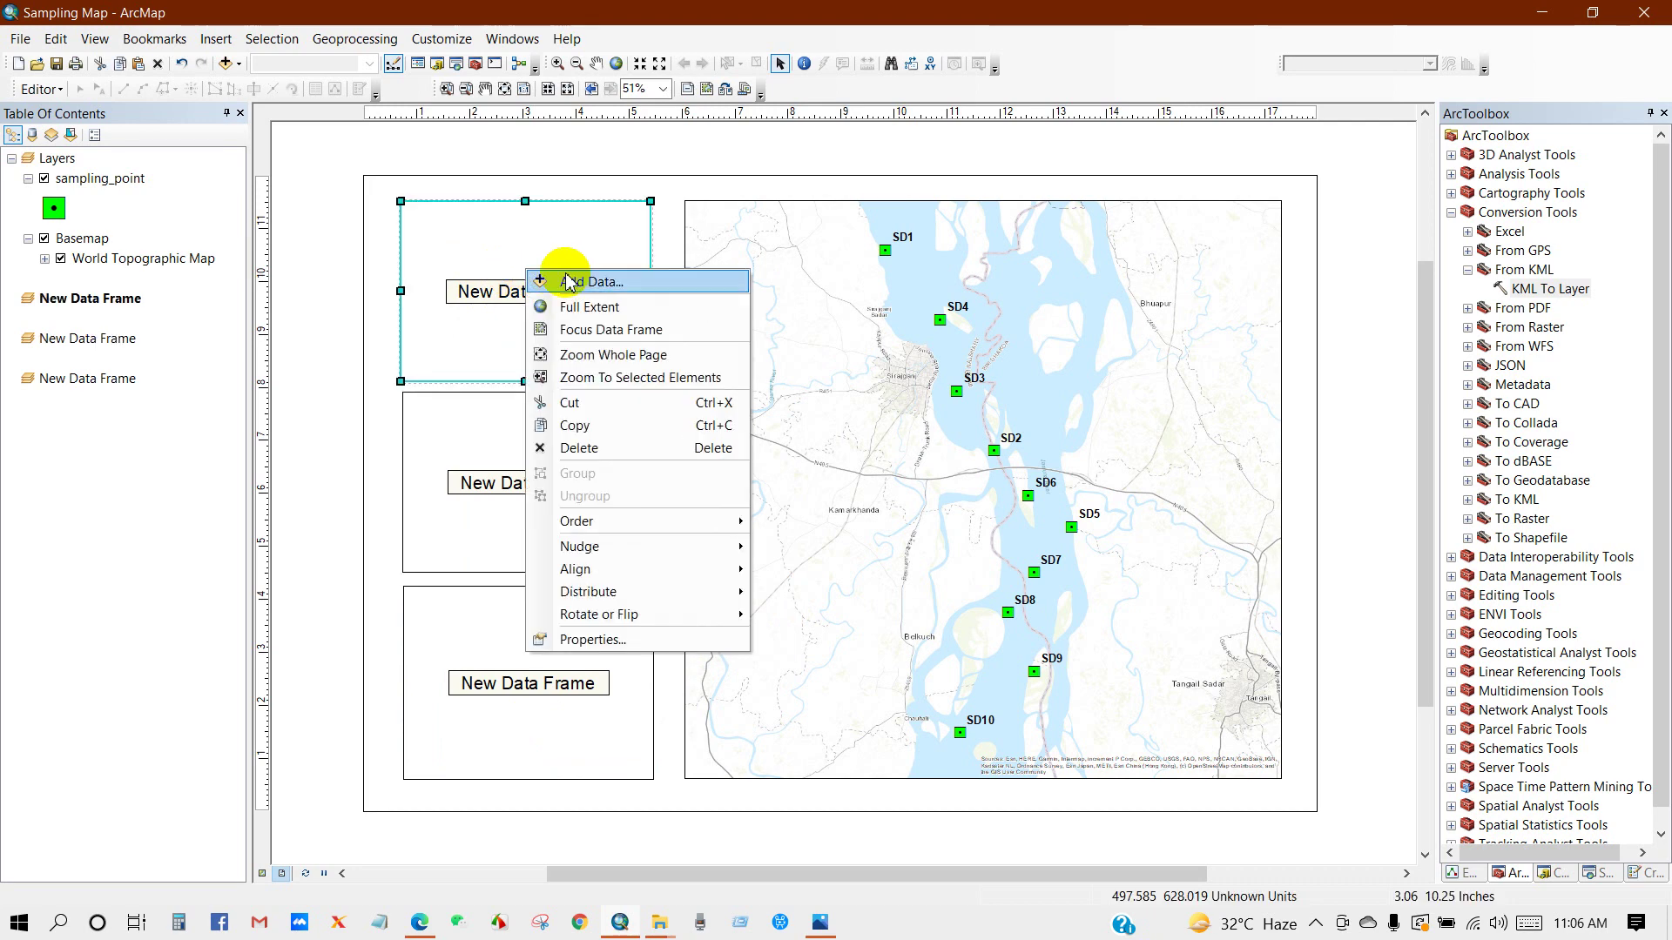
click(592, 284)
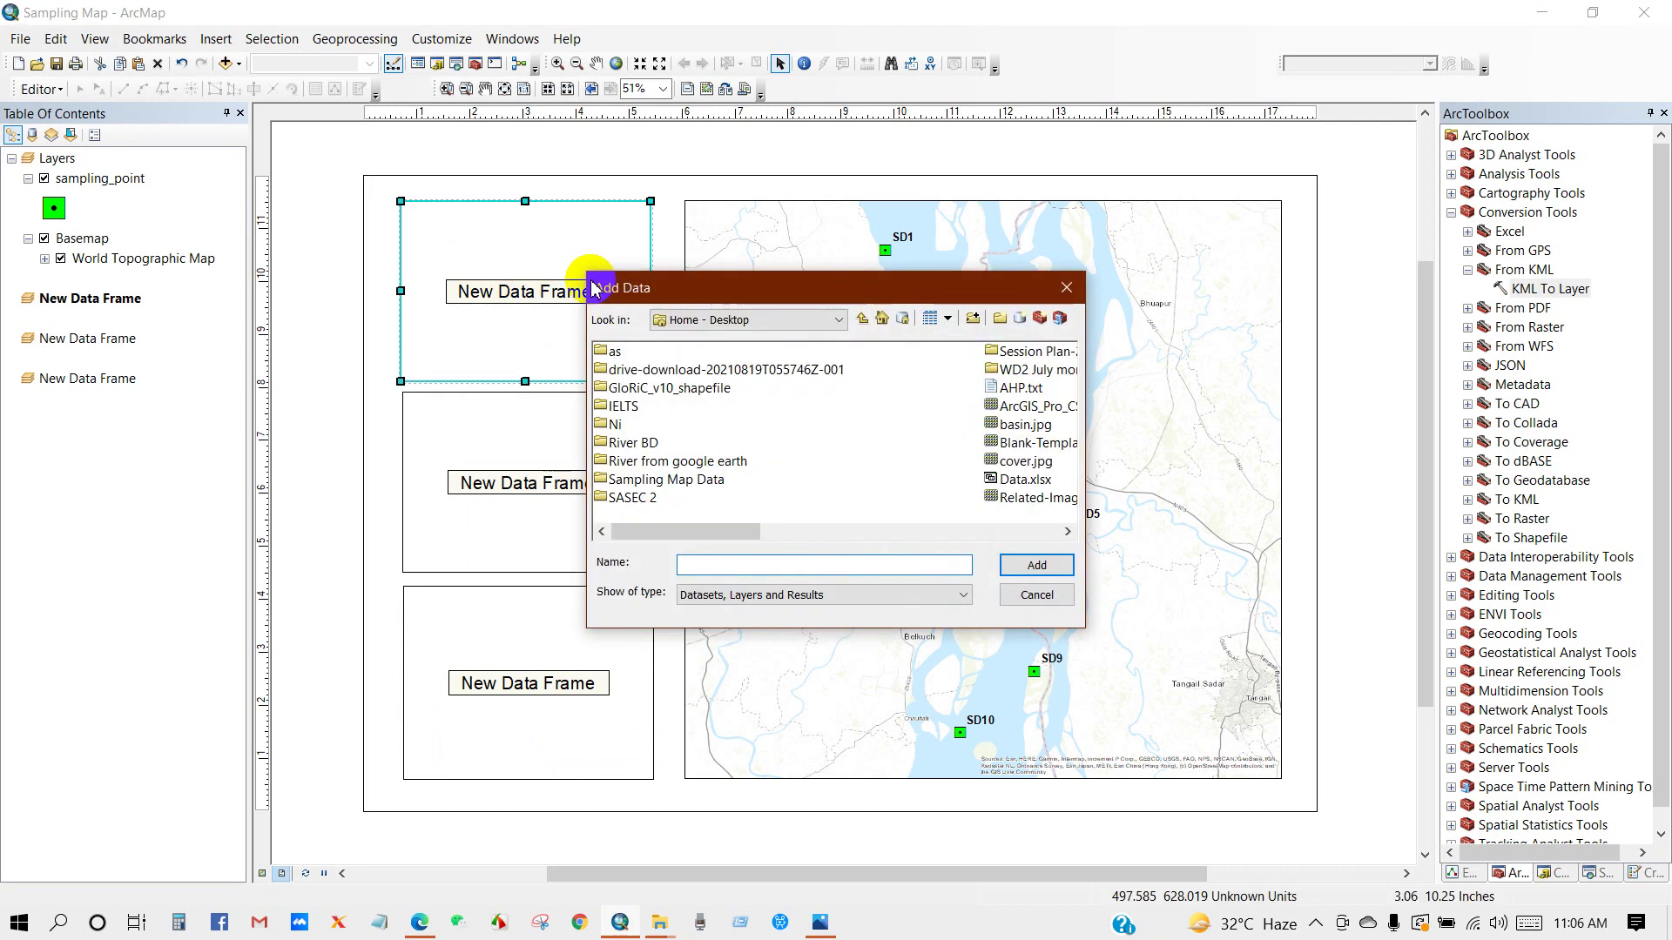
double_click(670, 479)
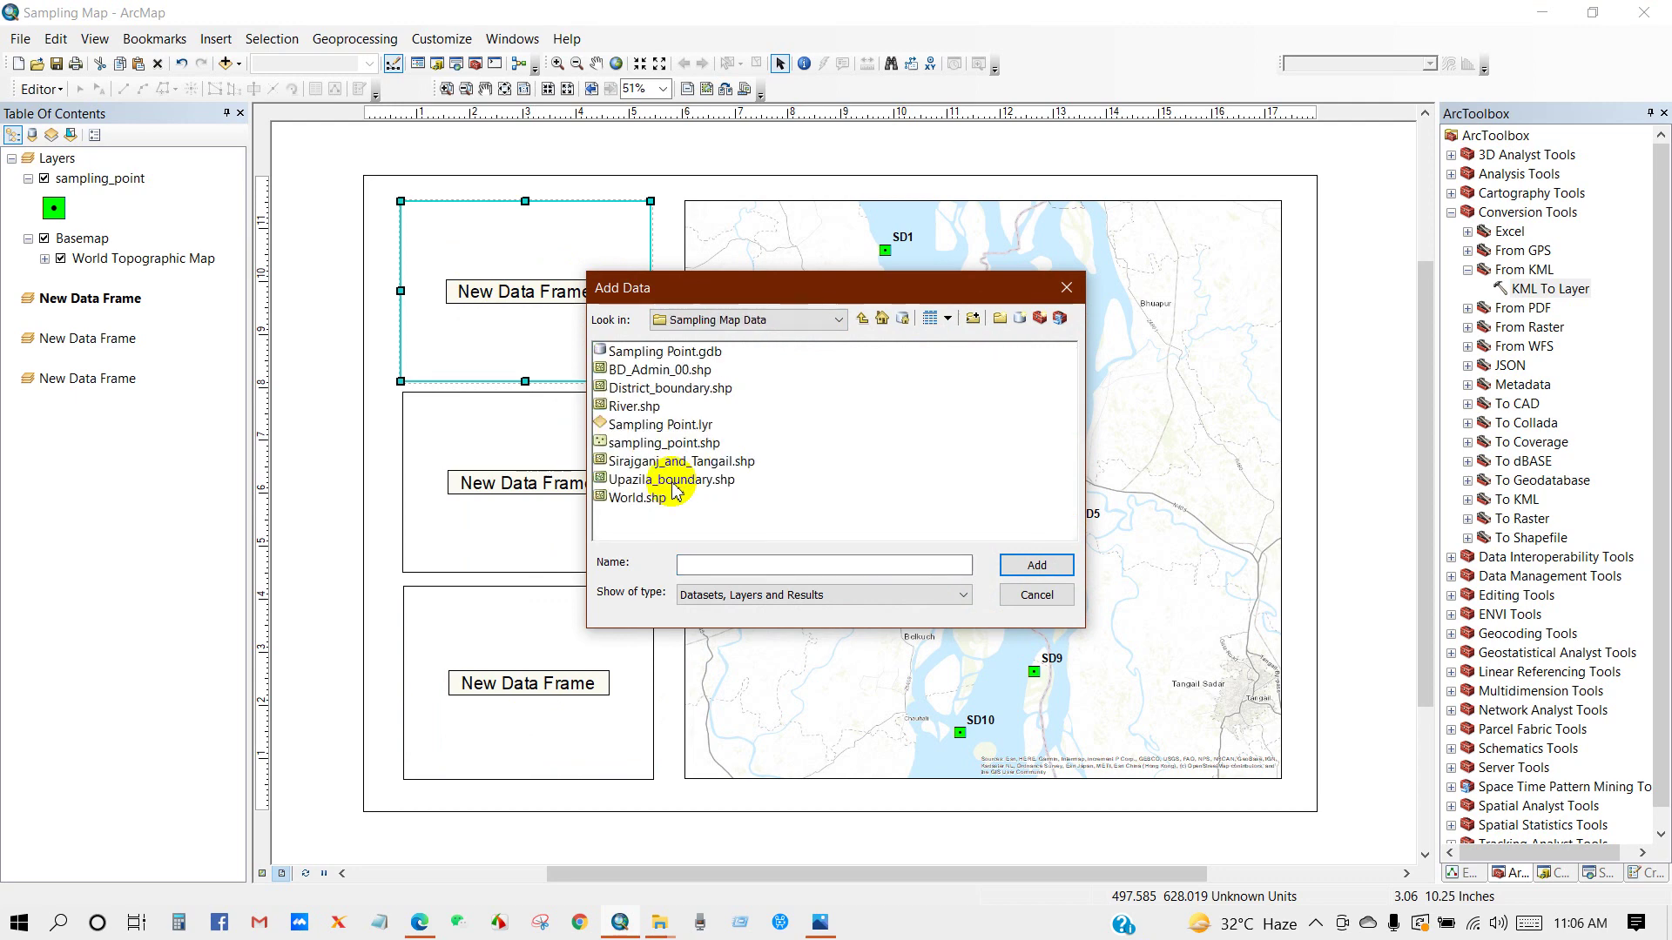
click(629, 505)
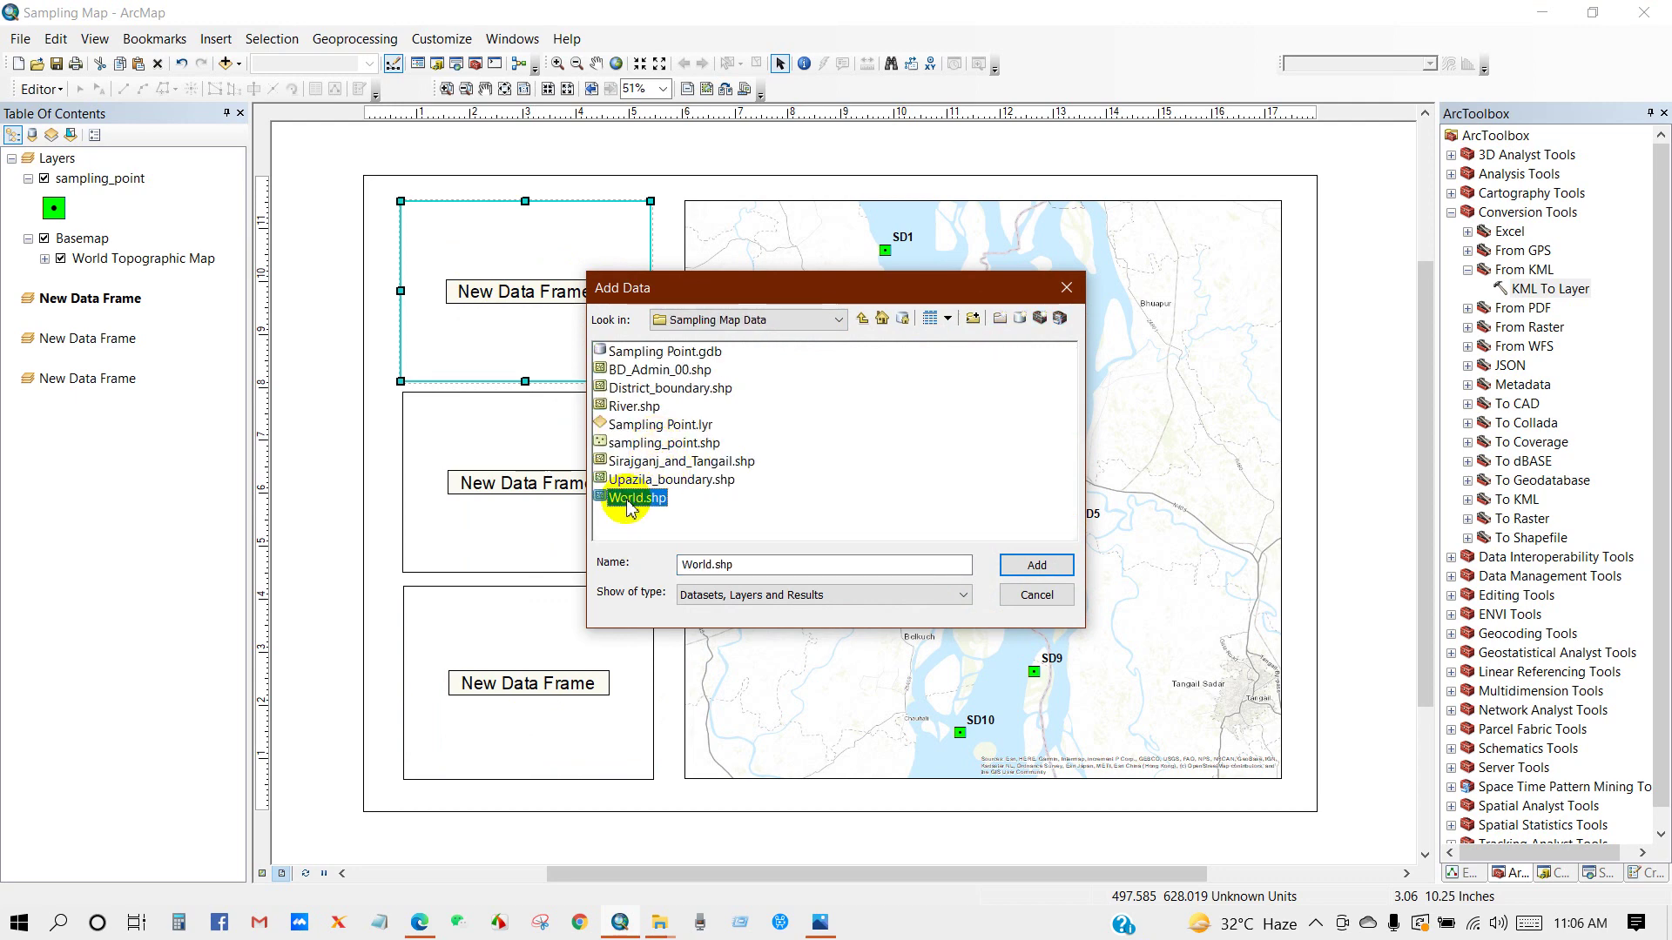
click(1036, 565)
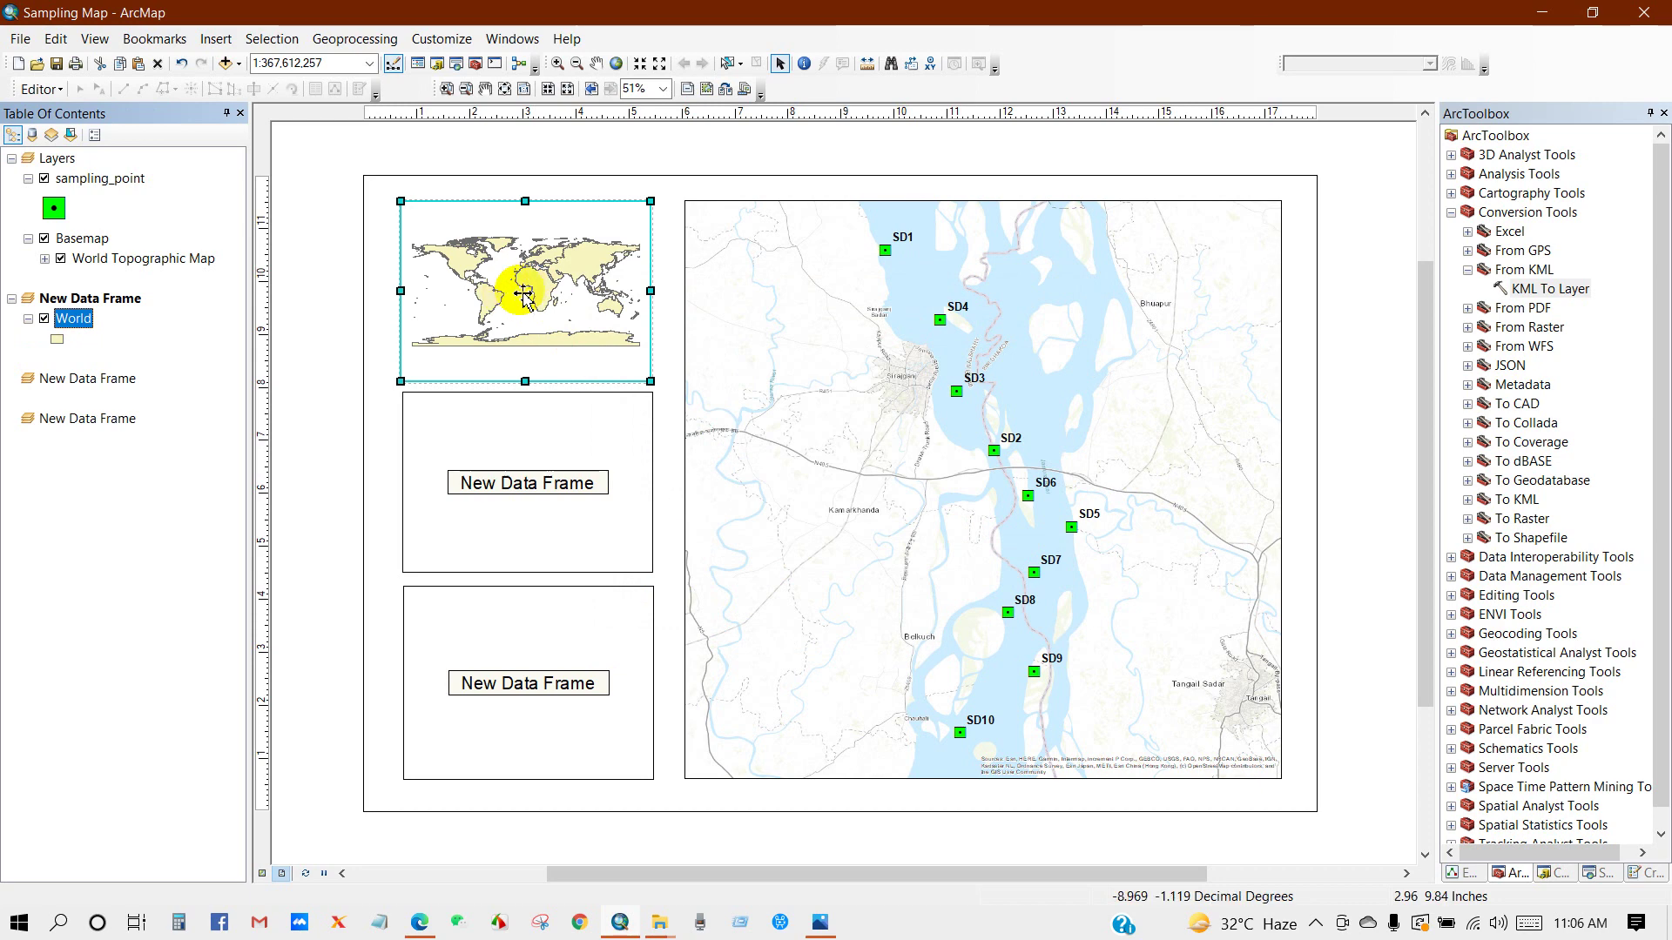
Add the BD_Admin_00 shapefile to the same world inset frame
right_click(513, 231)
click(571, 237)
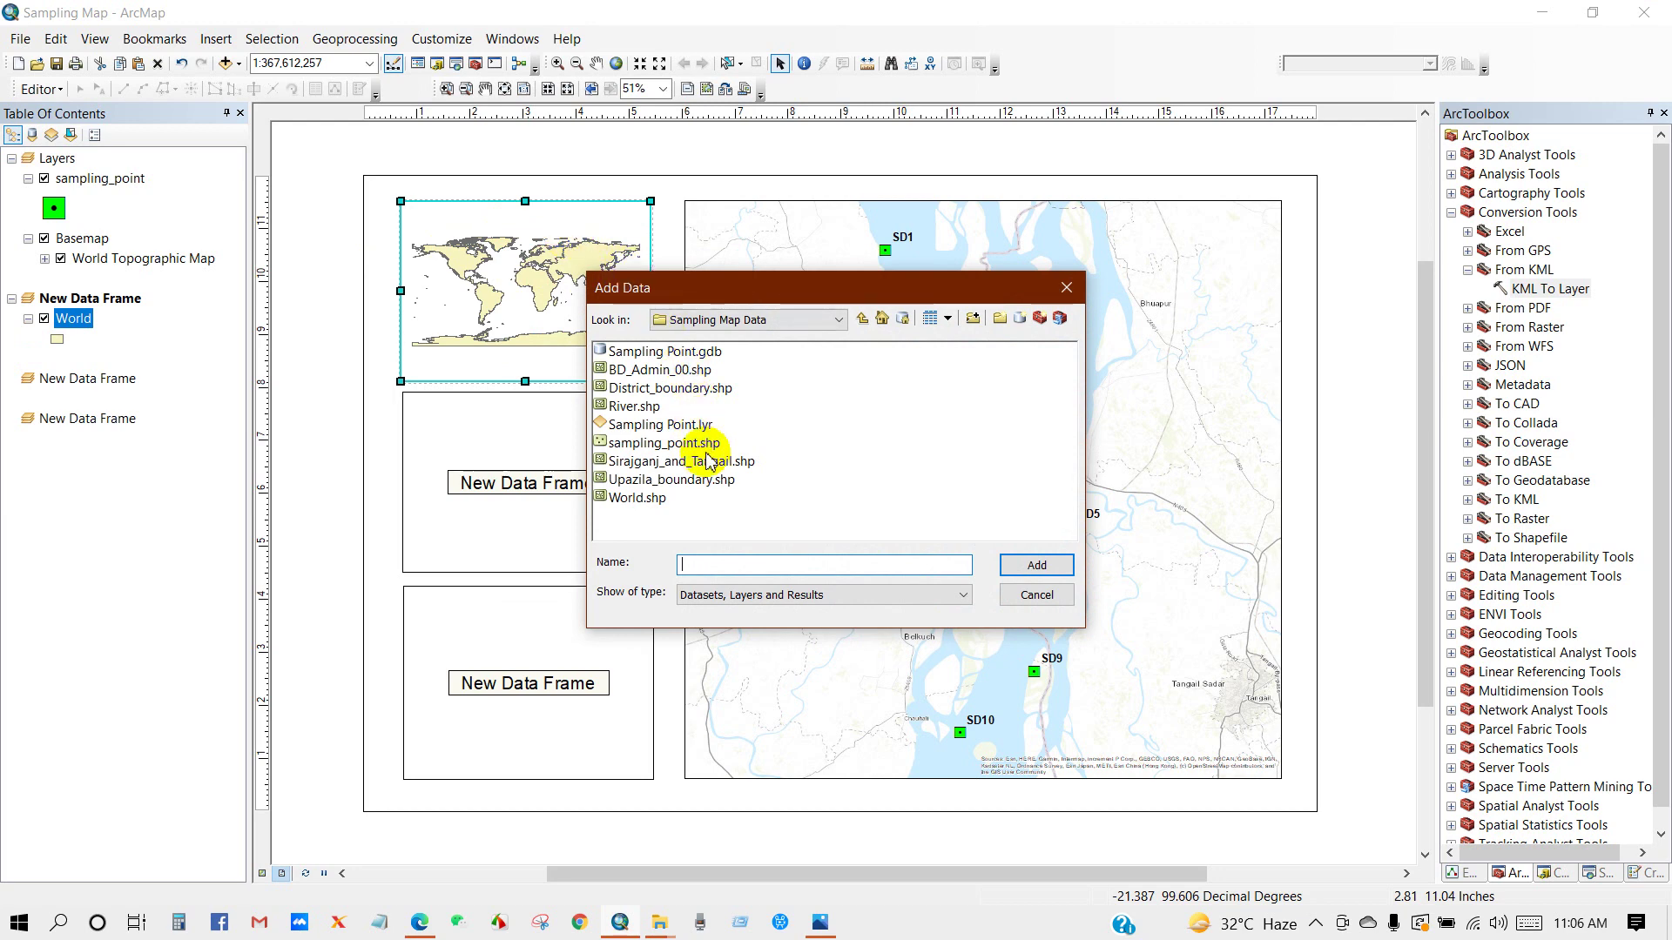
click(654, 370)
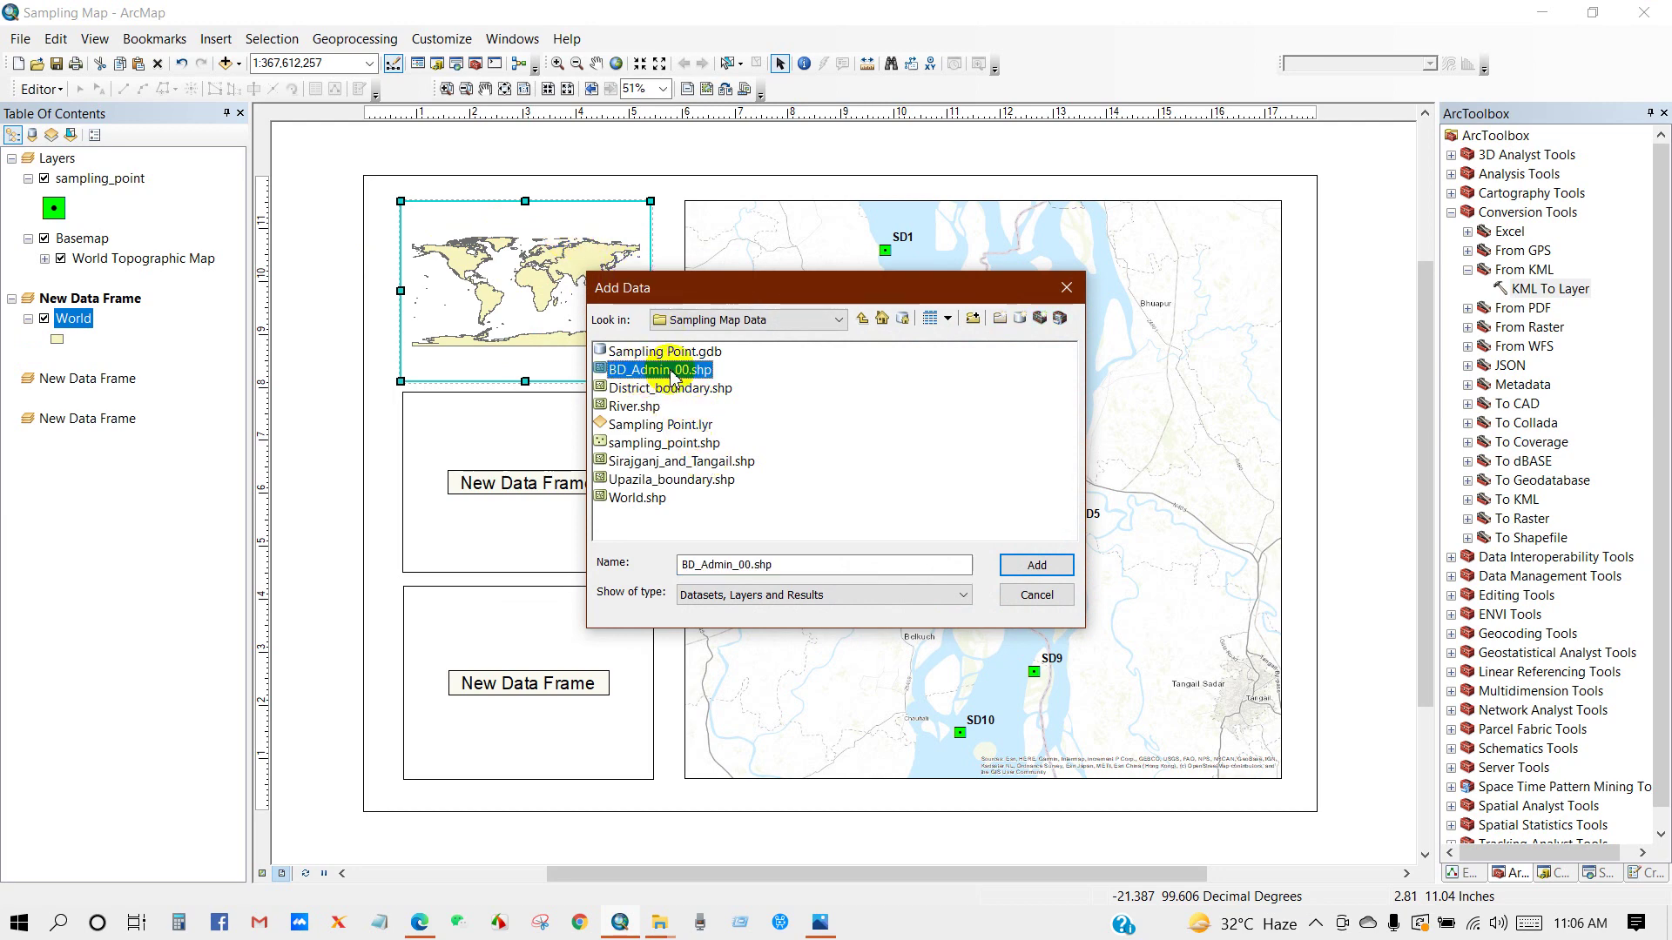
click(1028, 567)
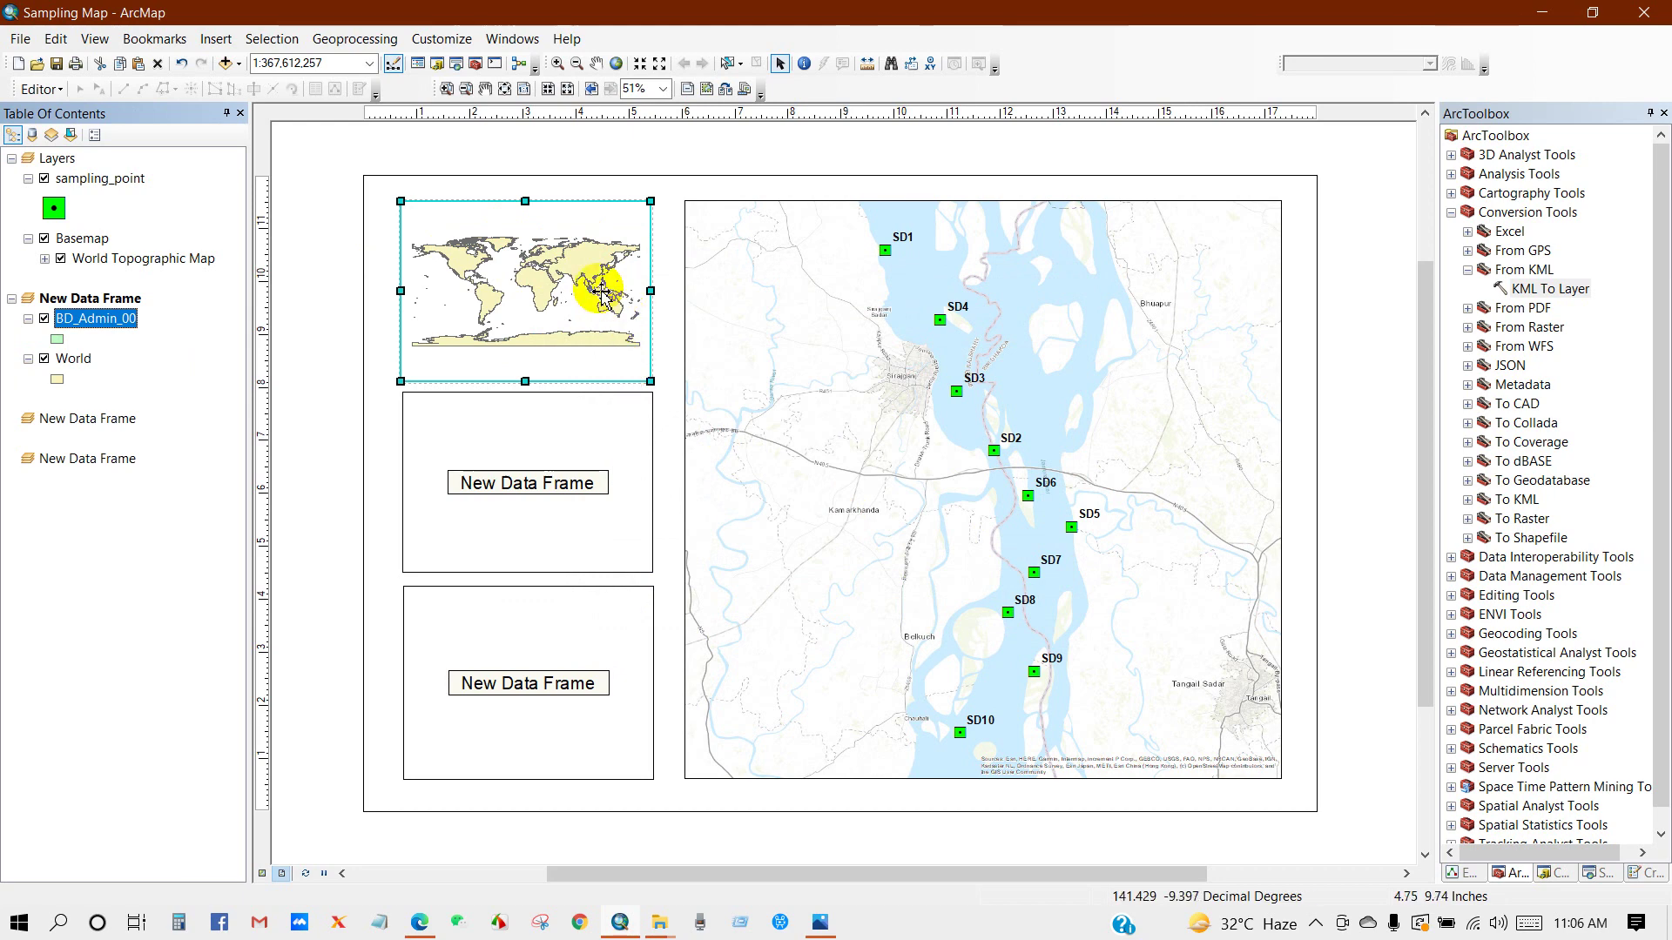
Give the World layer a Hollow symbol
click(55, 380)
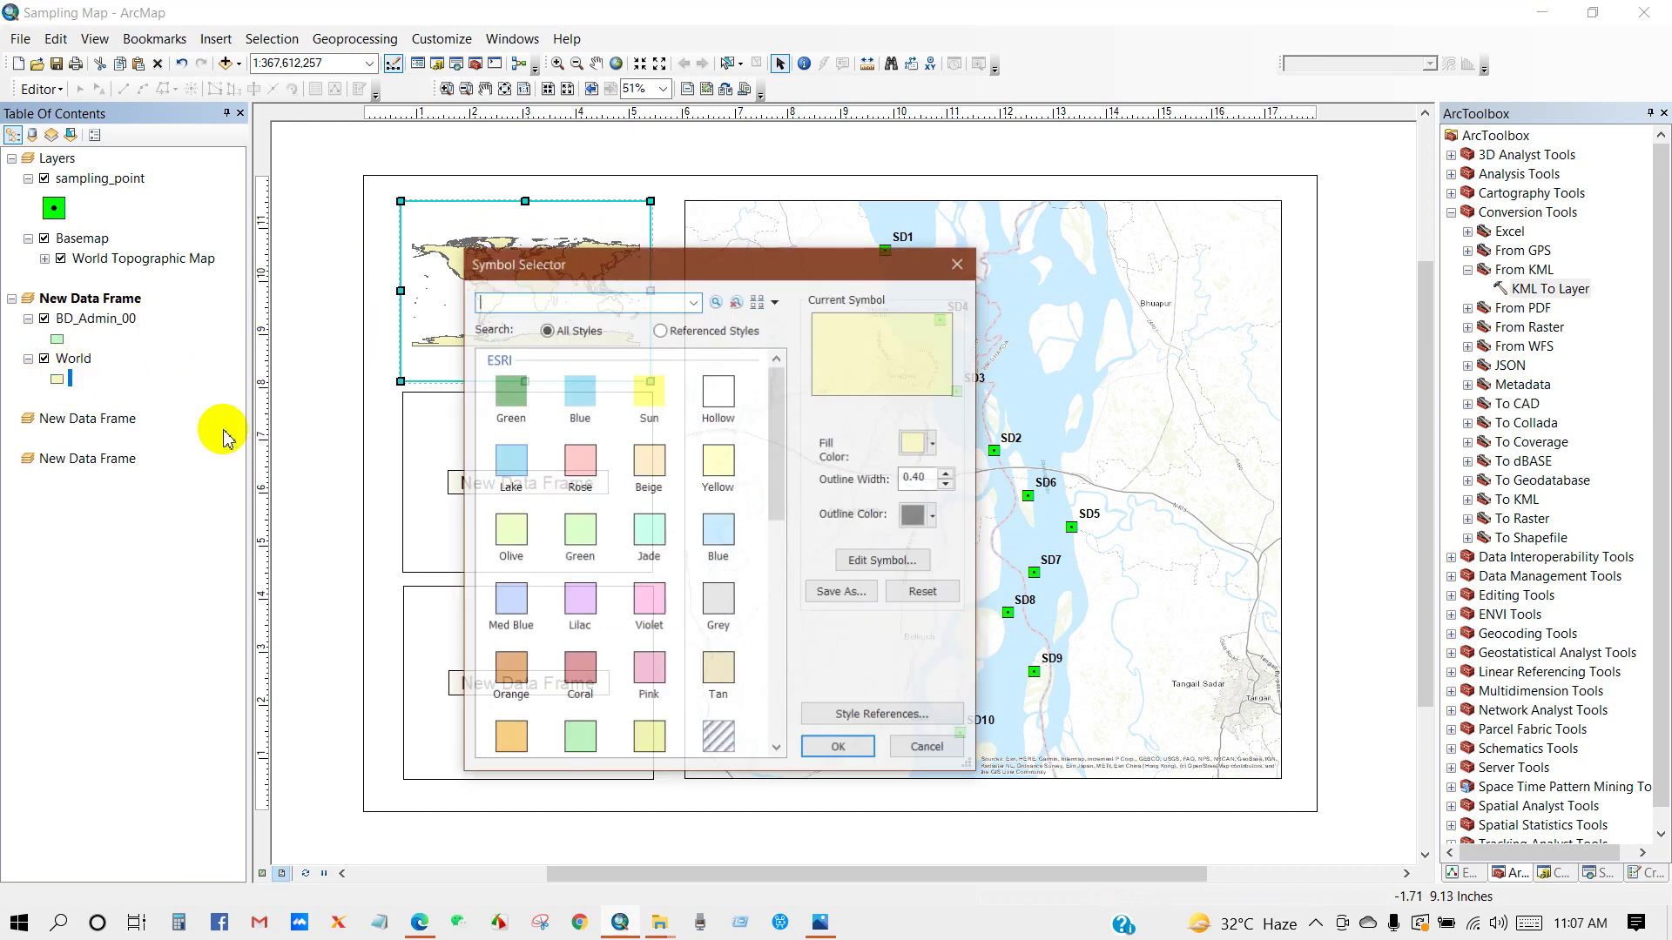
click(719, 389)
click(838, 749)
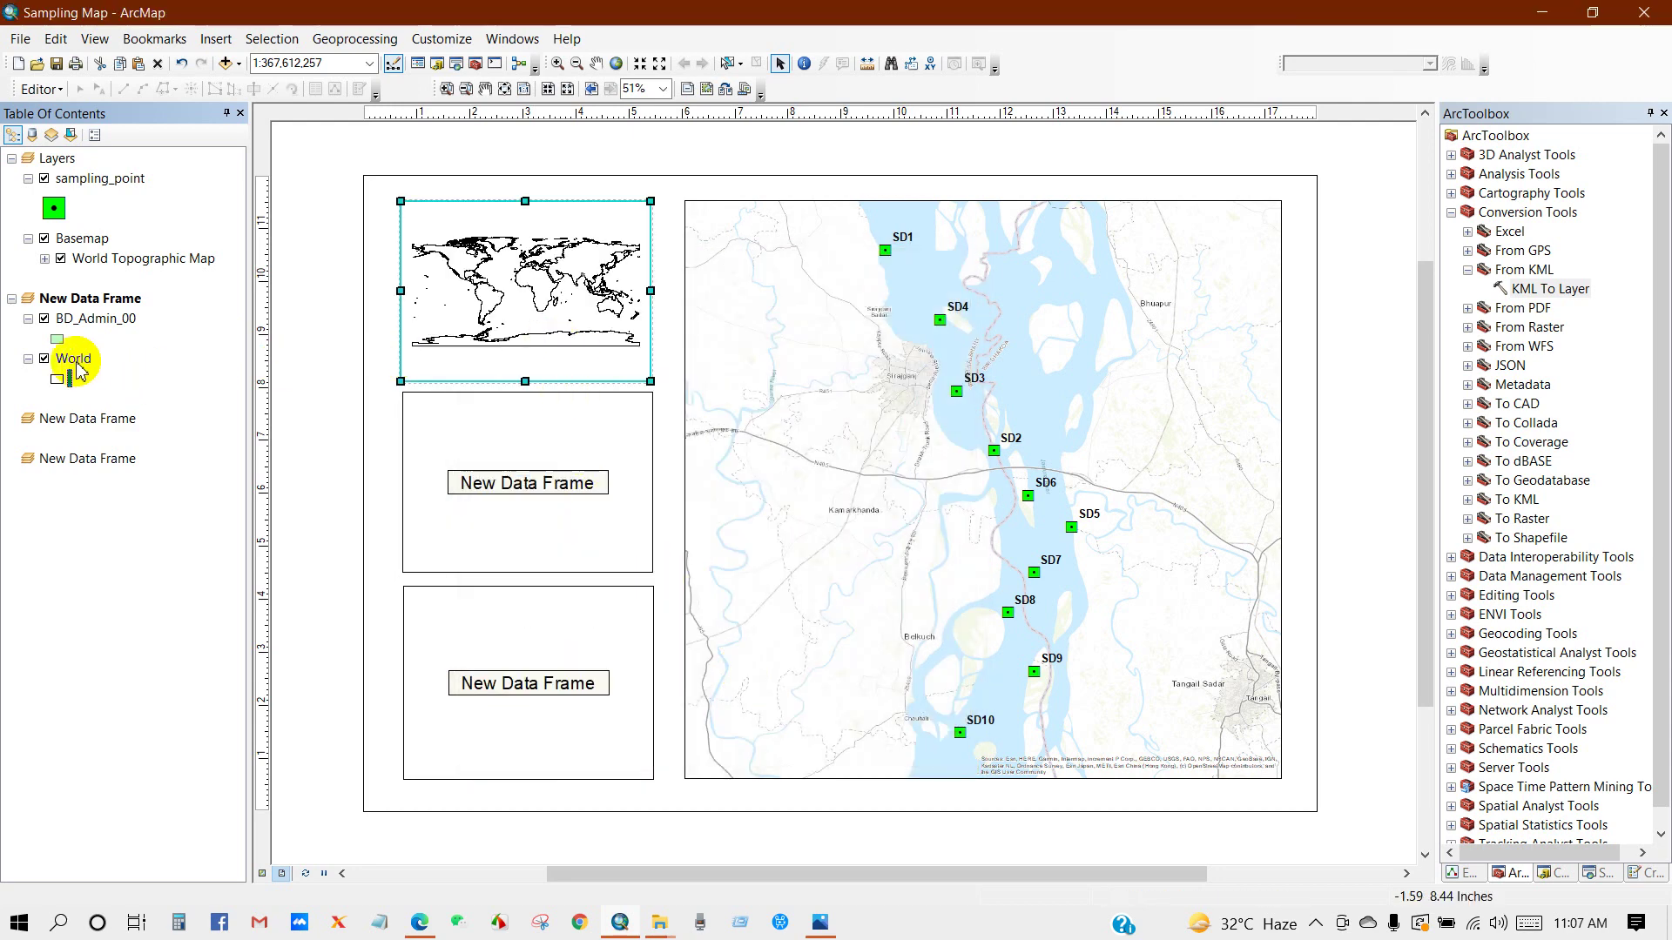
Symbolize BD_Admin_00 with red fill and a red outline of width 2
click(57, 340)
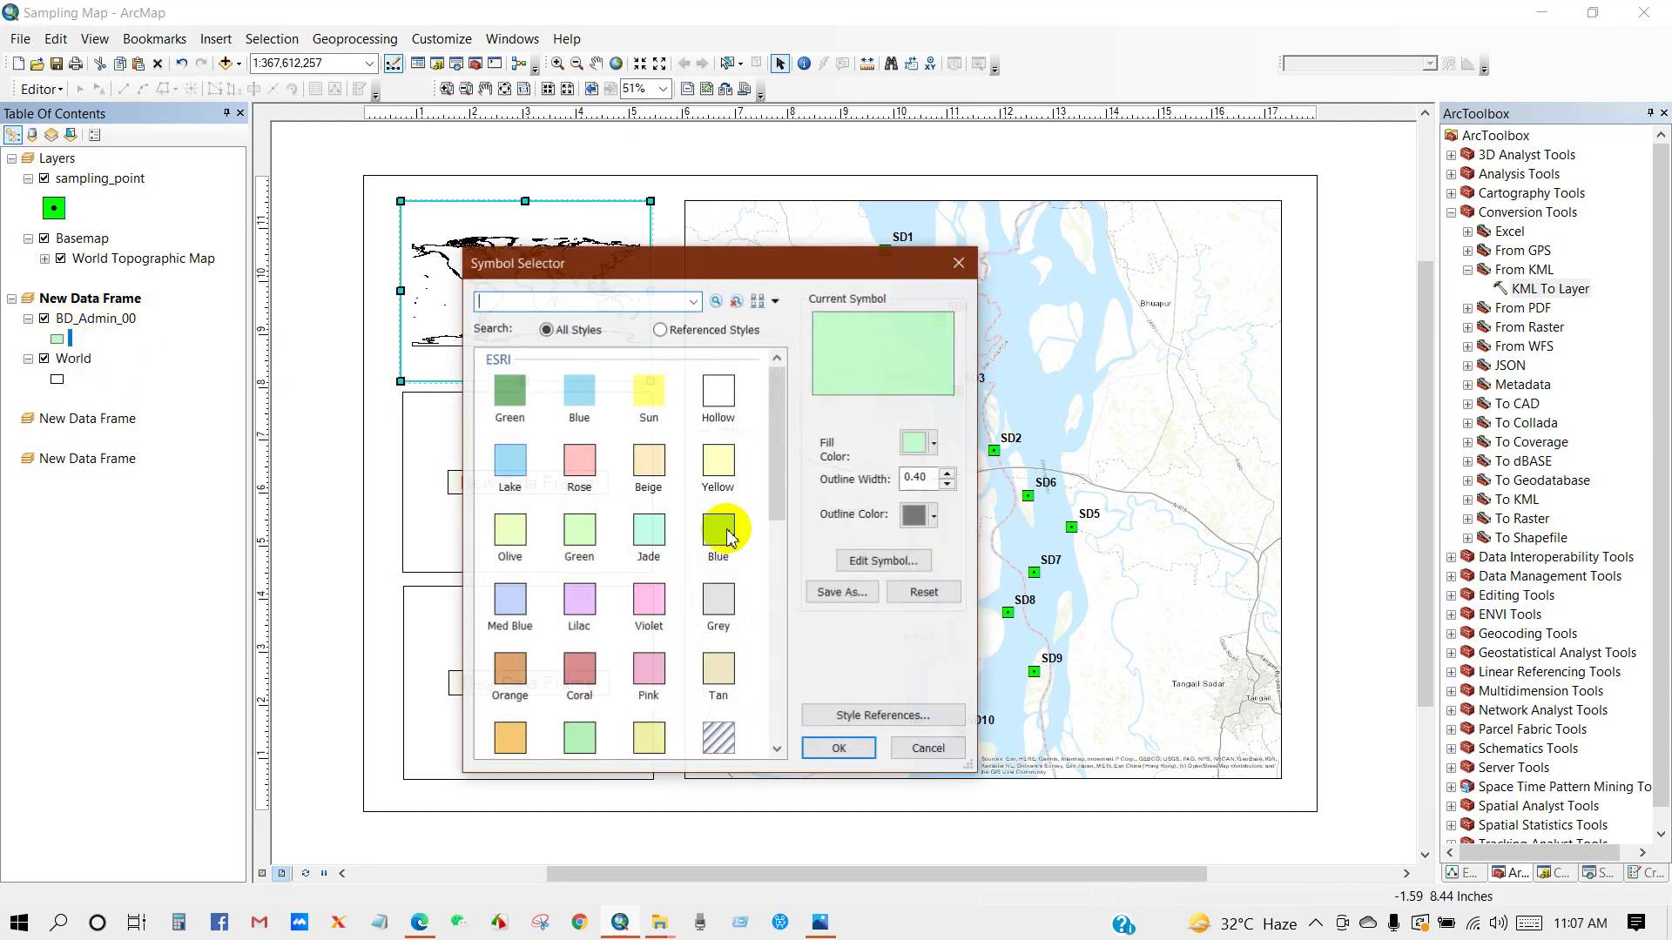
drag(931, 479, 899, 485)
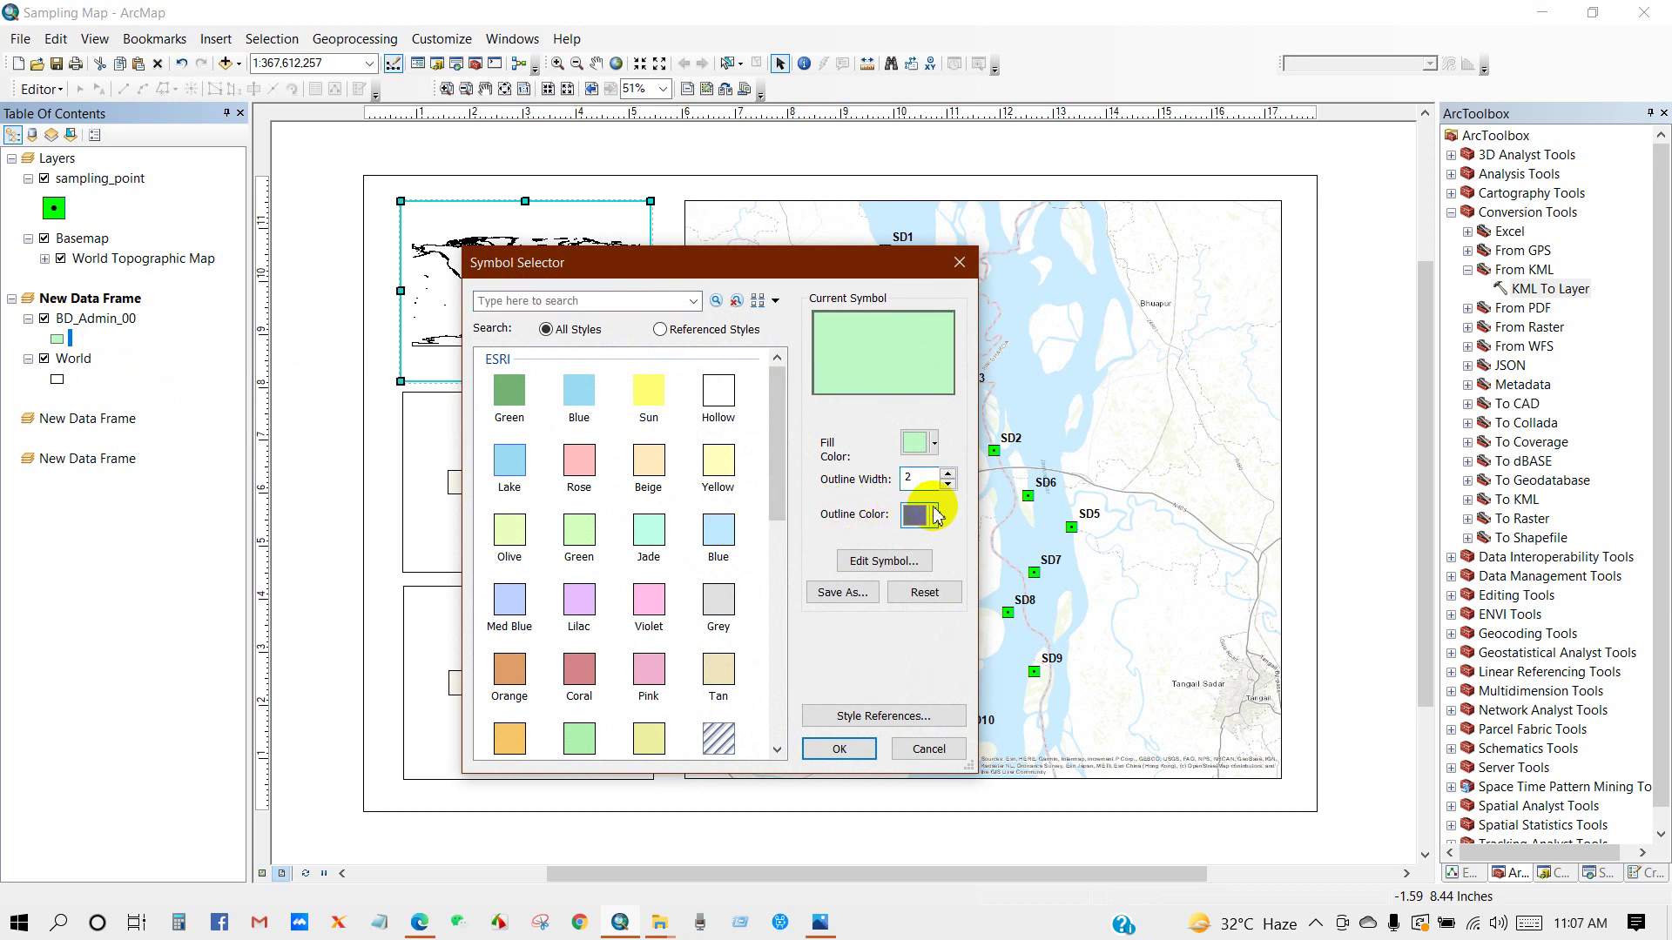
click(936, 518)
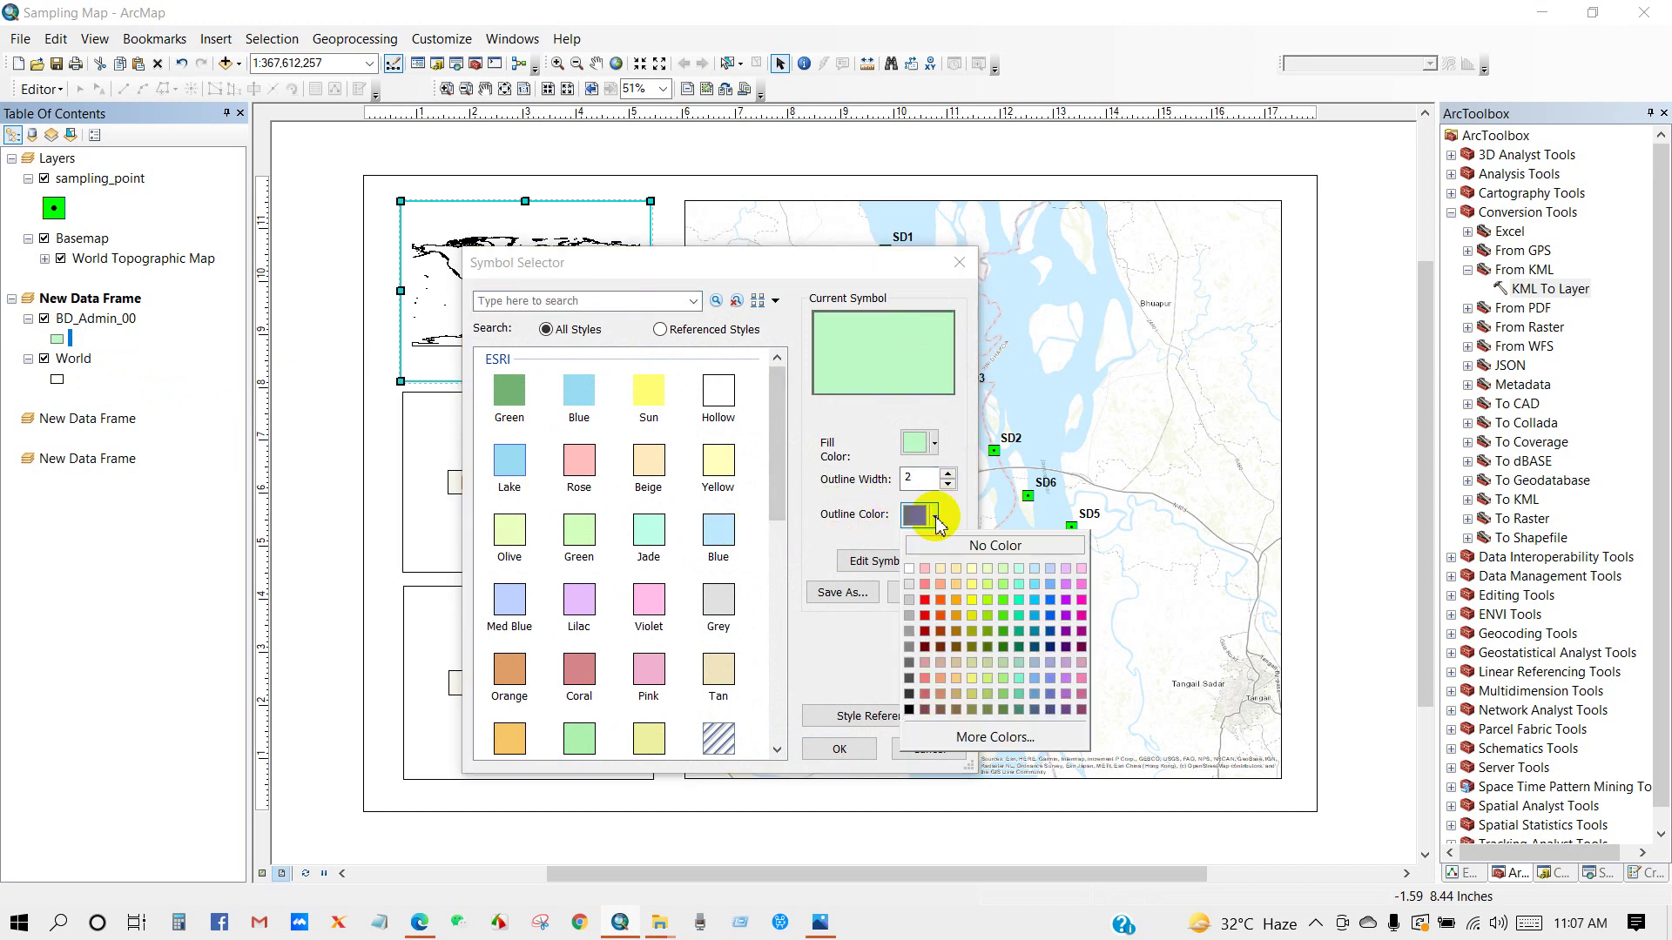
click(925, 600)
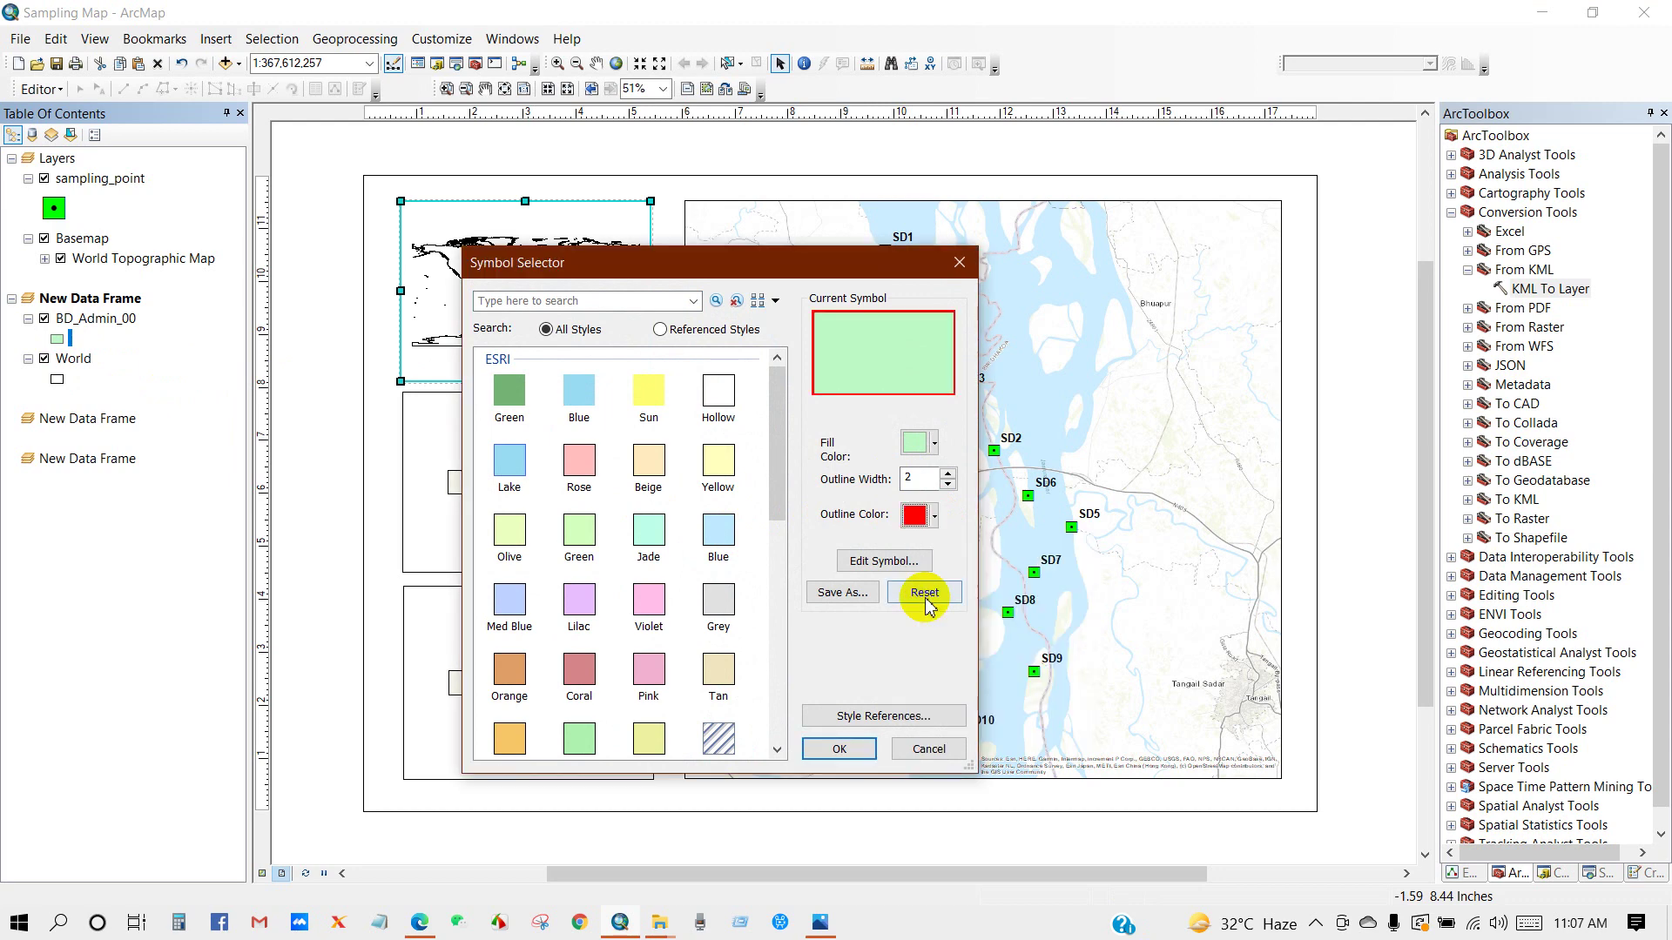
click(935, 446)
click(925, 527)
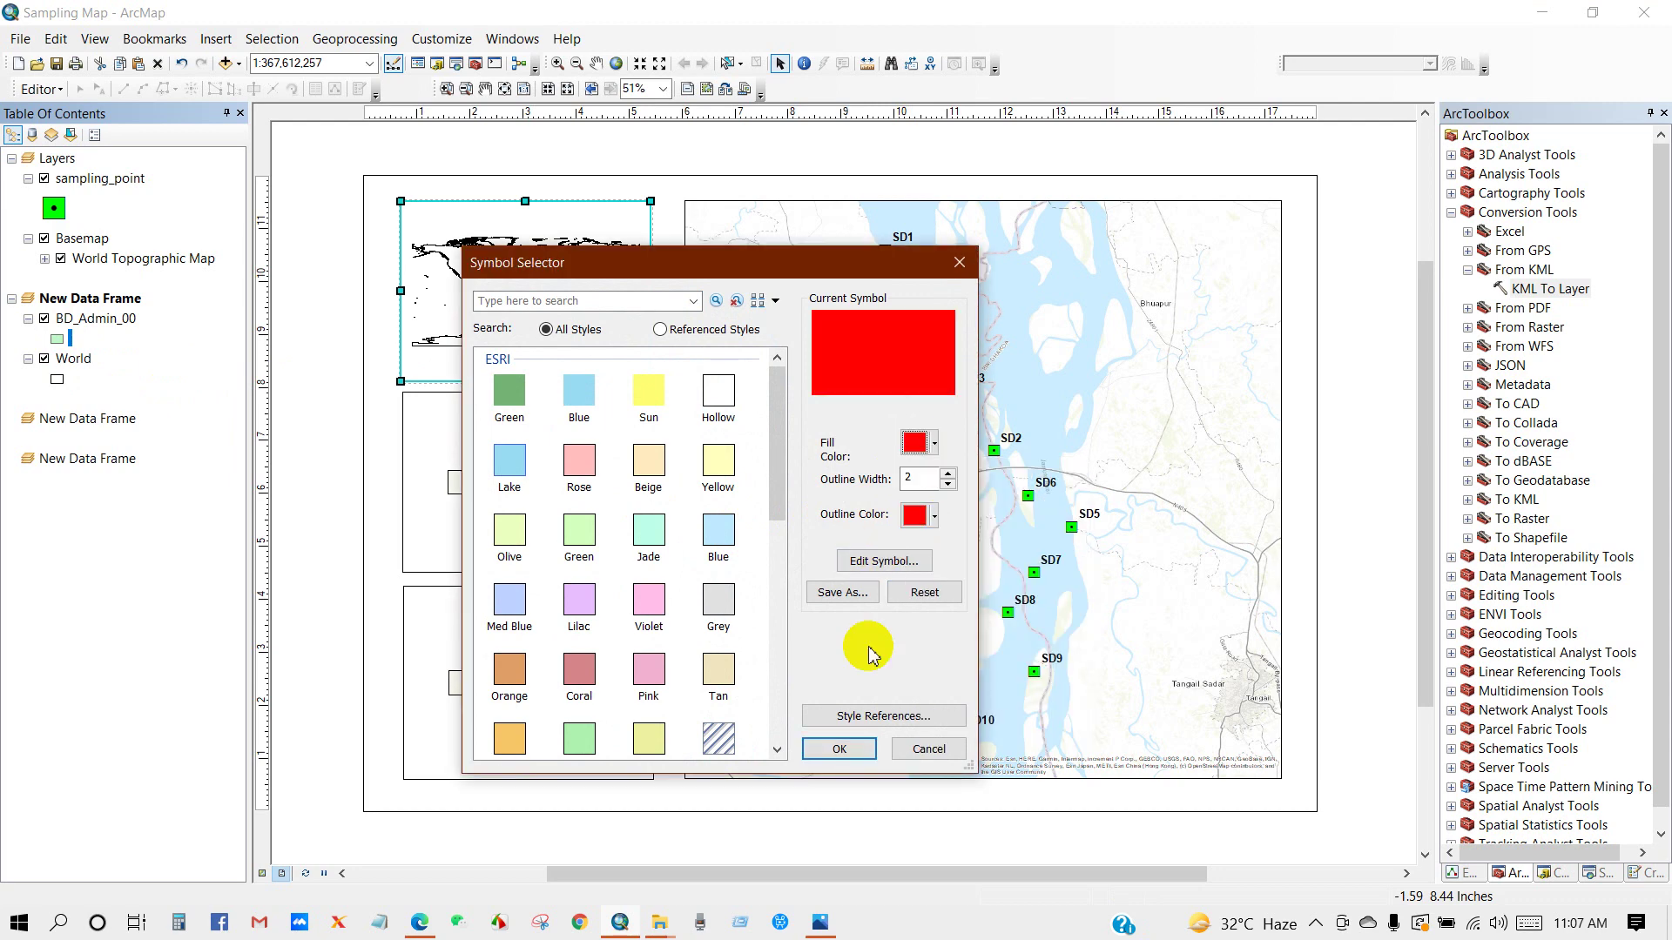
click(838, 750)
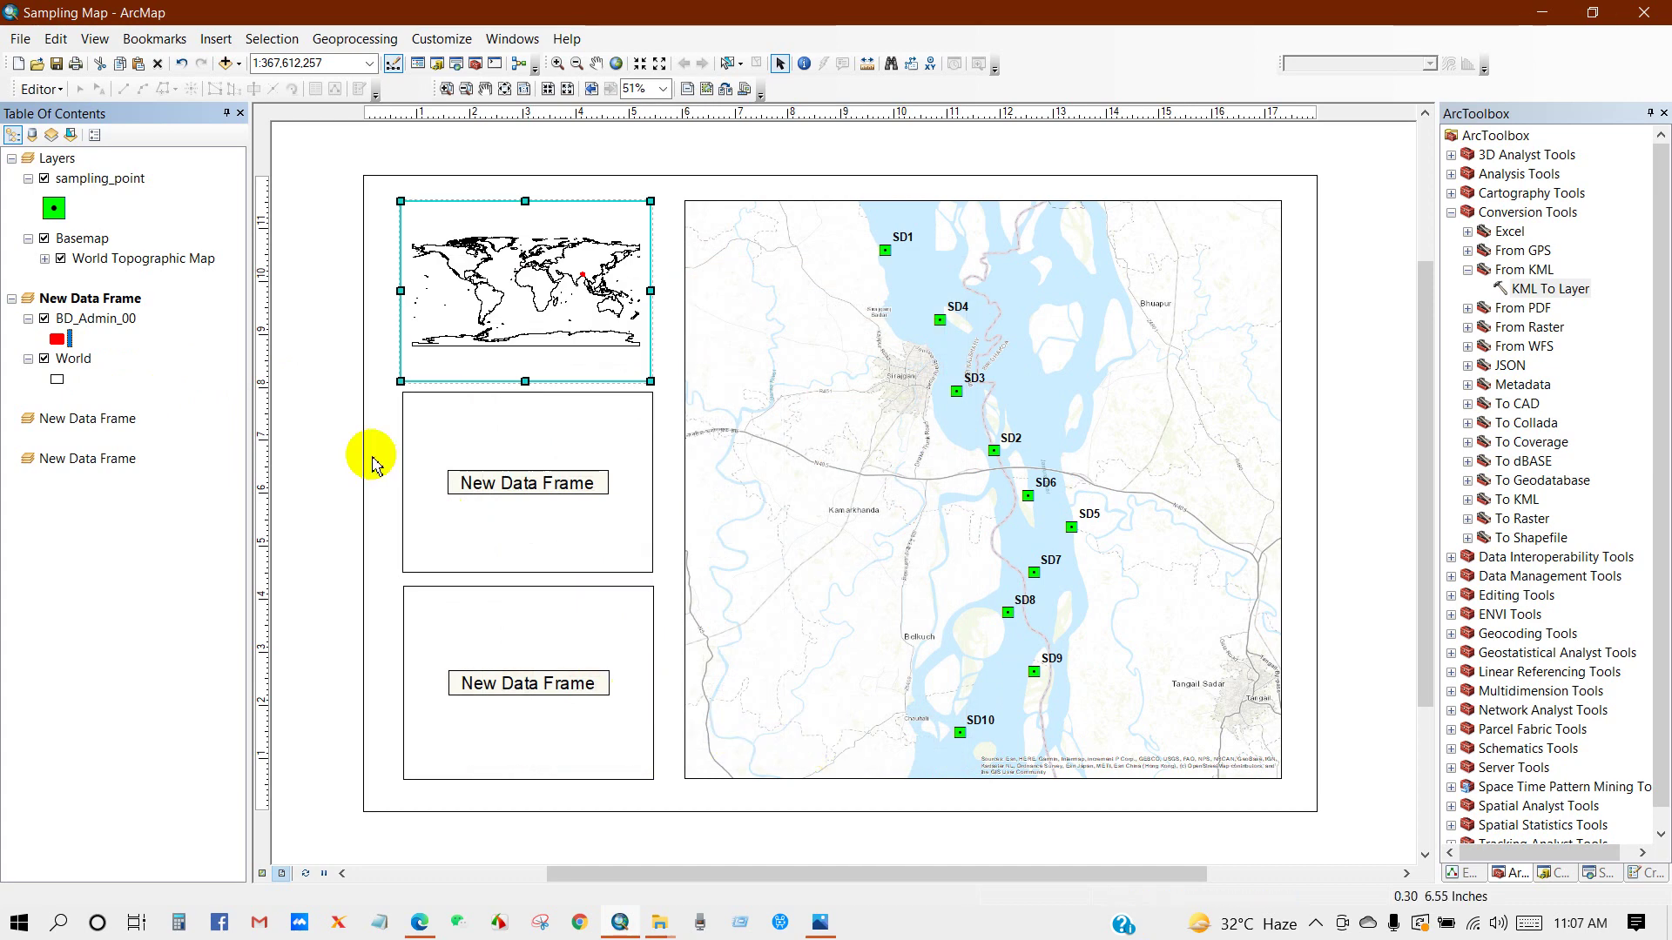
click(331, 416)
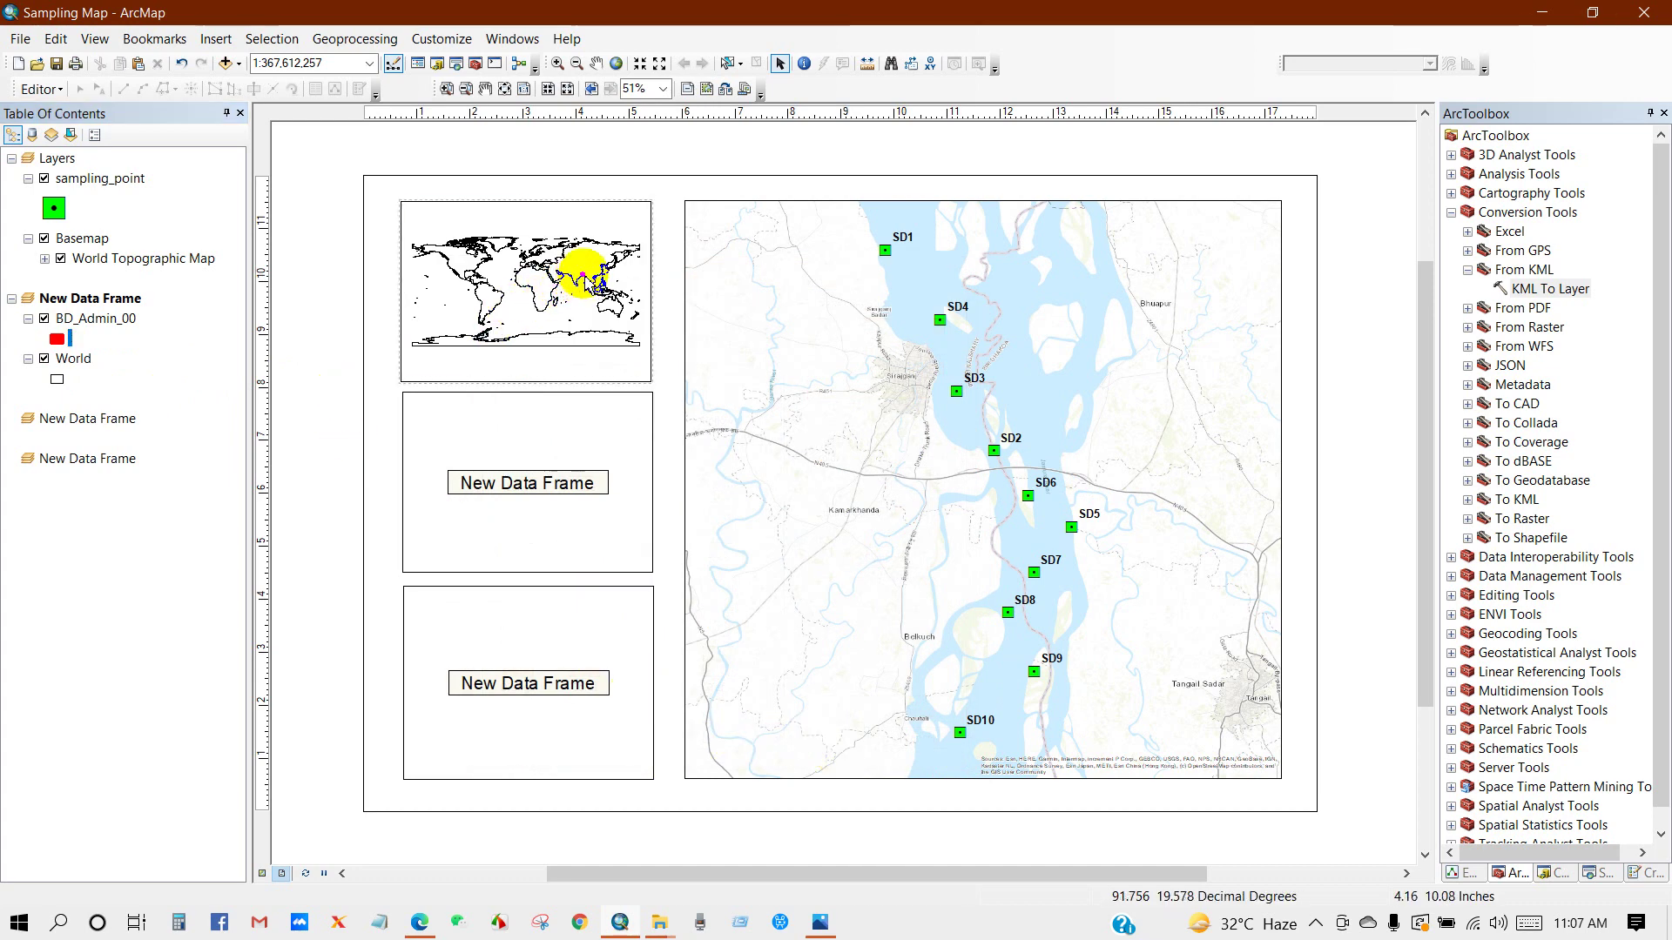
Add the Topographic basemap beneath the World outlines in the world inset frame
click(504, 362)
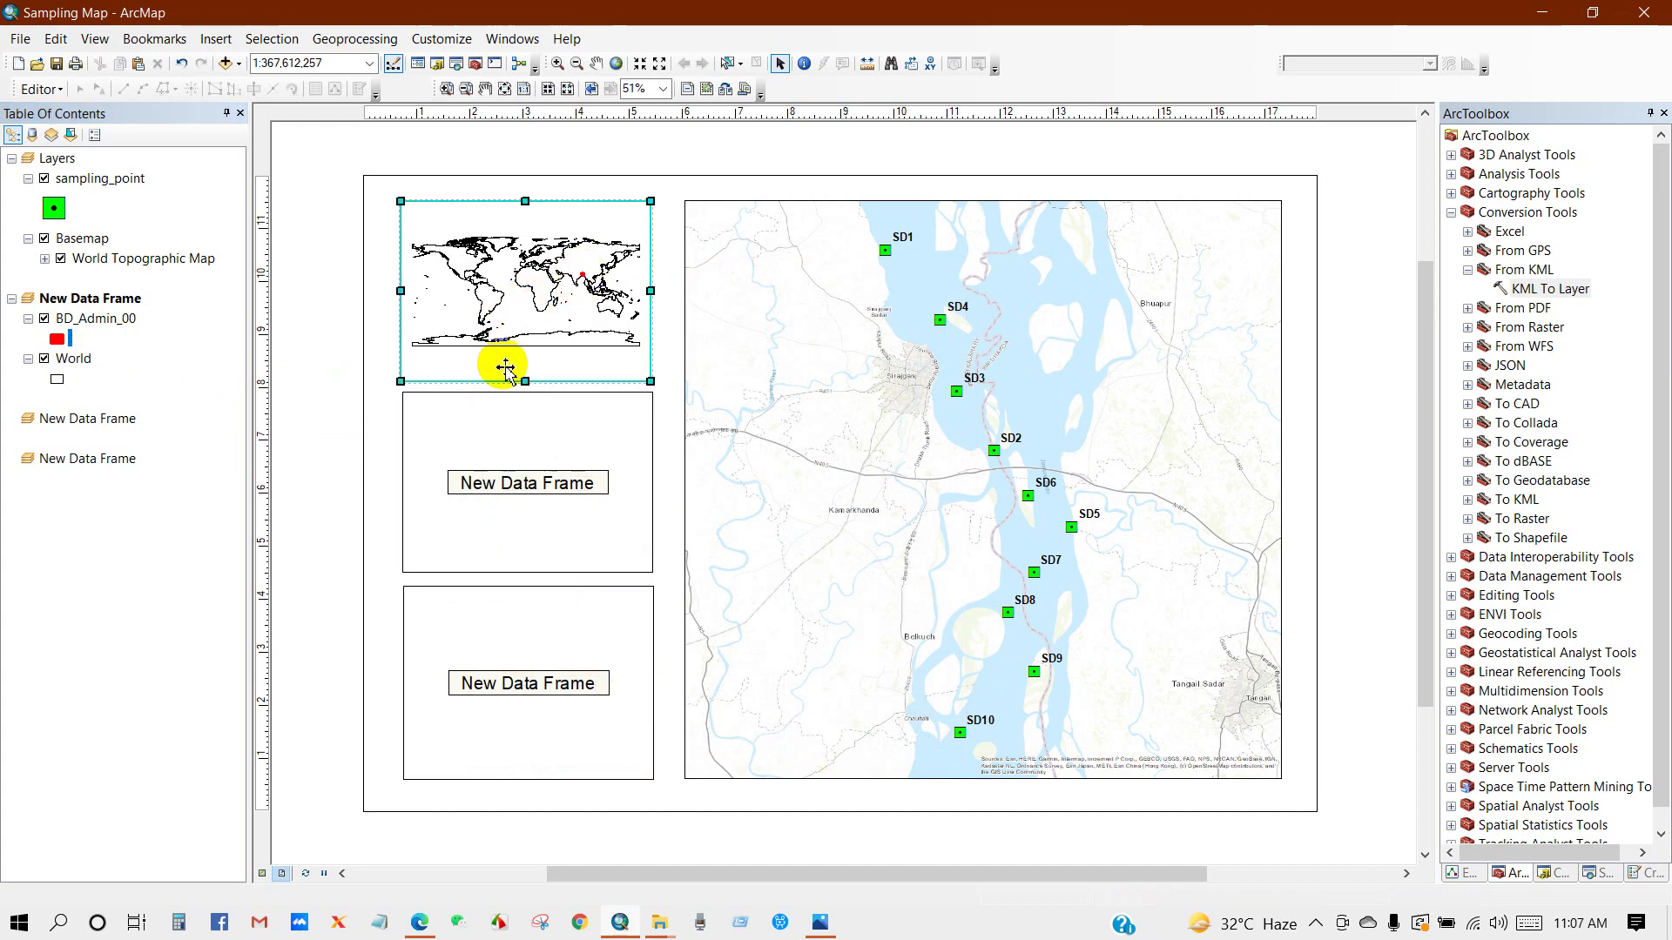
click(237, 64)
click(277, 110)
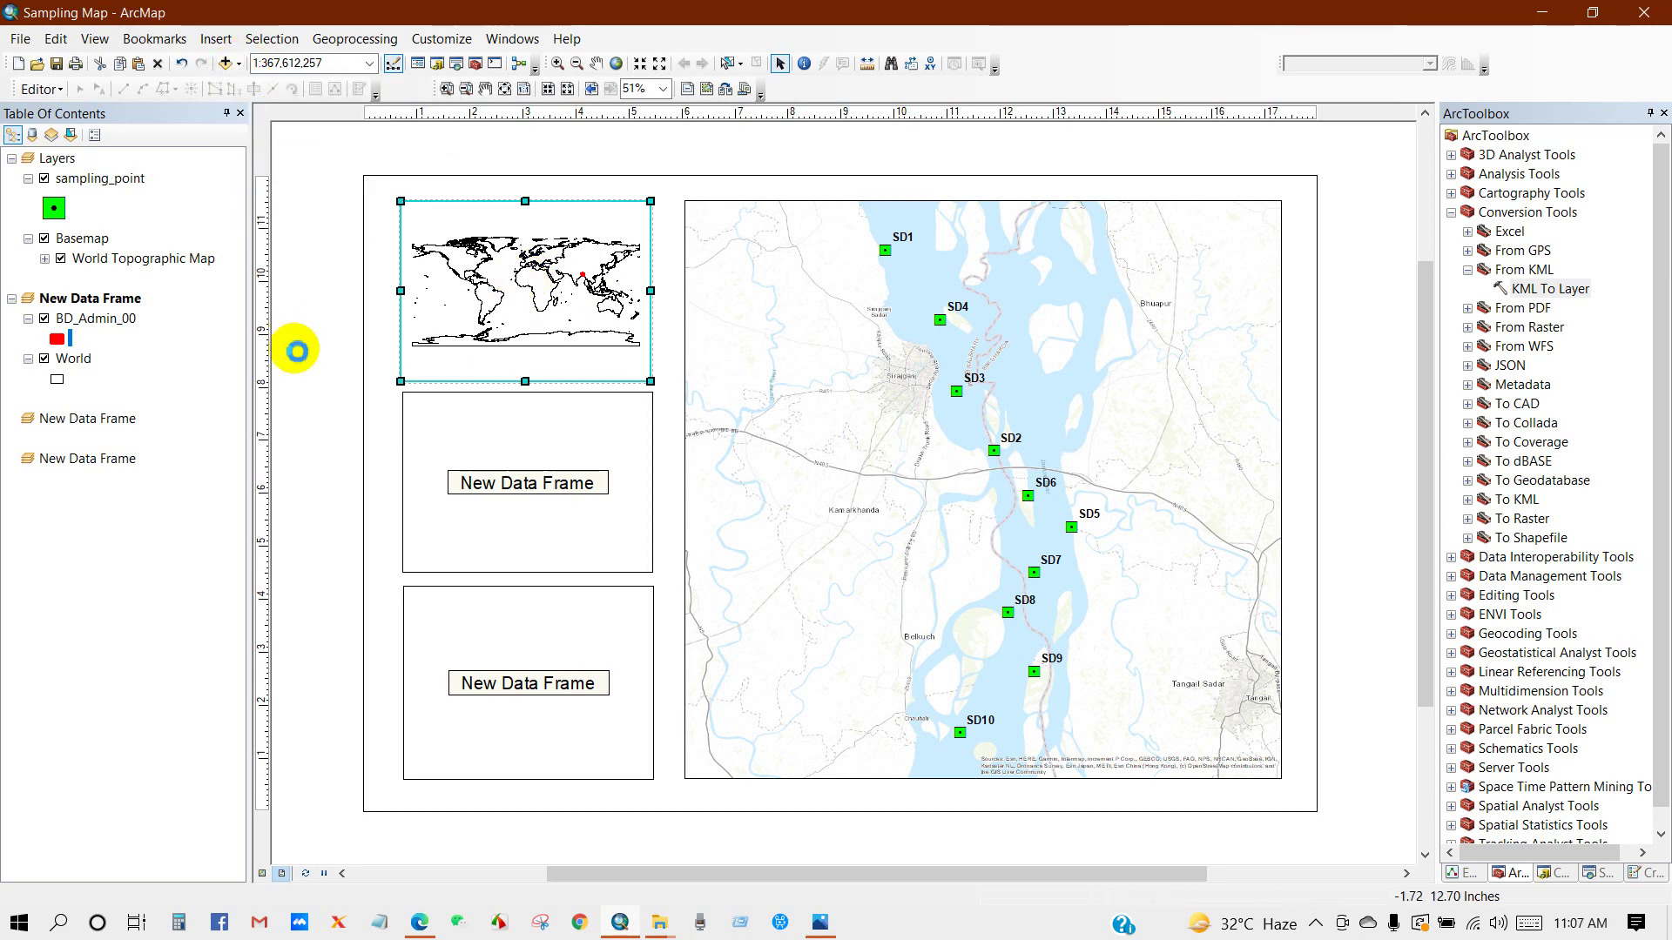
click(502, 523)
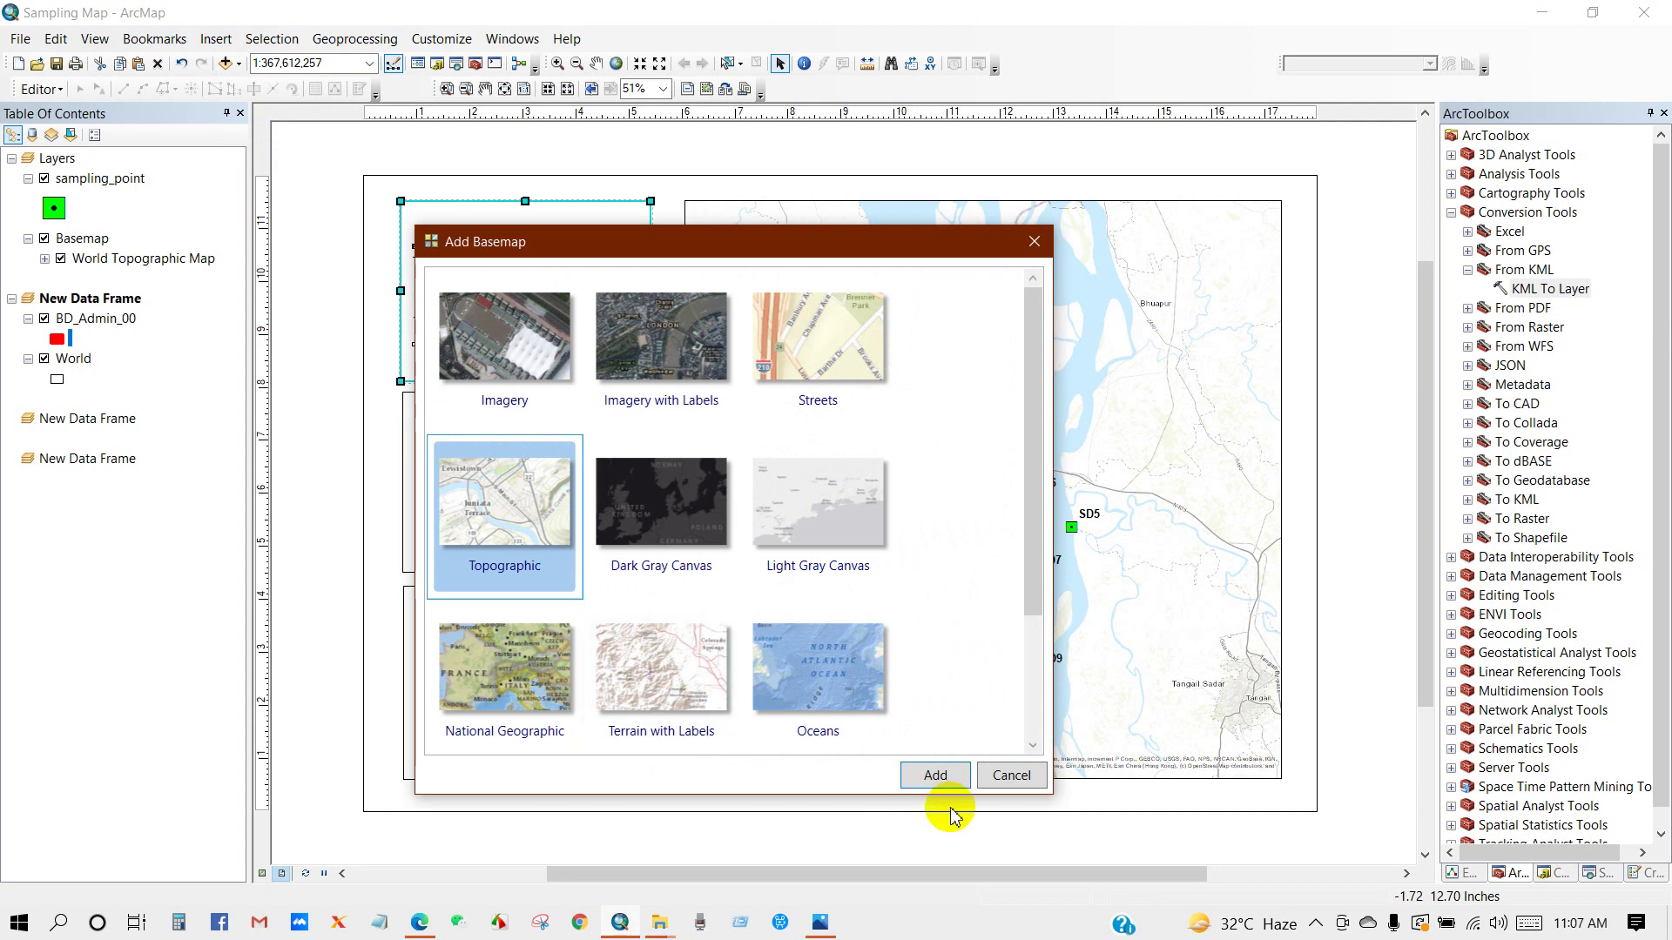
click(934, 775)
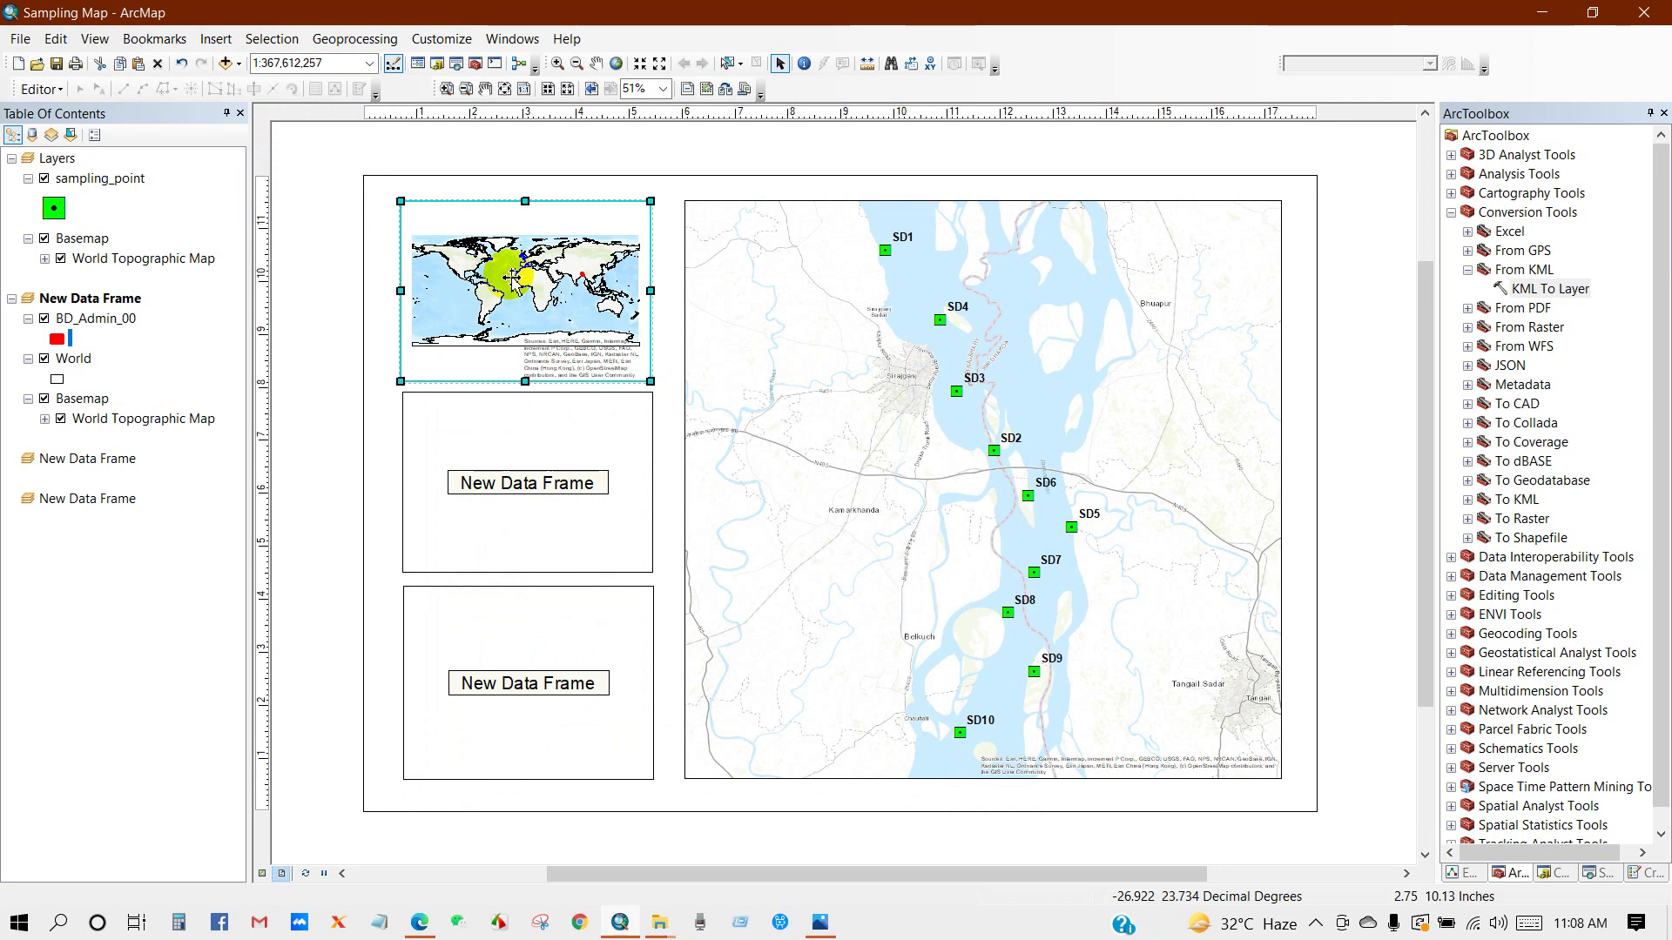
right_click(1096, 77)
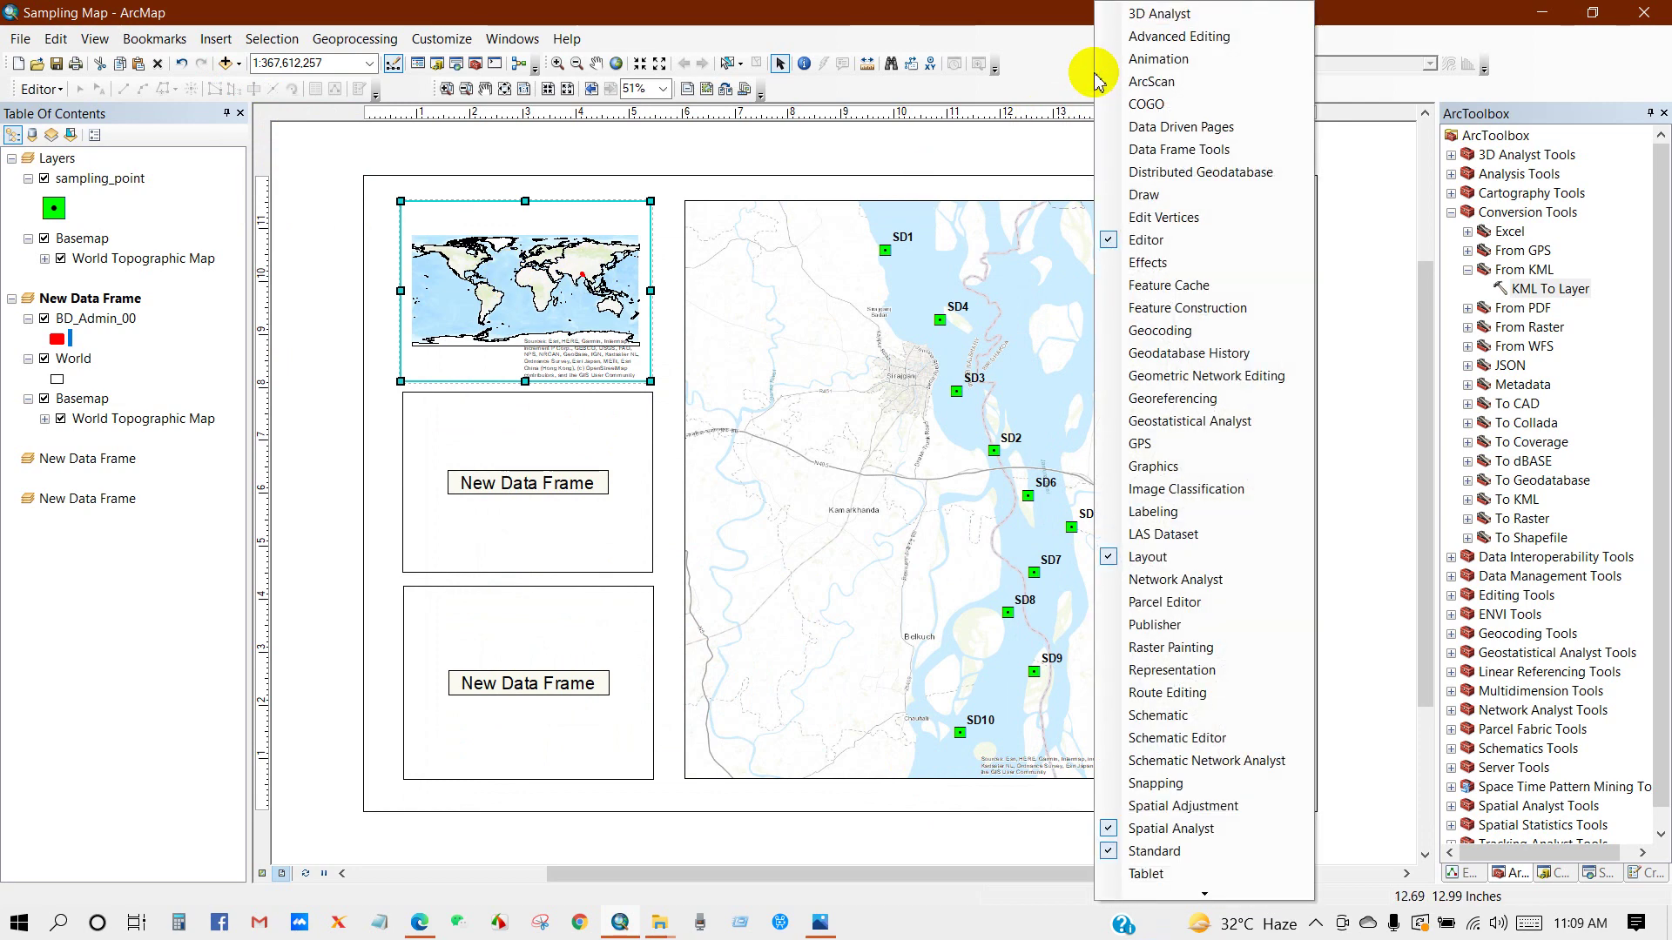
Enable the Draw toolbar and draw a rectangle around Bangladesh on the world inset
click(1148, 198)
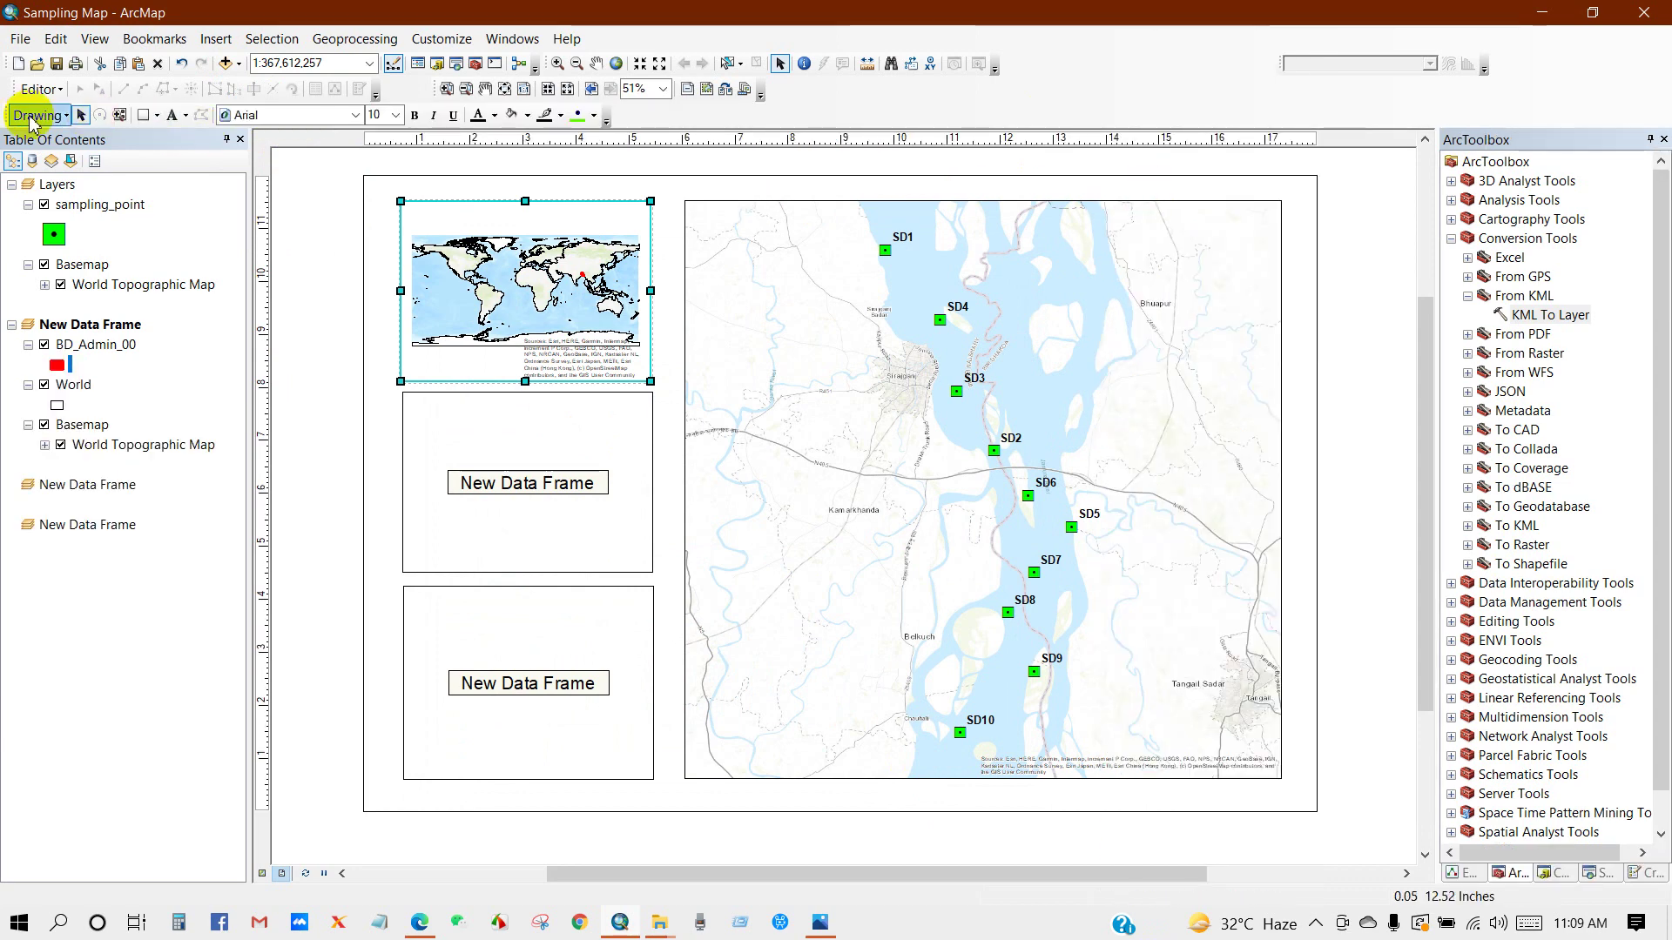
mouse_move(52, 116)
mouse_down()
mouse_move(623, 111)
mouse_move(786, 89)
mouse_up()
click(931, 88)
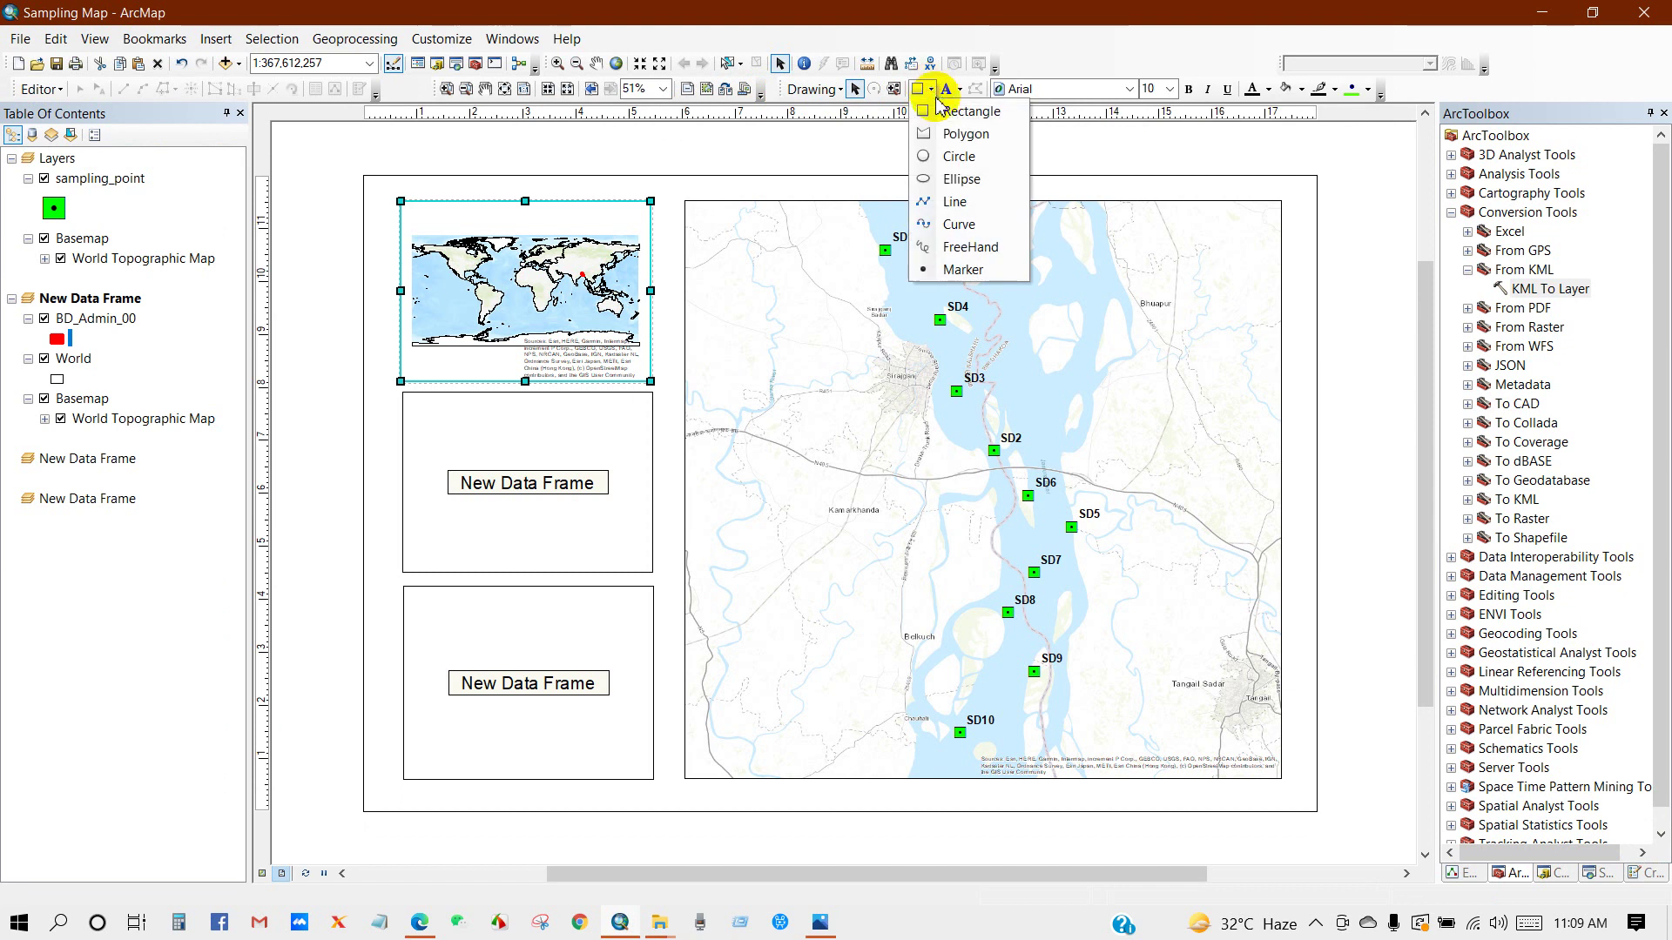
click(949, 109)
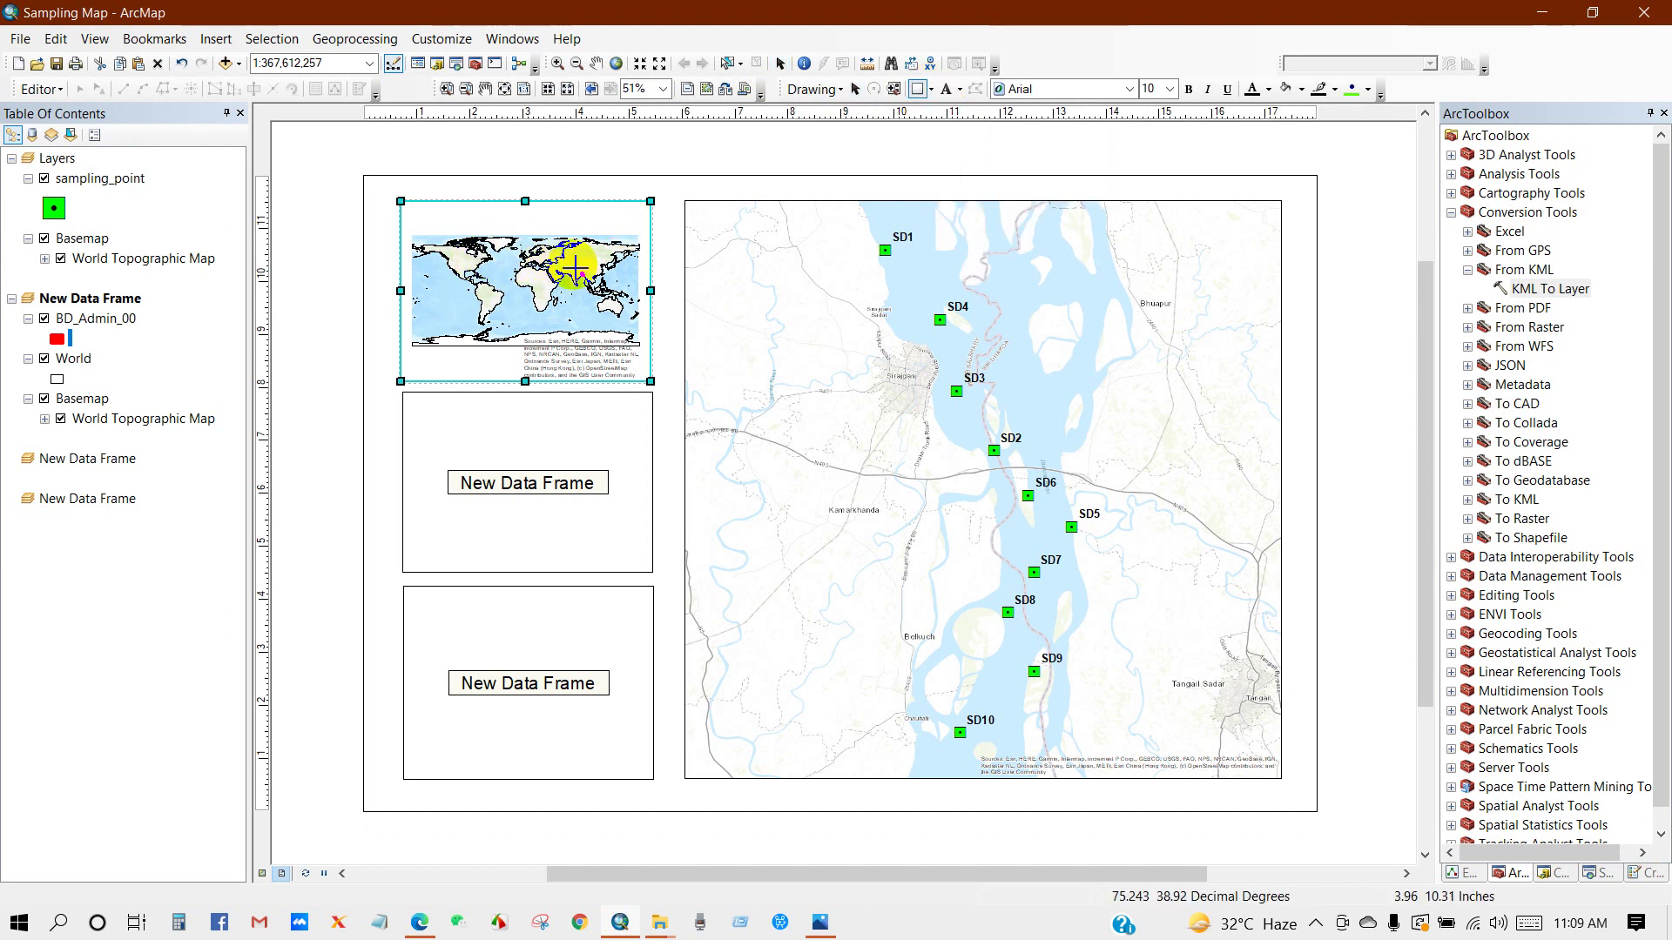
drag(573, 266, 597, 285)
Give the rectangle No Color fill and a red outline
right_click(585, 286)
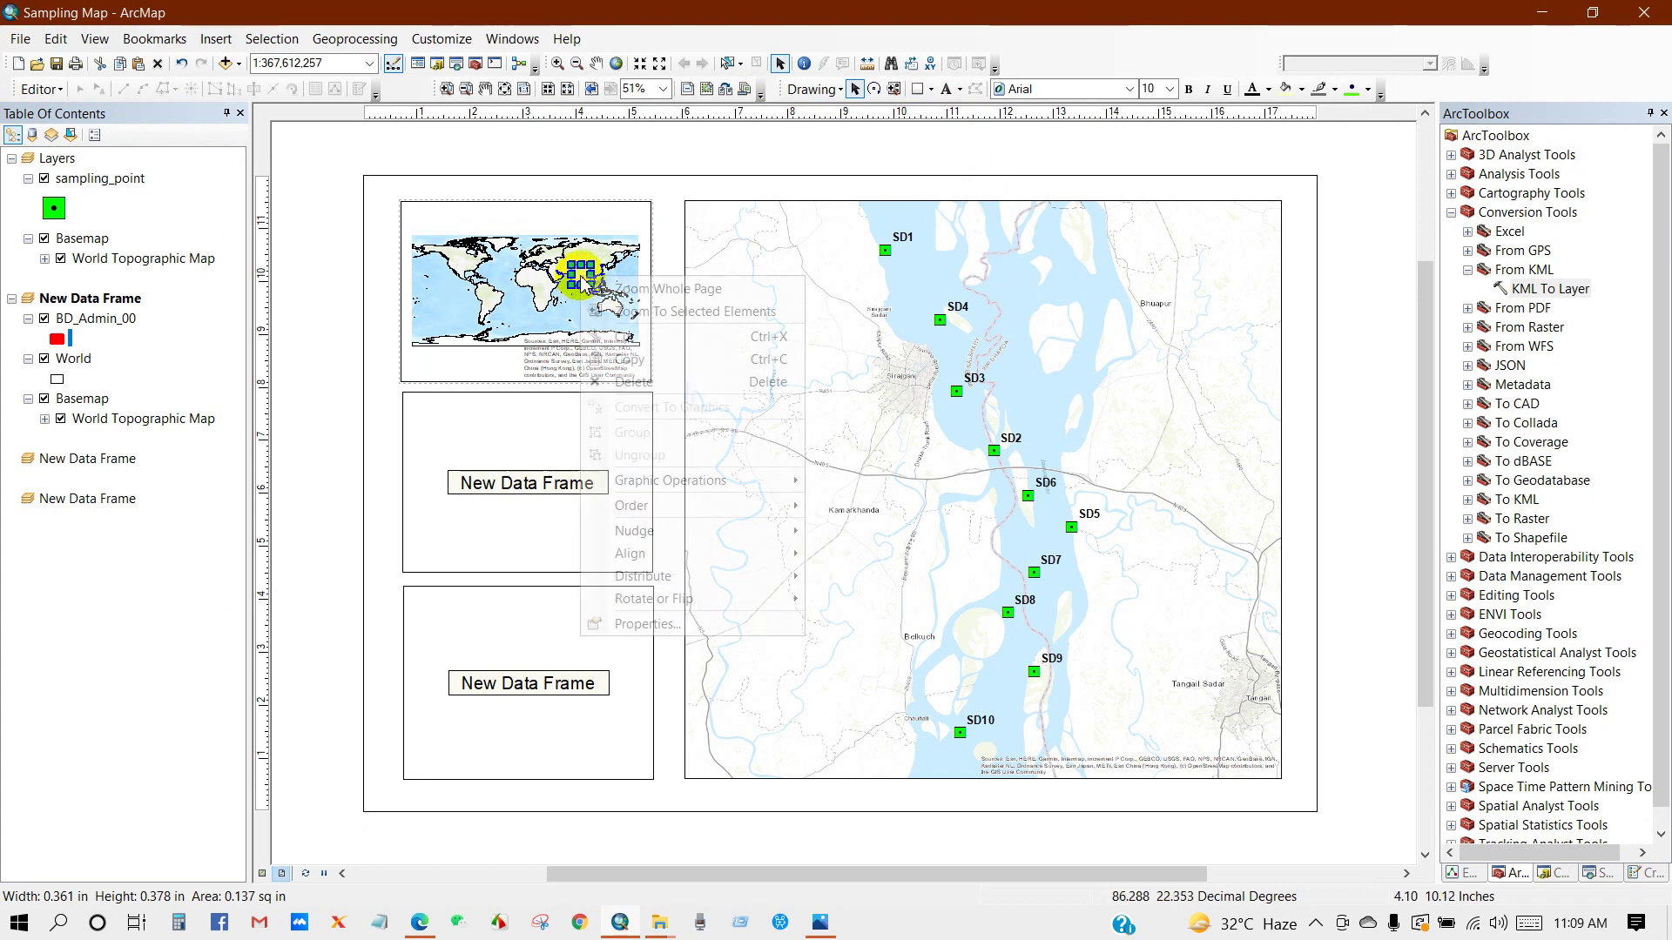
click(645, 626)
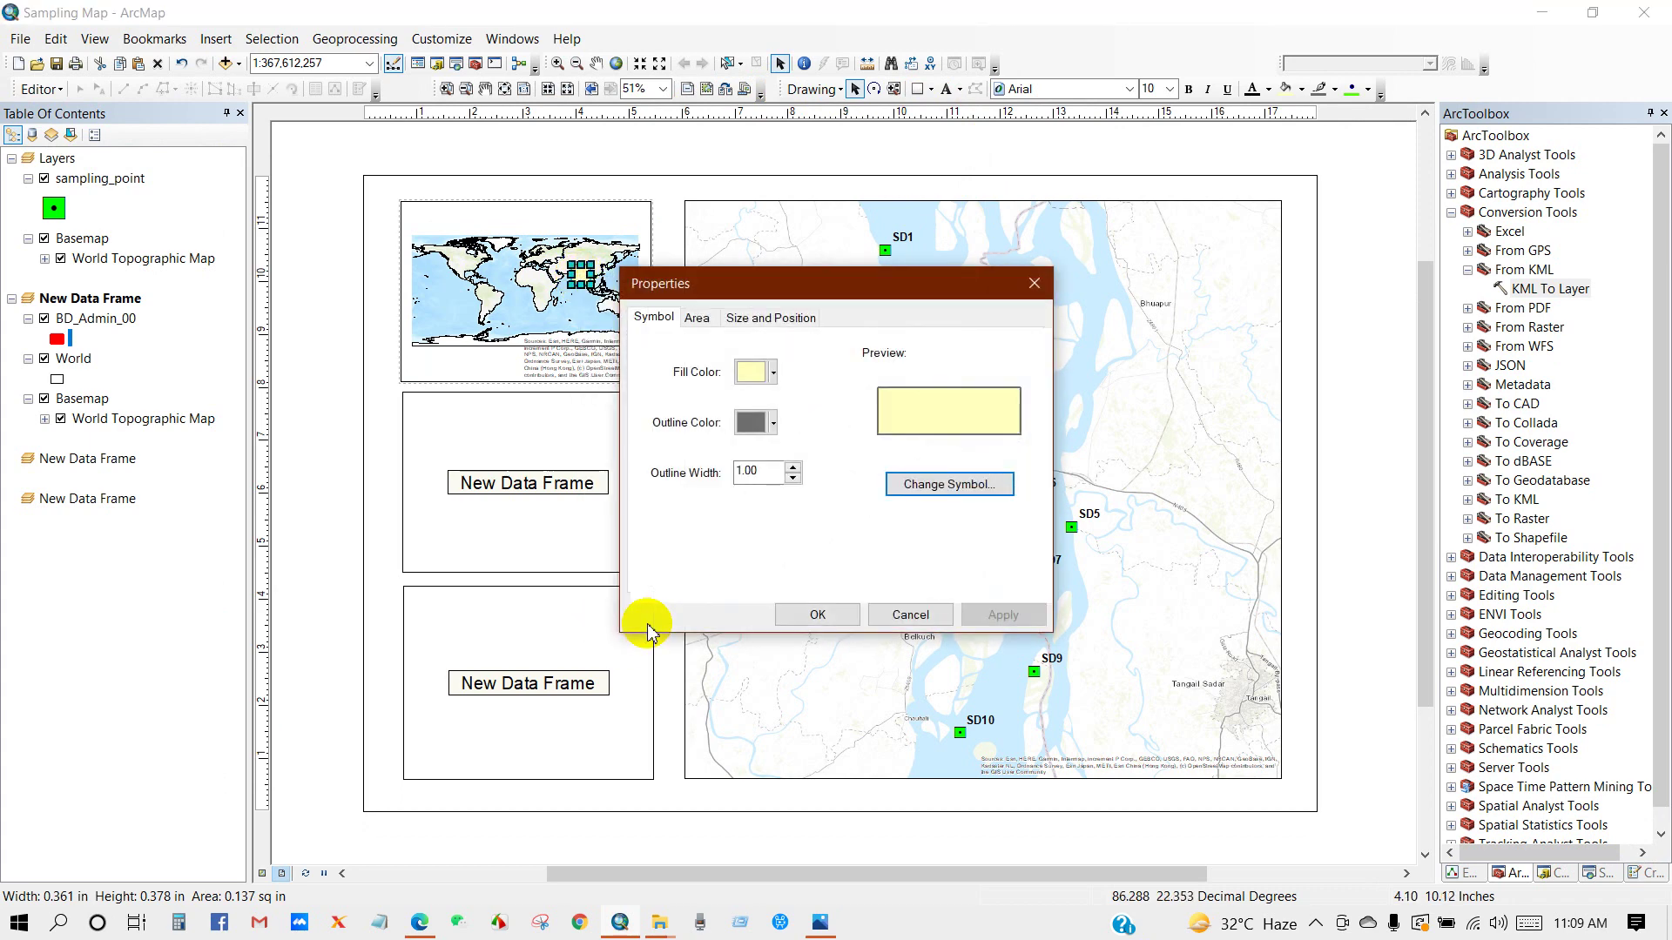
click(774, 374)
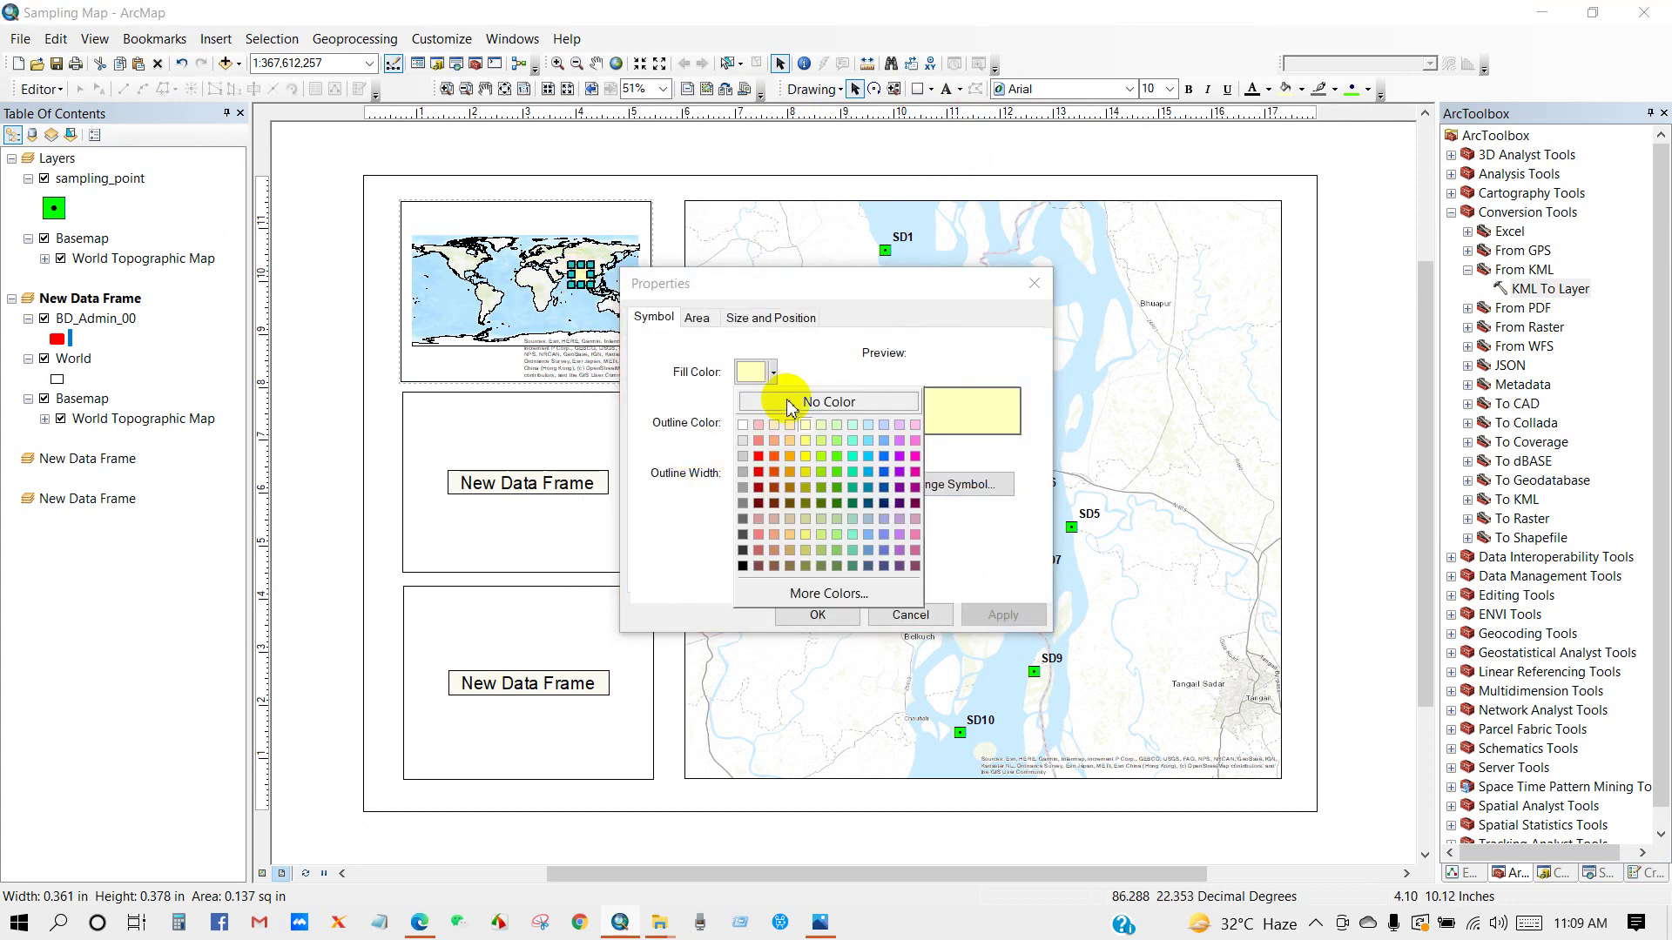
click(790, 403)
click(774, 424)
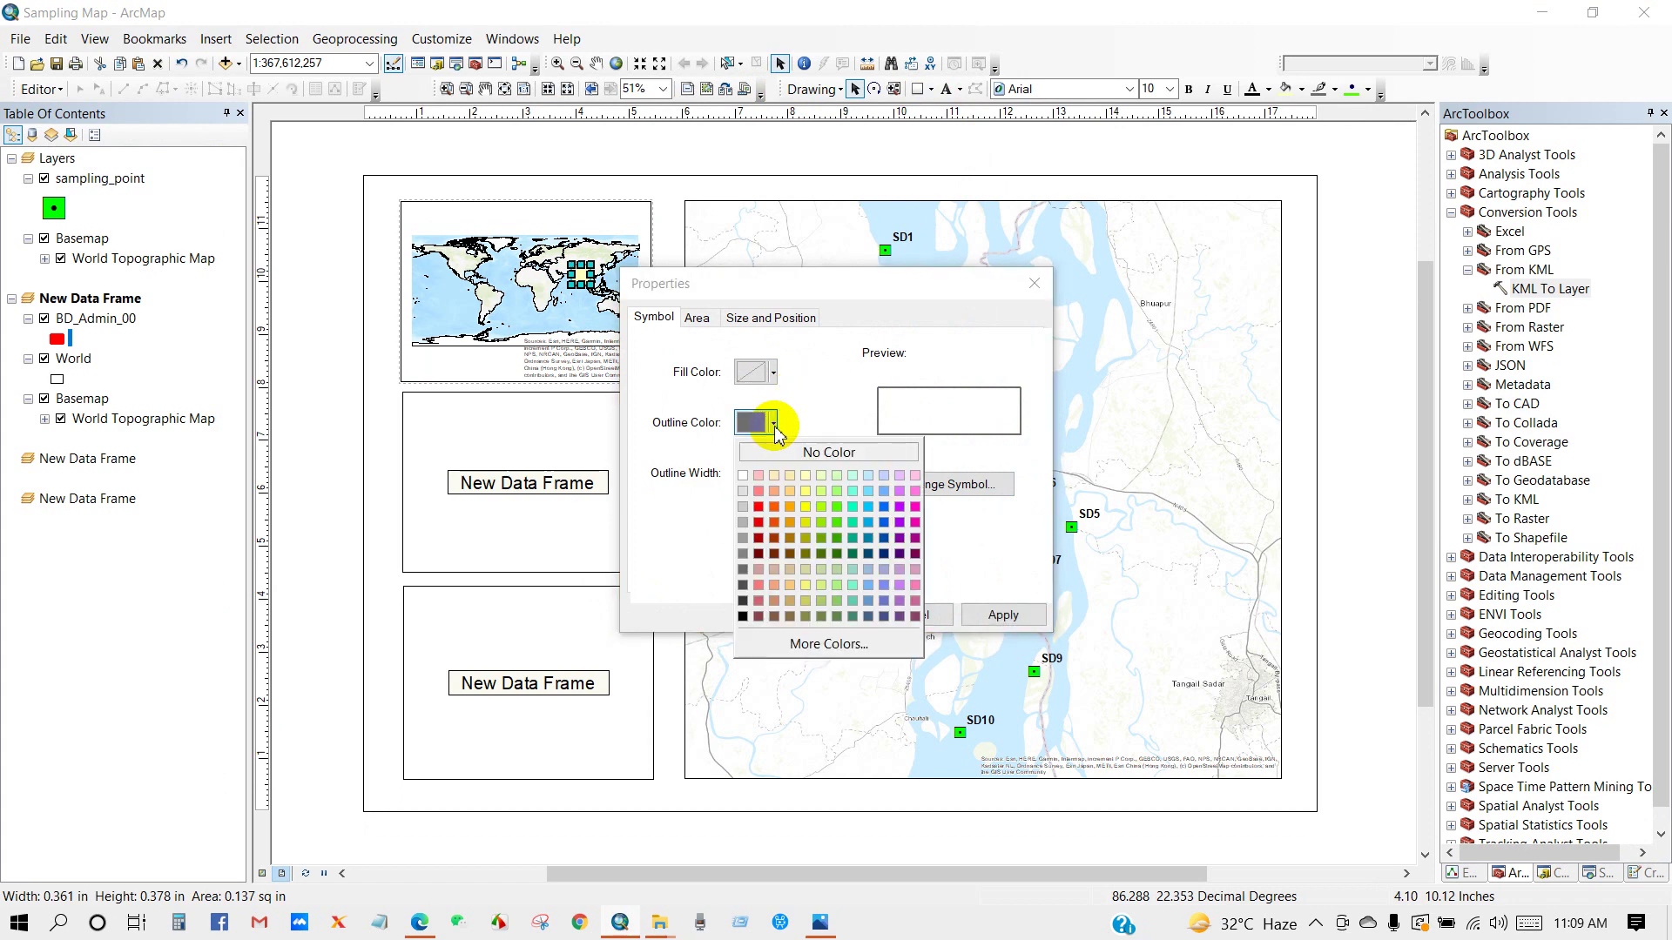
click(761, 515)
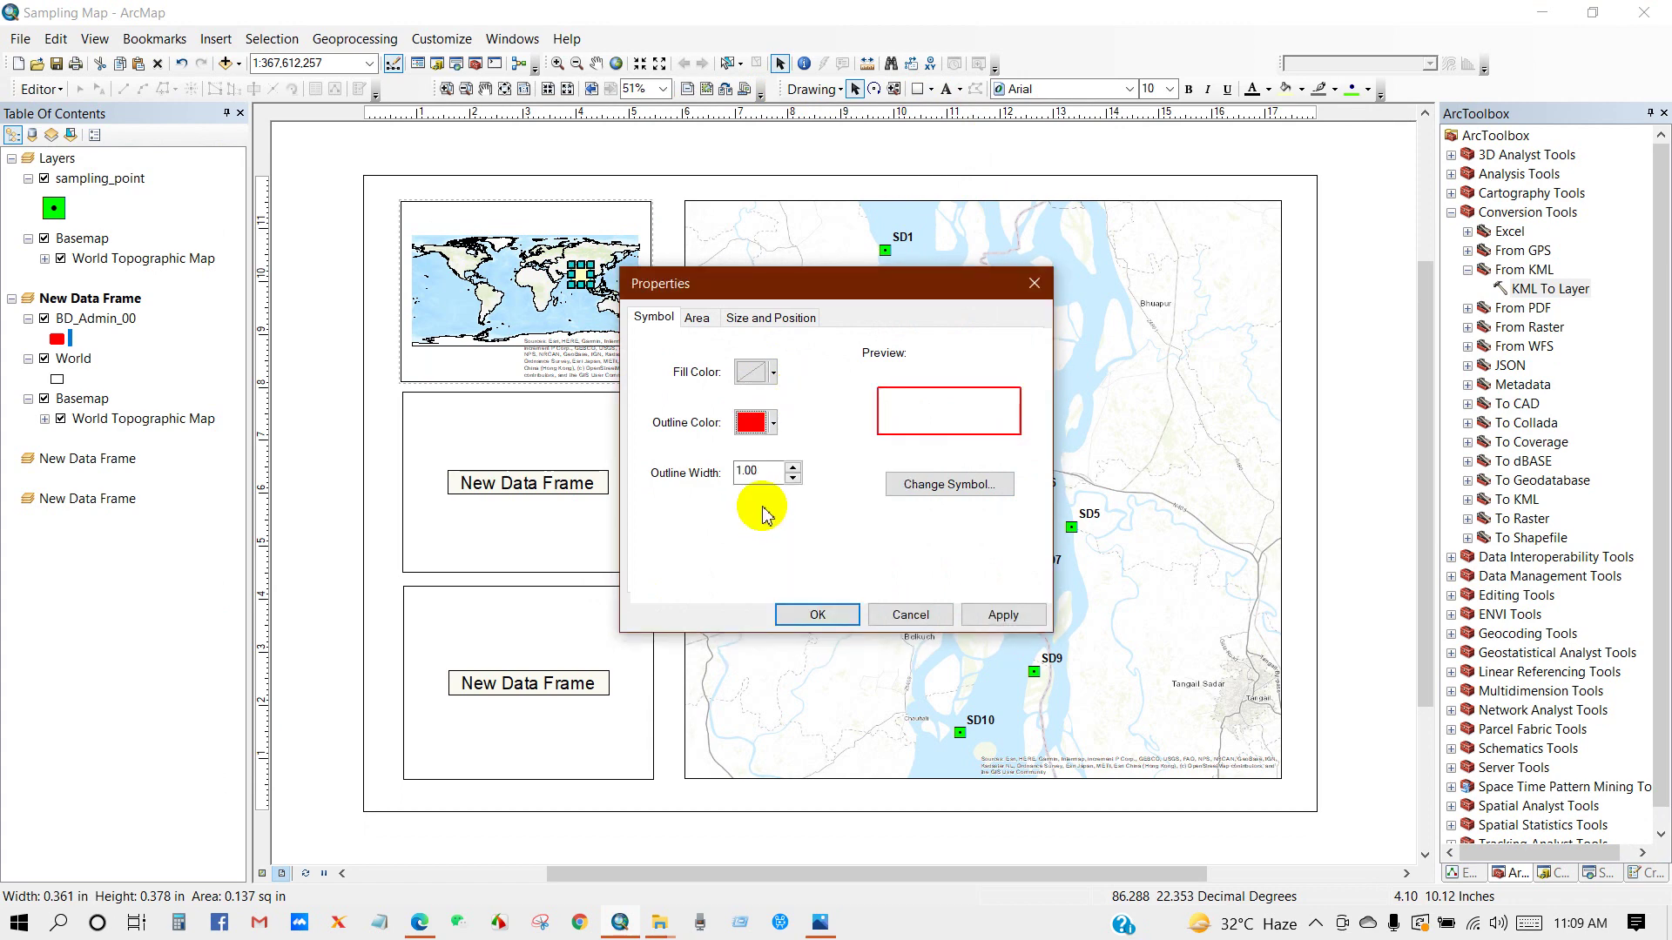
click(819, 616)
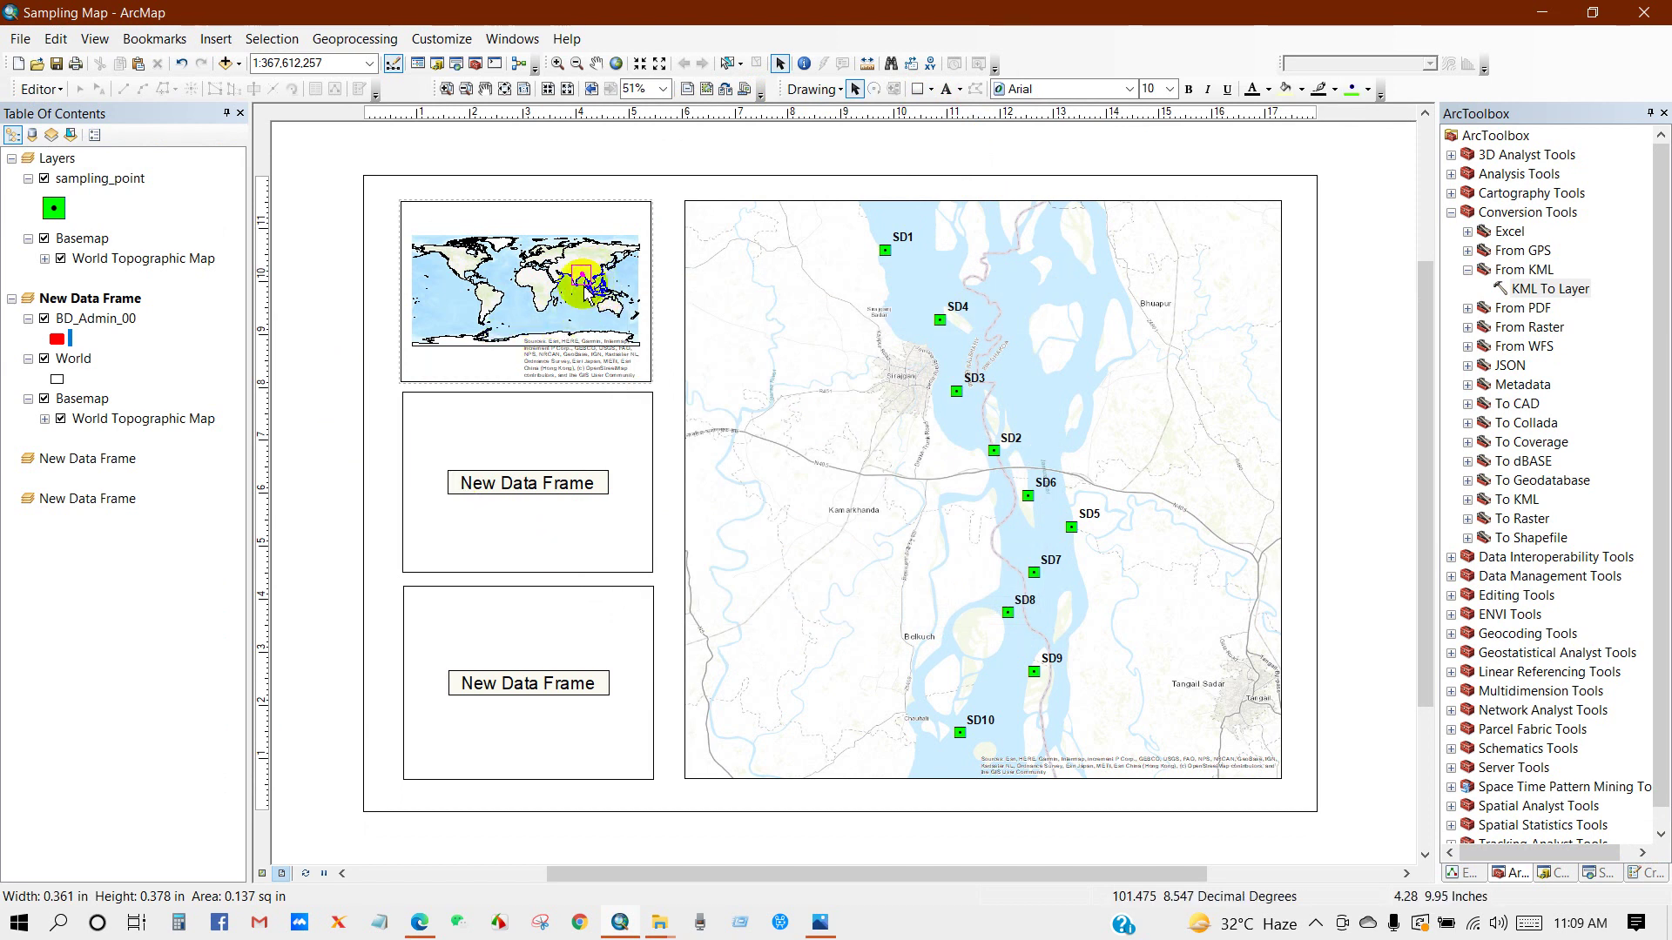
click(581, 277)
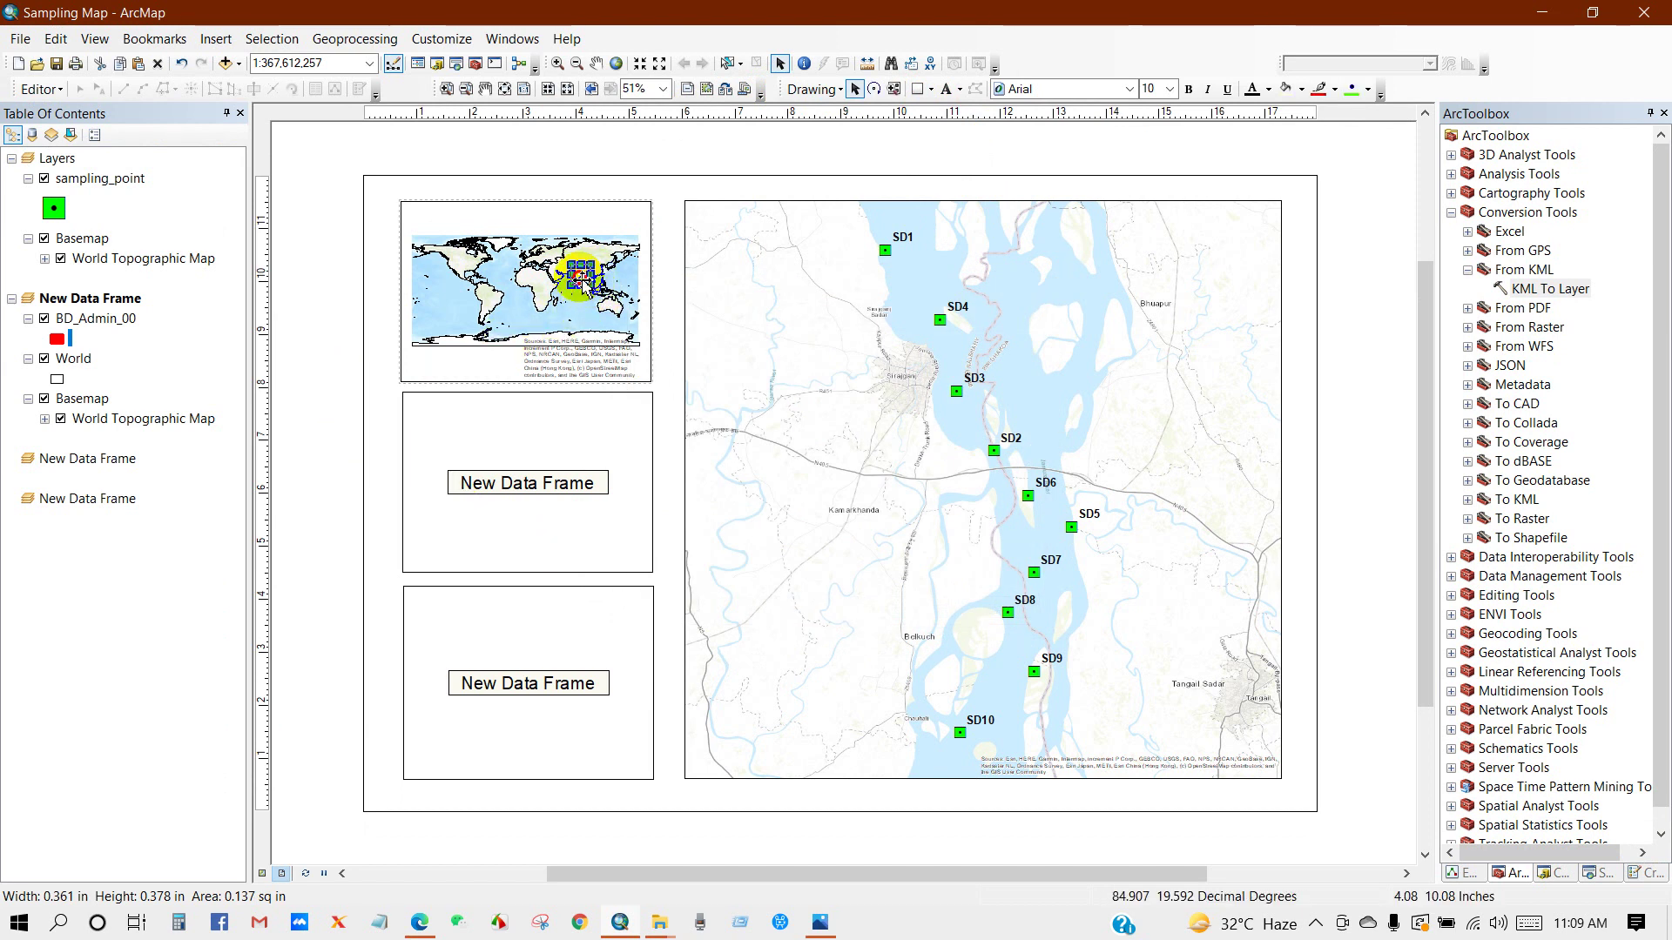
click(341, 356)
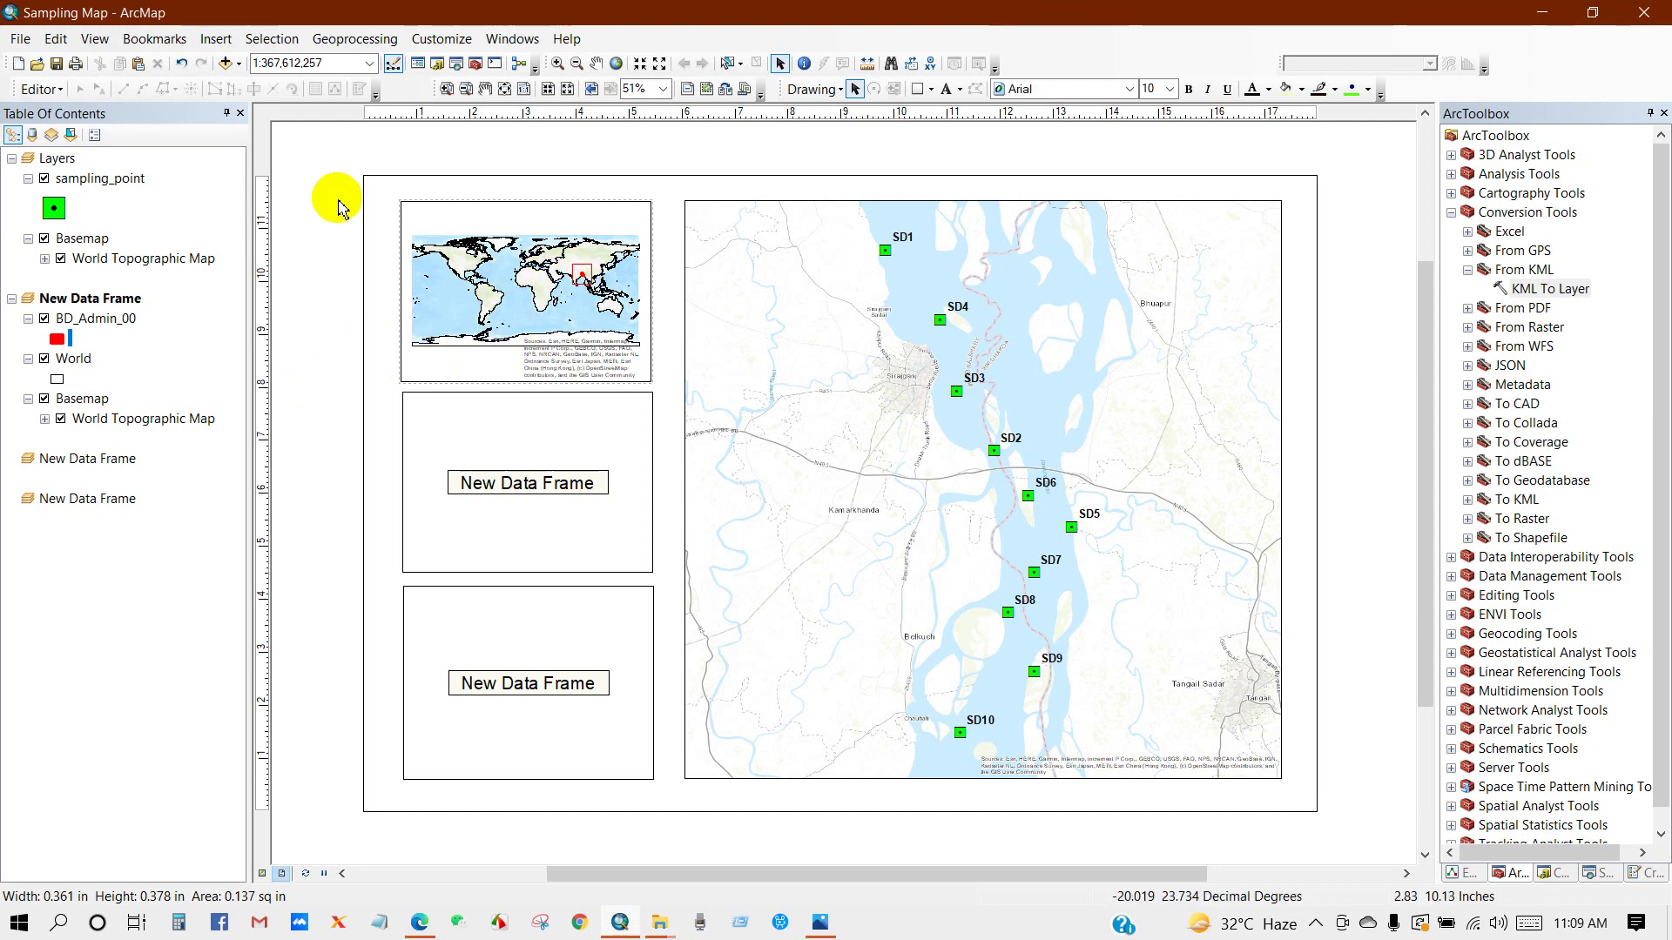
Insert the title 'Bangladesh in the World Map' and place it above the world inset
click(209, 42)
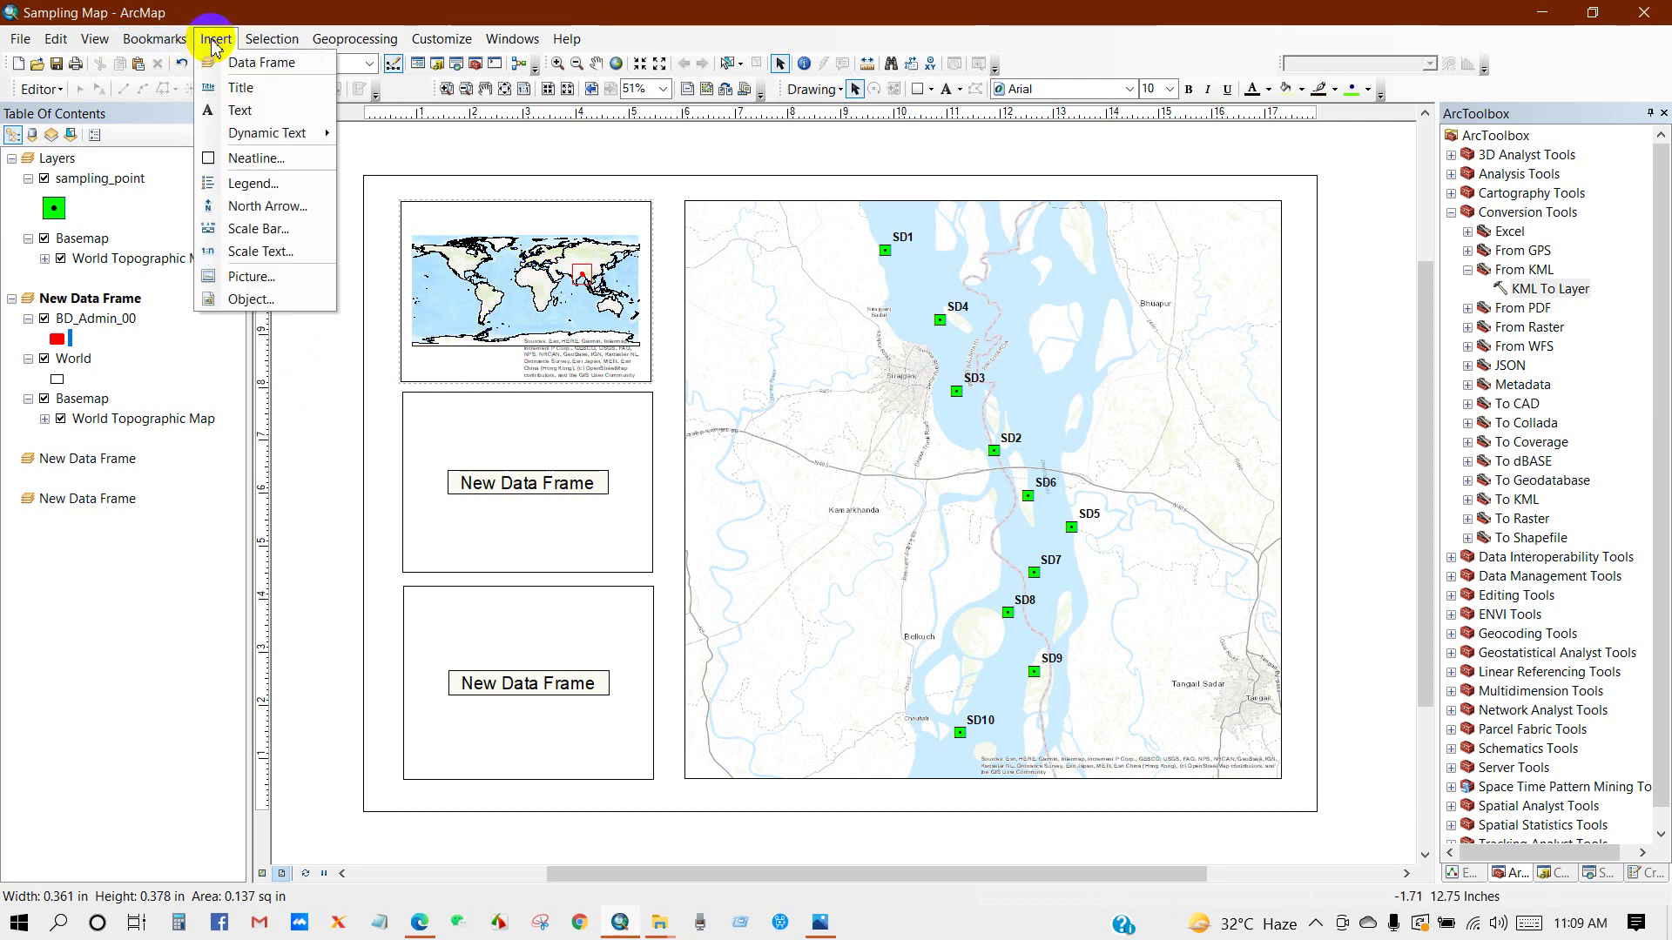
click(257, 90)
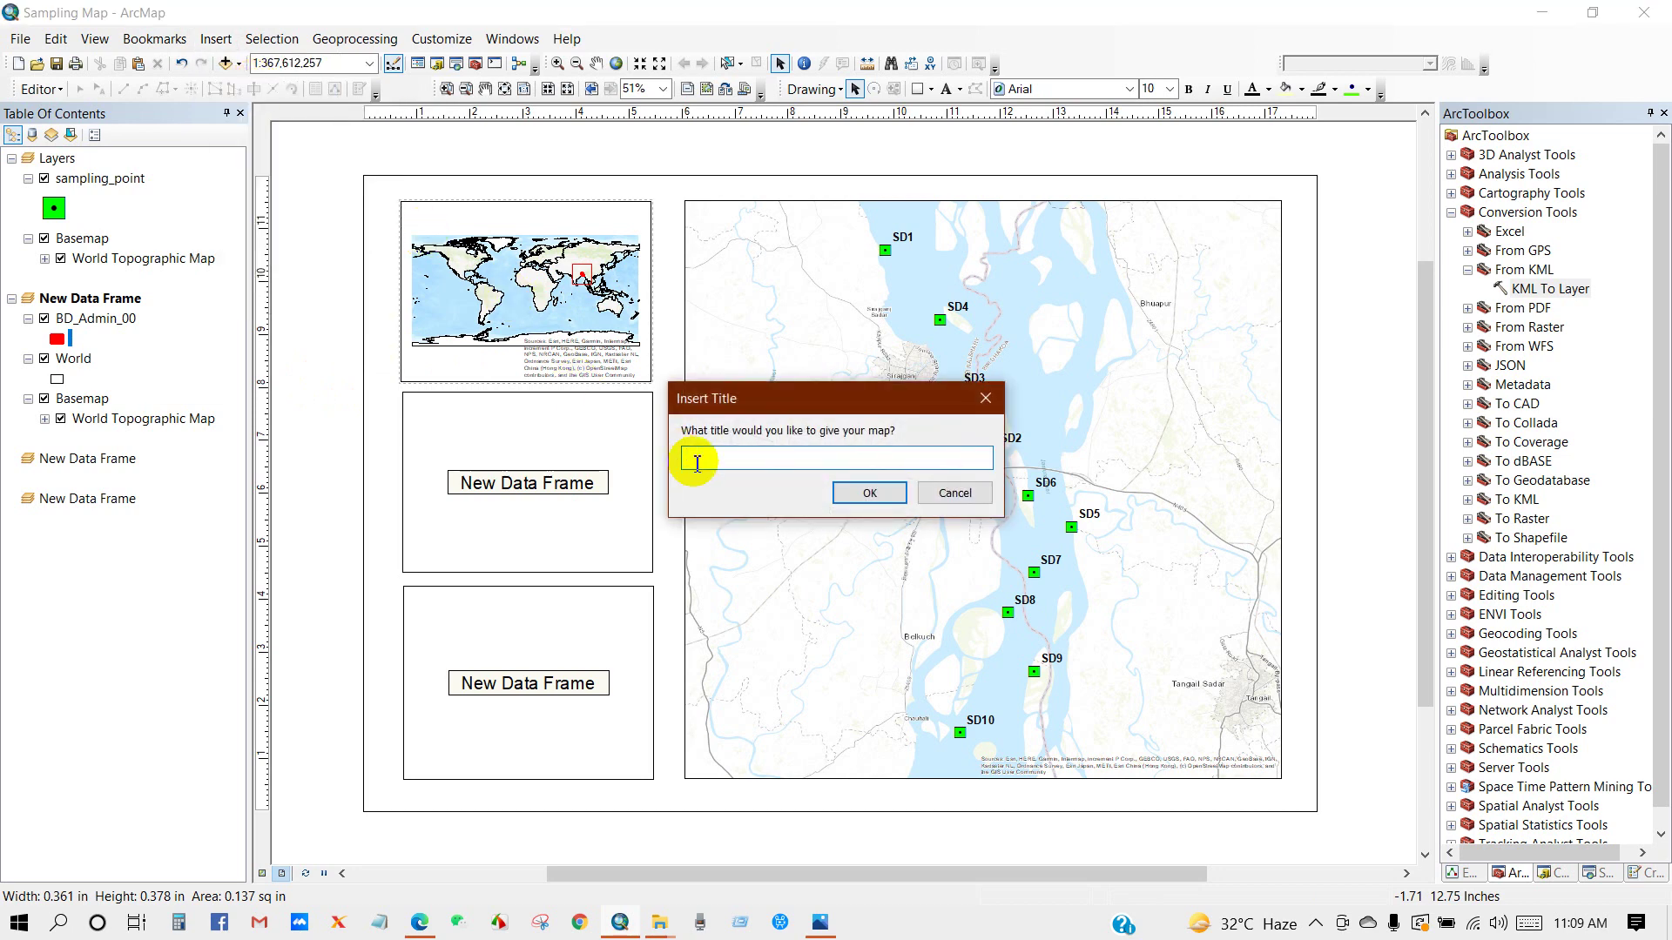
text(Ban)
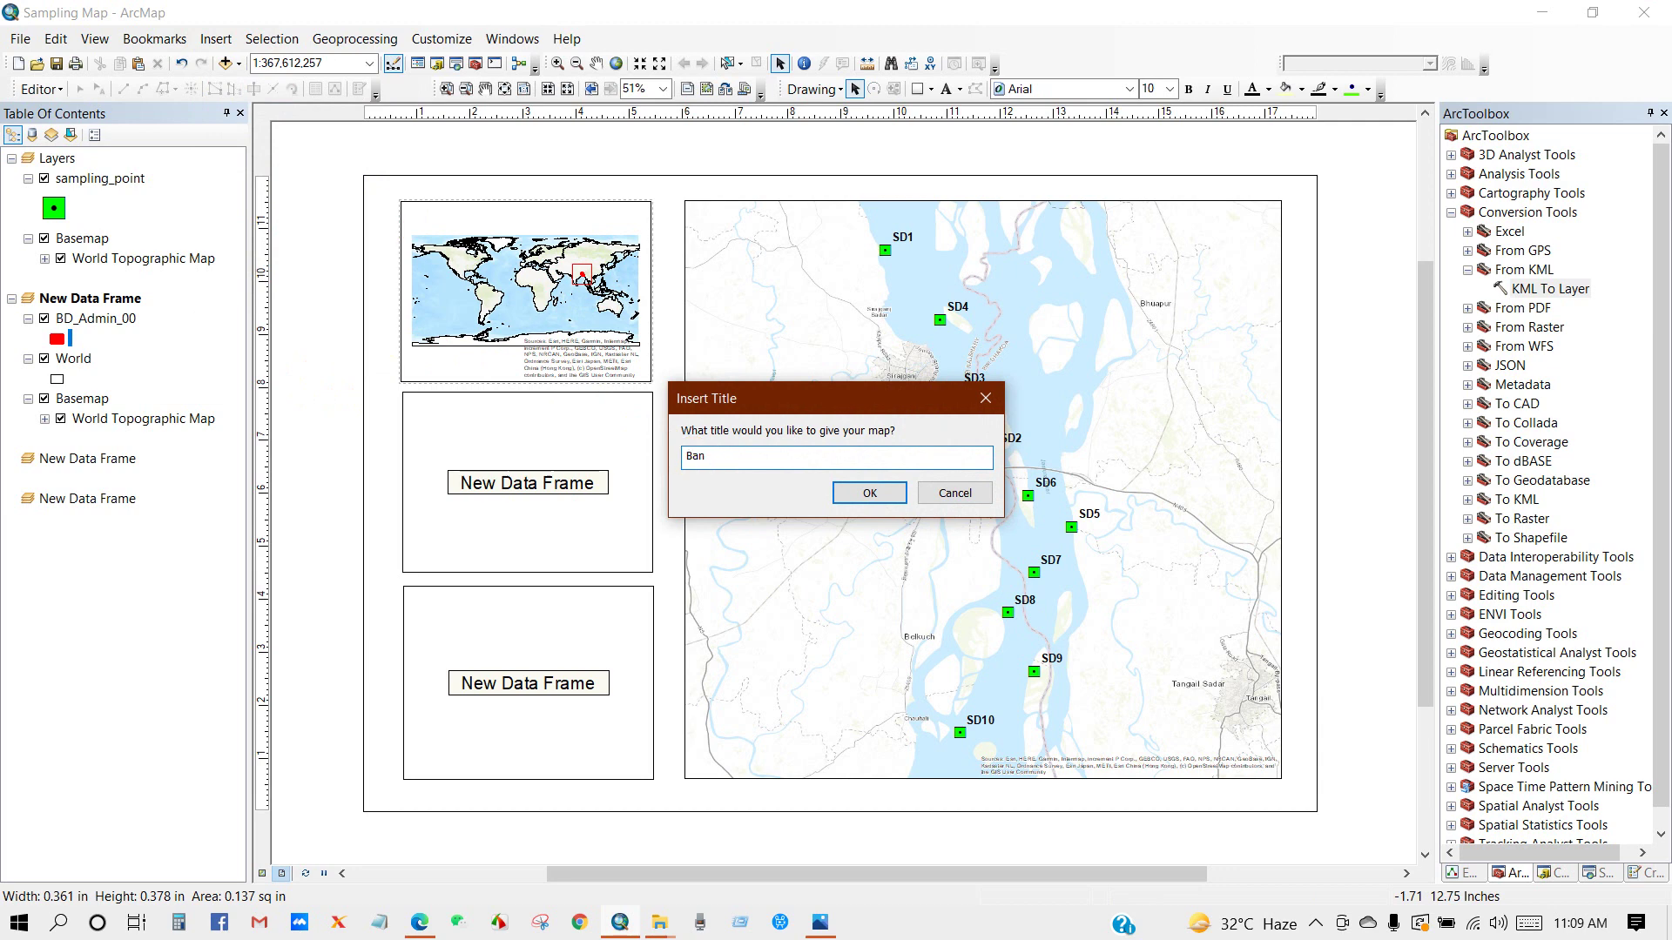
text(gladesh in the World Map)
click(869, 493)
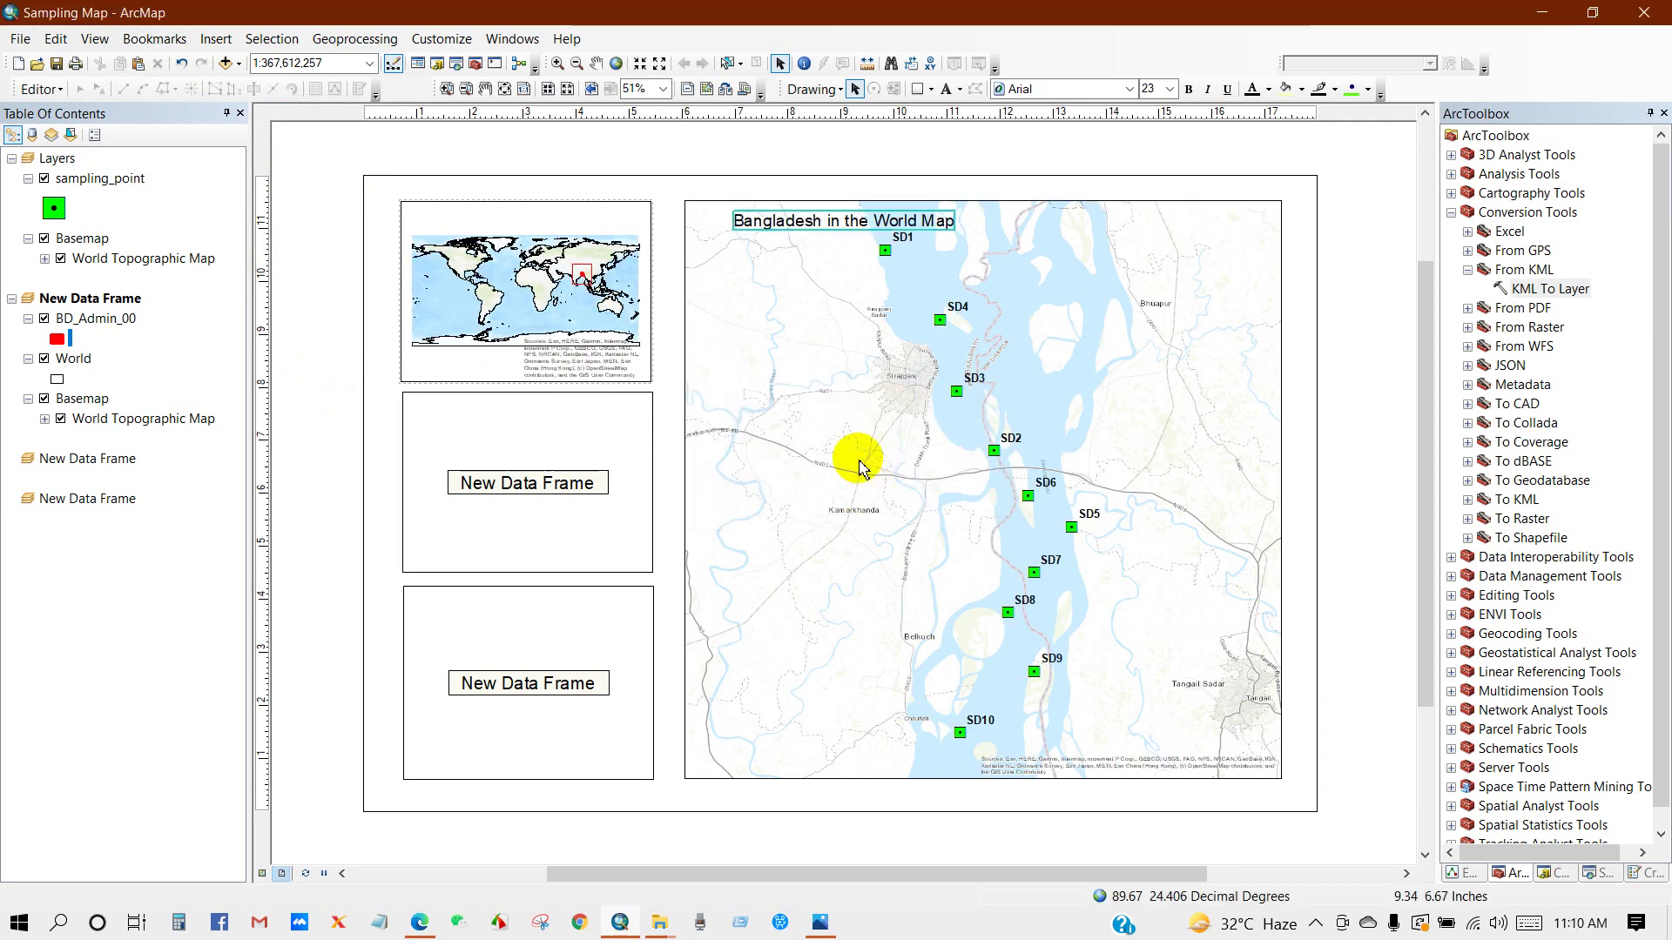
drag(814, 228, 512, 231)
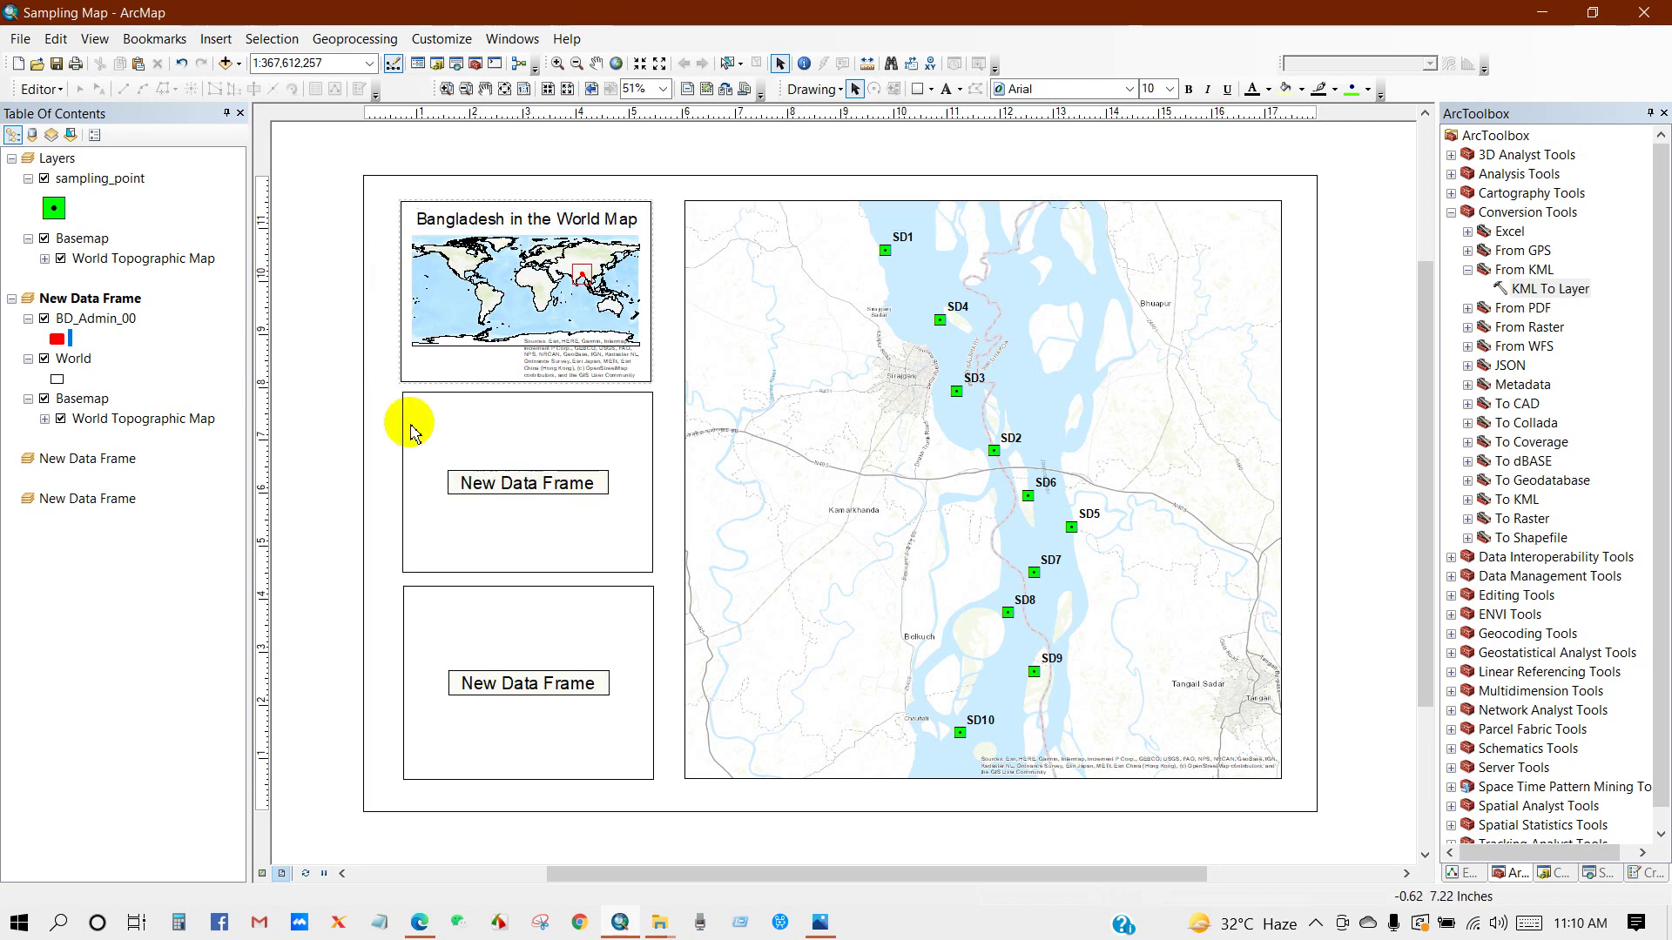
Add District_boundary.shp to the middle inset data frame
click(507, 453)
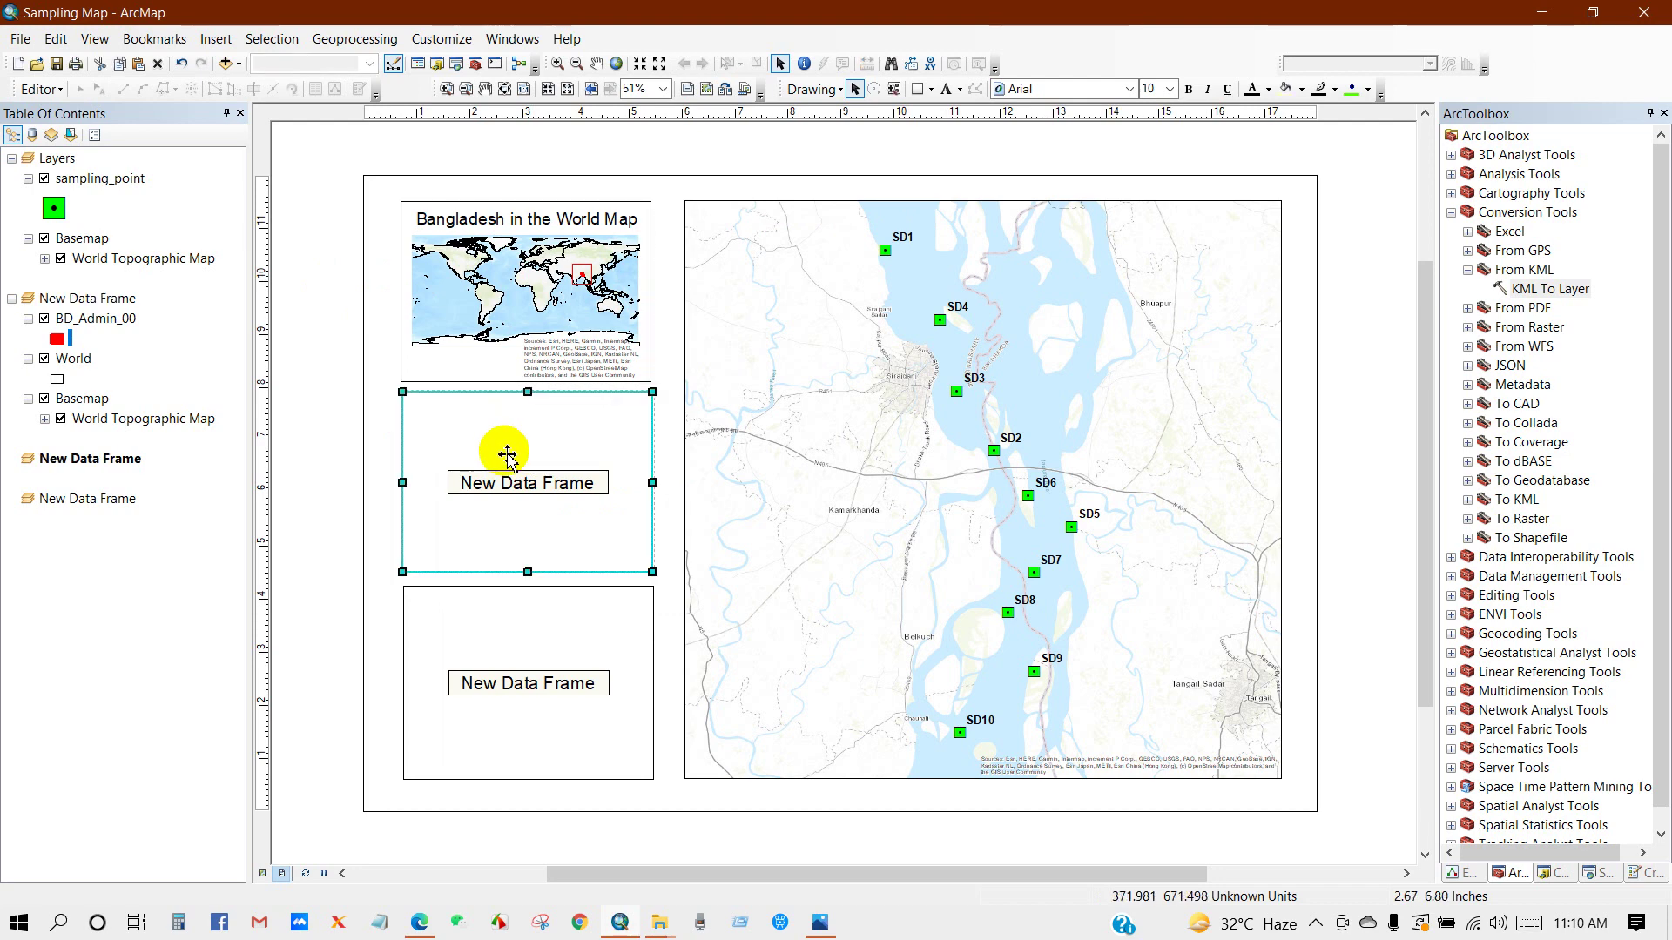
right_click(506, 453)
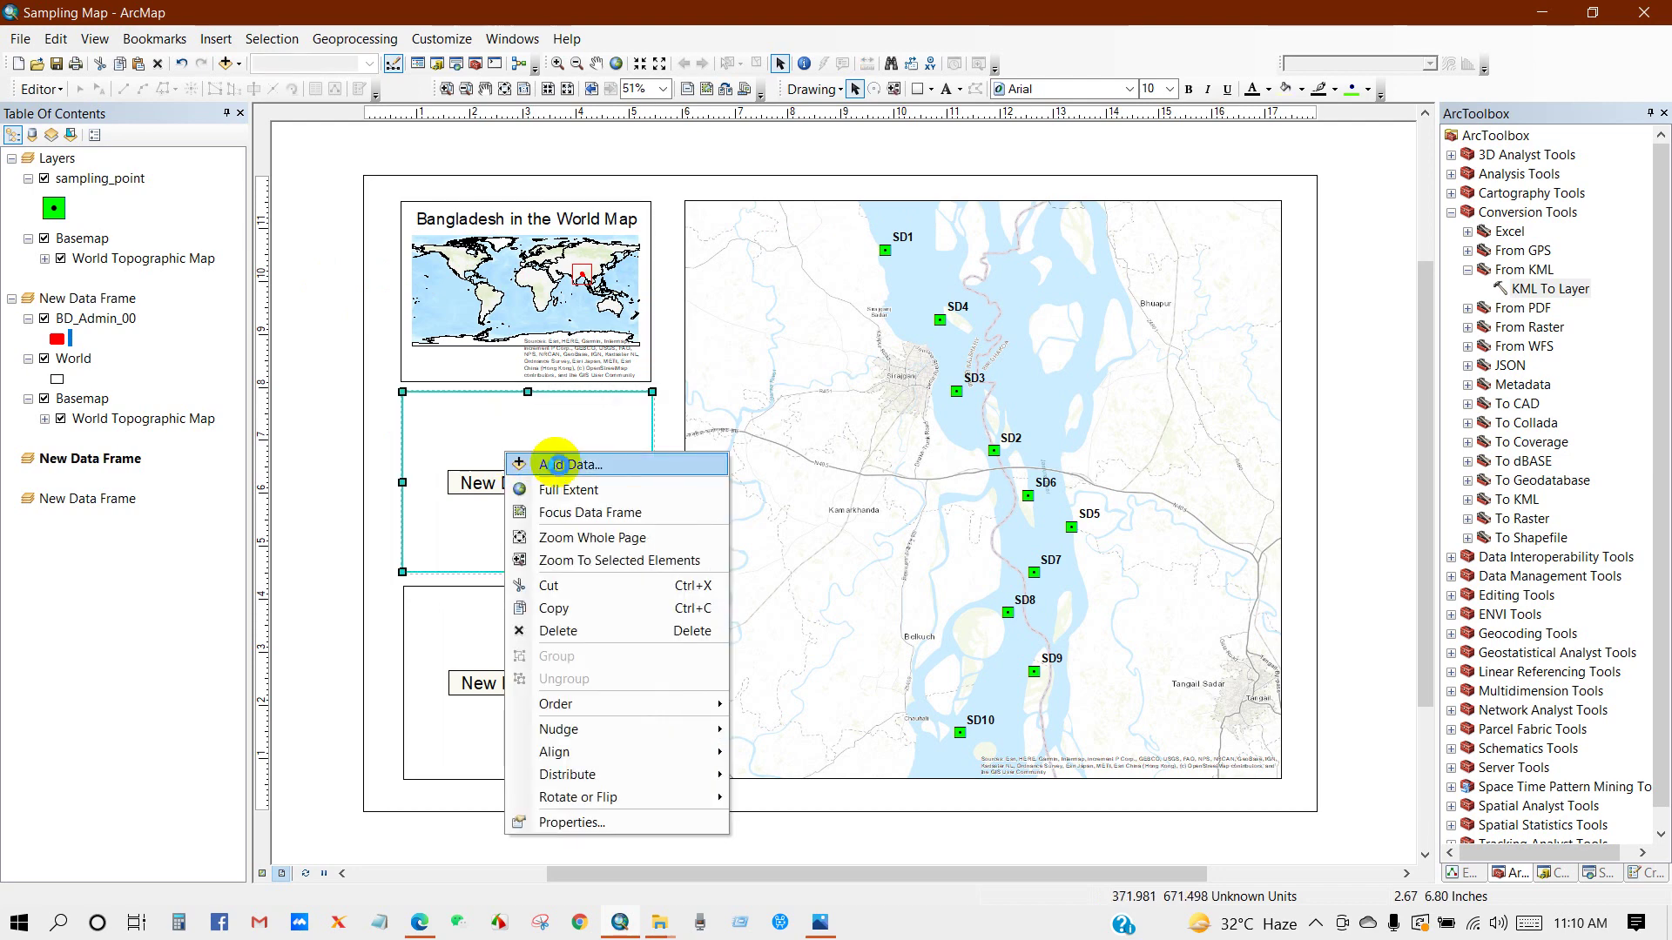
click(557, 461)
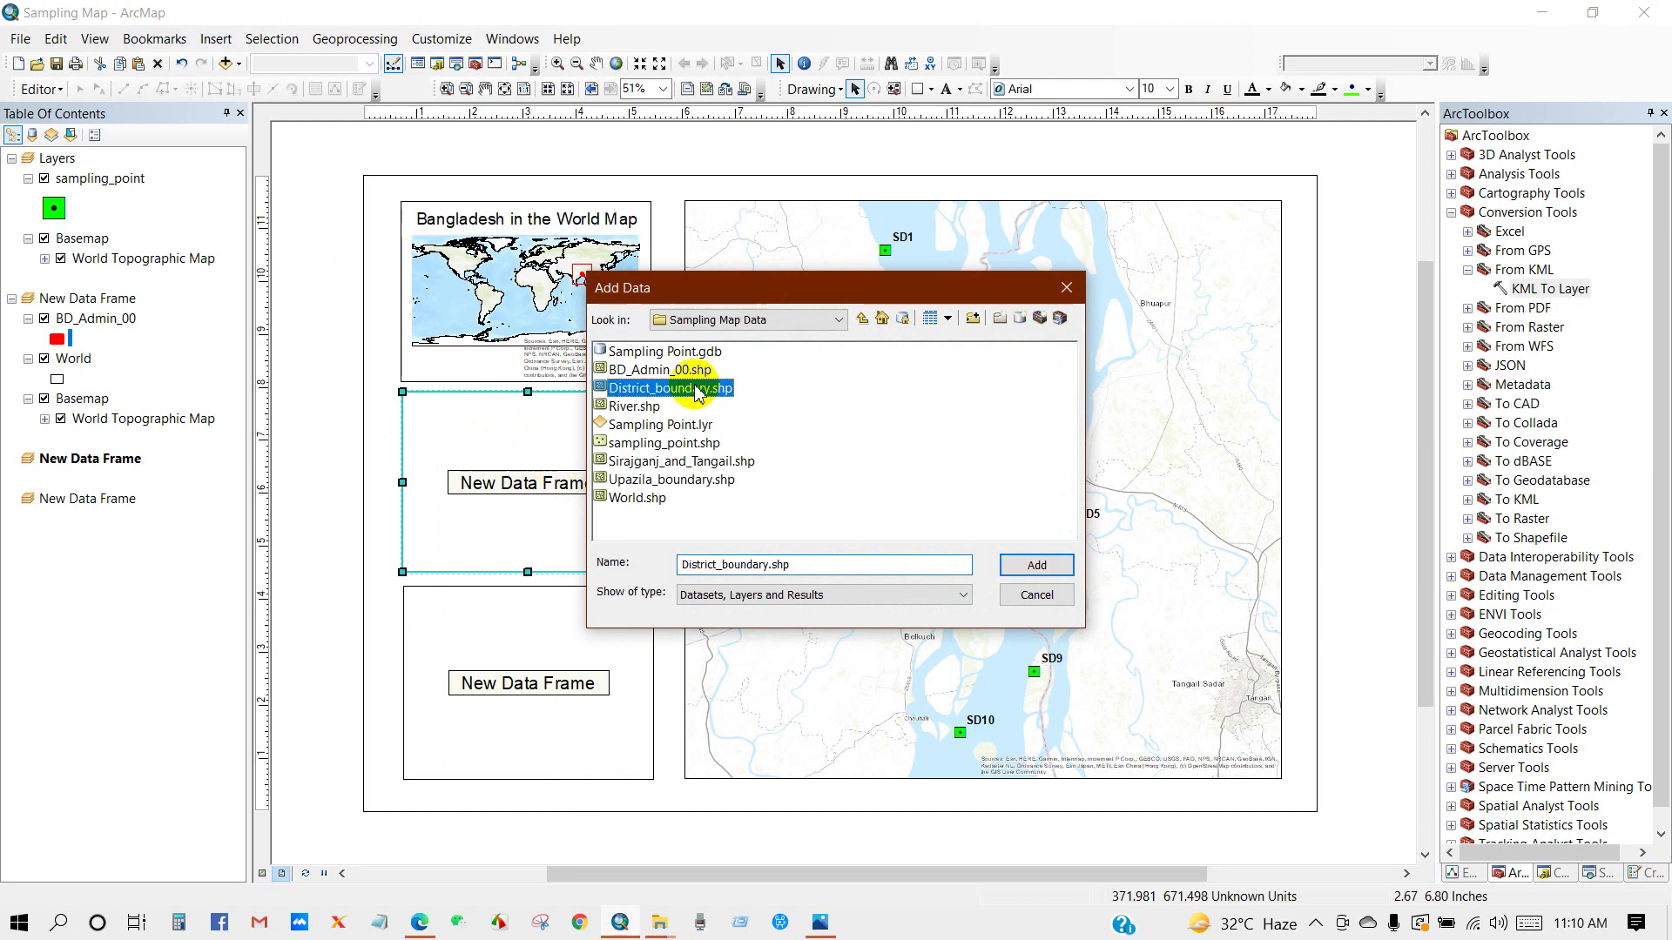
click(1036, 565)
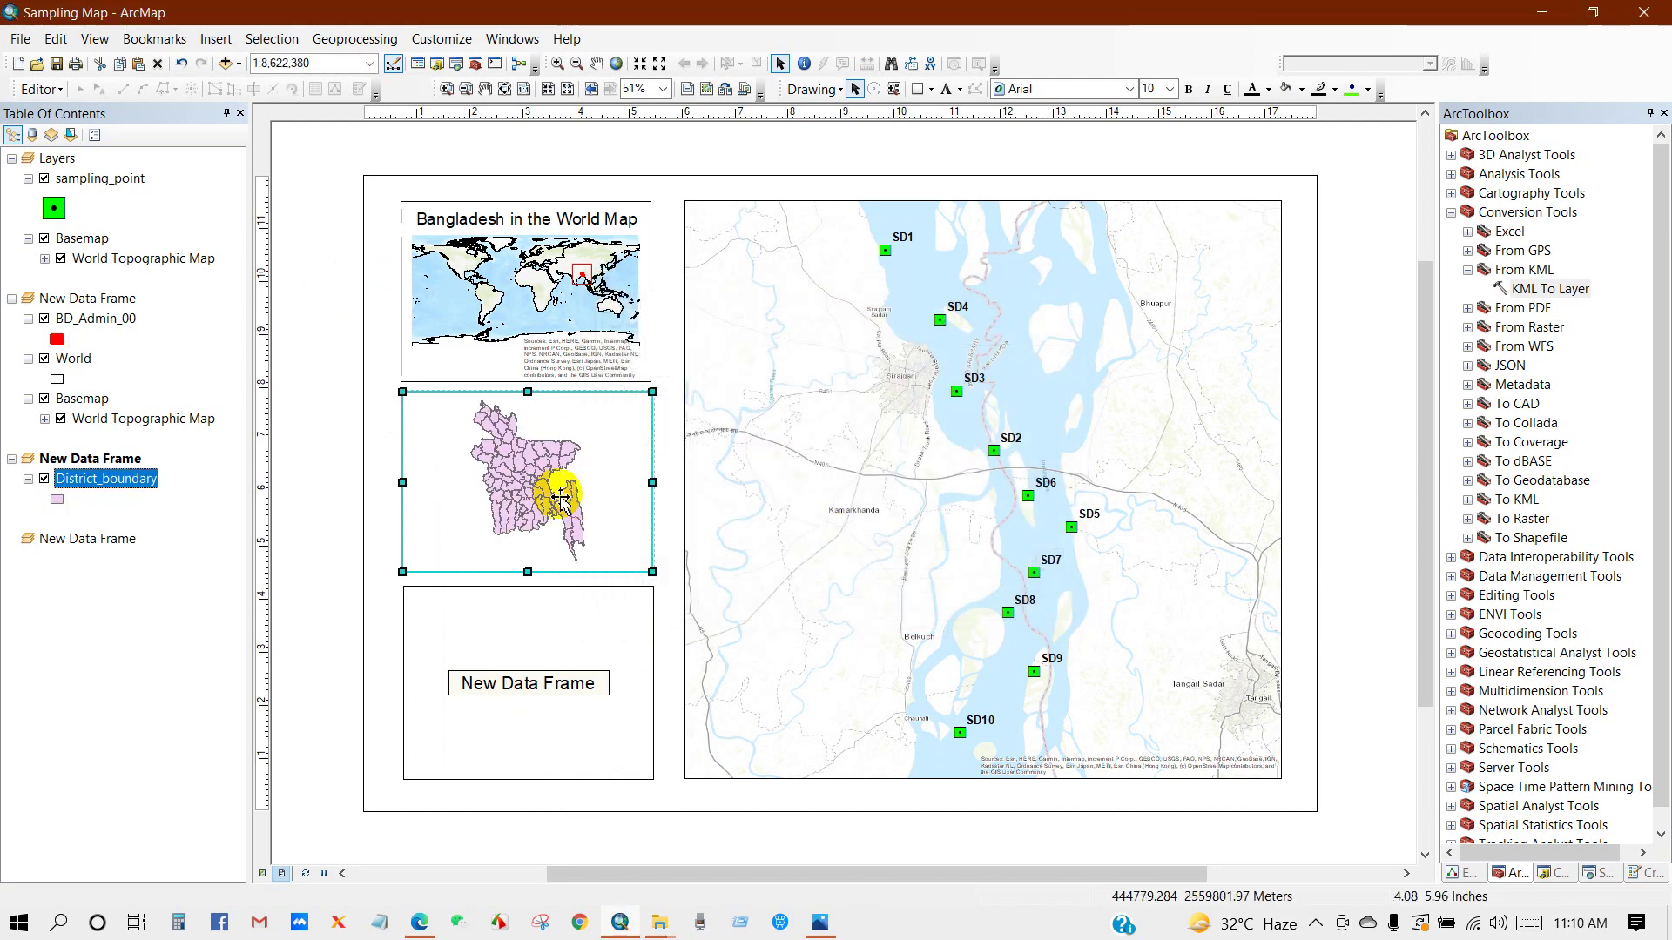
Copy the sampling_point layer from the Table of Contents
click(326, 461)
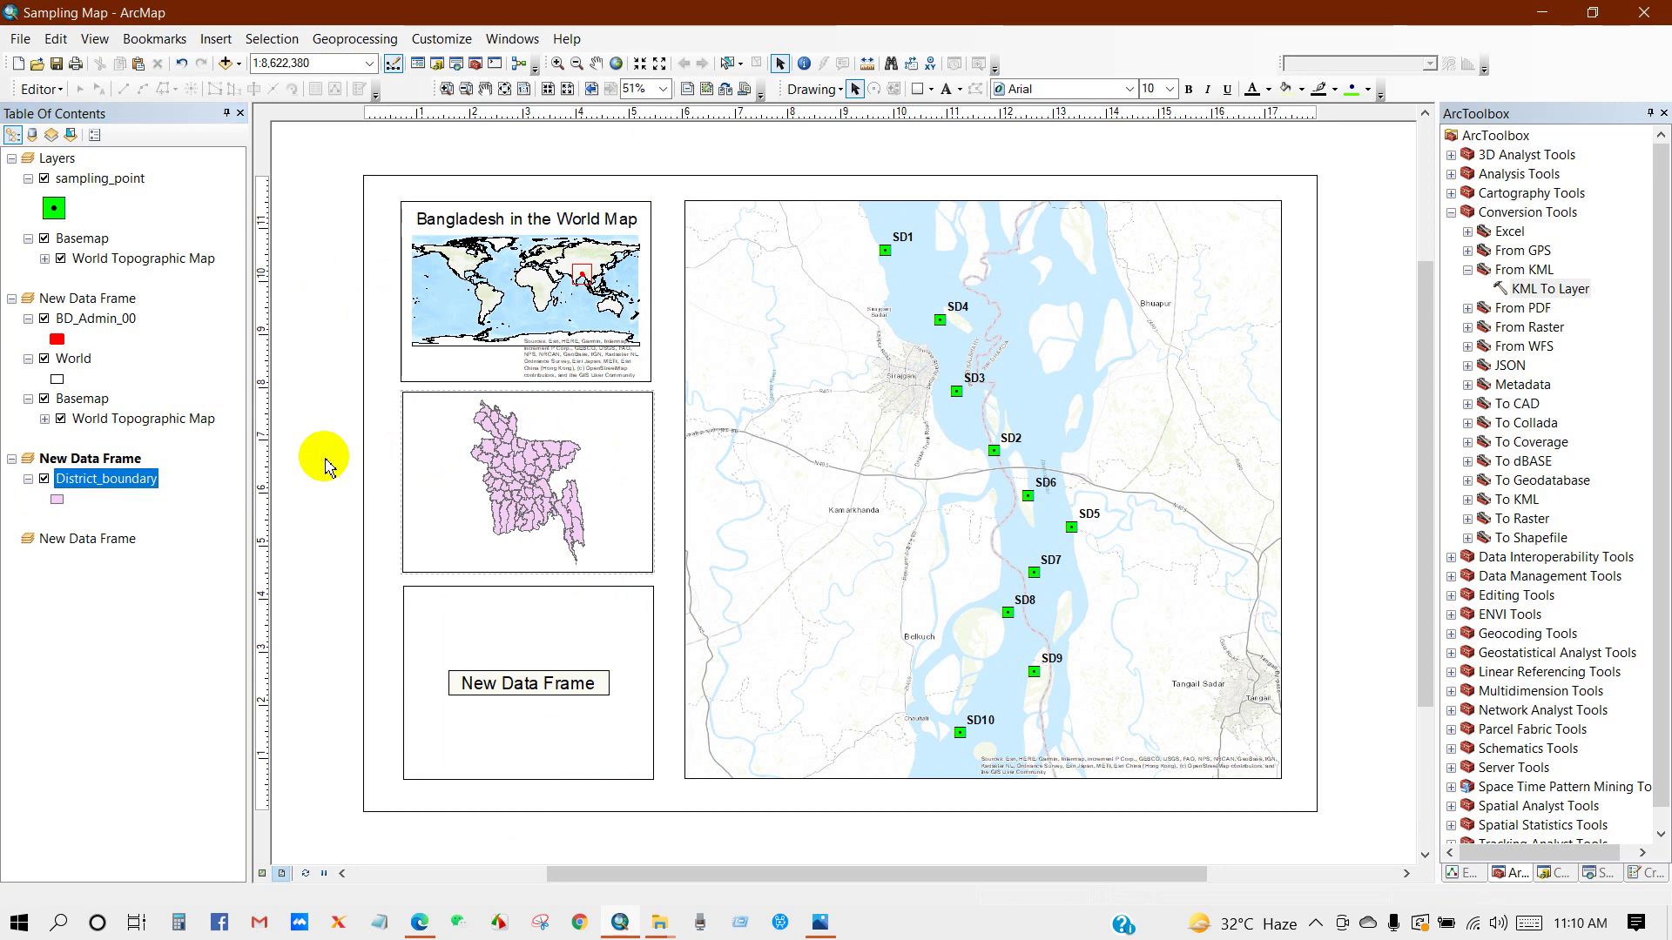
click(457, 451)
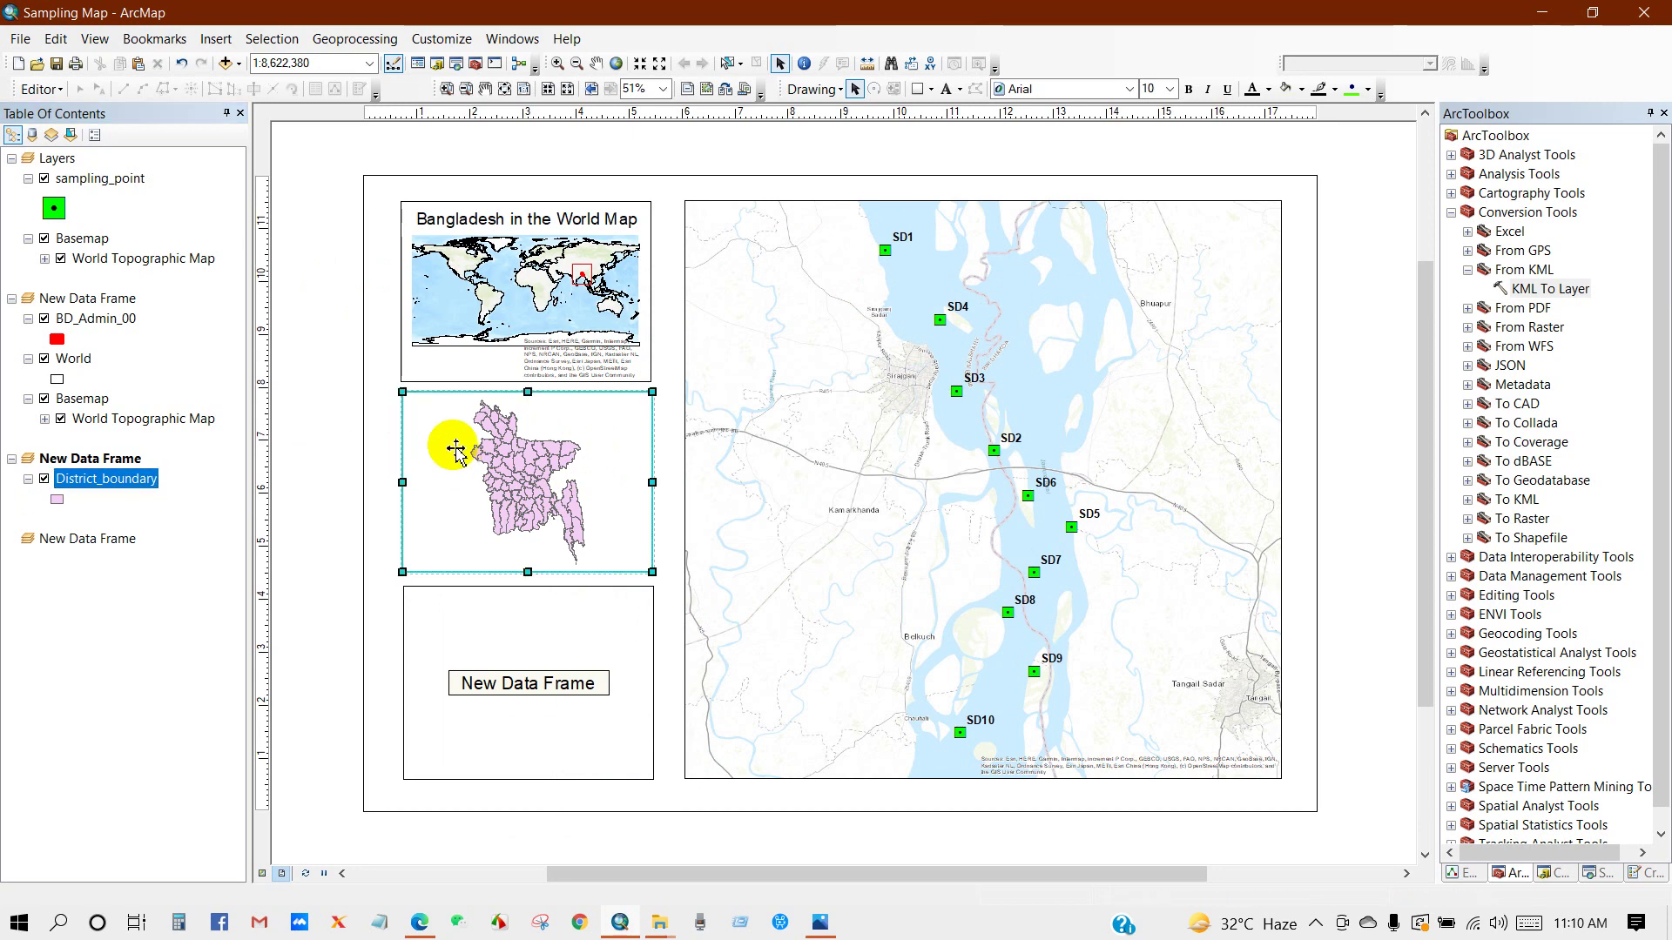
right_click(70, 179)
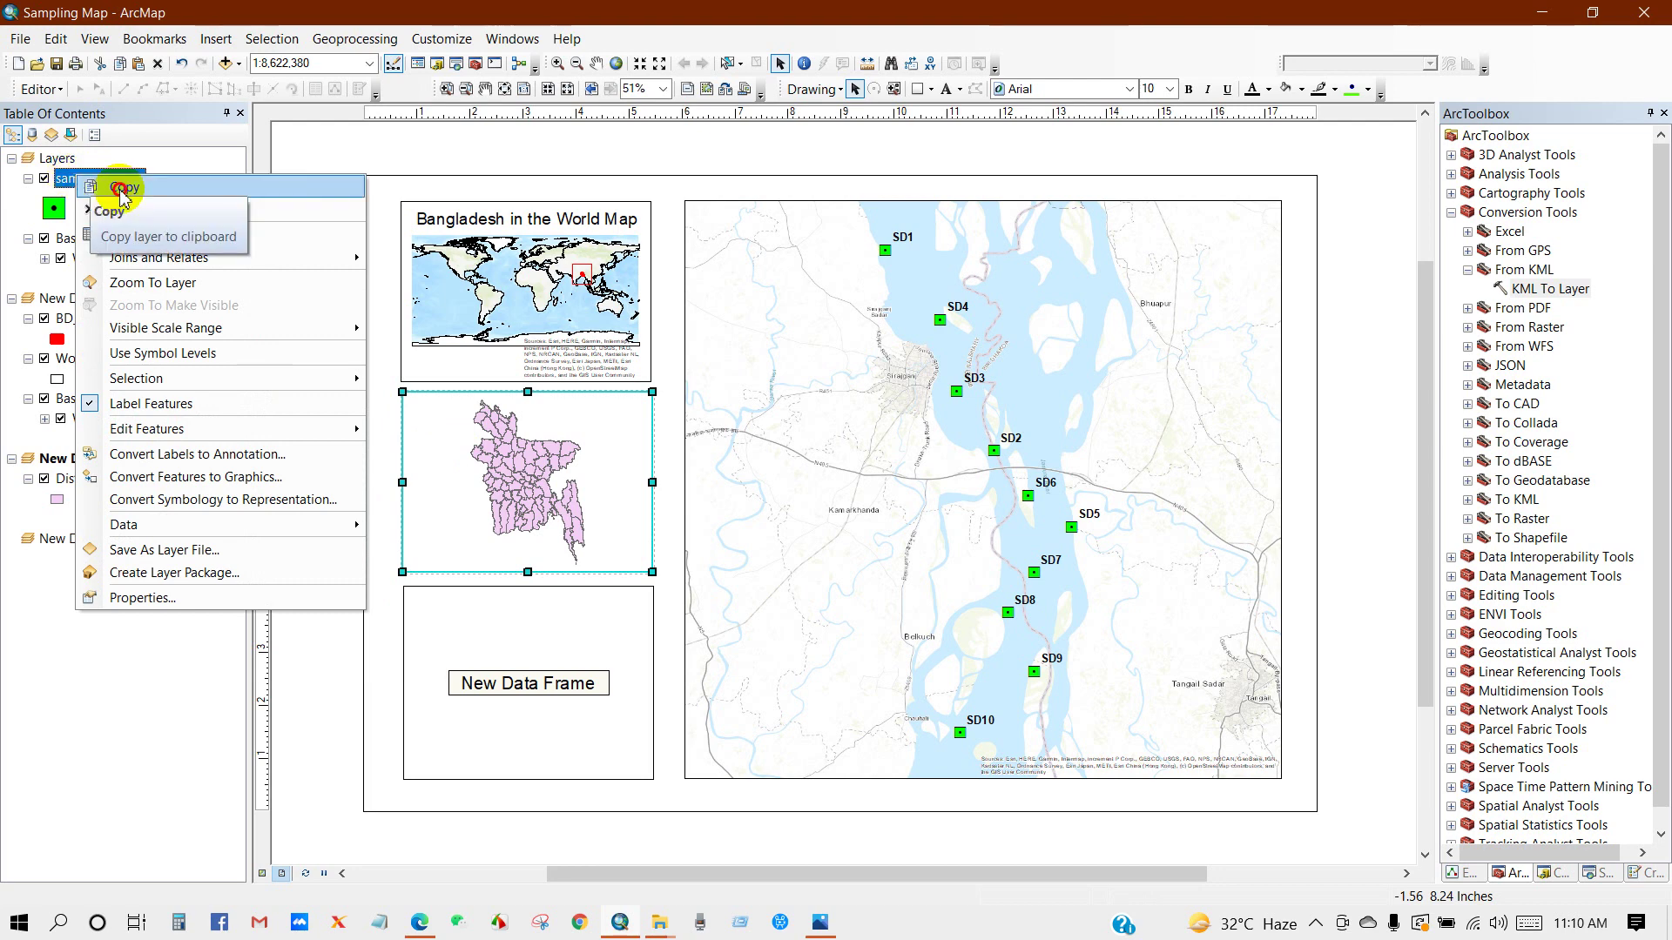
click(119, 188)
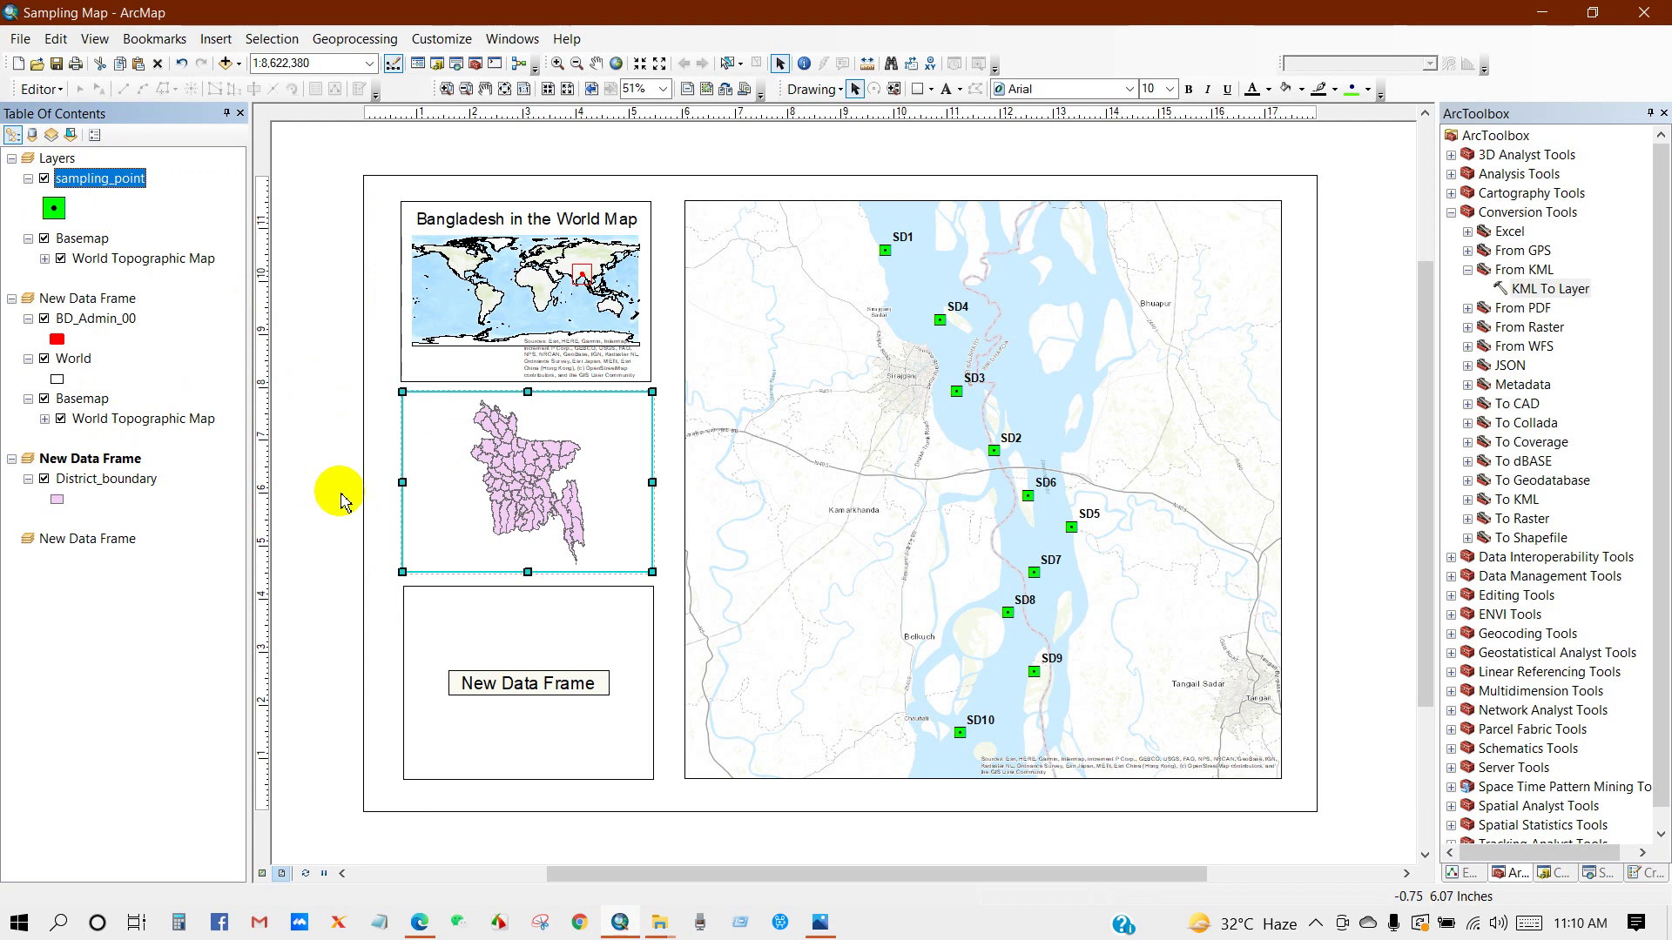
Paste the sampling_point layer into the District_boundary data frame
right_click(445, 467)
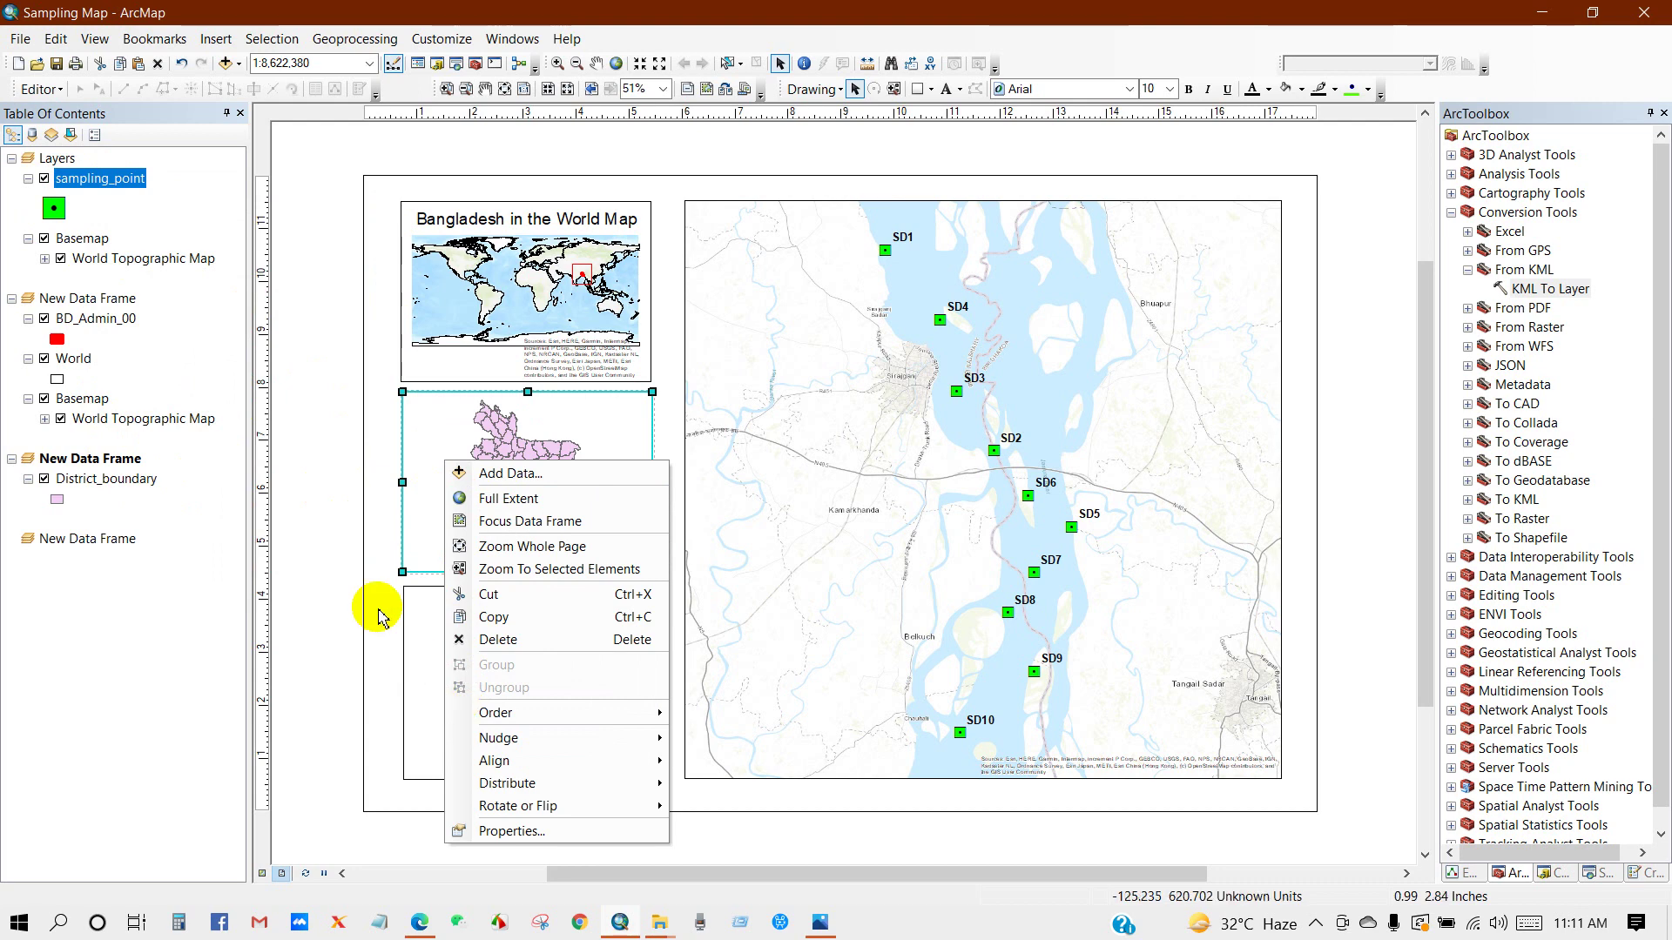
click(345, 515)
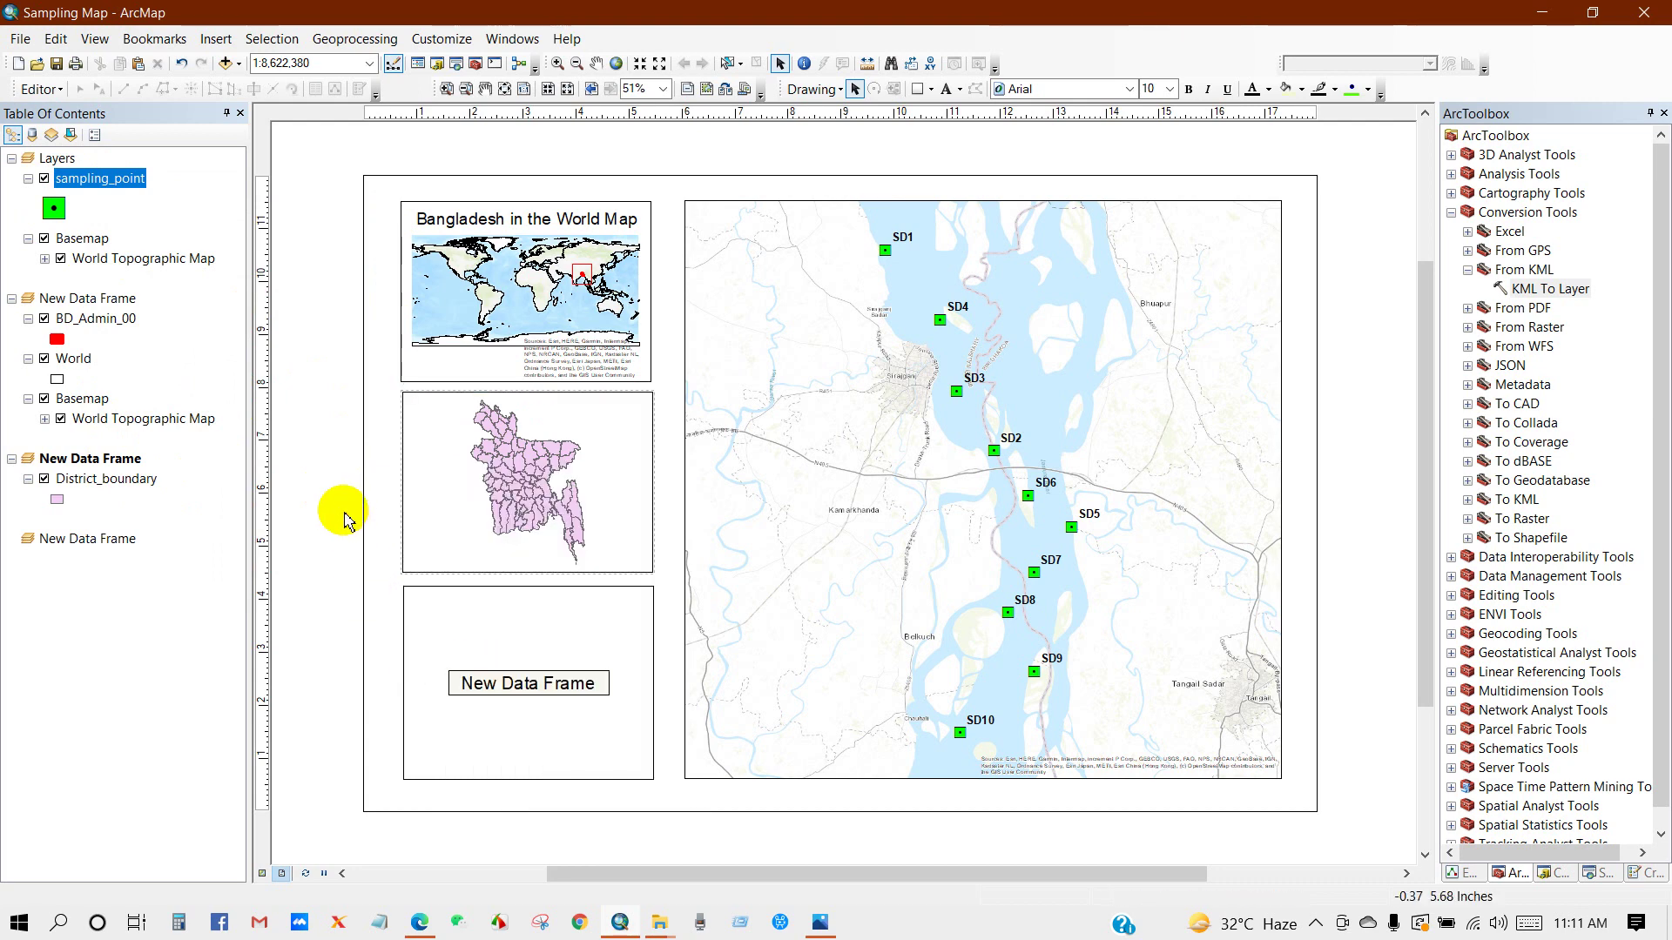
right_click(66, 459)
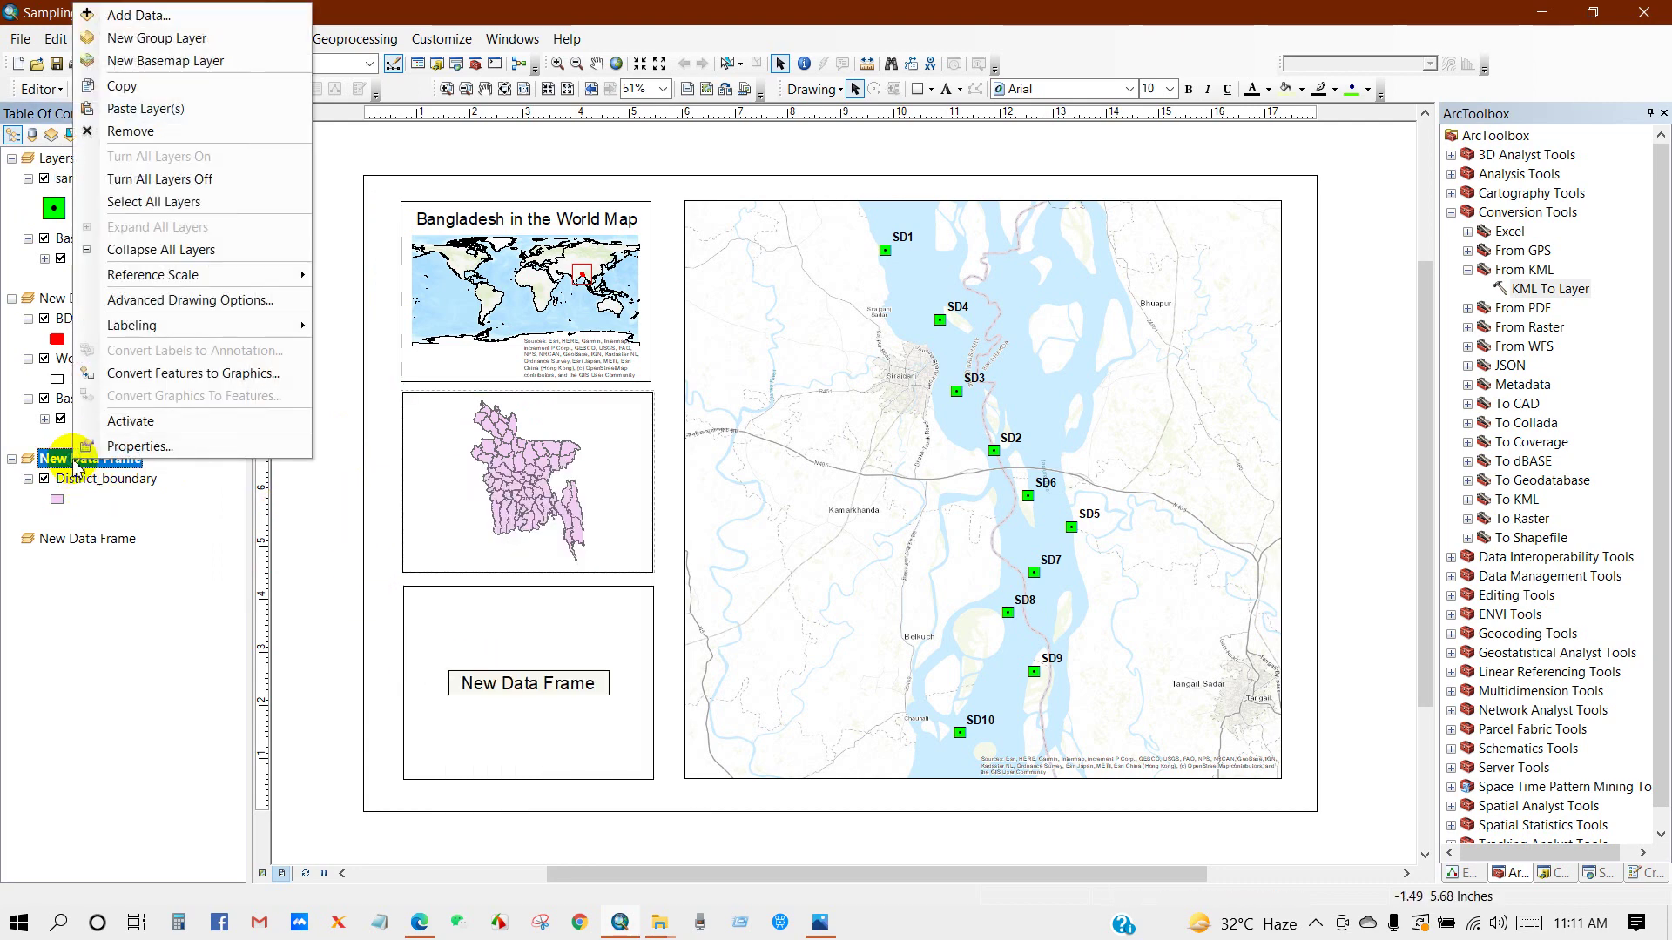
click(140, 108)
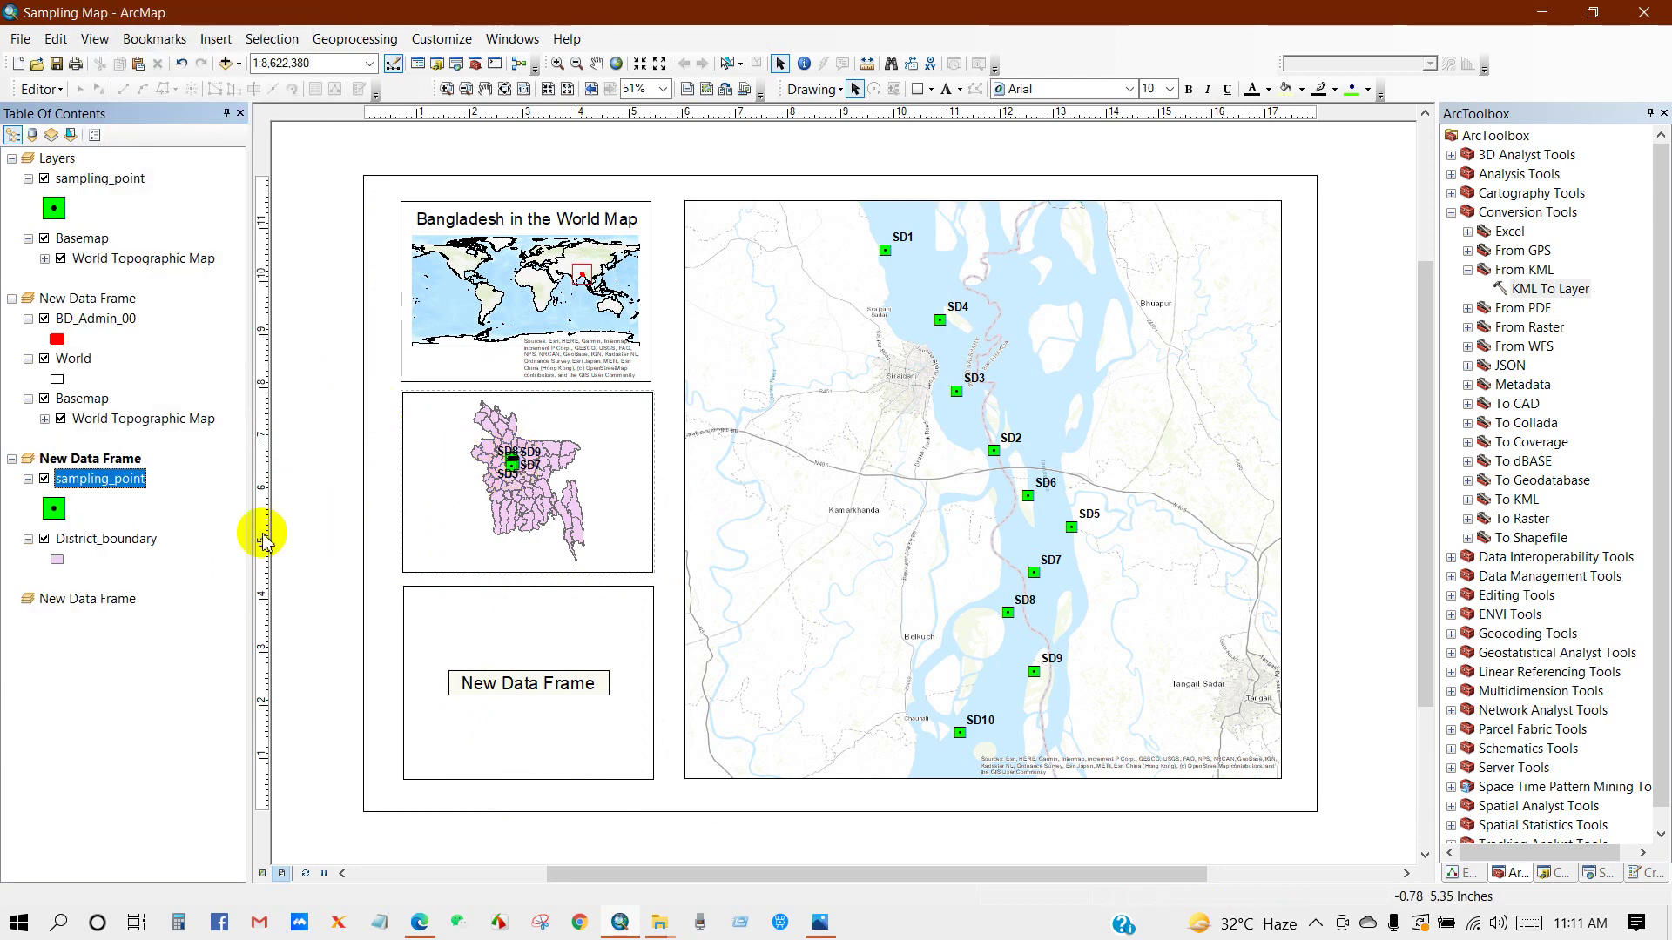
Set the inset's sampling point symbol size to 11 and disable Label Features
click(53, 508)
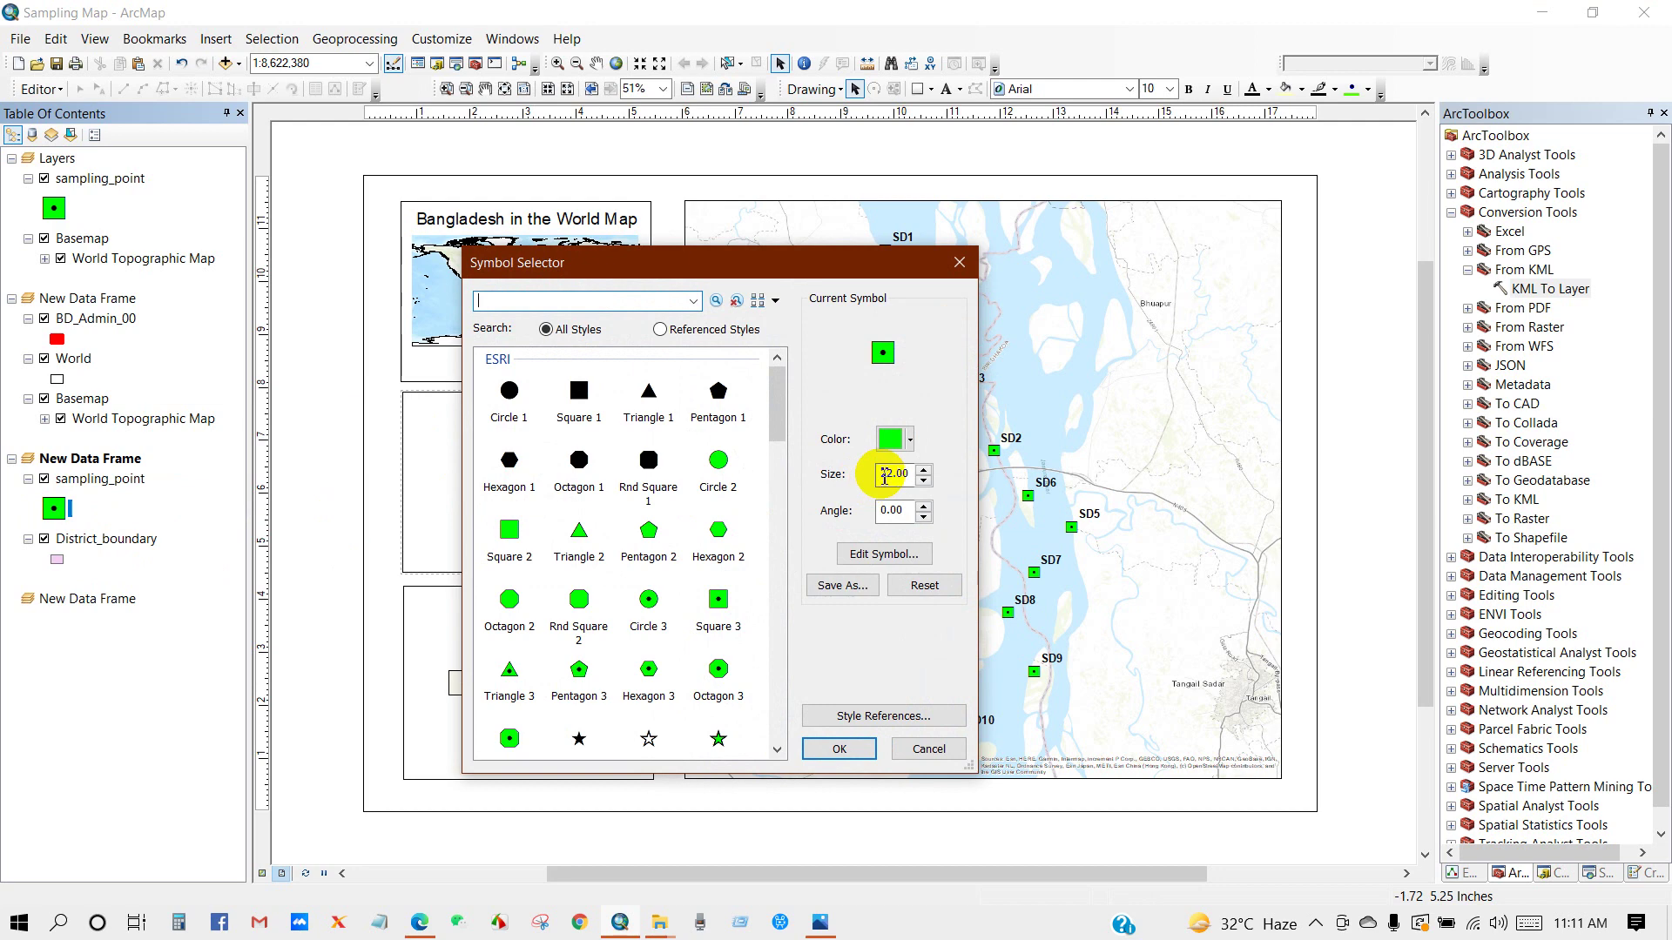
drag(884, 476, 911, 478)
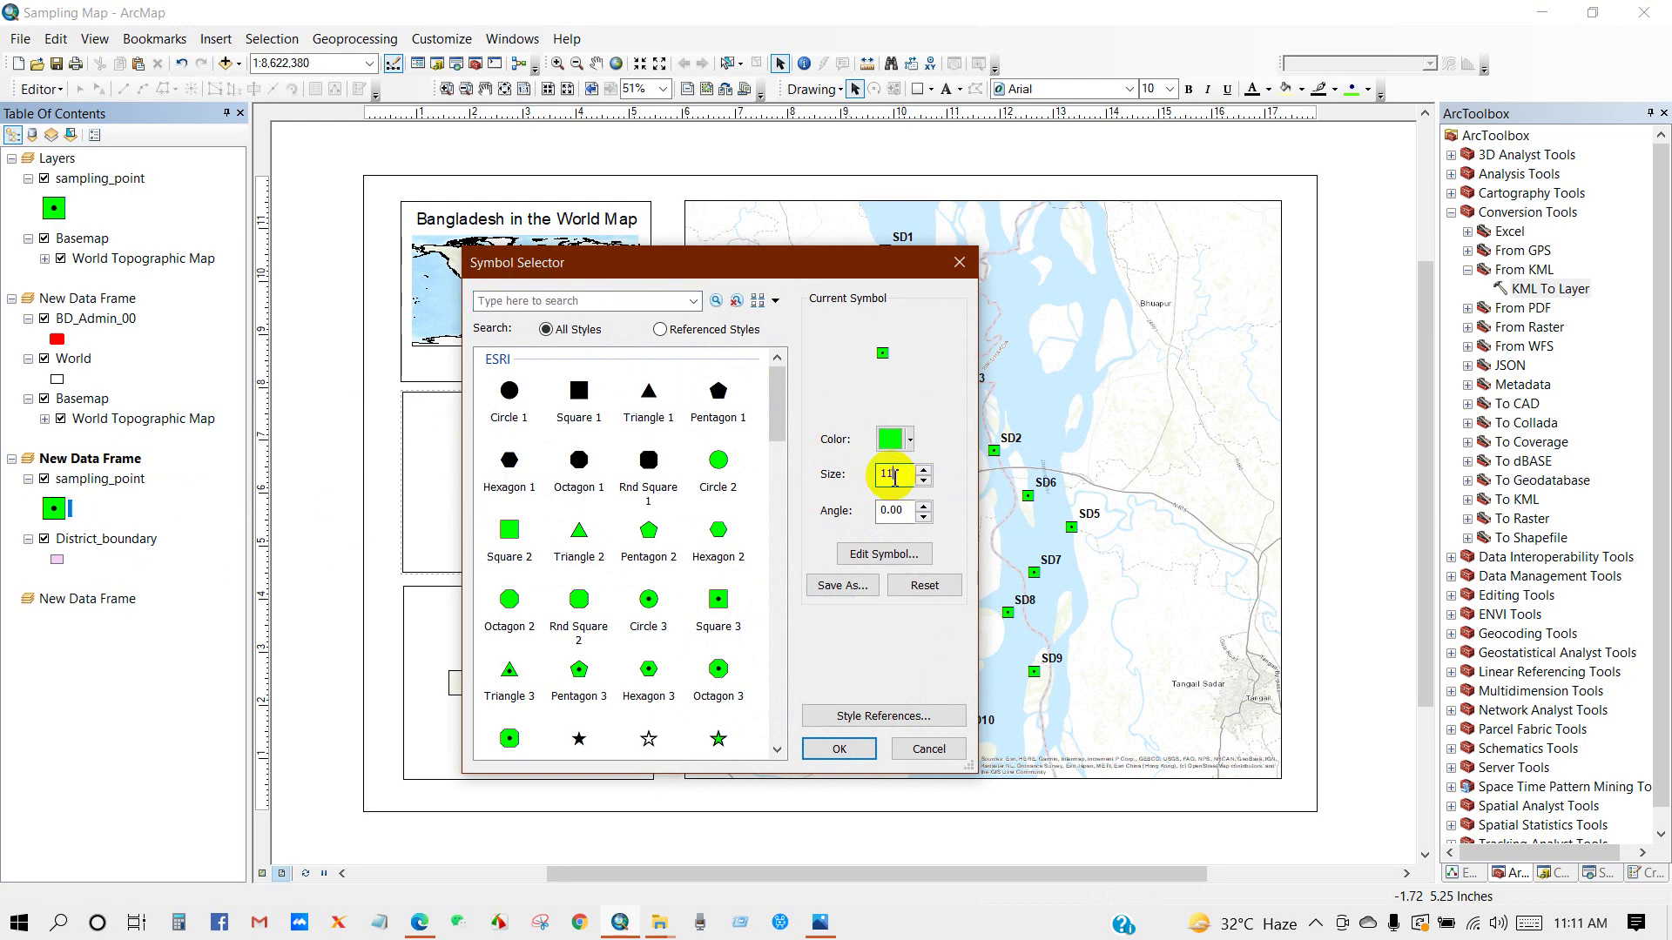
text(11)
click(838, 749)
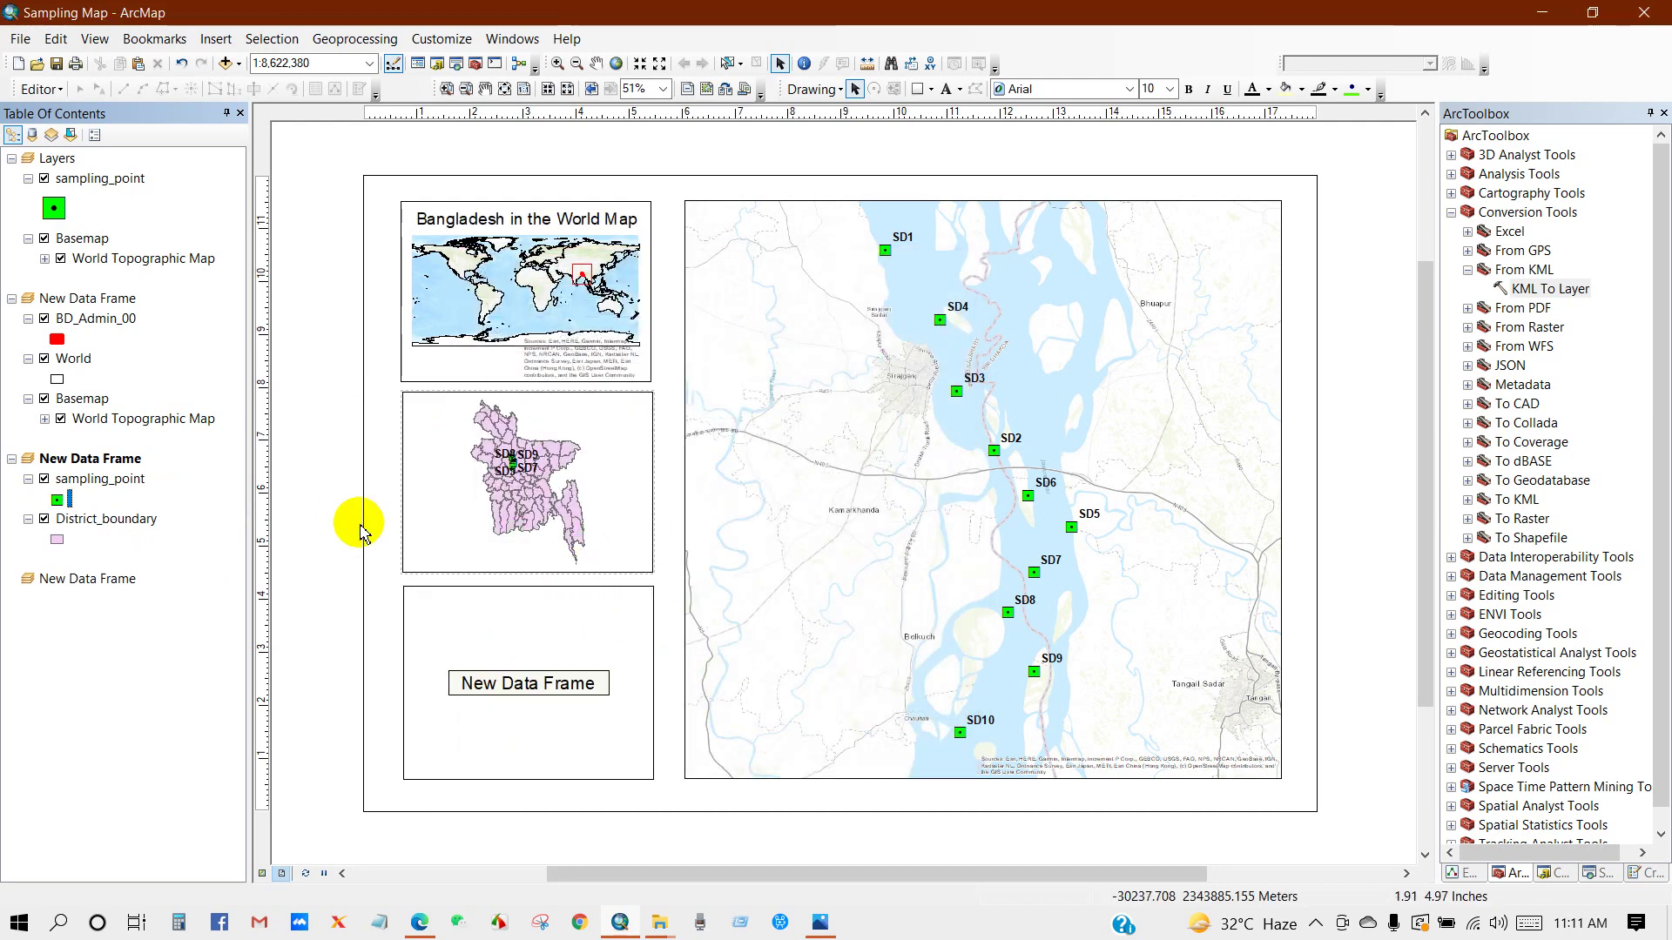
right_click(112, 492)
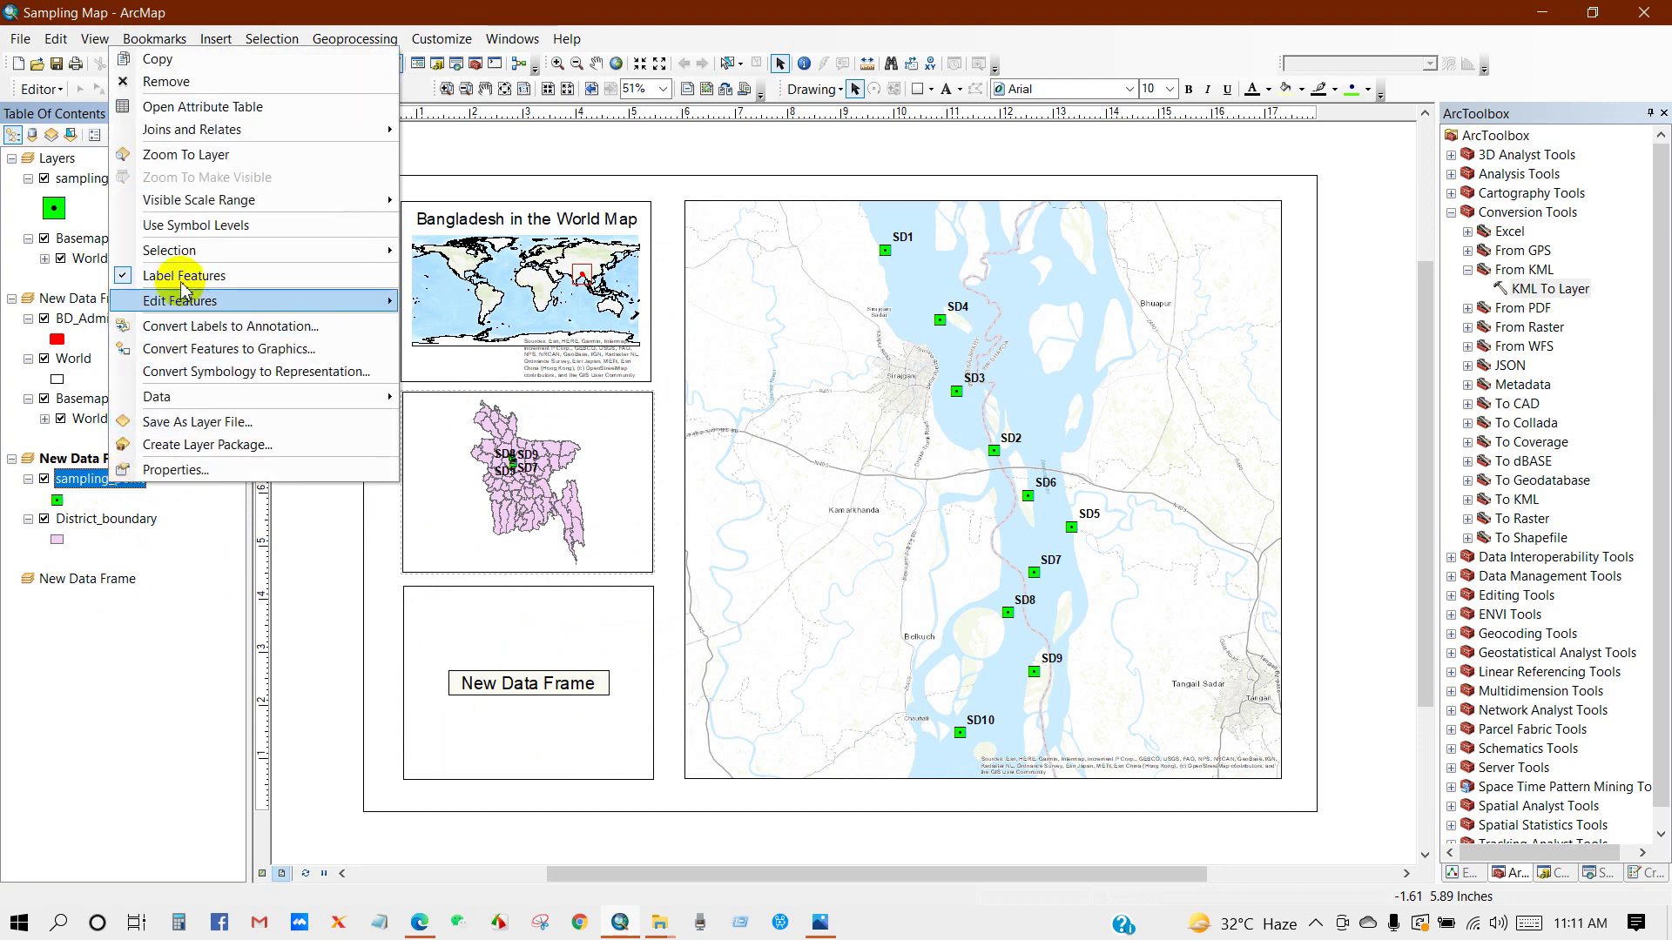
click(305, 360)
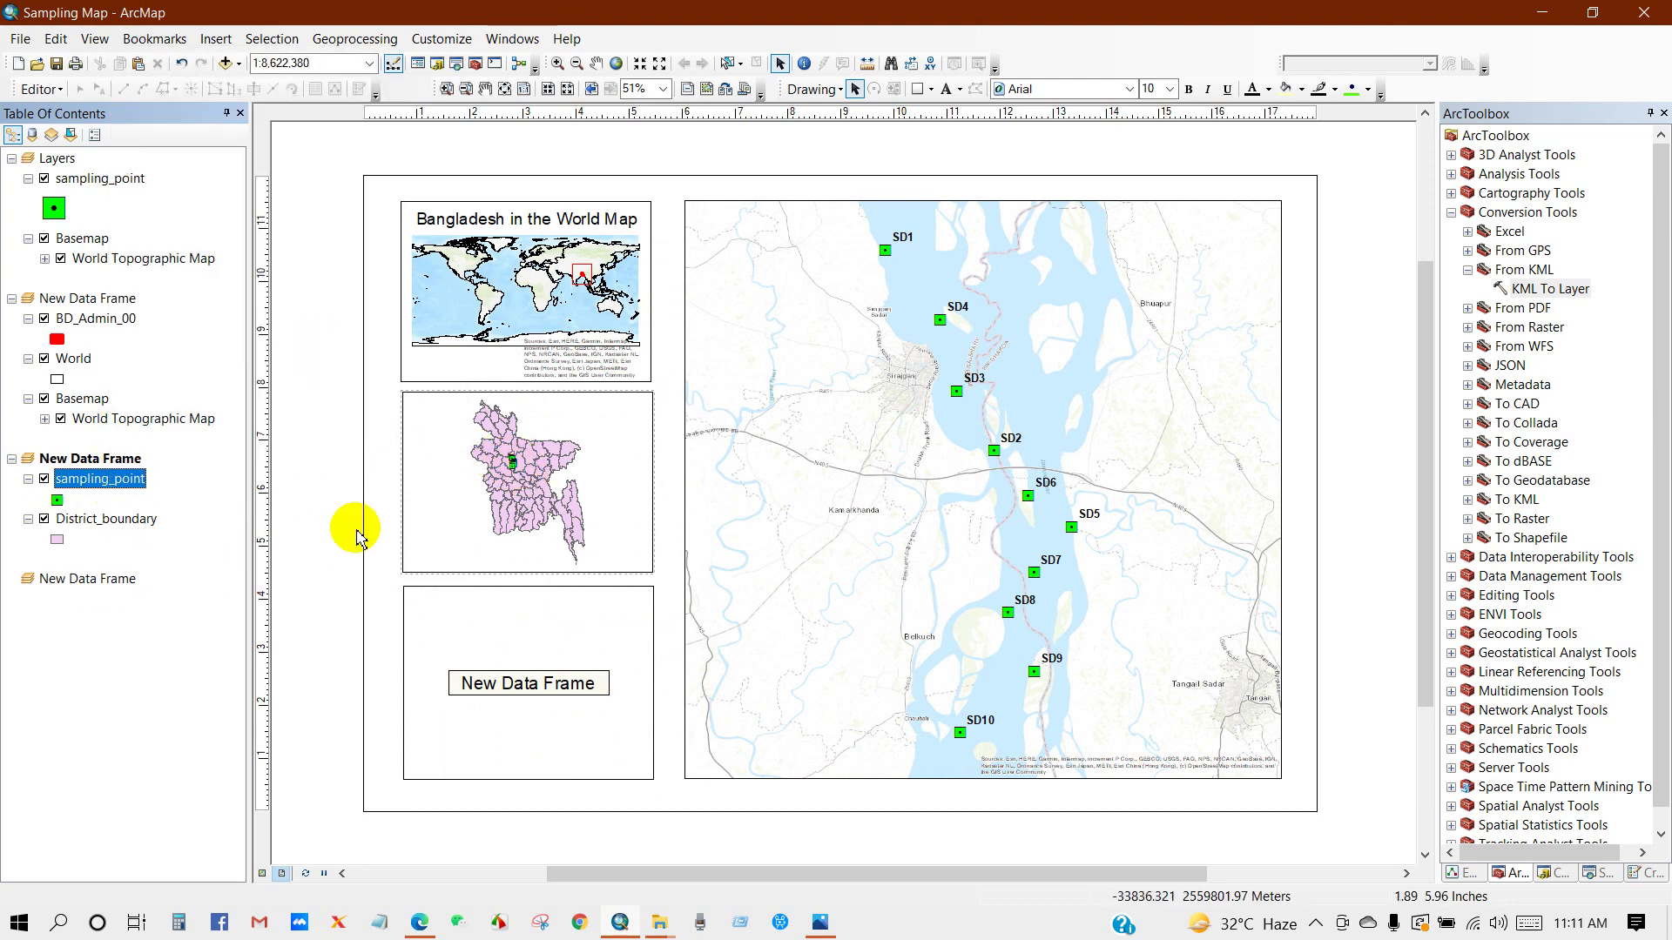
Give District_boundary No Color fill and a Burnt Umber outline
click(544, 493)
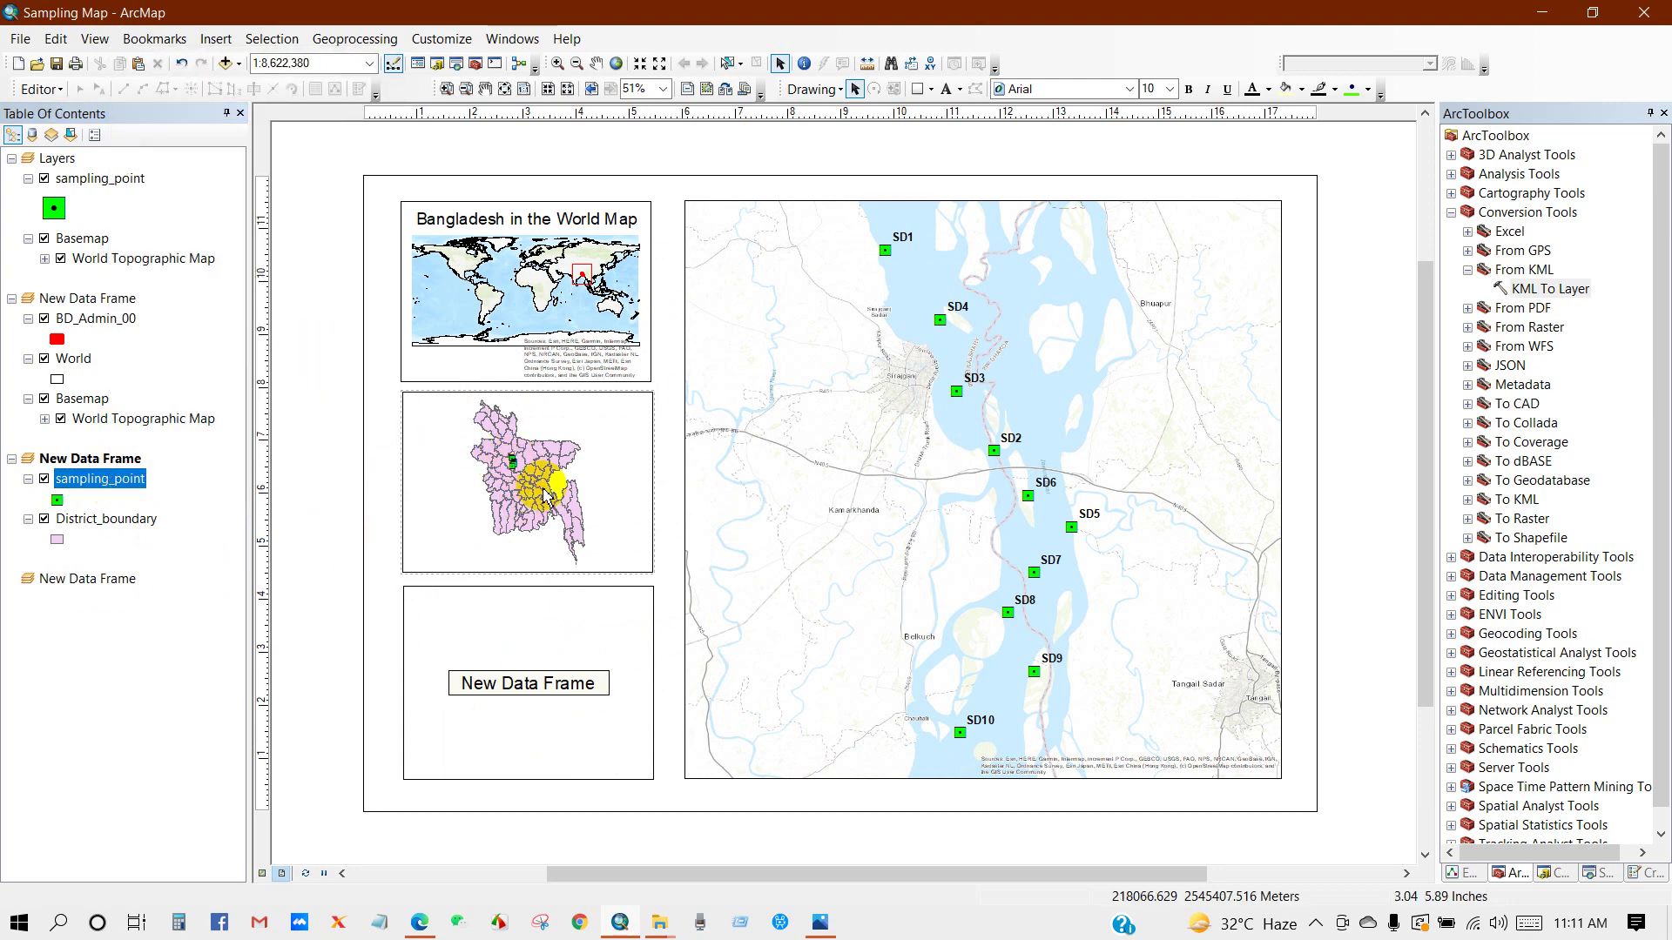
click(57, 539)
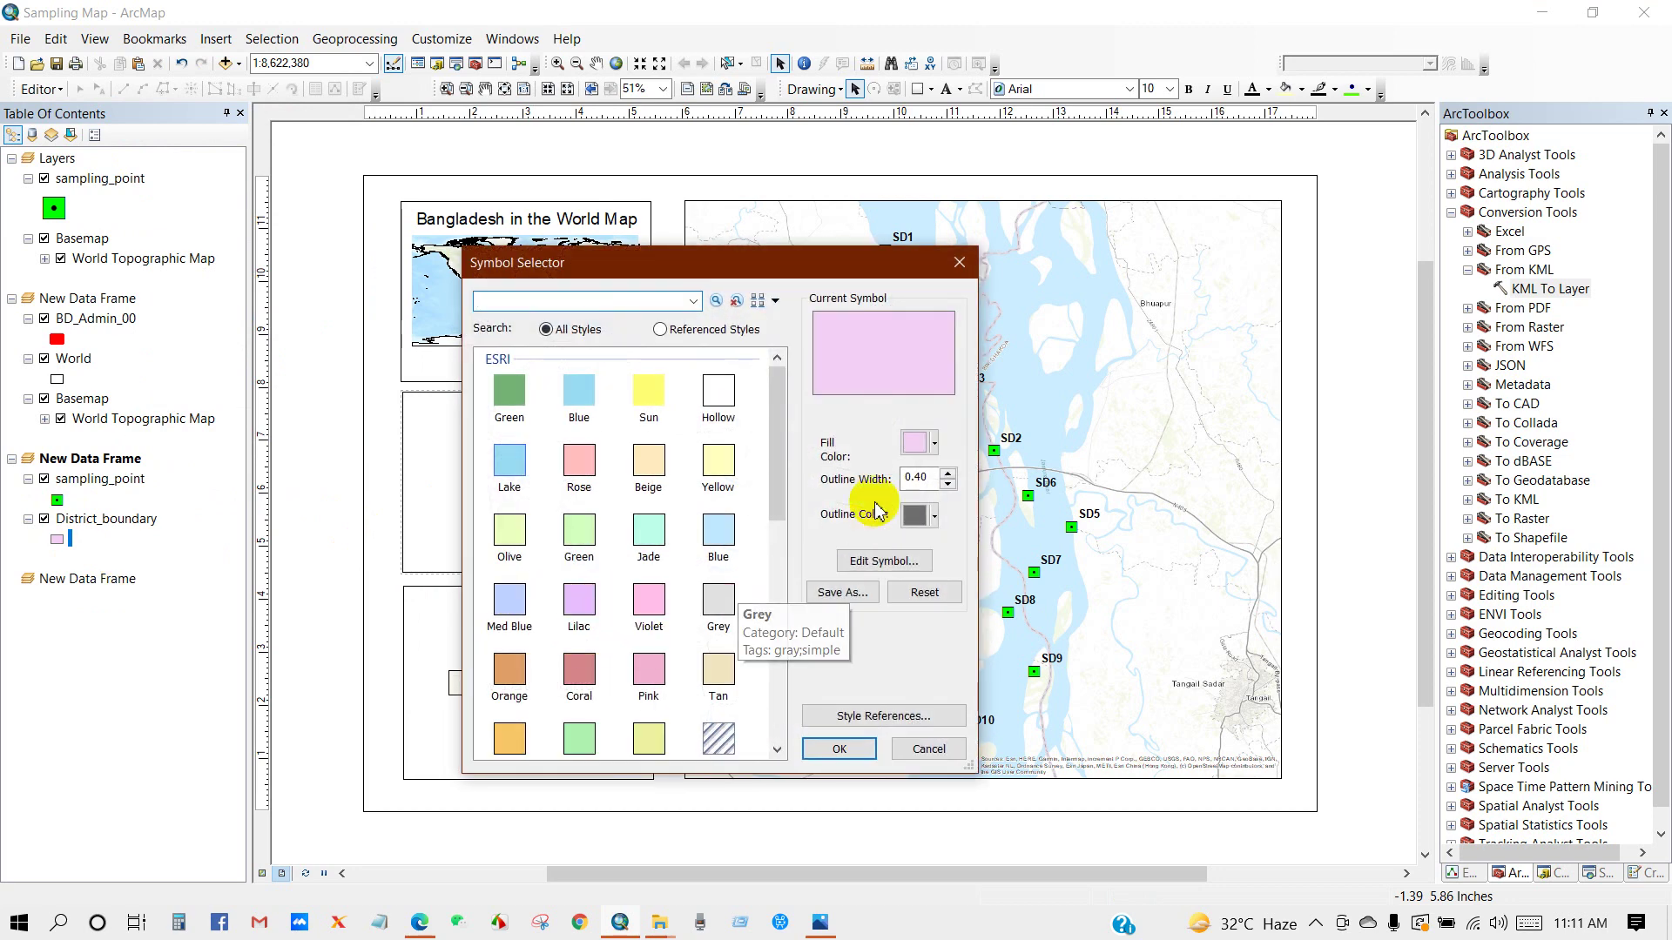
click(935, 445)
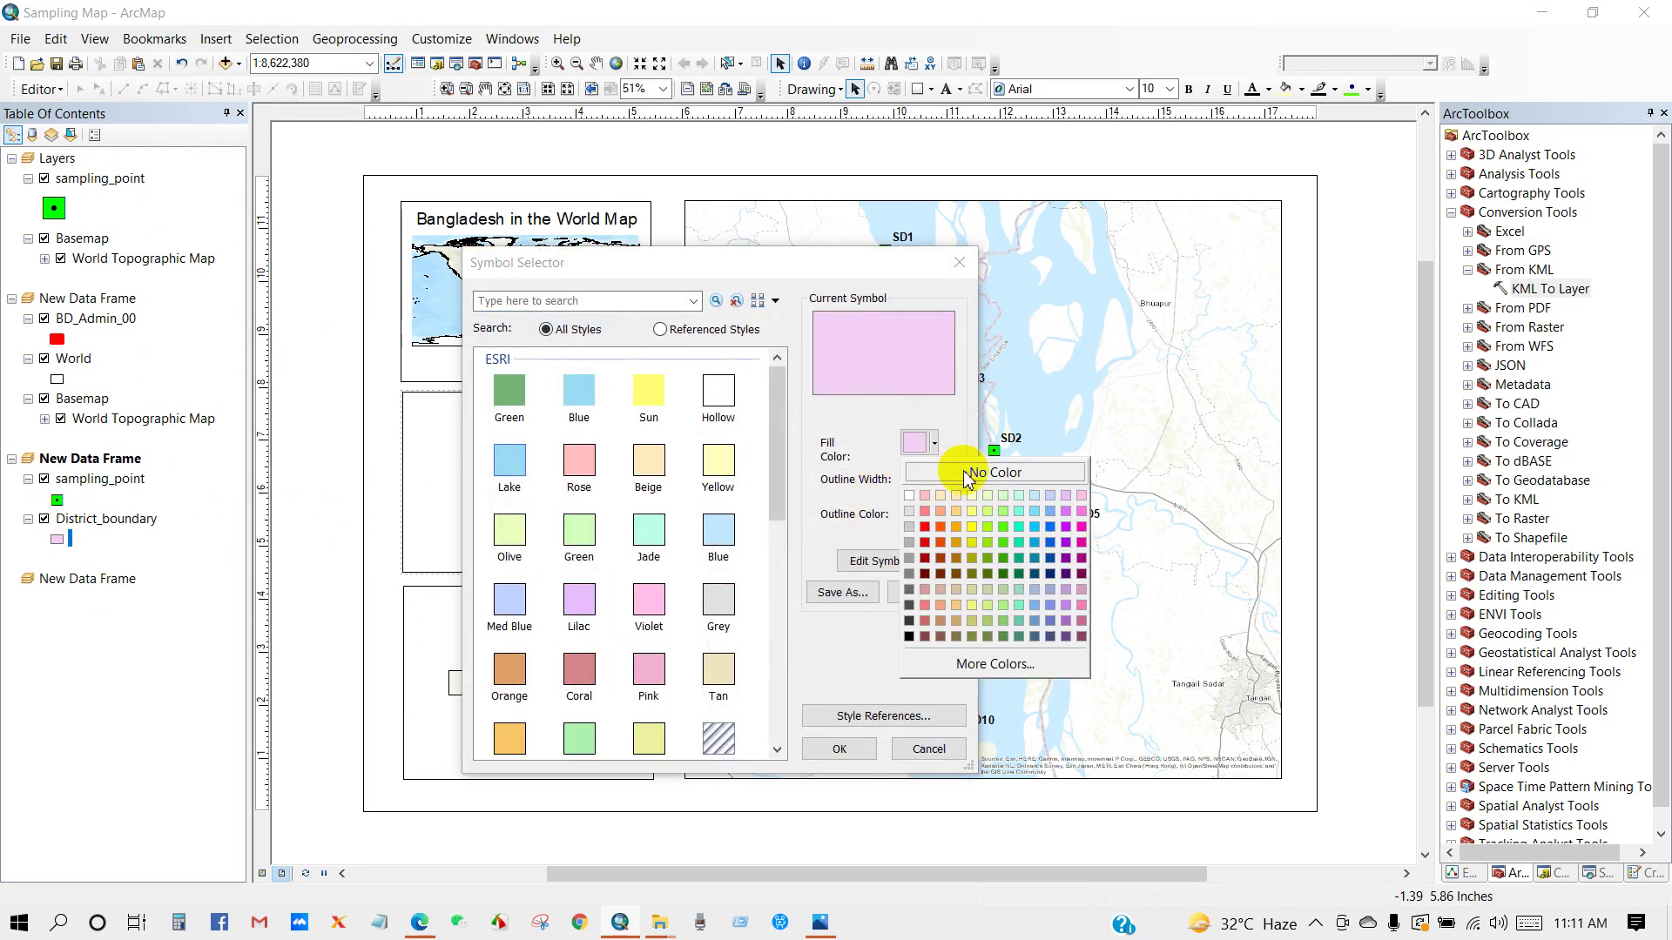
click(961, 468)
click(934, 519)
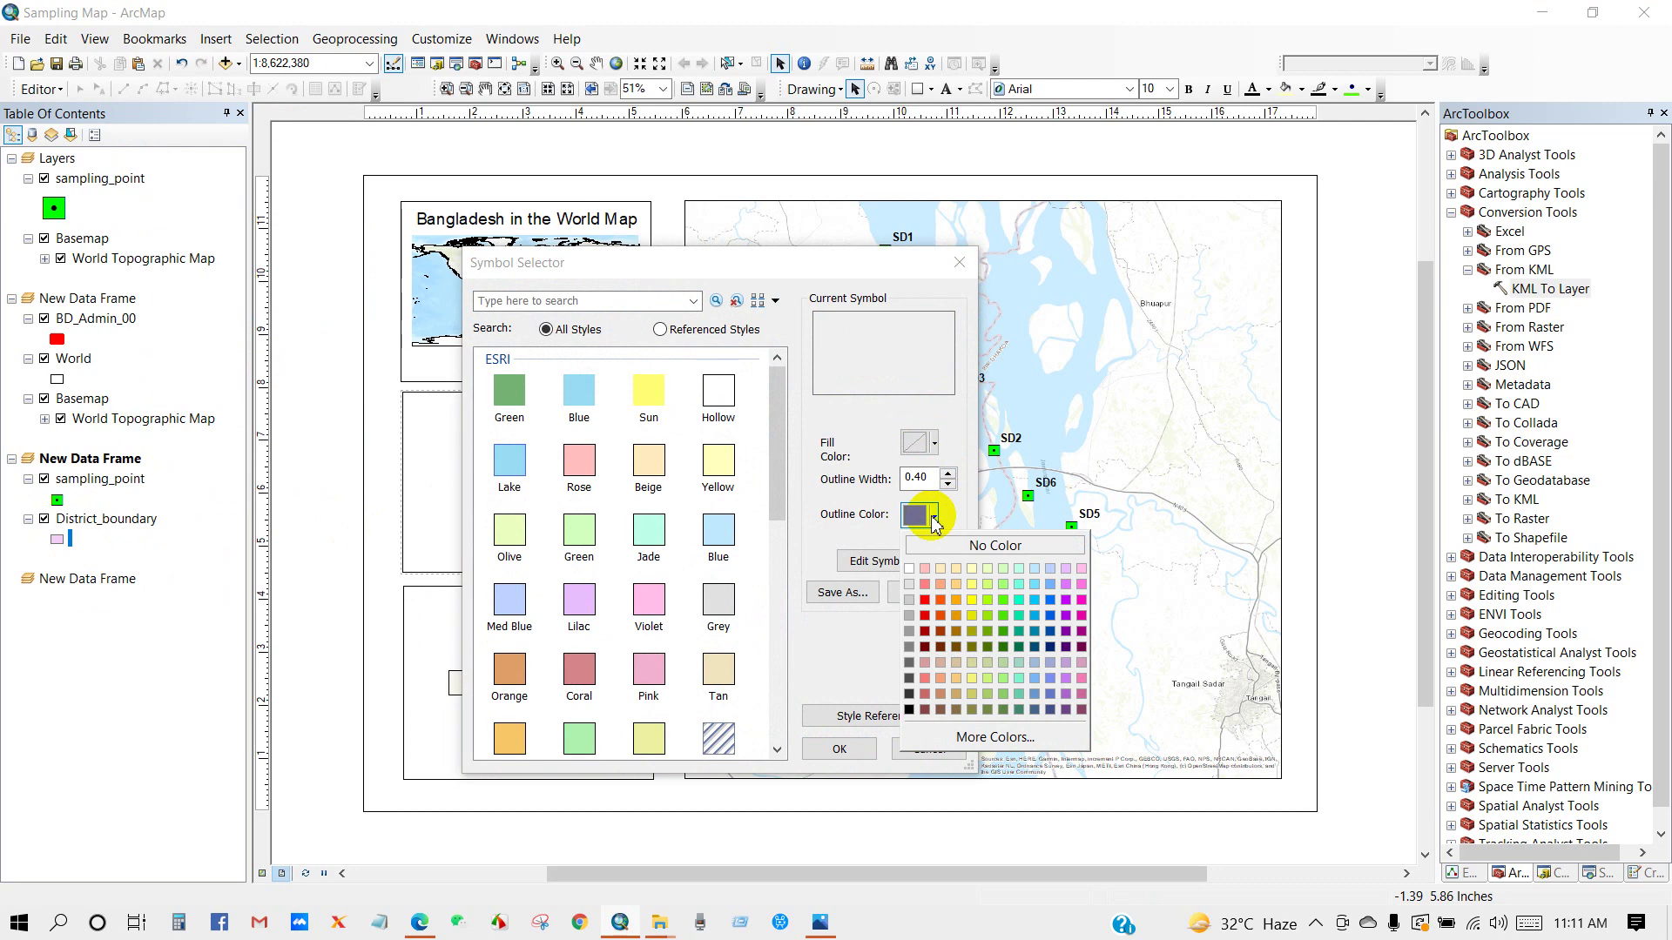
click(956, 646)
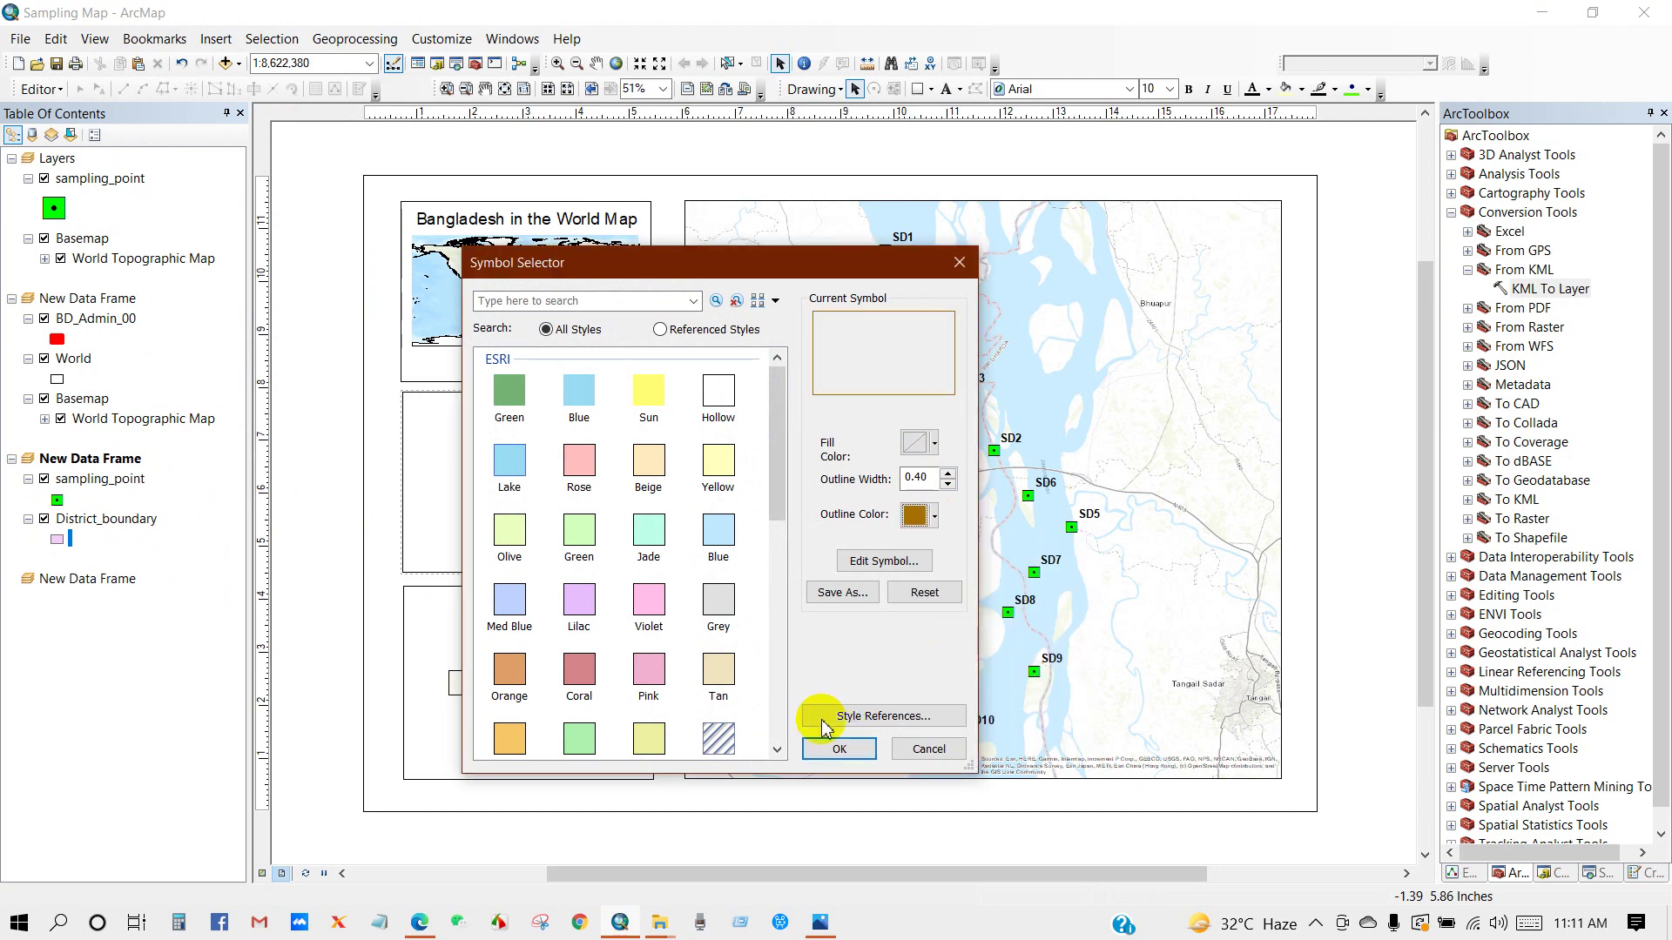
click(836, 749)
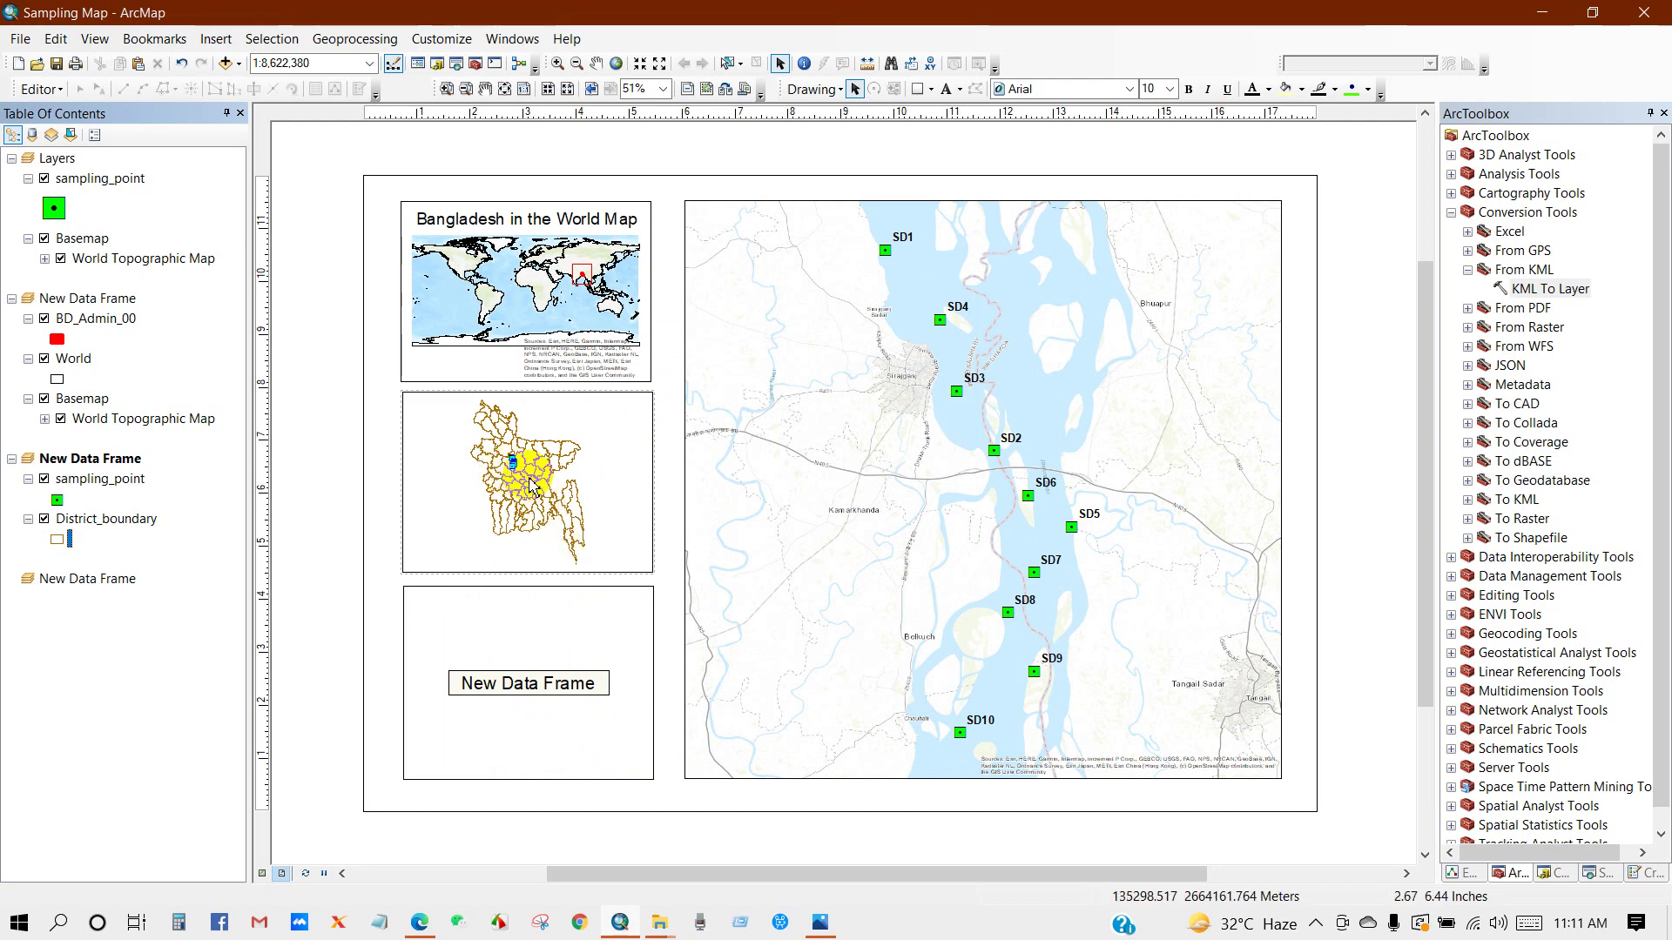
Add the Topographic basemap beneath the district outlines in the middle inset
click(447, 494)
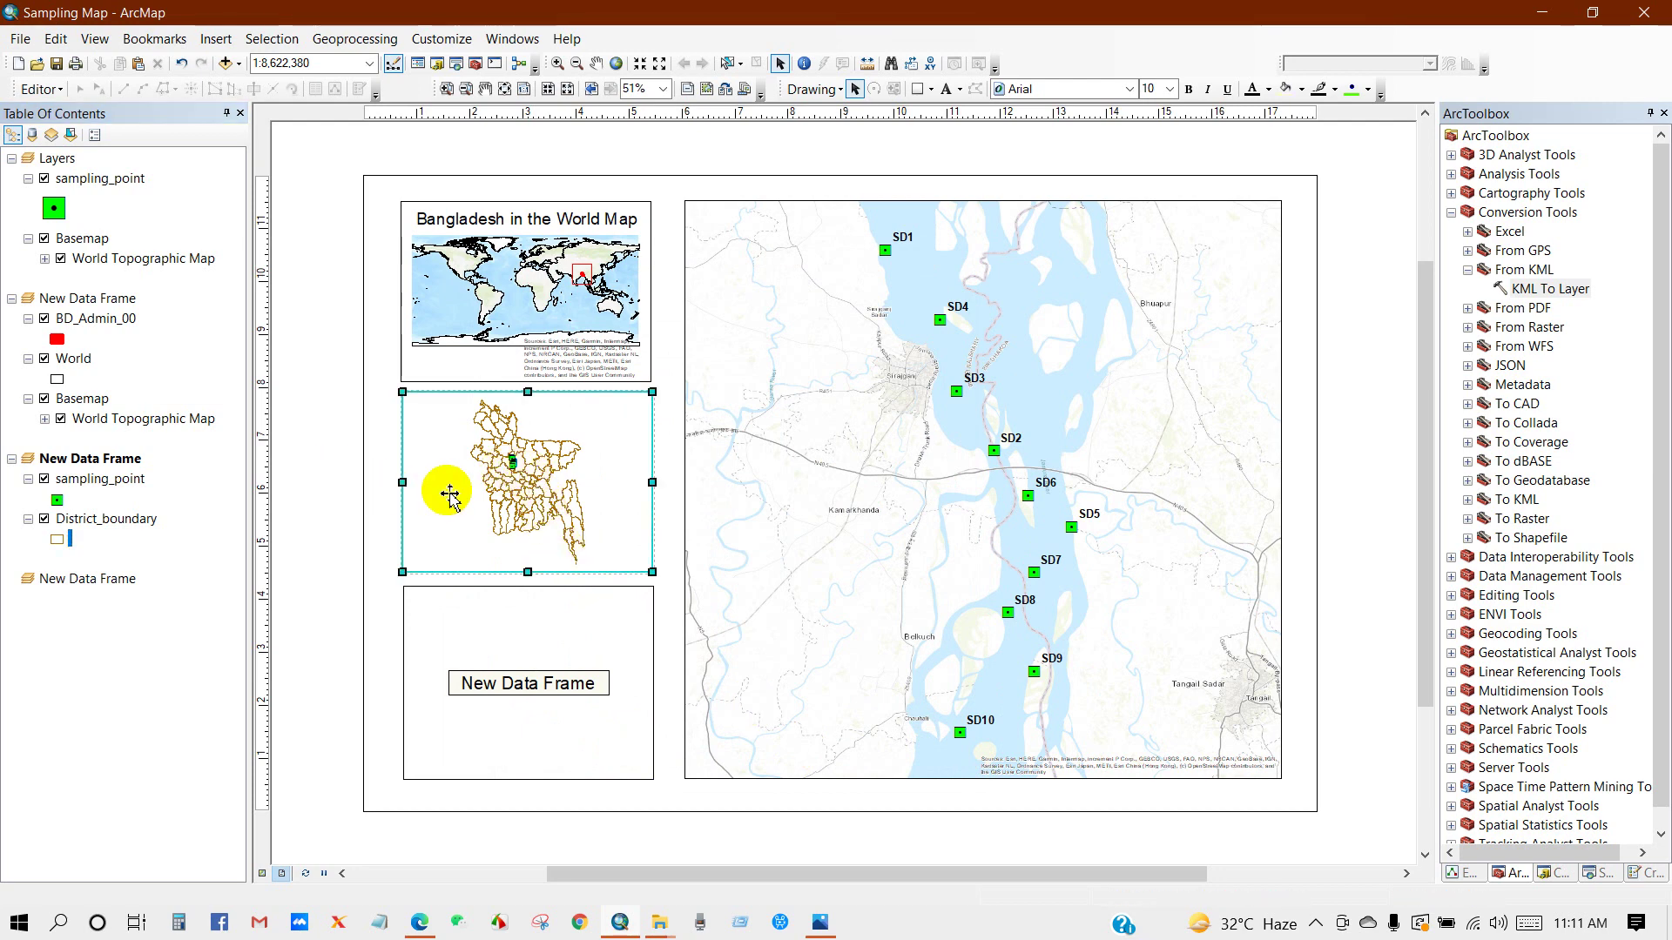
click(239, 66)
click(261, 104)
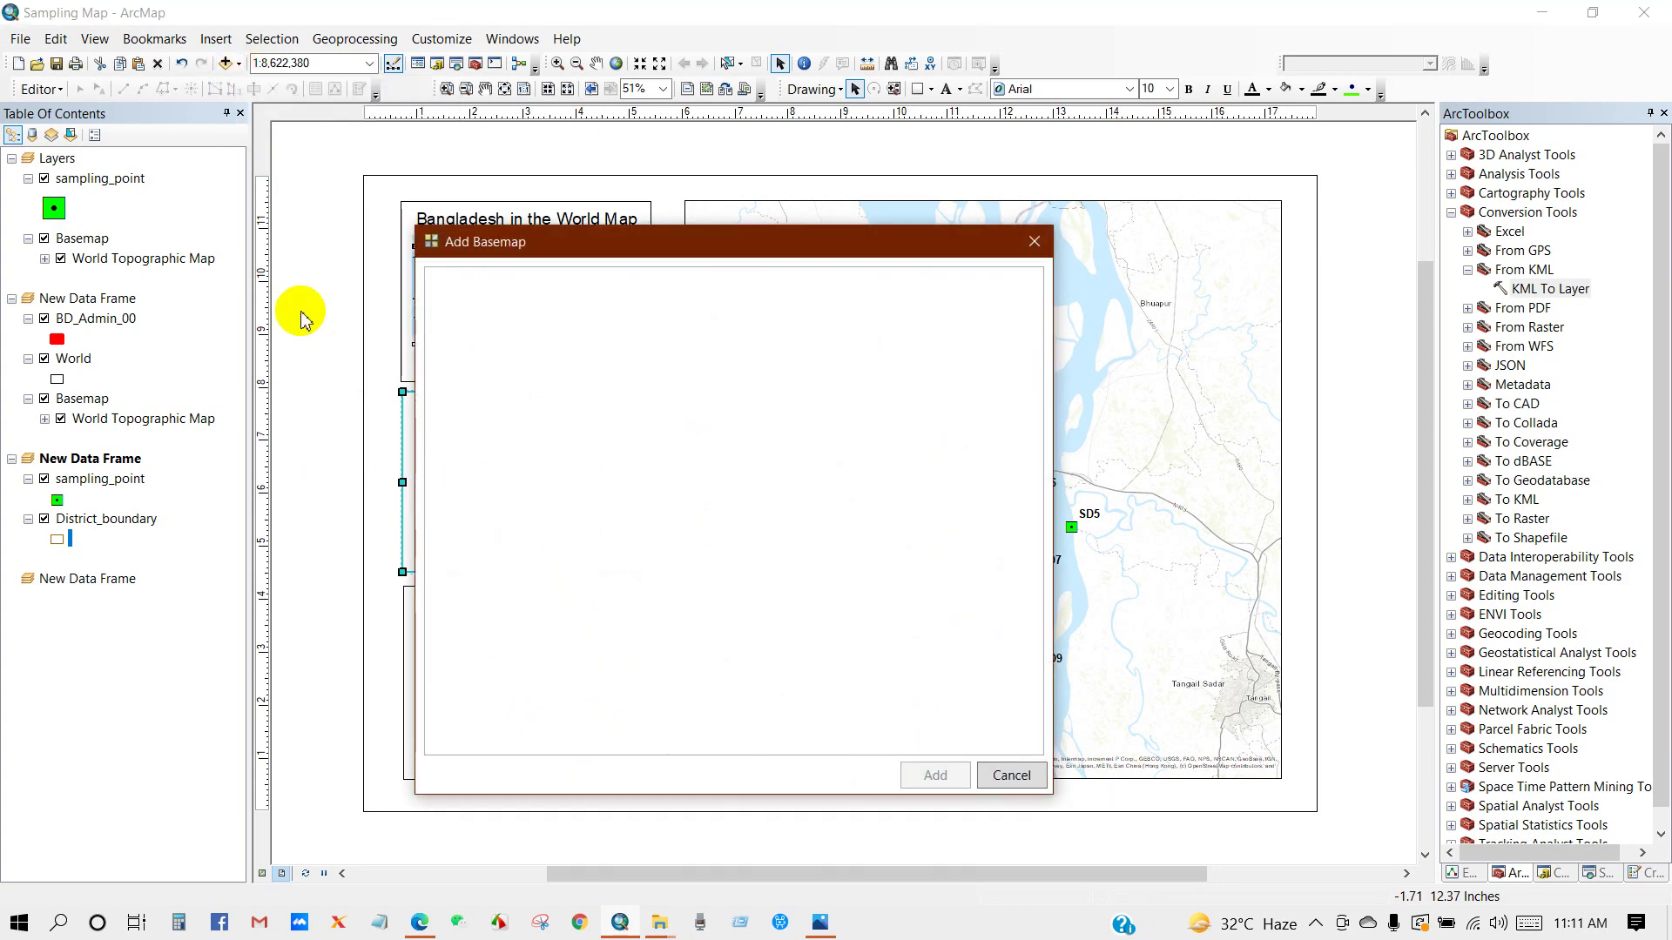
click(502, 492)
click(925, 773)
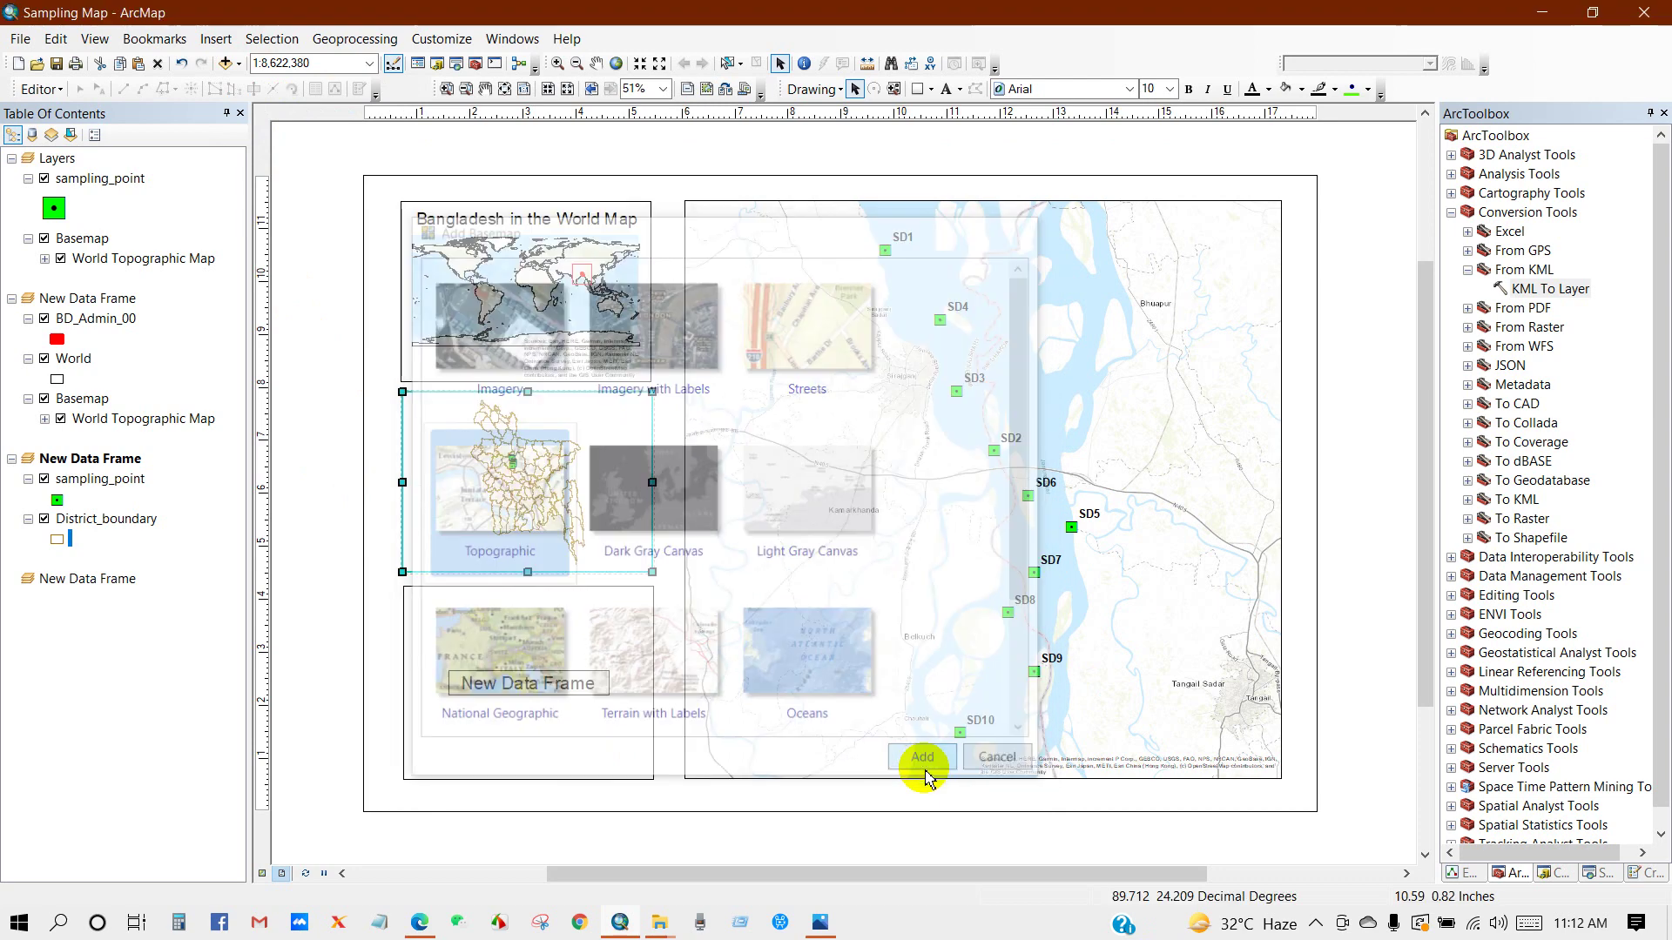
click(333, 493)
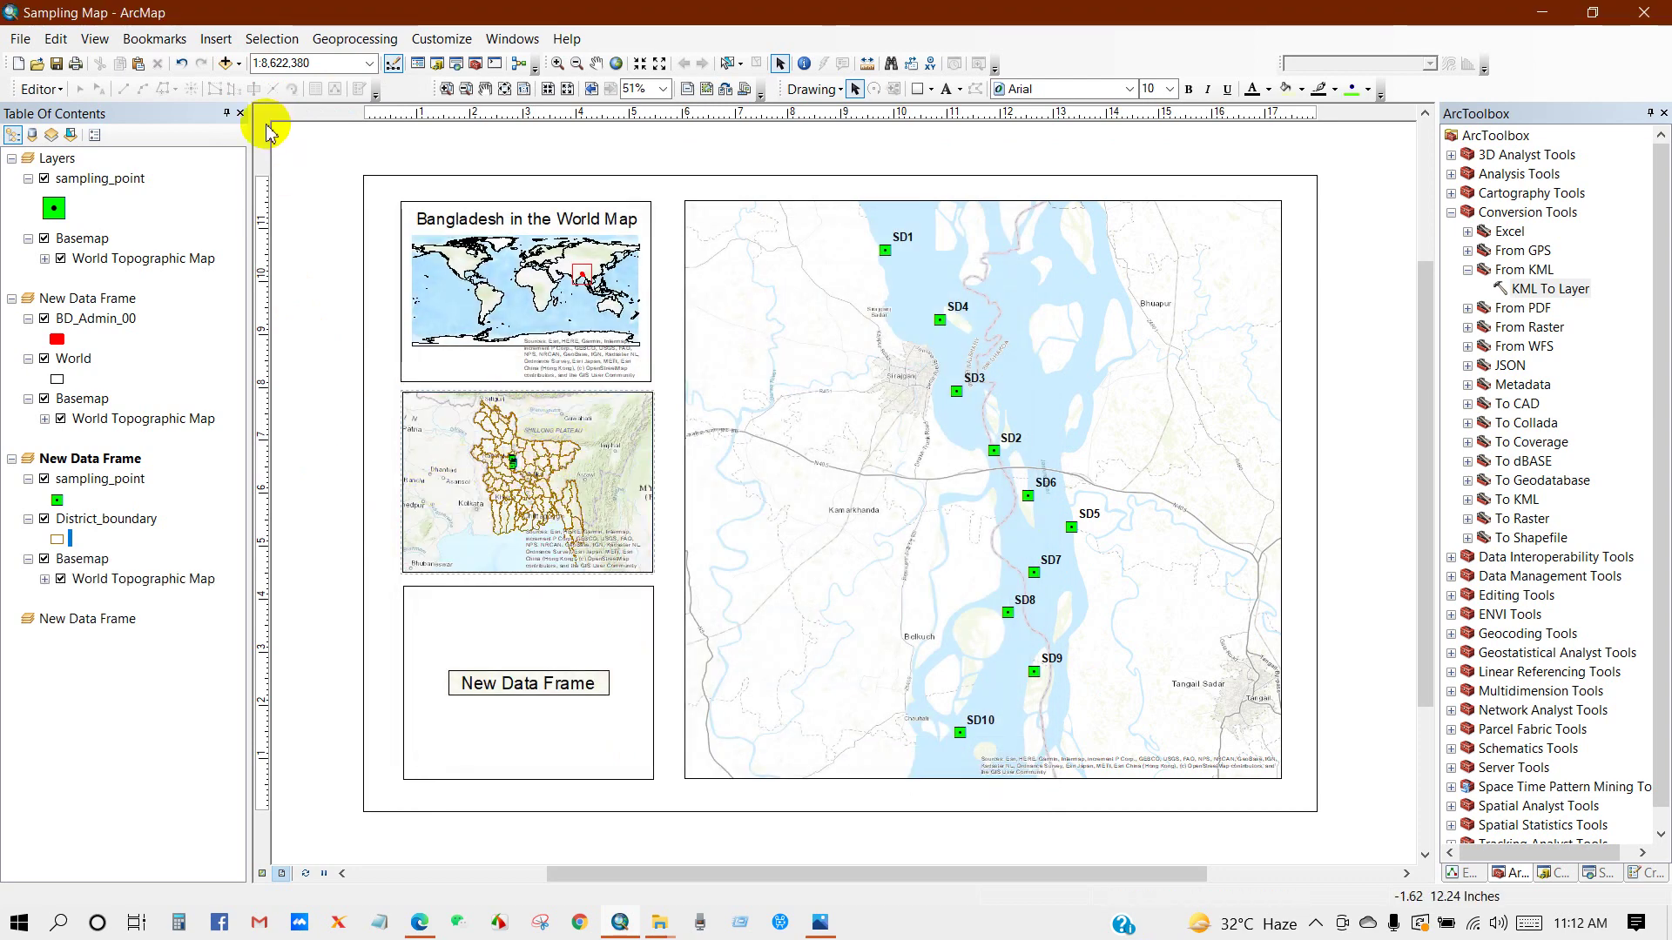
Insert a title reading 'Study Area in District Map' and move it onto the district inset
click(217, 42)
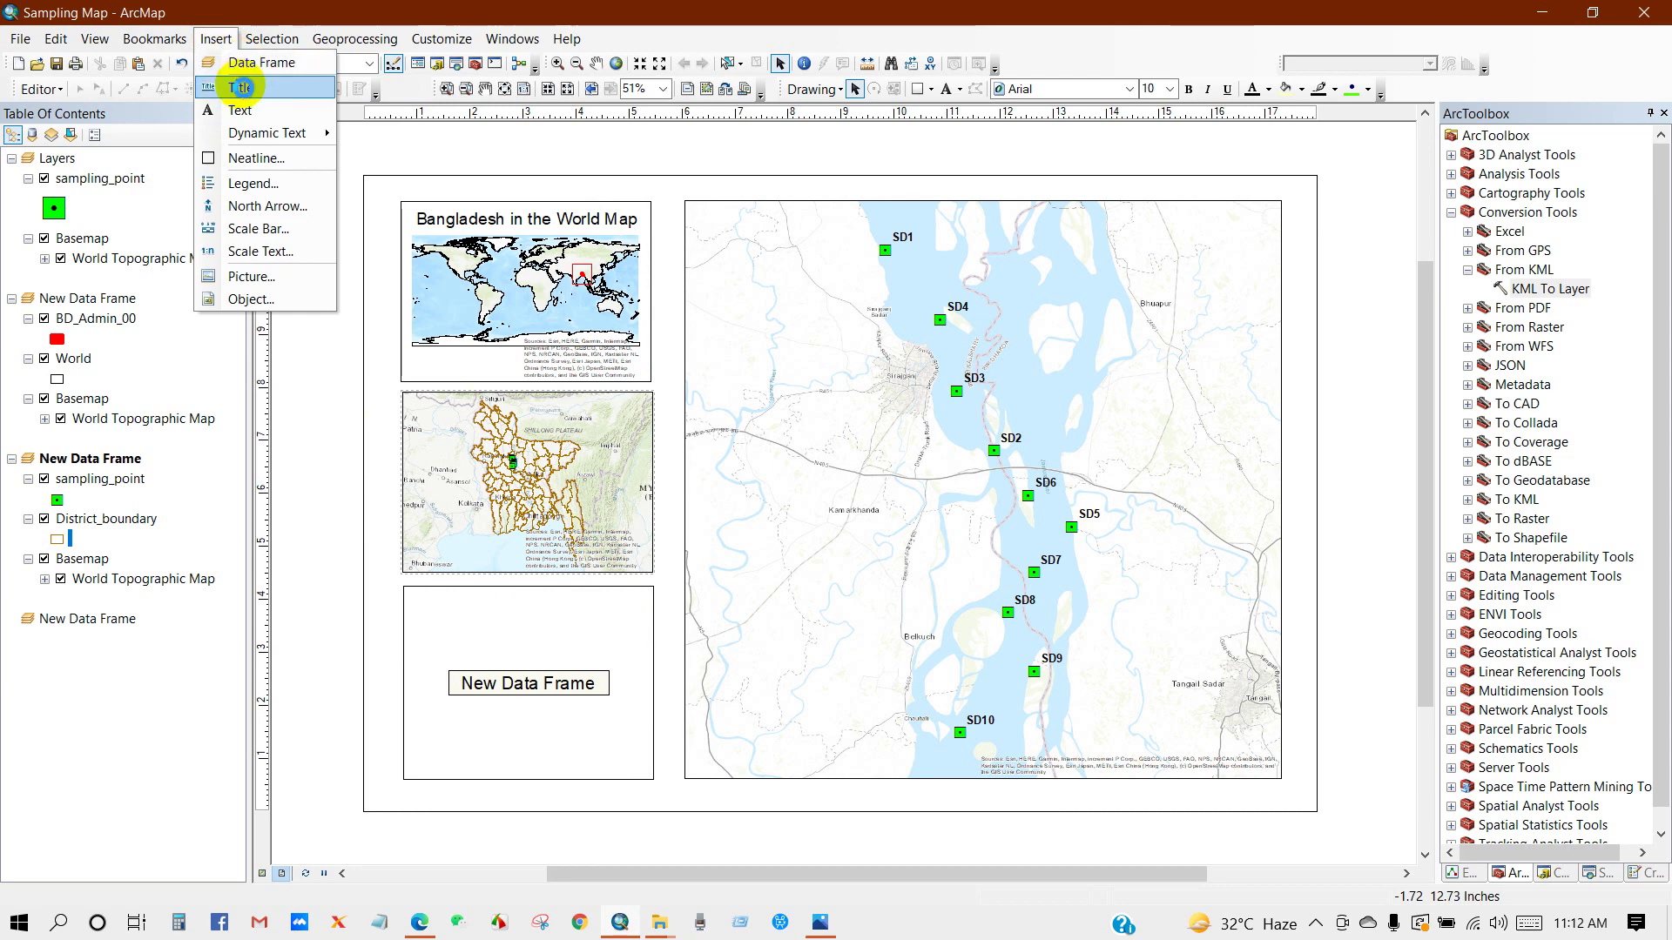
click(242, 87)
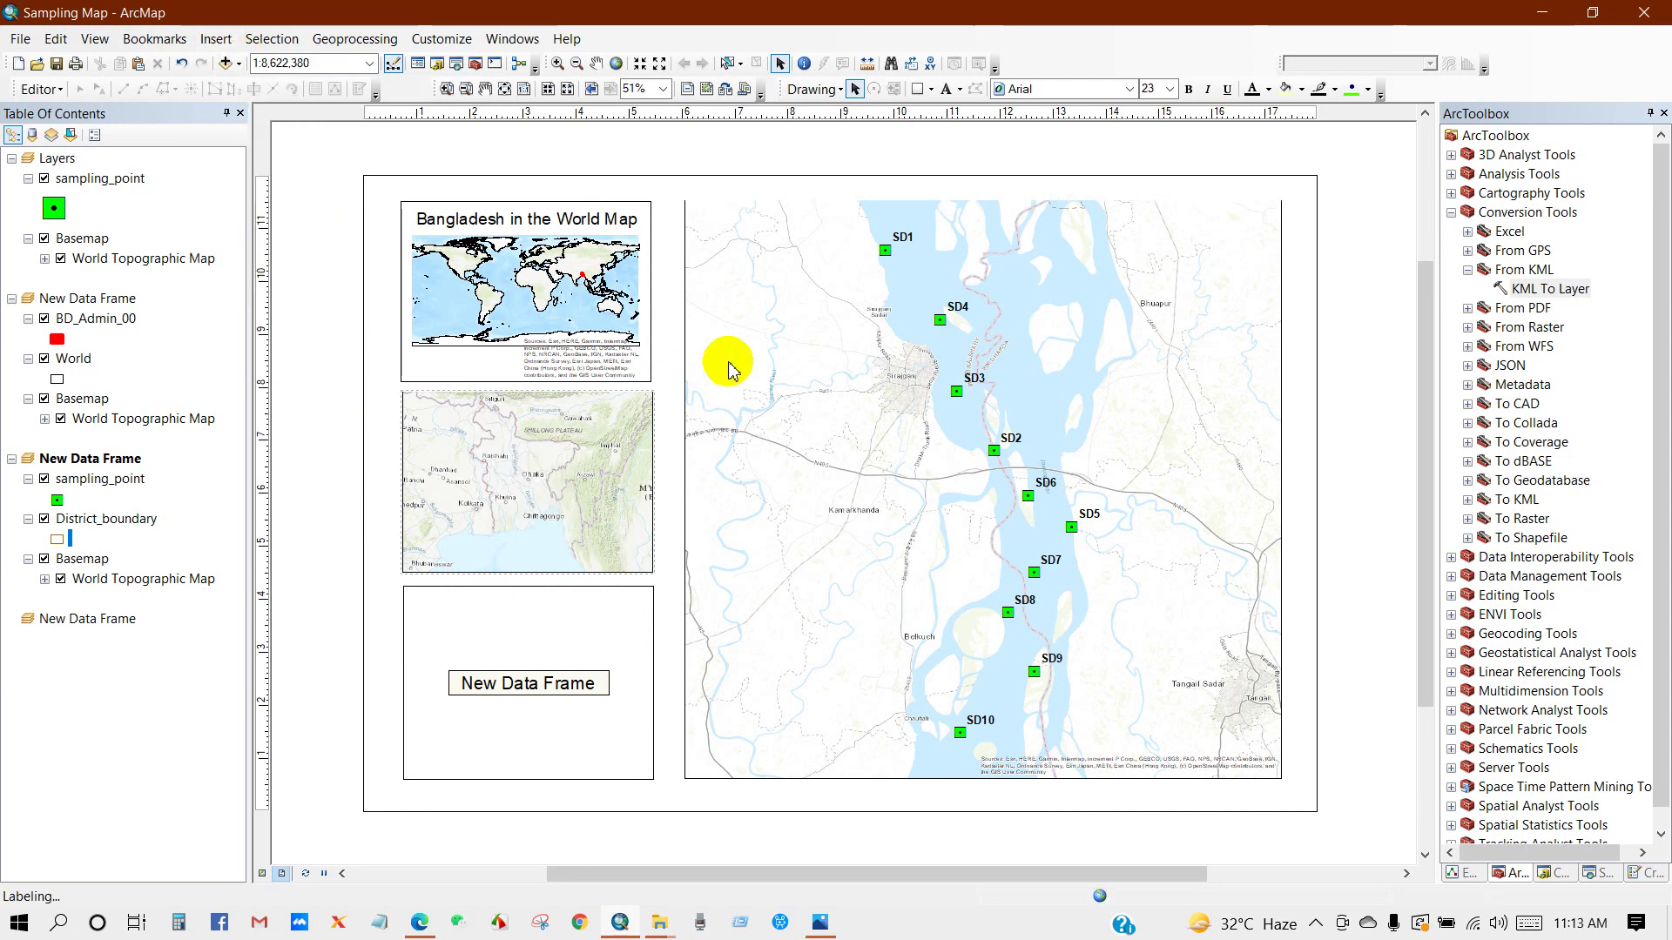
click(806, 224)
double_click(806, 225)
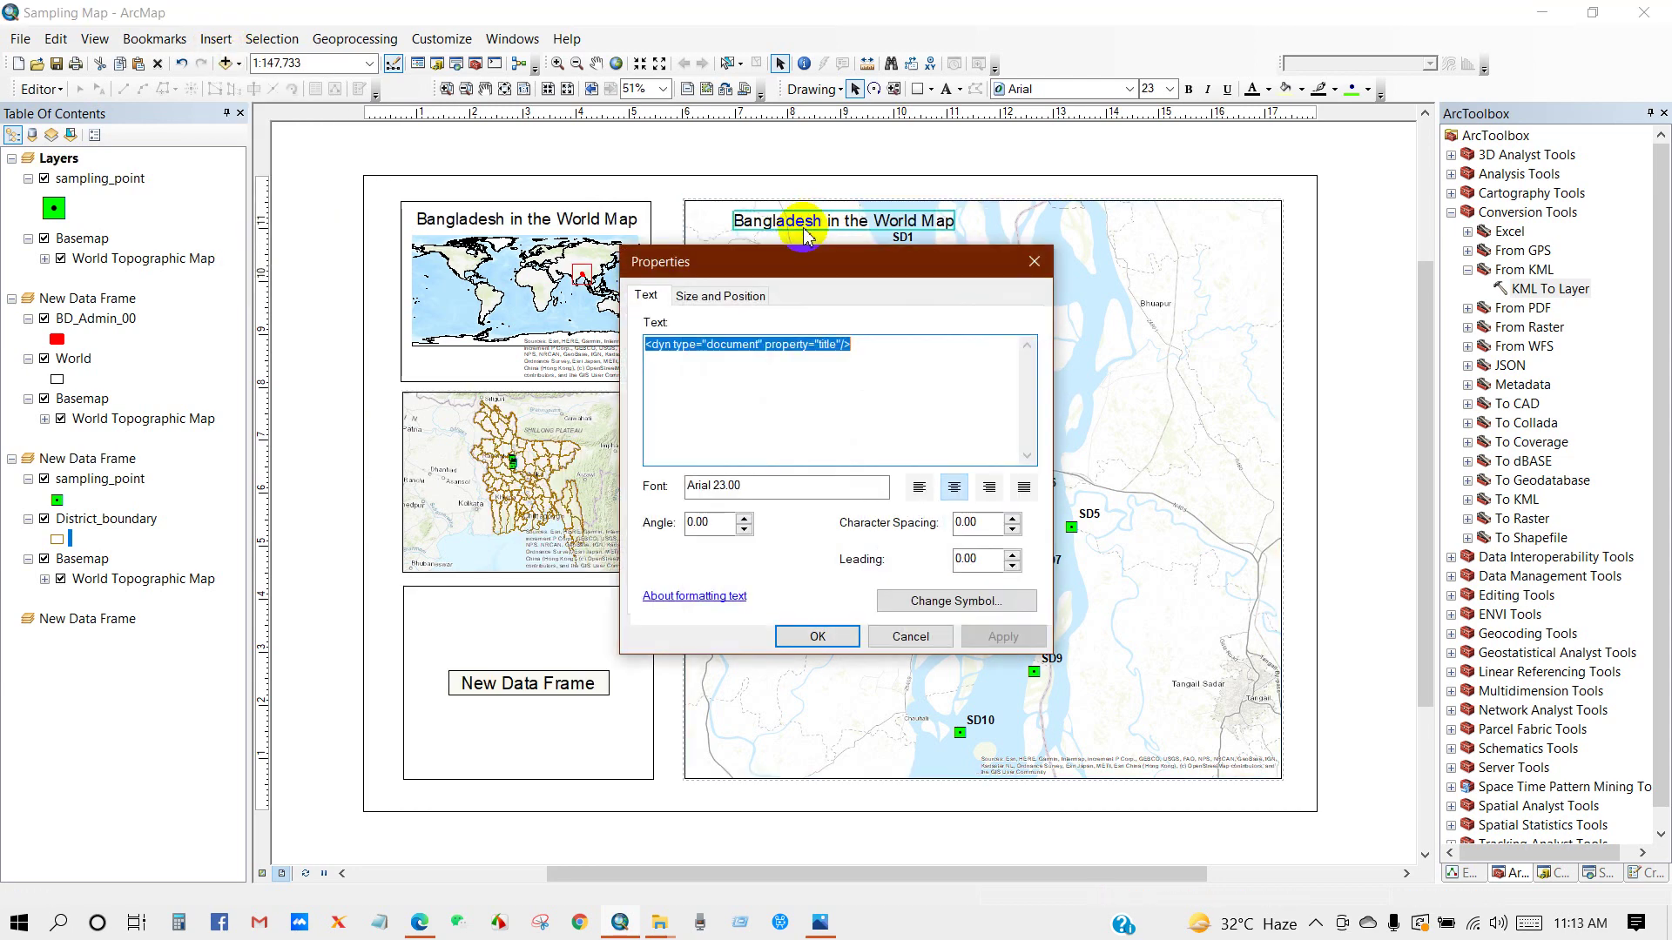
click(765, 353)
key(ctrl+a)
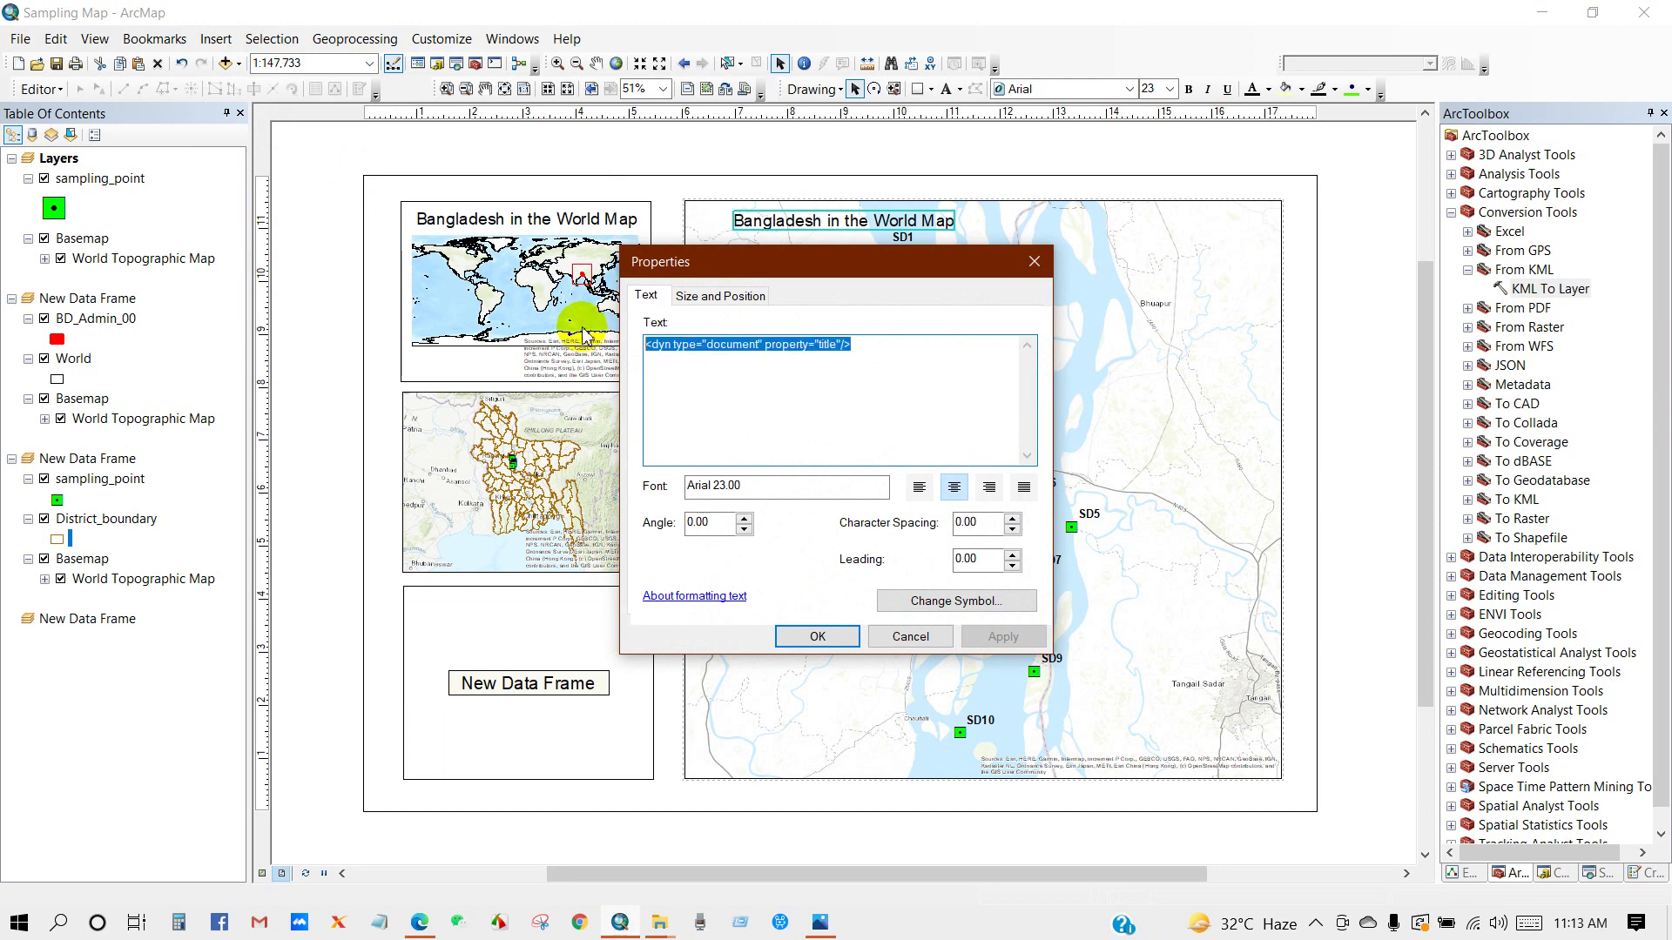
text(Study)
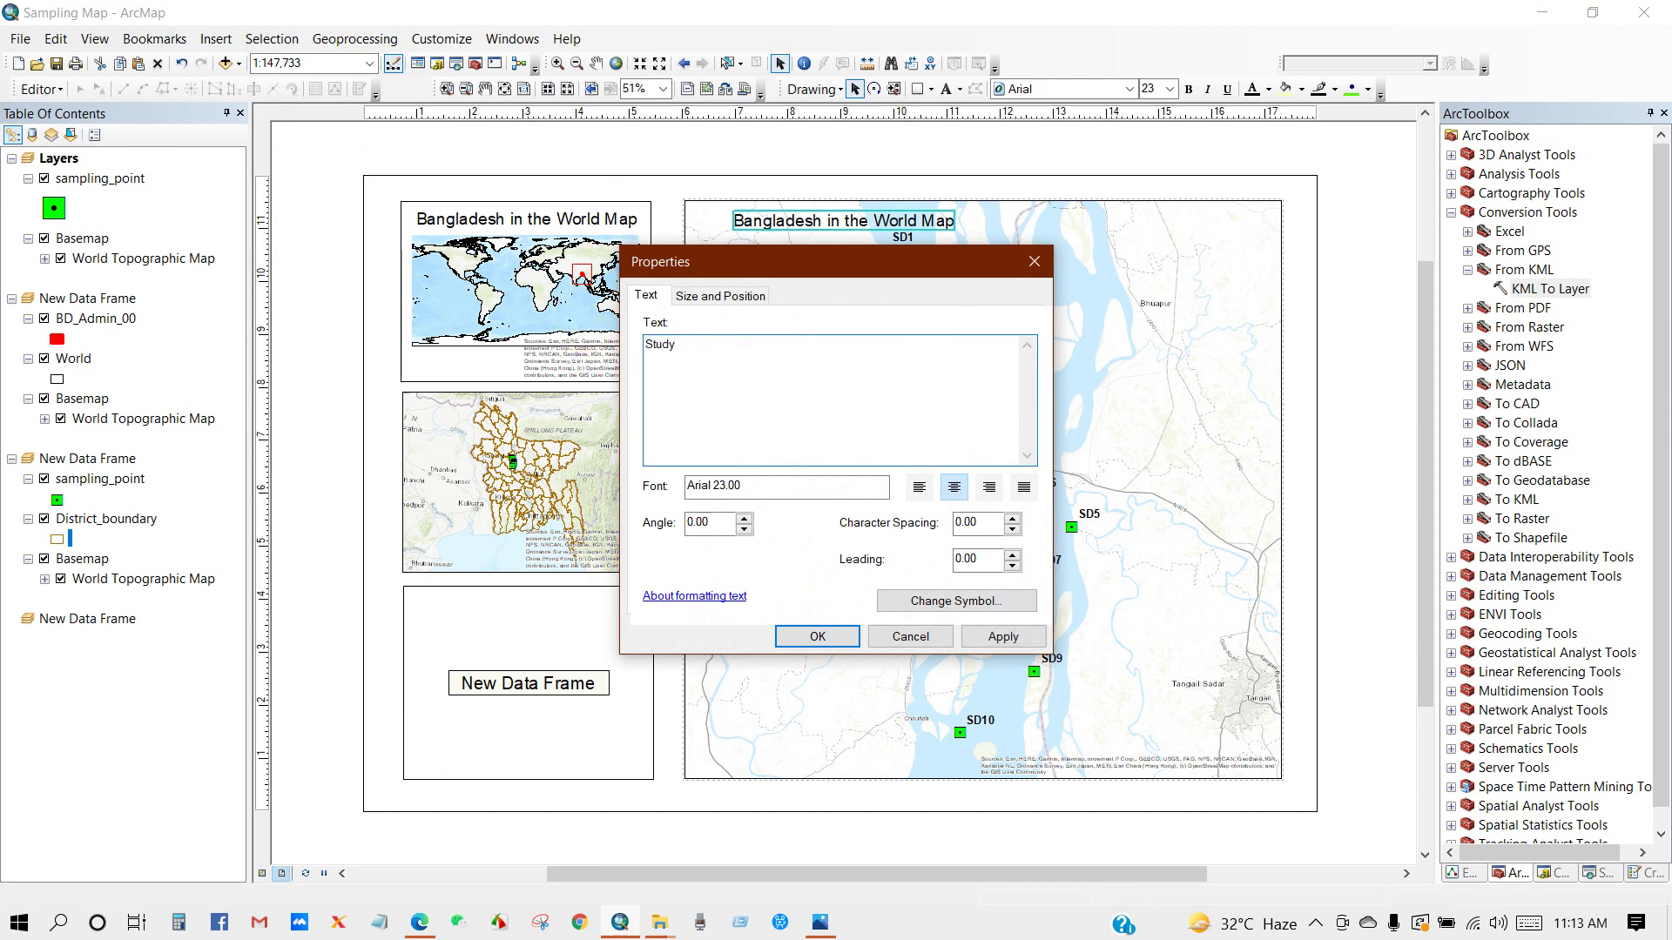
text( Area in District Map)
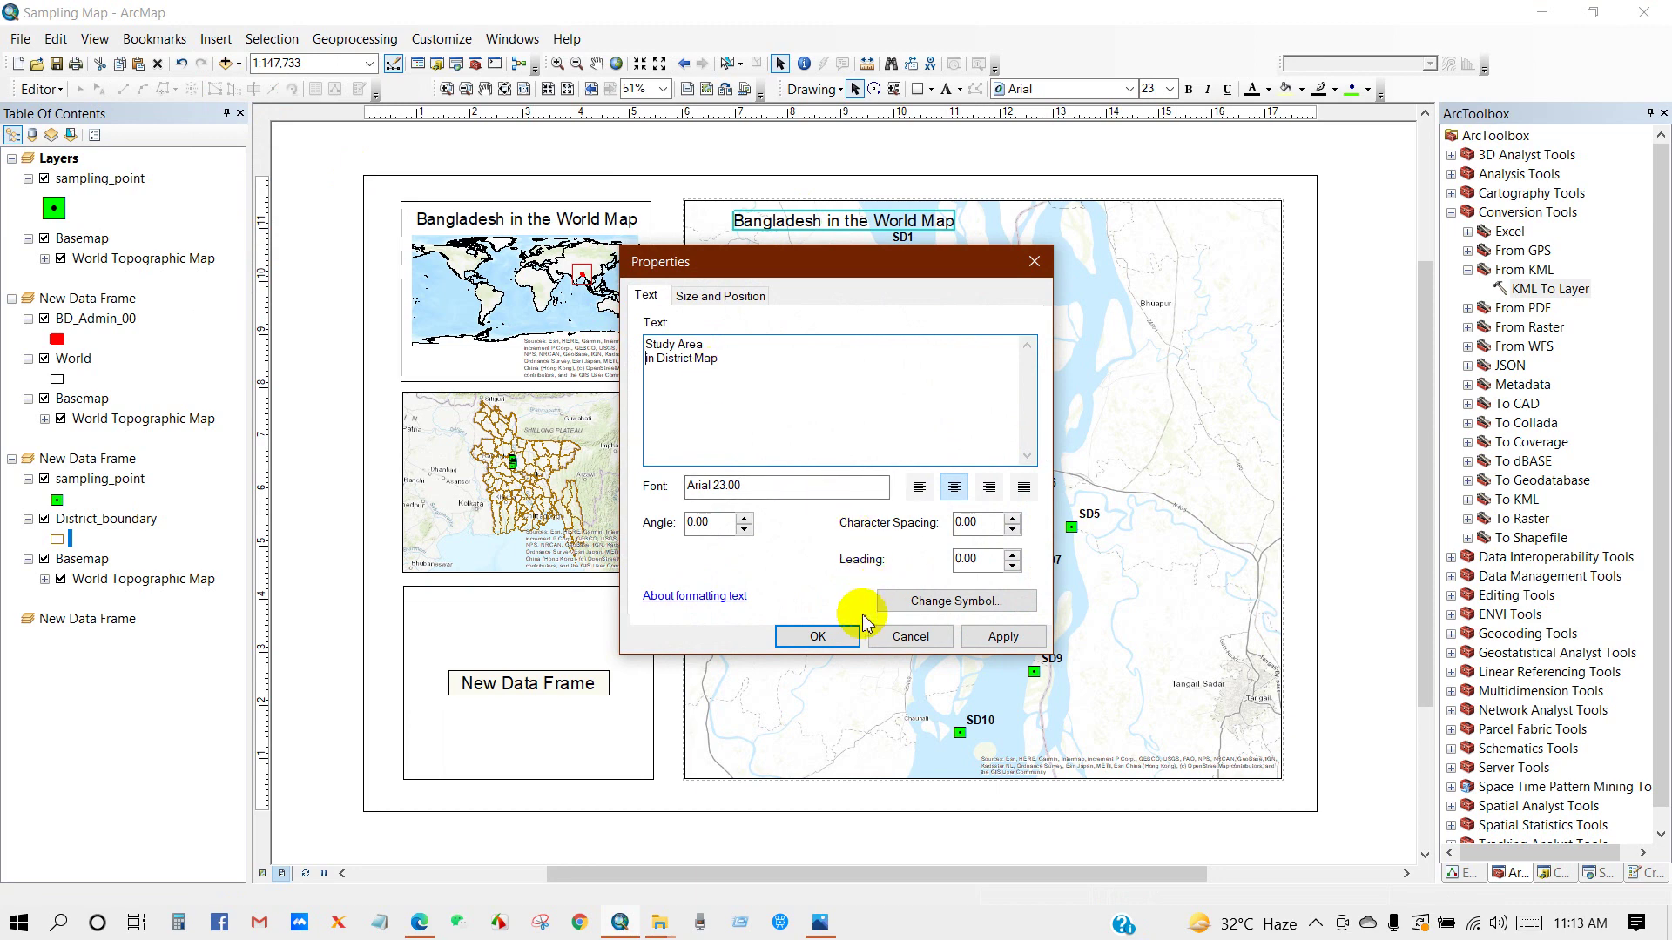
click(829, 637)
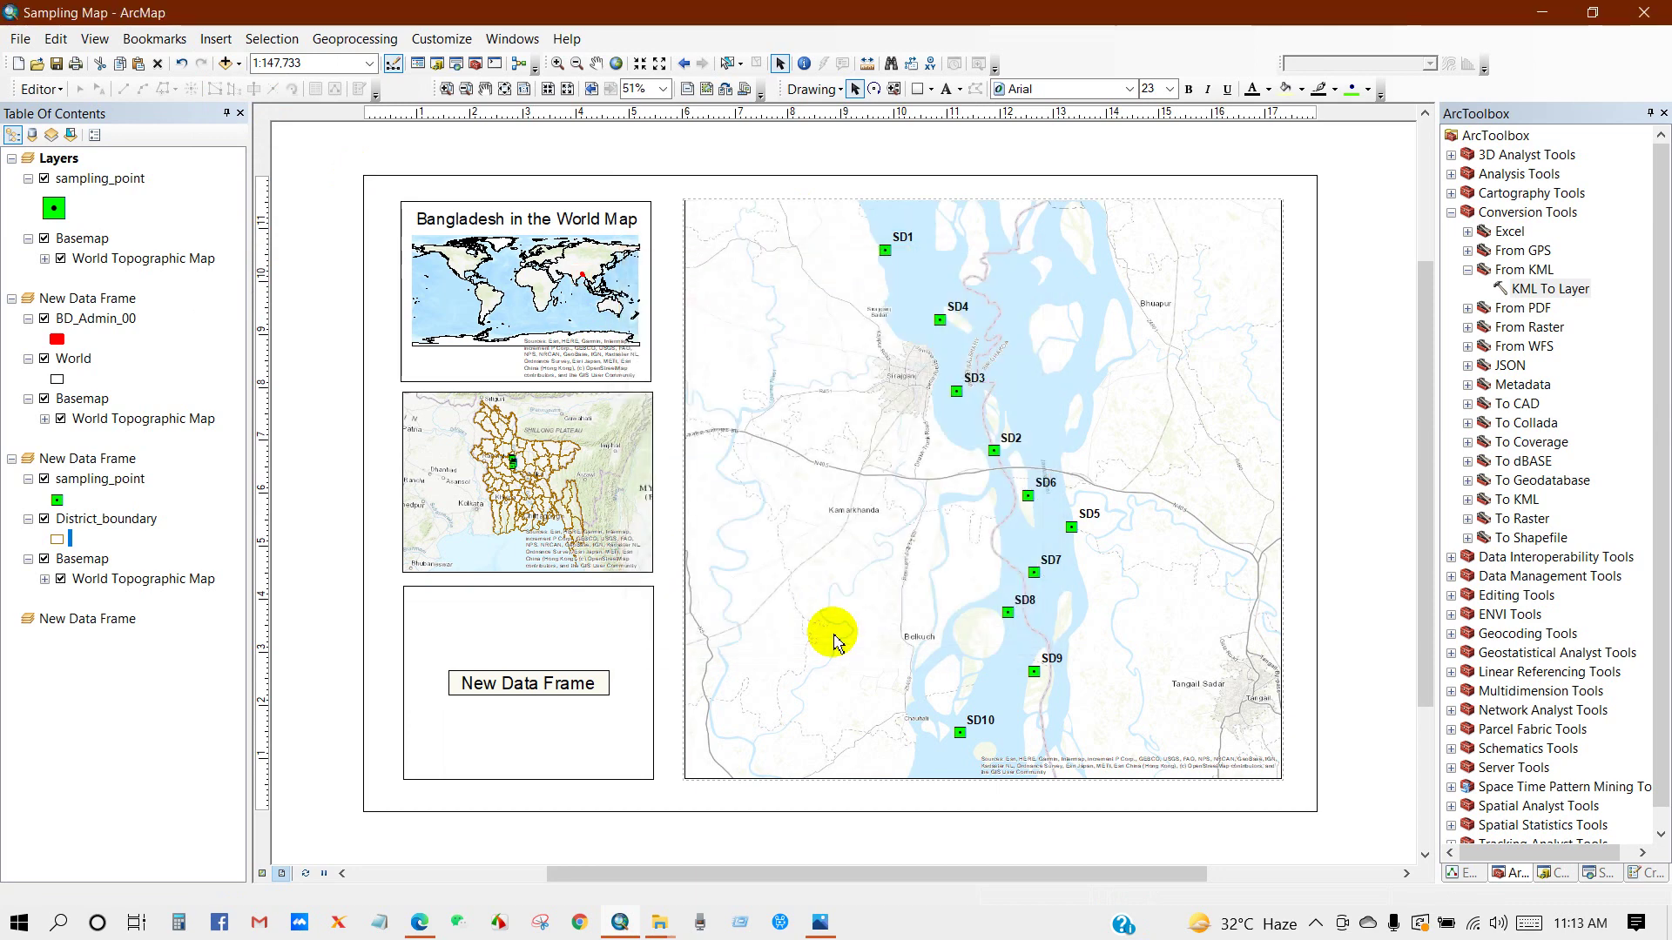
drag(836, 235, 571, 420)
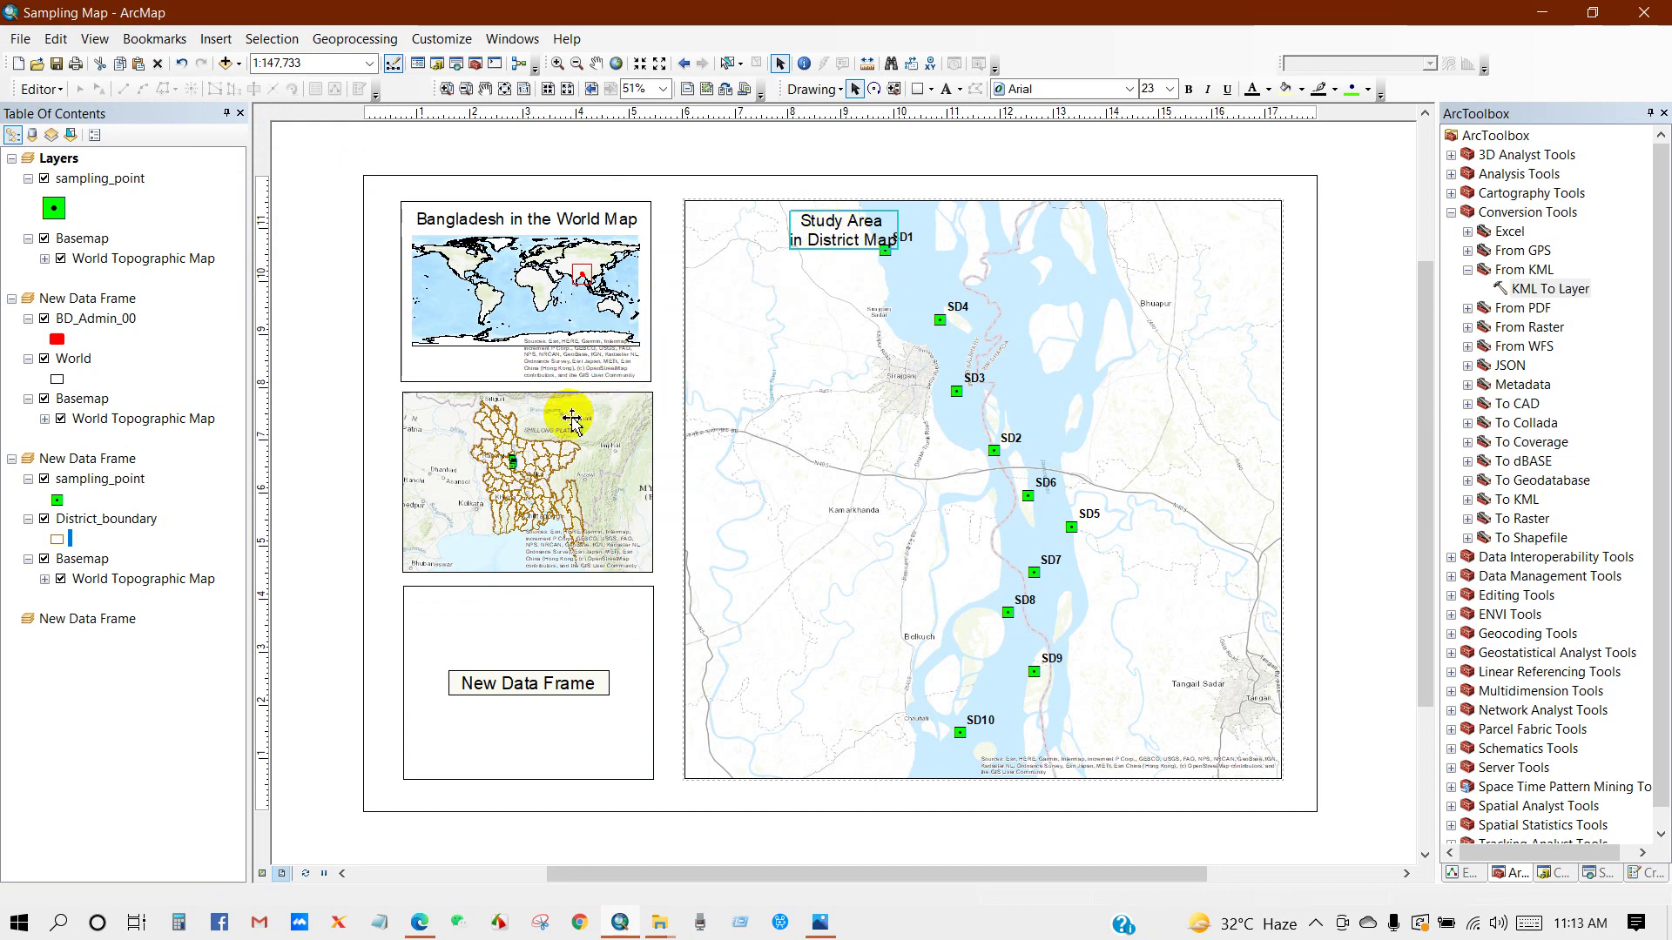
Make the caption font bold at size 18 and nudge it into place
right_click(572, 420)
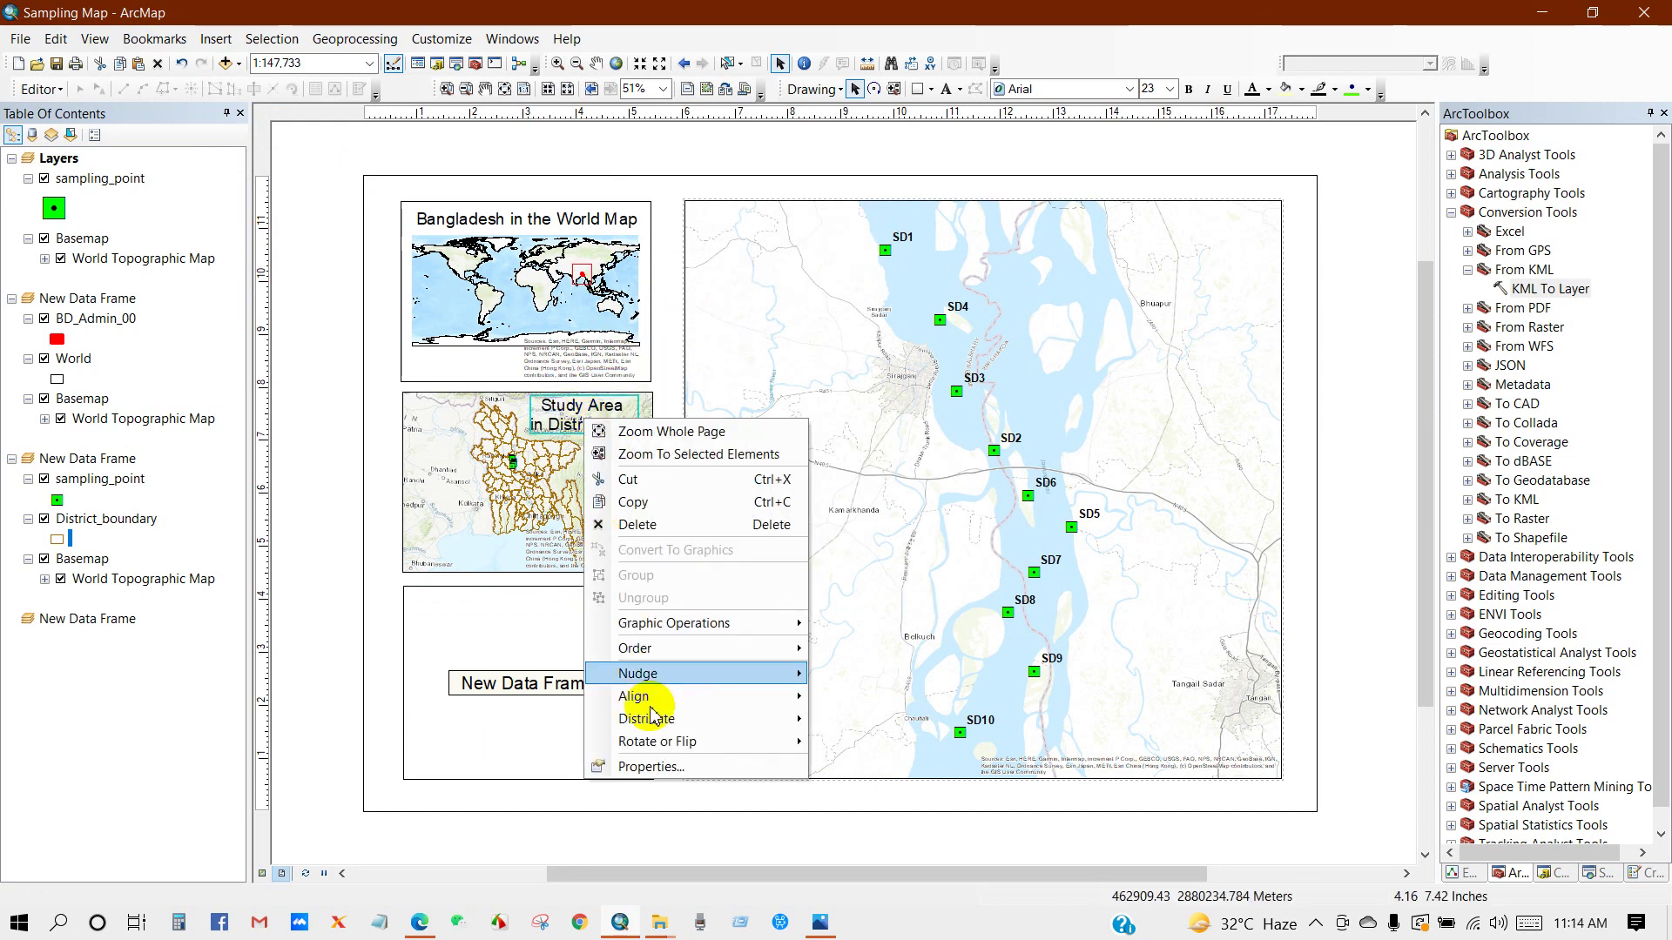
click(651, 764)
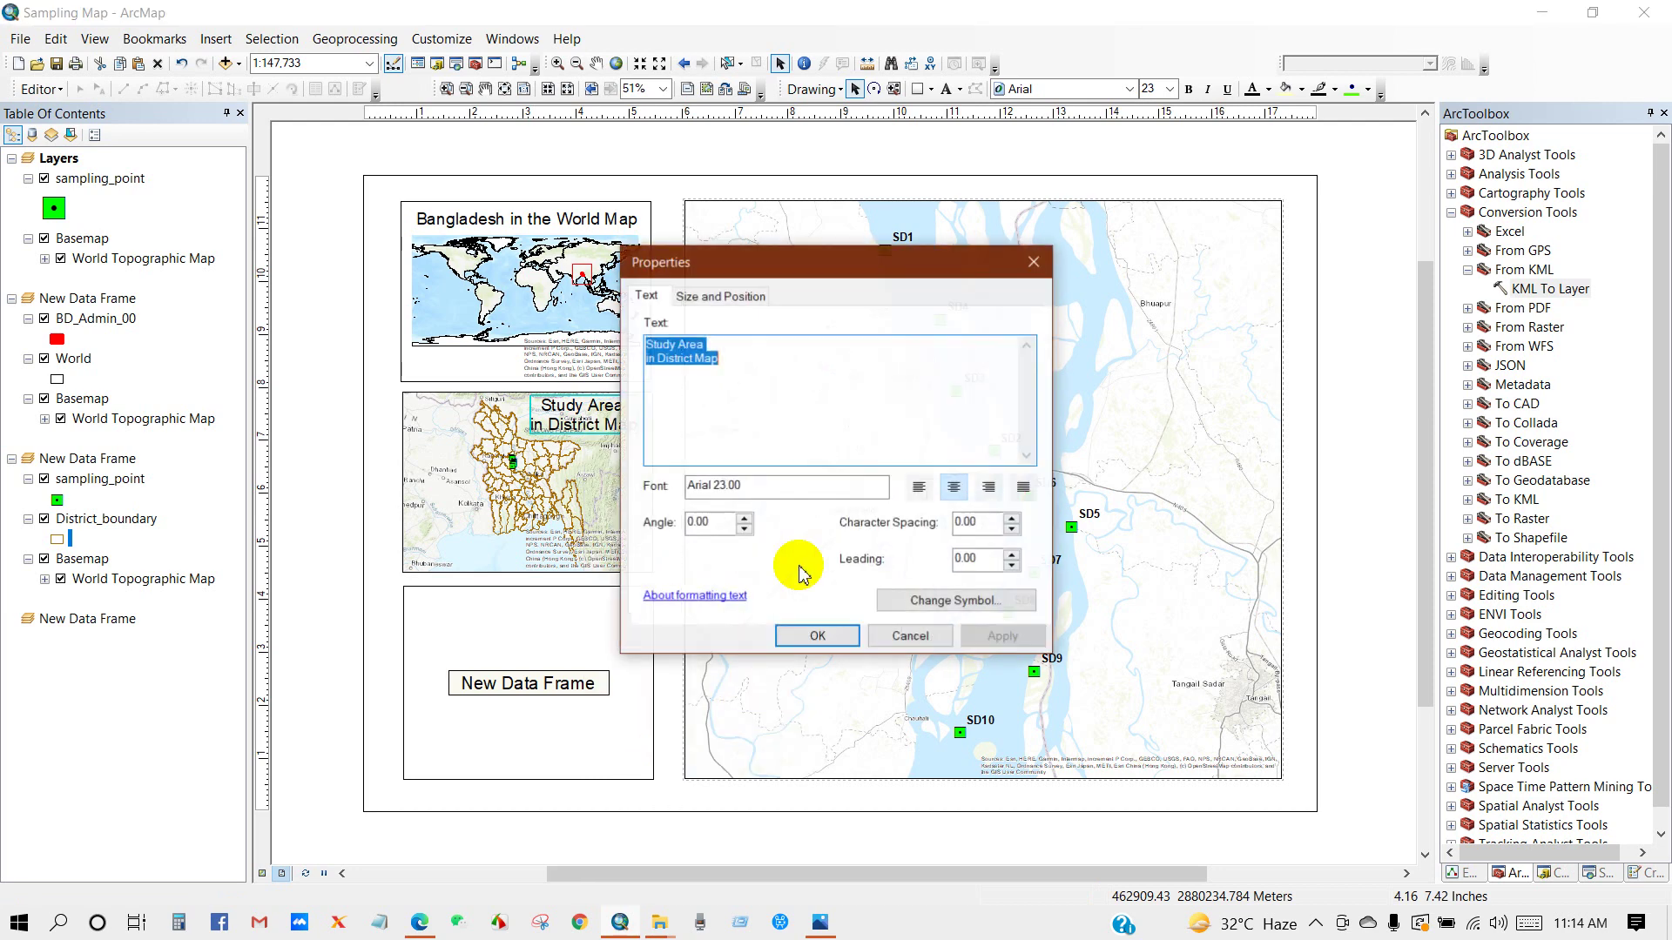
click(958, 607)
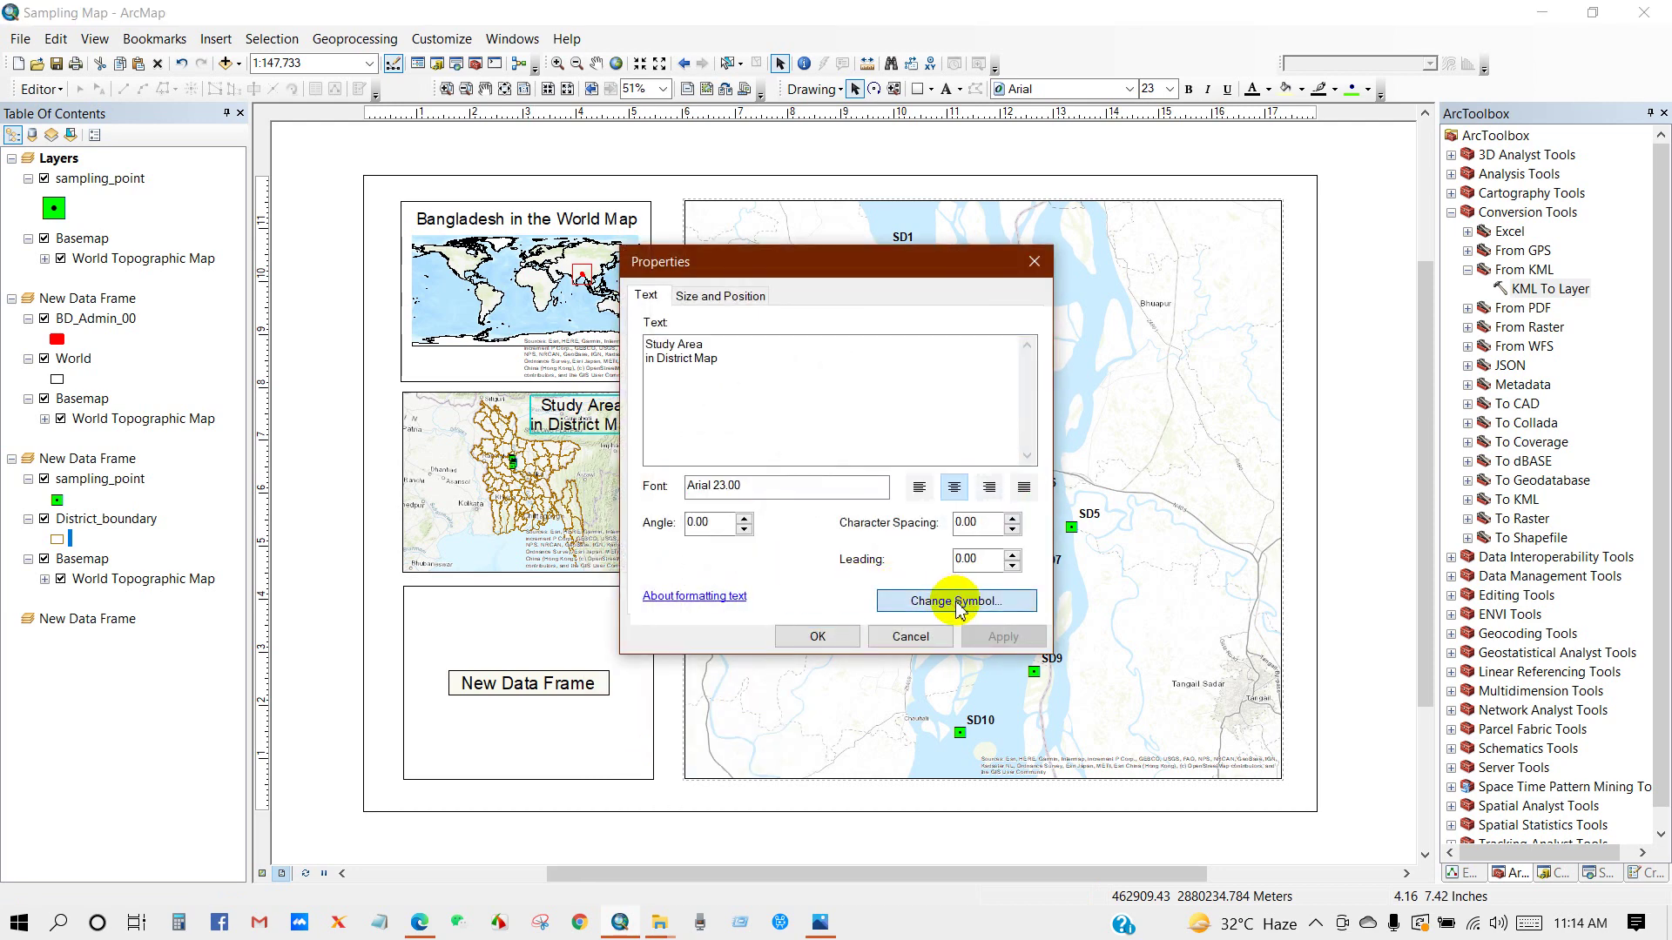
text(1)
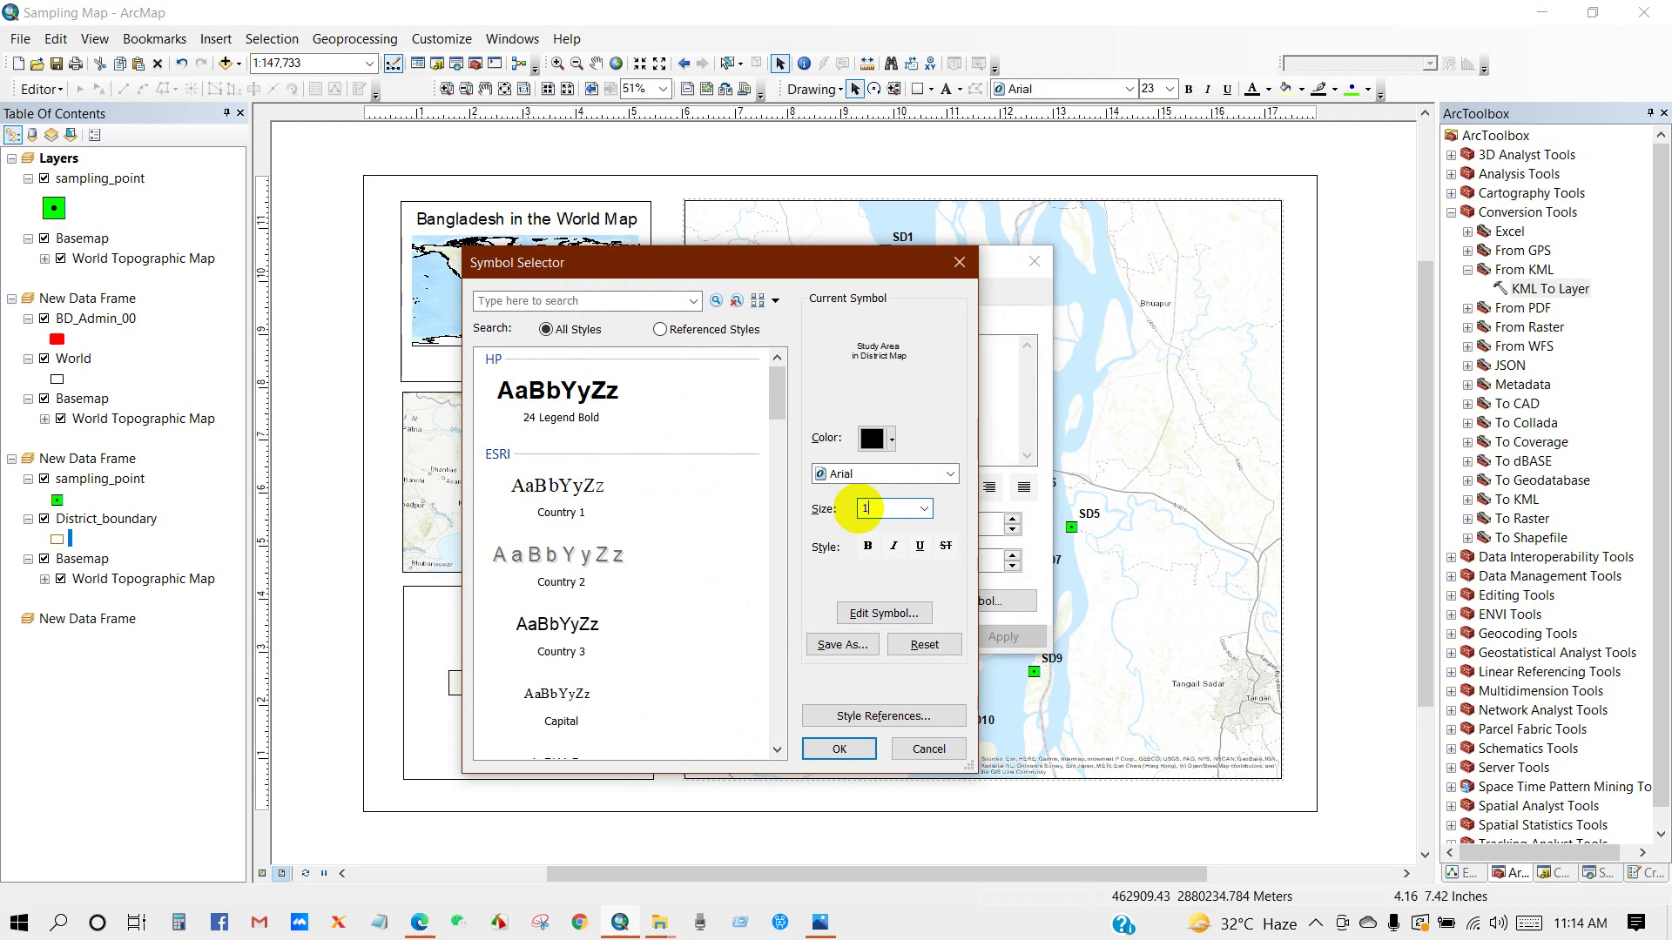
text(8)
click(868, 546)
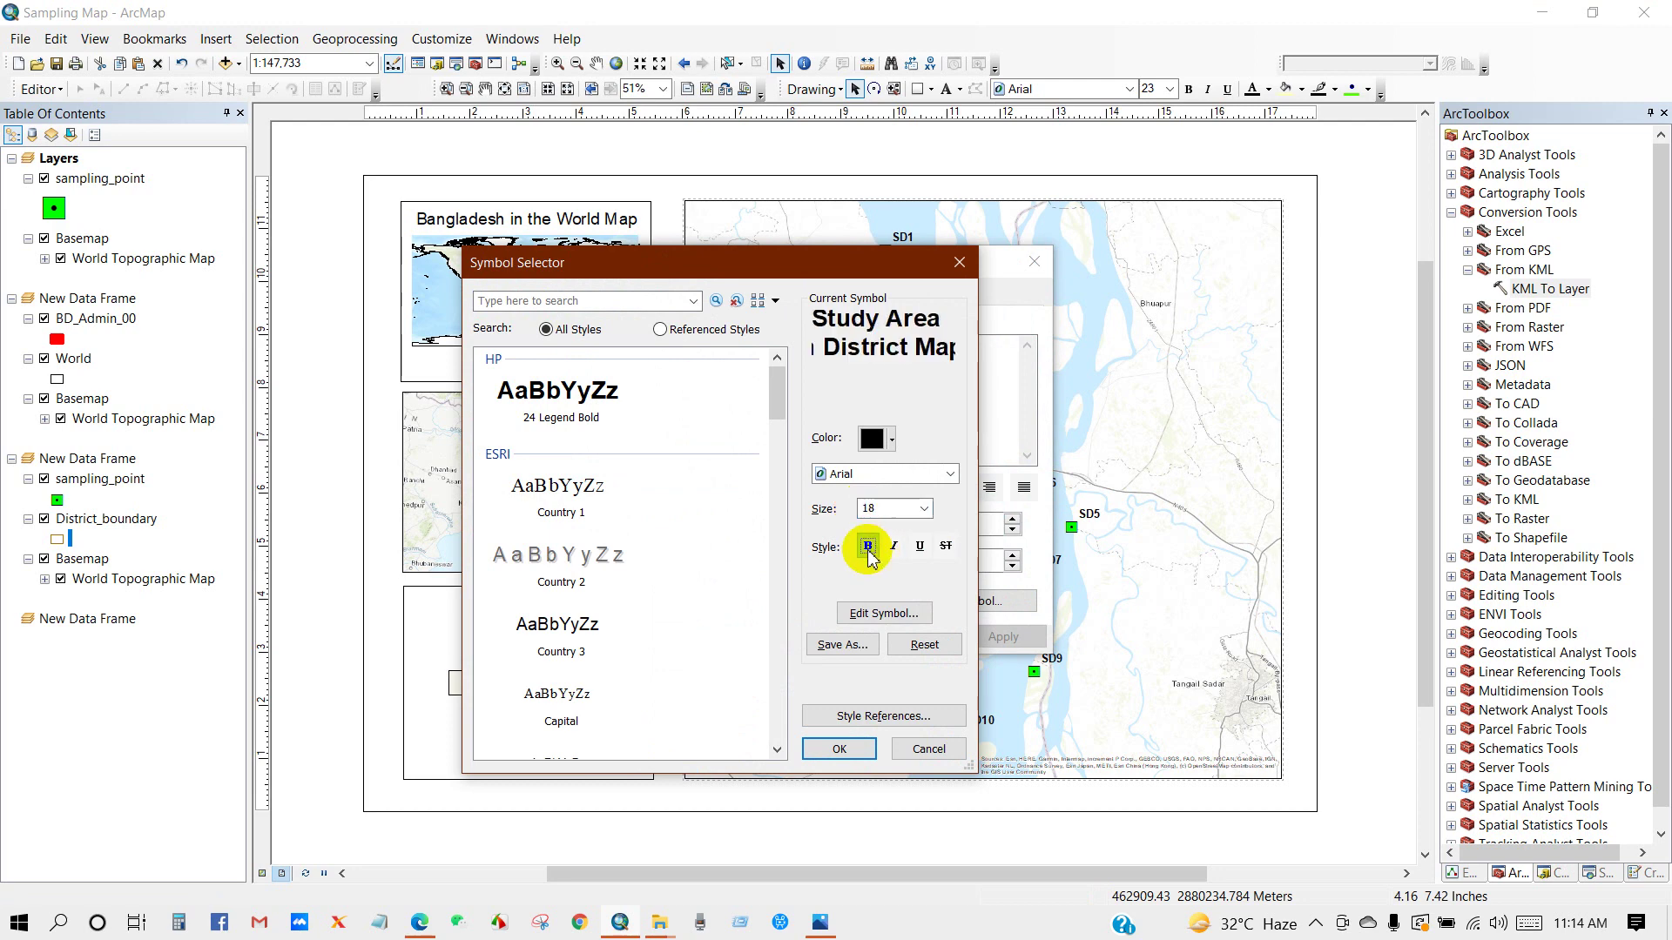
click(837, 749)
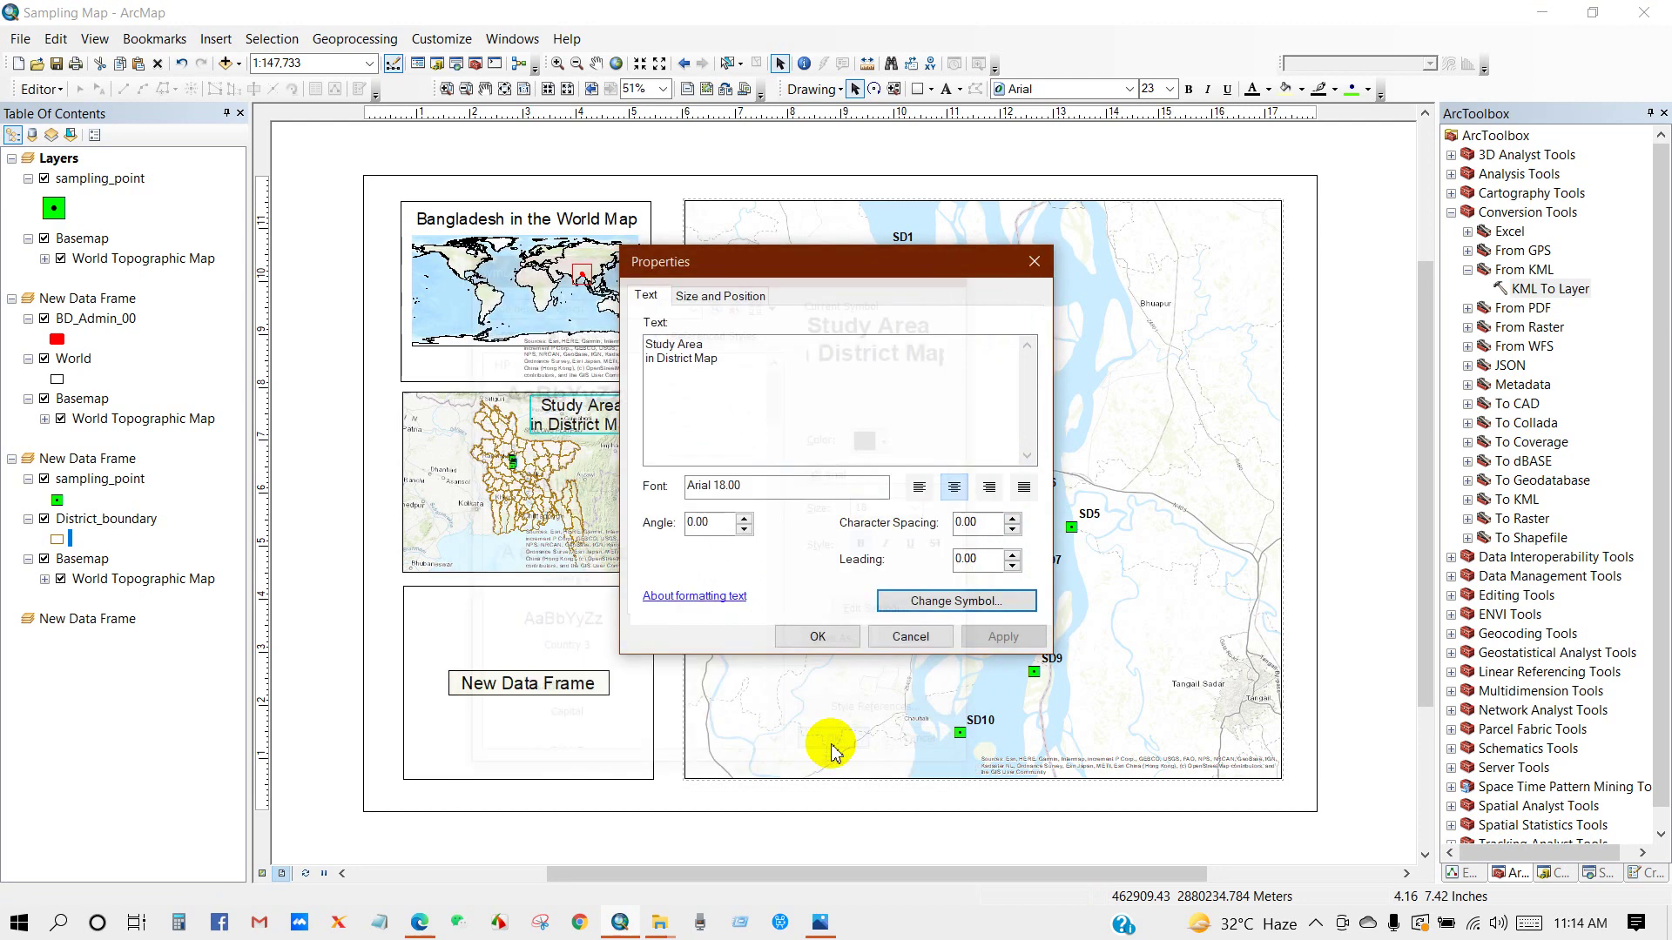
click(814, 636)
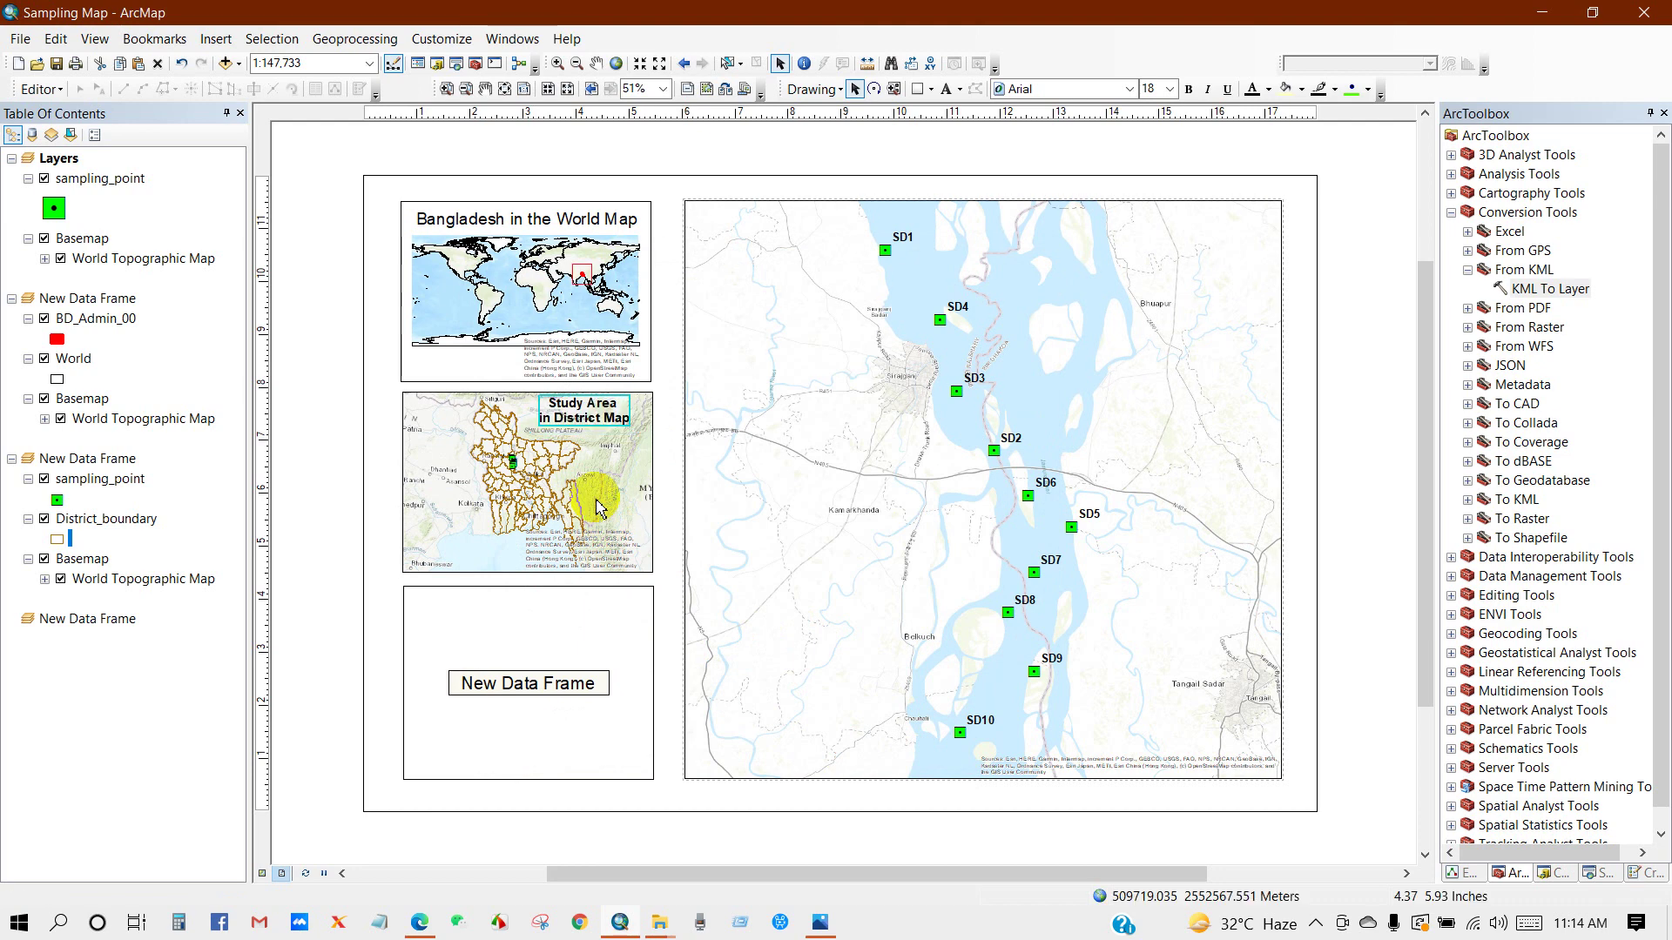
drag(573, 418, 579, 424)
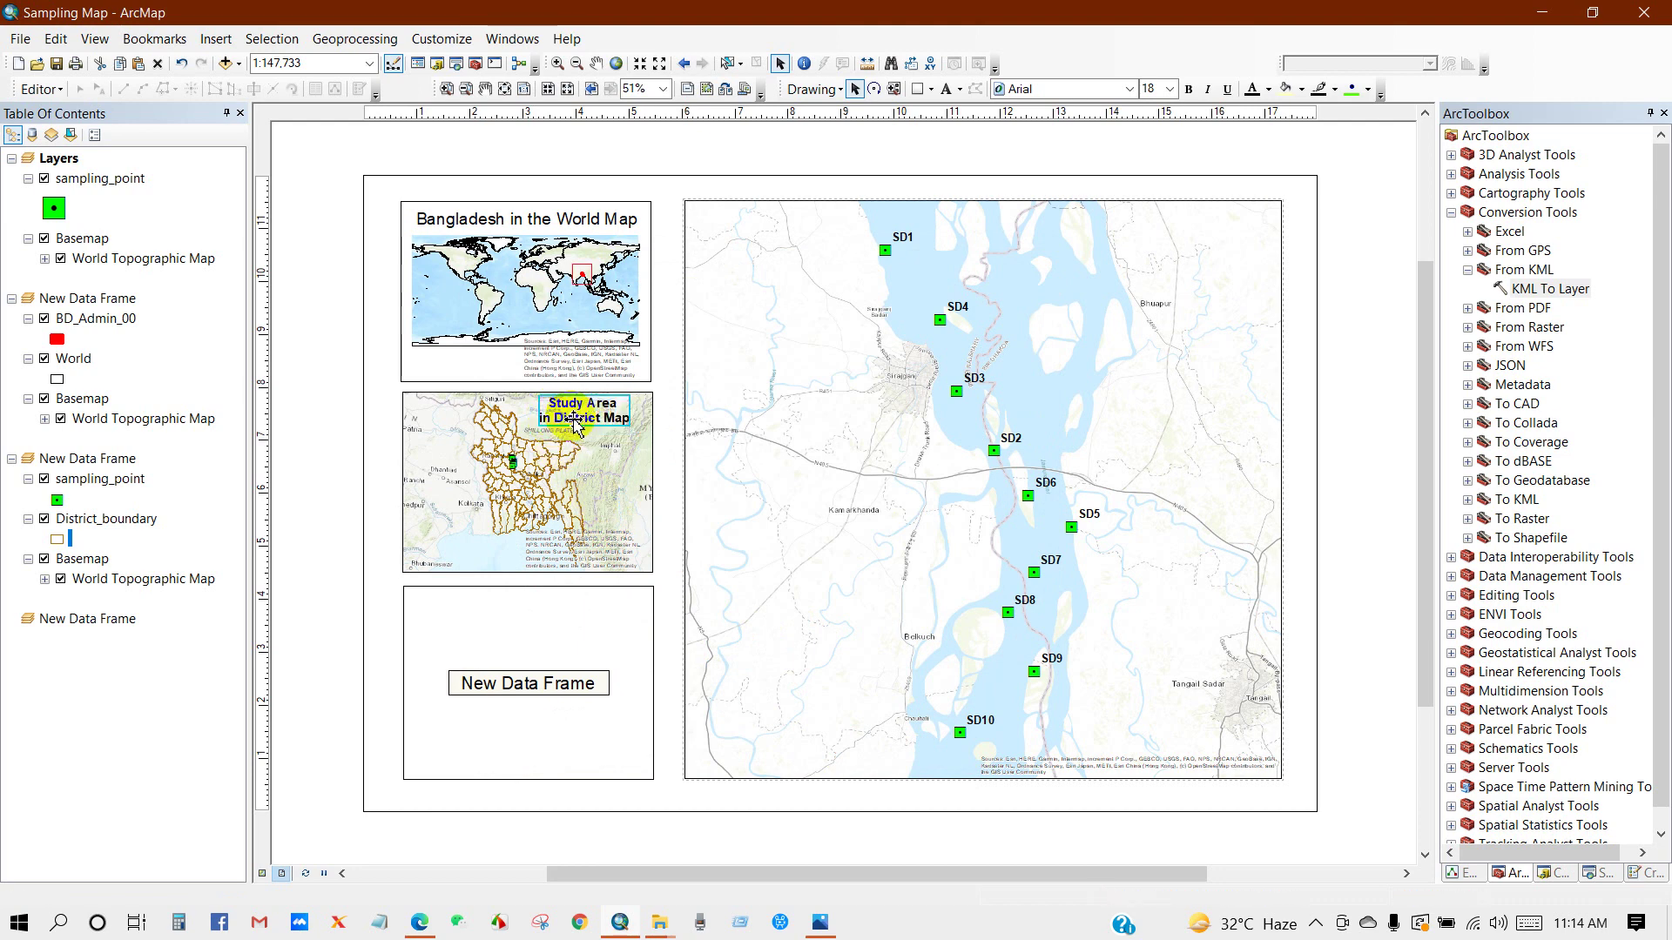
click(322, 424)
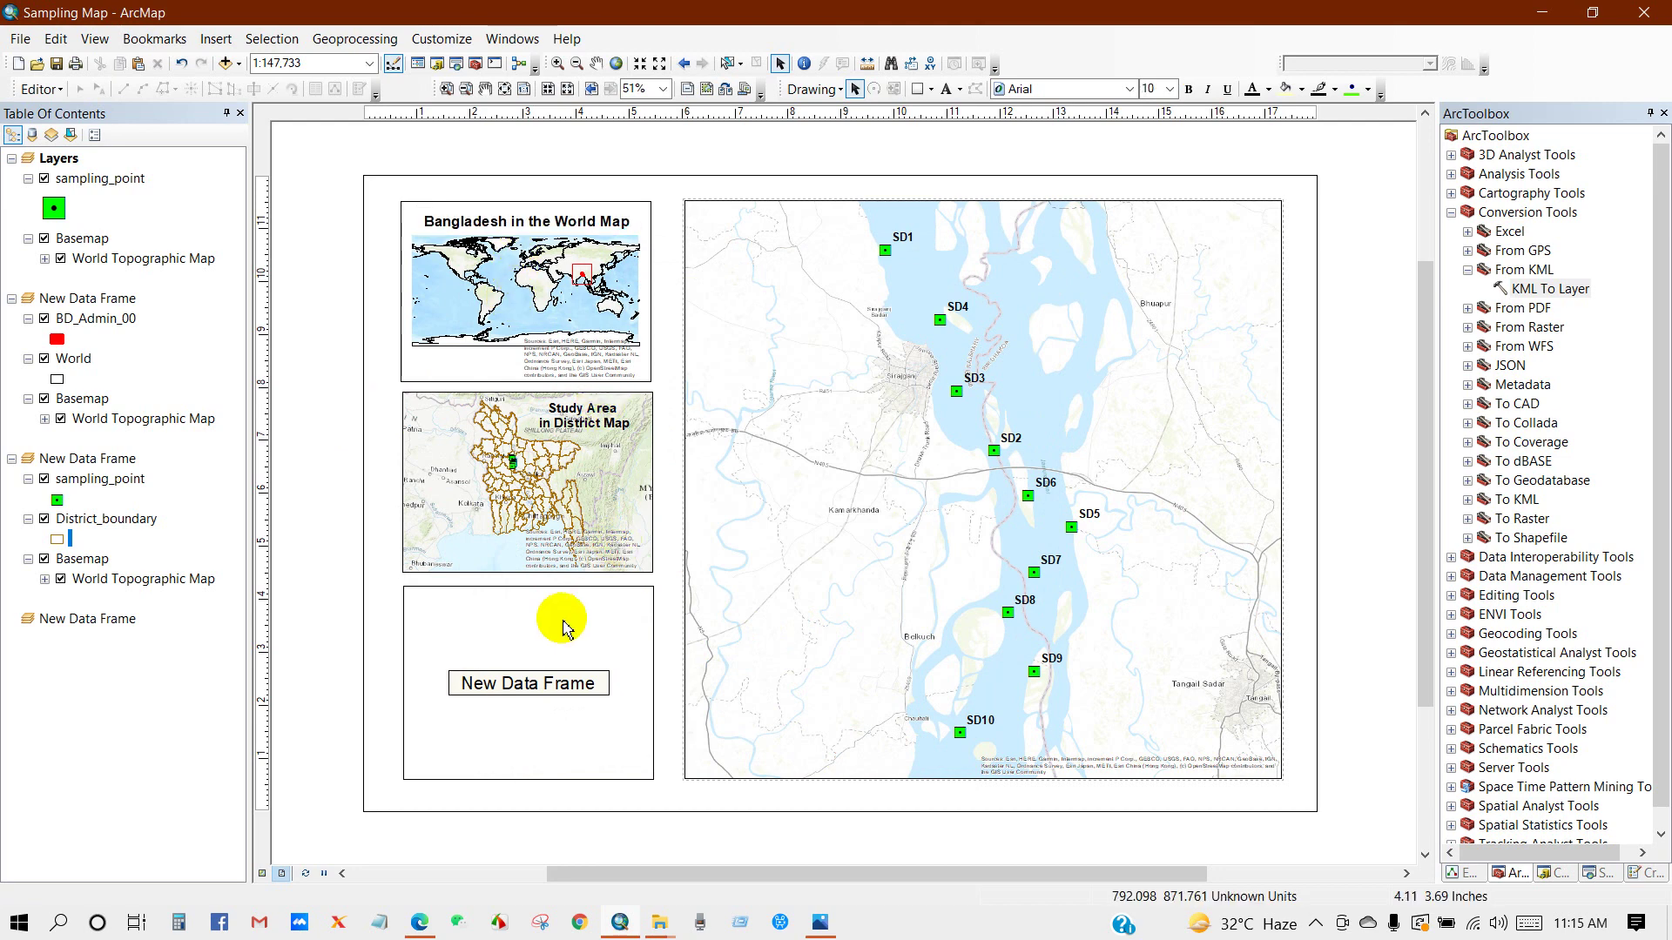
Add Sirajganj_and_Tangail.shp to the empty third data frame
click(514, 629)
right_click(508, 633)
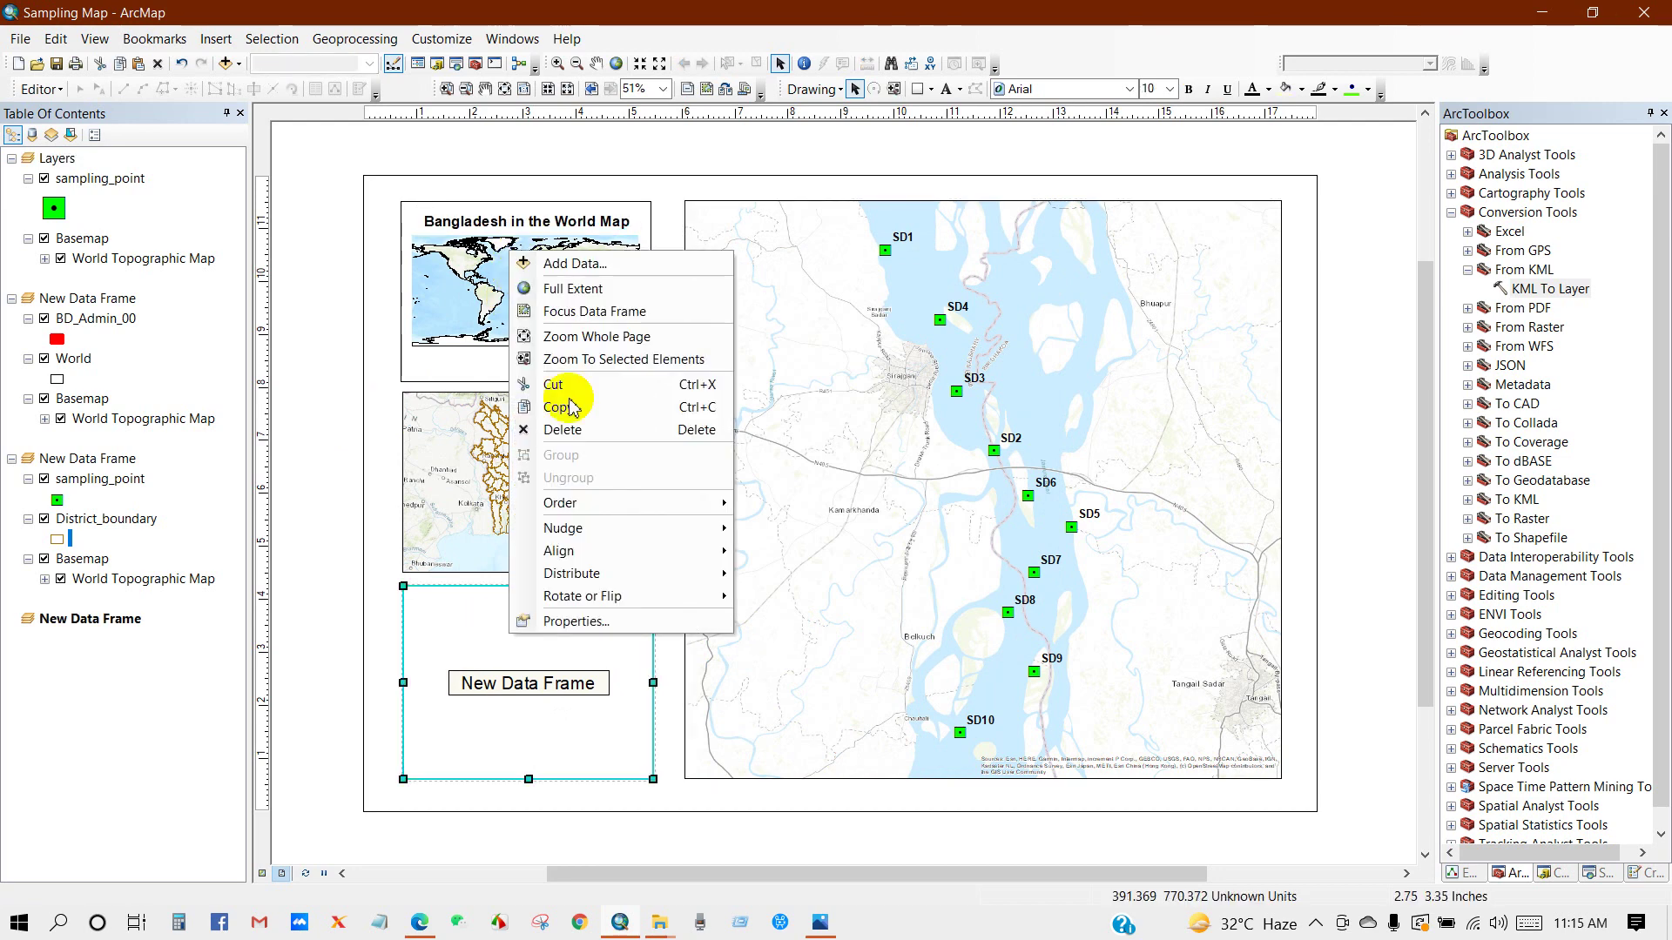
click(572, 264)
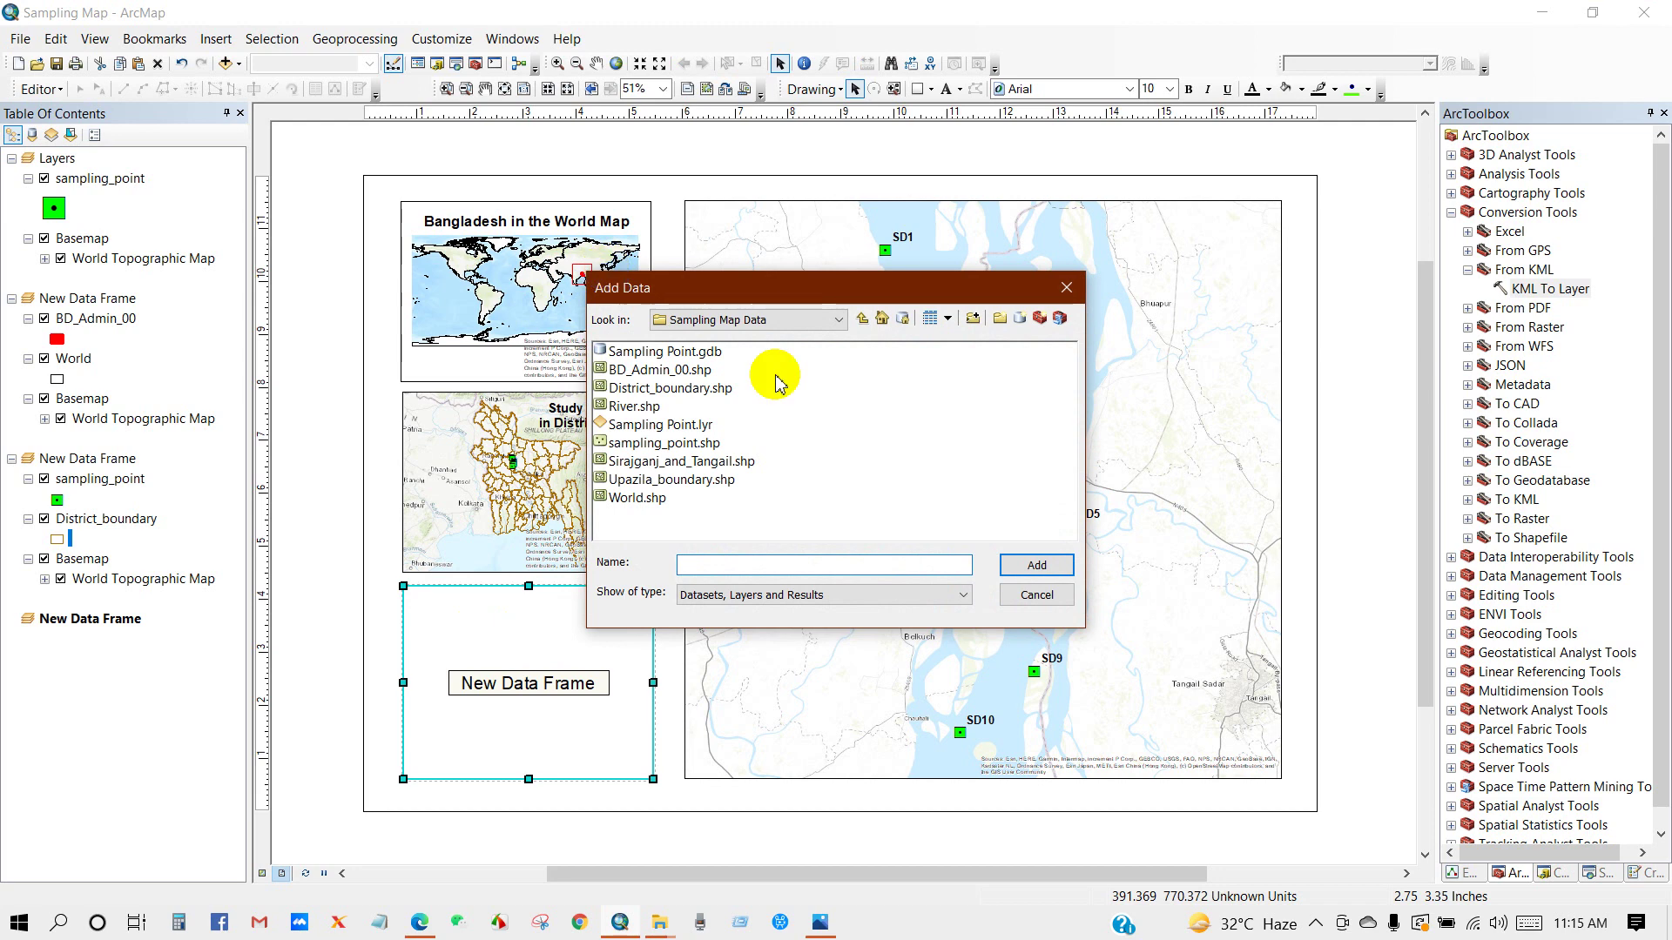
click(724, 469)
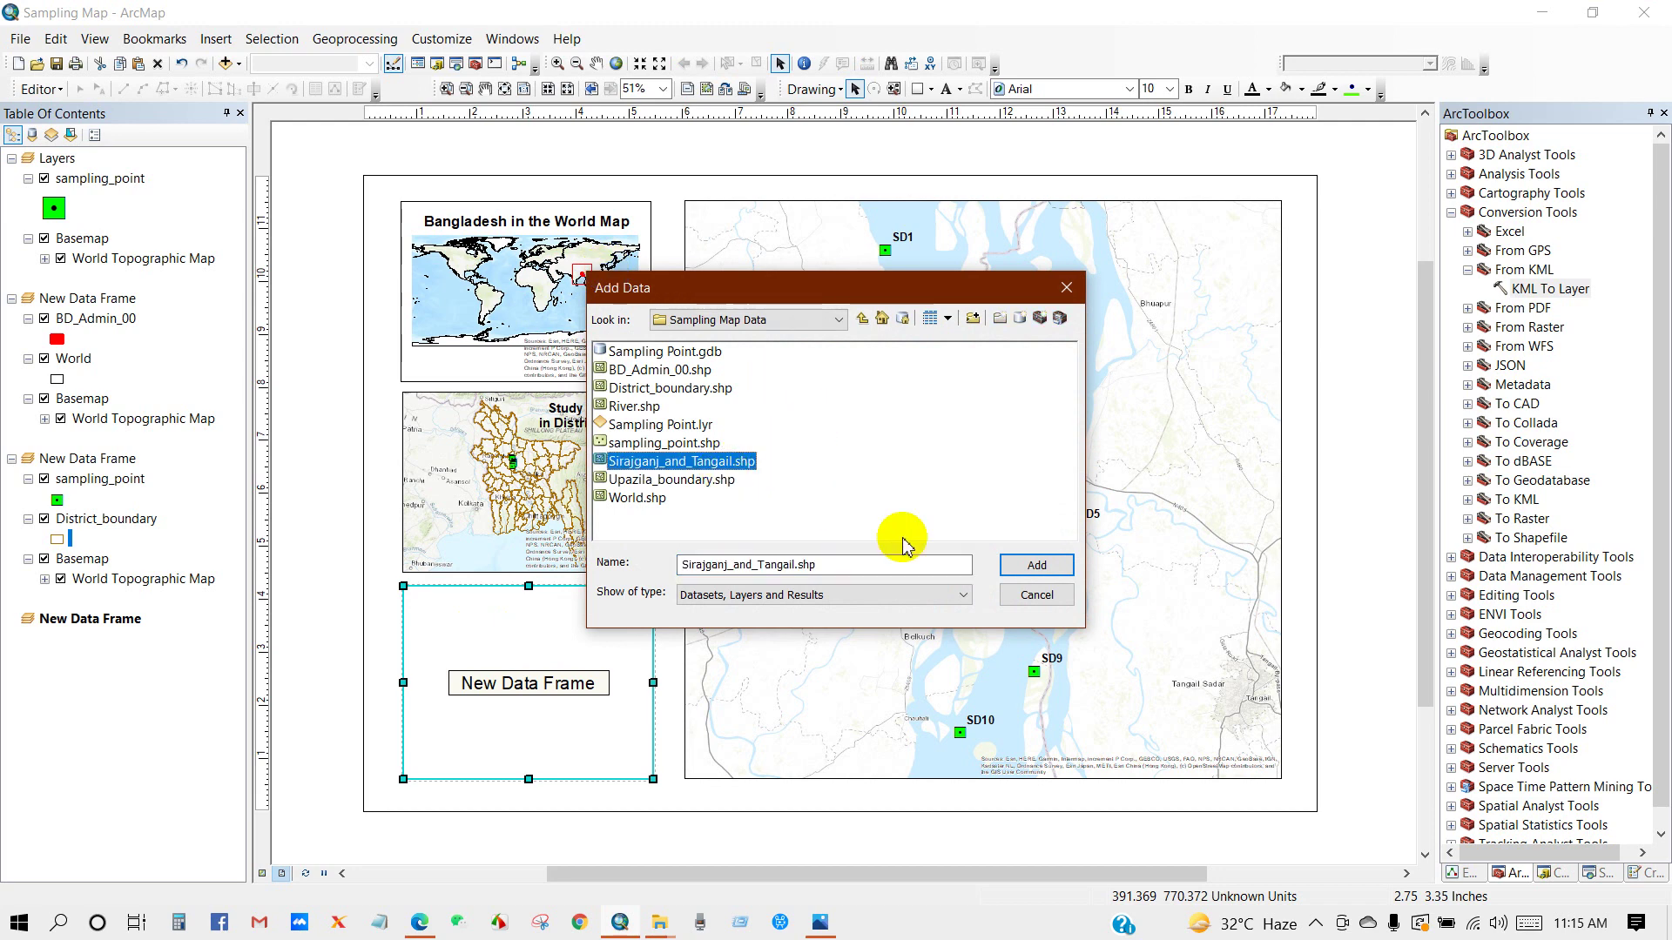
click(1028, 568)
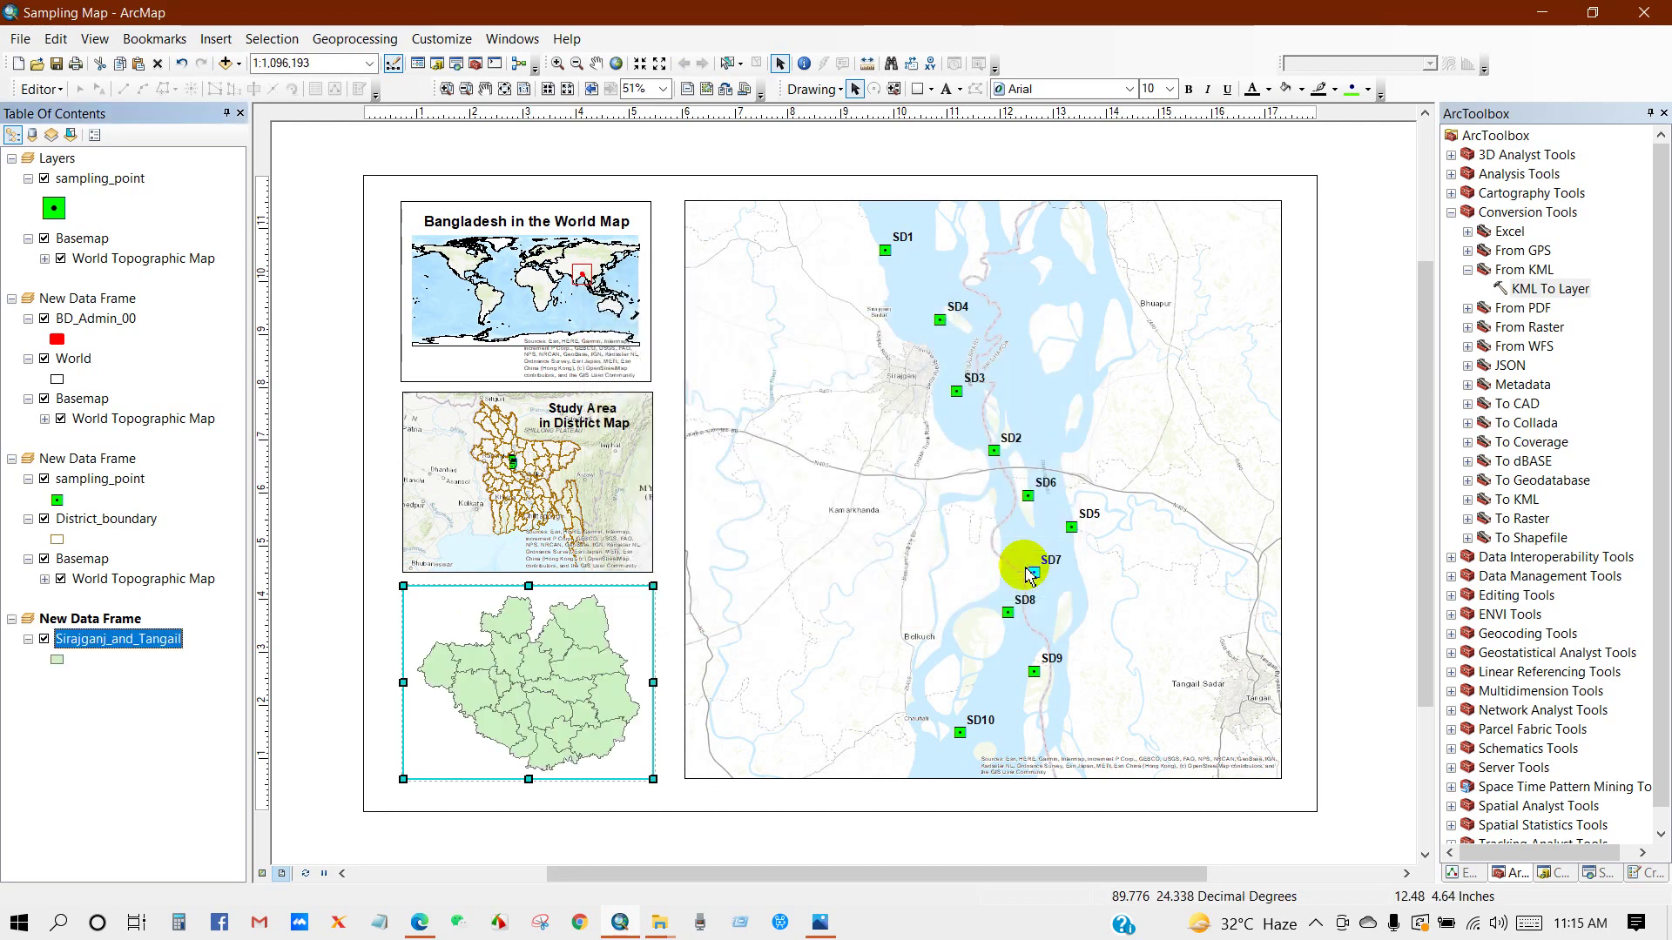
click(320, 627)
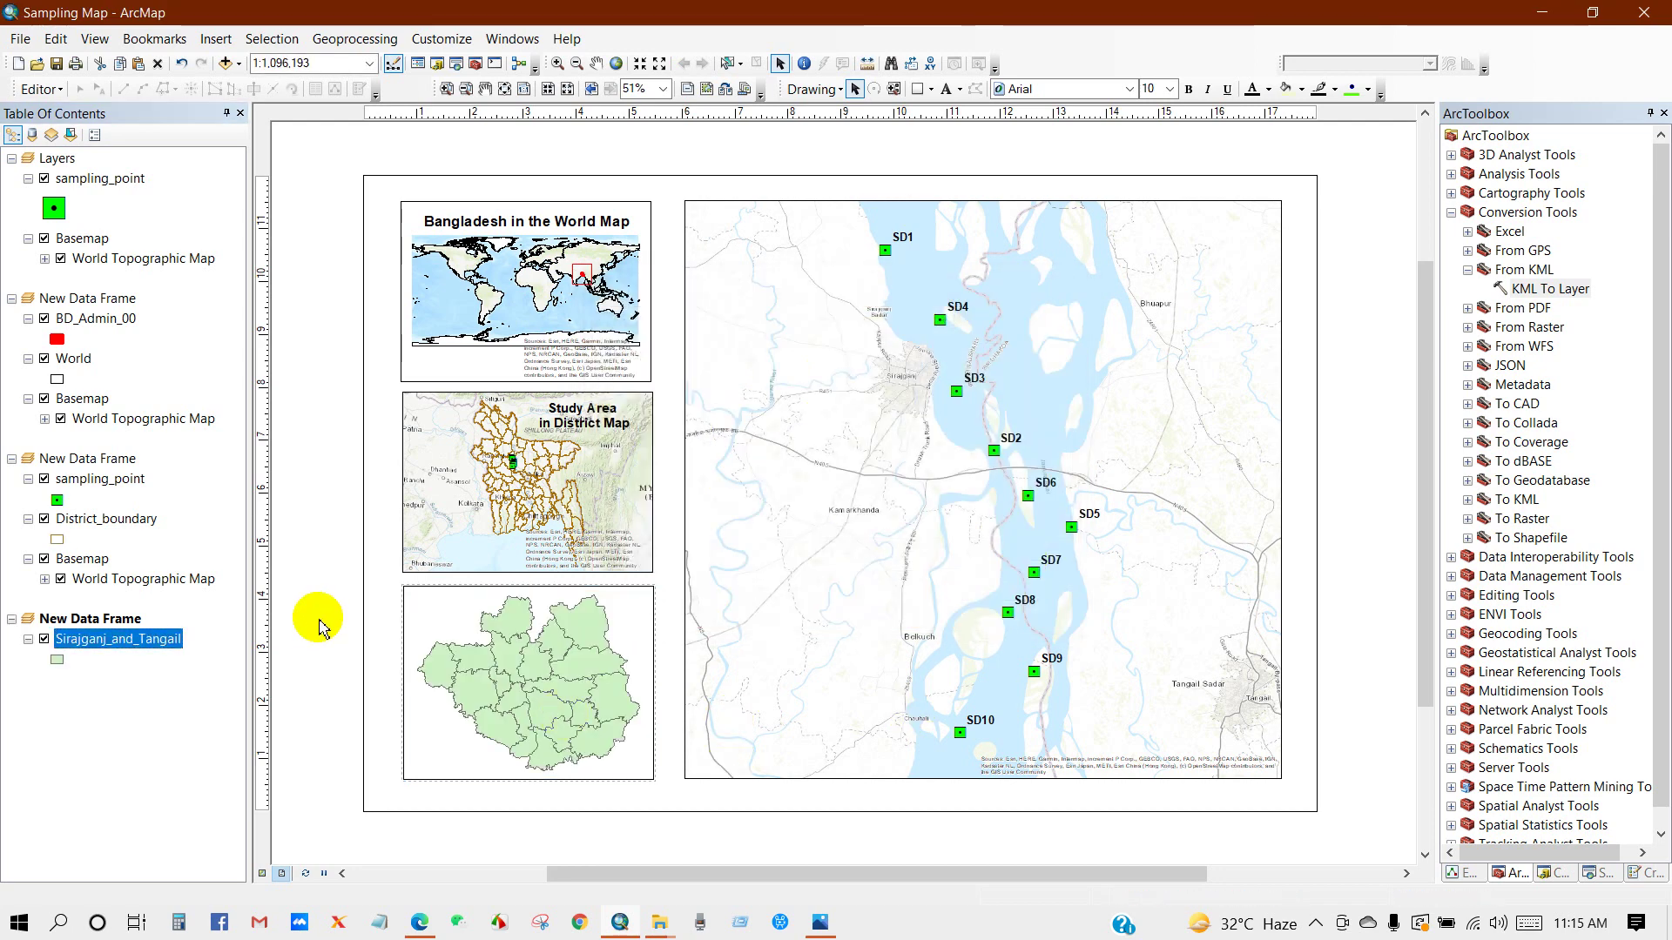
Give the Sirajganj_and_Tangail polygons a Hollow symbol
click(470, 644)
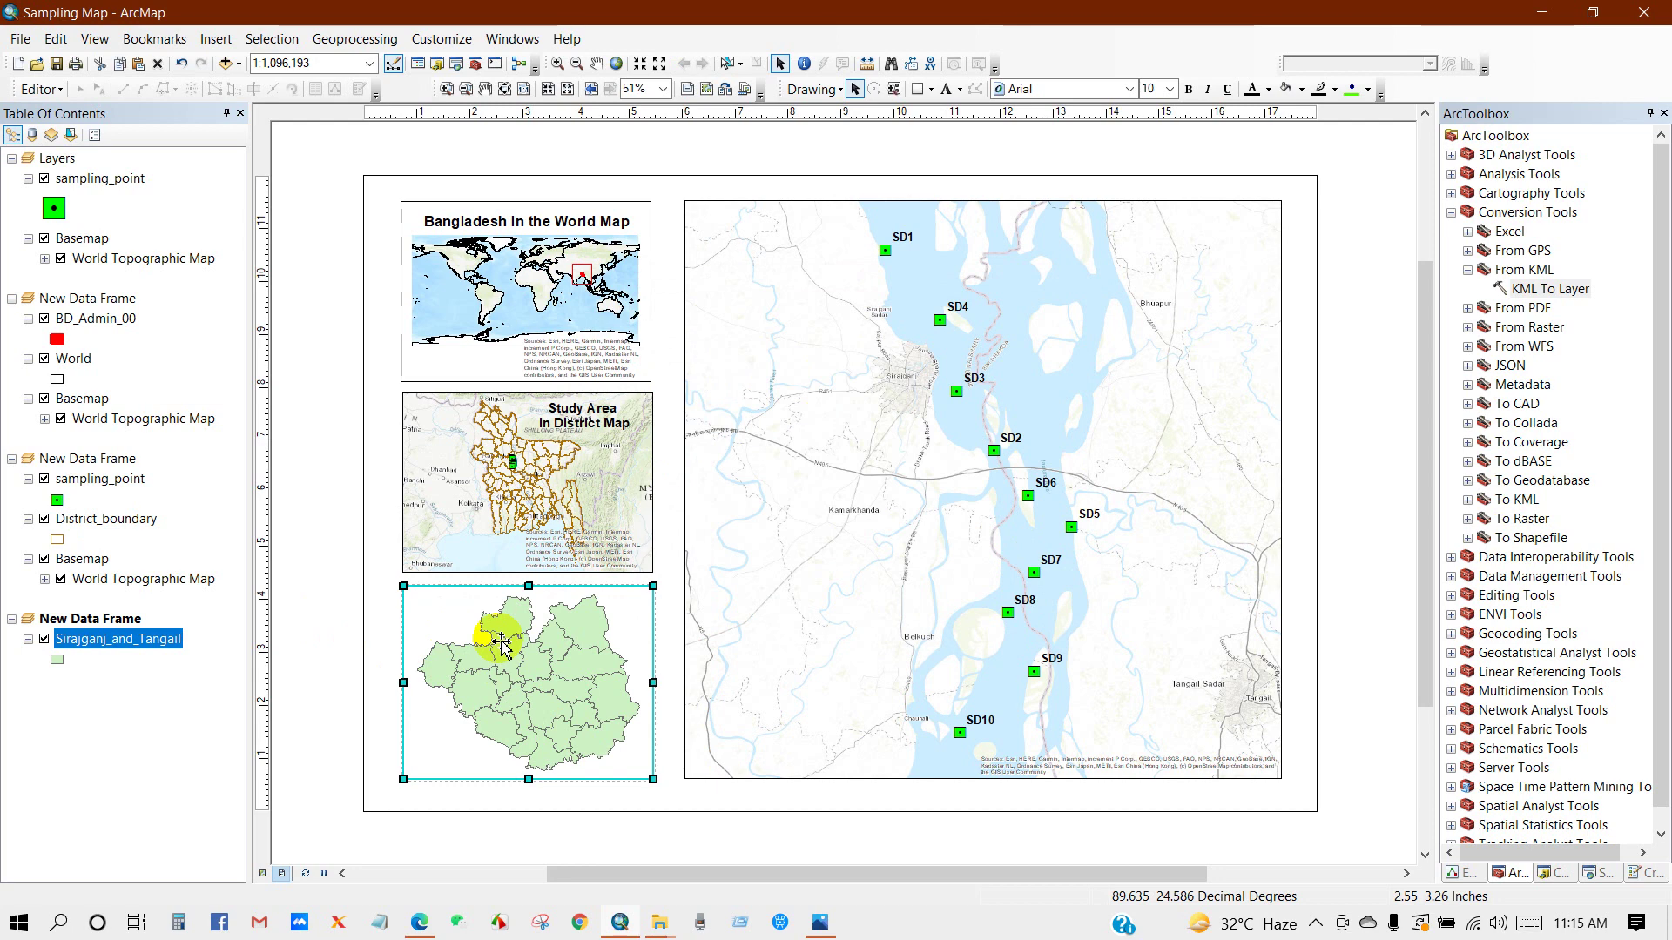
click(56, 659)
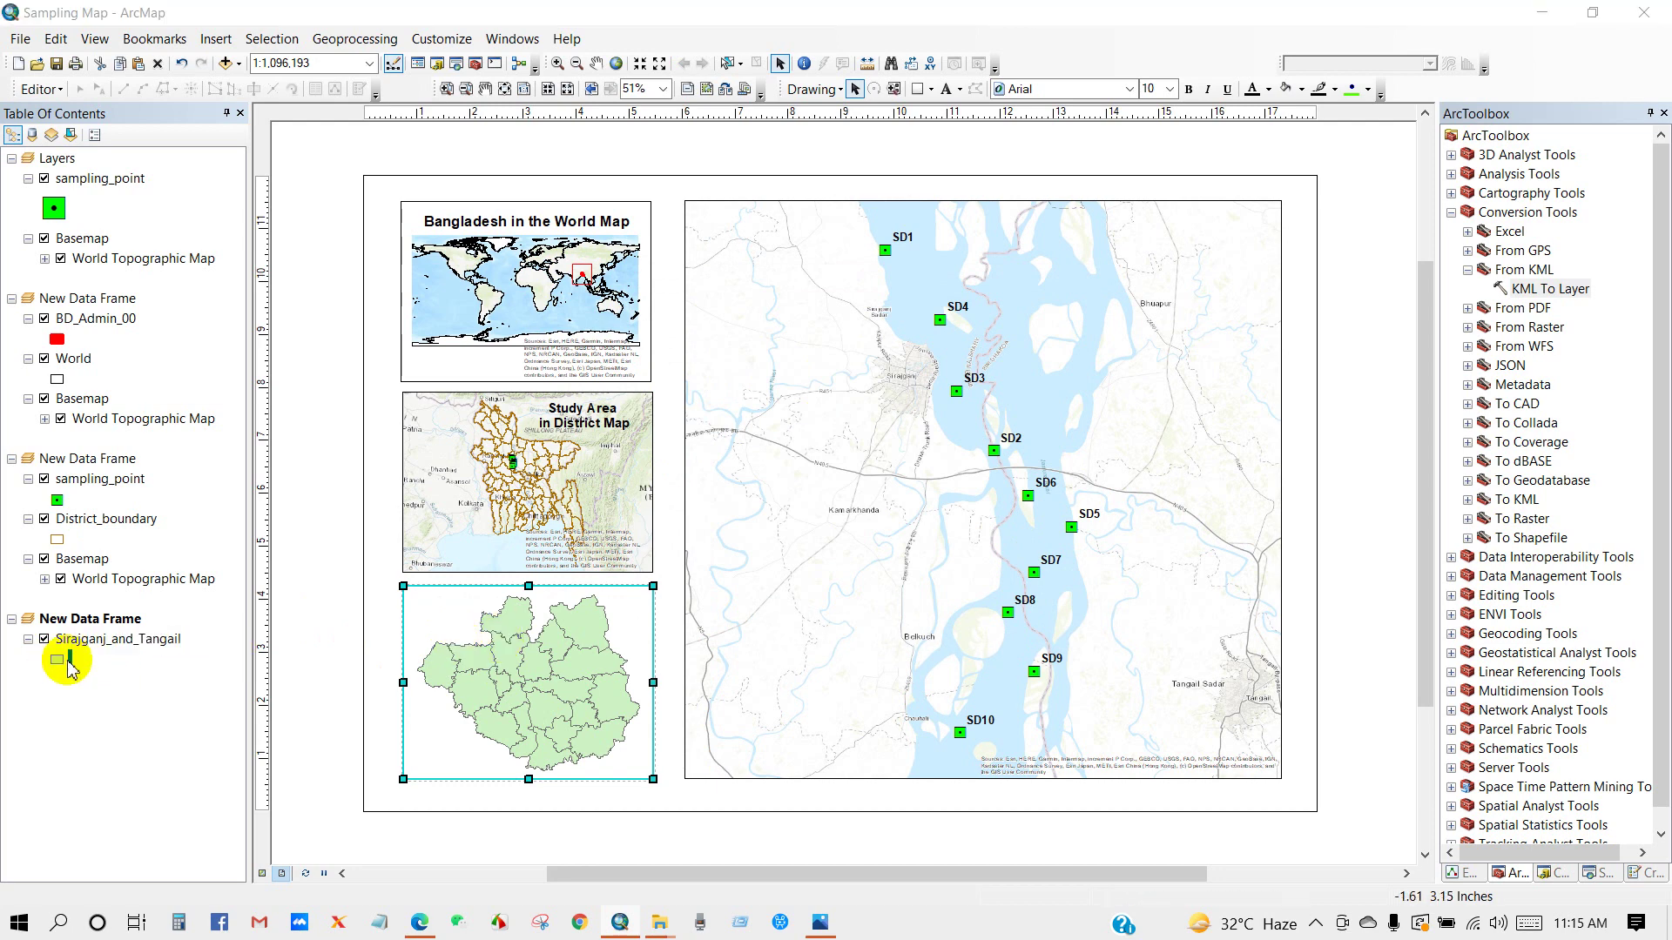
click(718, 393)
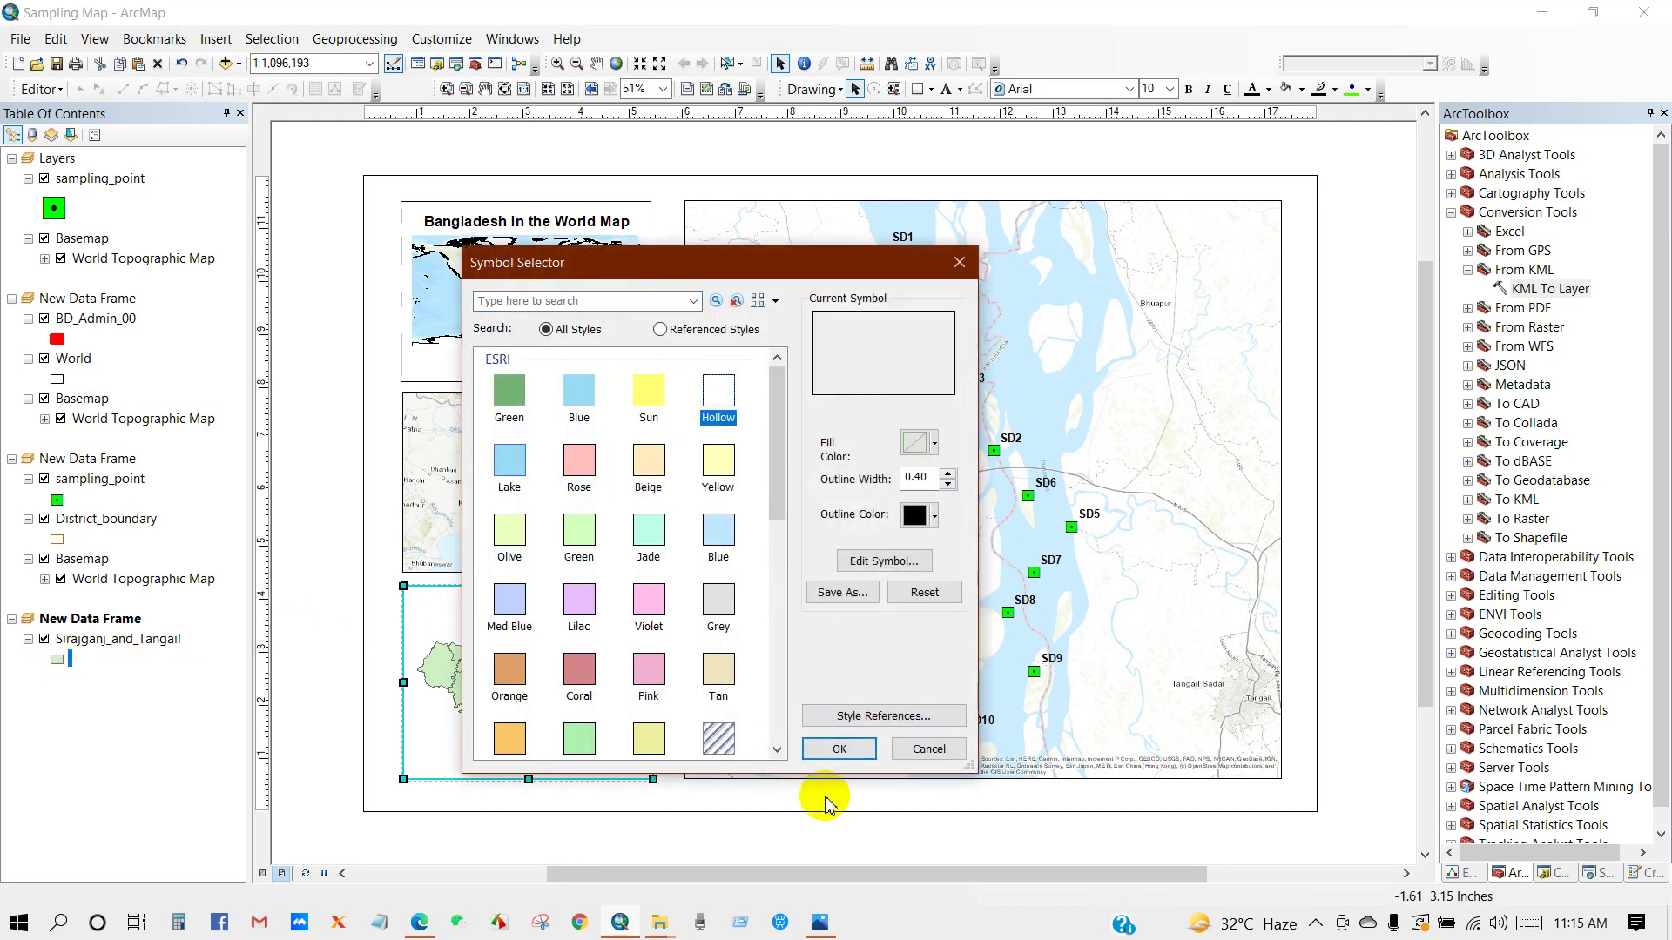
click(833, 749)
click(331, 642)
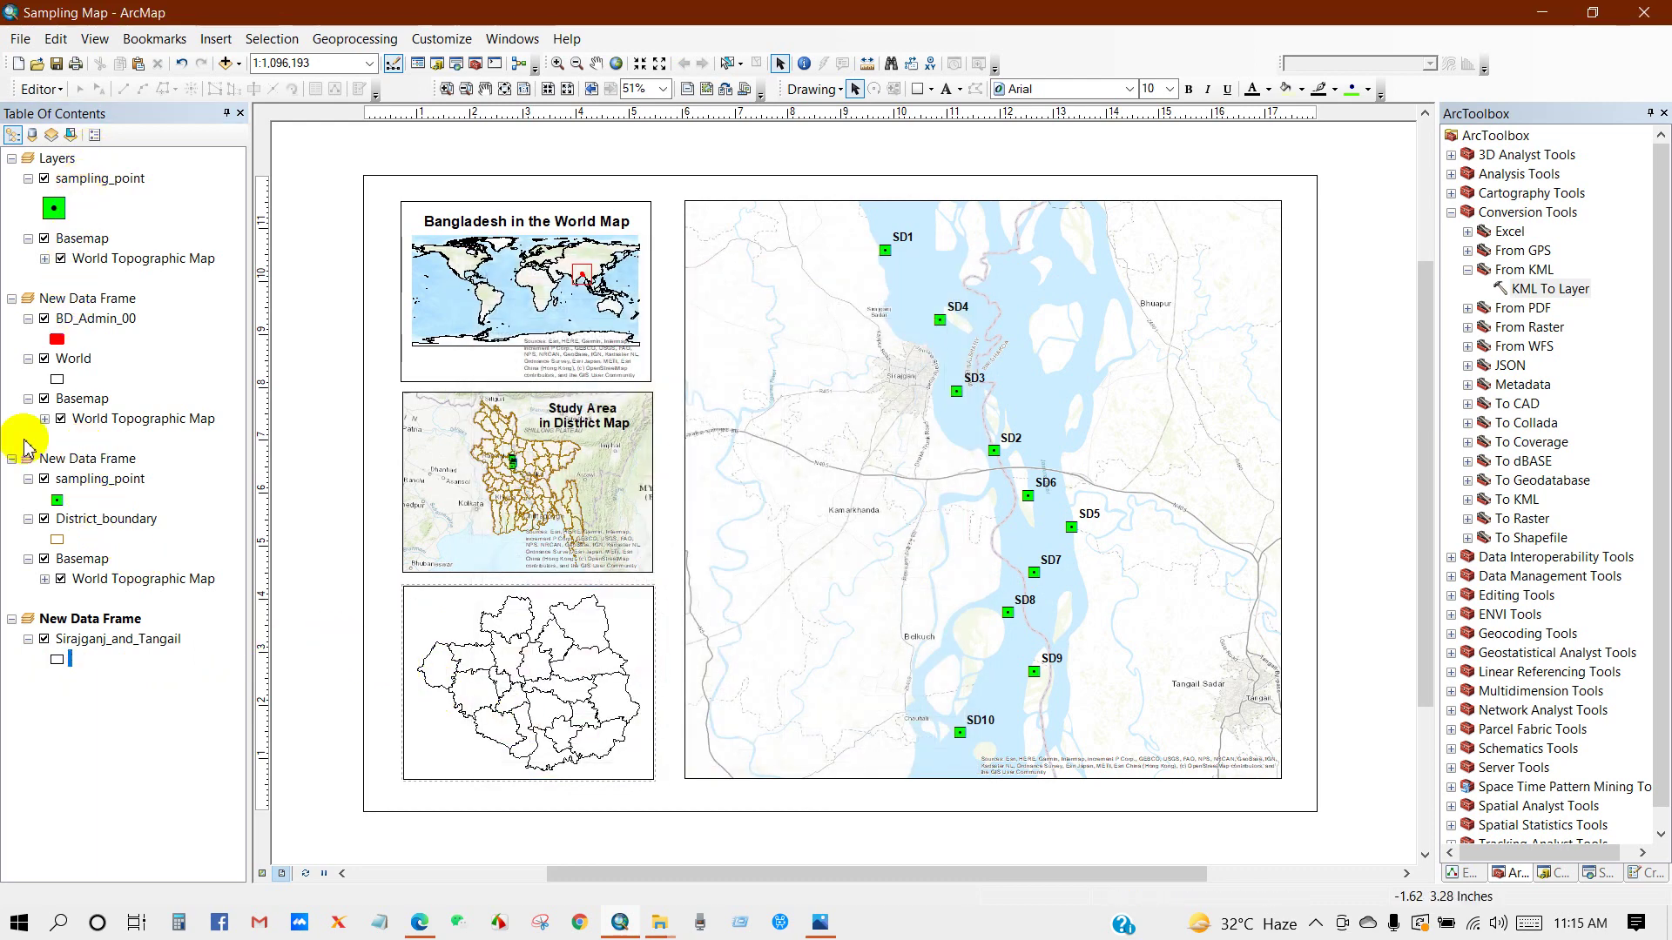
Copy the sampling_point layer and paste it into the third data frame
click(60, 499)
right_click(80, 489)
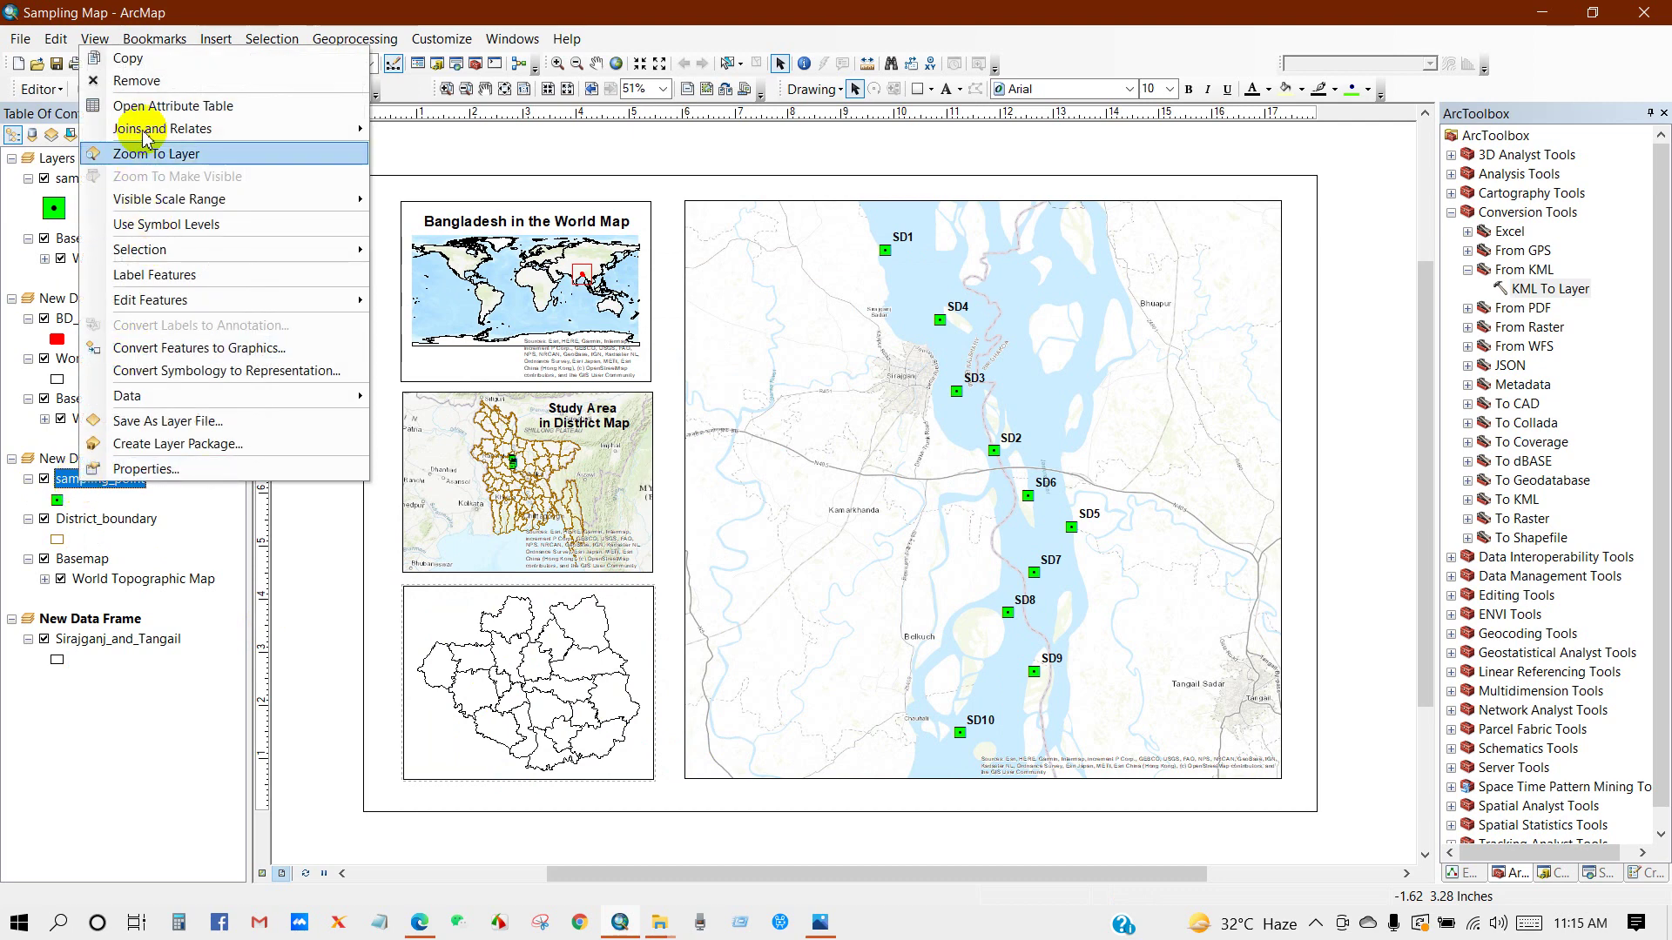
click(122, 57)
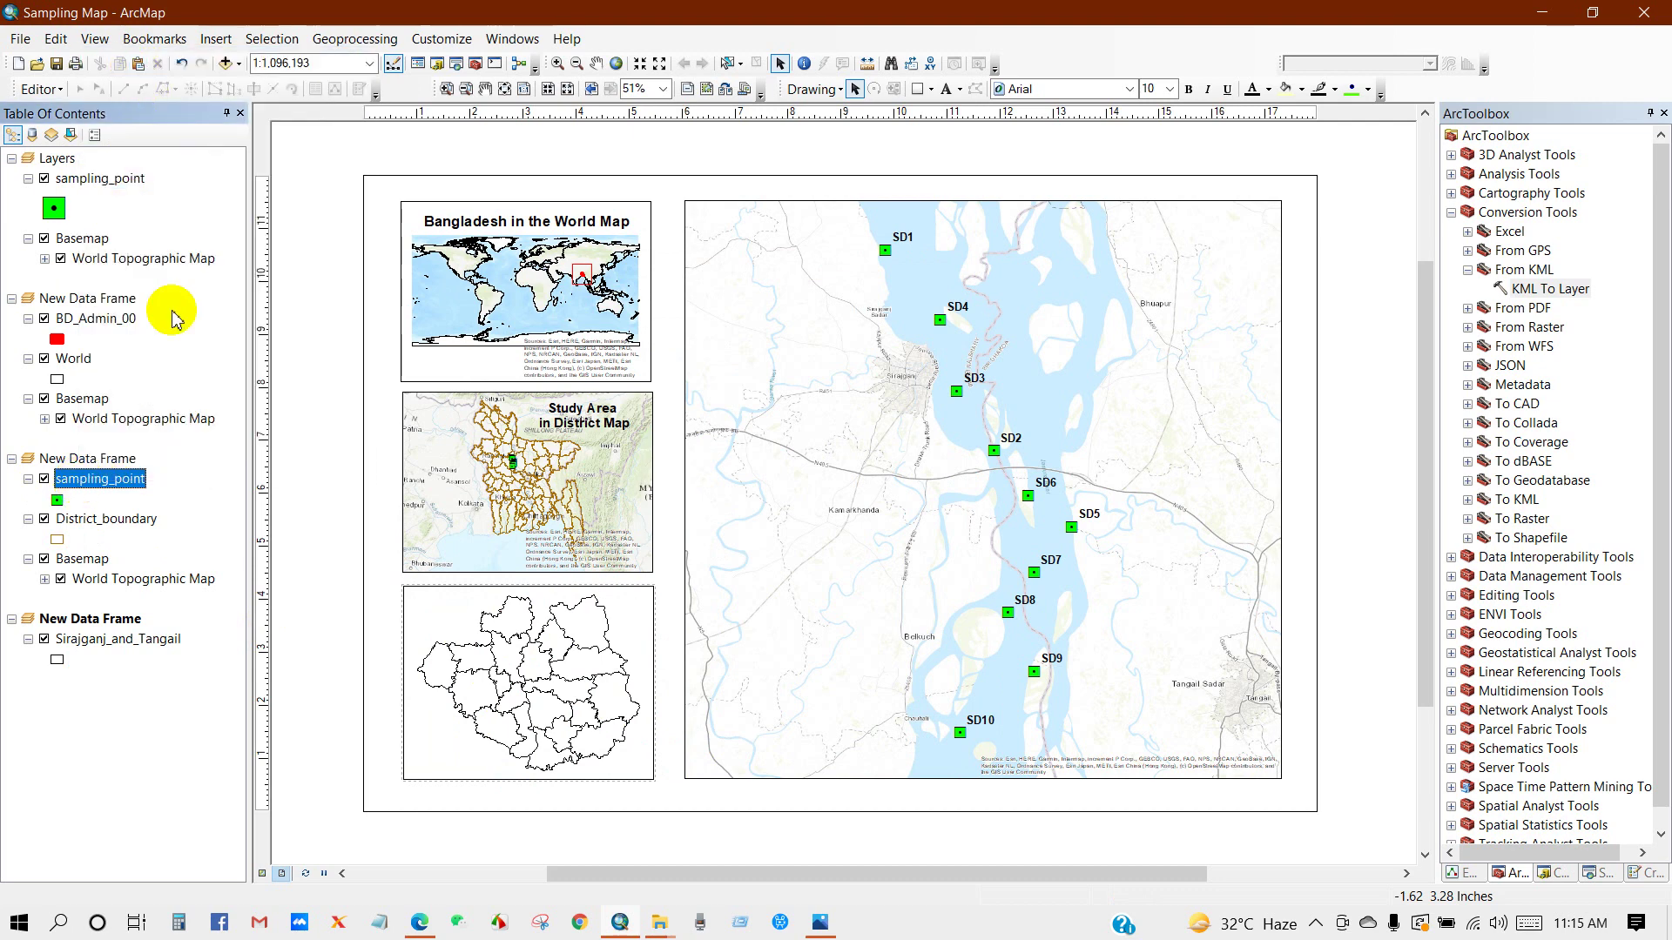
right_click(76, 620)
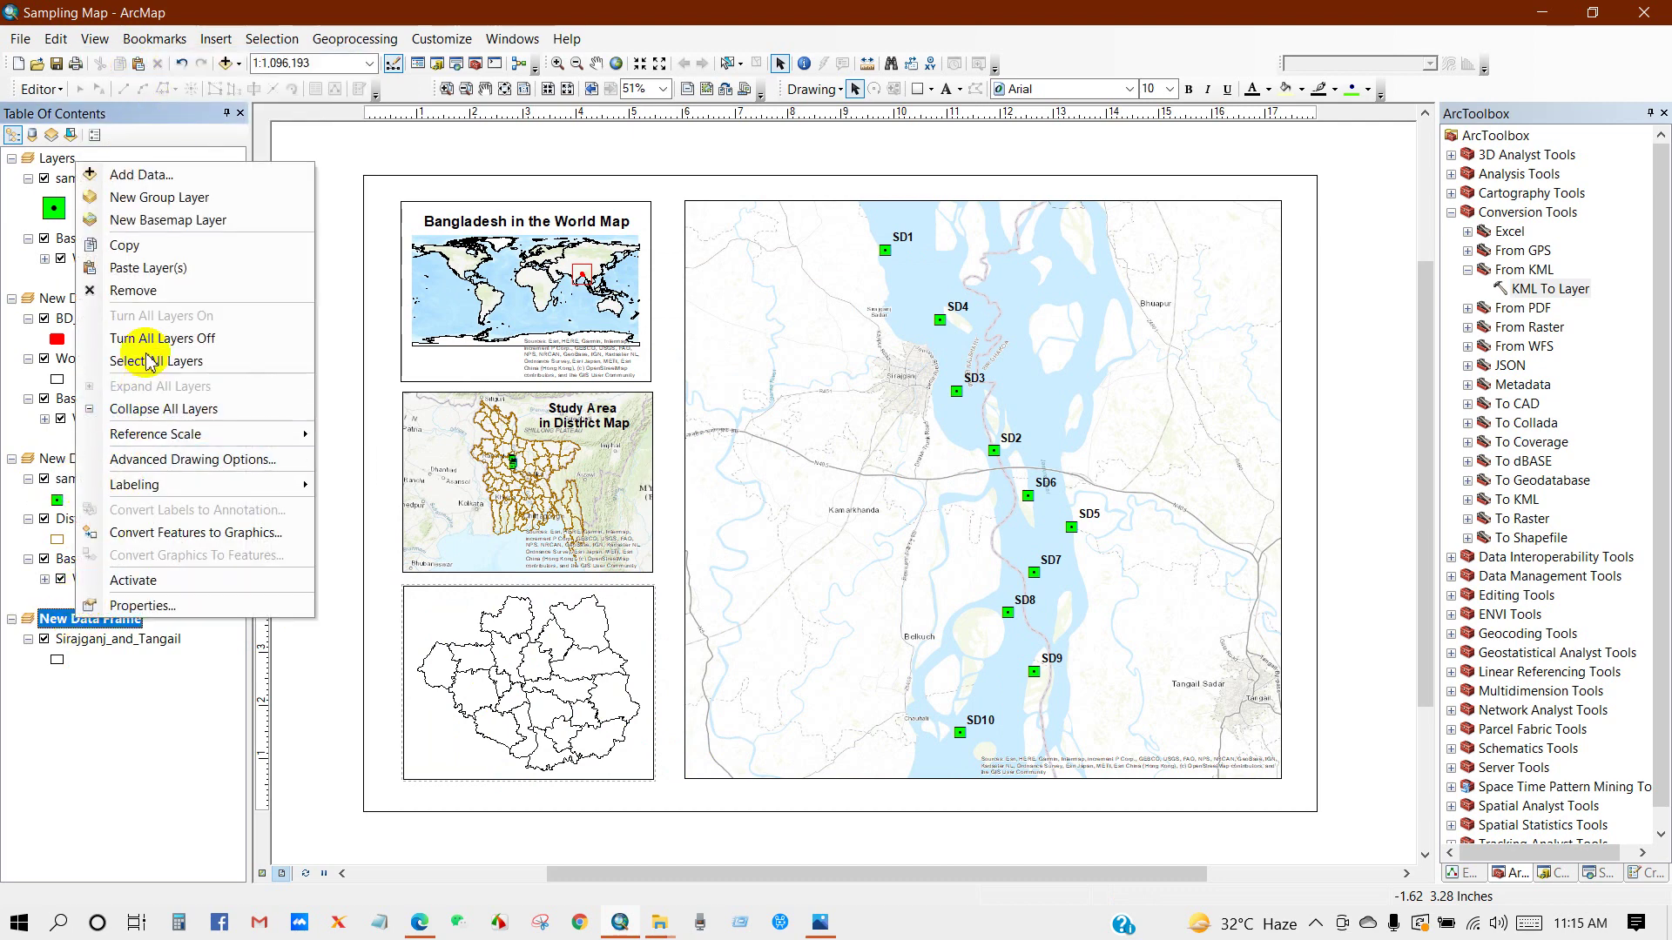
click(139, 267)
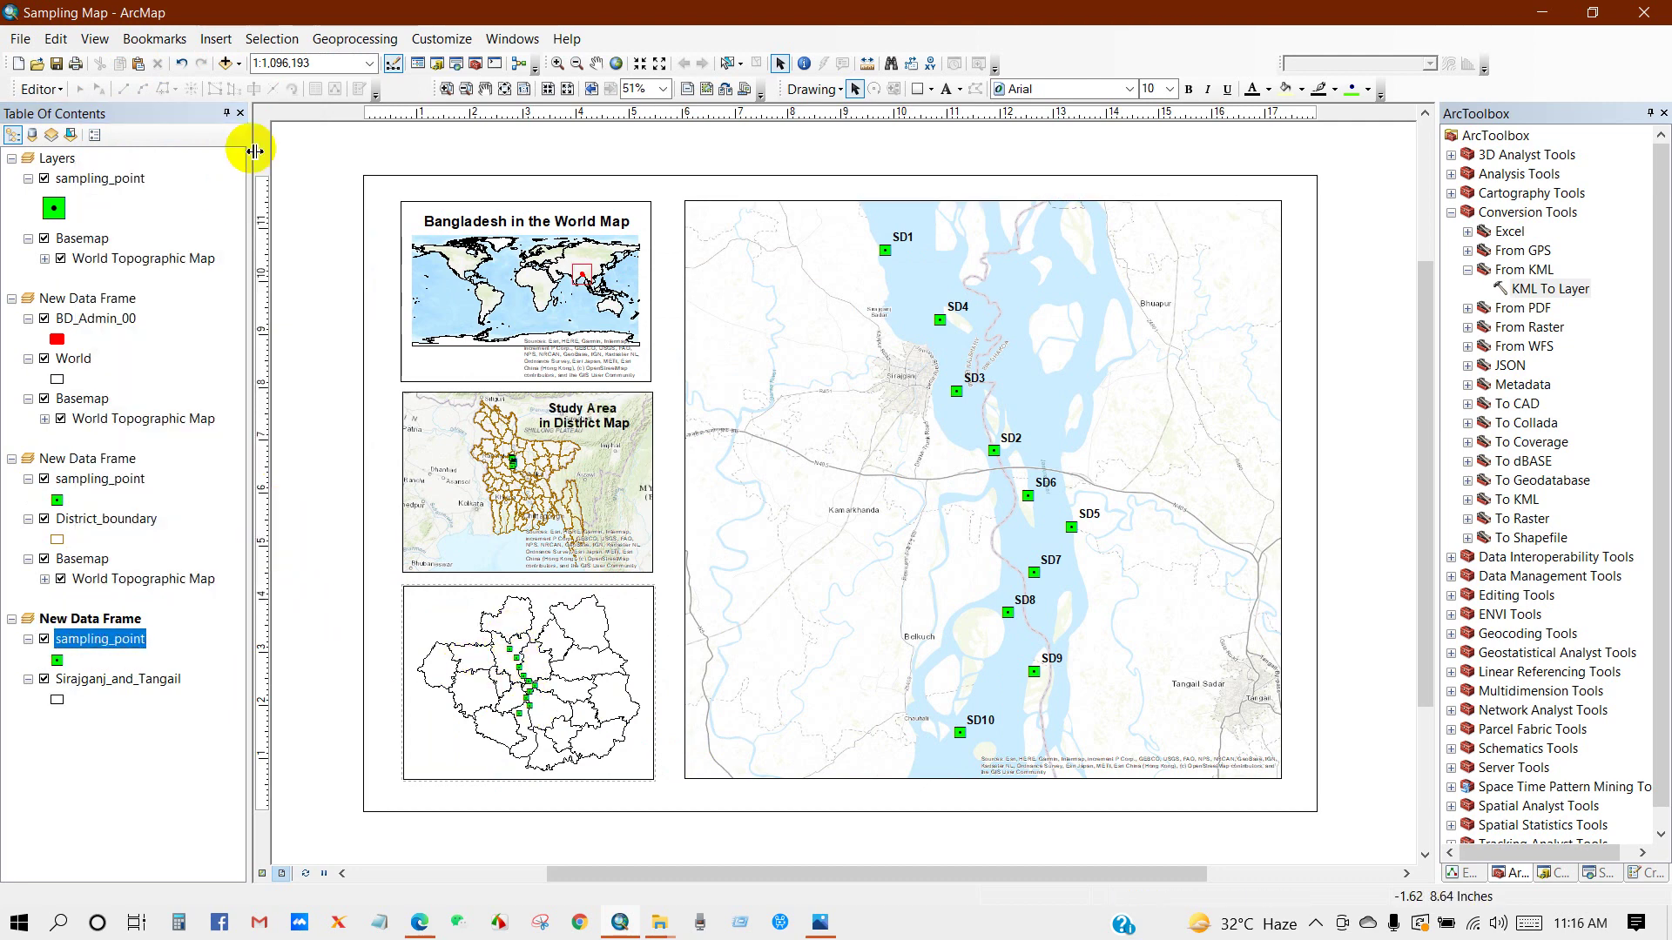
Add the Oceans basemap to the third inset frame
click(240, 63)
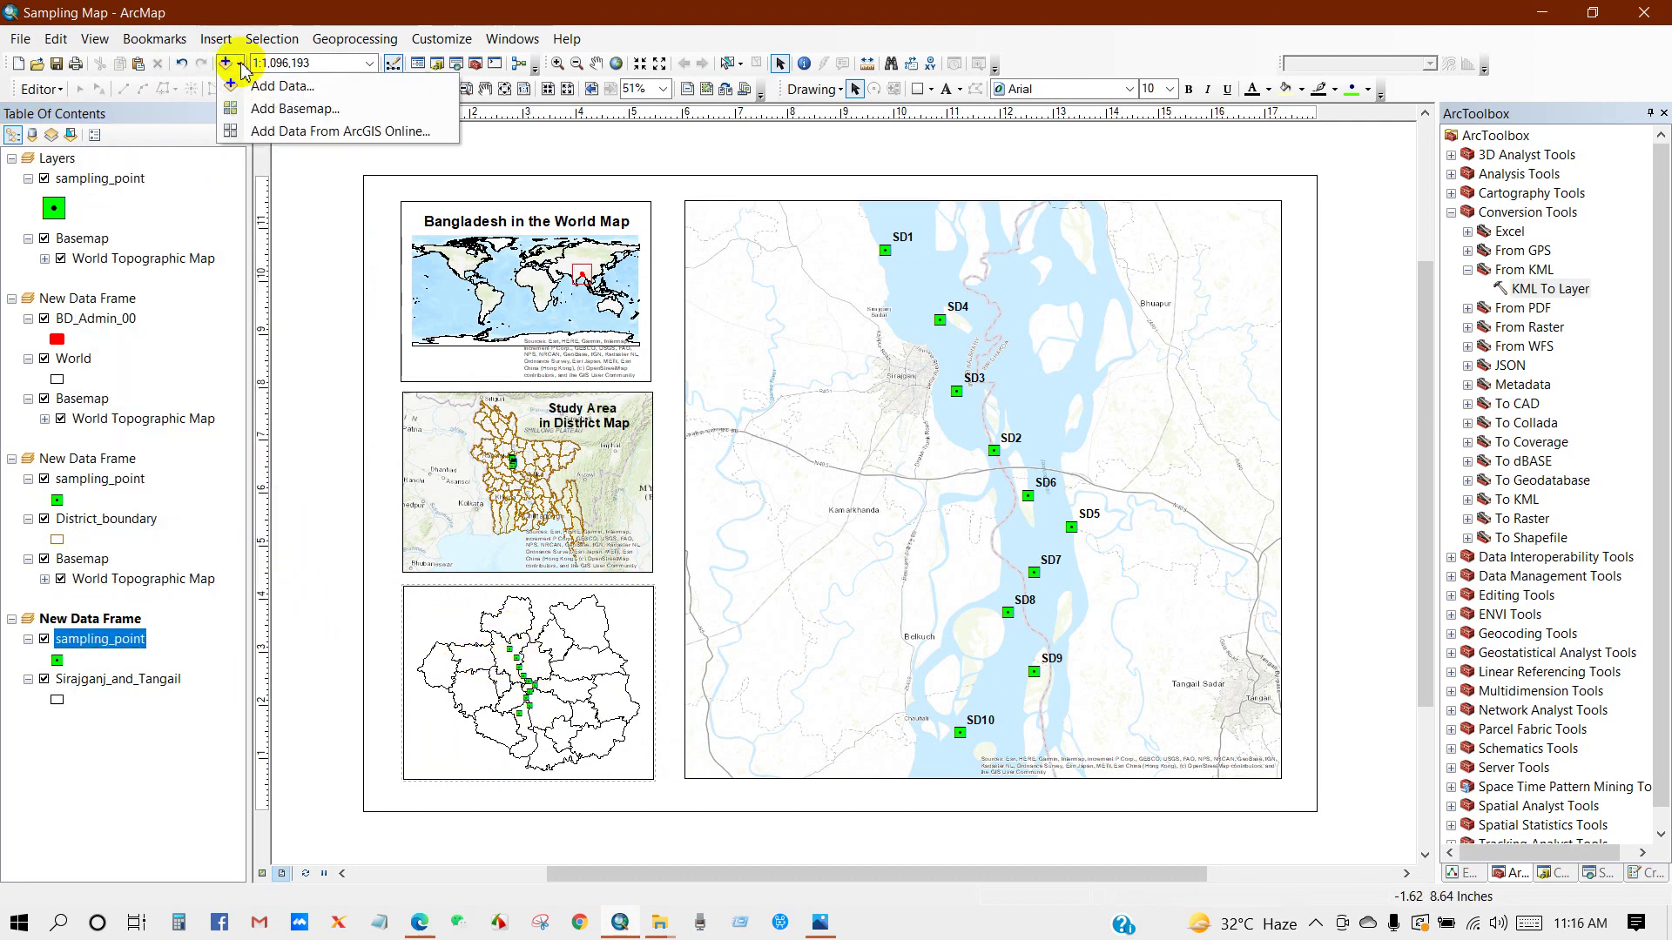
click(280, 108)
click(809, 665)
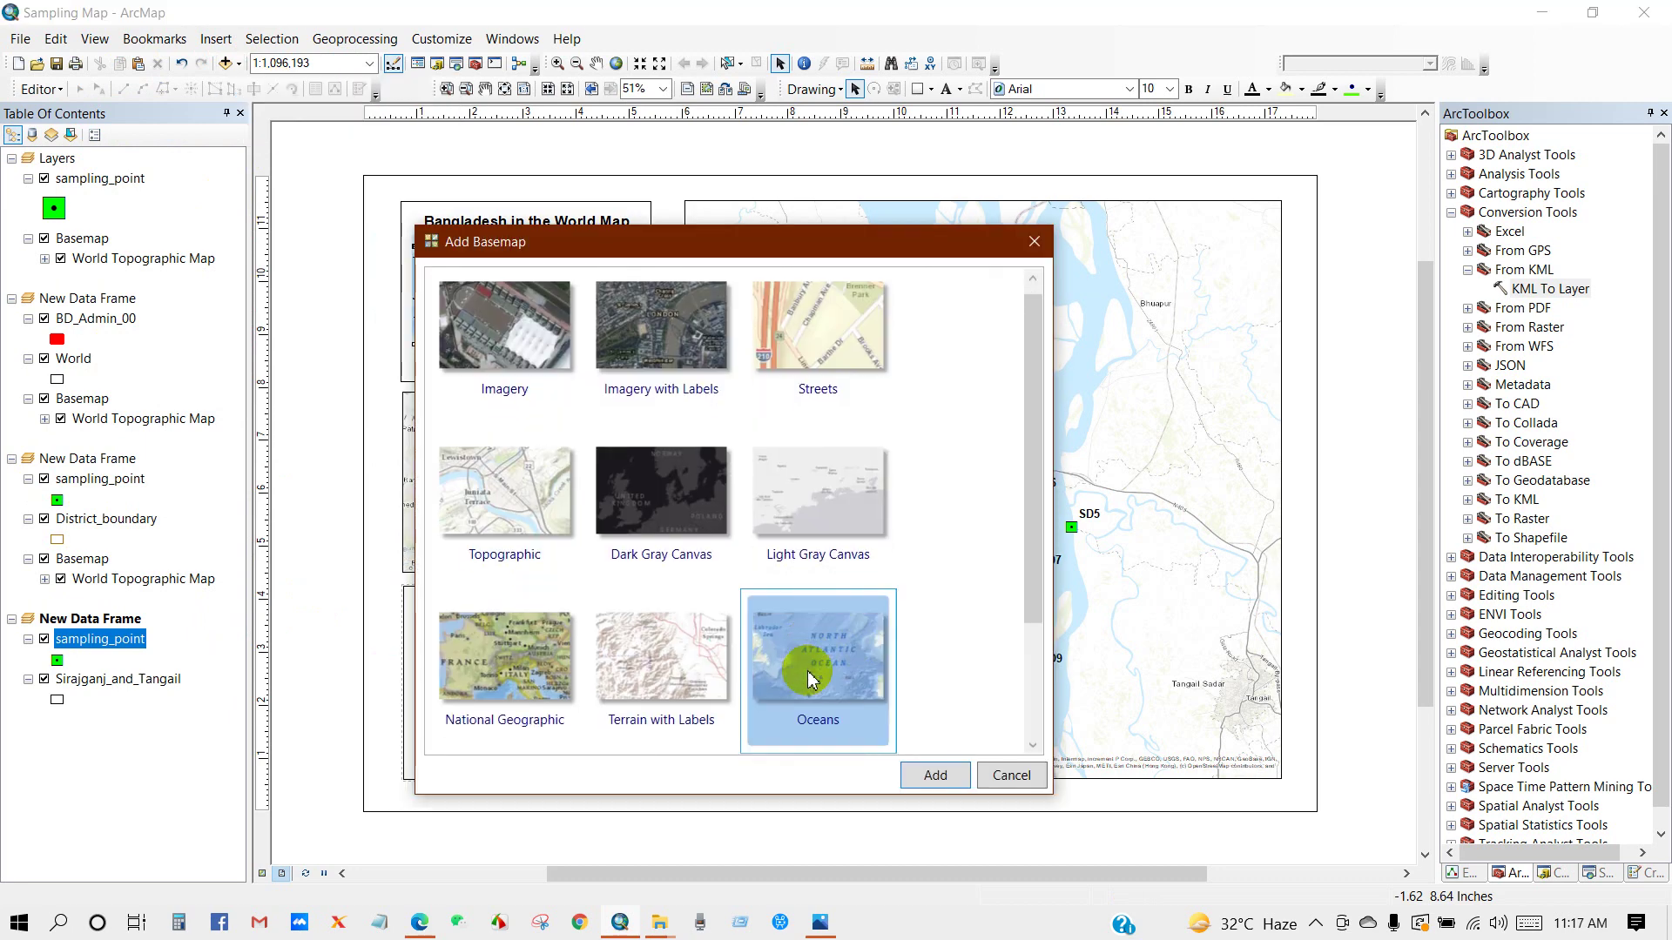
click(931, 778)
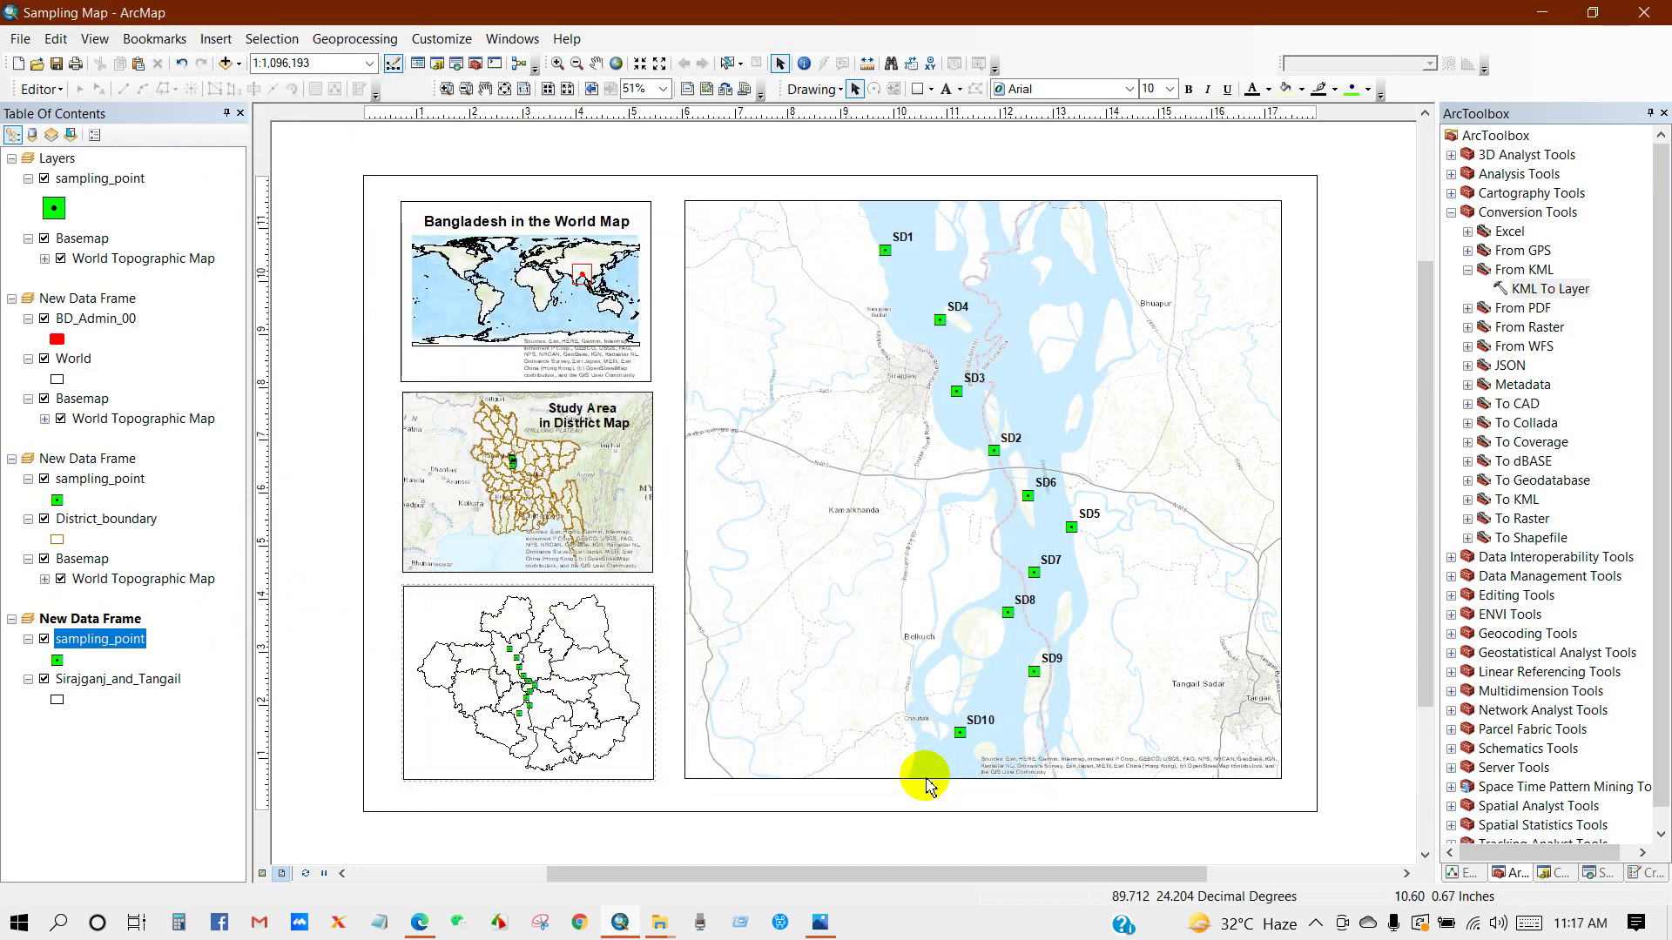
click(562, 675)
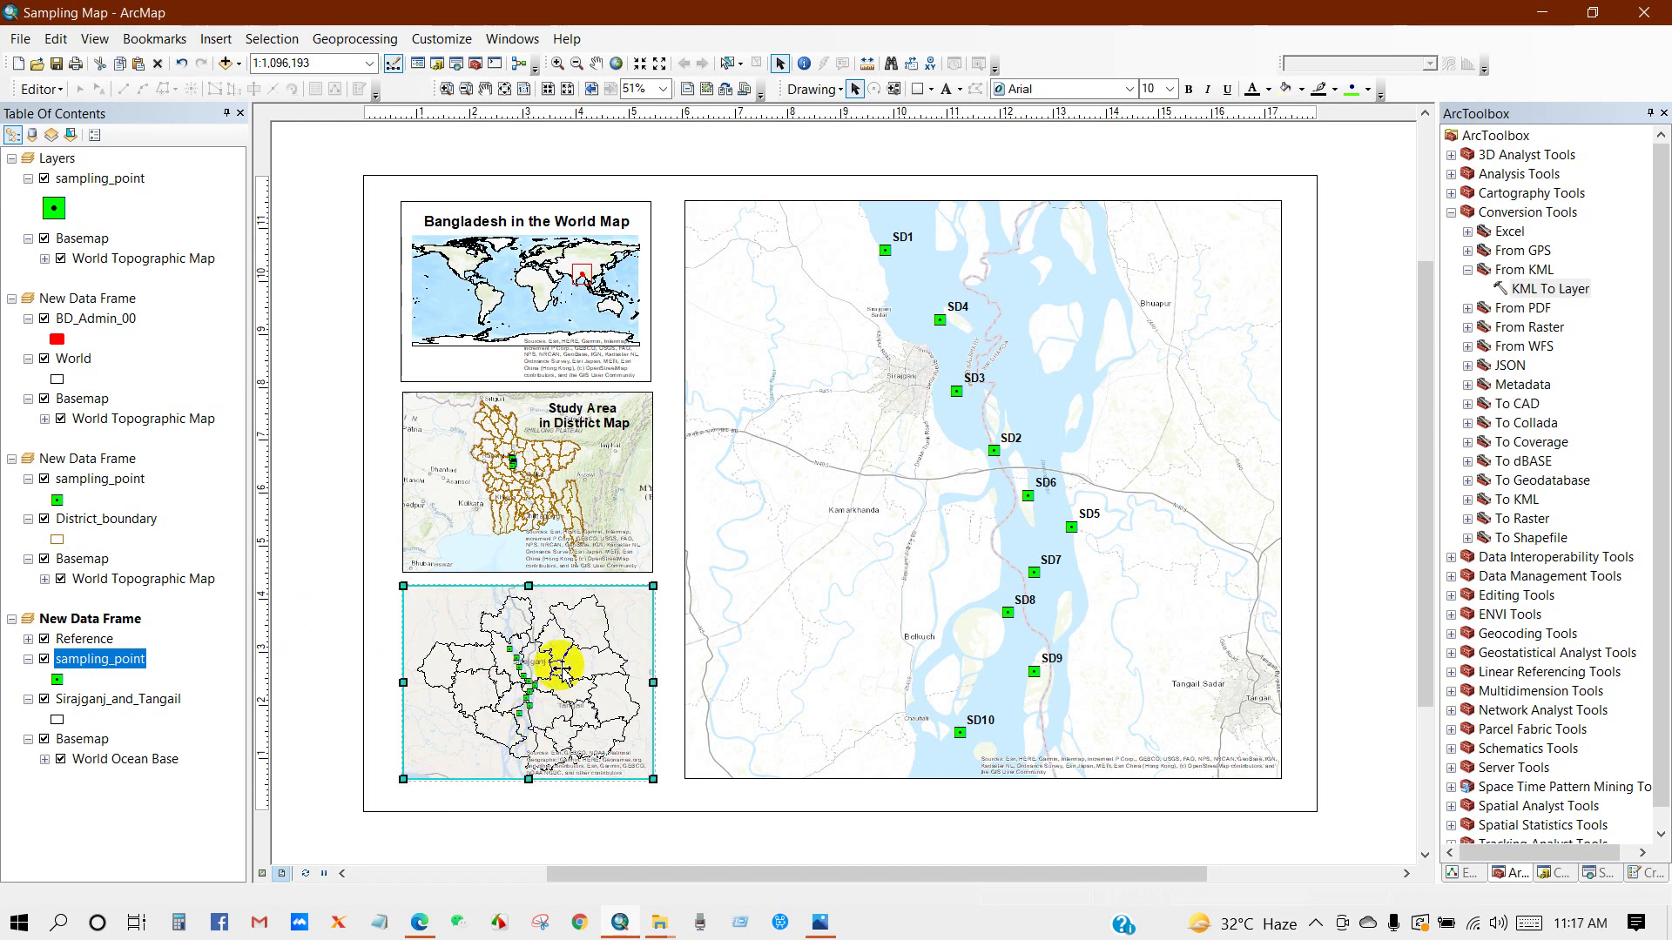
Insert a new title element on the layout and open its text properties
click(209, 50)
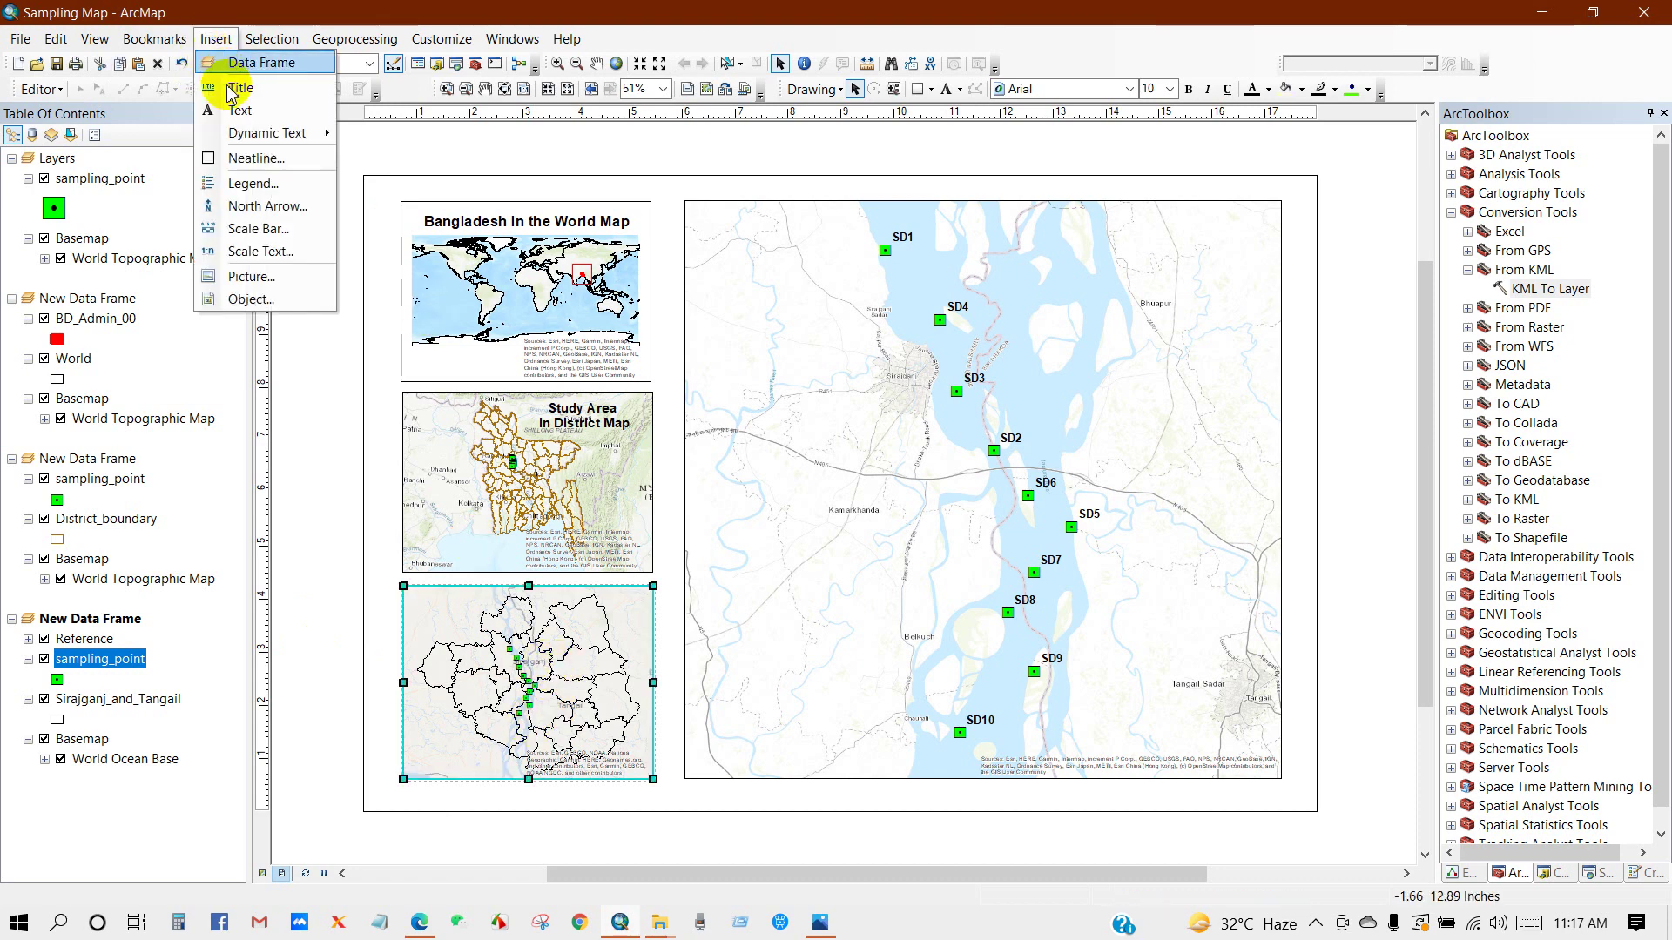
click(234, 103)
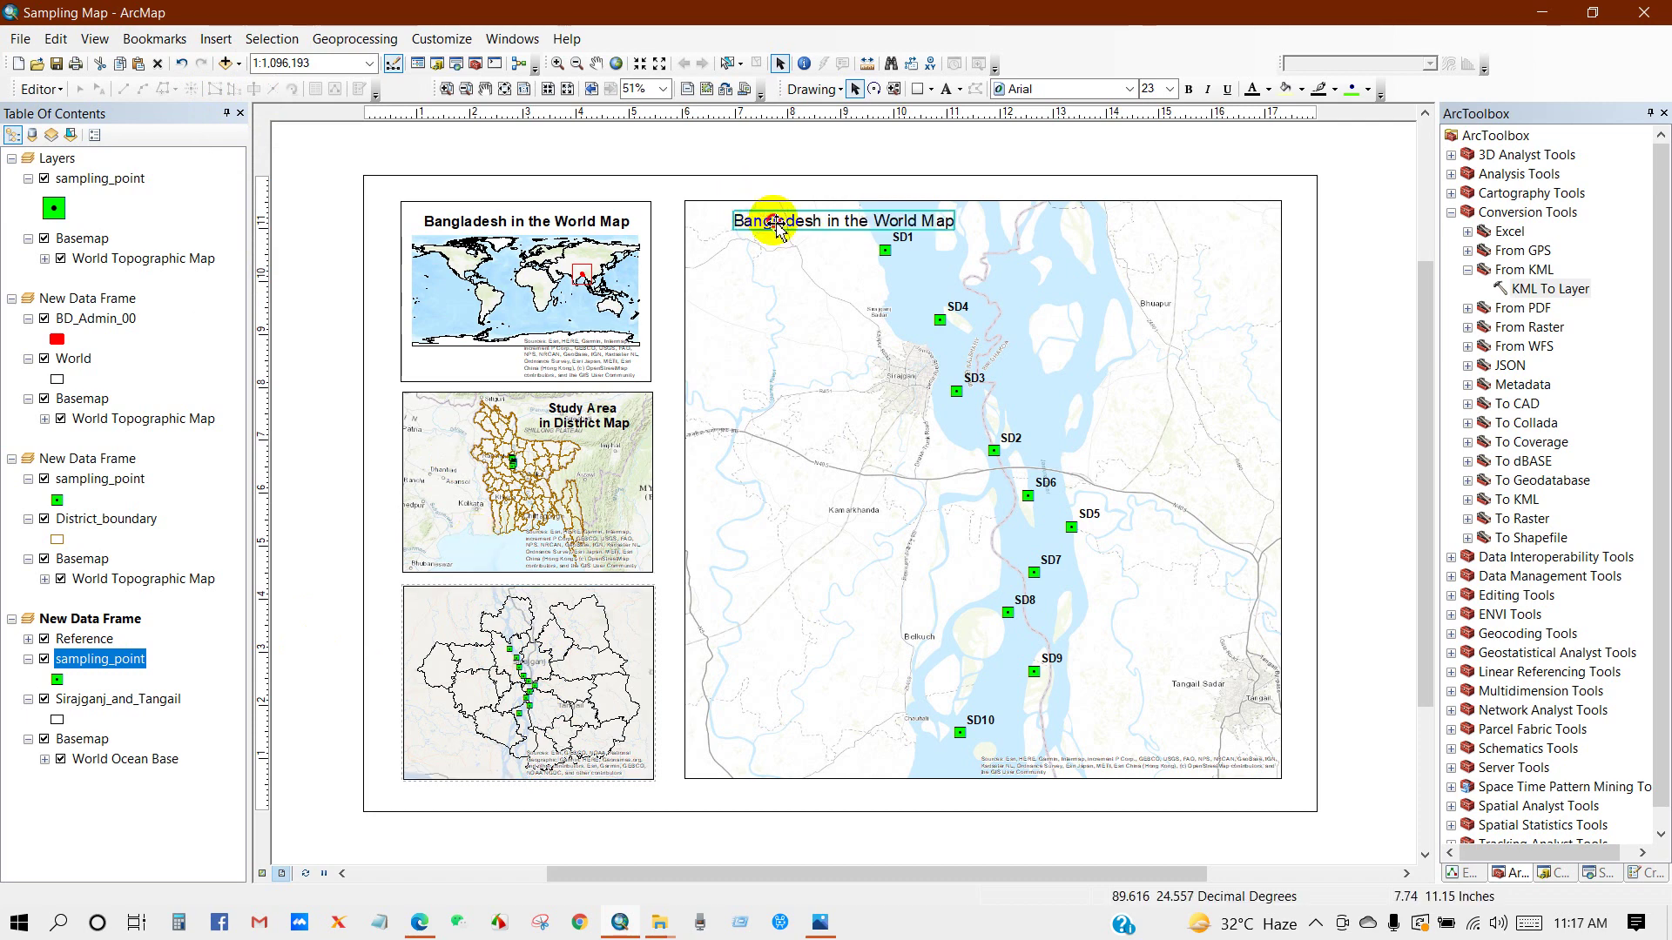
click(778, 228)
right_click(777, 225)
click(746, 224)
right_click(752, 228)
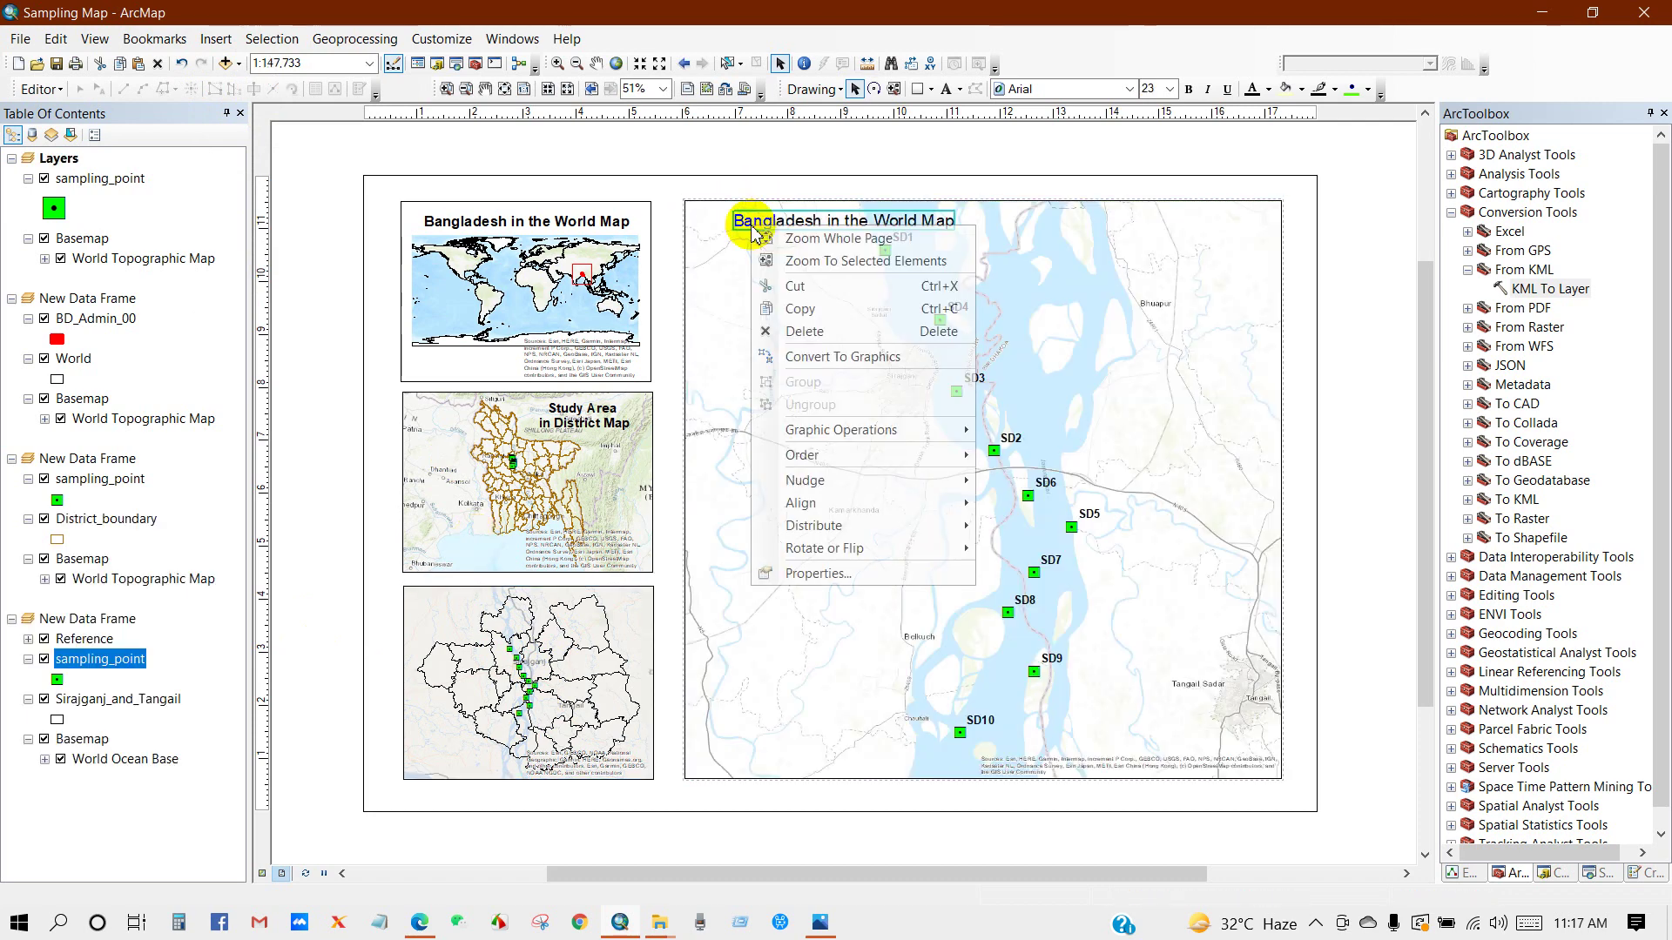
click(814, 572)
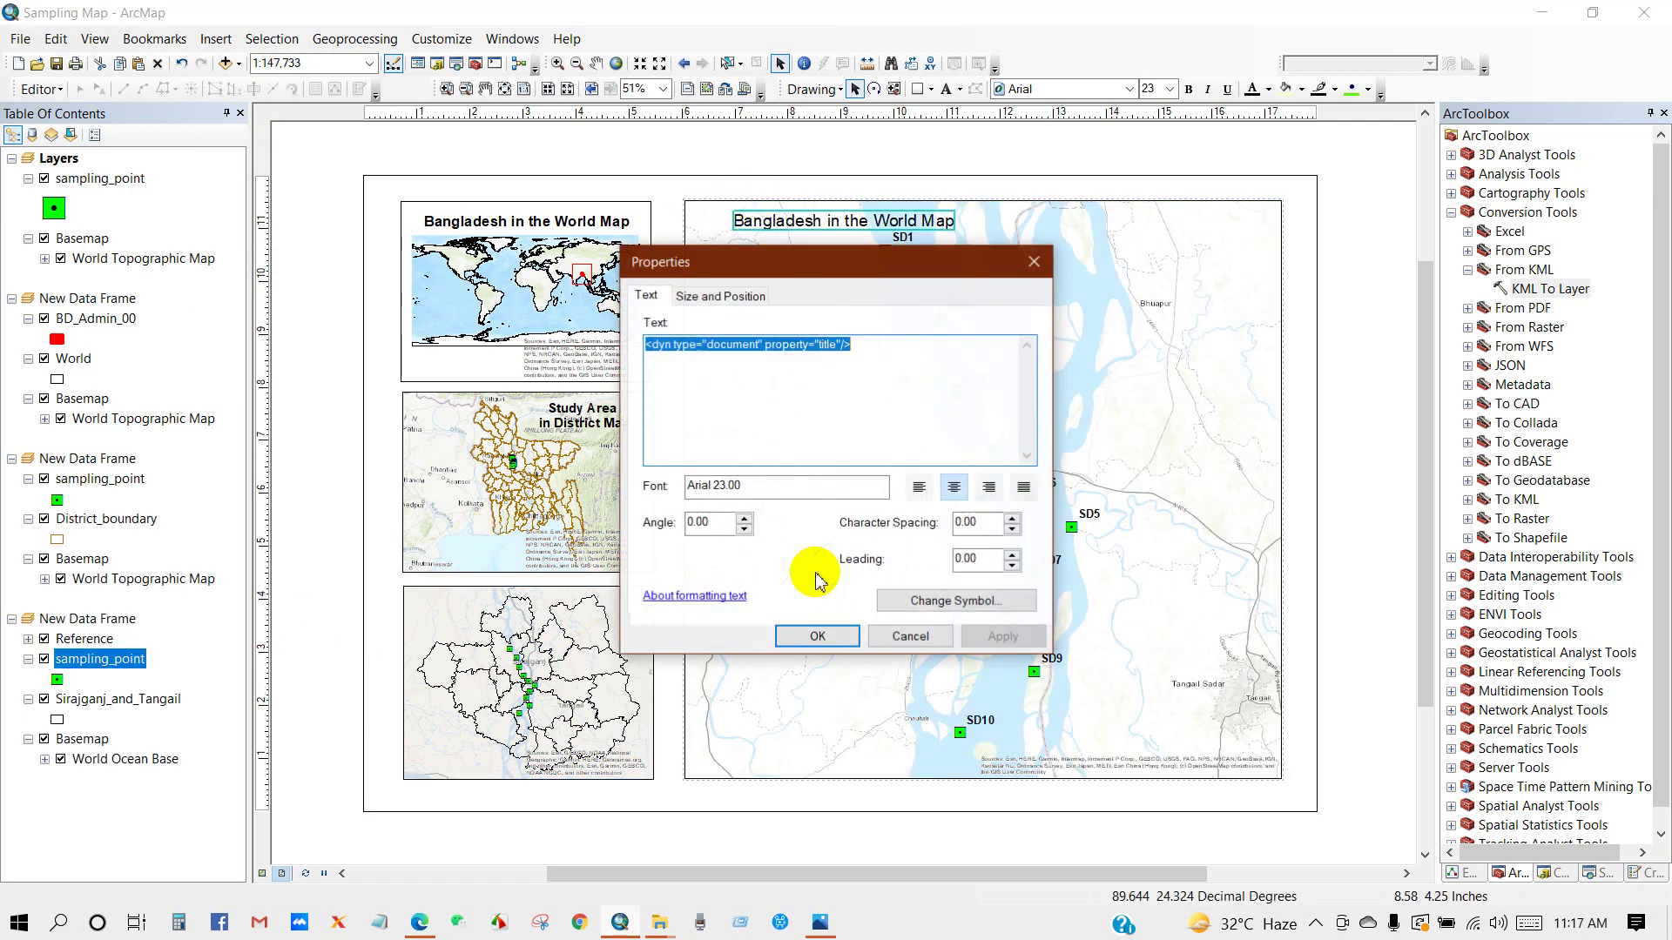
Replace the title with 'Sampling Point / in Sub-district Map' in a bold size-18 font
click(911, 351)
drag(865, 348, 661, 340)
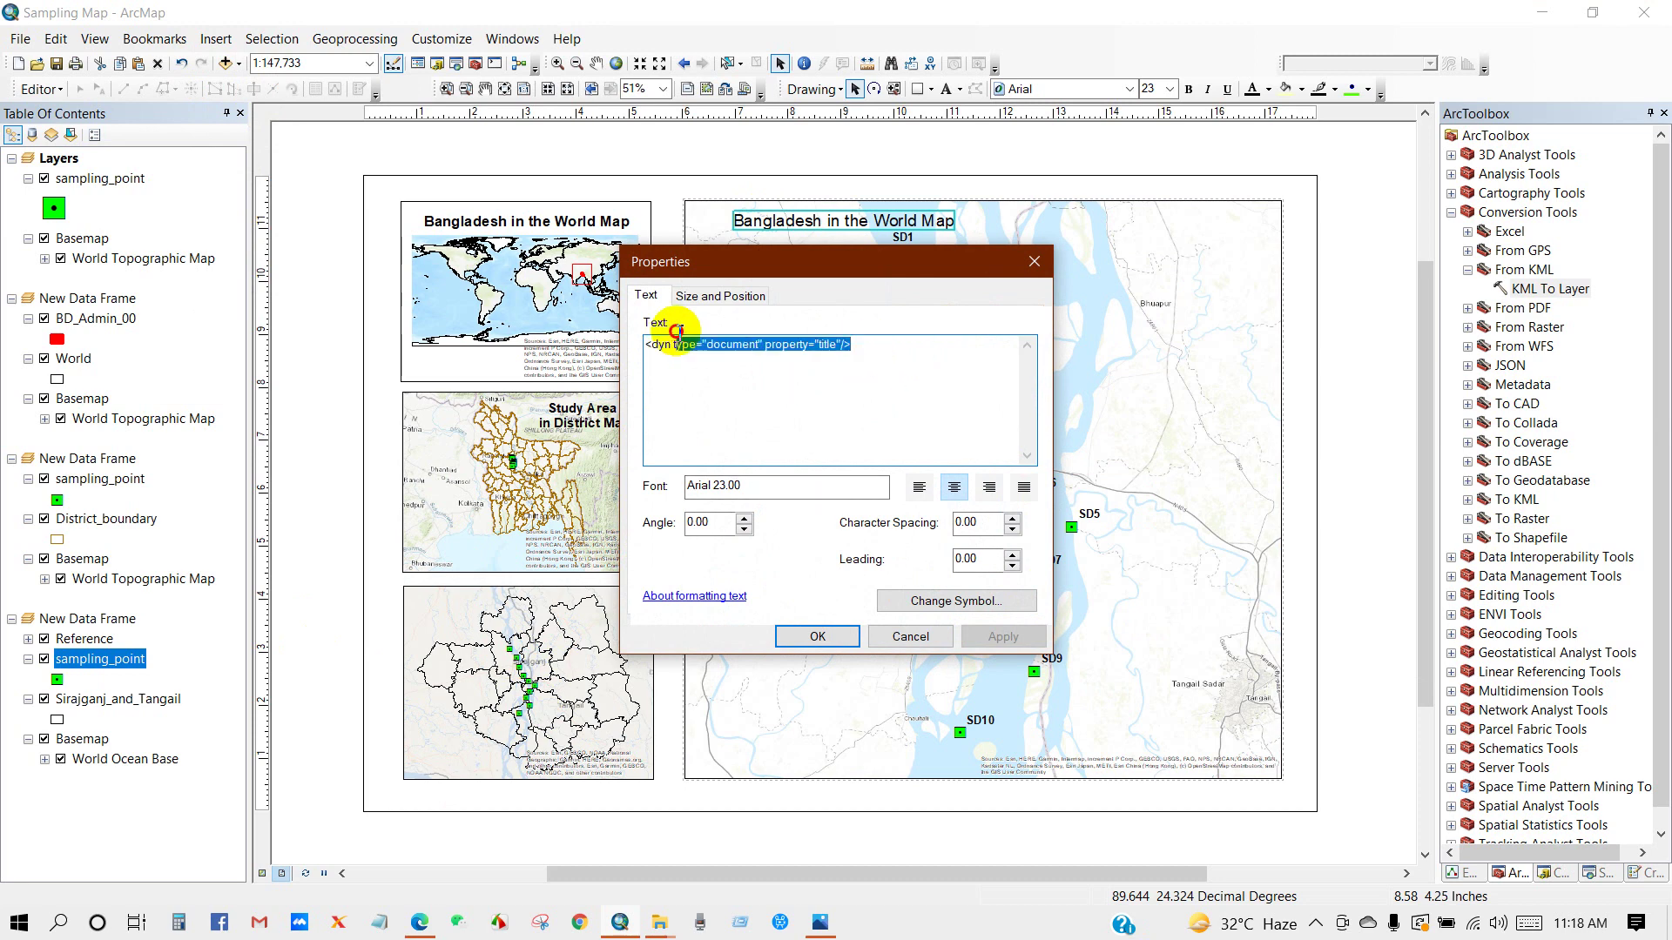
text(Samp)
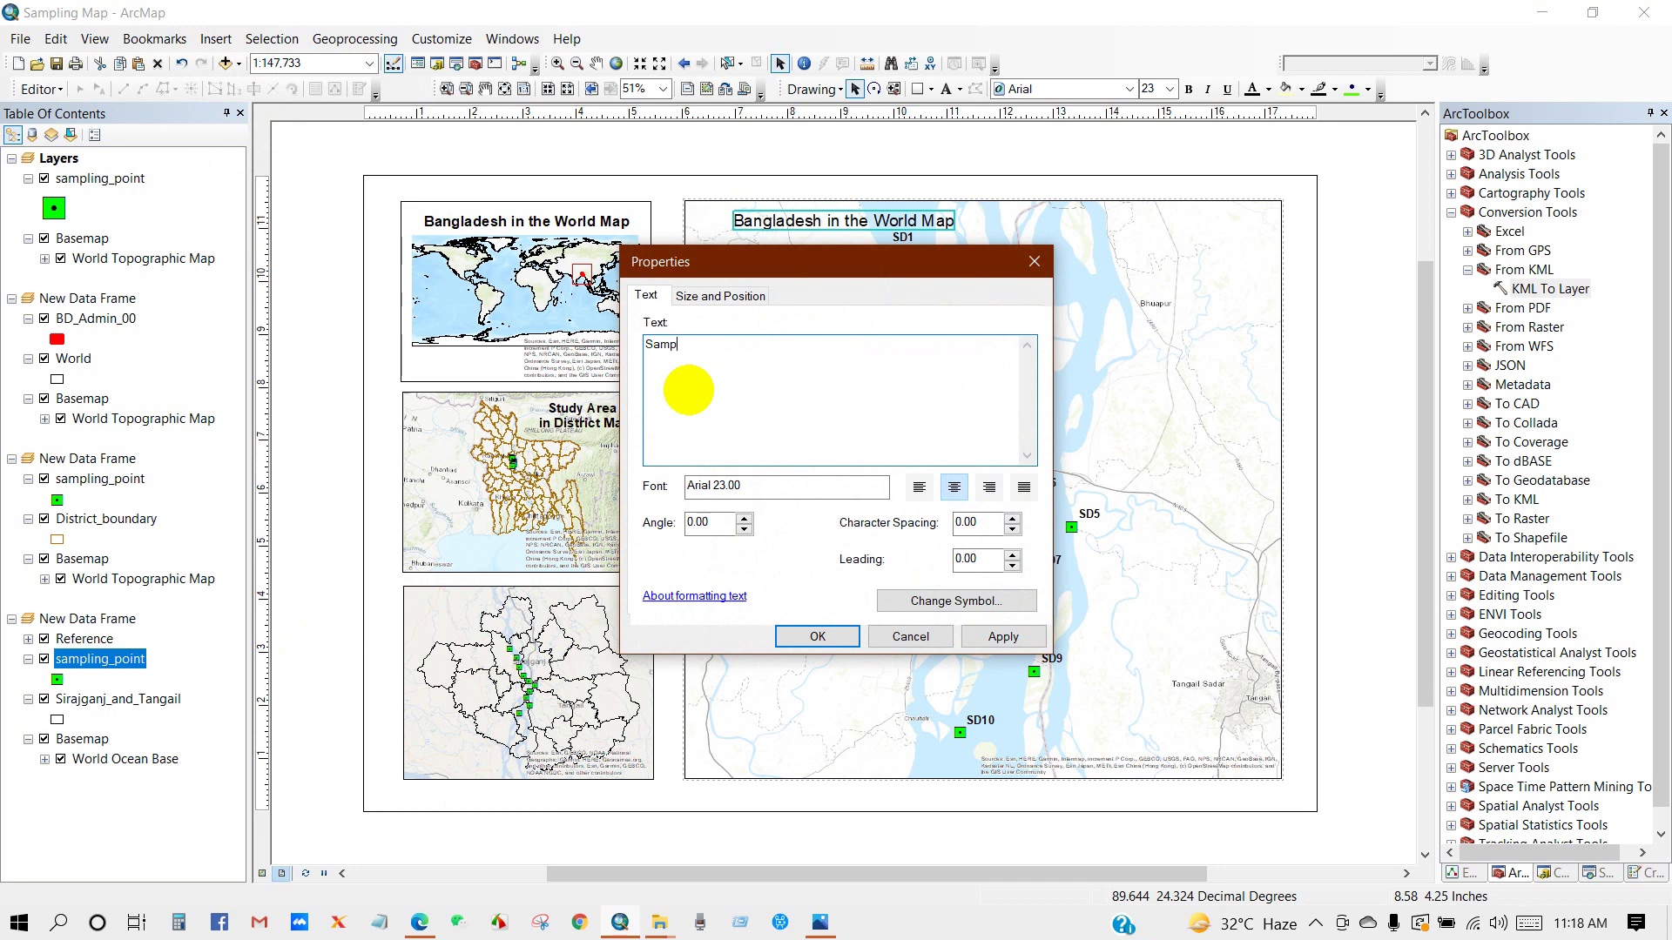
text(ling Point)
key(Return)
text(in Sub-district Map)
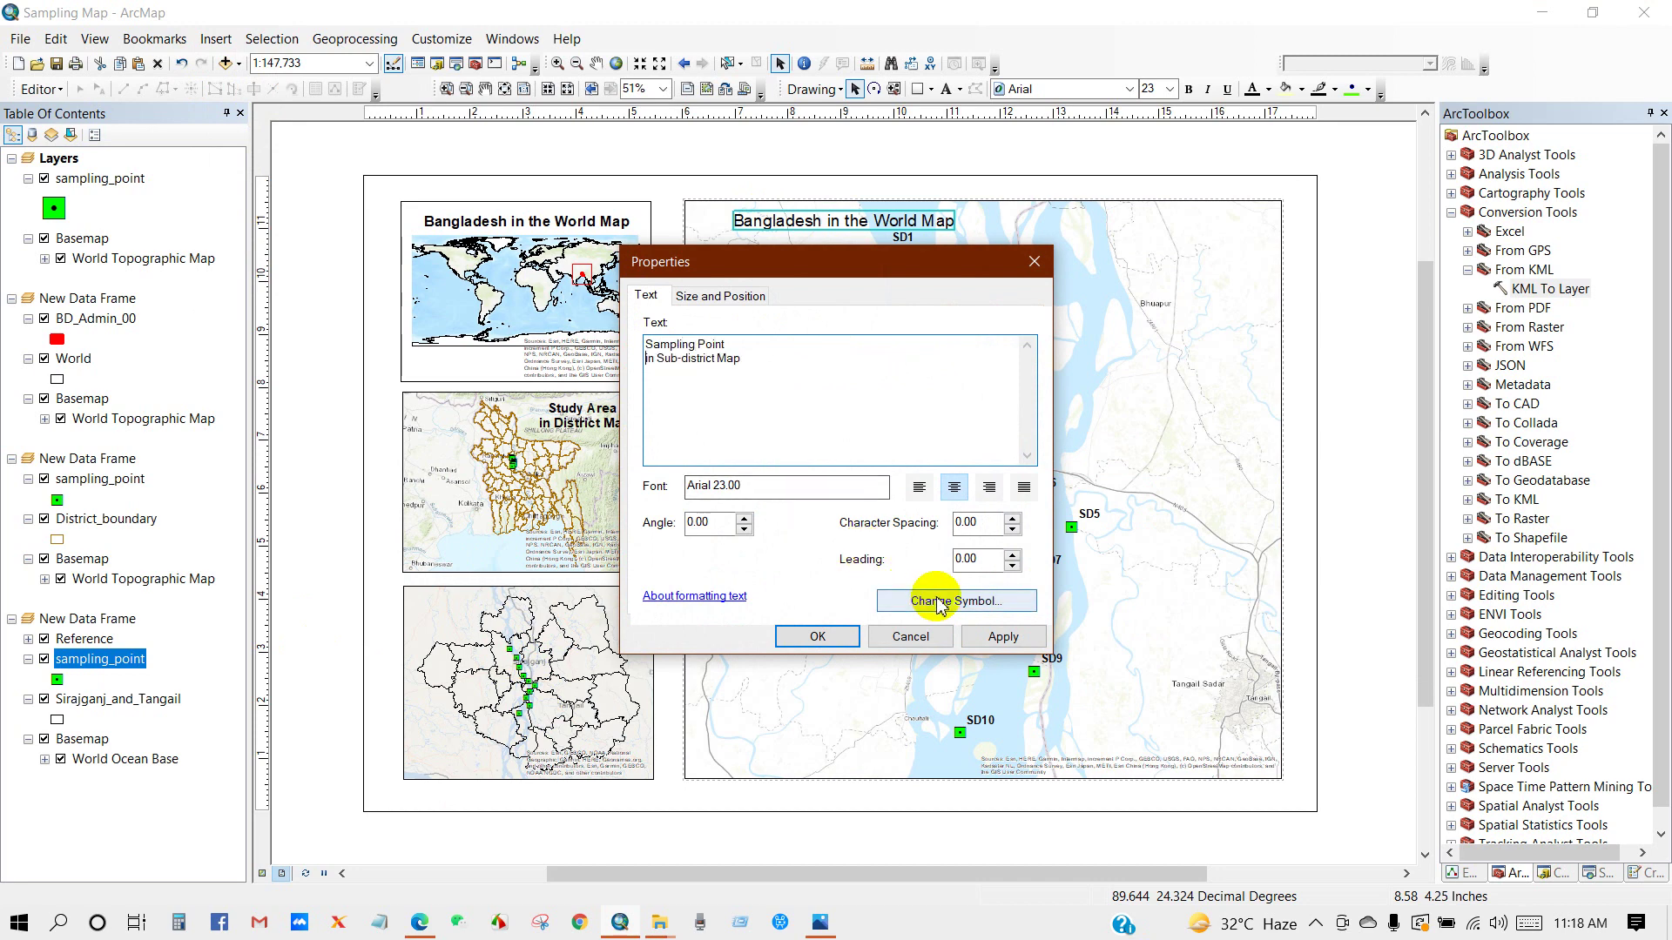
click(938, 602)
double_click(857, 513)
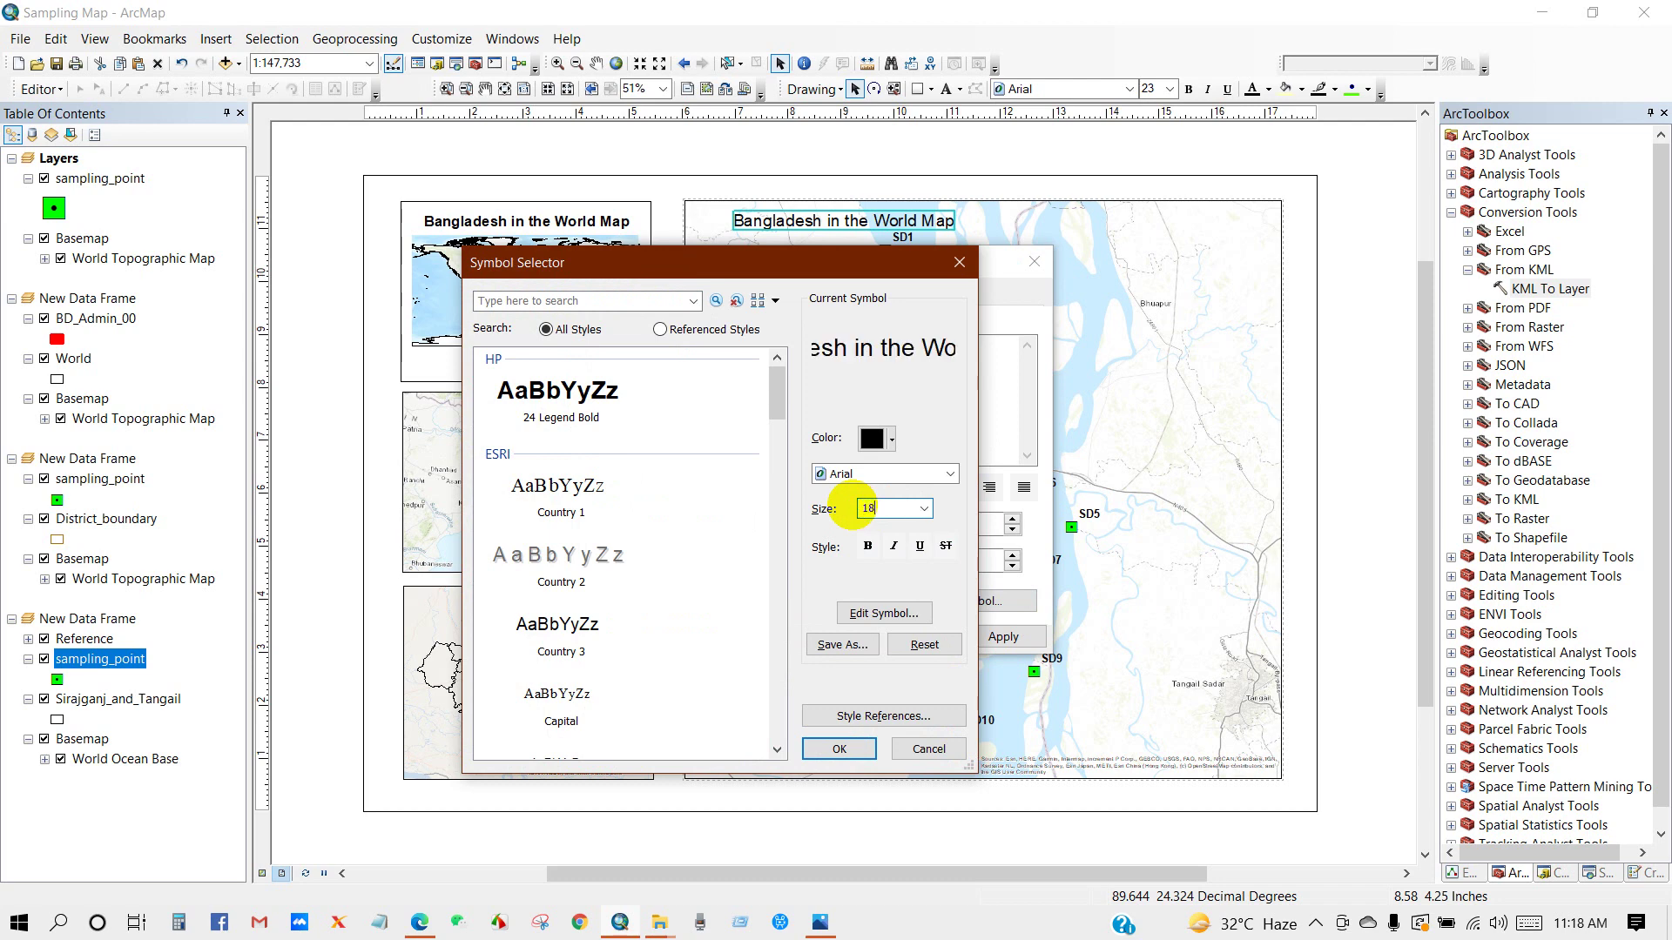
click(837, 746)
click(817, 636)
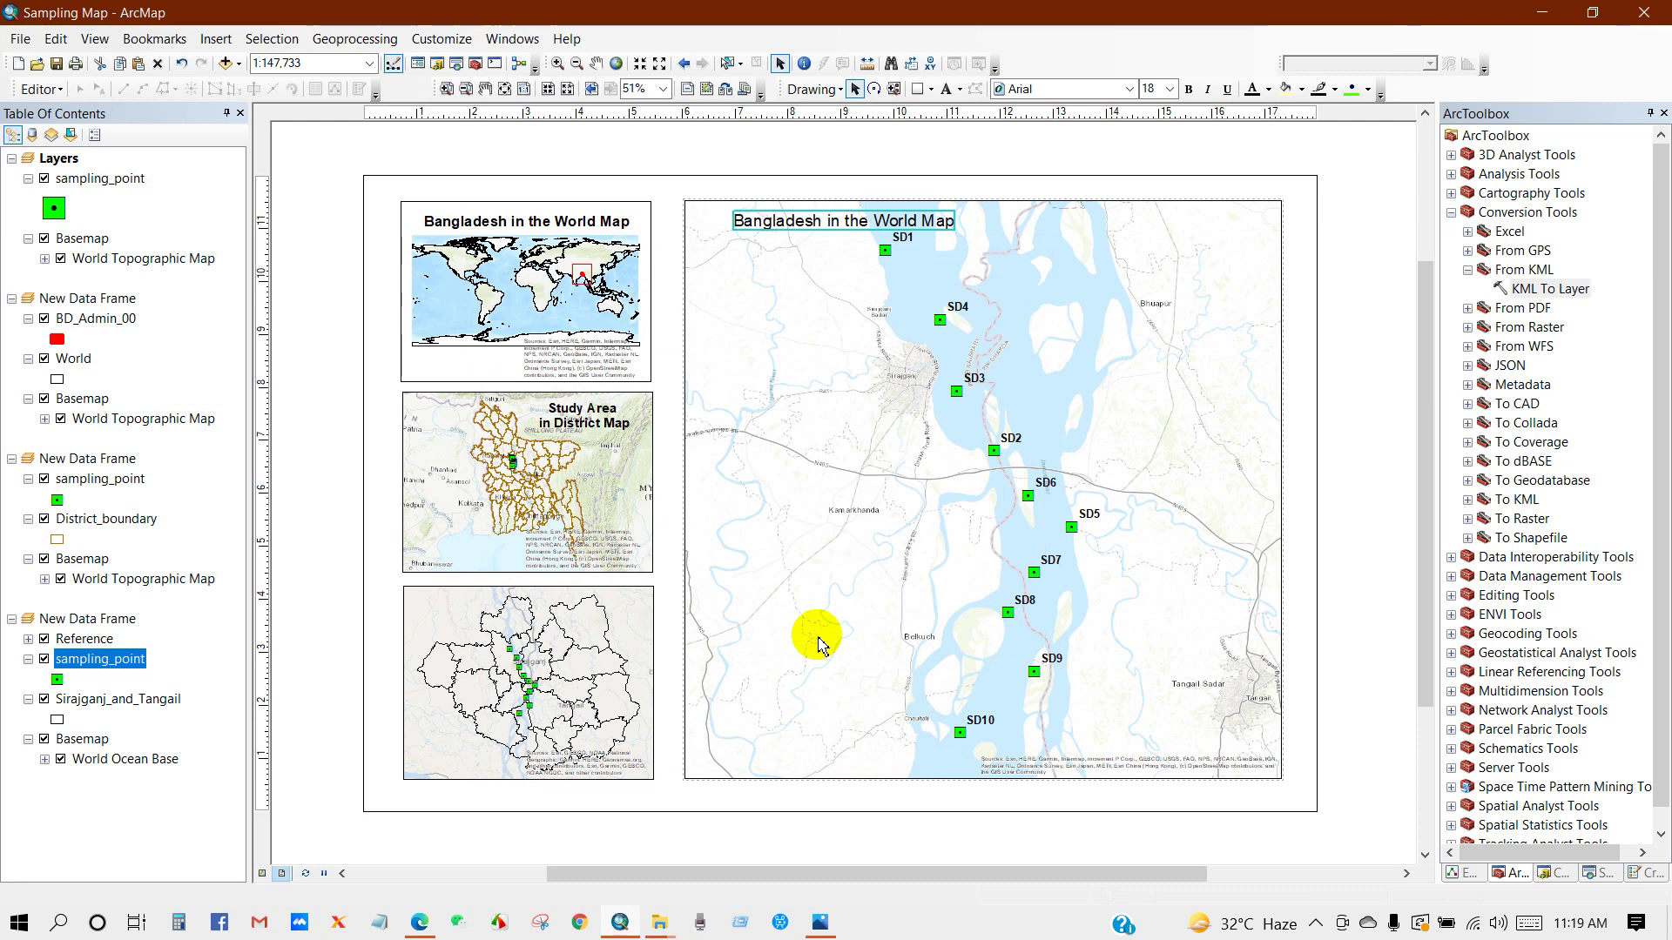
click(328, 641)
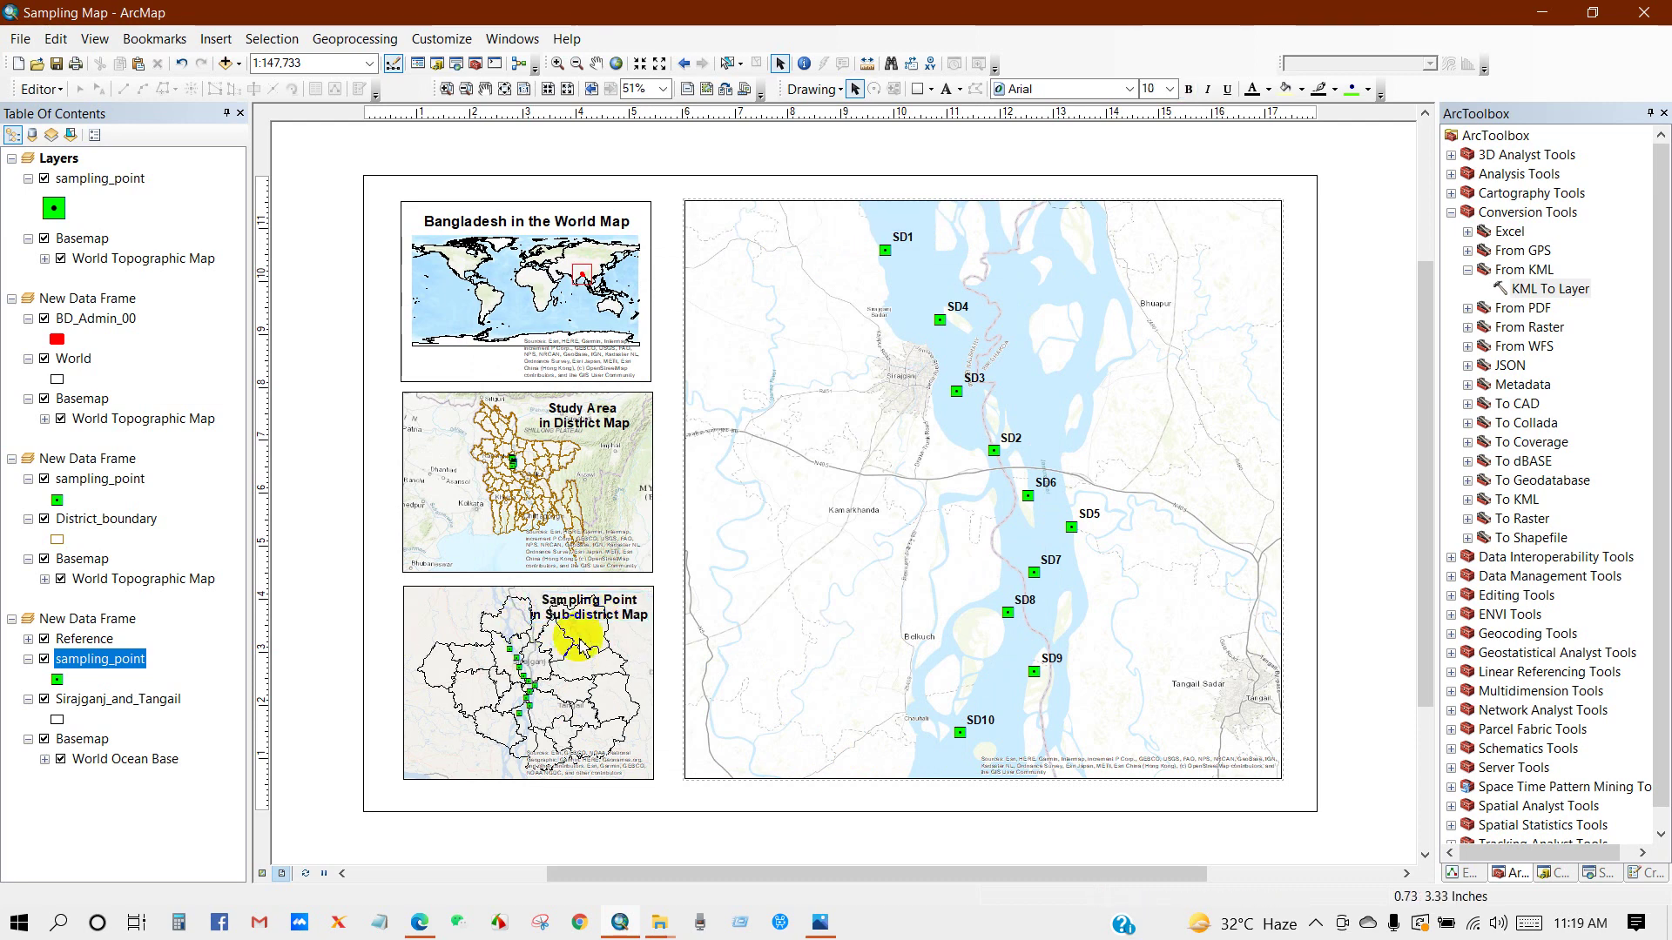
click(883, 446)
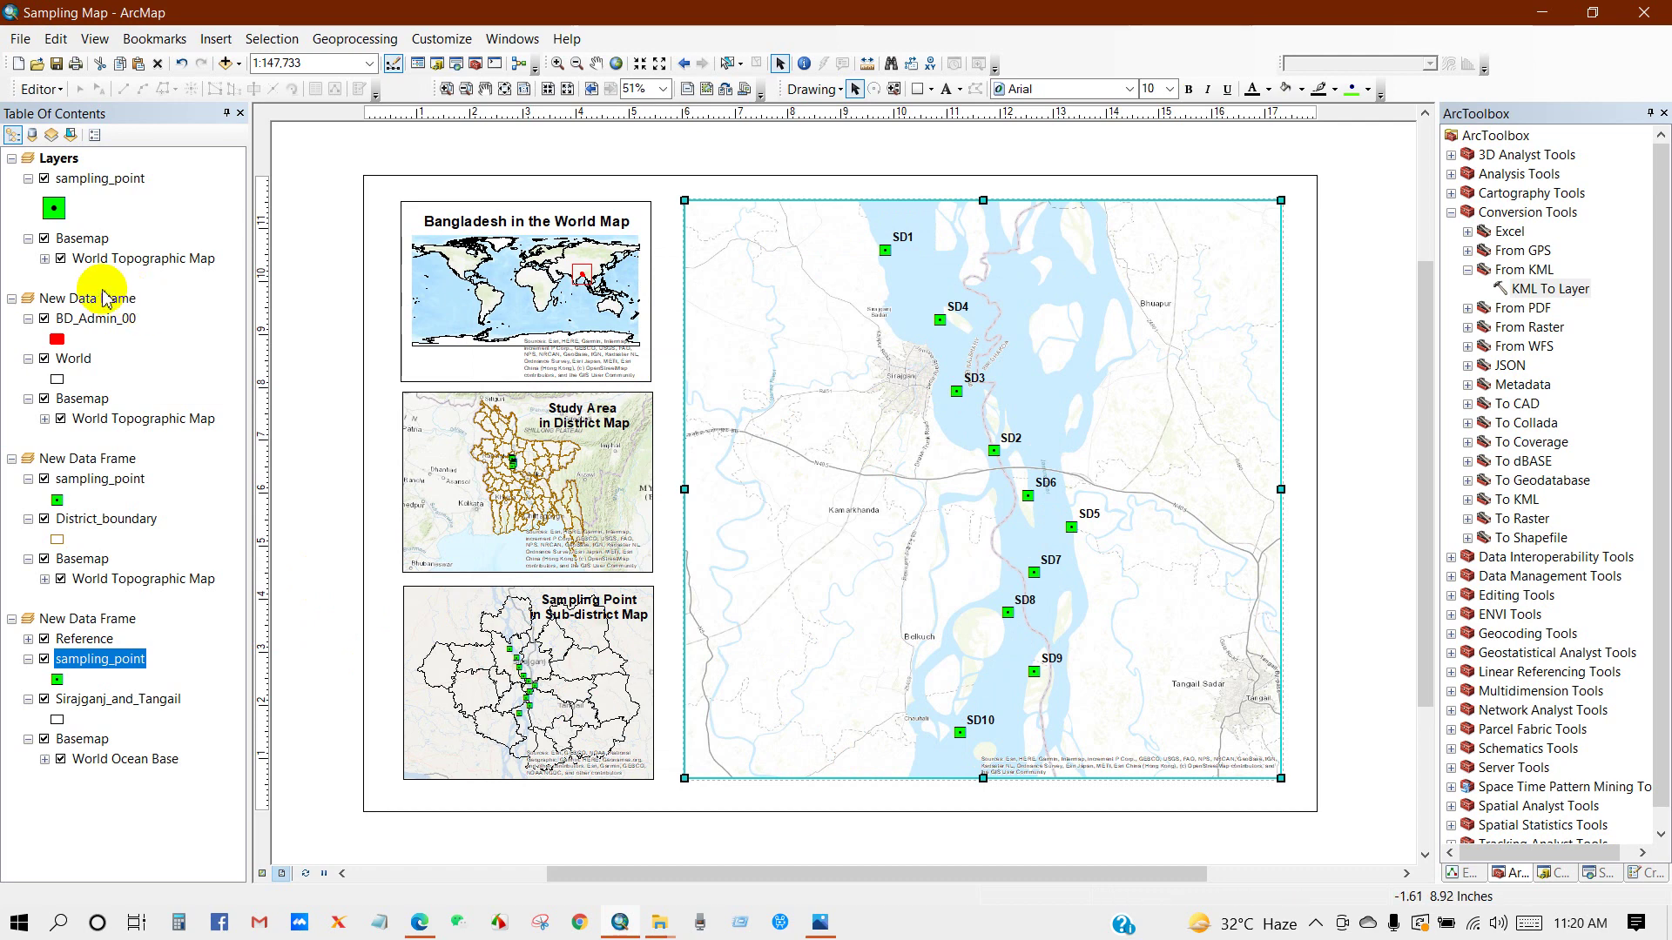
Hide the World Topographic Map basemap and add the World Imagery basemap
click(61, 259)
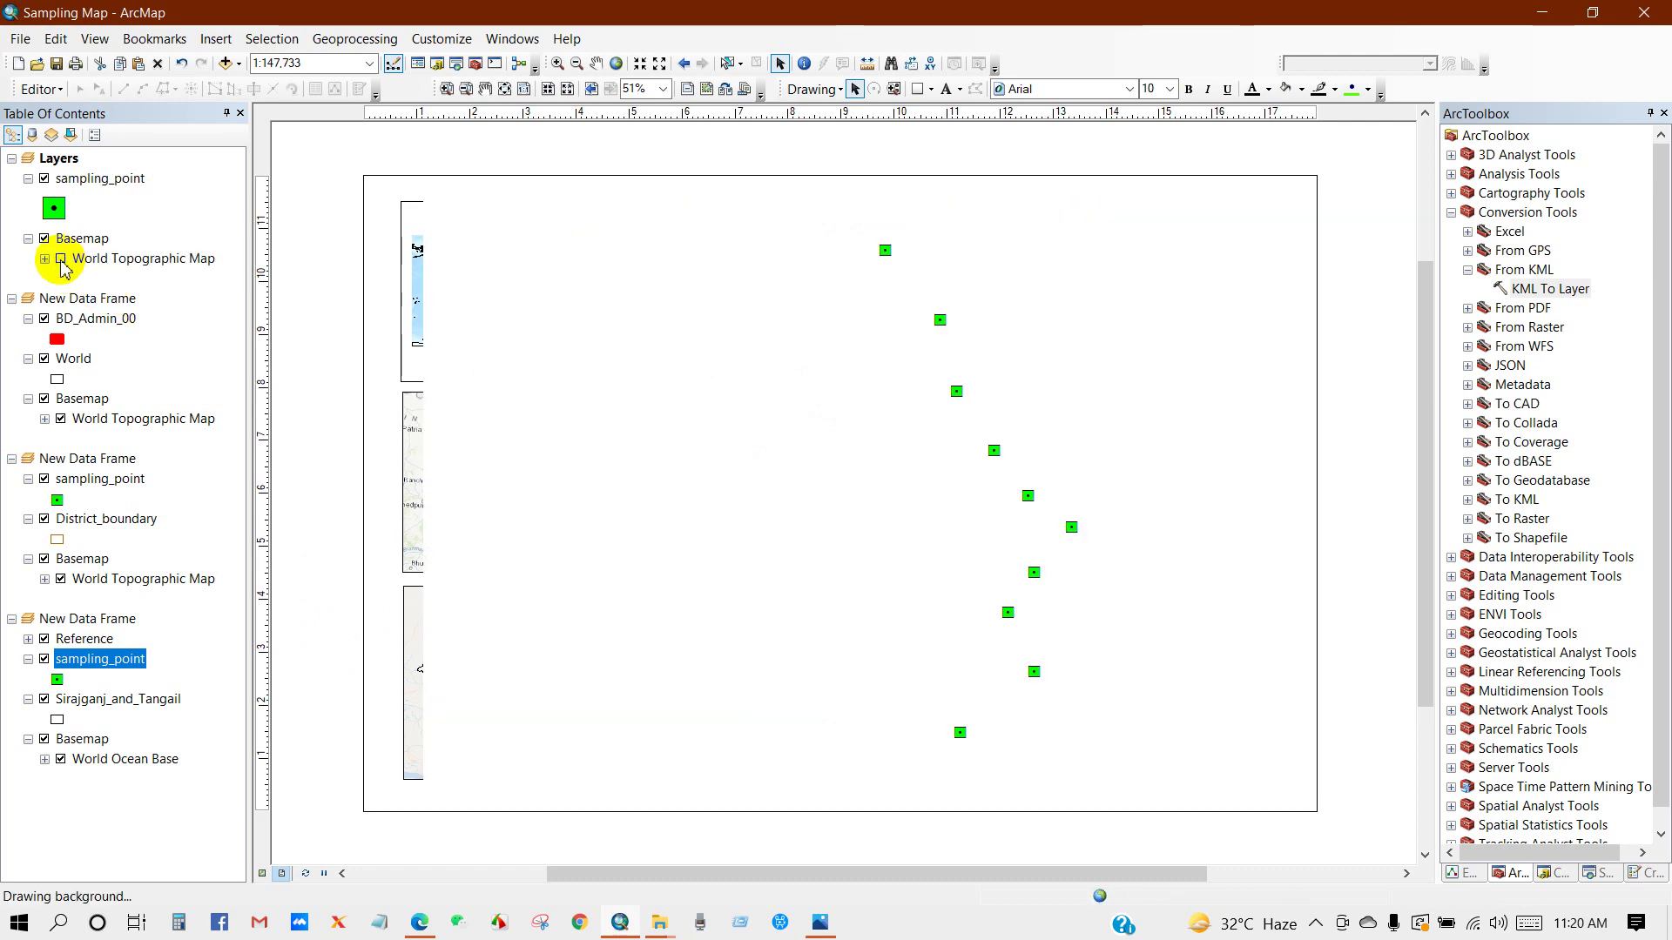
click(239, 65)
click(270, 106)
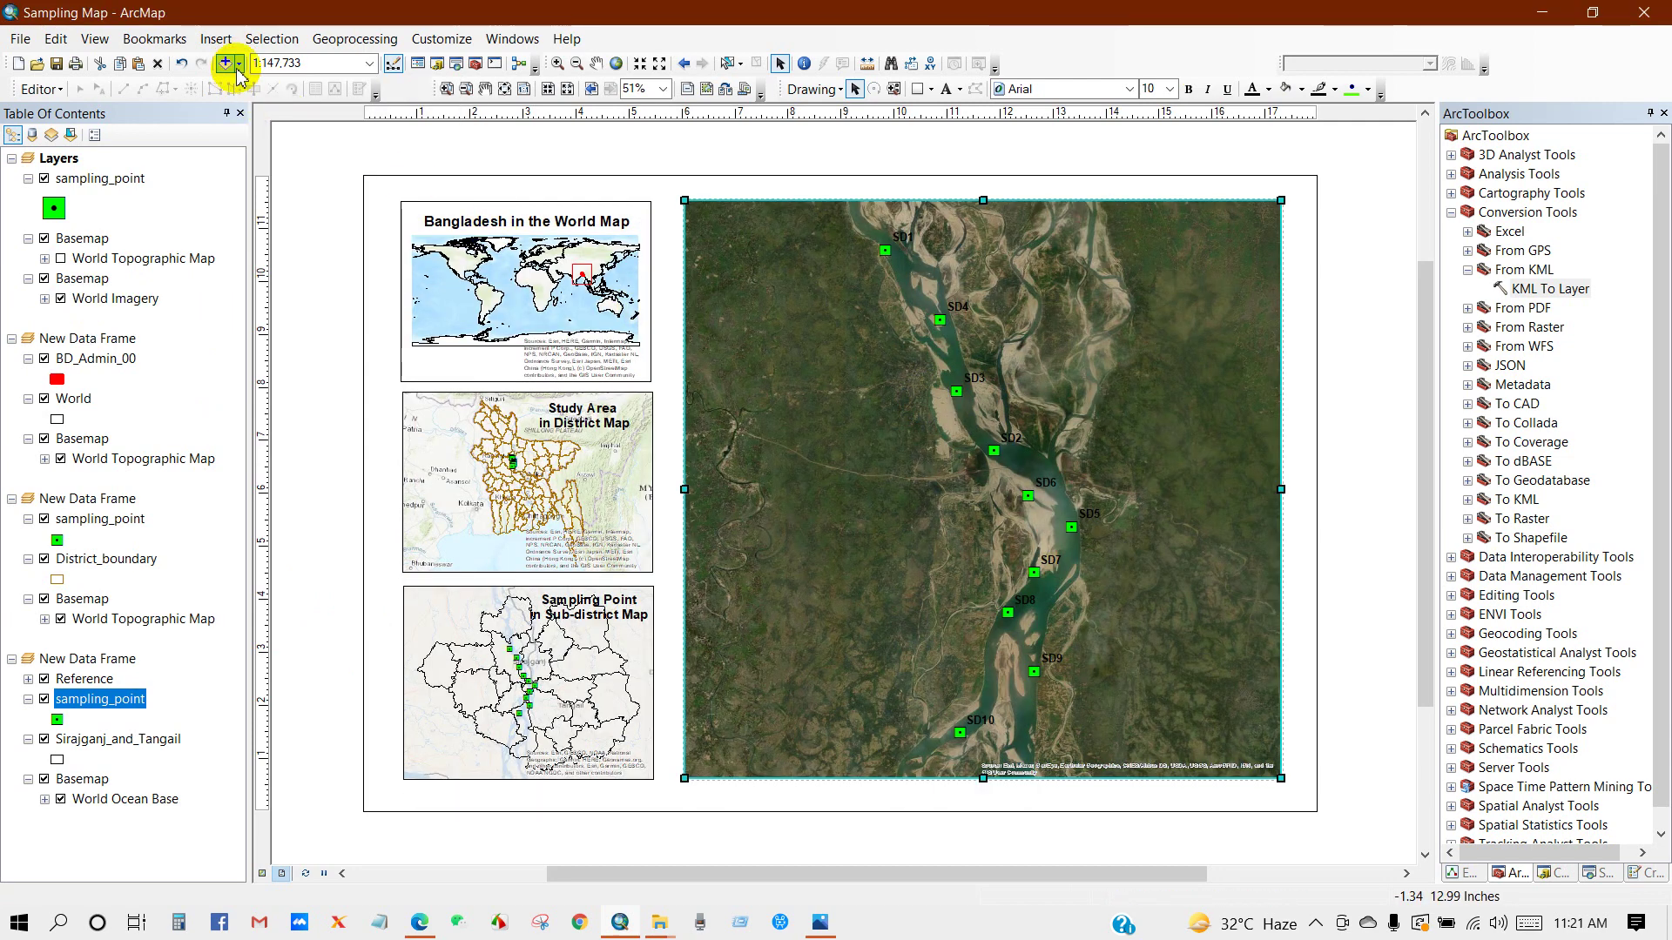
click(239, 64)
click(265, 108)
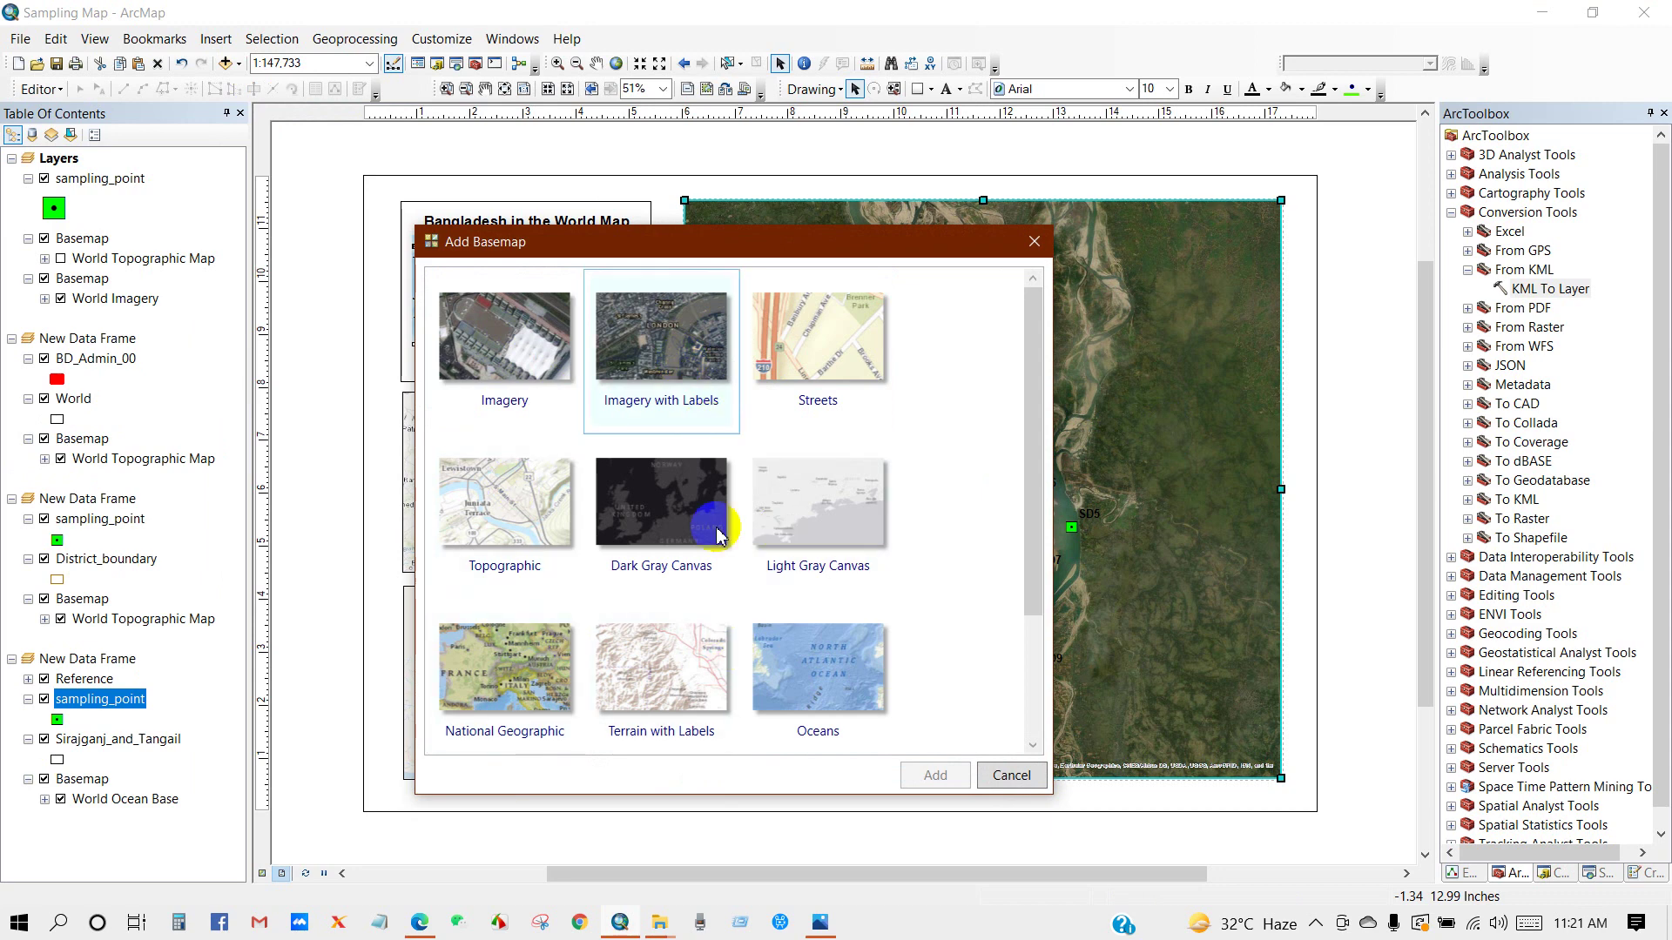
click(997, 783)
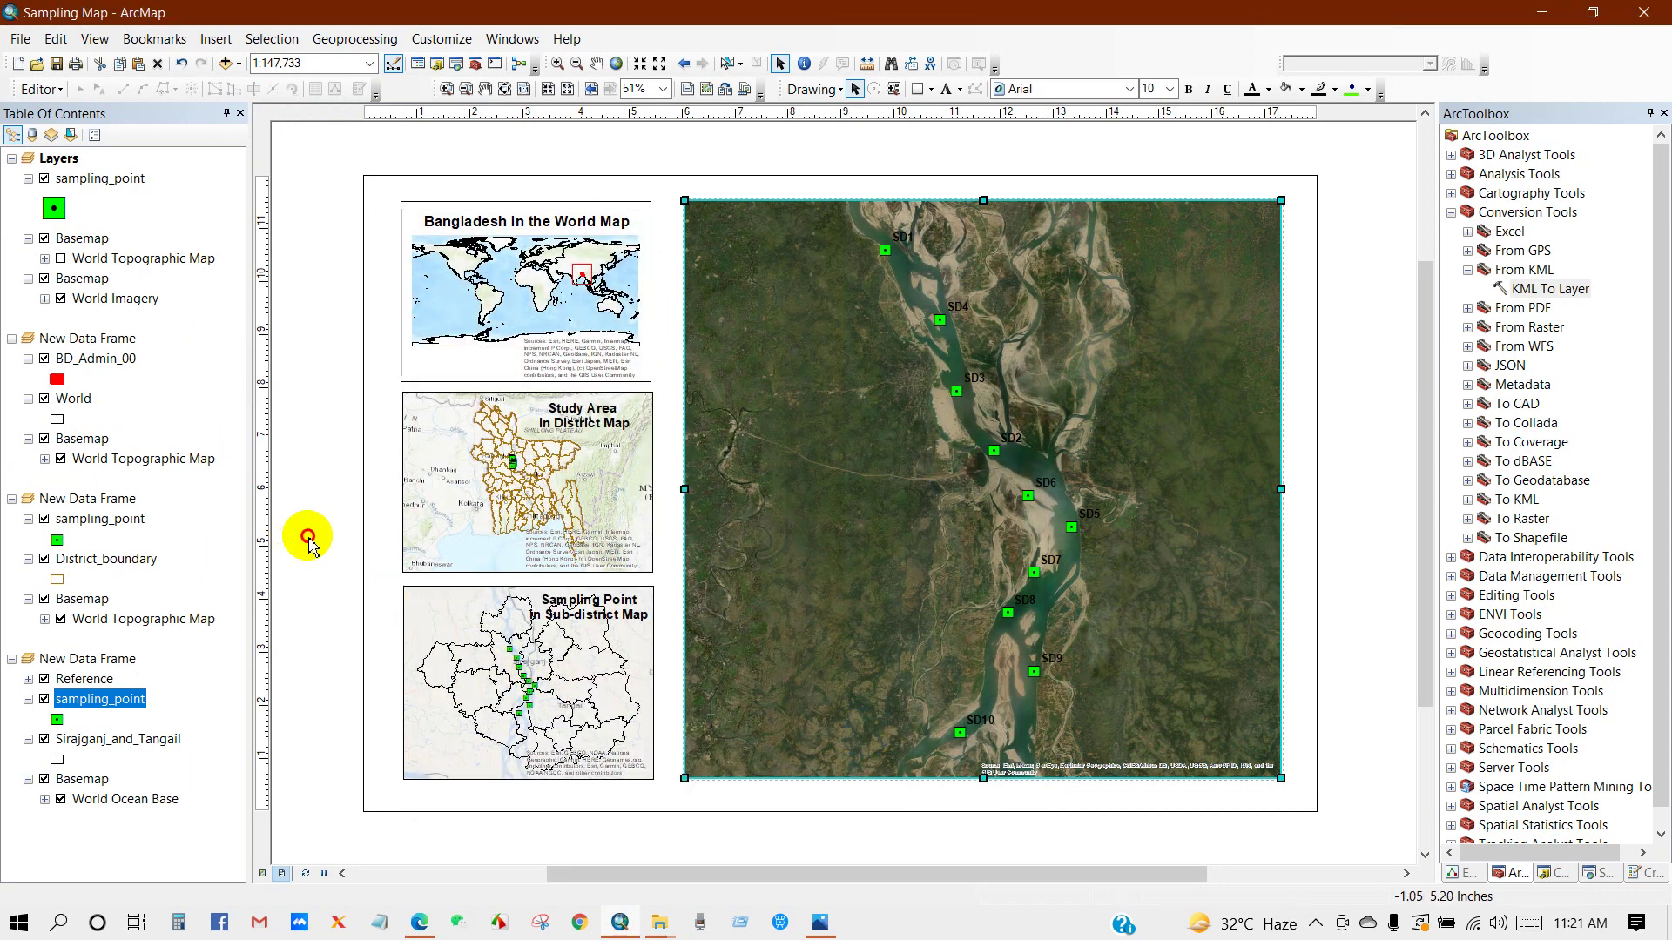
Switch off the World Imagery basemap so SD1–SD10 sit on a blank background
click(740, 449)
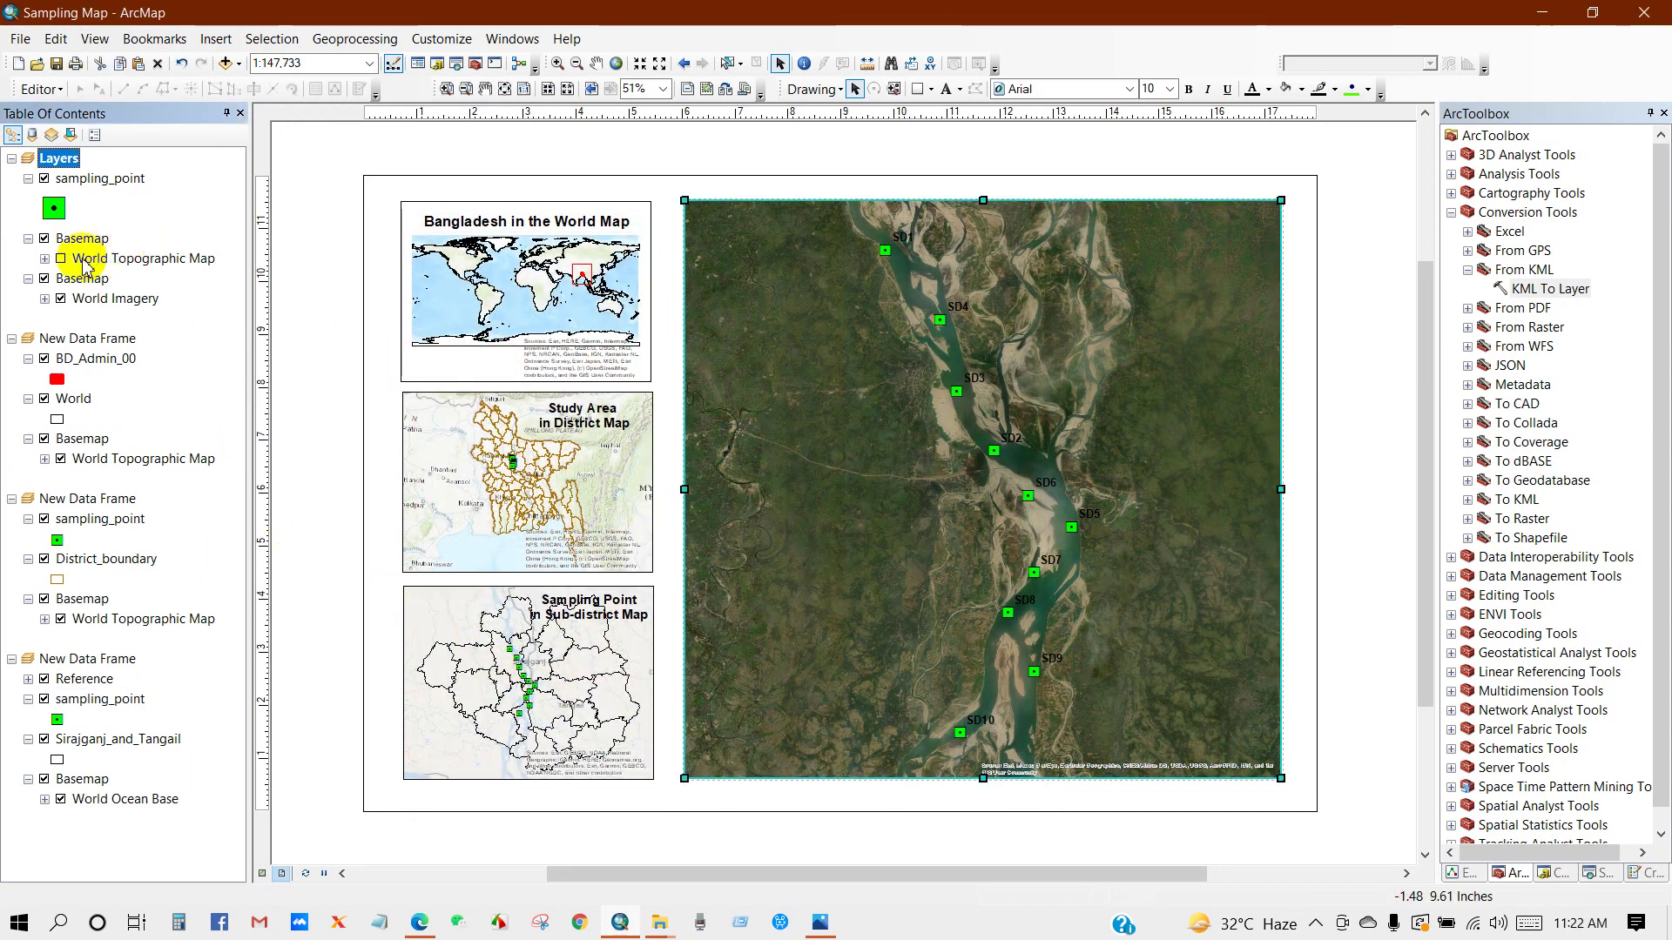
click(45, 238)
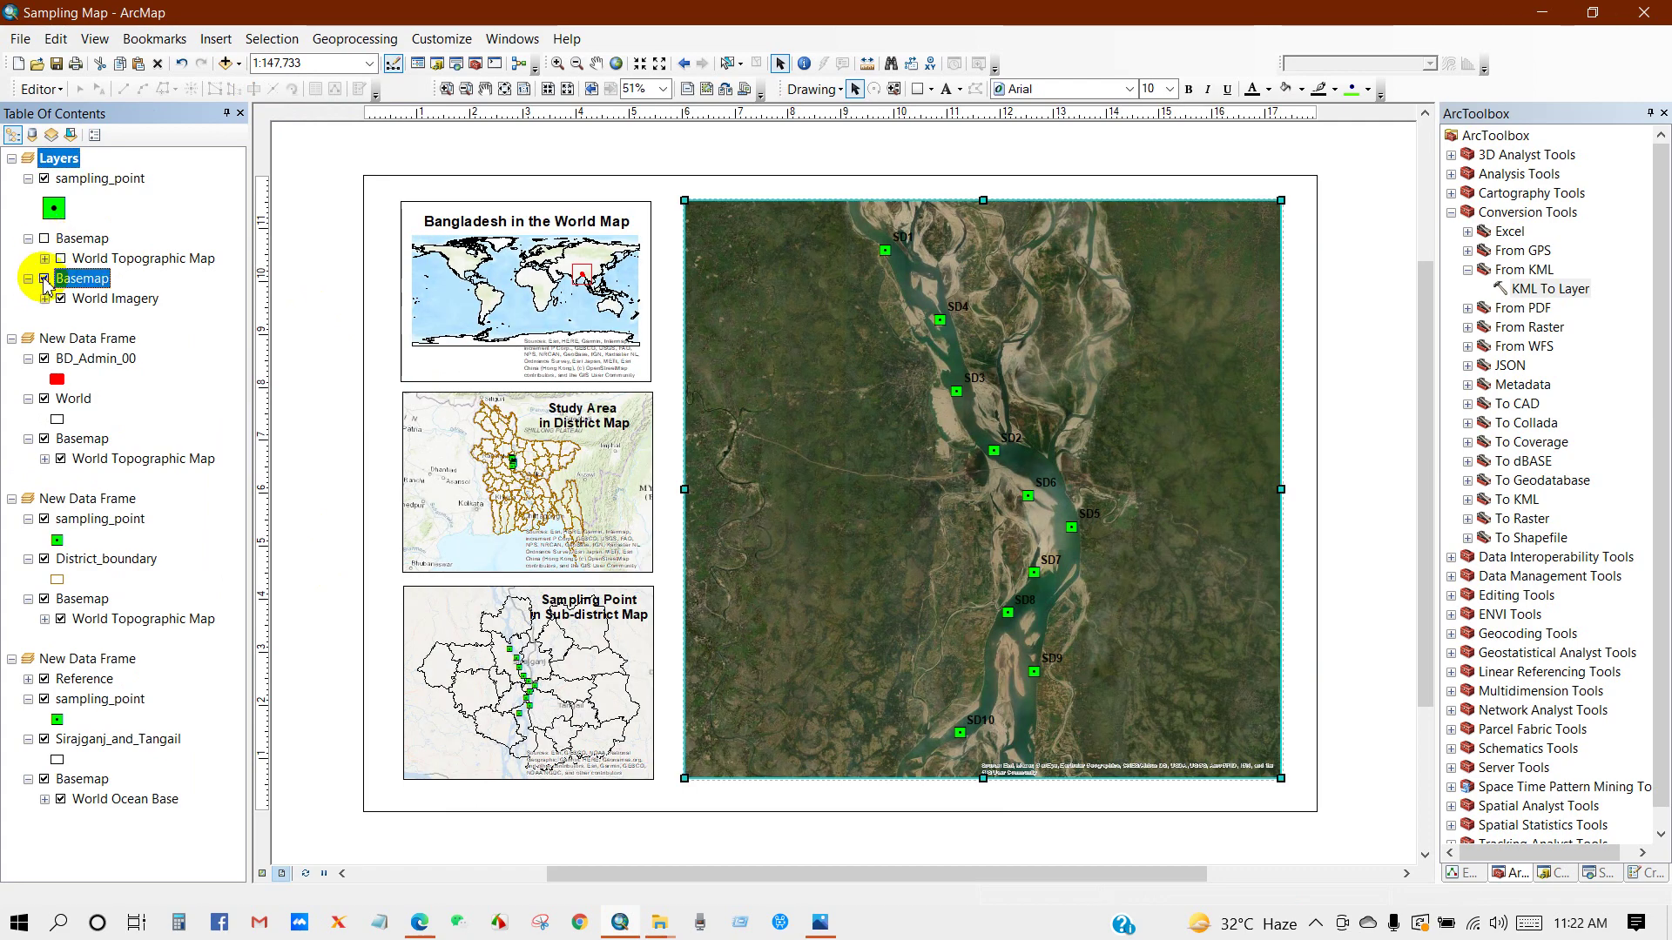
click(44, 279)
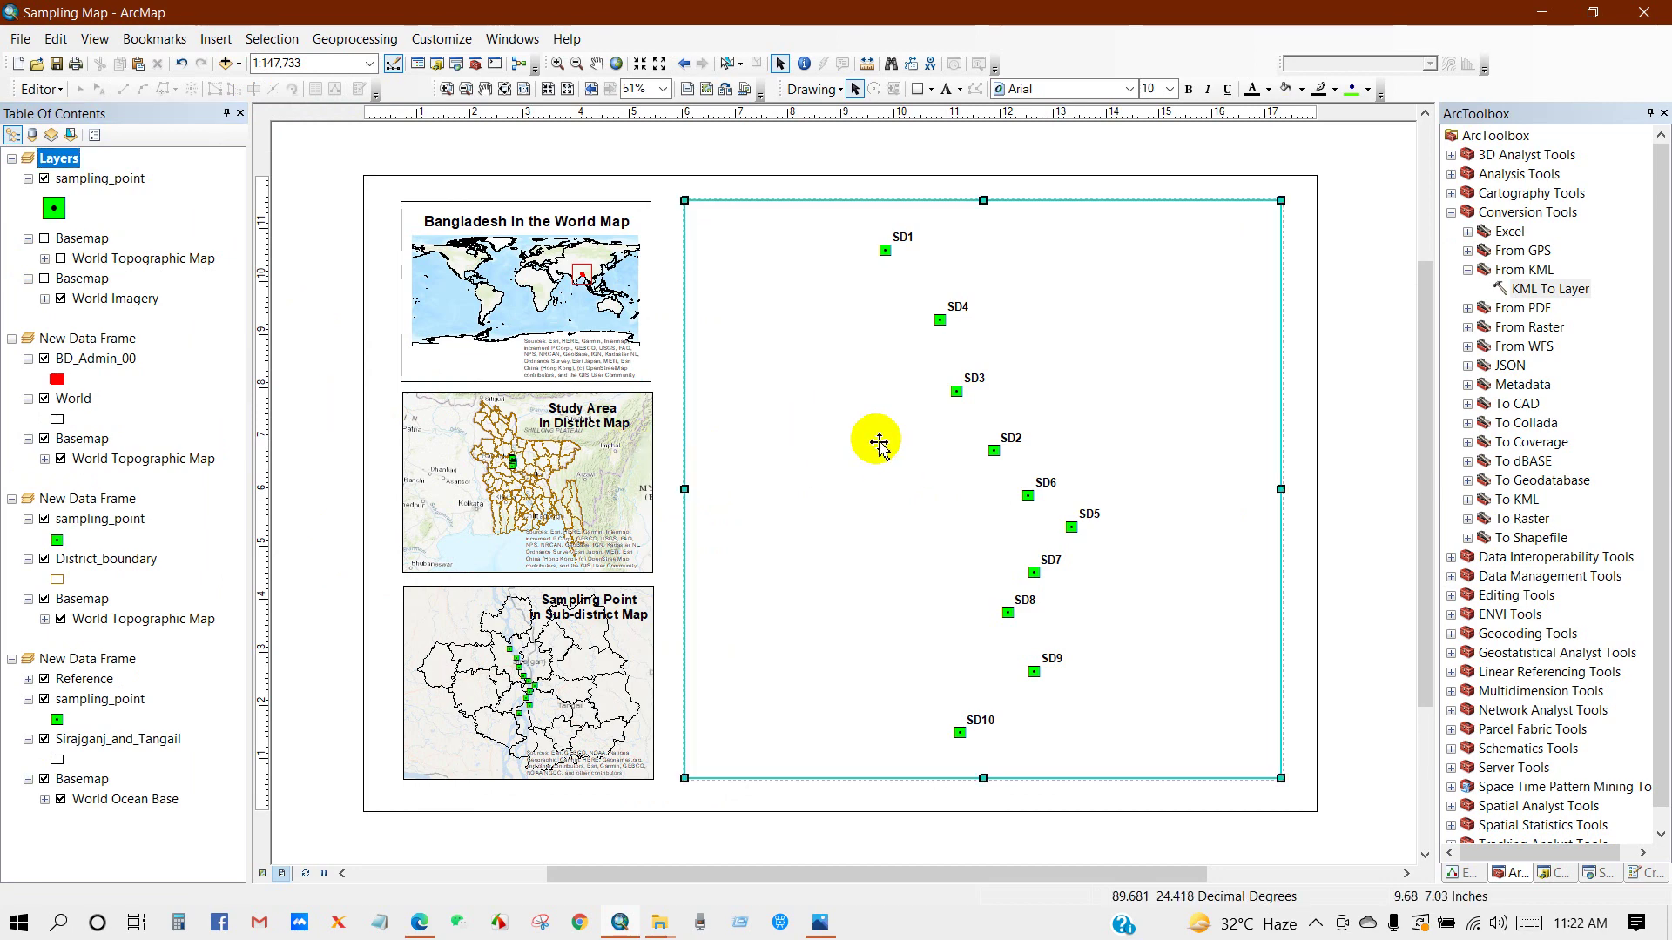
Add River.shp to the main map frame
click(226, 63)
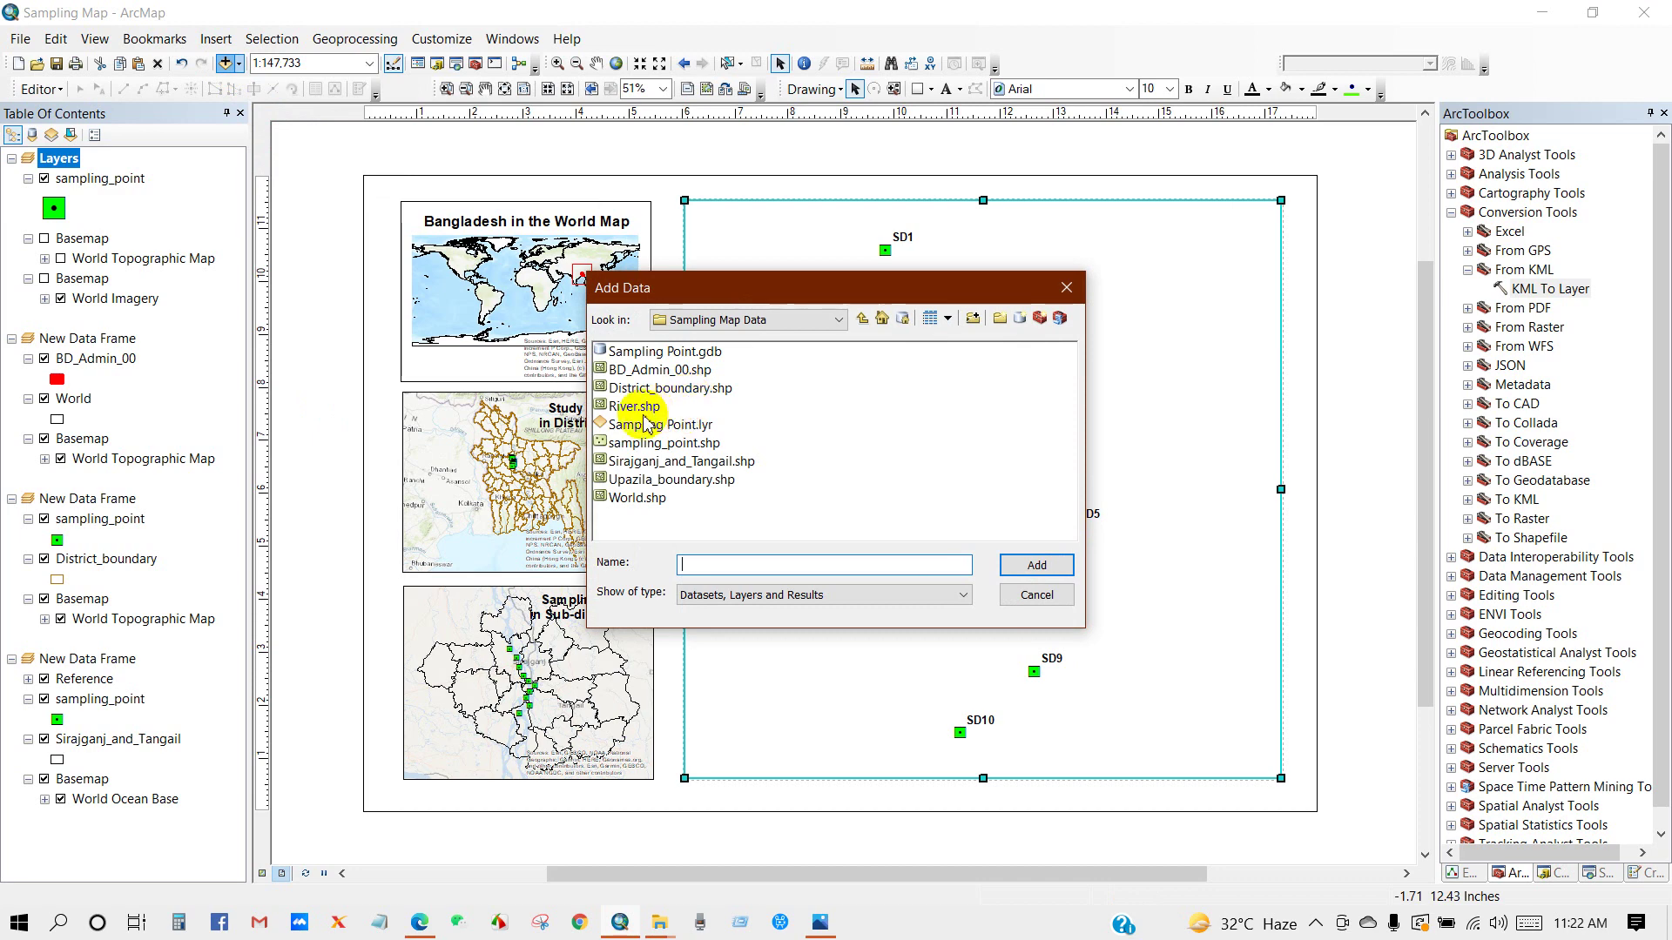
click(631, 406)
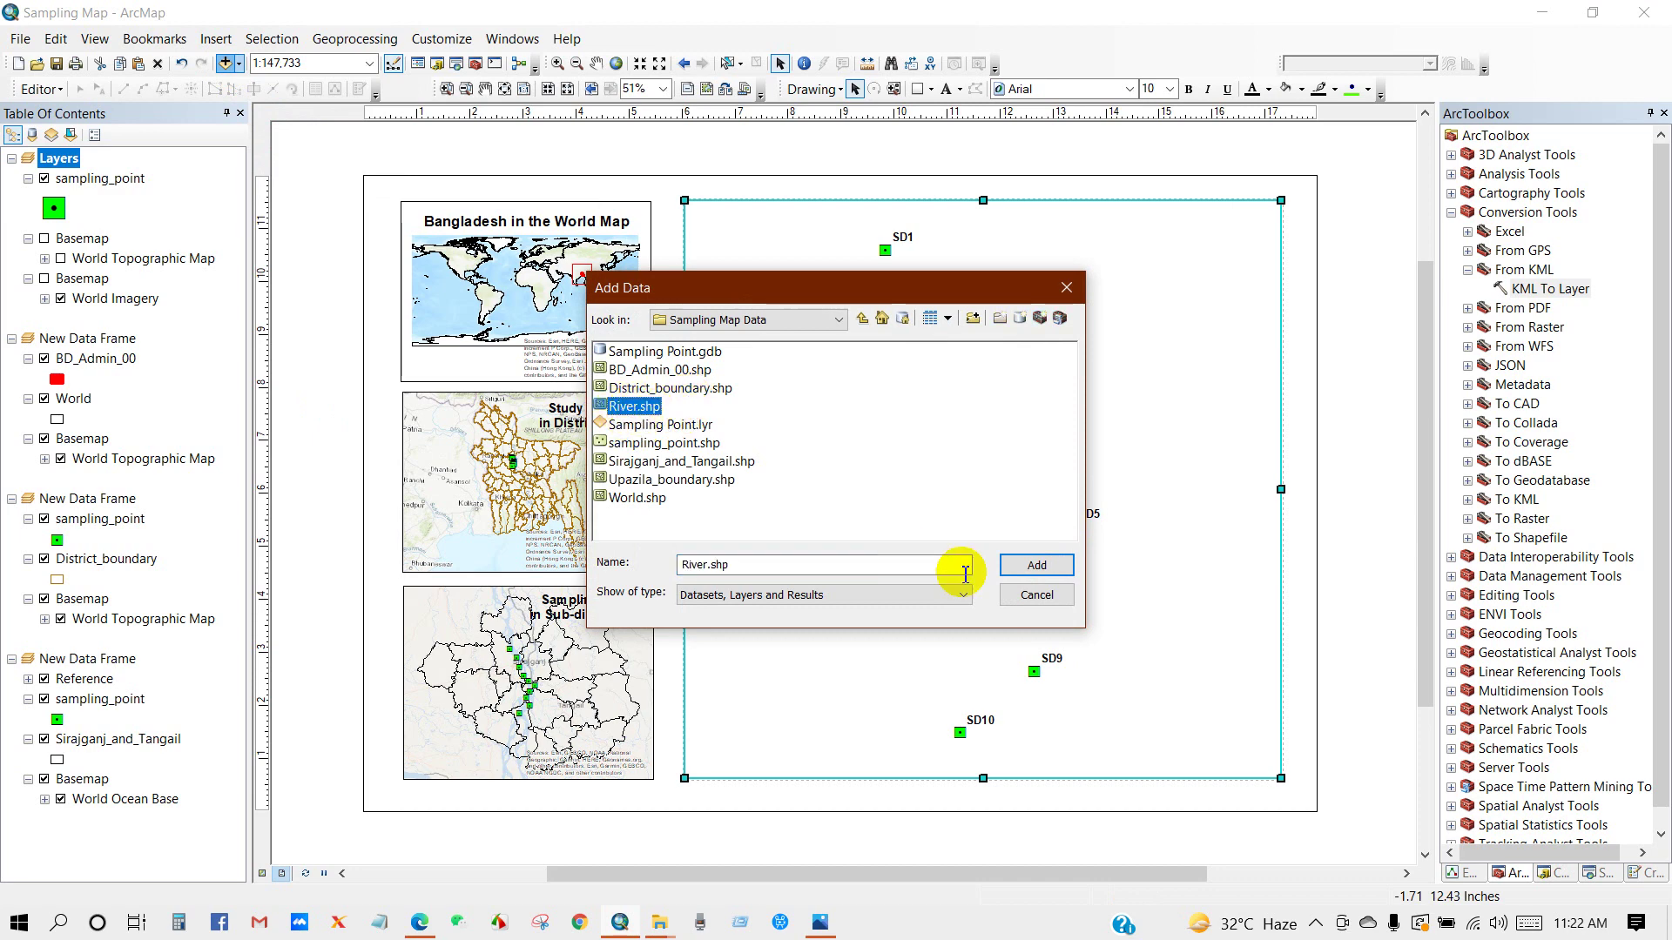
click(1032, 566)
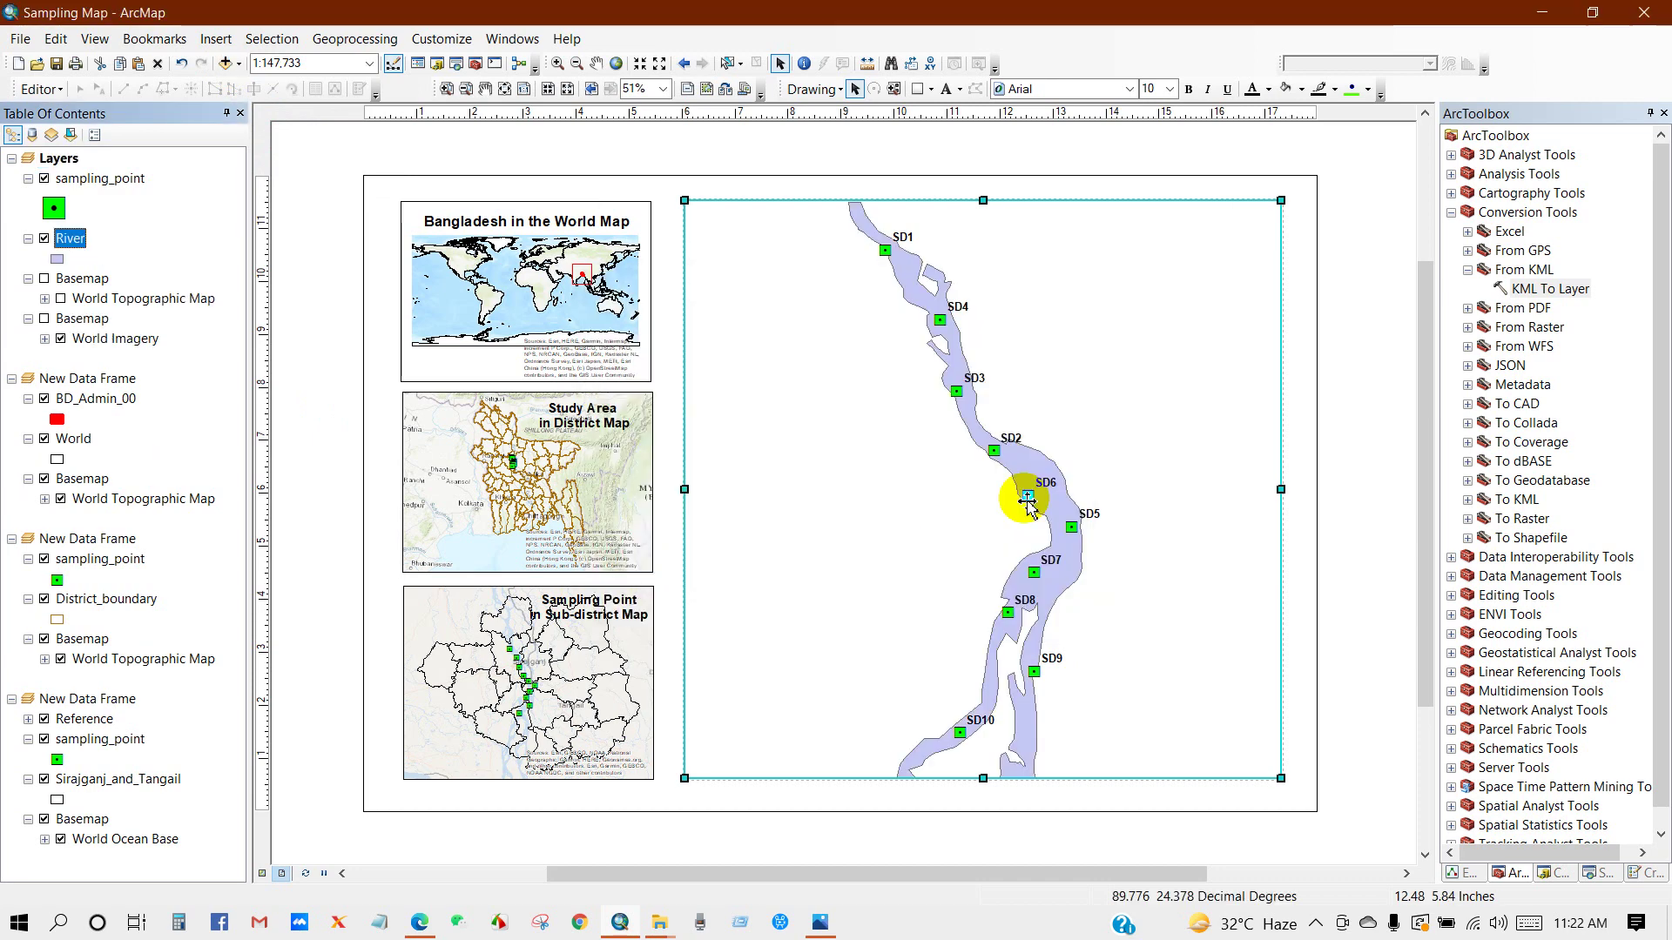
Set the River layer's fill colour to bright cyan
click(57, 259)
click(921, 443)
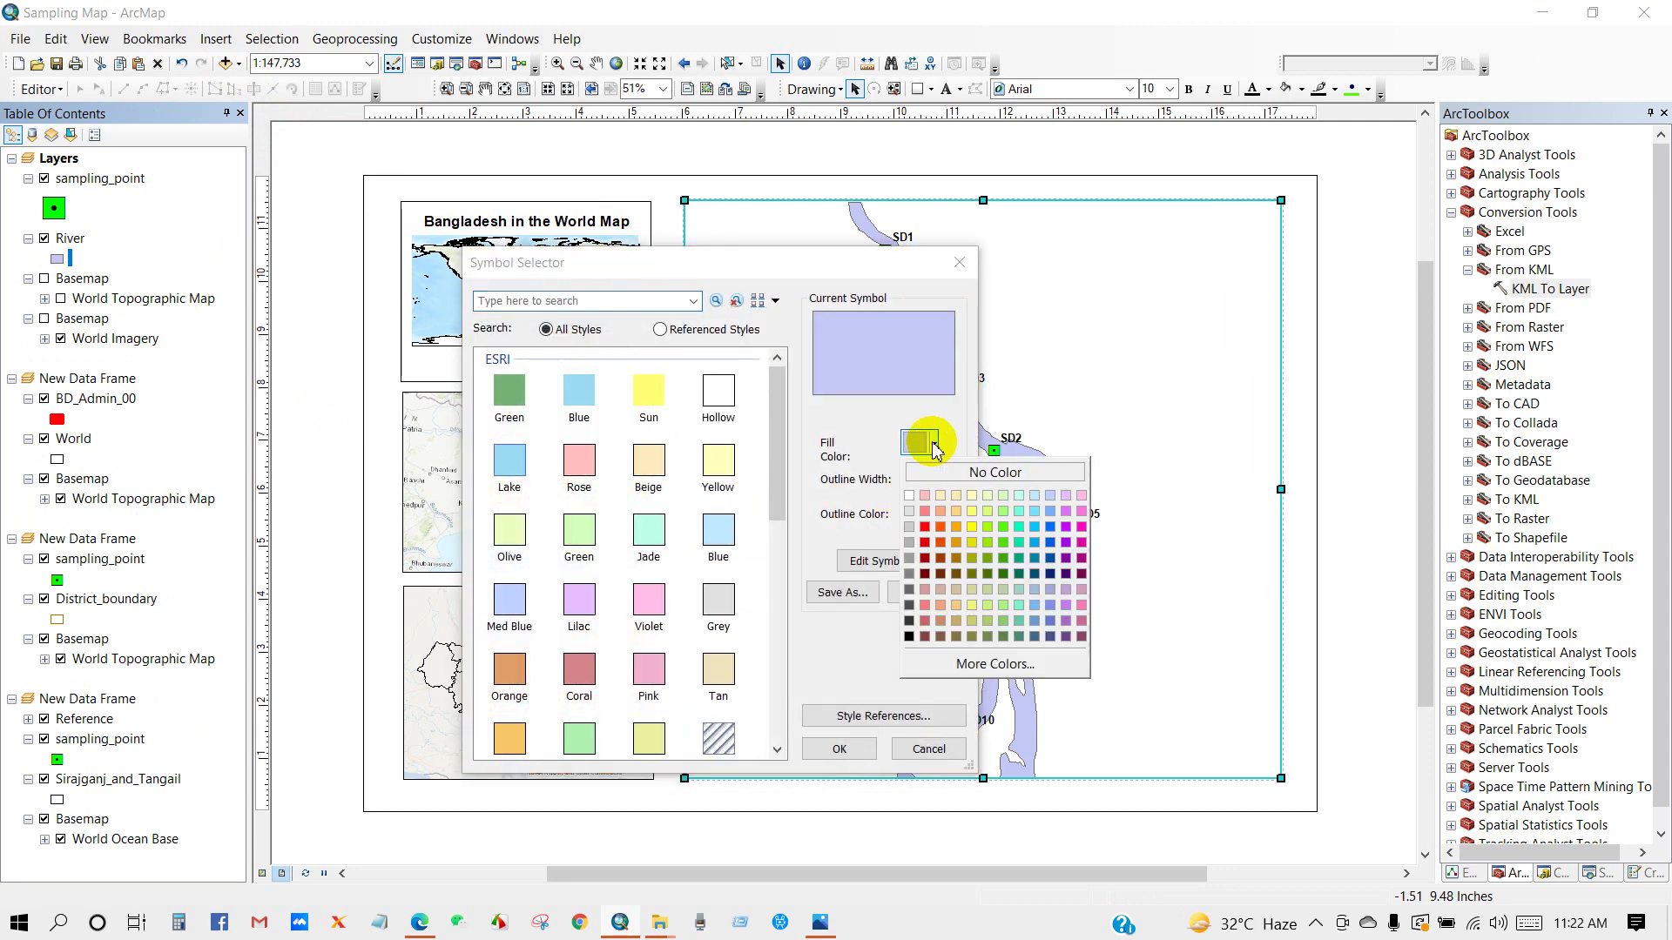
click(1036, 519)
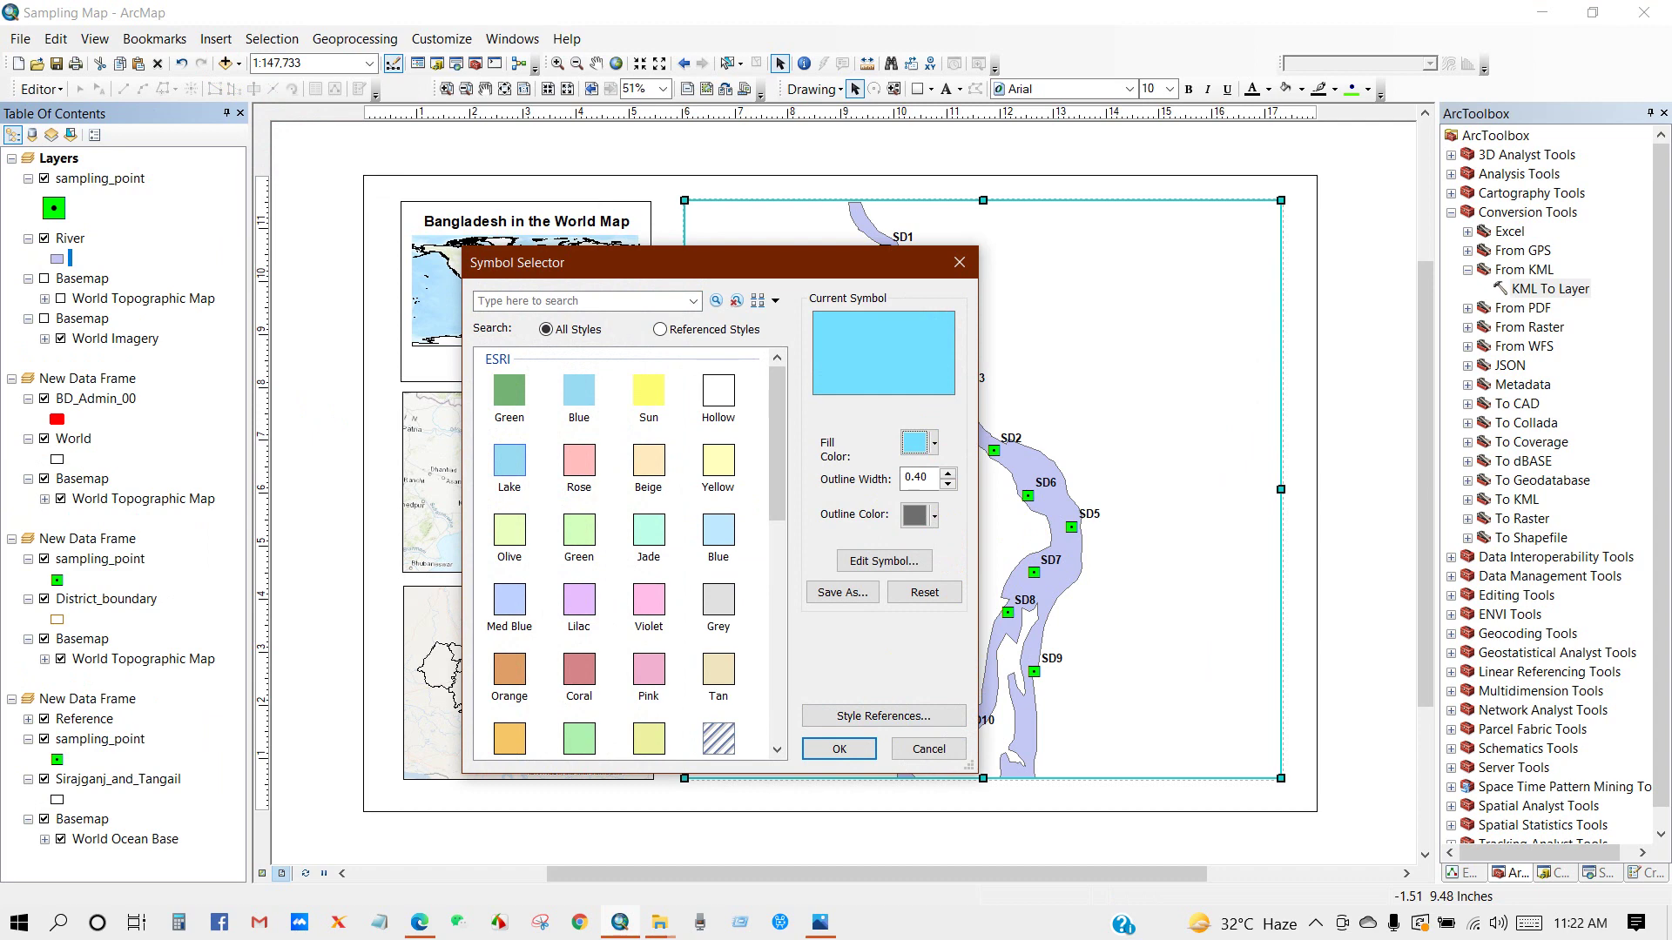
click(838, 749)
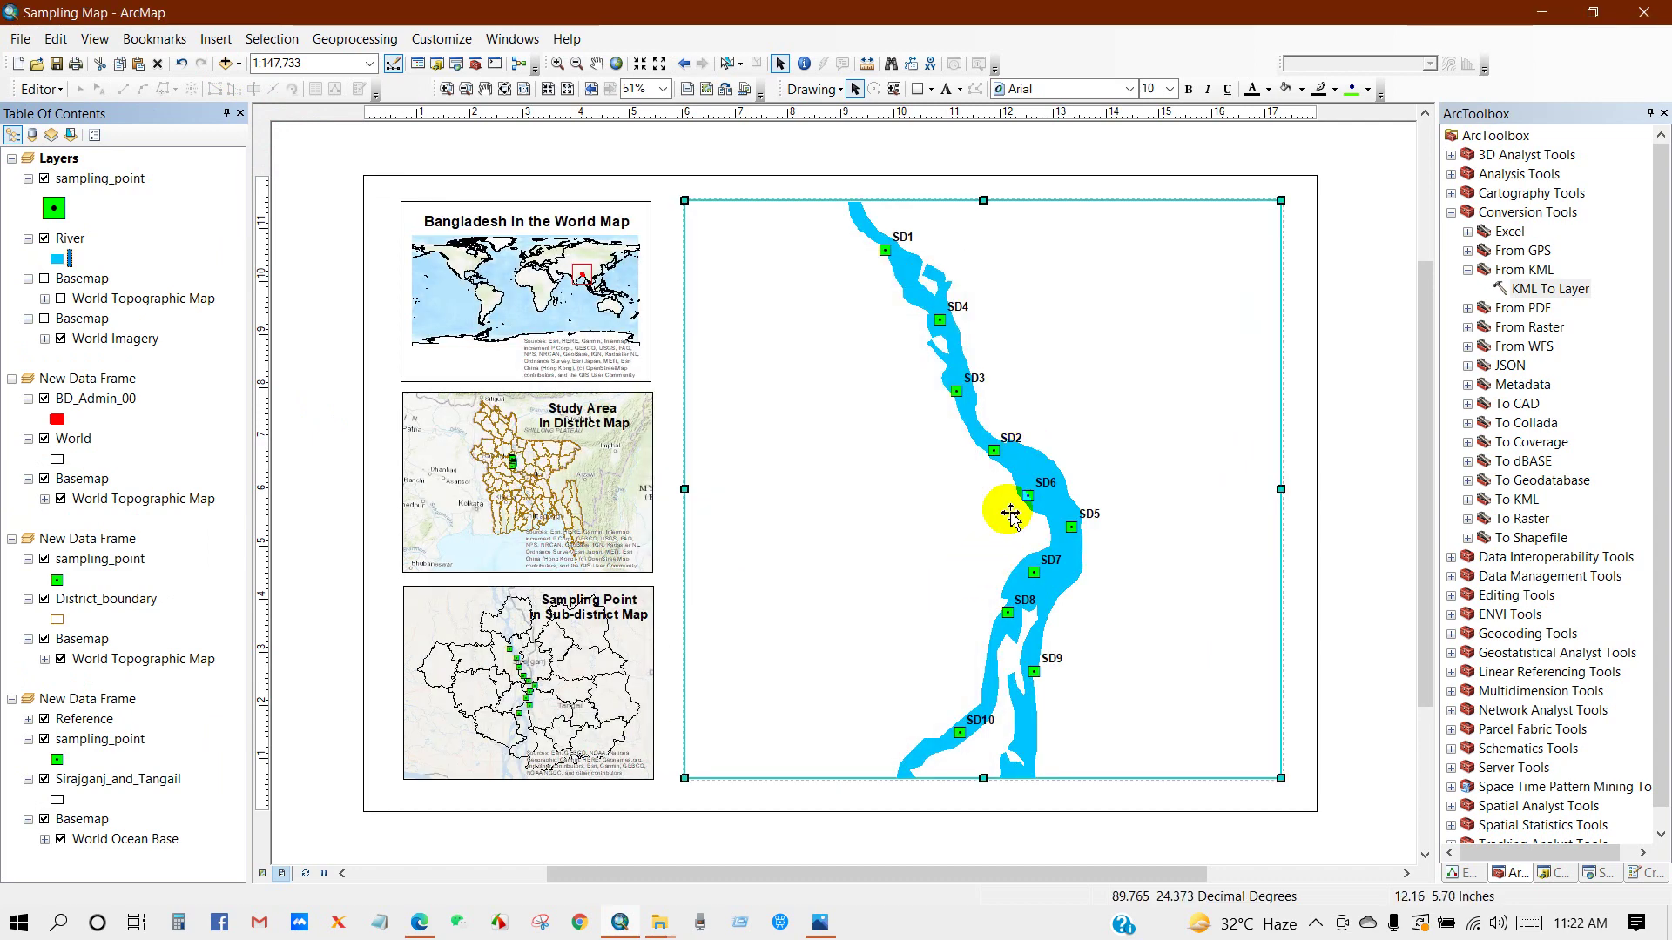
click(901, 493)
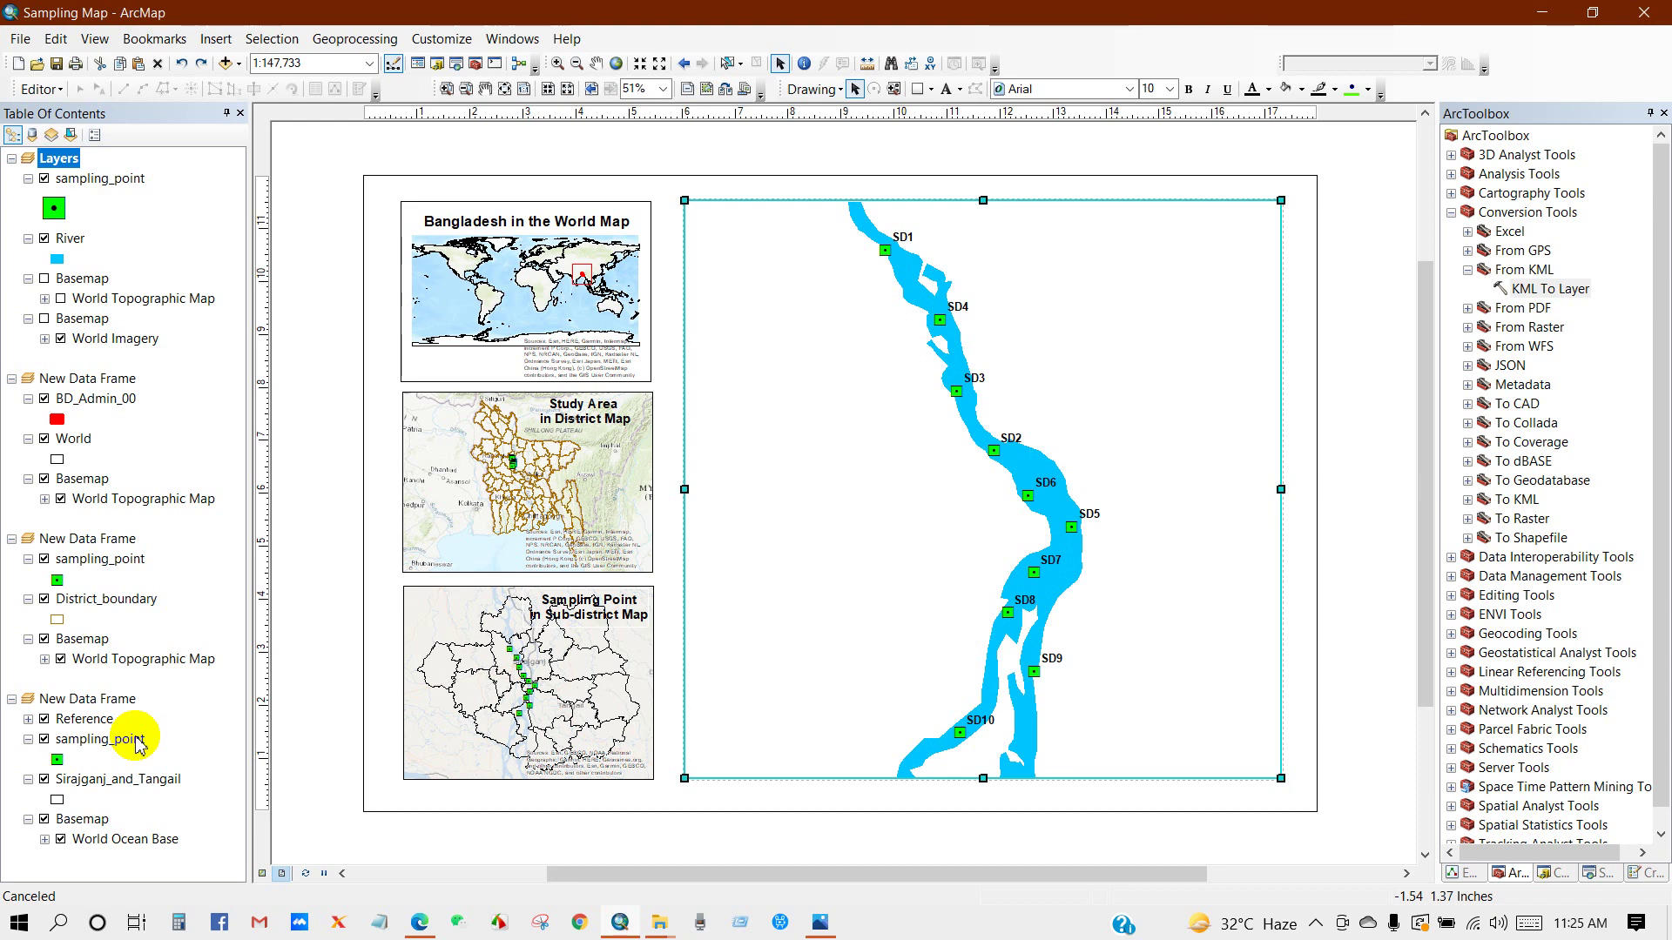
Copy the Sirajganj_and_Tangail layer and paste it into the main map frame
right_click(85, 780)
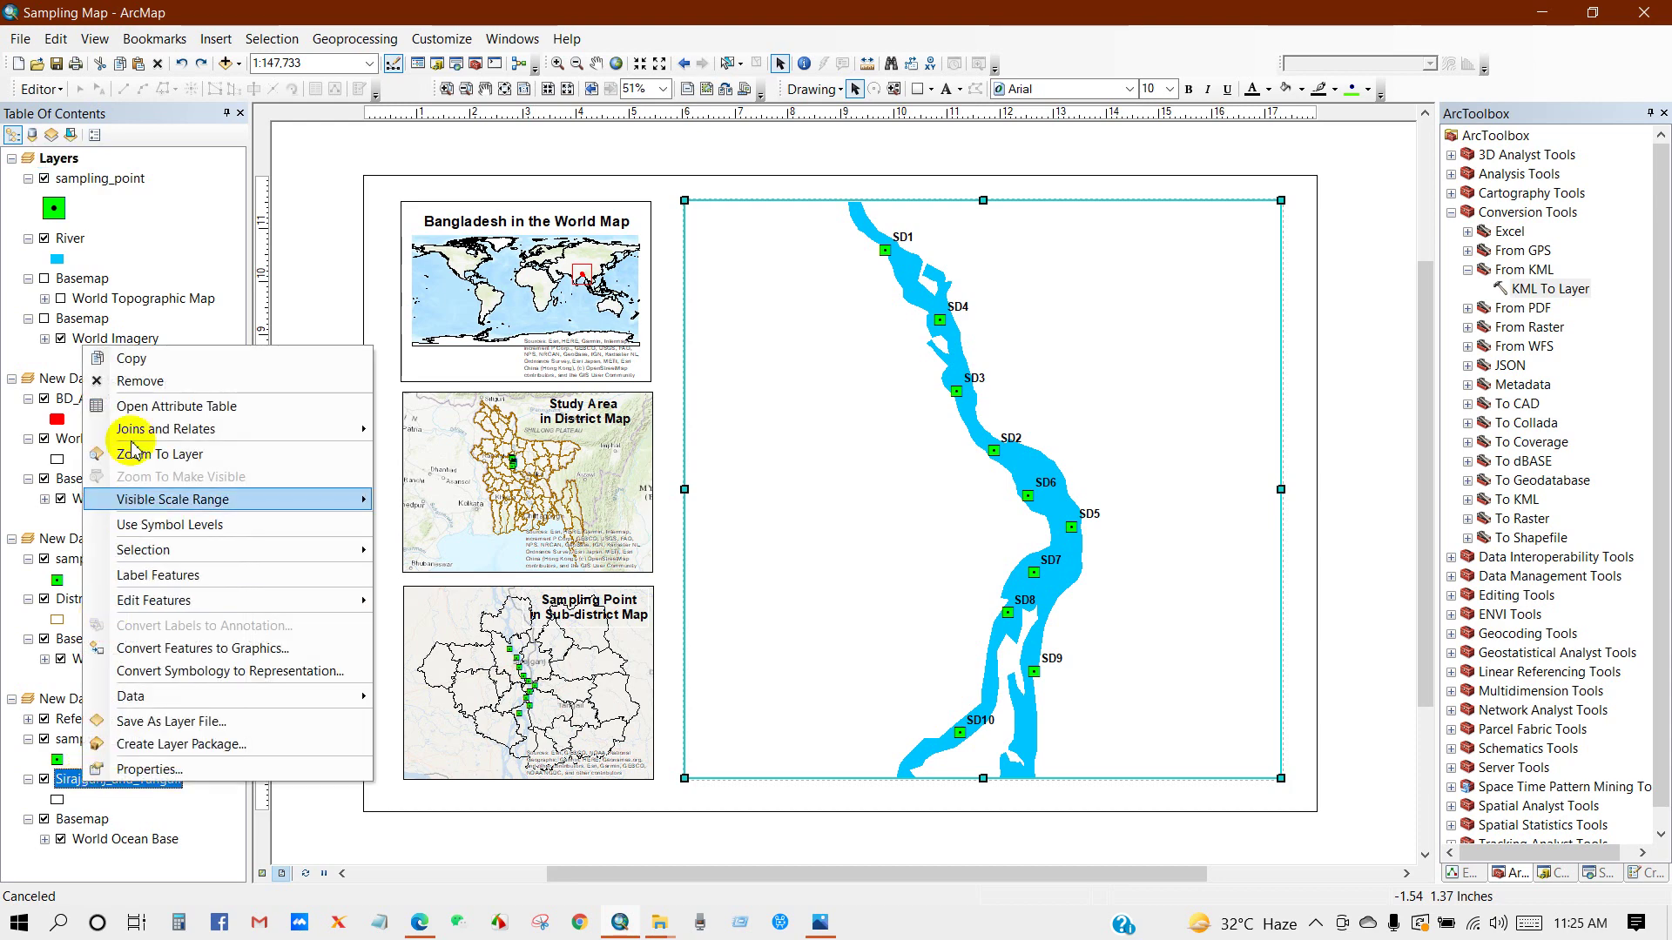
click(132, 361)
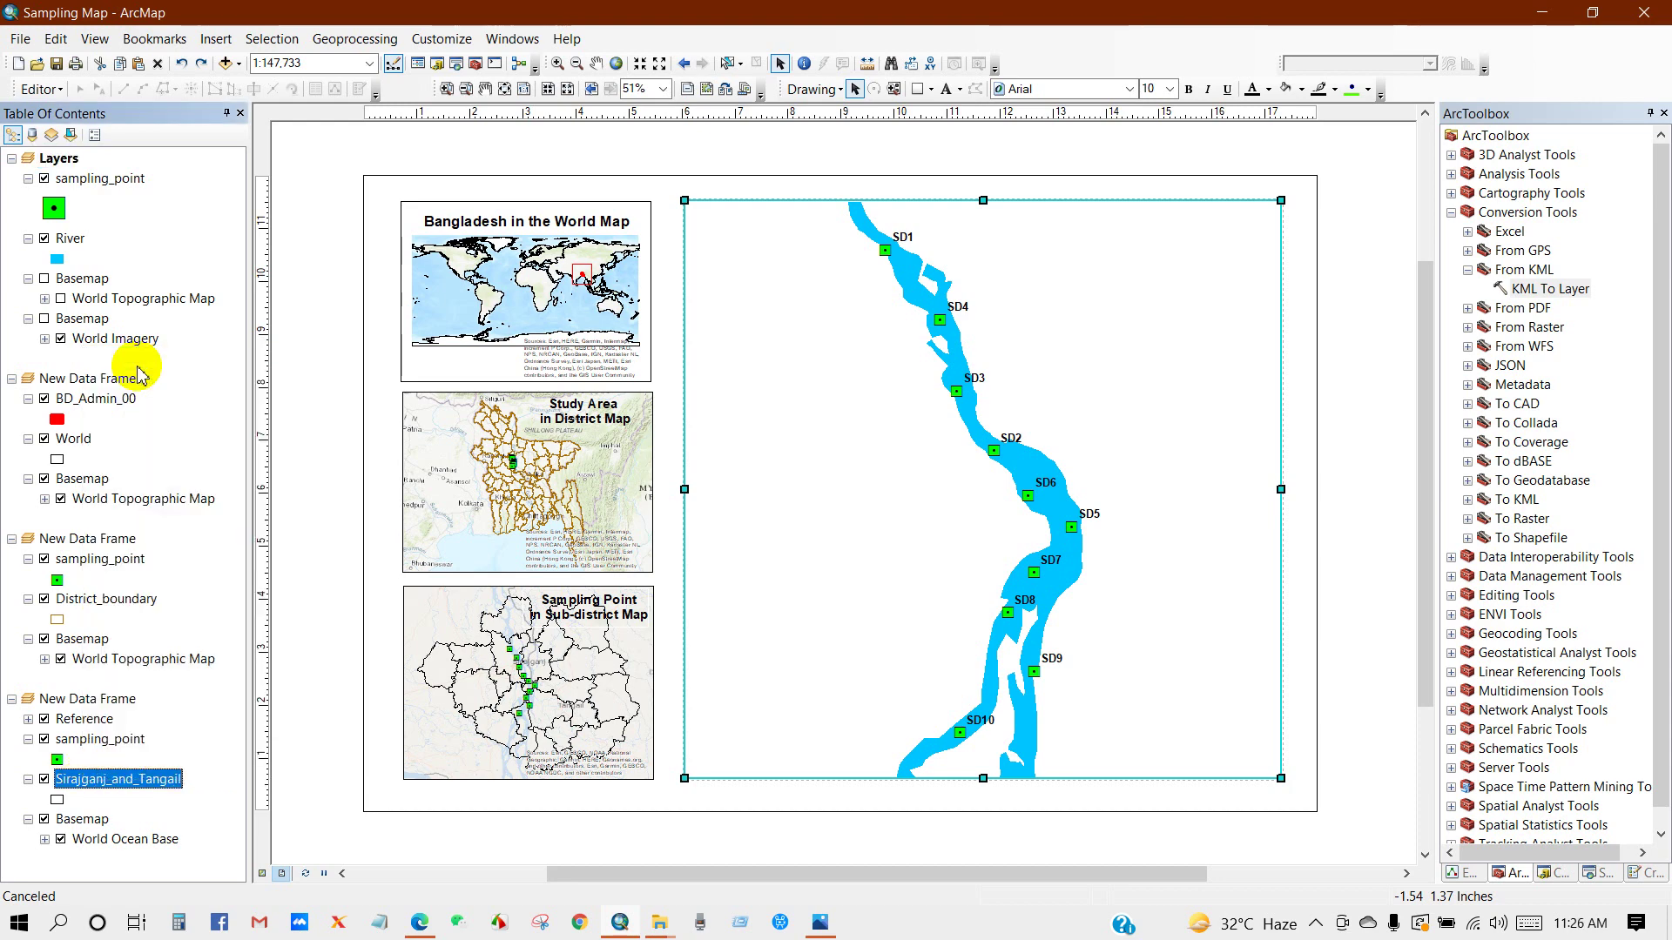
right_click(58, 158)
click(130, 259)
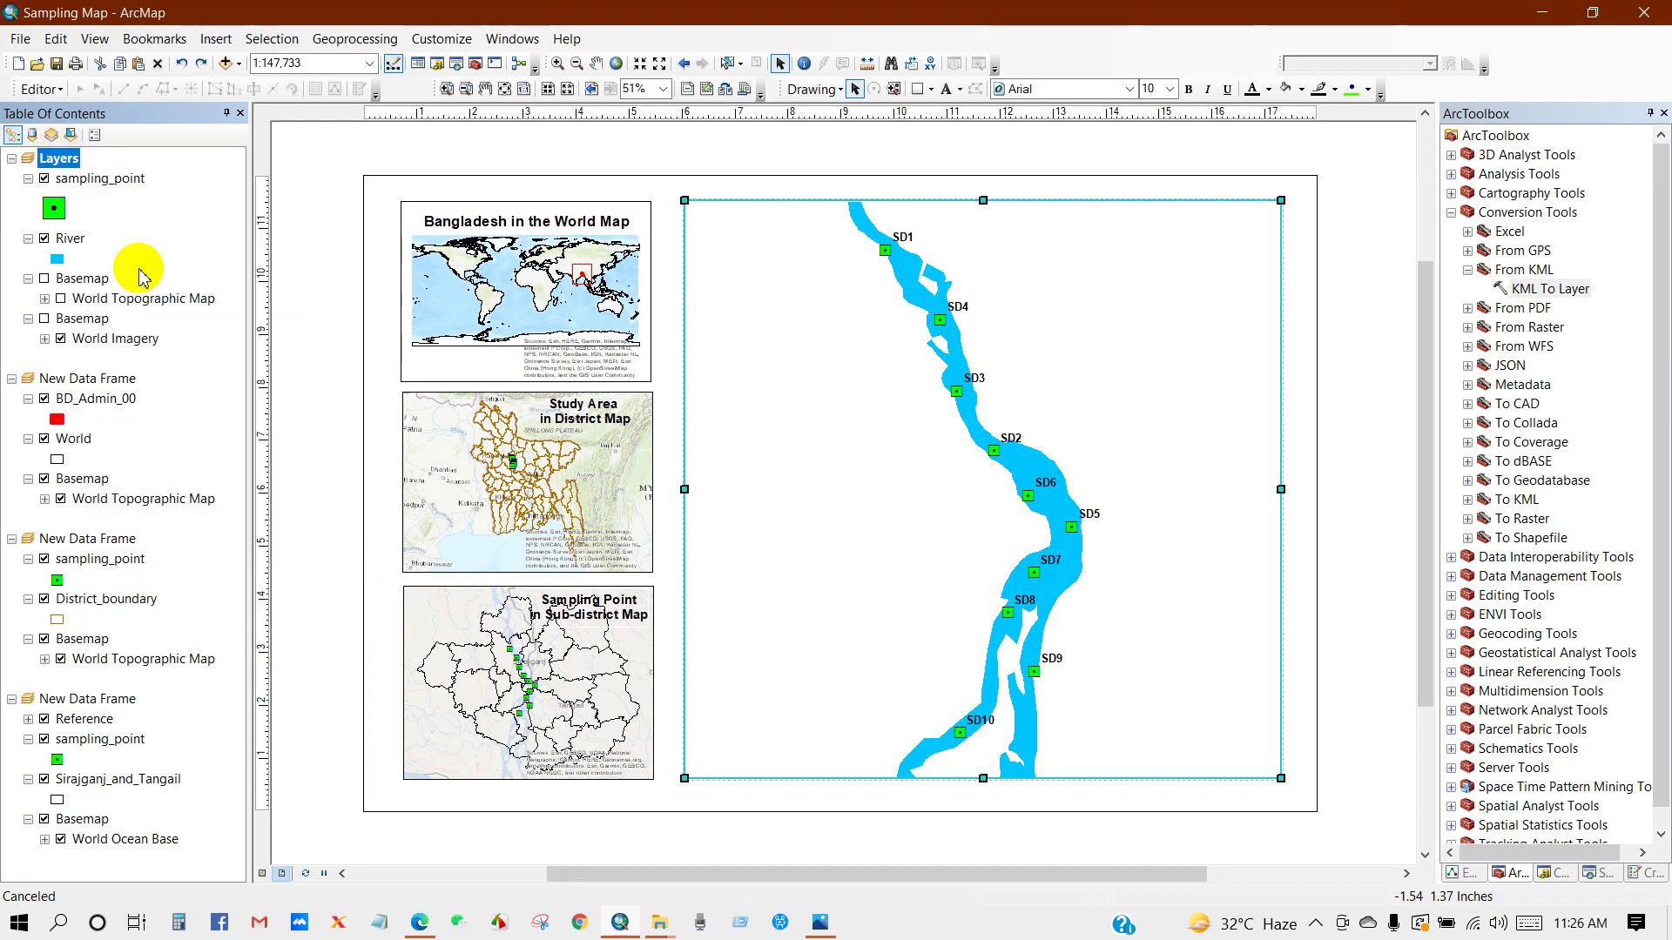
click(1346, 490)
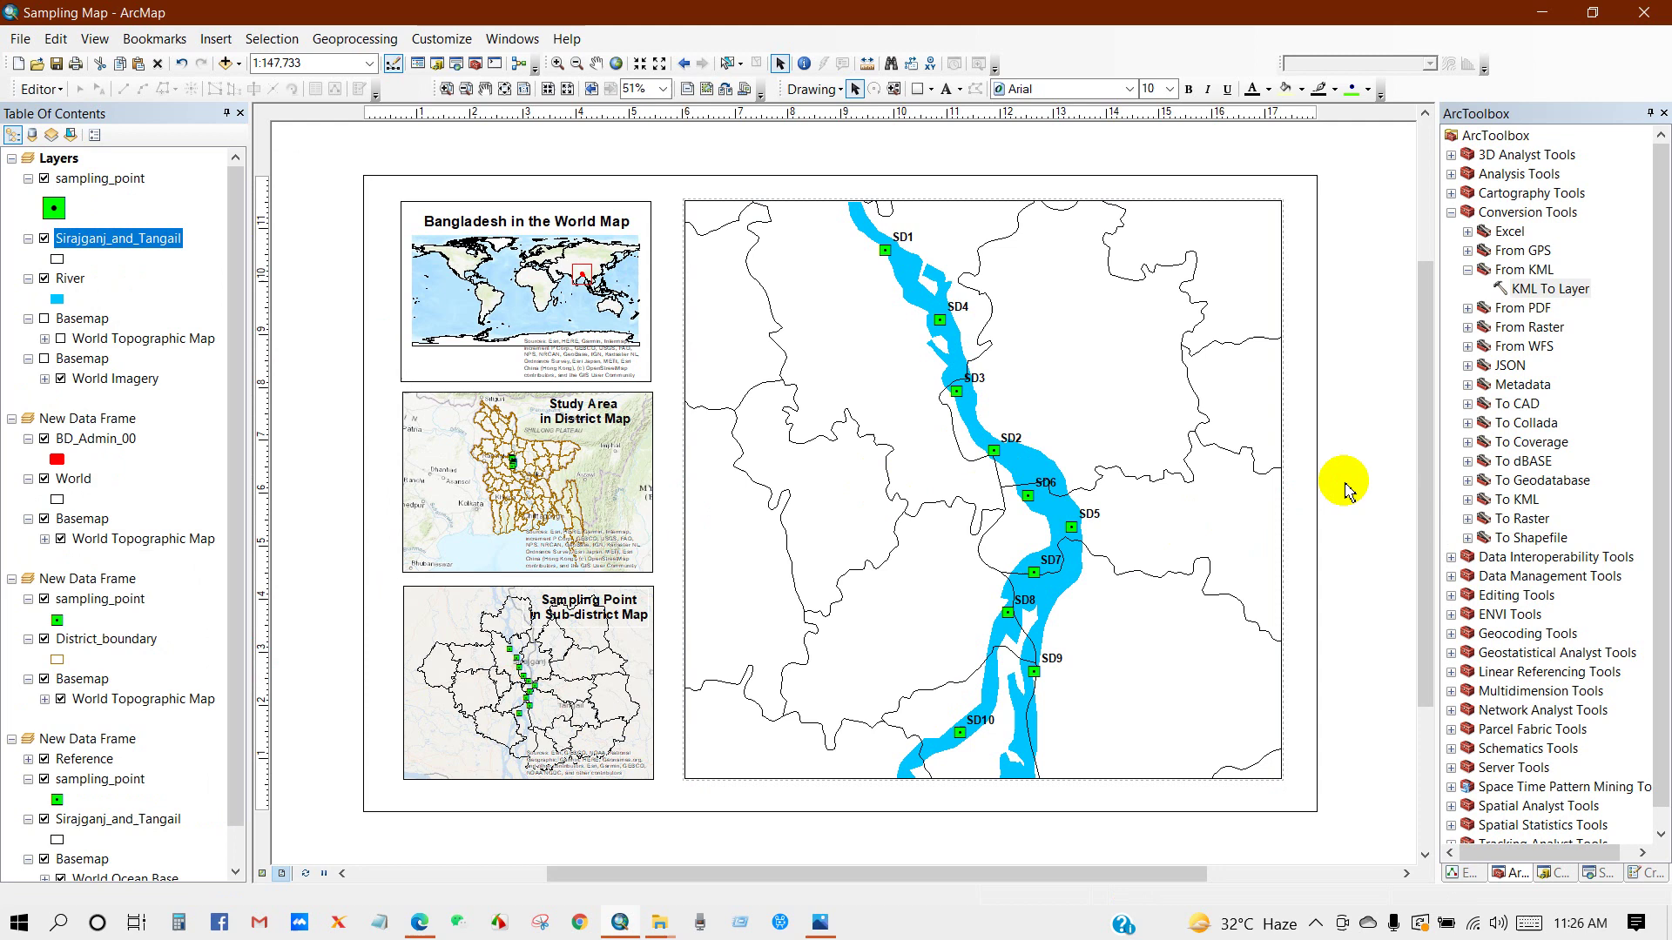
Label the sub-district boundaries by name at font size 12
right_click(118, 242)
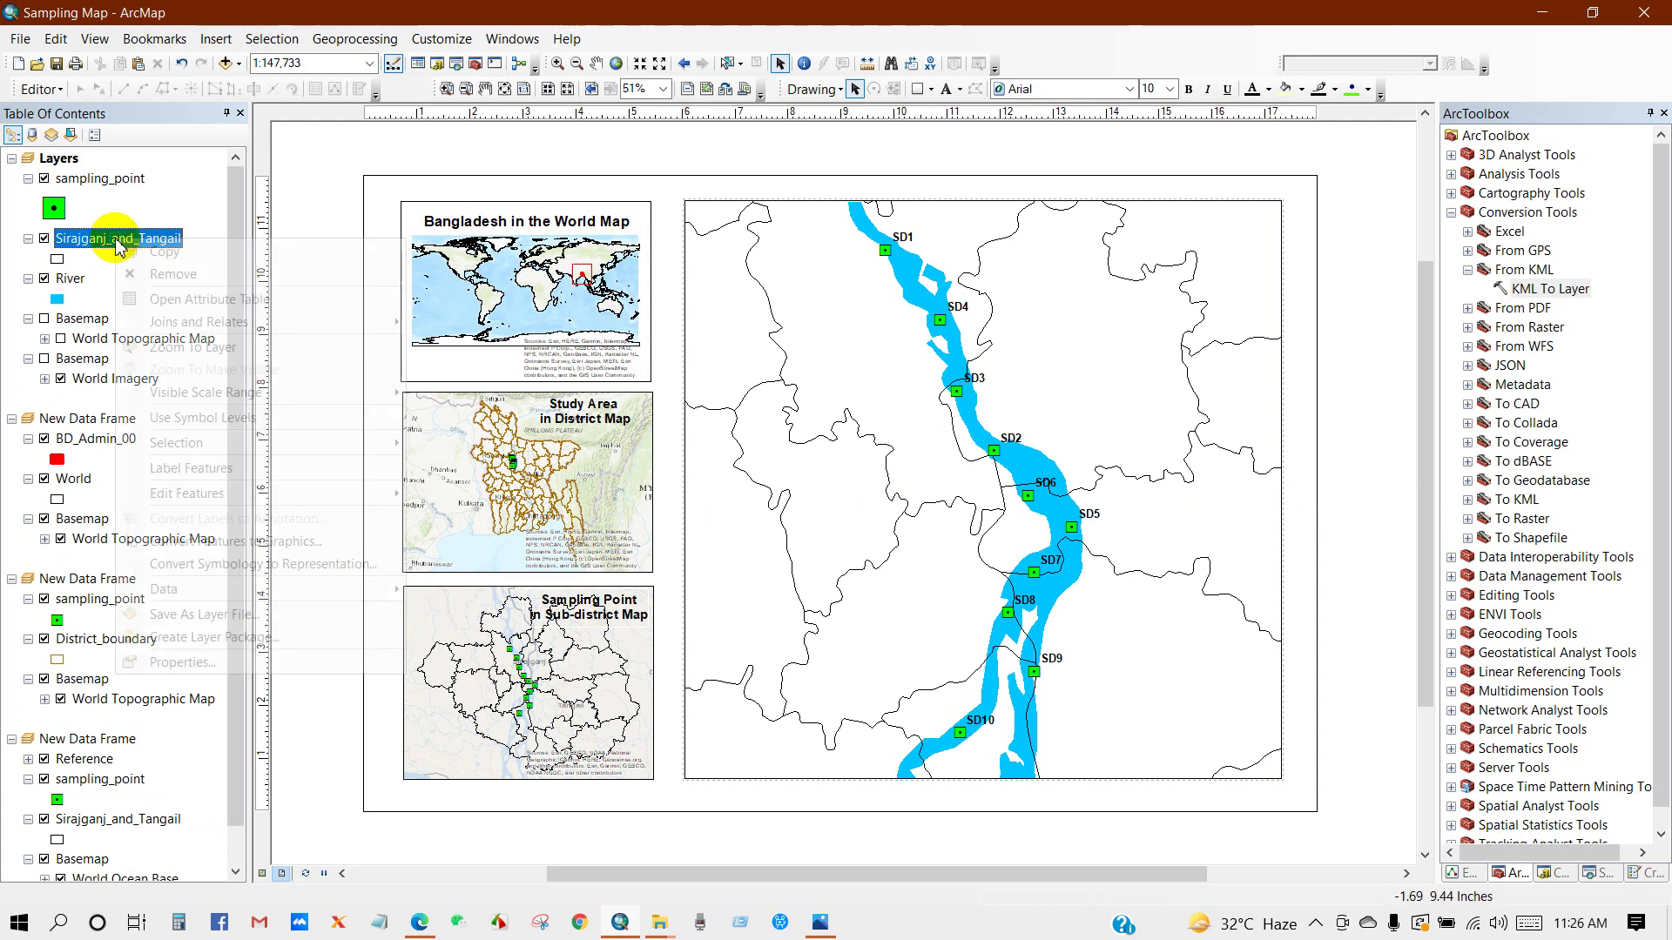
click(171, 478)
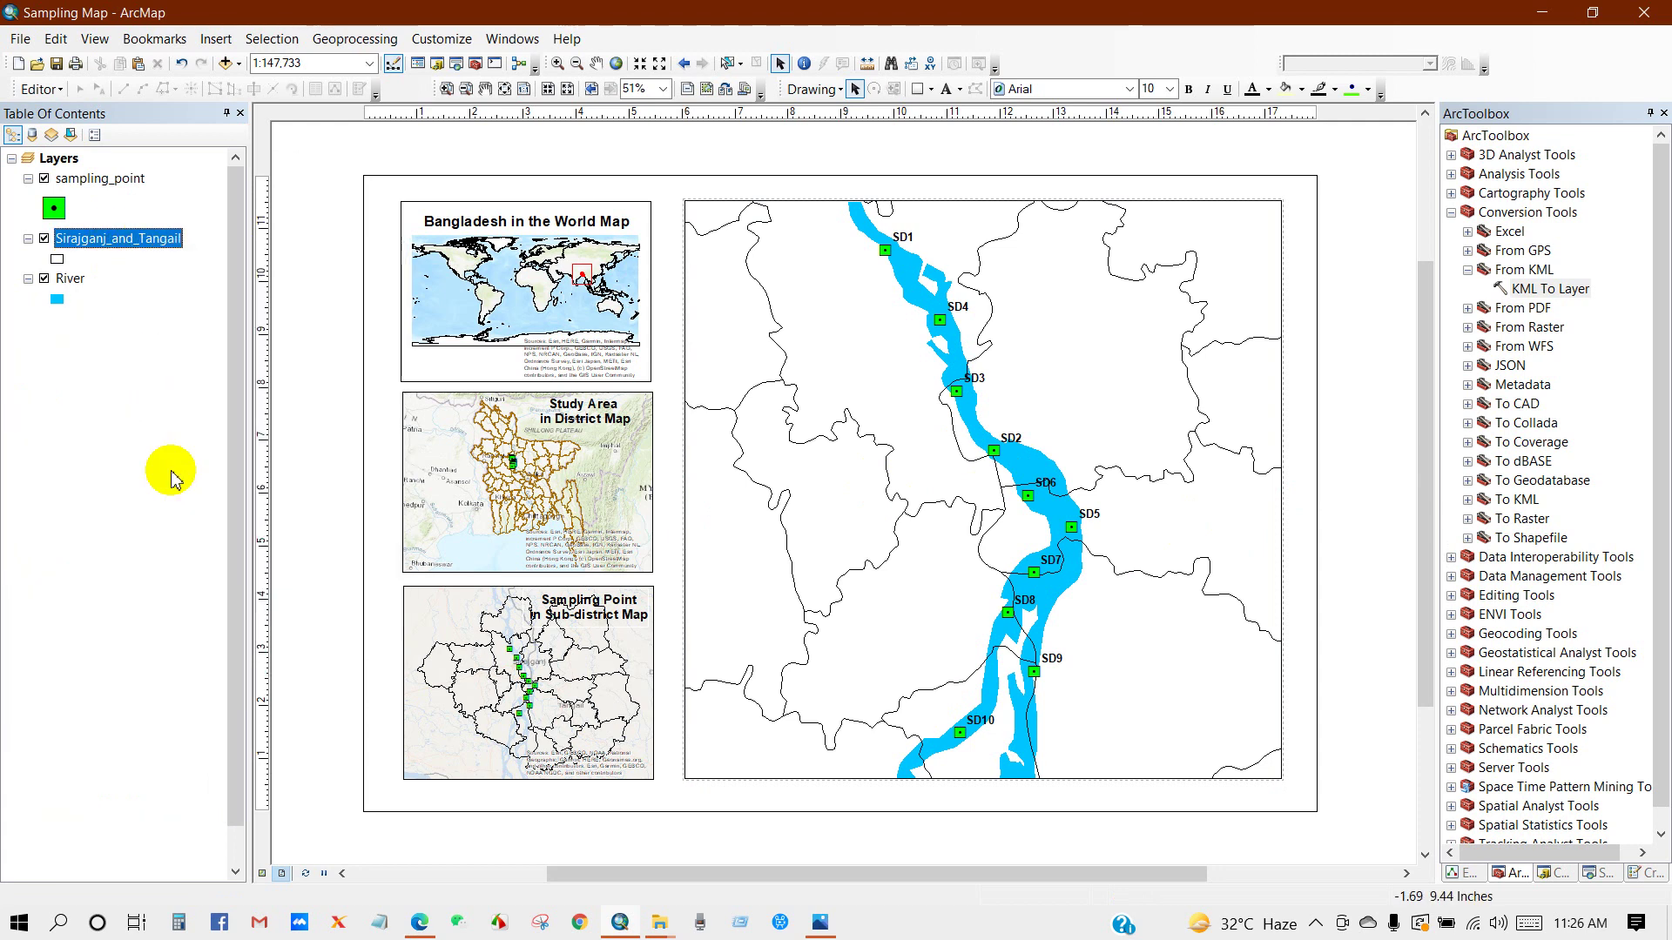
right_click(104, 243)
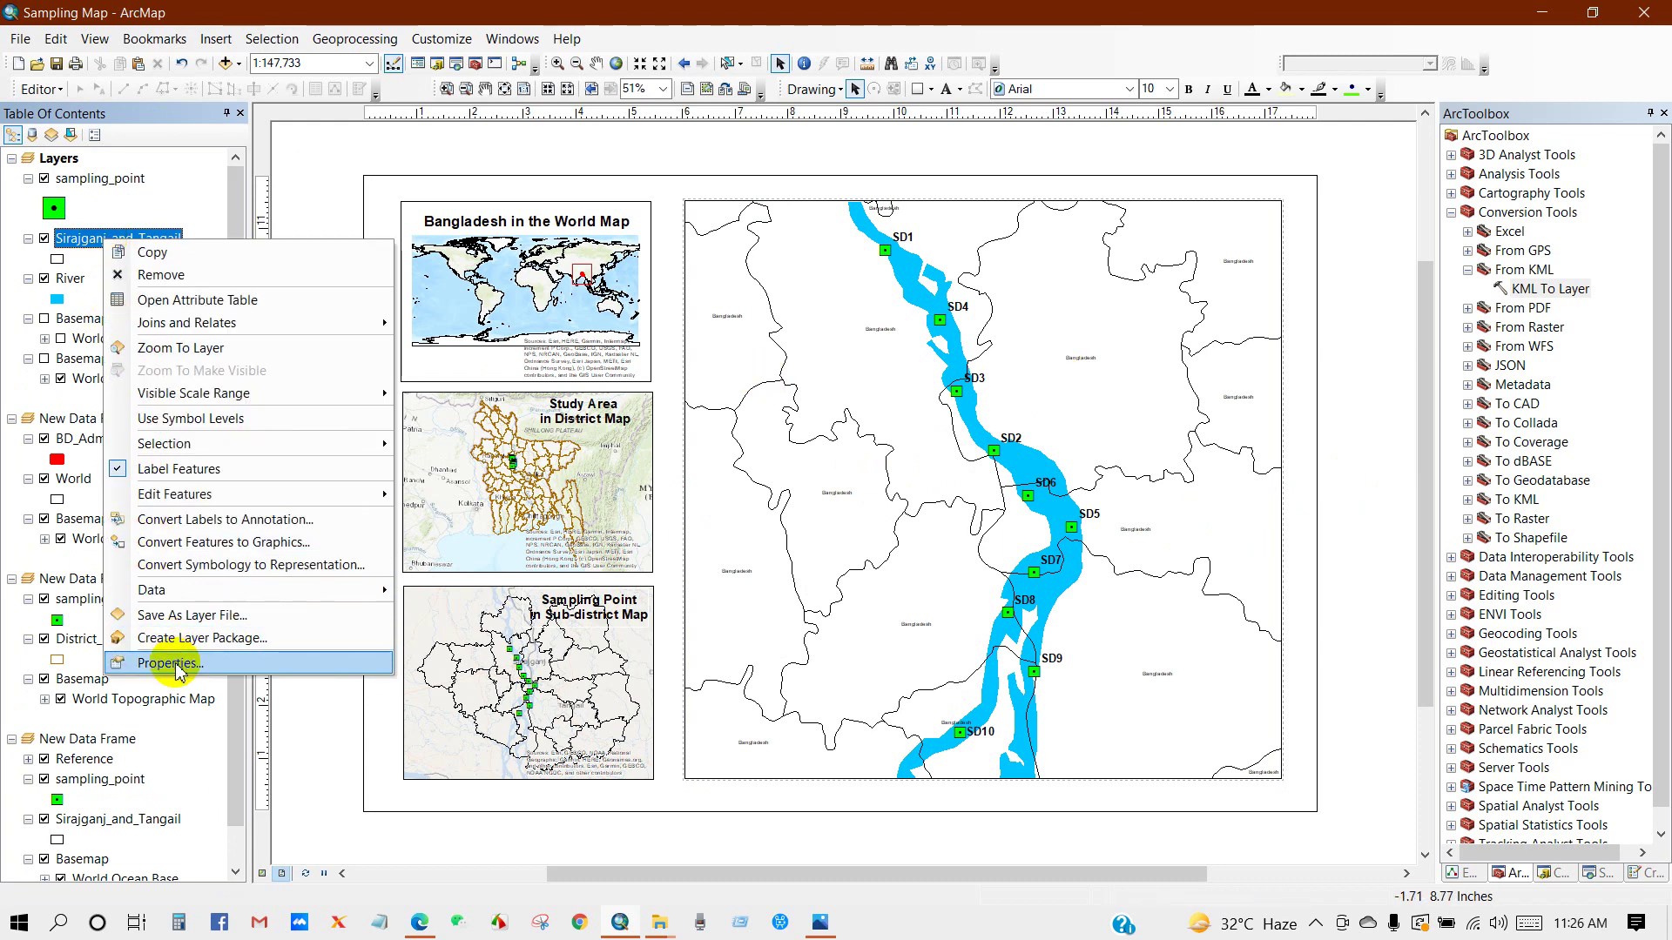
click(288, 666)
click(978, 465)
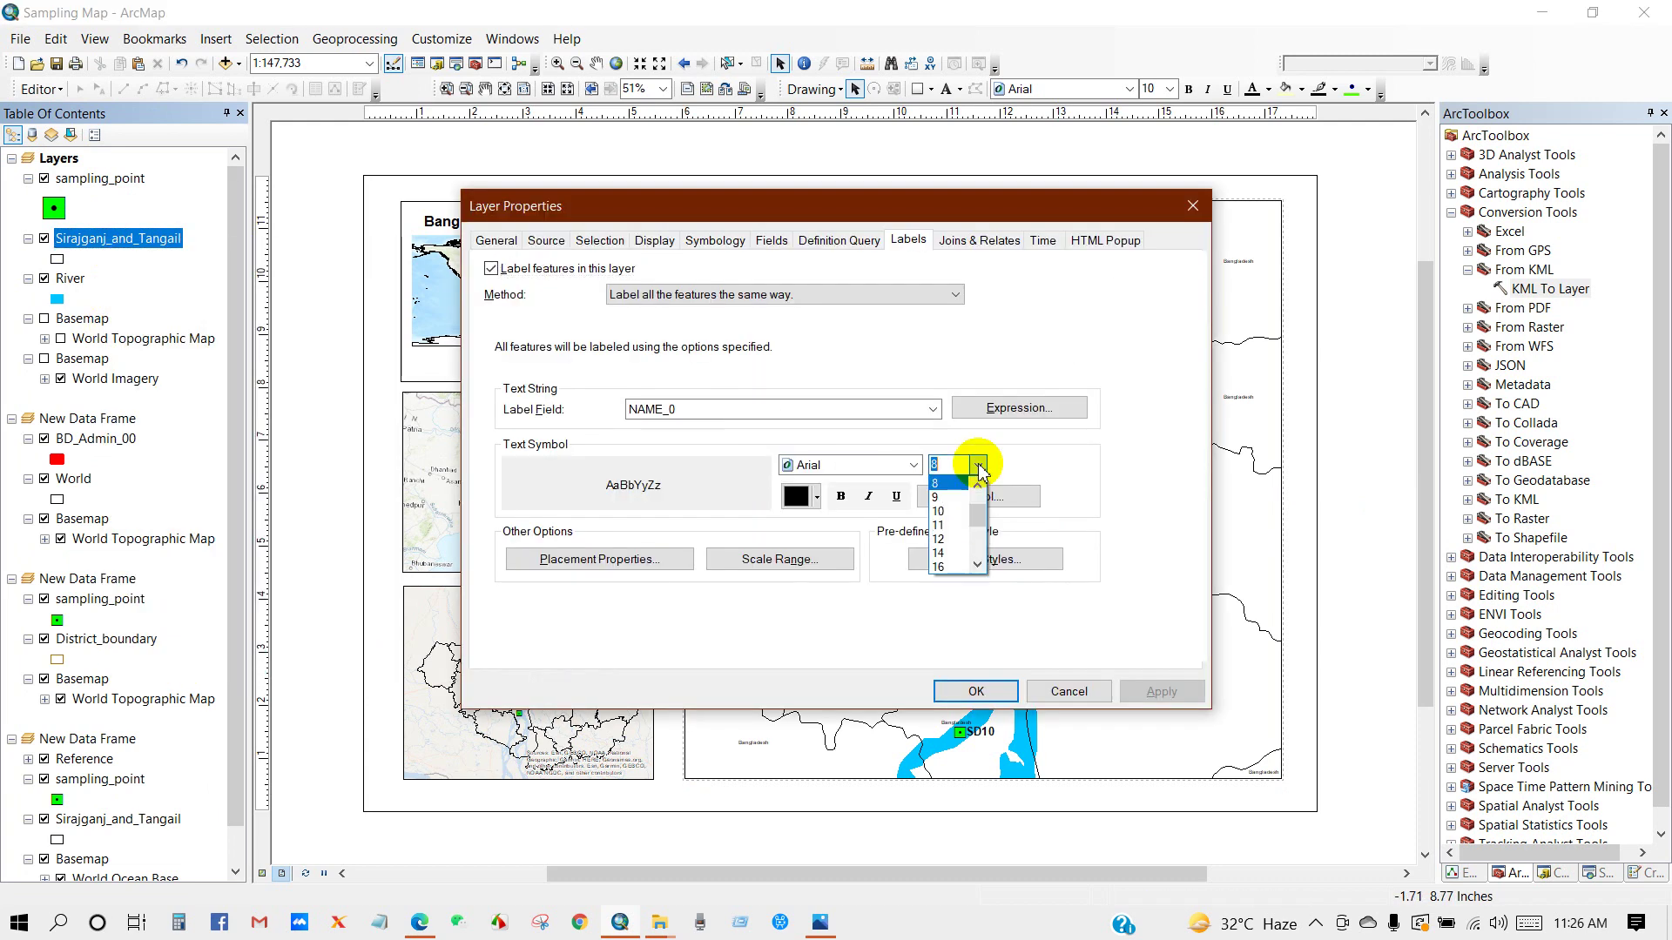
click(939, 540)
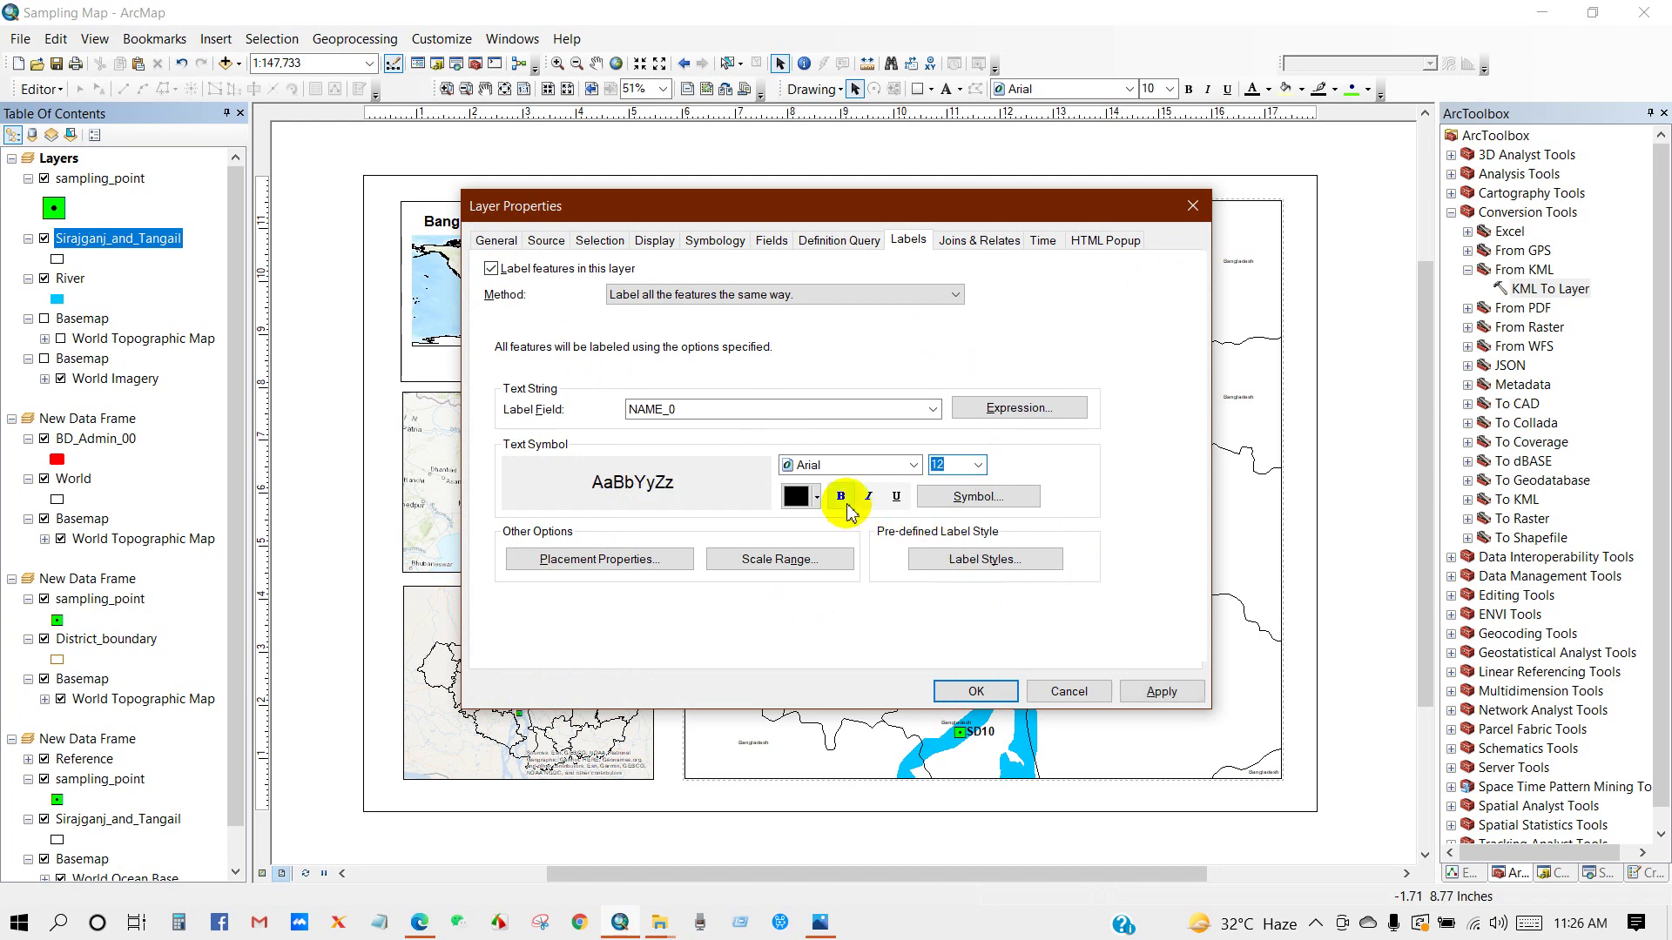
click(975, 691)
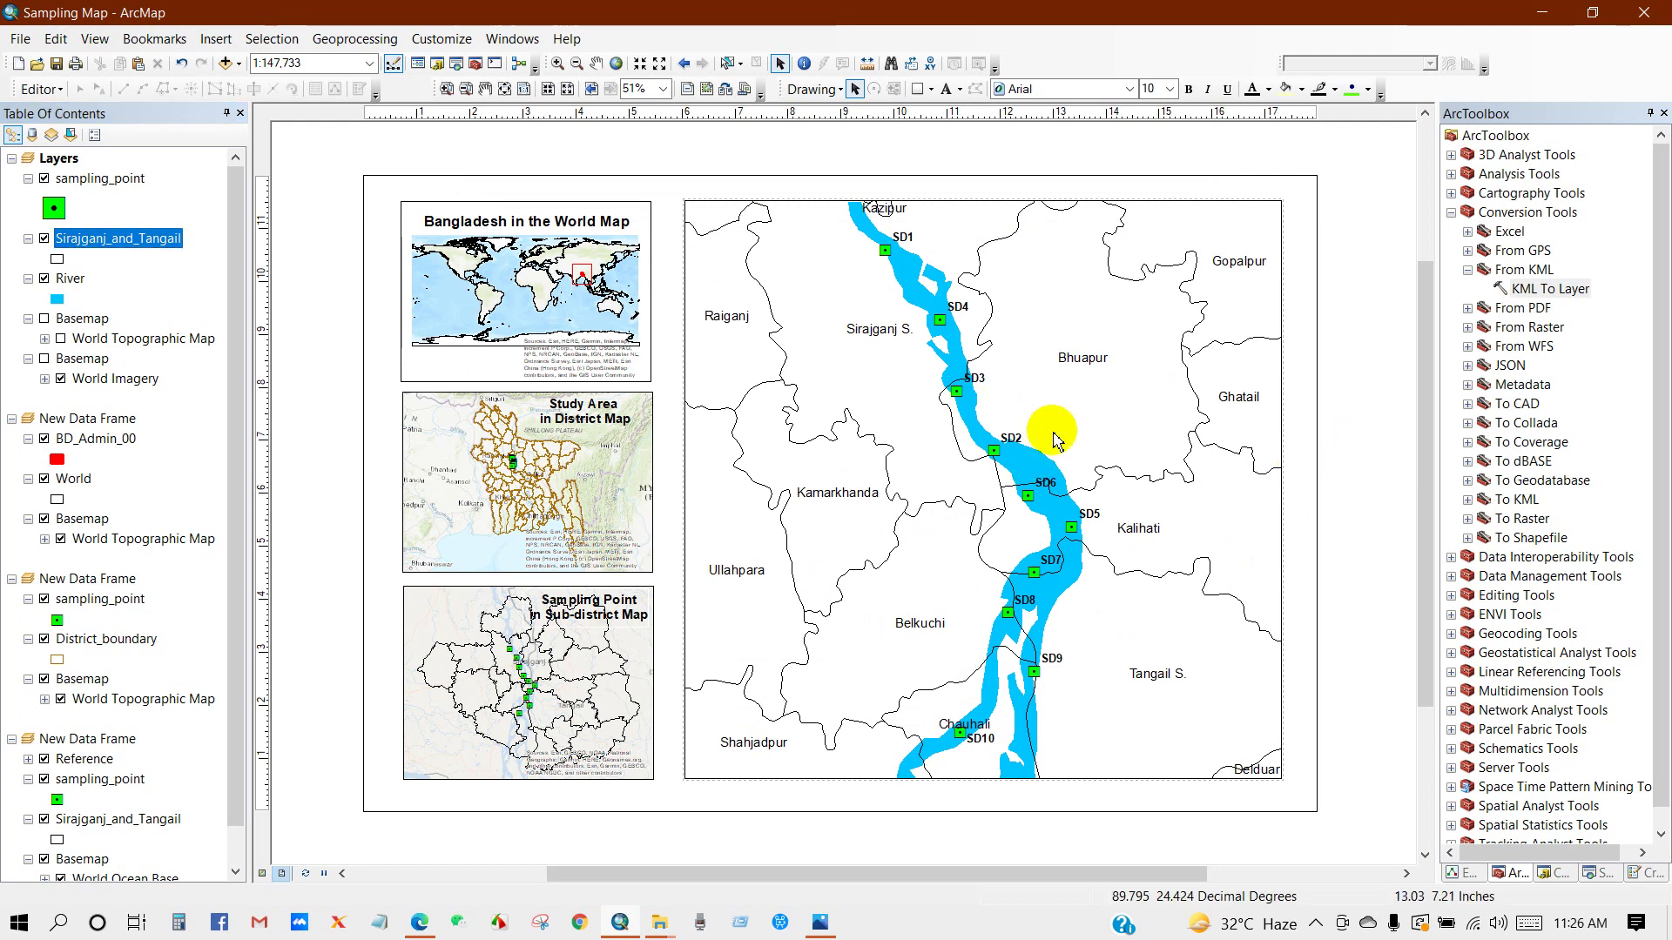
Hide the River layer and activate the main sampling map frame
key(Tab)
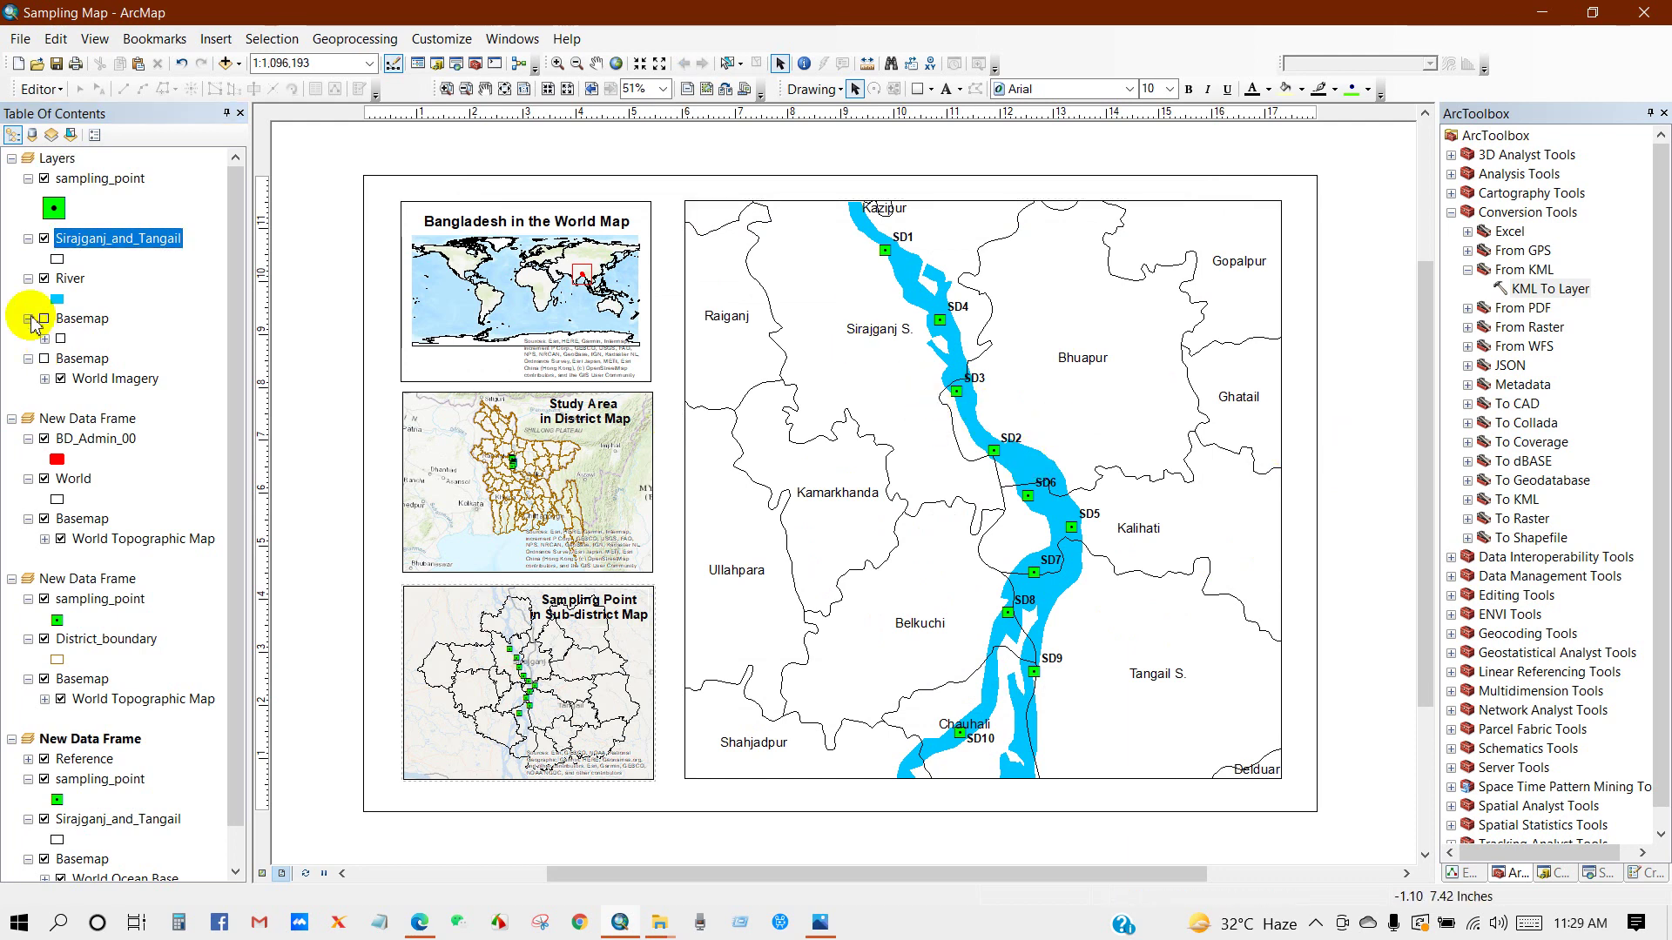
click(45, 279)
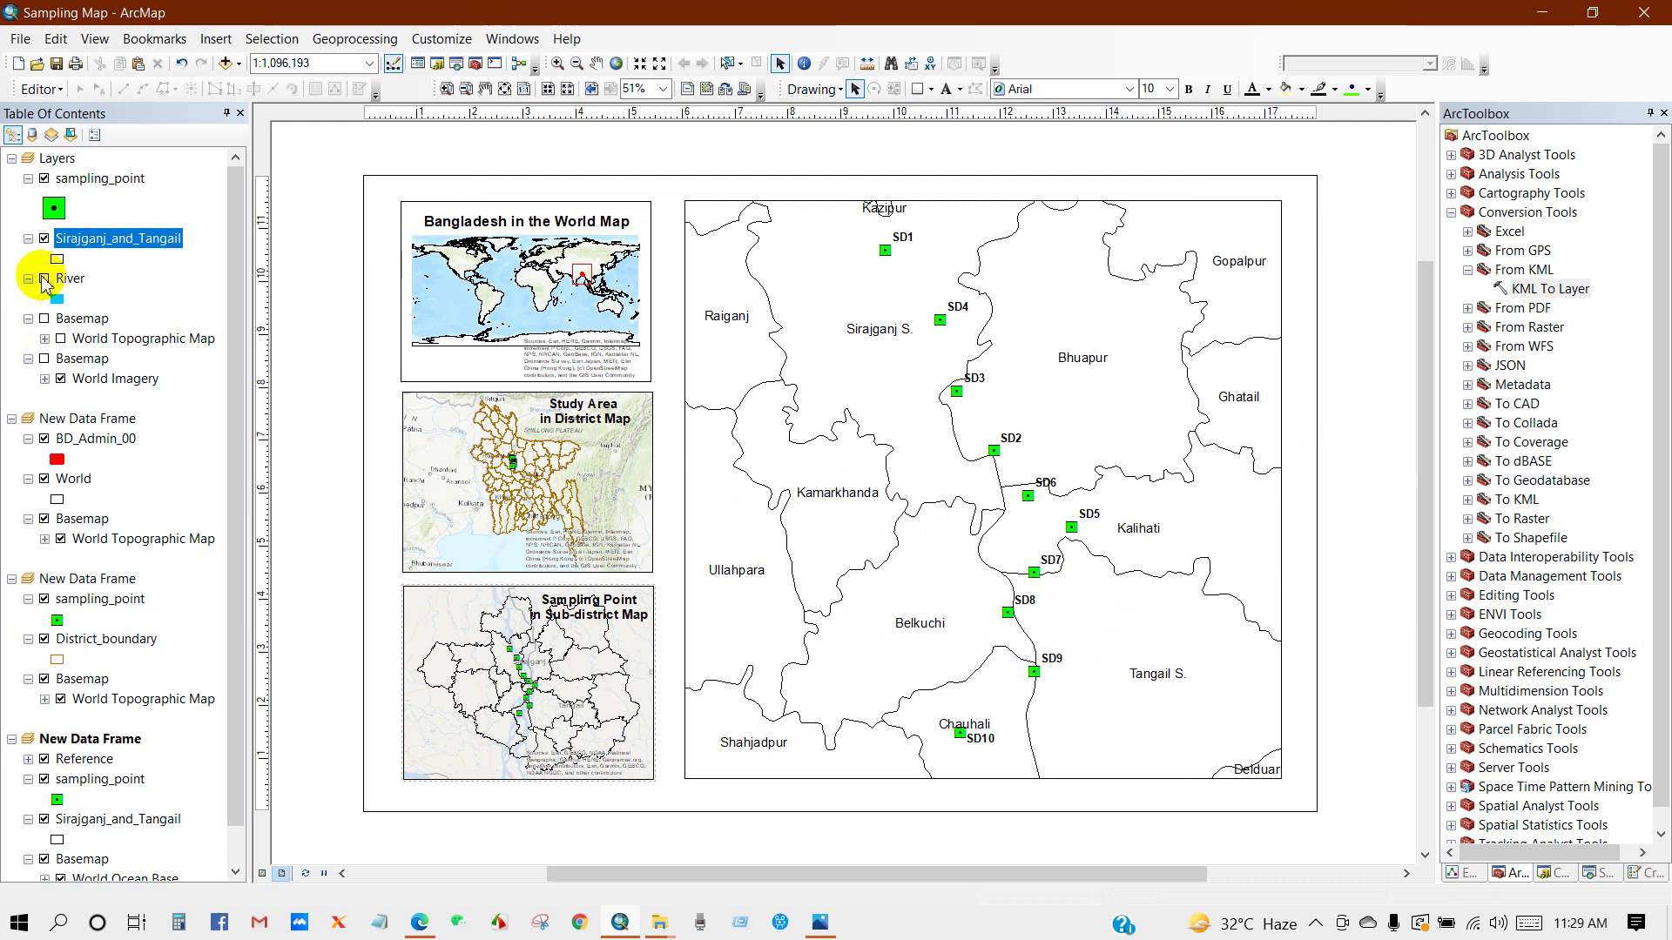
click(841, 385)
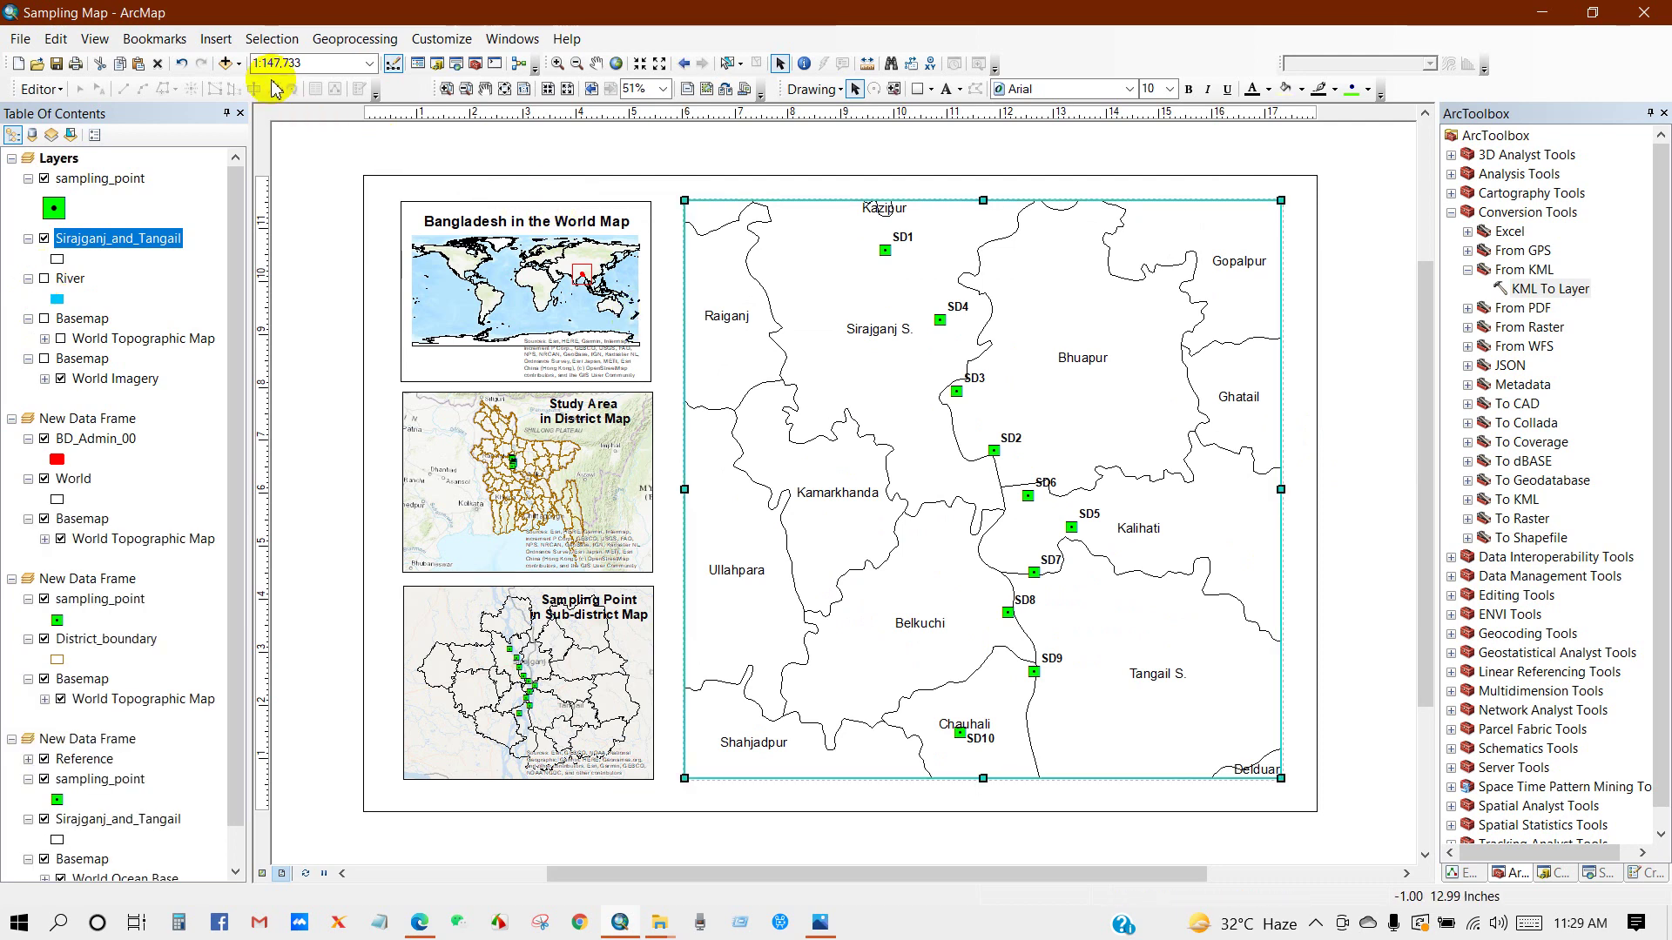
Add the Oceans basemap with its reference layers beneath the main sampling map
click(238, 63)
click(263, 85)
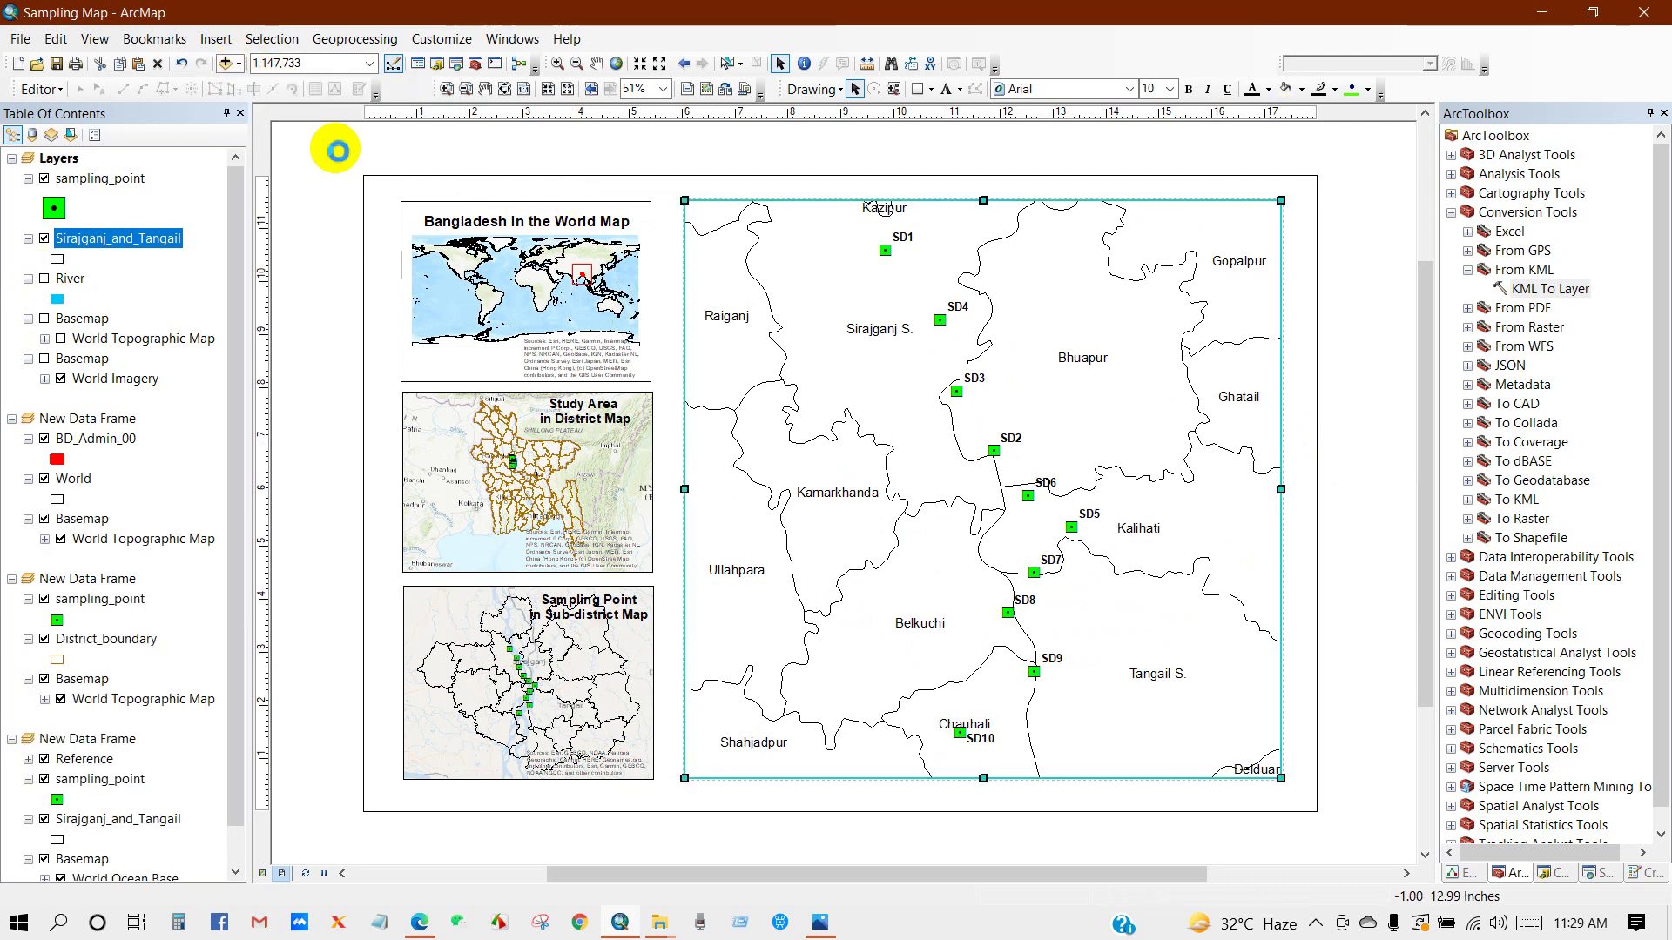
click(874, 720)
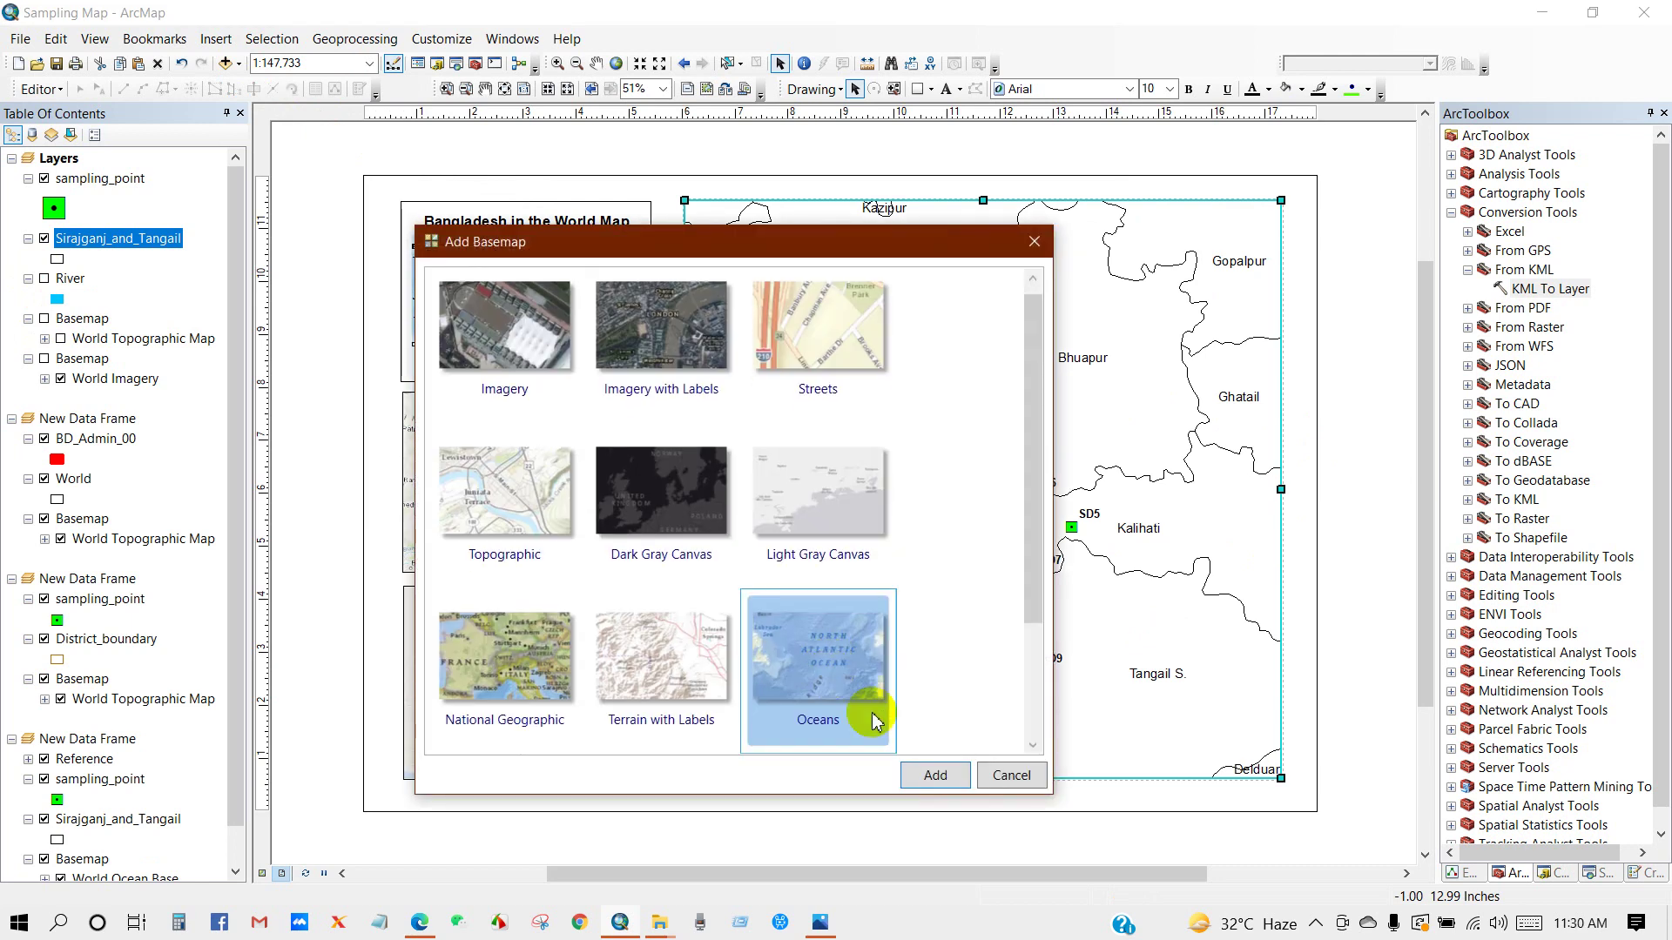
click(933, 776)
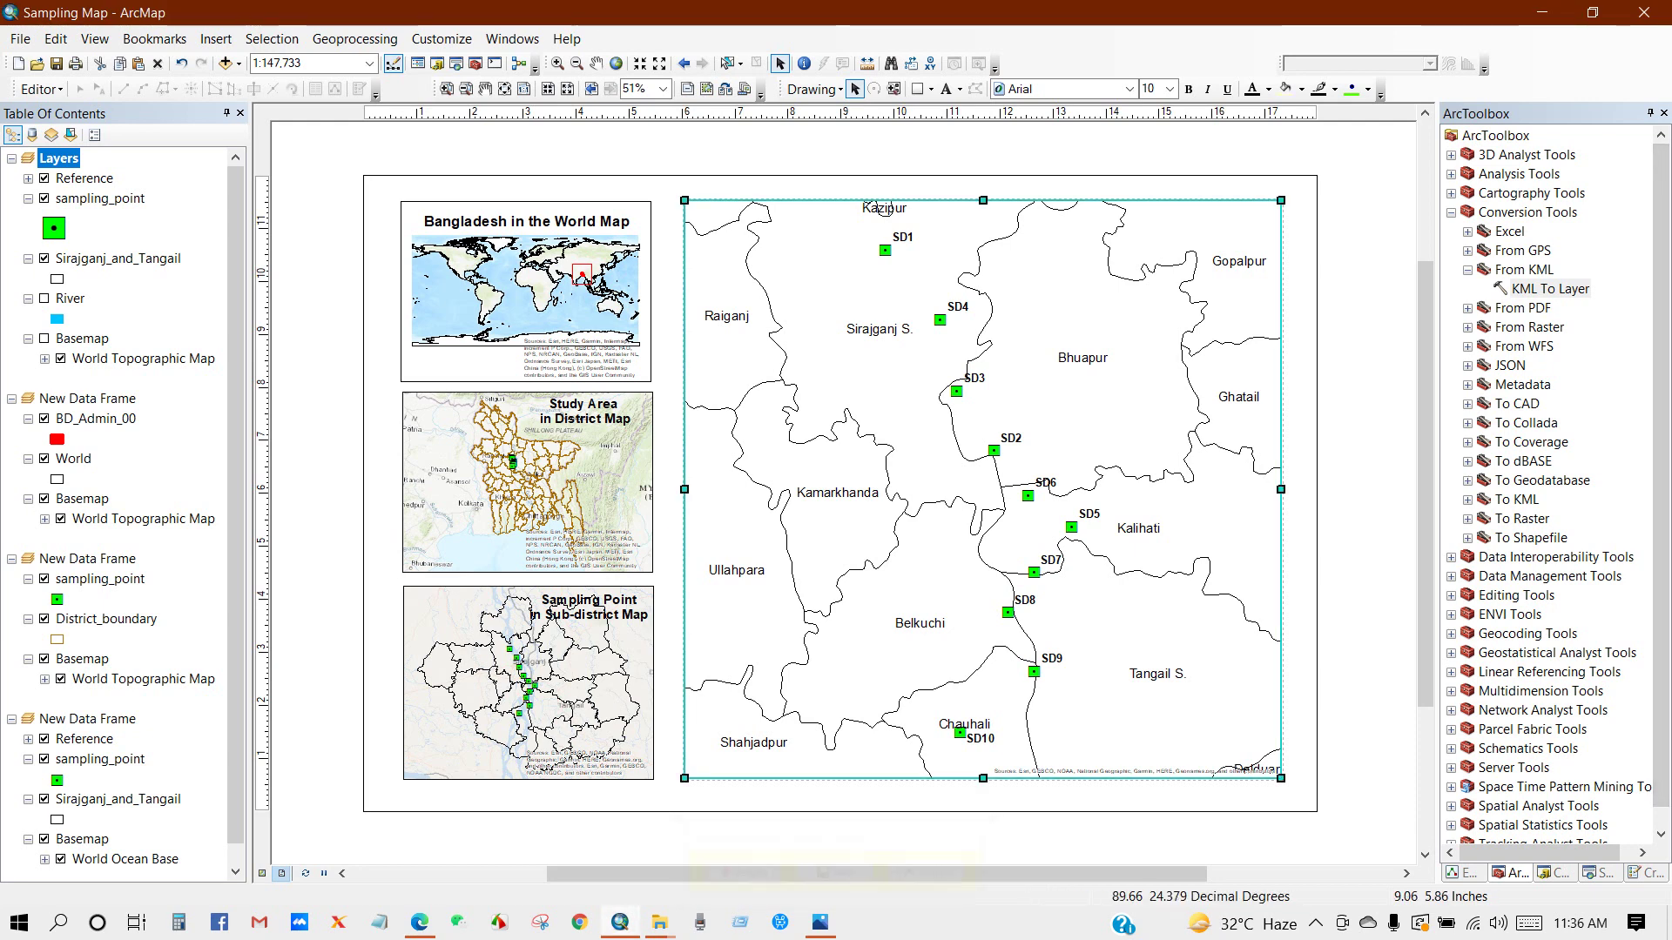
click(241, 65)
click(254, 106)
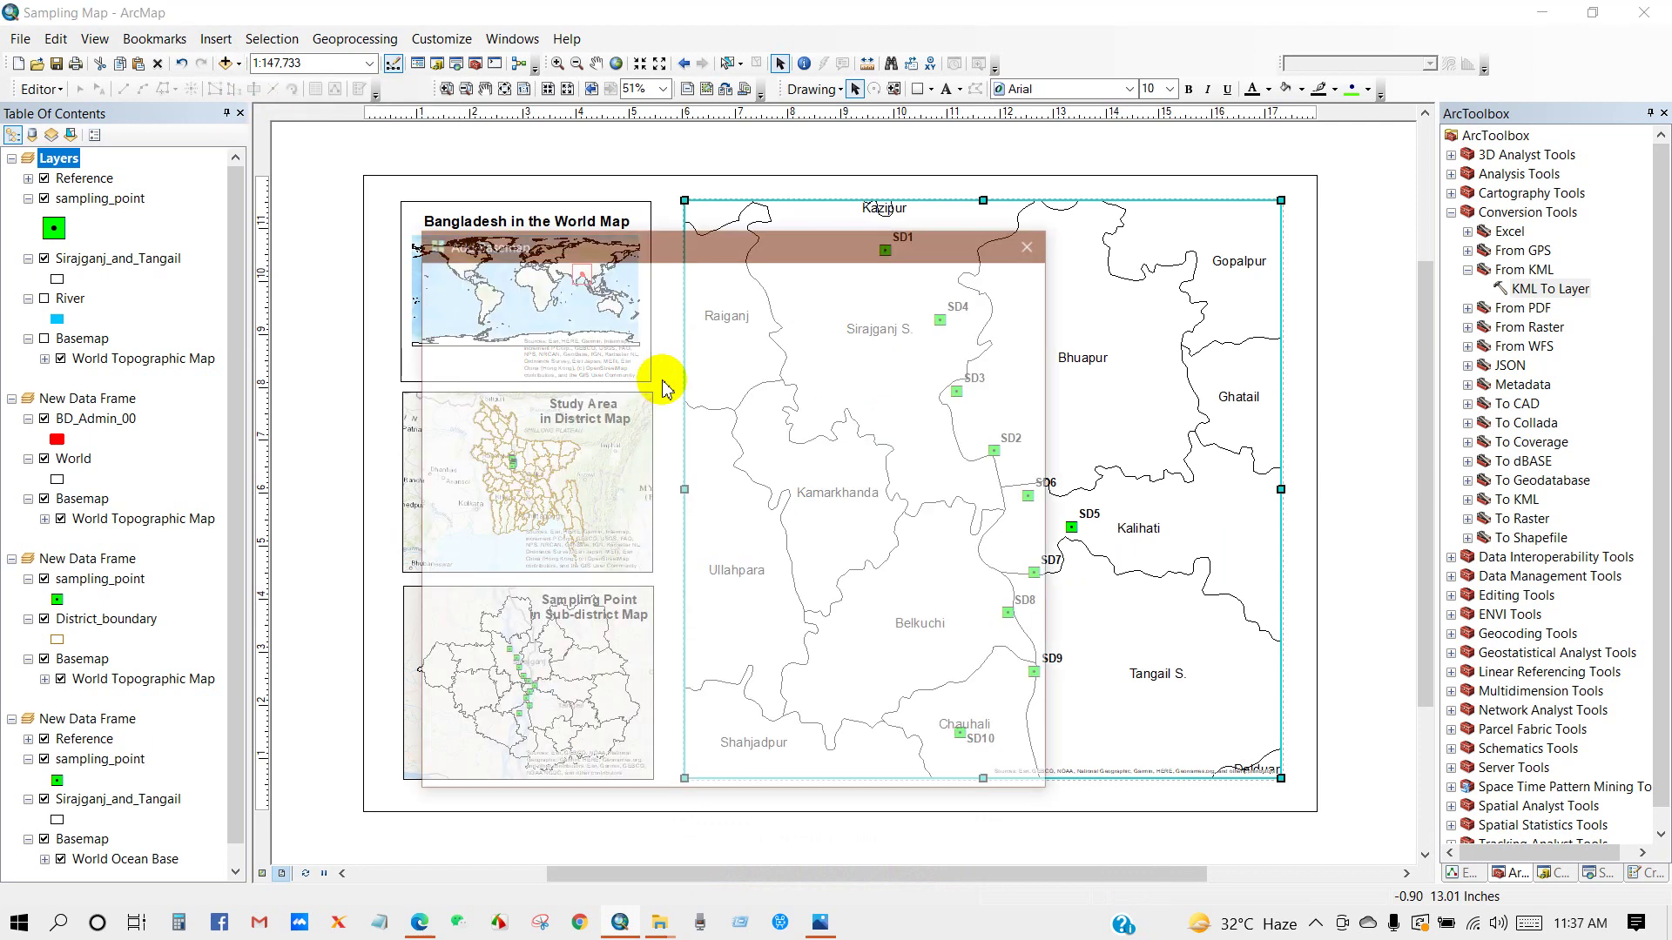
click(812, 675)
click(925, 773)
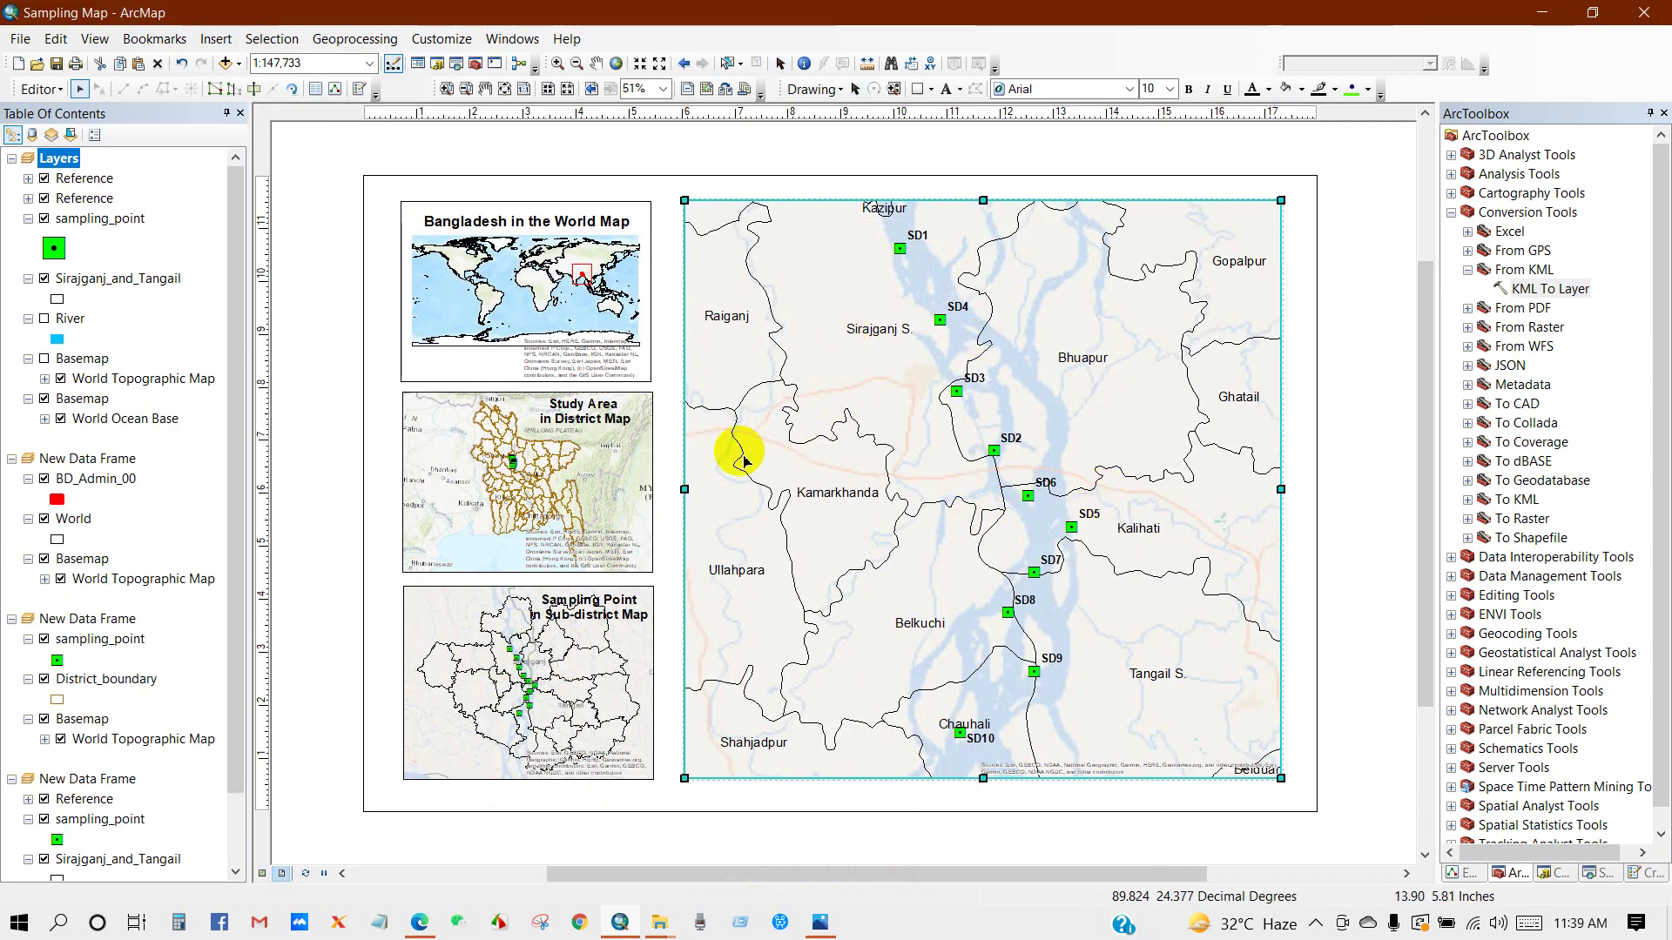
Change the sampling_point symbol to a smaller green circle
click(54, 248)
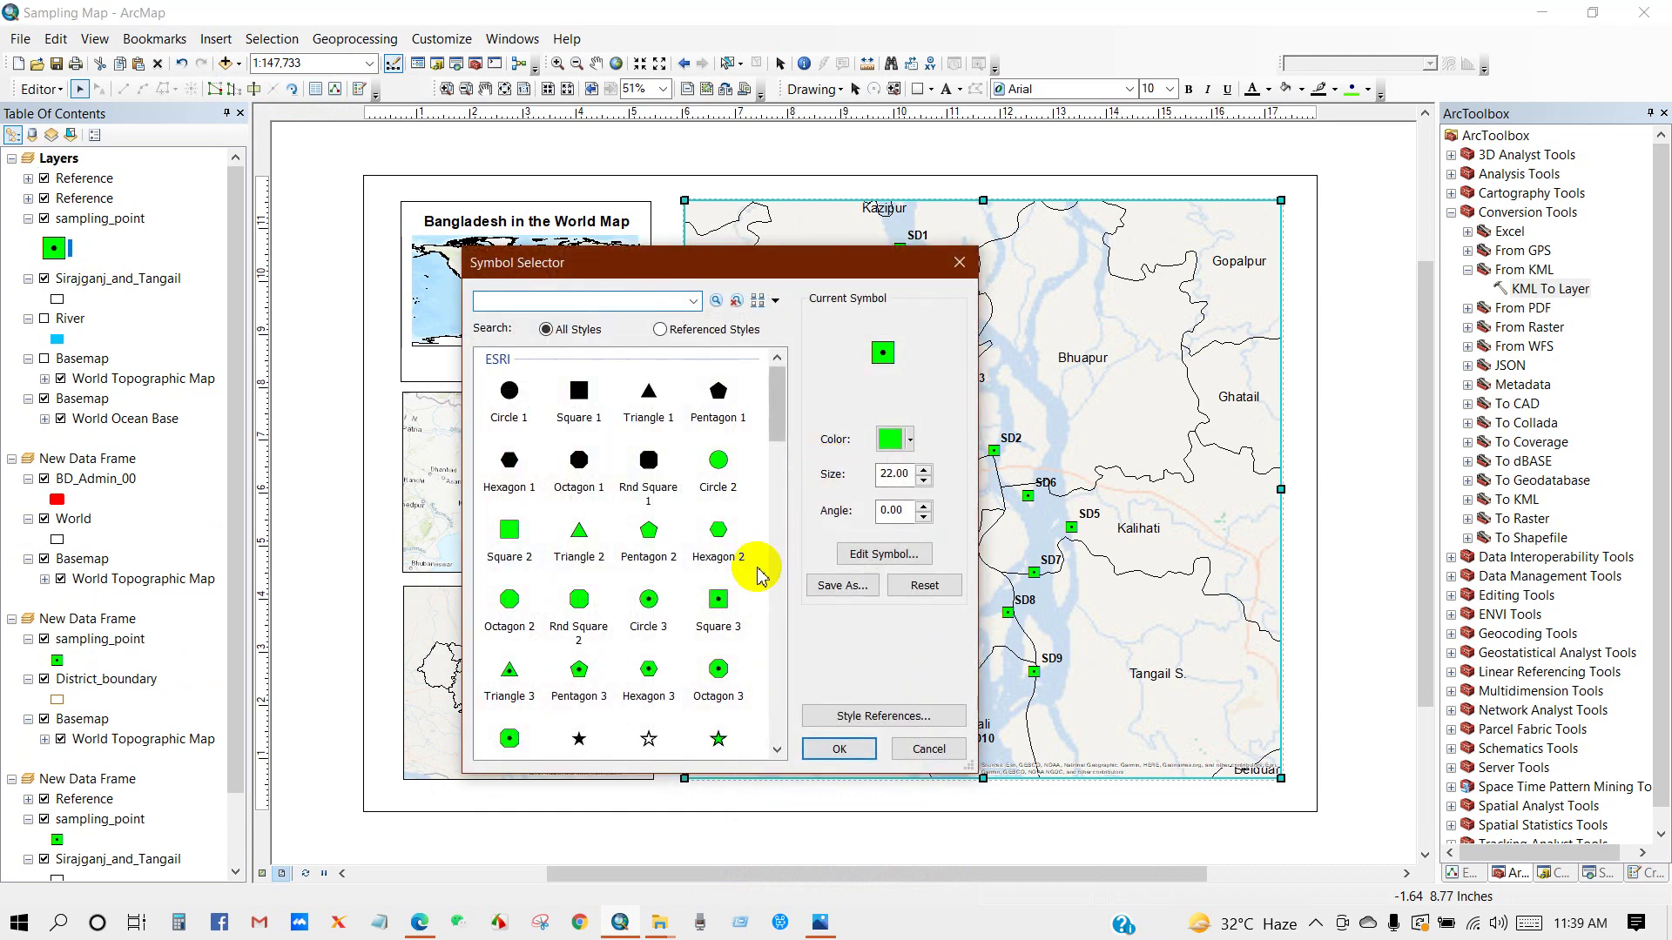
click(650, 603)
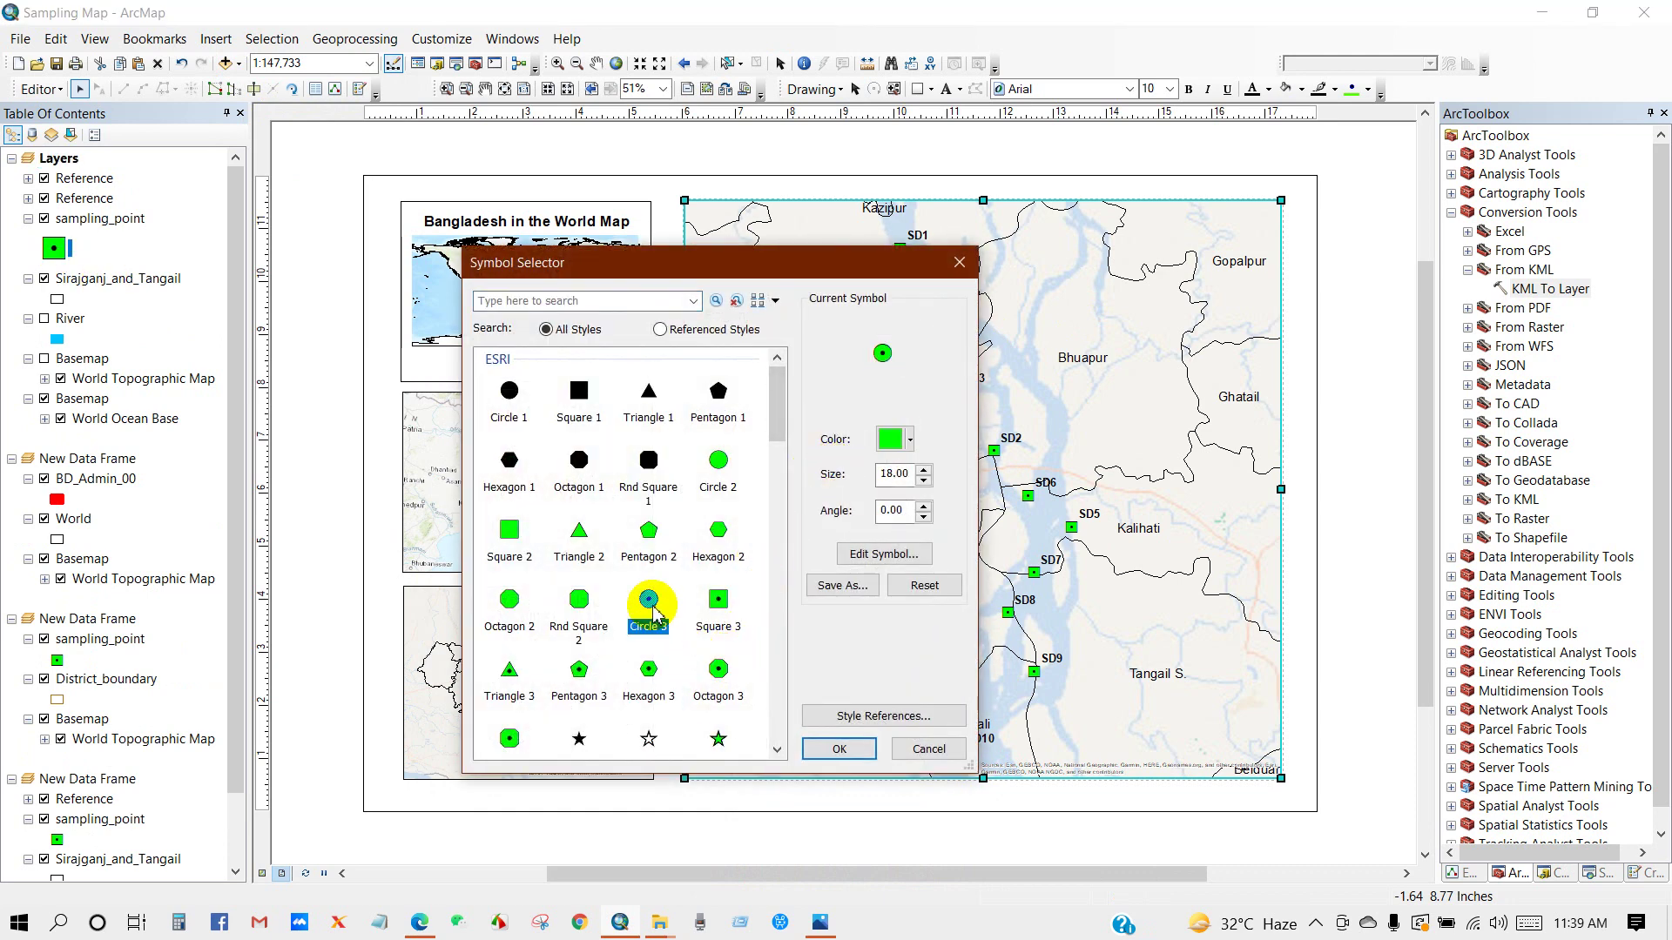
click(833, 749)
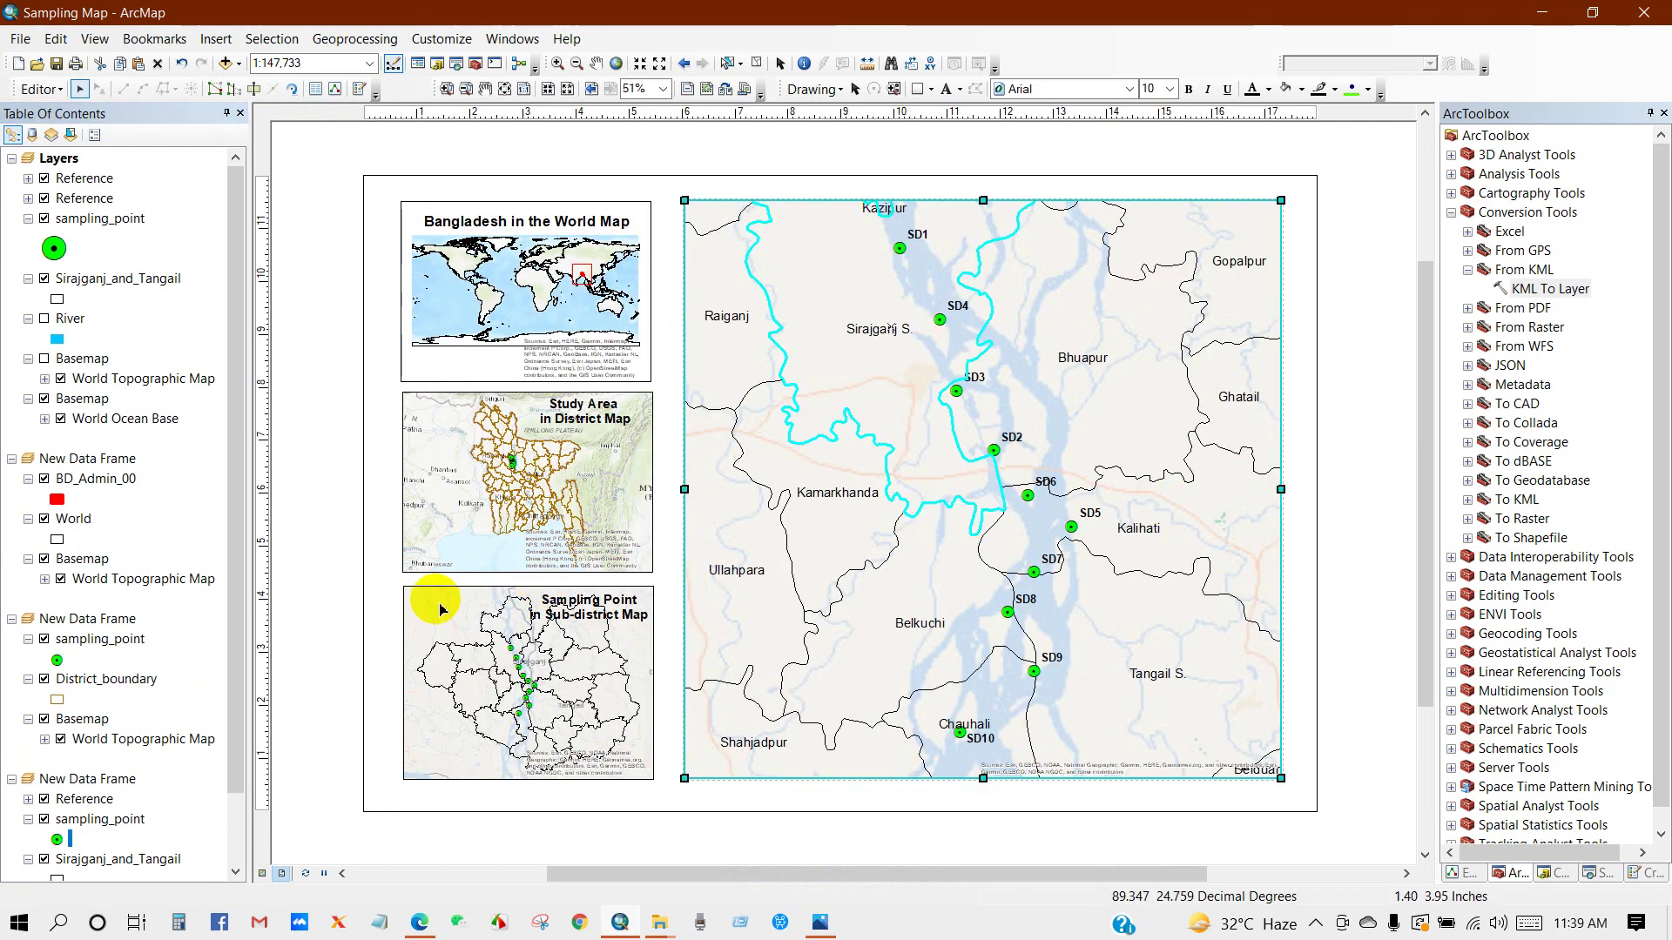
Select several sub-district polygons on the map, then clear the selection
click(914, 523)
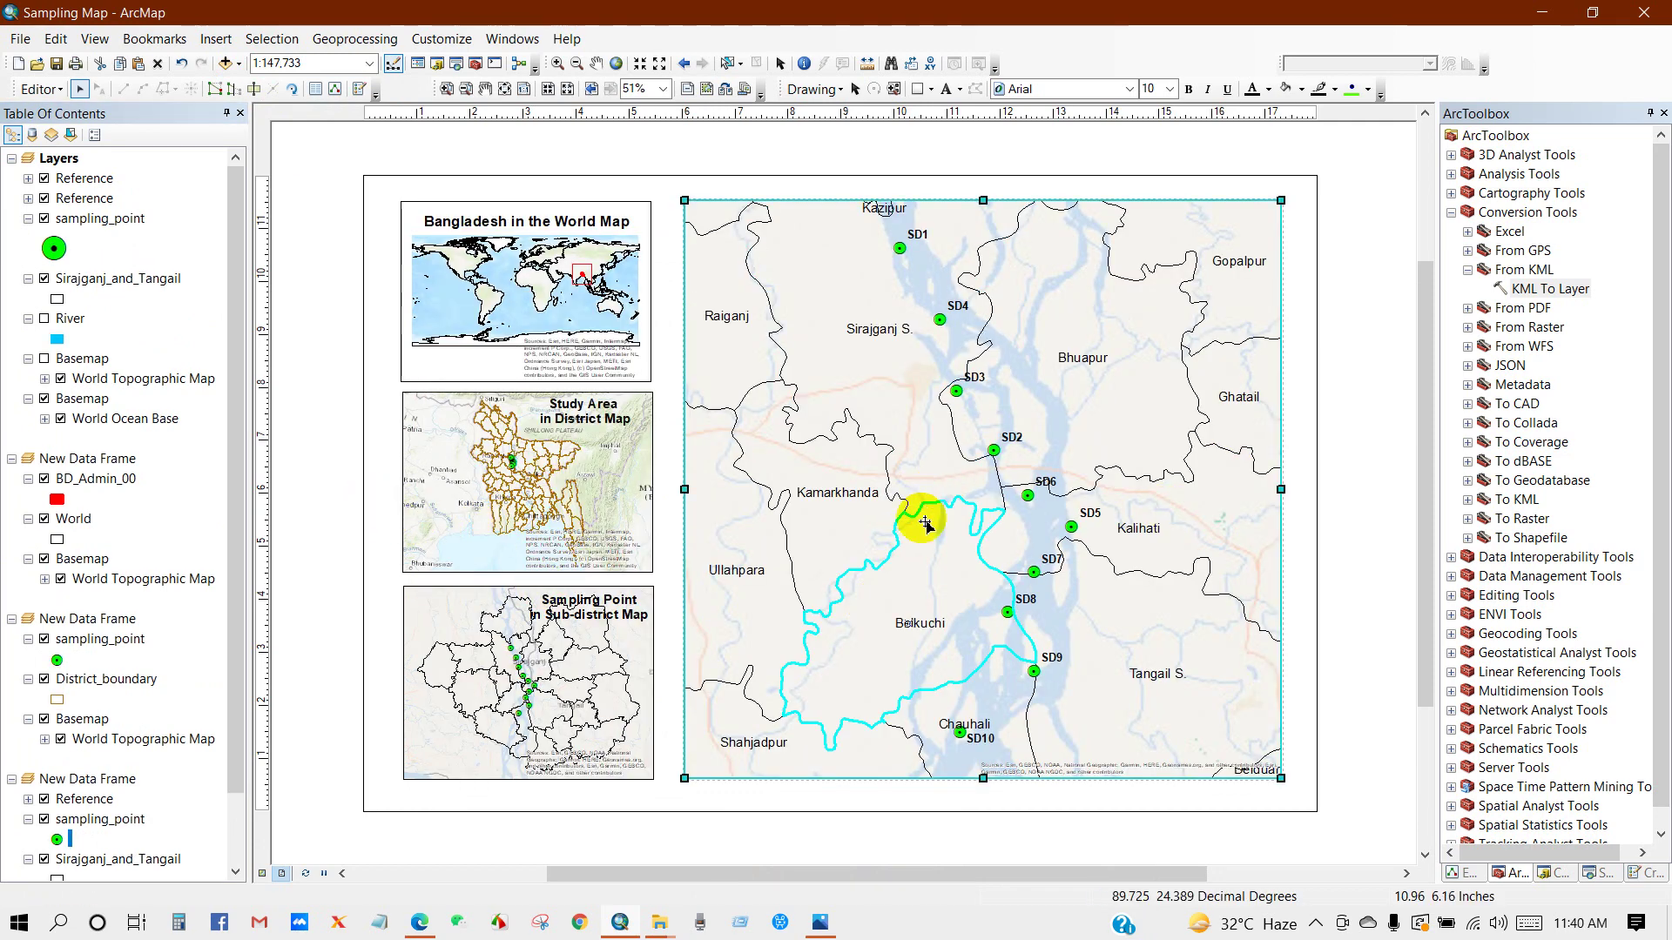
click(779, 254)
click(823, 201)
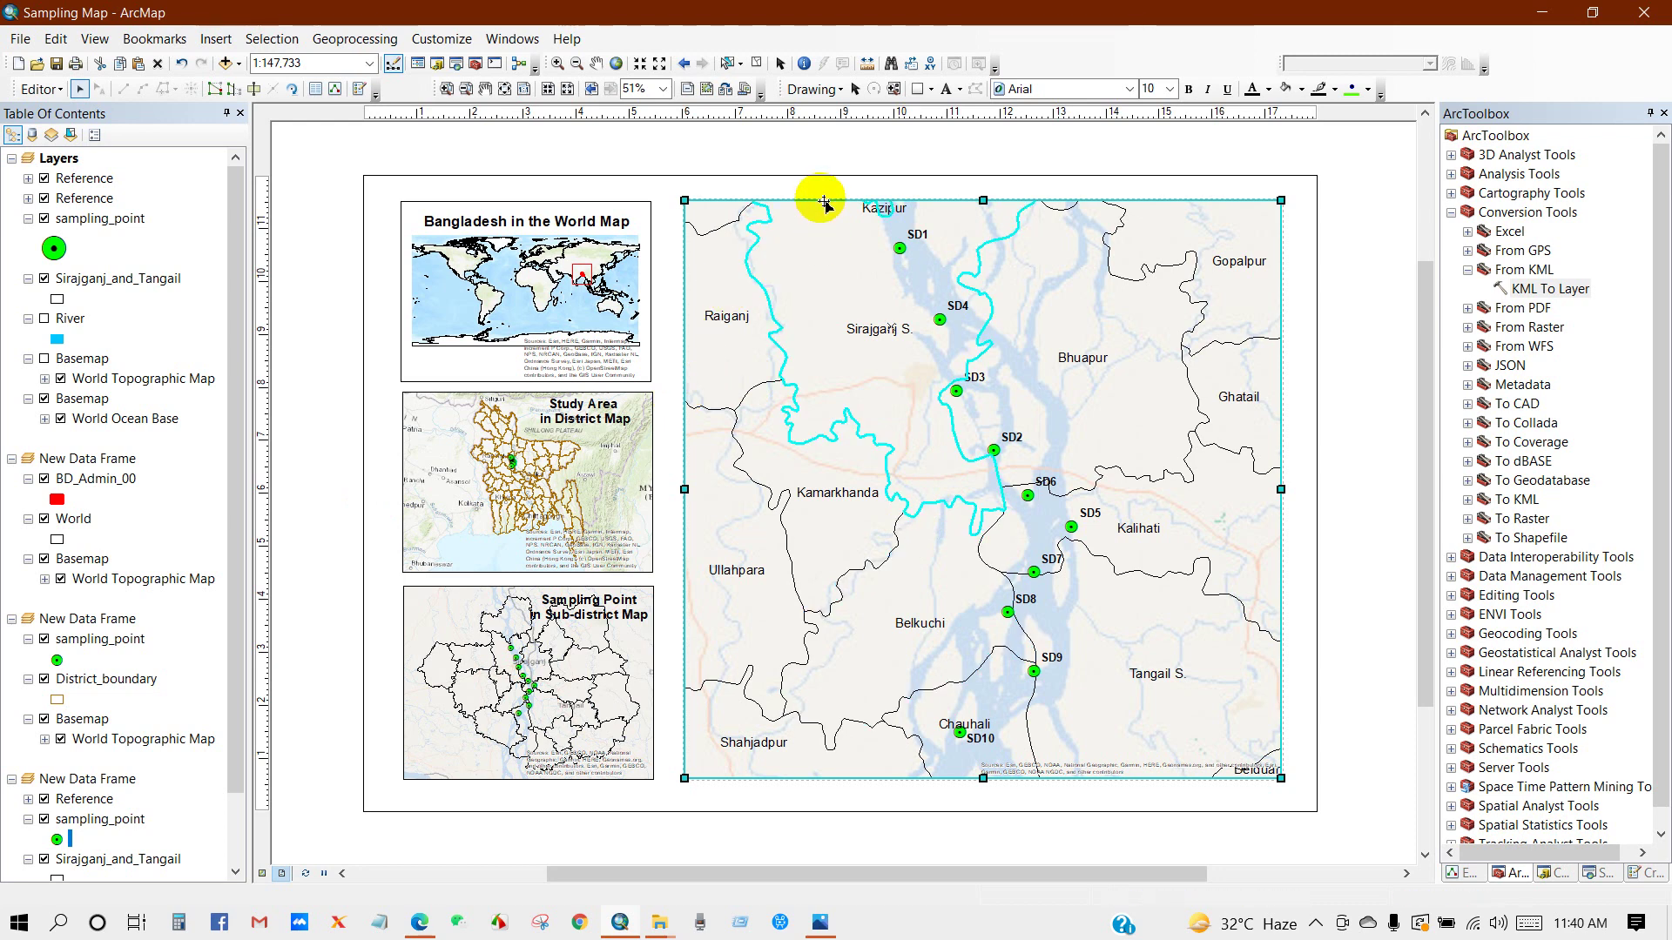
click(808, 175)
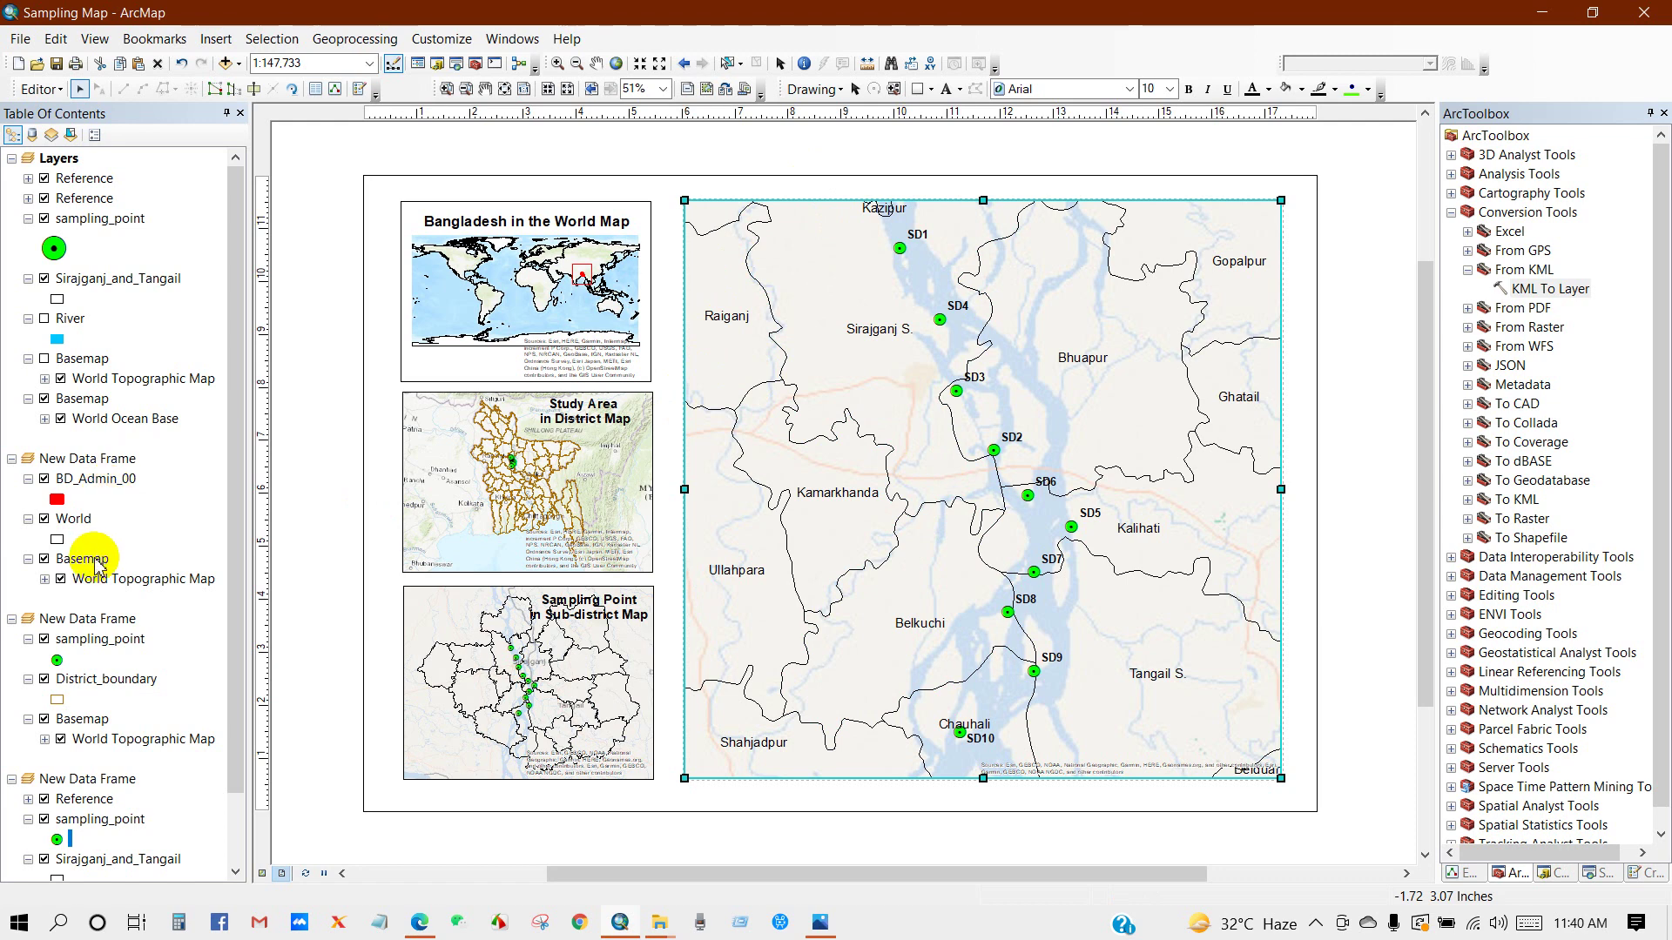
right_click(87, 680)
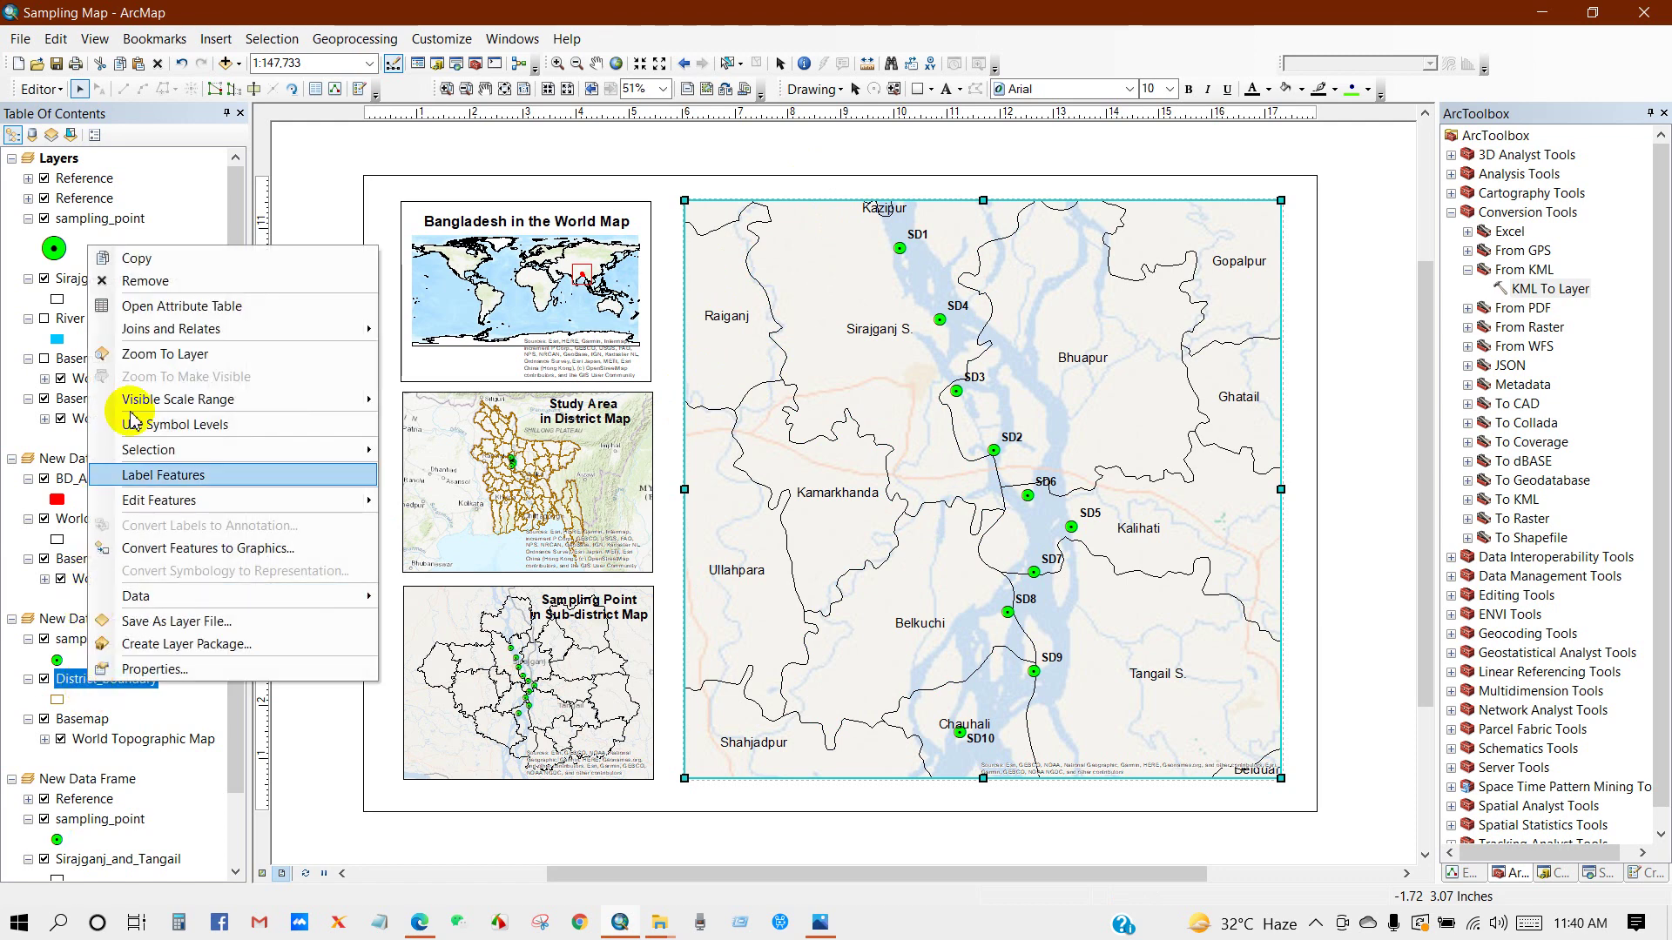
Copy the District_boundary layer and paste it into the main map's Layers
click(140, 260)
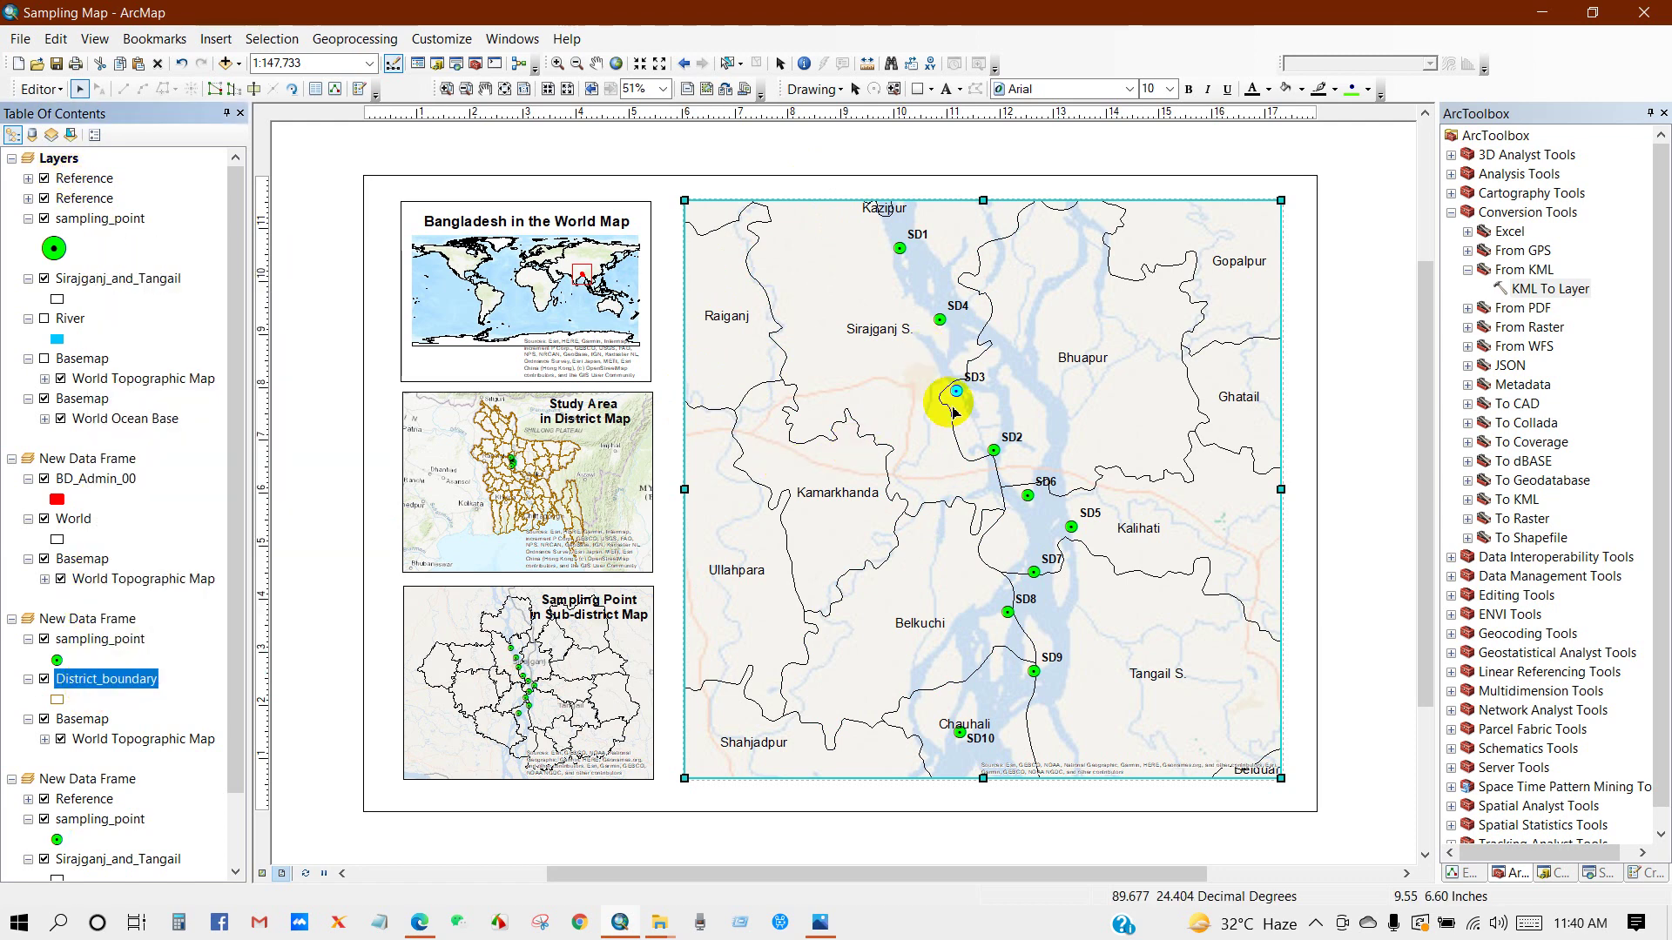
right_click(58, 159)
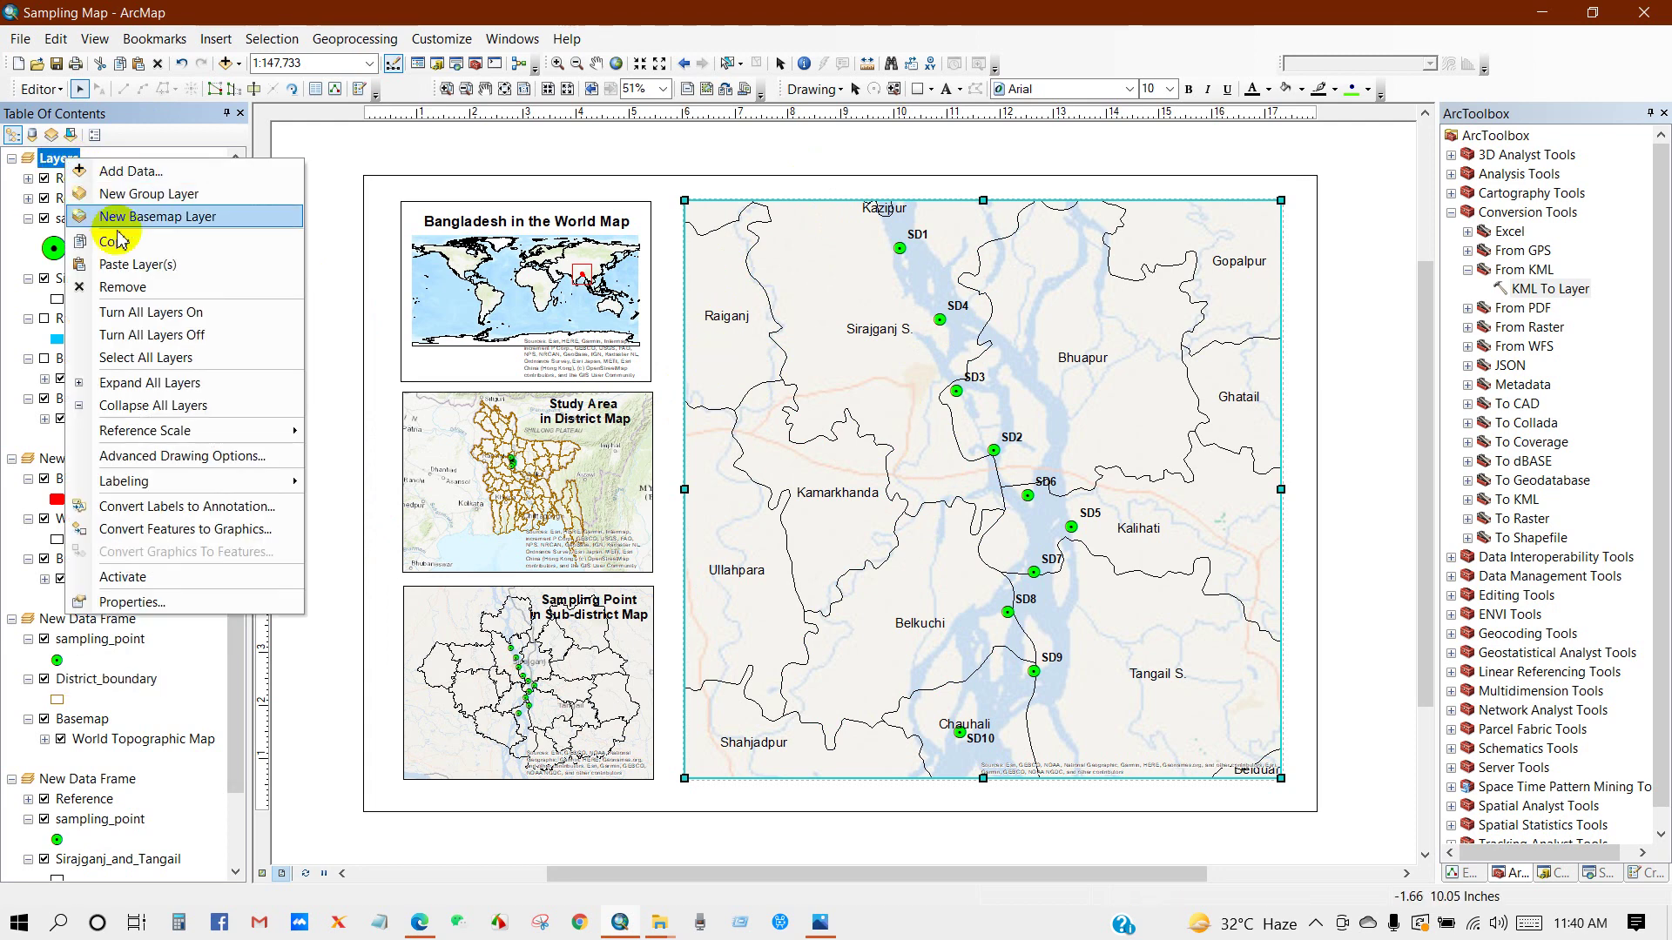
click(122, 264)
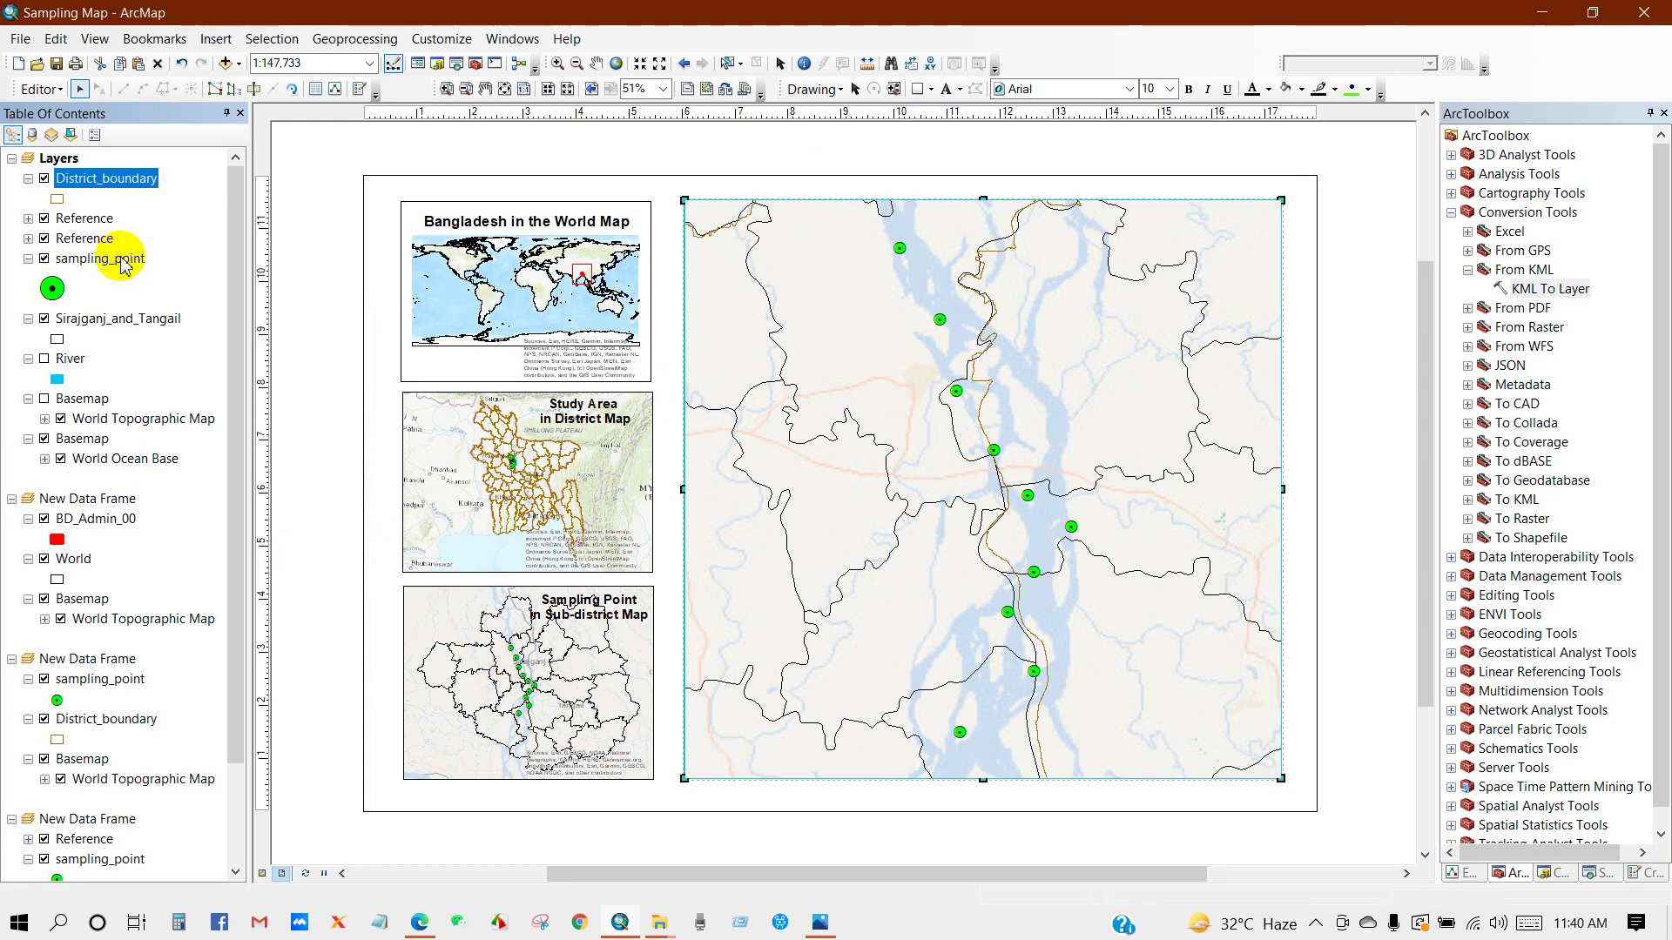
Set the District_boundary hollow brown outline width to 0.5
click(57, 202)
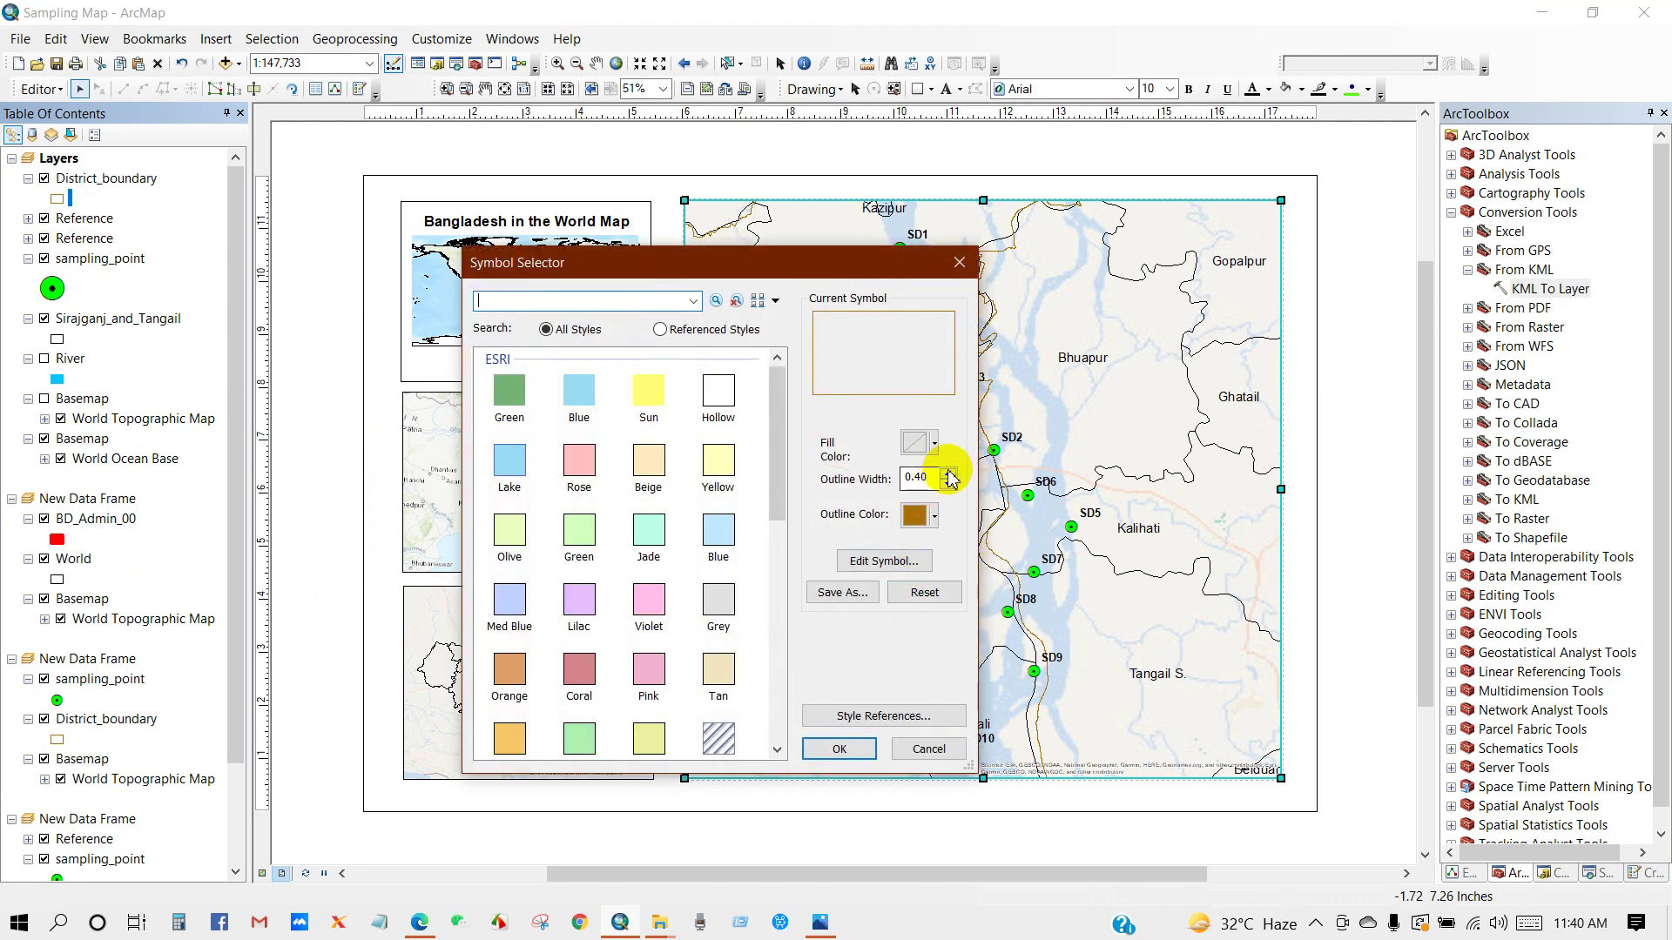
click(948, 474)
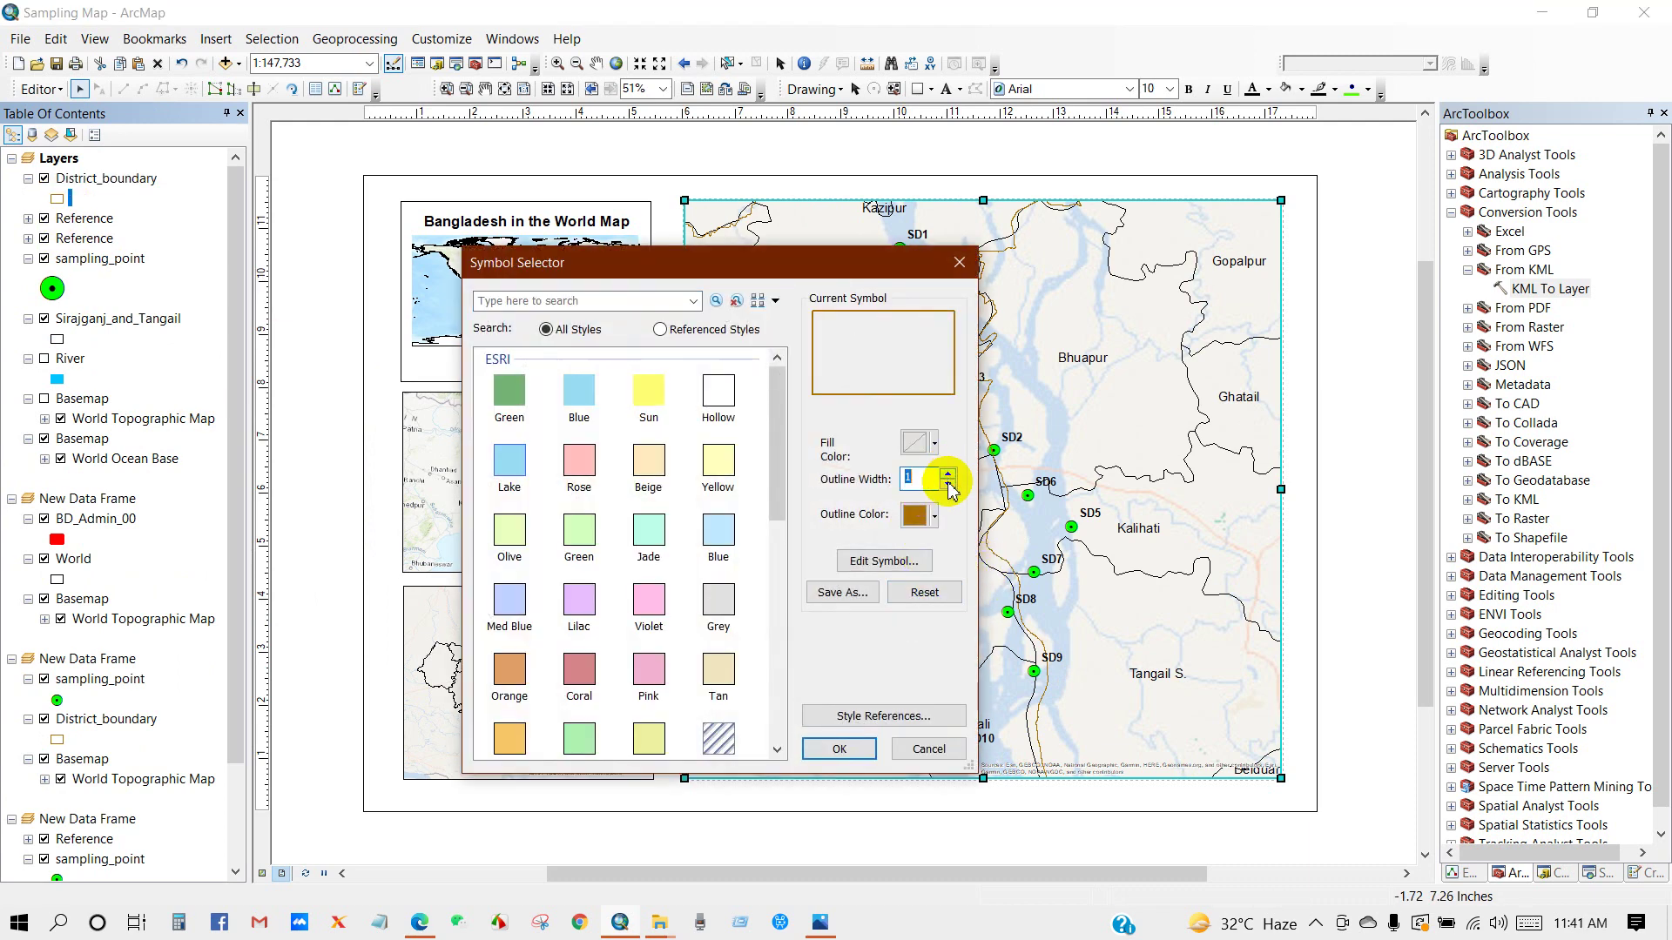
click(948, 485)
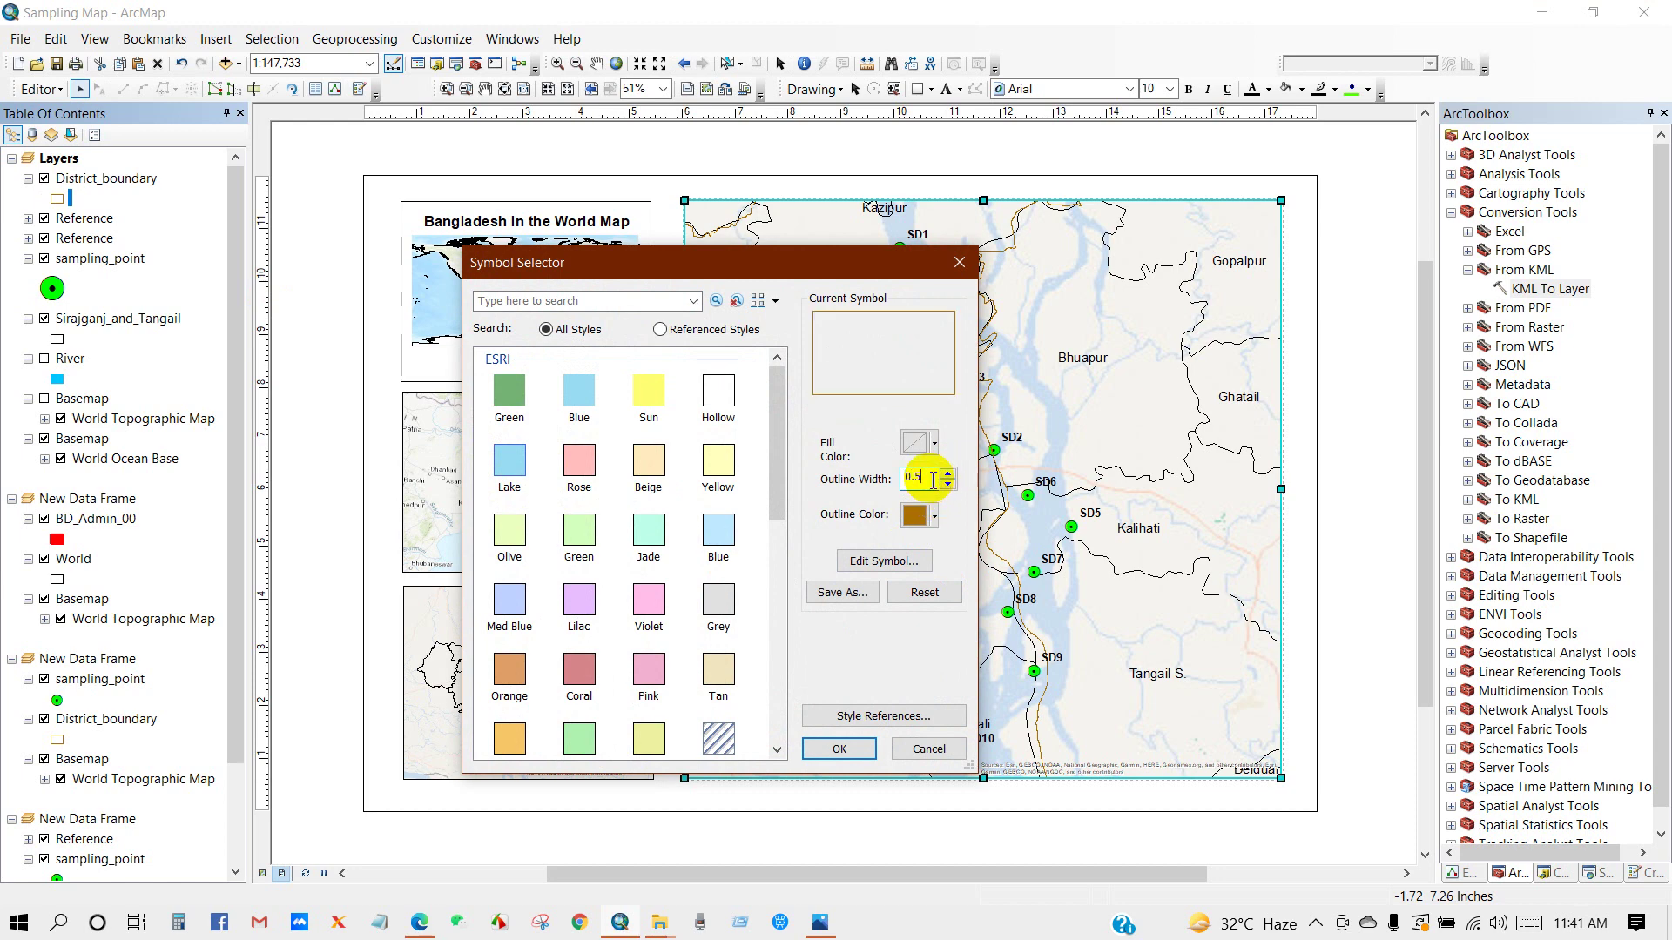
text(0.5)
click(831, 747)
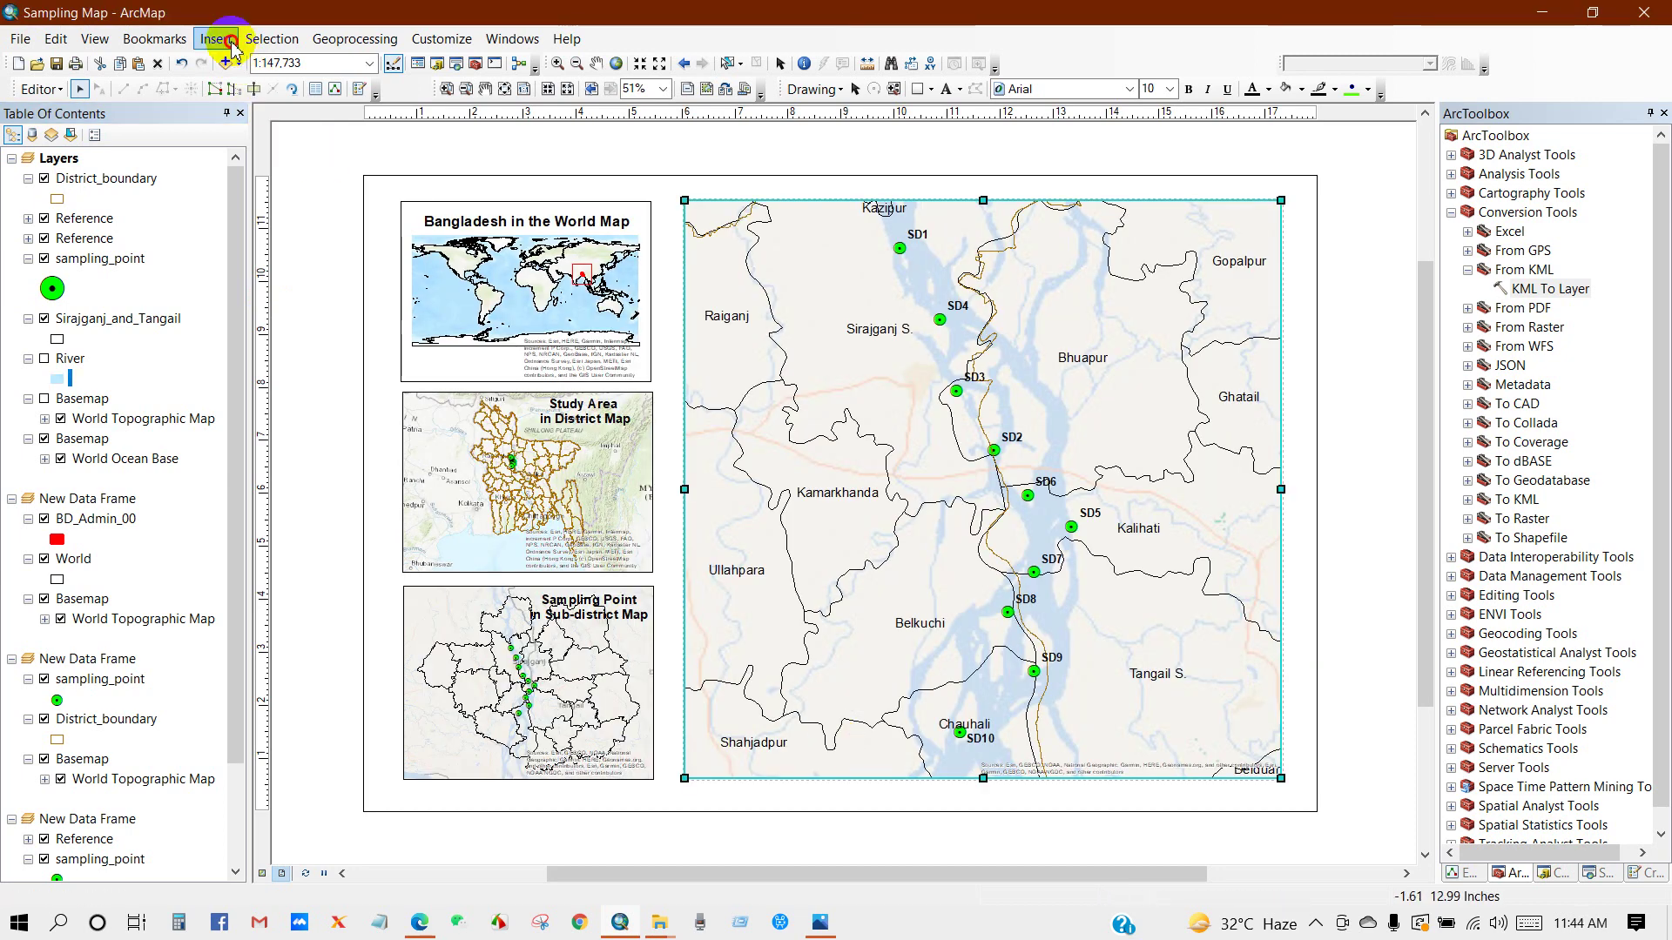
Start a legend and remove both World_Ocean_Reference items and World_Ocean_Base from it
click(216, 39)
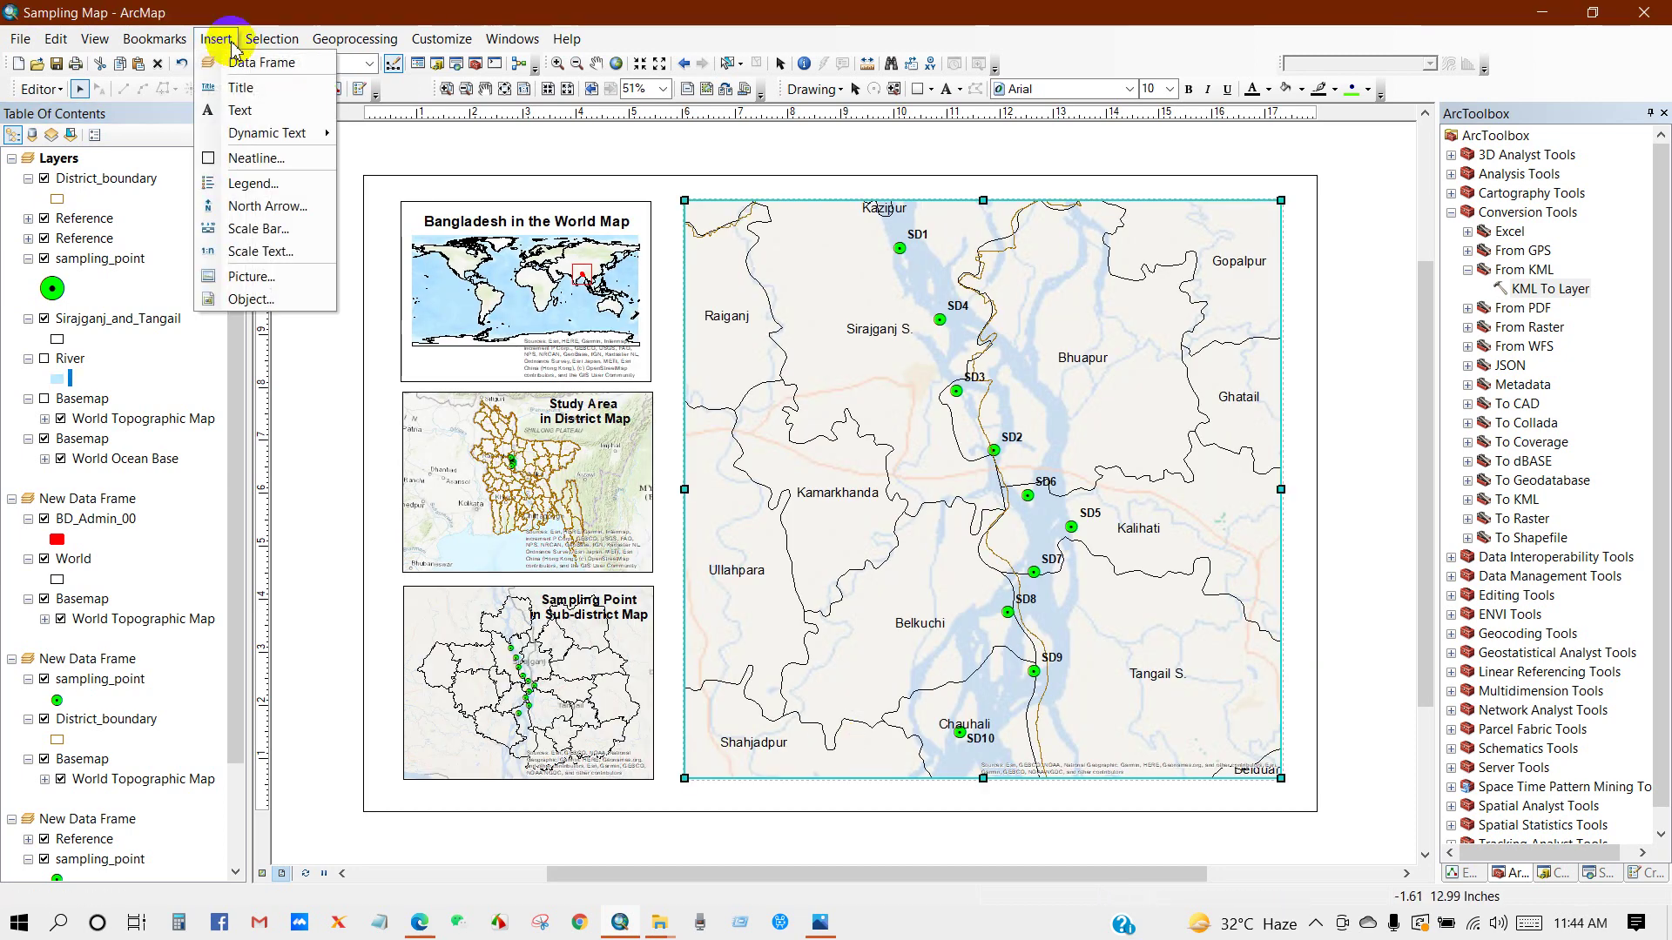
click(252, 183)
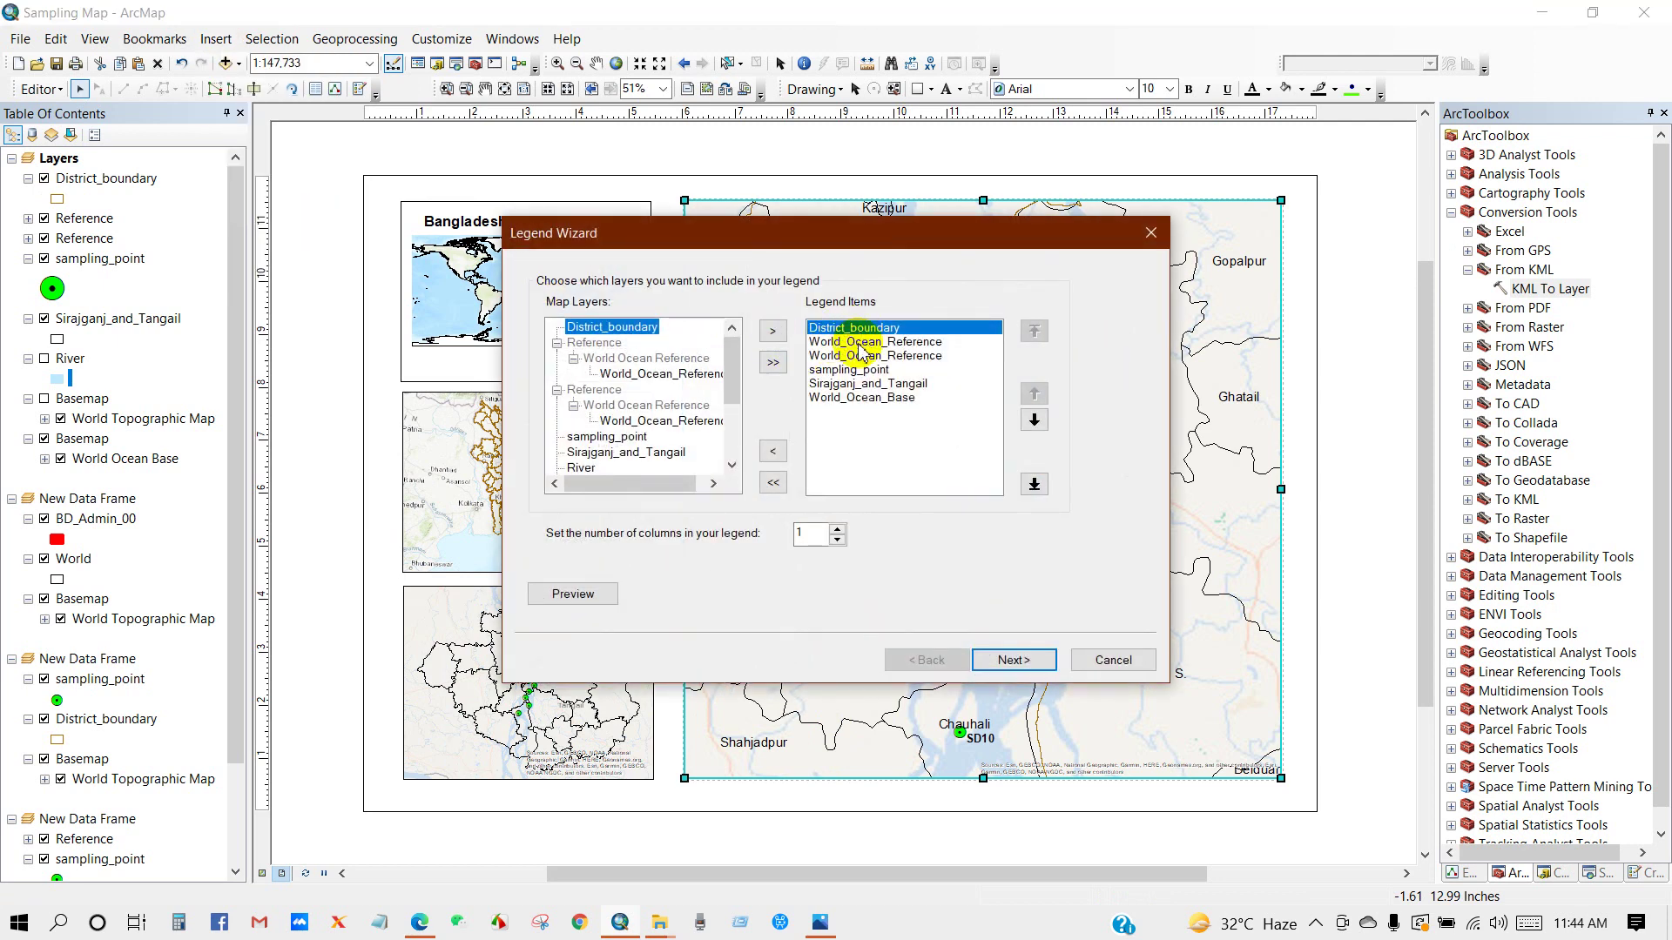
click(860, 354)
click(772, 451)
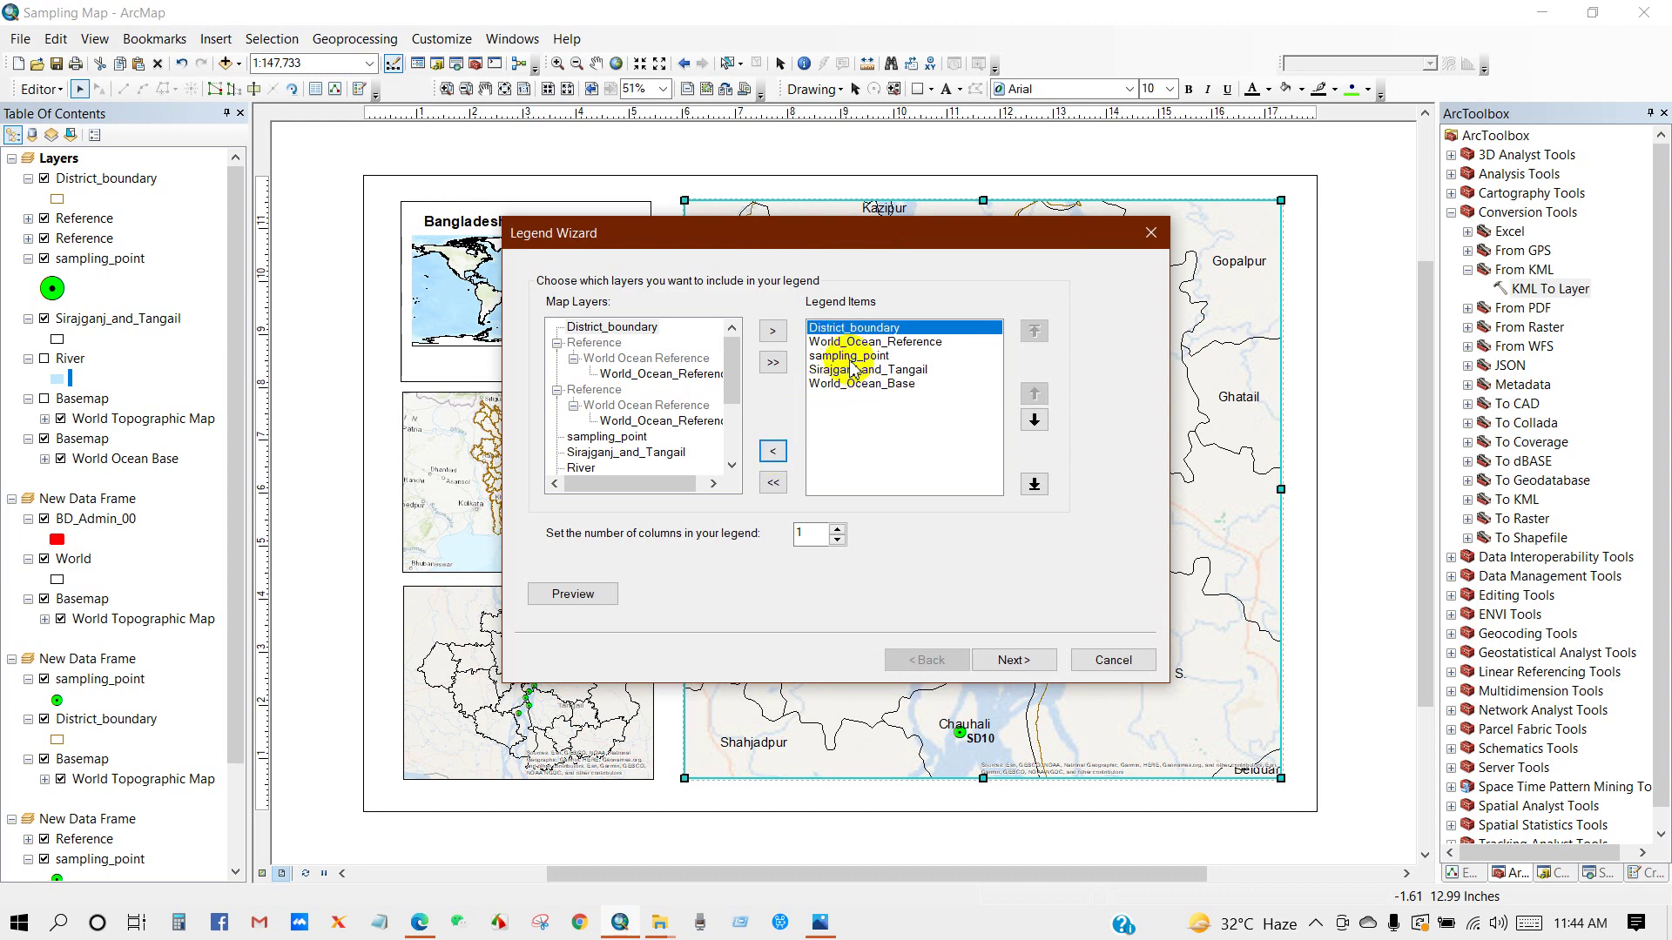
click(858, 344)
click(772, 451)
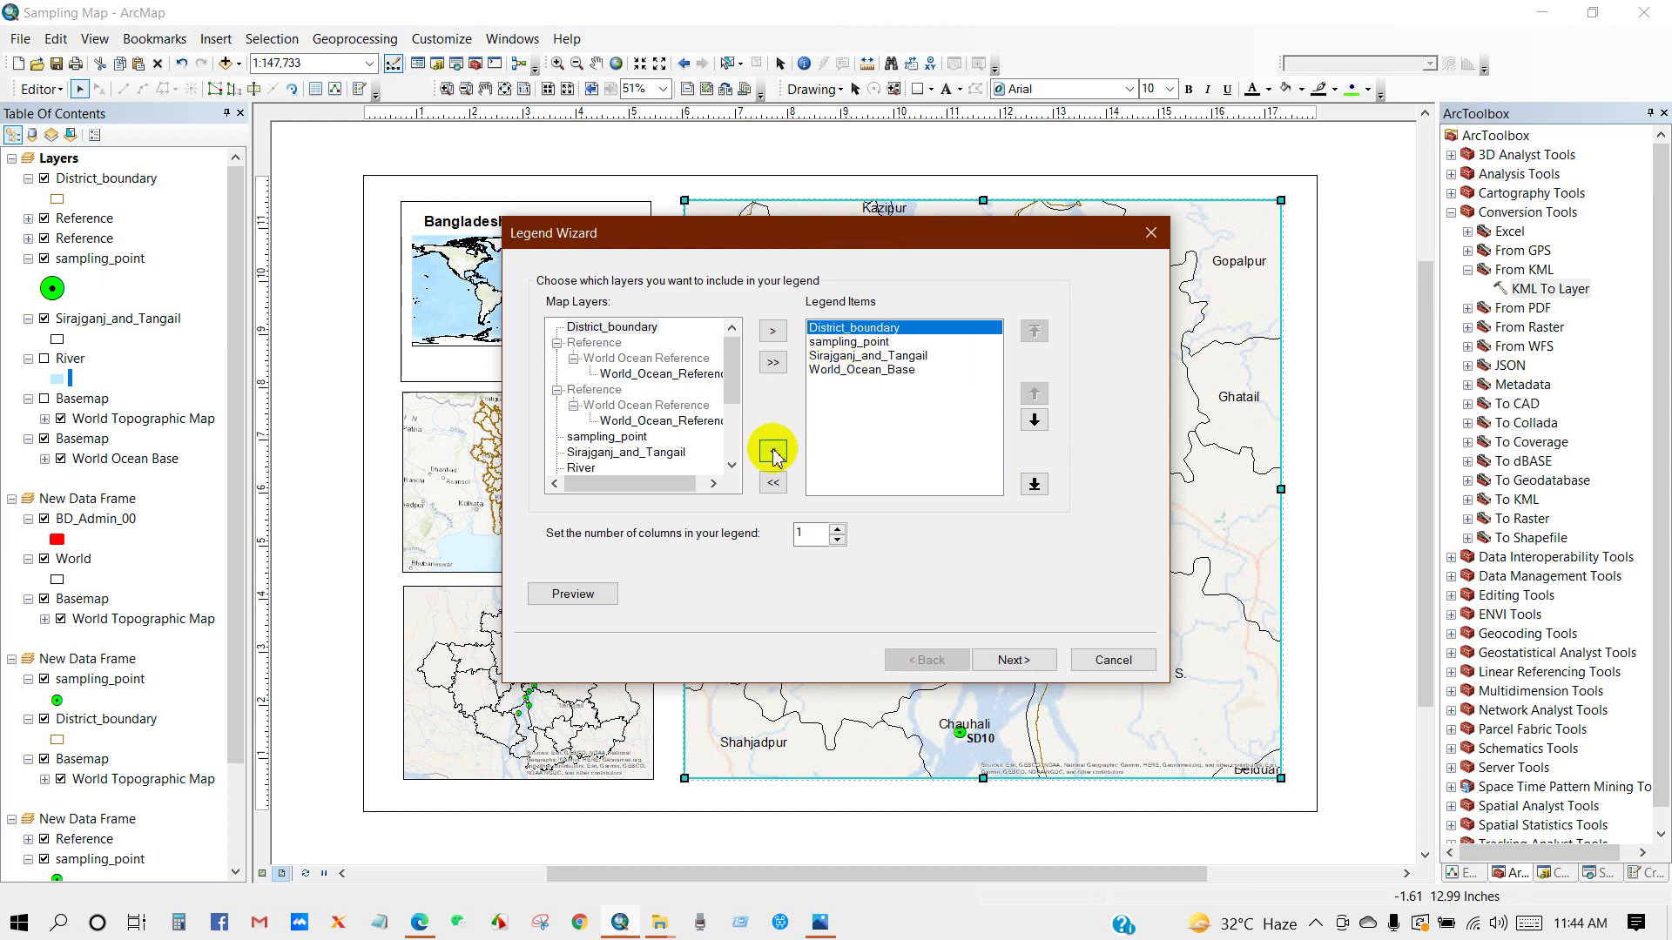
click(853, 357)
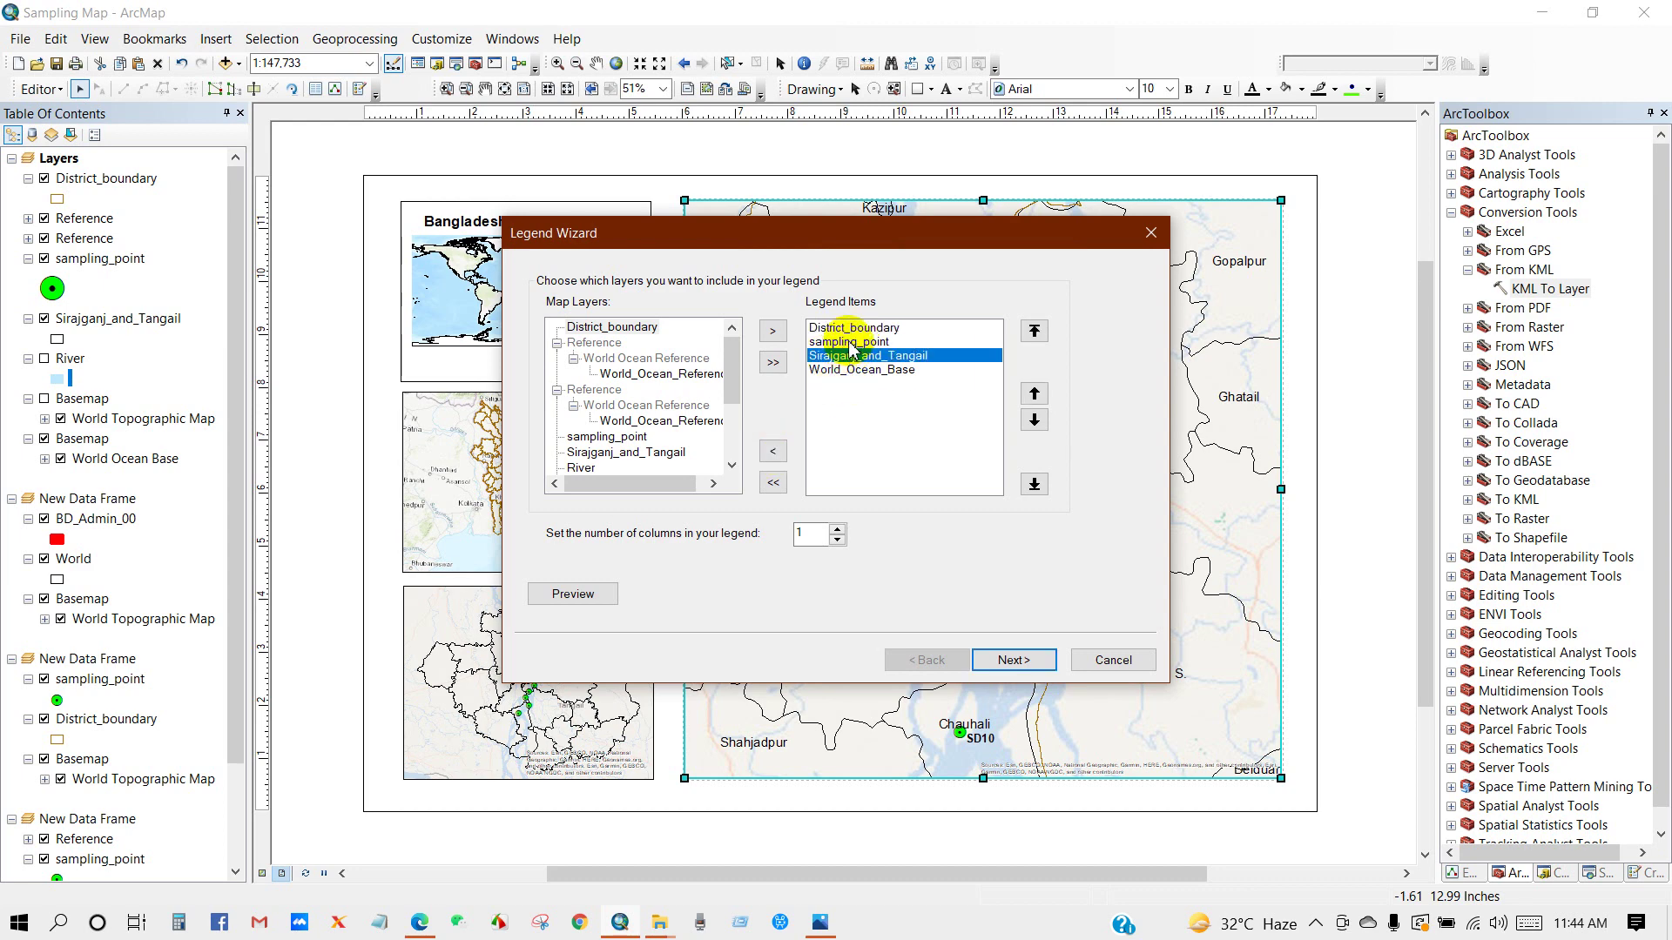
click(850, 343)
click(850, 357)
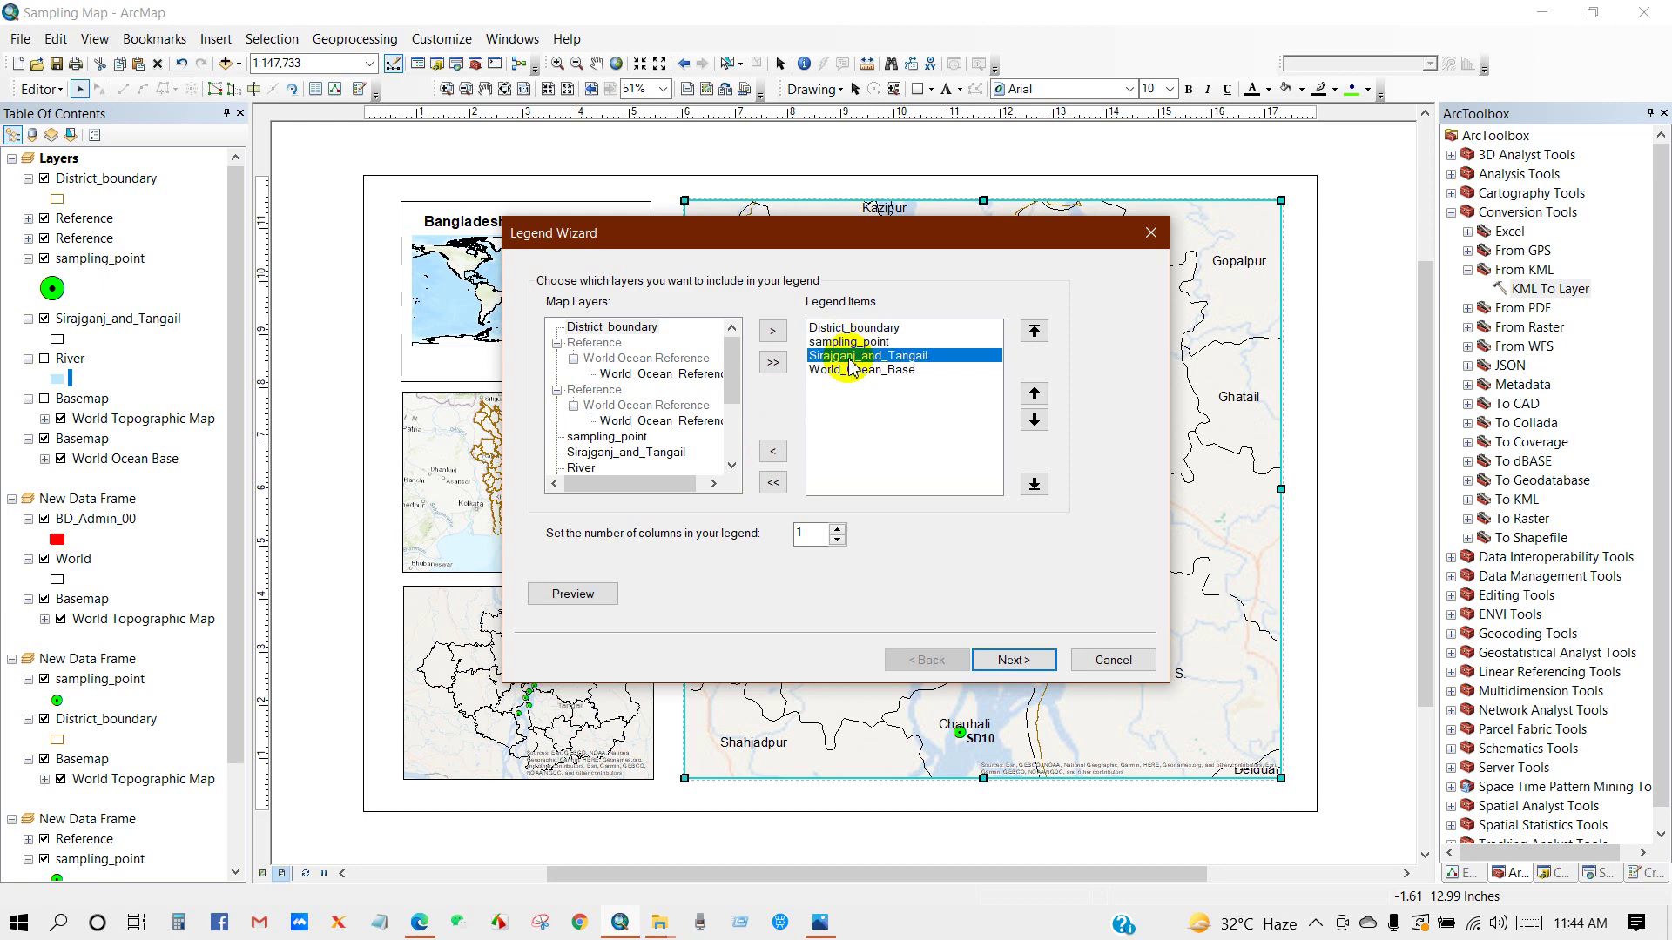
click(850, 369)
click(772, 451)
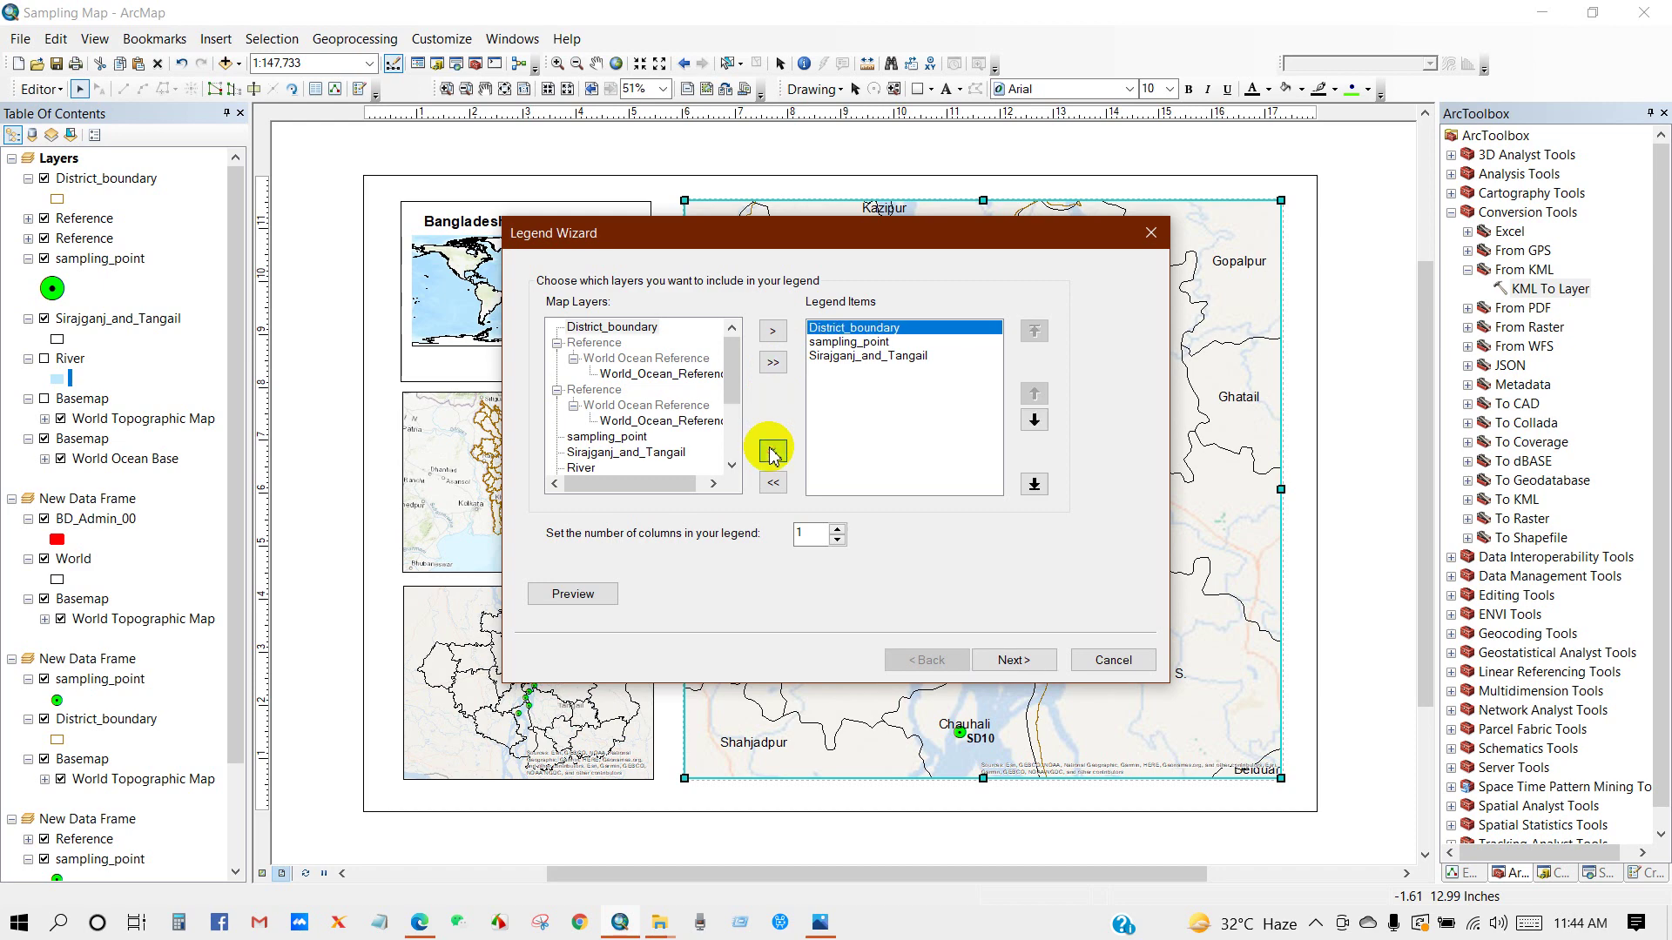
Add River to the legend and move sampling_point below Sirajganj_and_Tangail
click(581, 468)
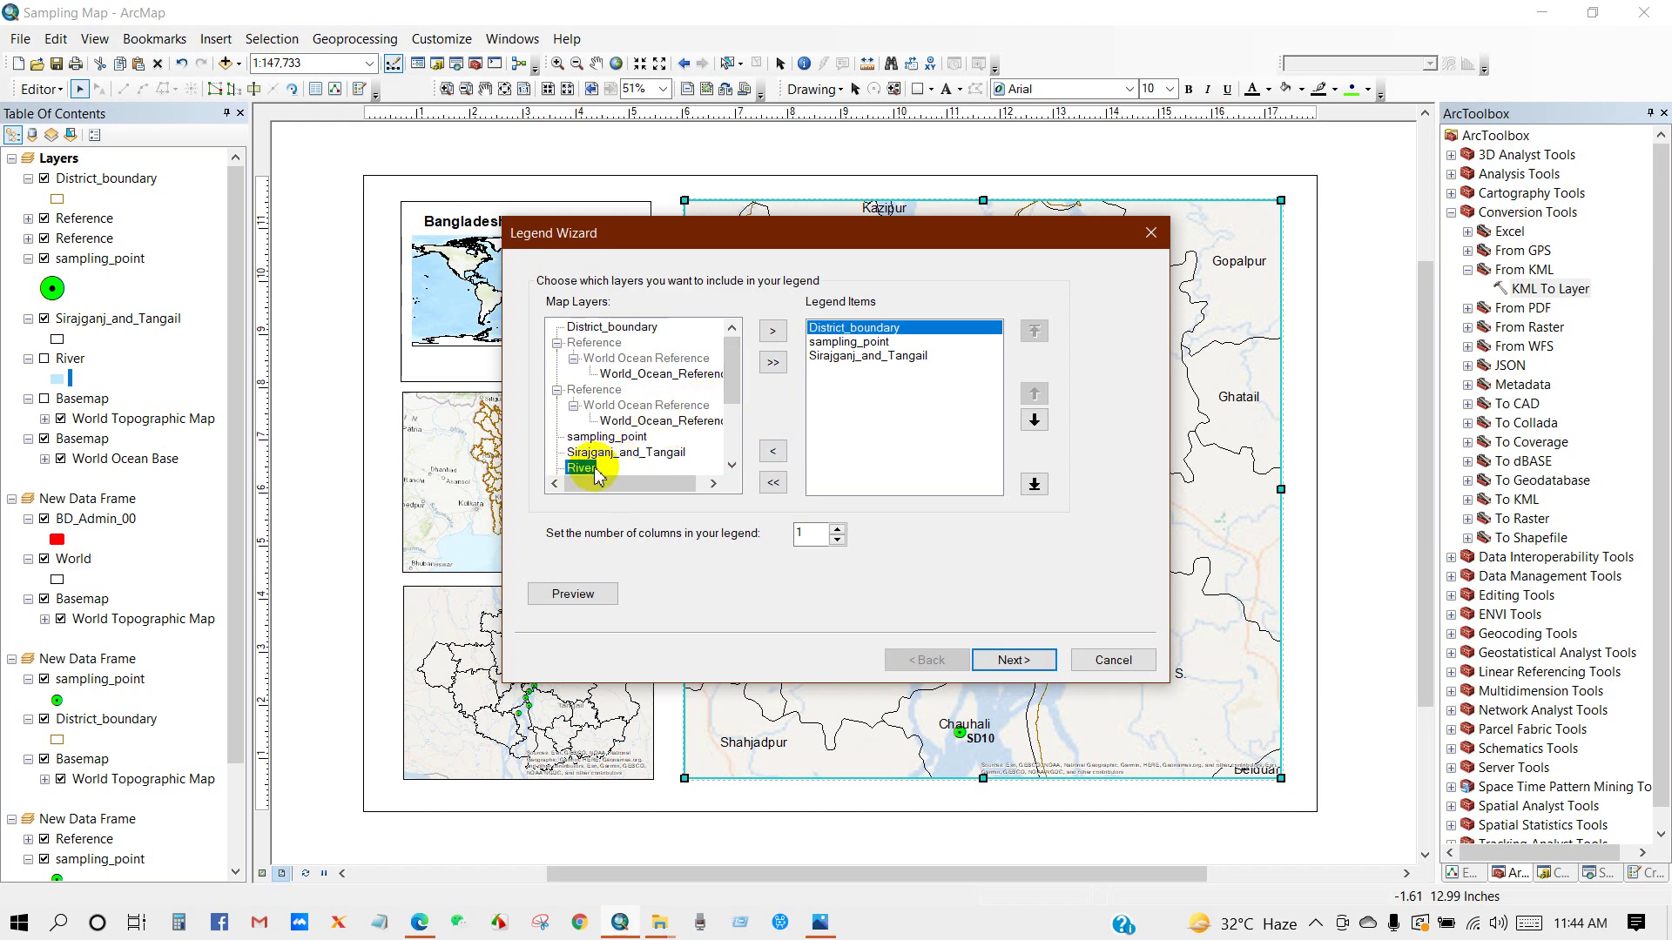
click(772, 333)
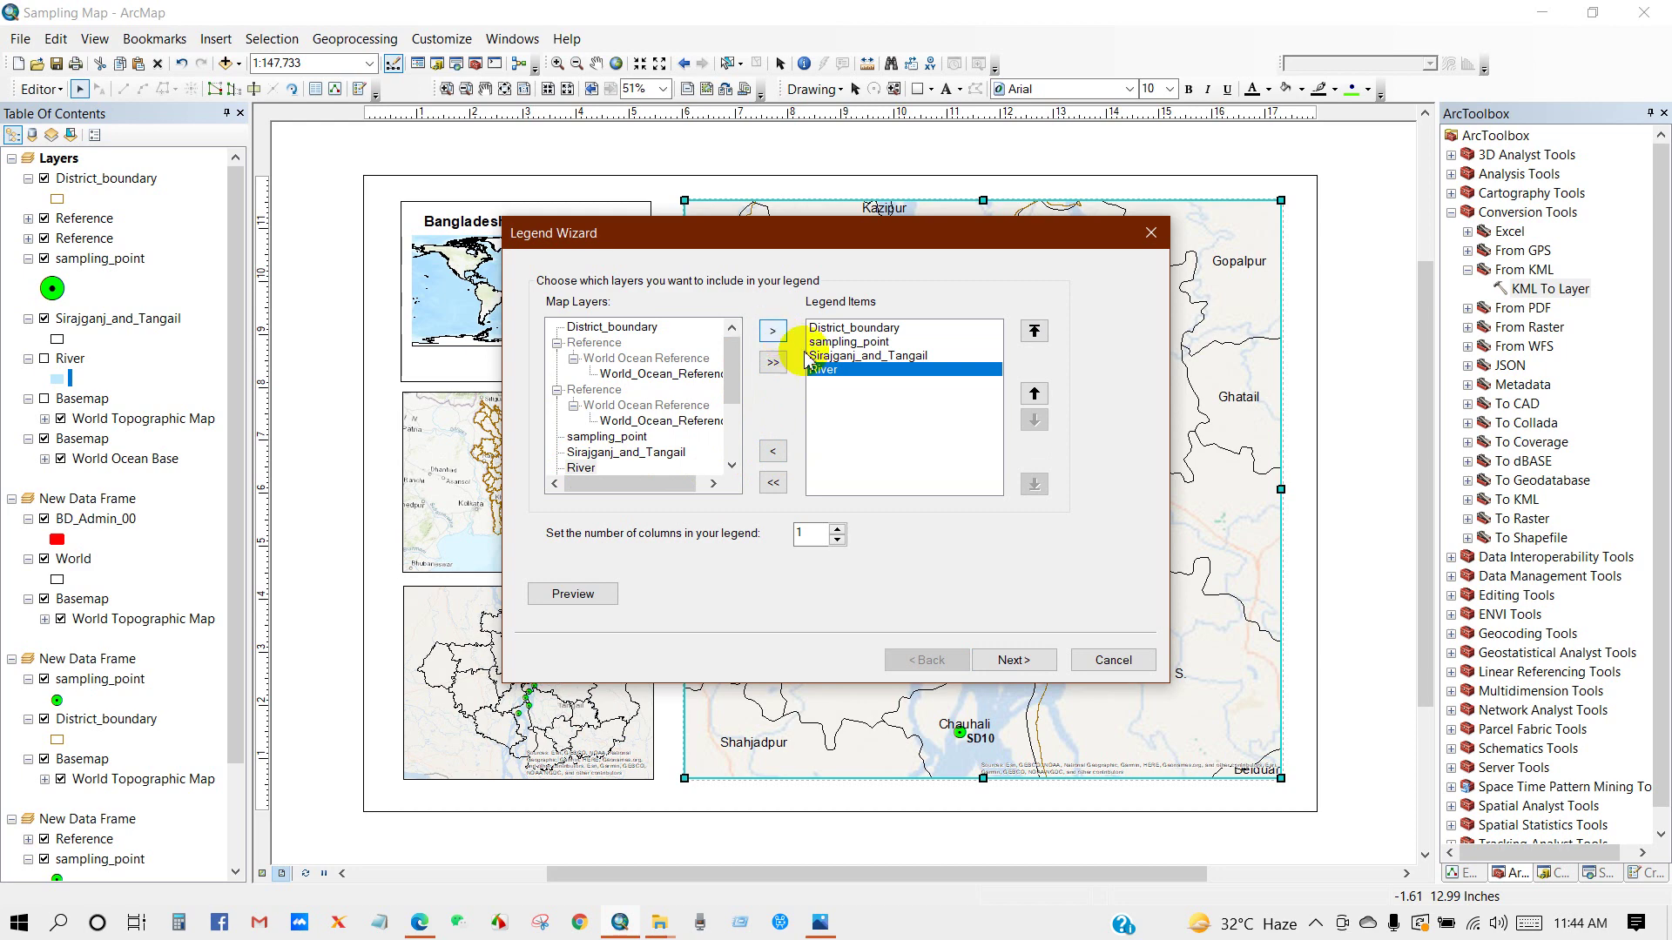
click(833, 343)
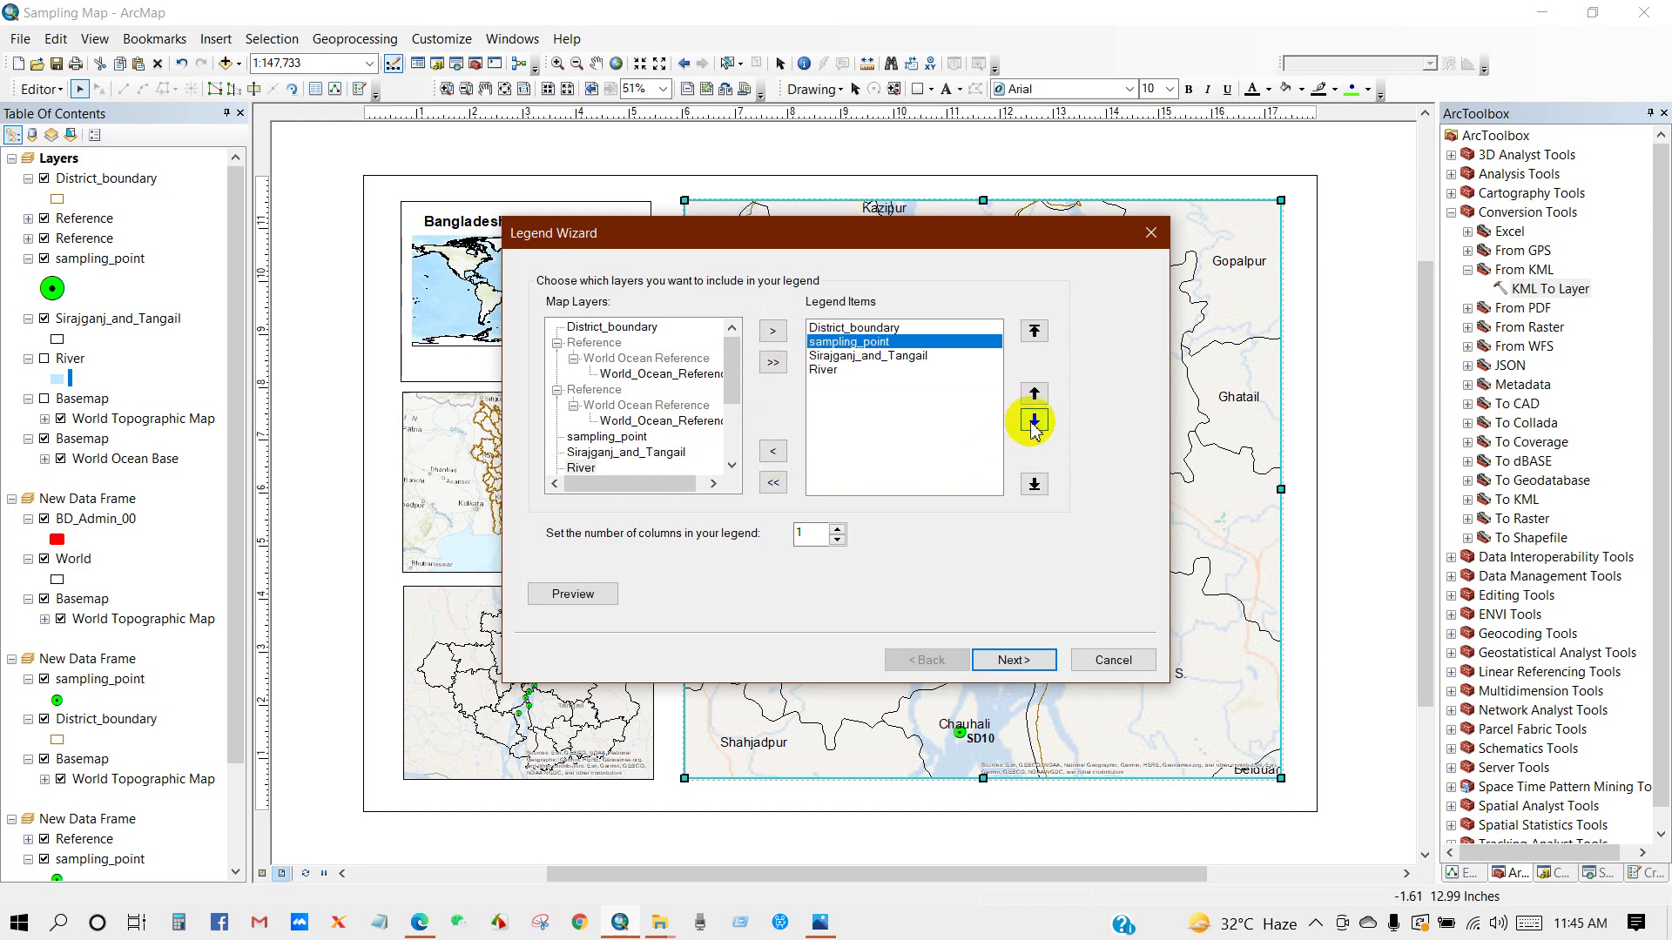
click(1034, 422)
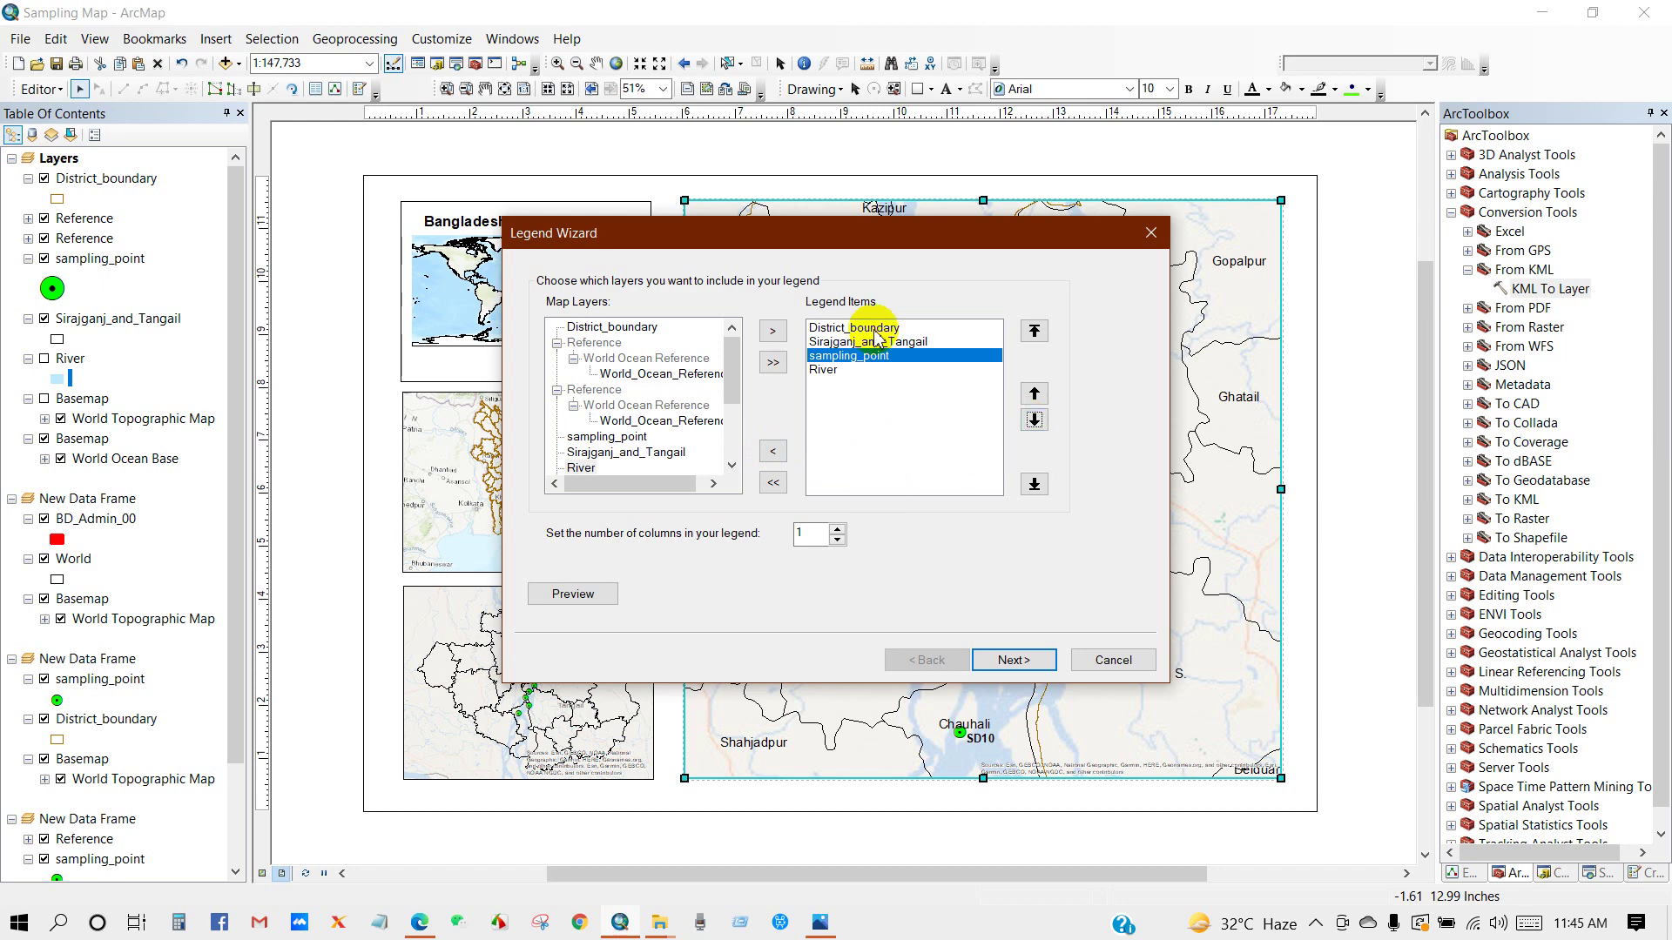
Give the legend frame a white background and finish placing it on the layout
click(1013, 662)
click(1012, 661)
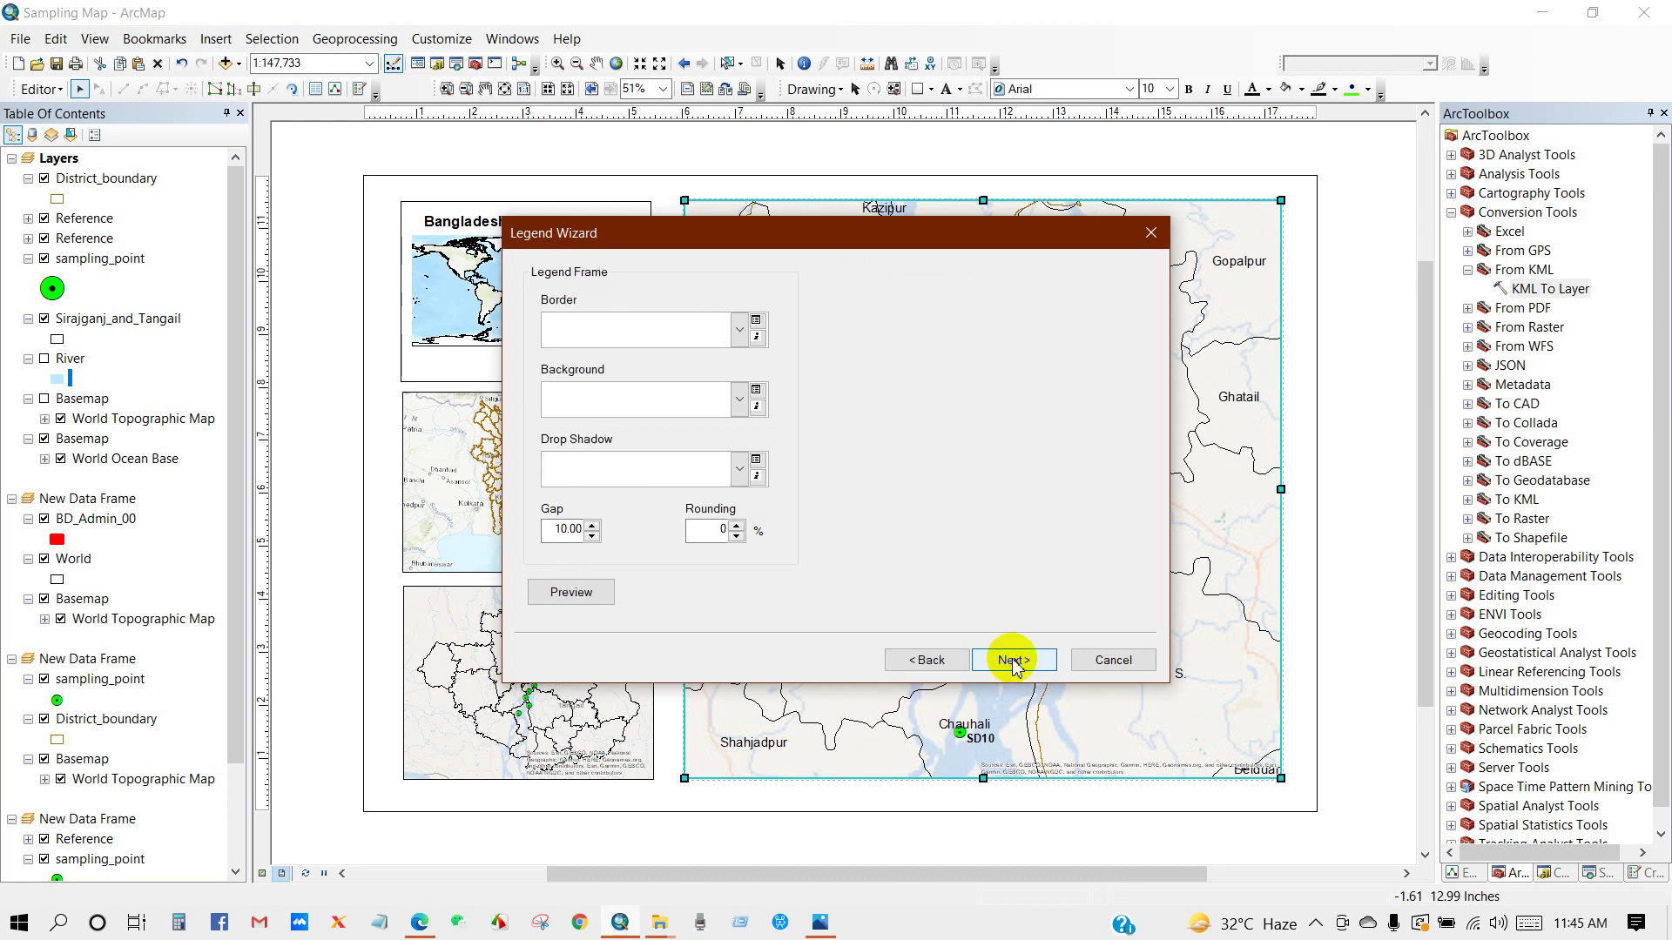
click(738, 402)
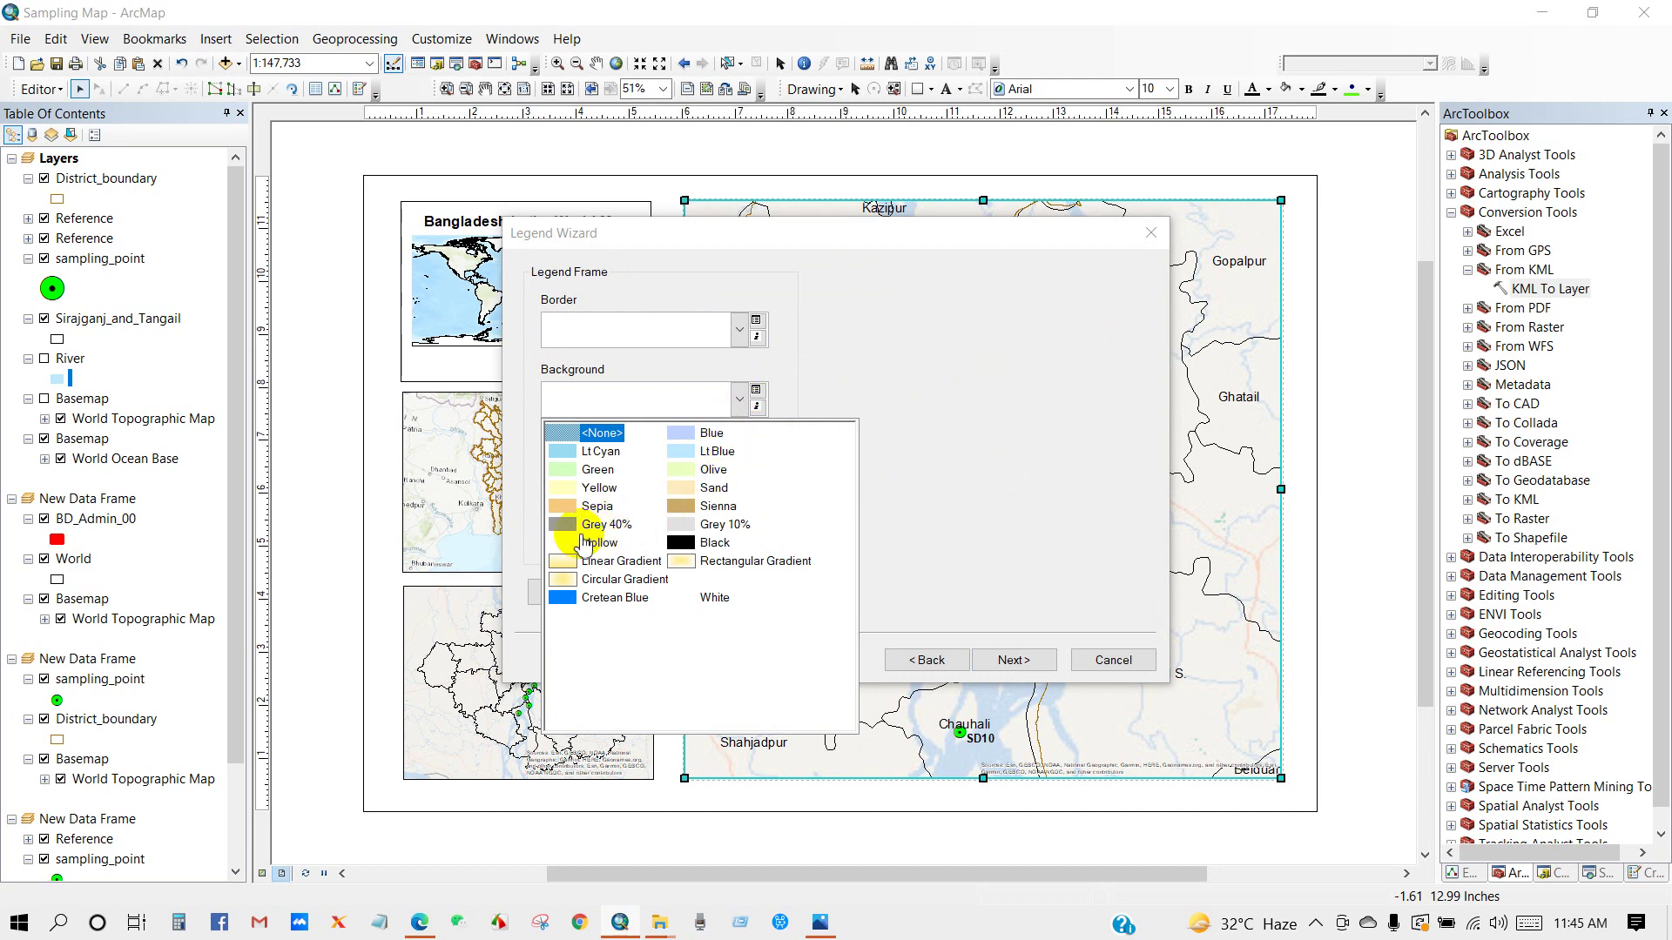
click(688, 598)
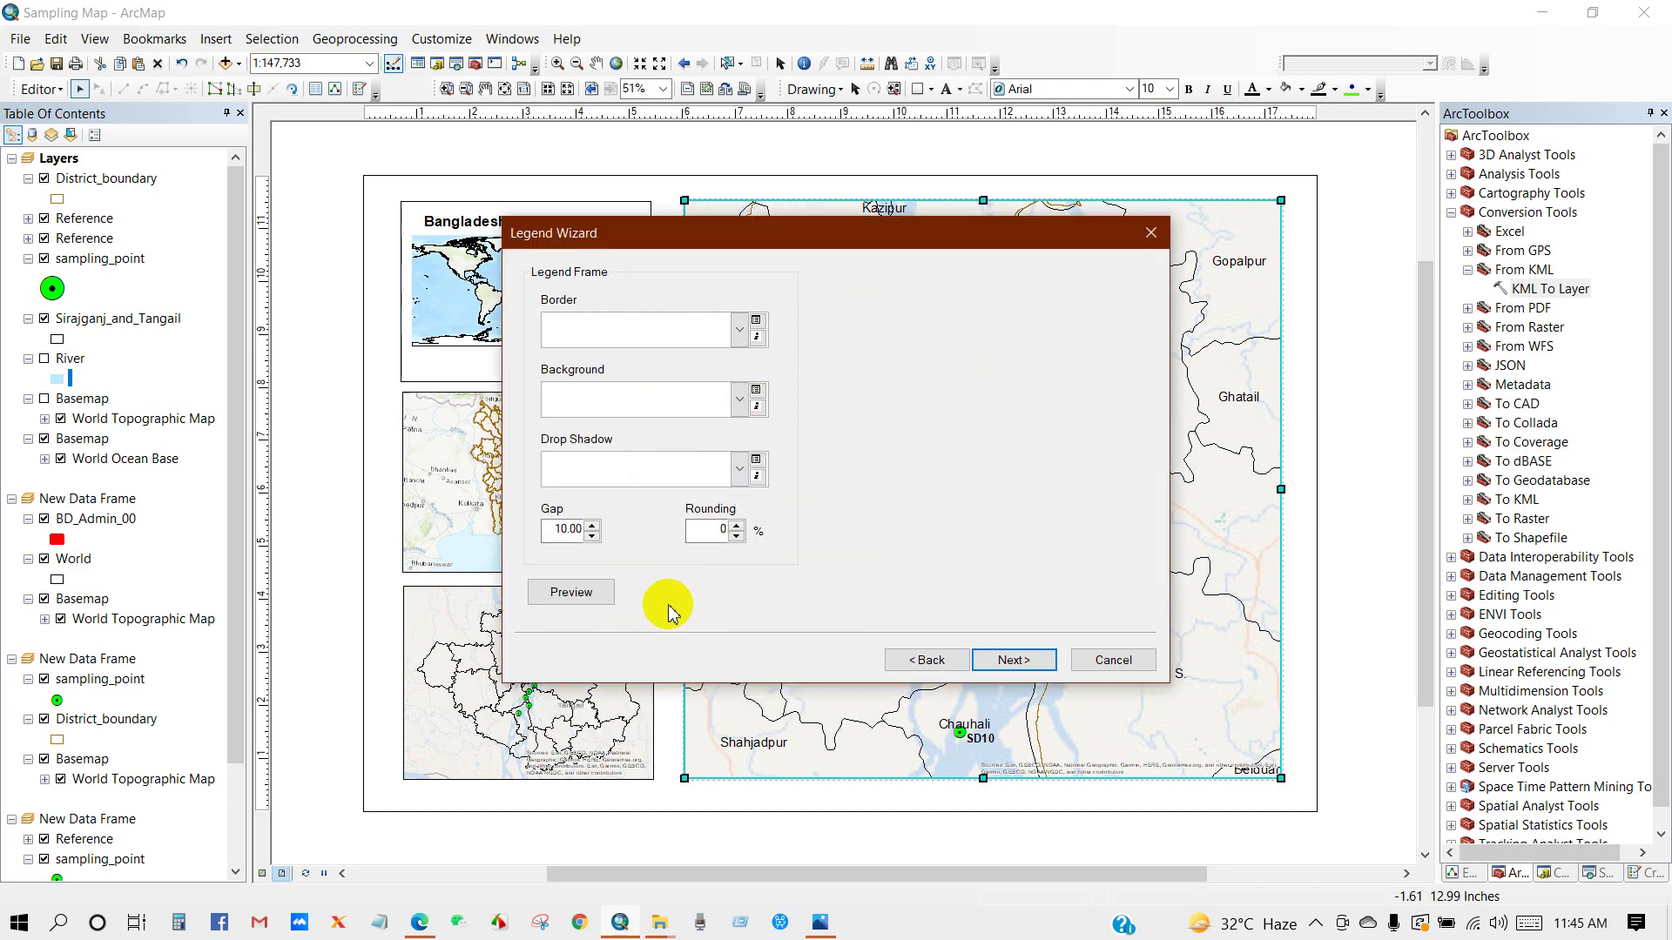
click(1011, 663)
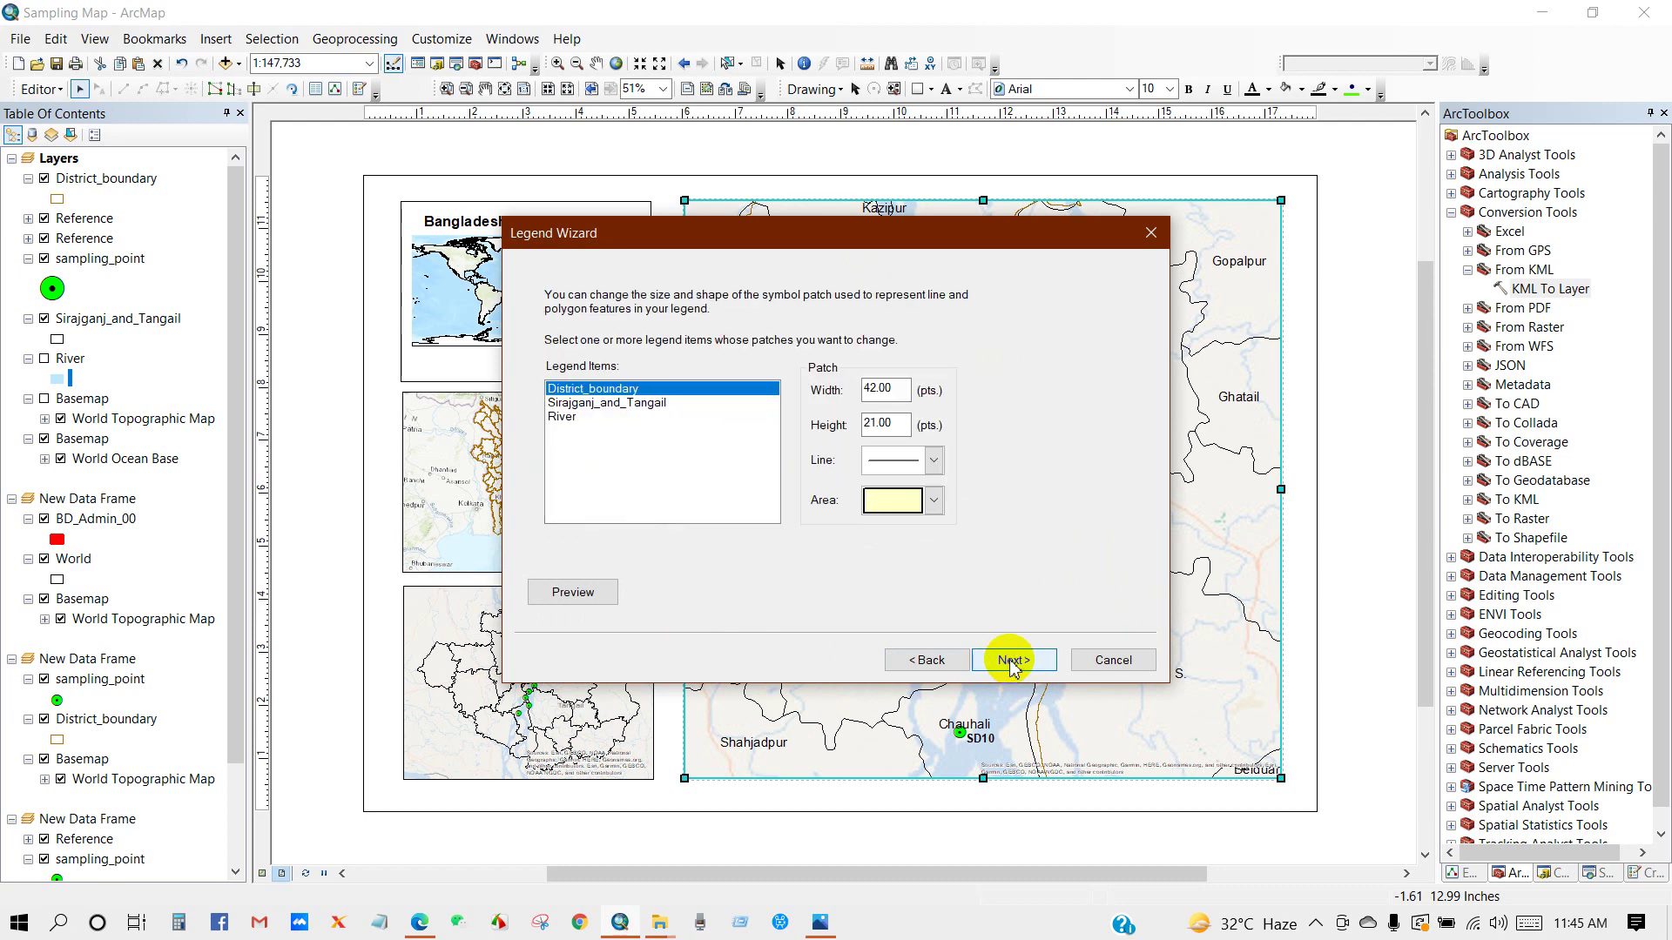
click(1012, 663)
click(1012, 665)
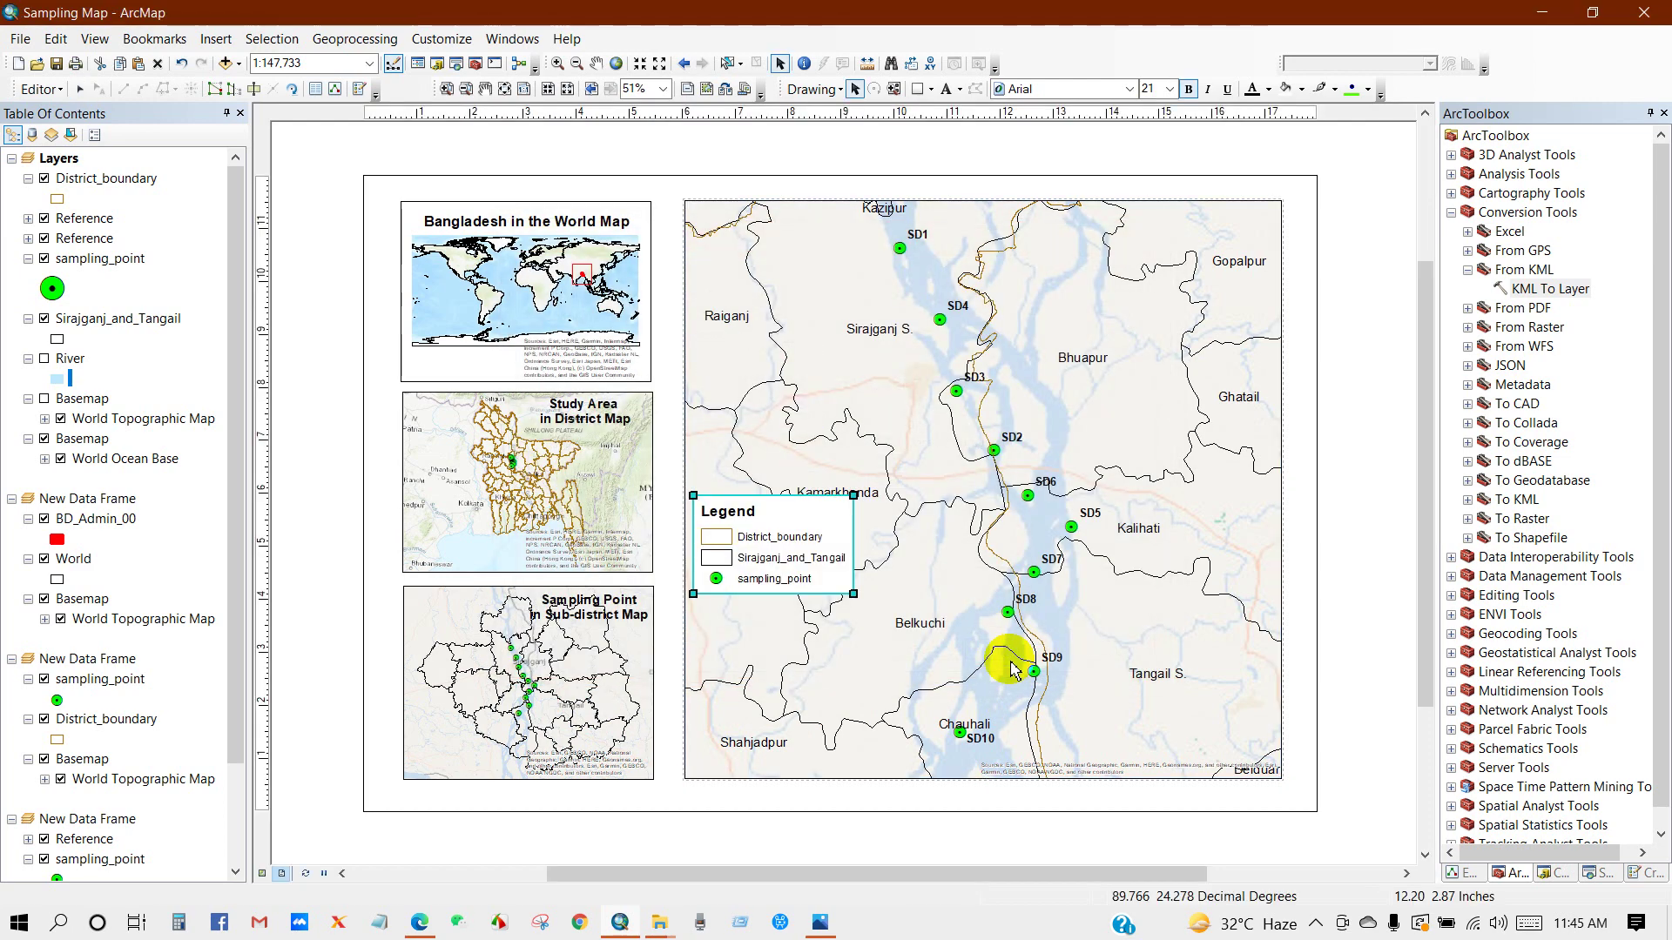
scroll(130, 610, down, 2)
click(118, 779)
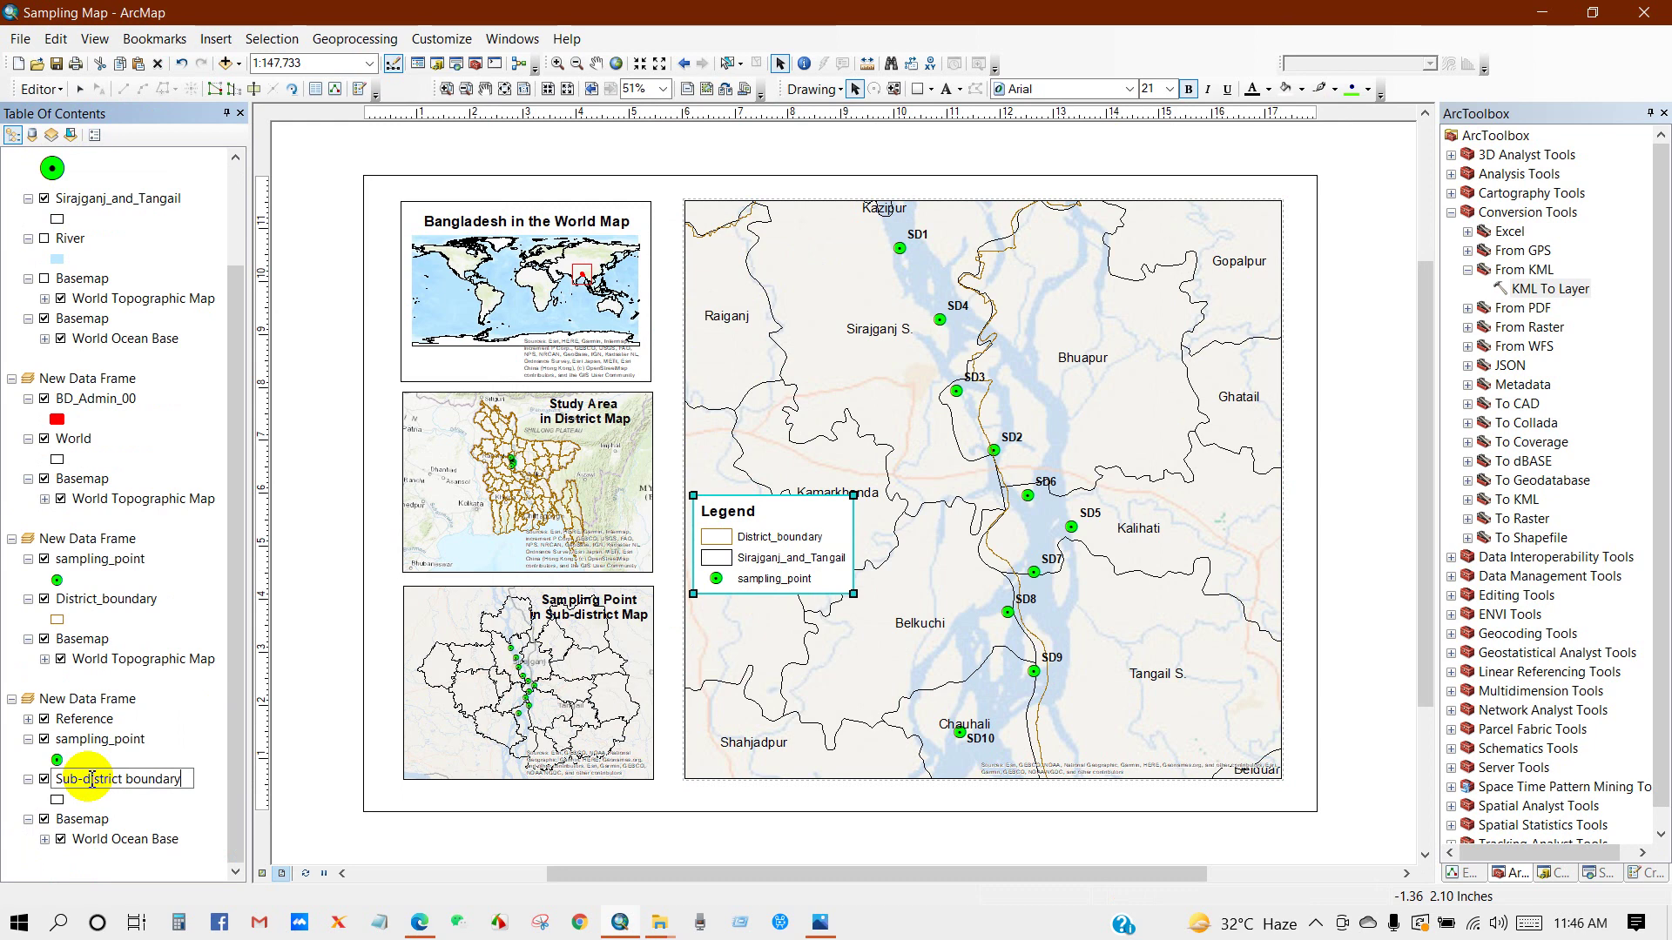
Apply the name 'Sub-district boundary', then enlarge the legend and move it to the lower left
click(313, 832)
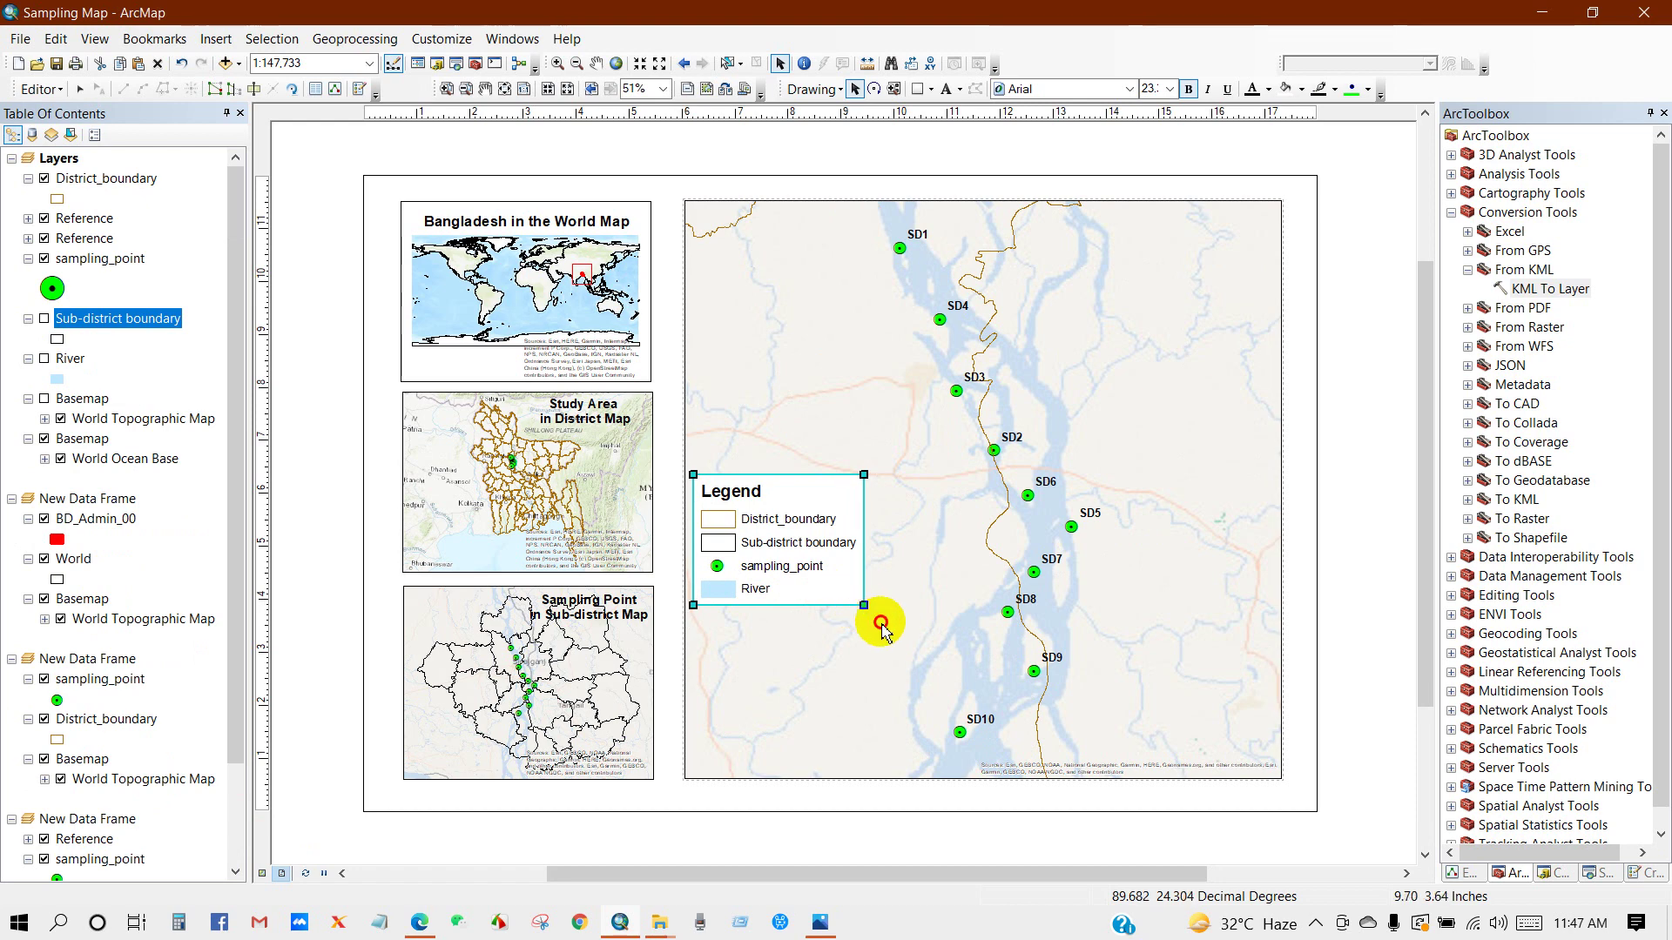
drag(892, 635, 901, 640)
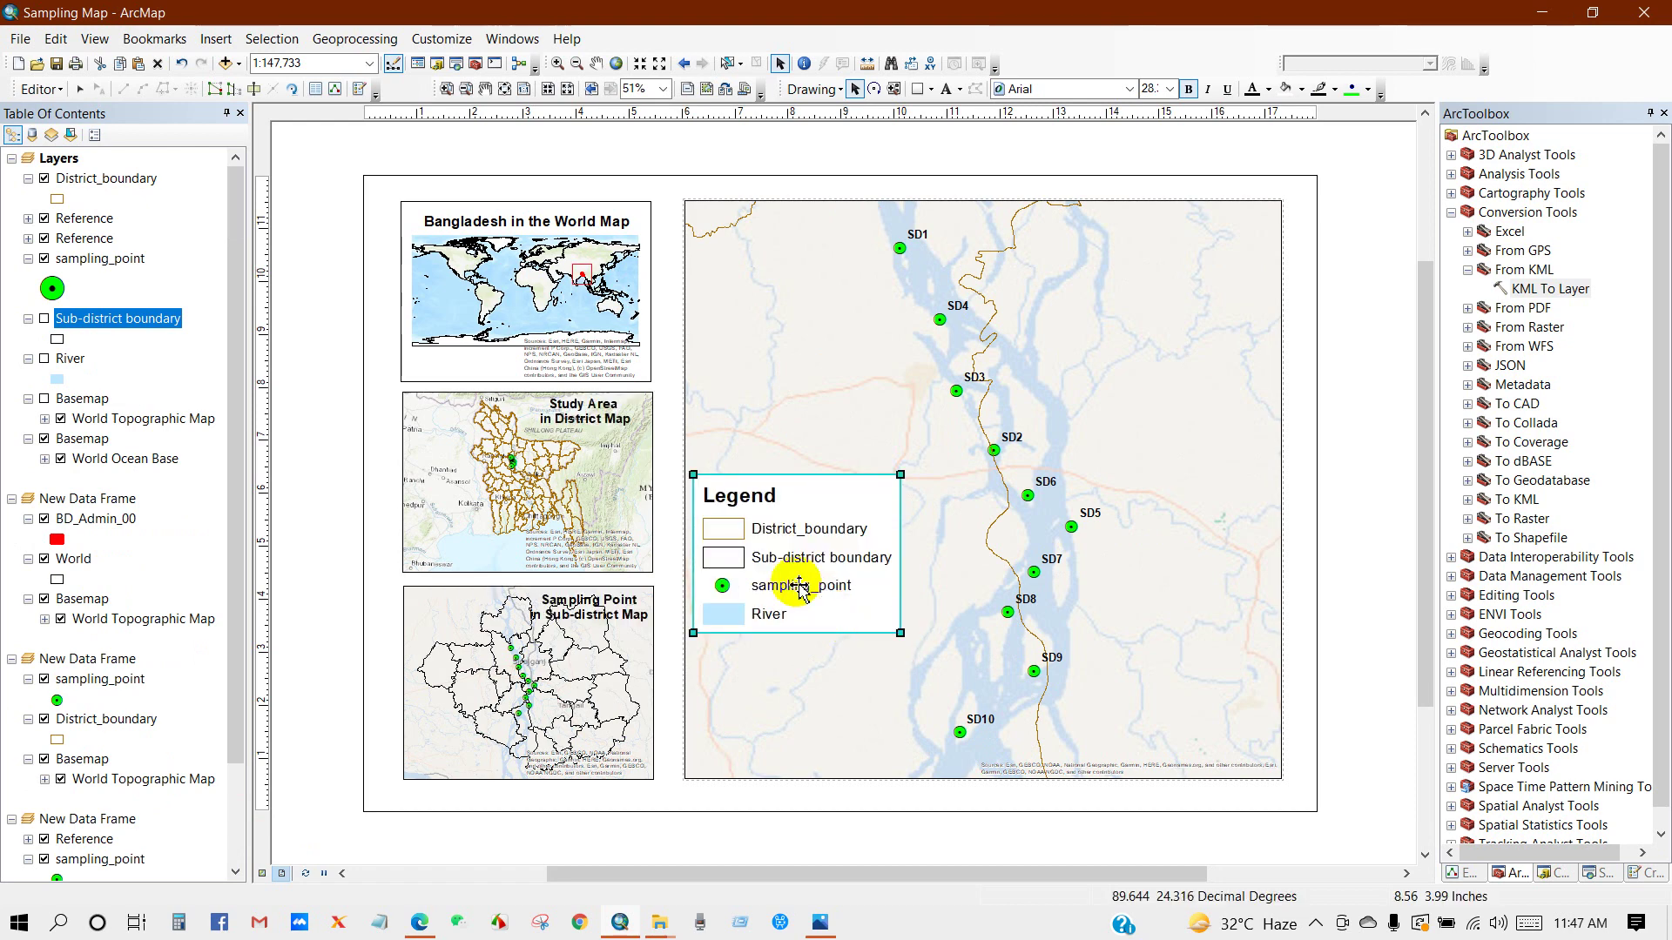
drag(794, 633, 785, 725)
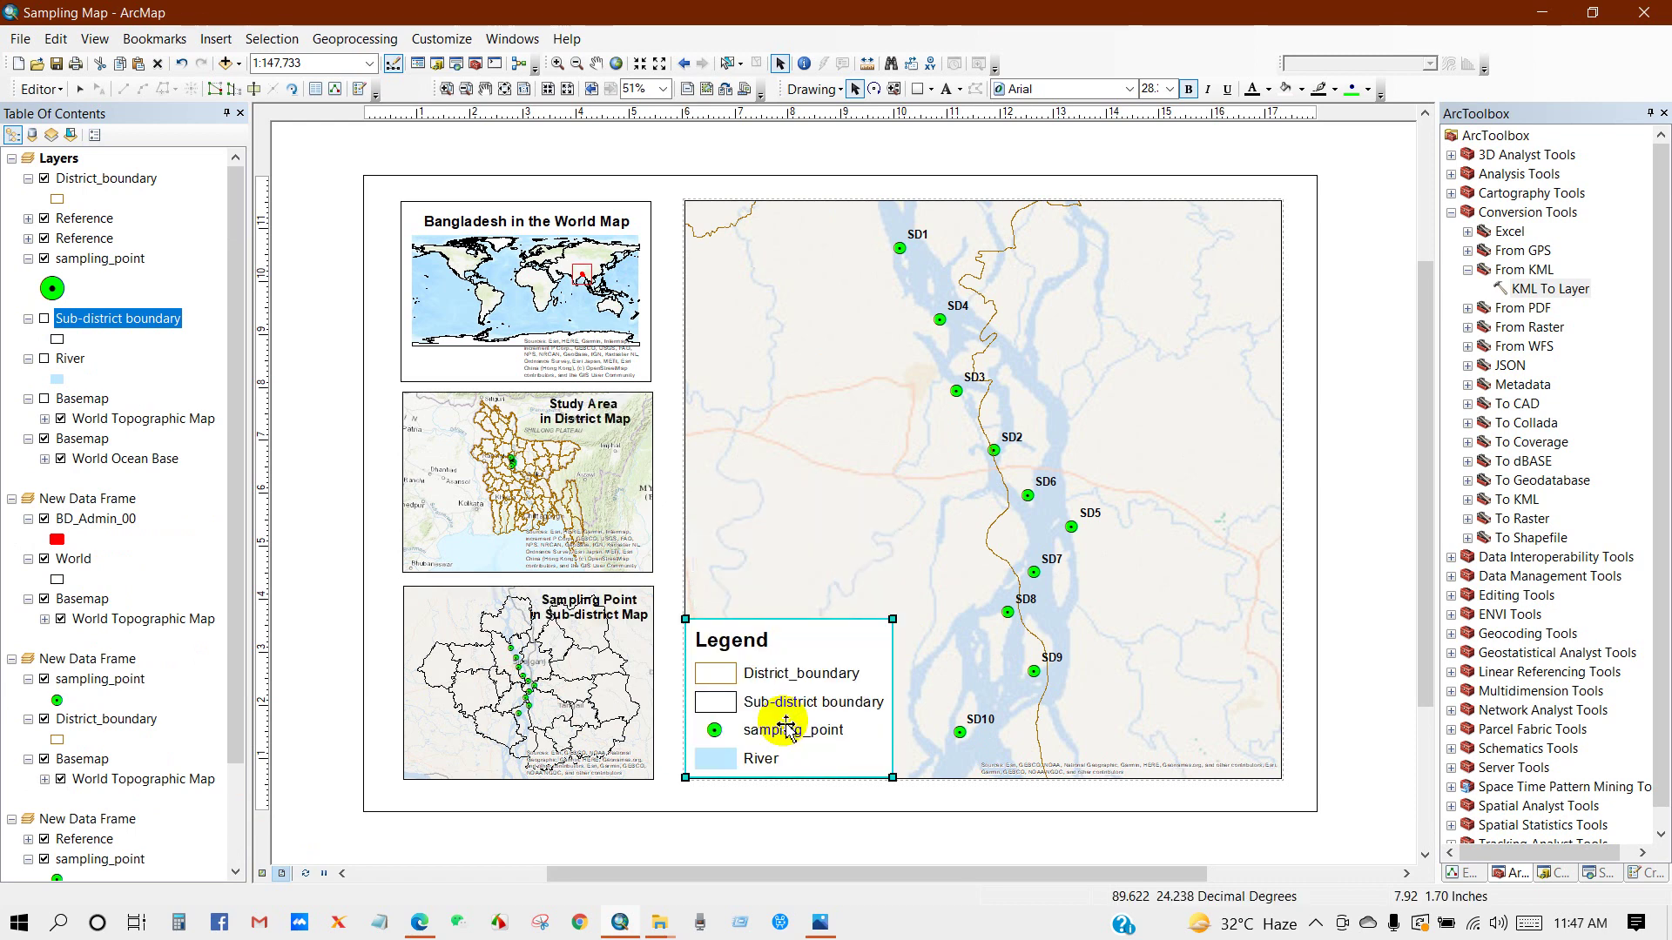
click(339, 635)
Turn on the Sub-district boundary layer and select the main map frame
click(43, 319)
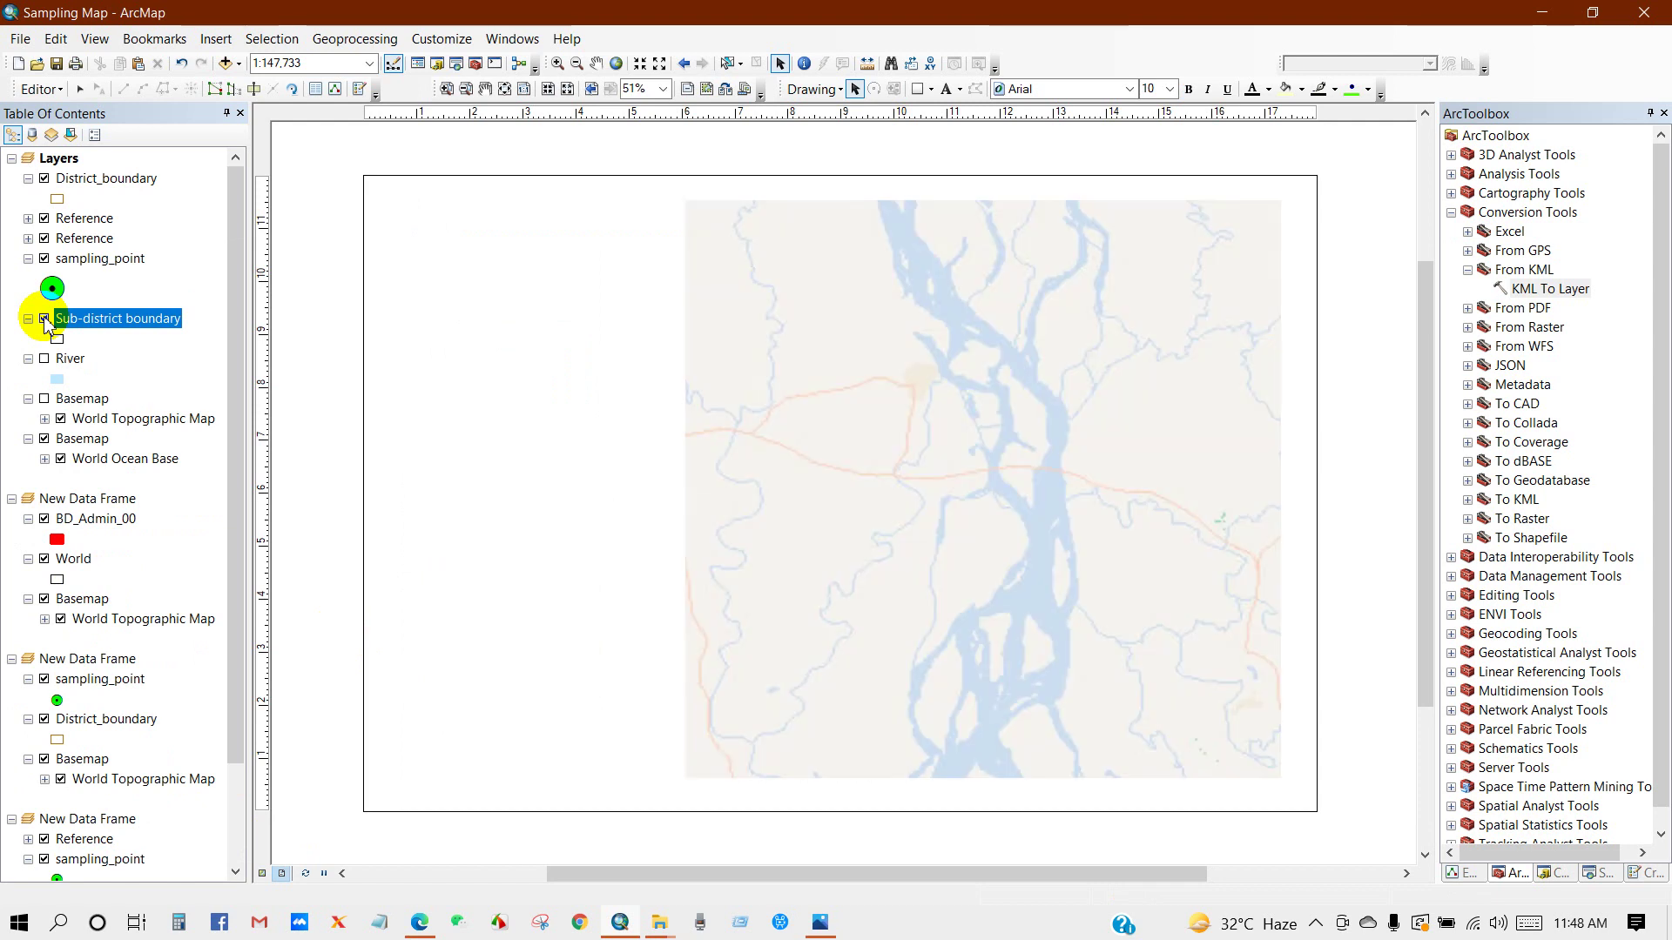
click(309, 537)
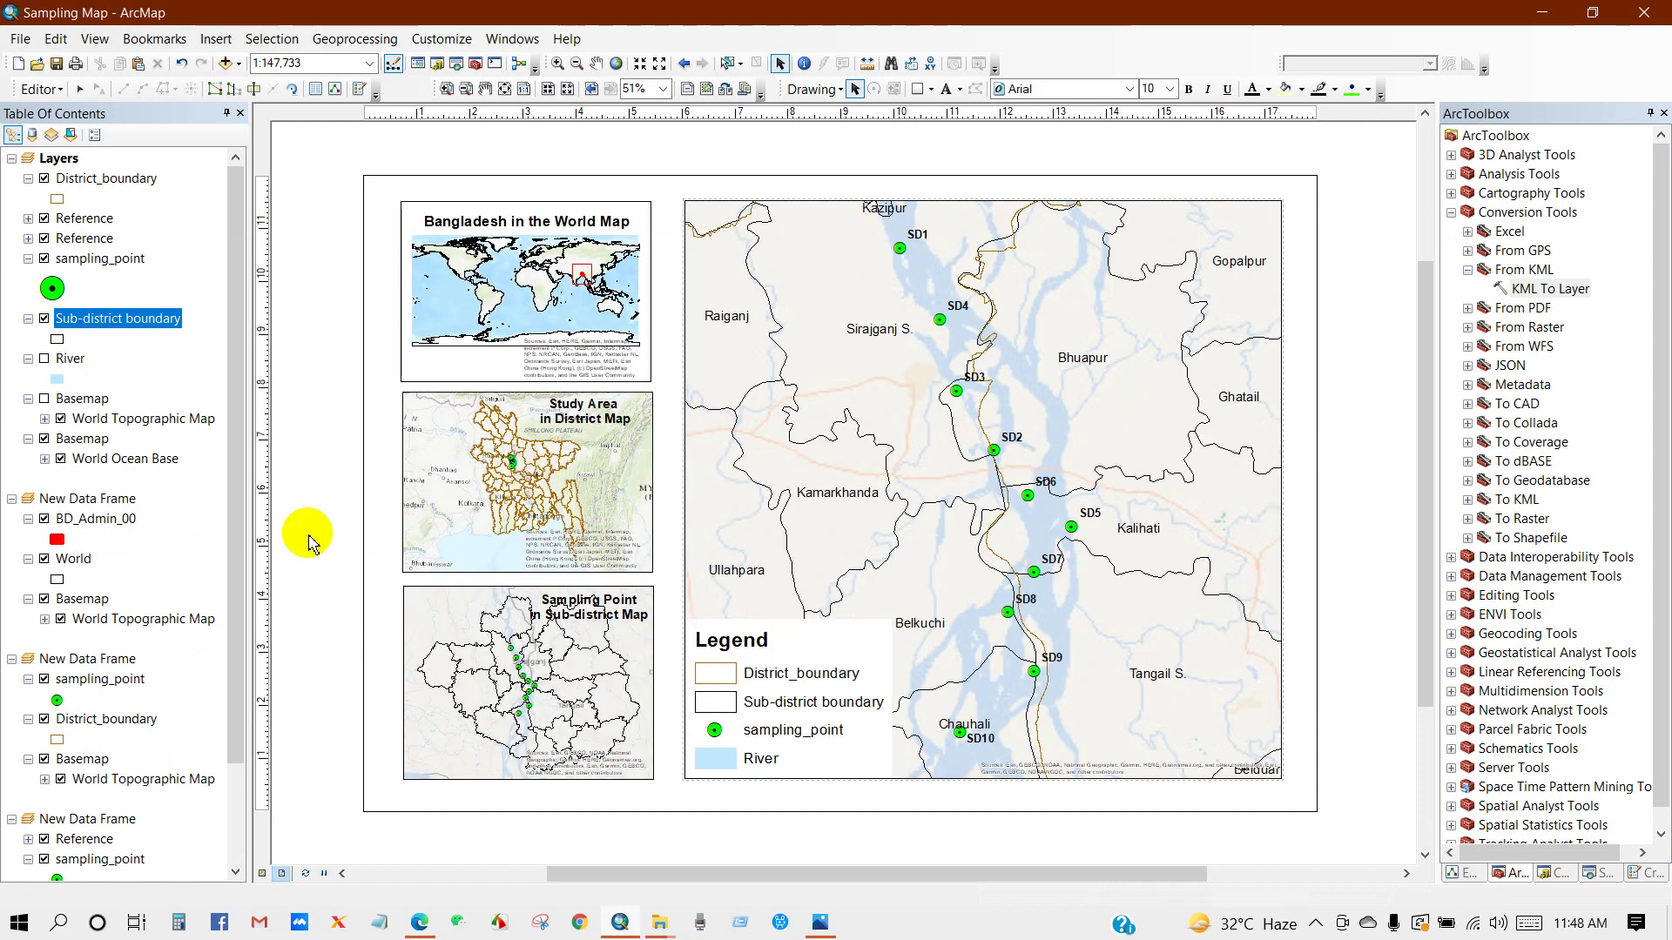
click(1121, 631)
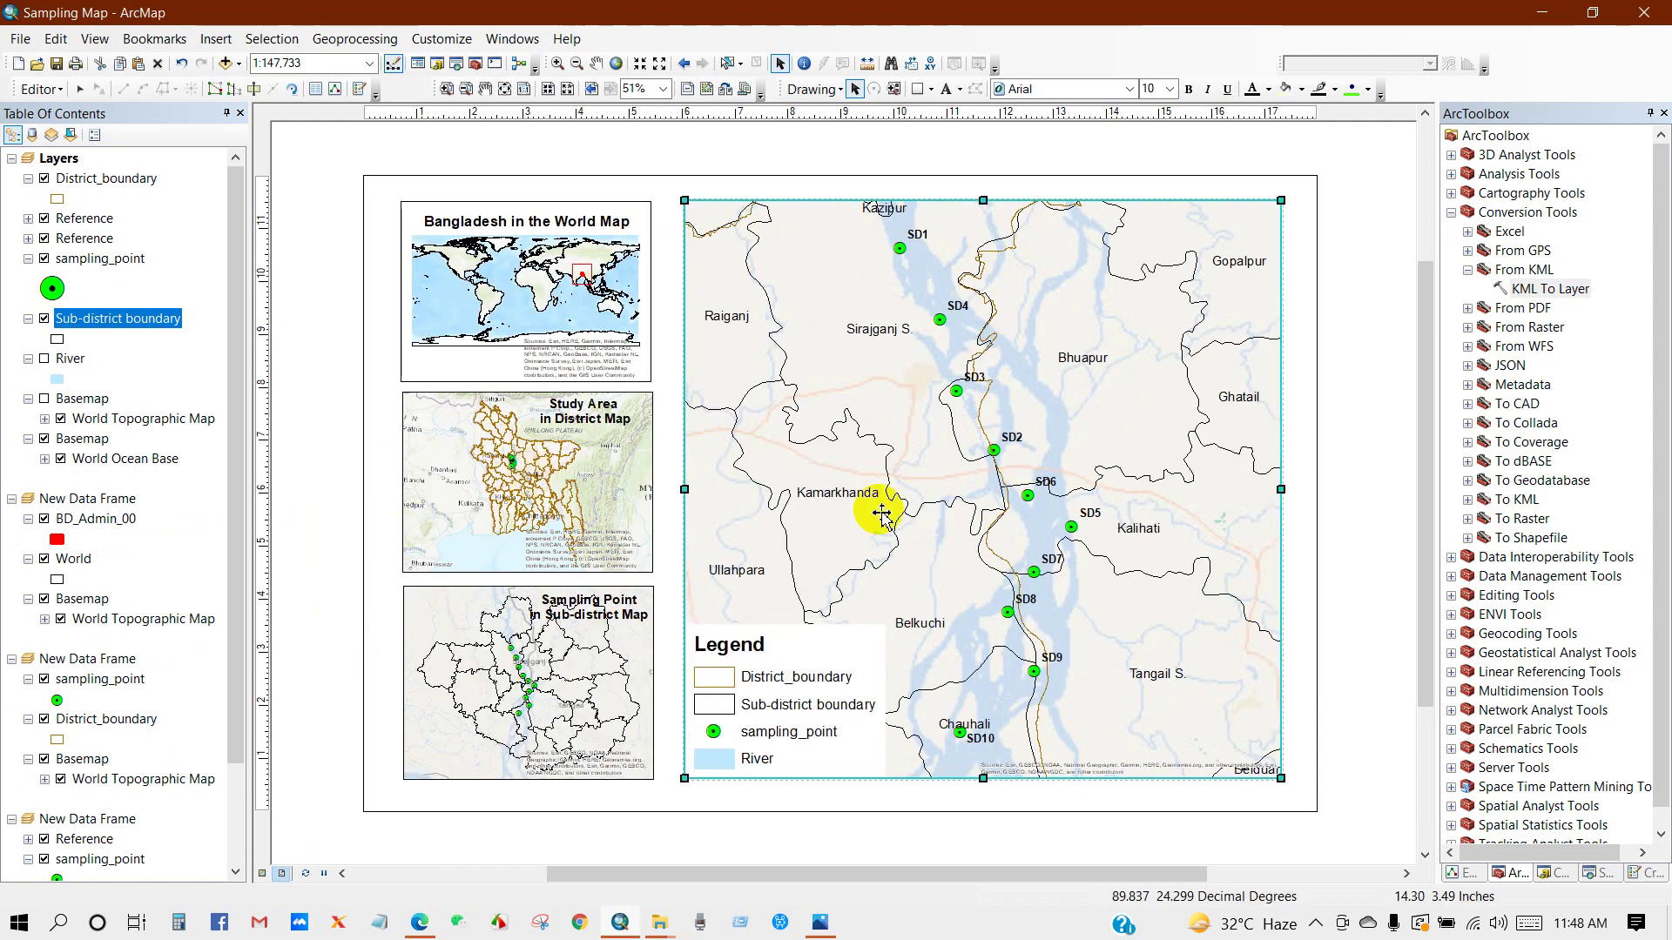
click(217, 39)
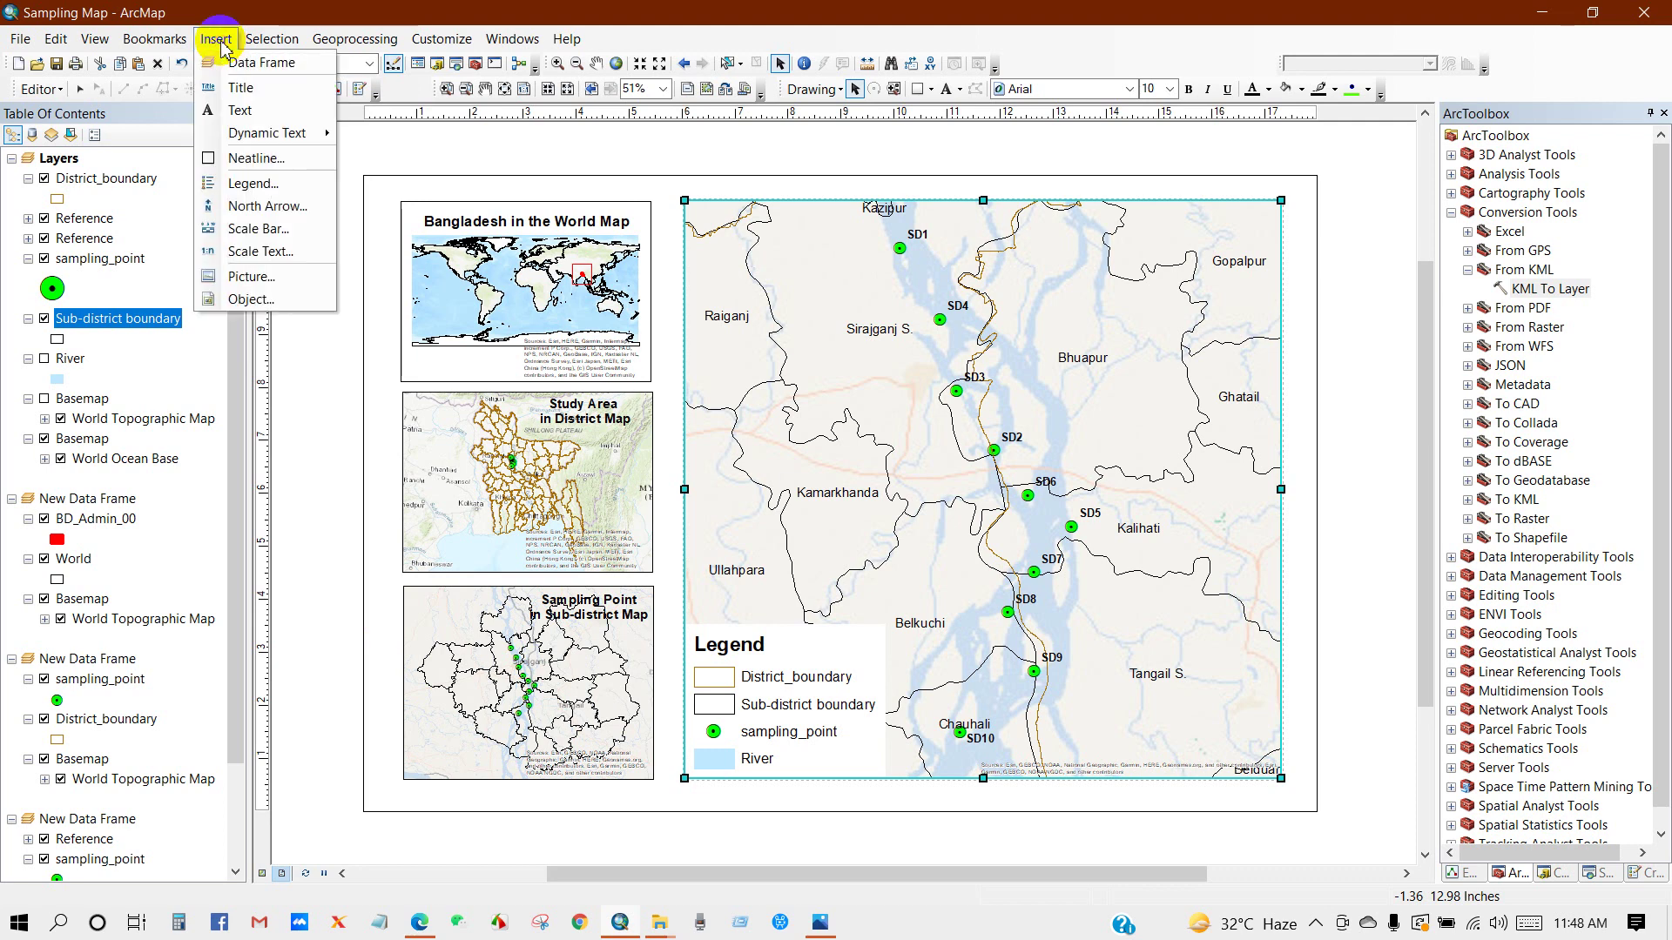
Insert an ESRI North 3 north arrow, enlarge it, and place it right of Tangail S
click(263, 212)
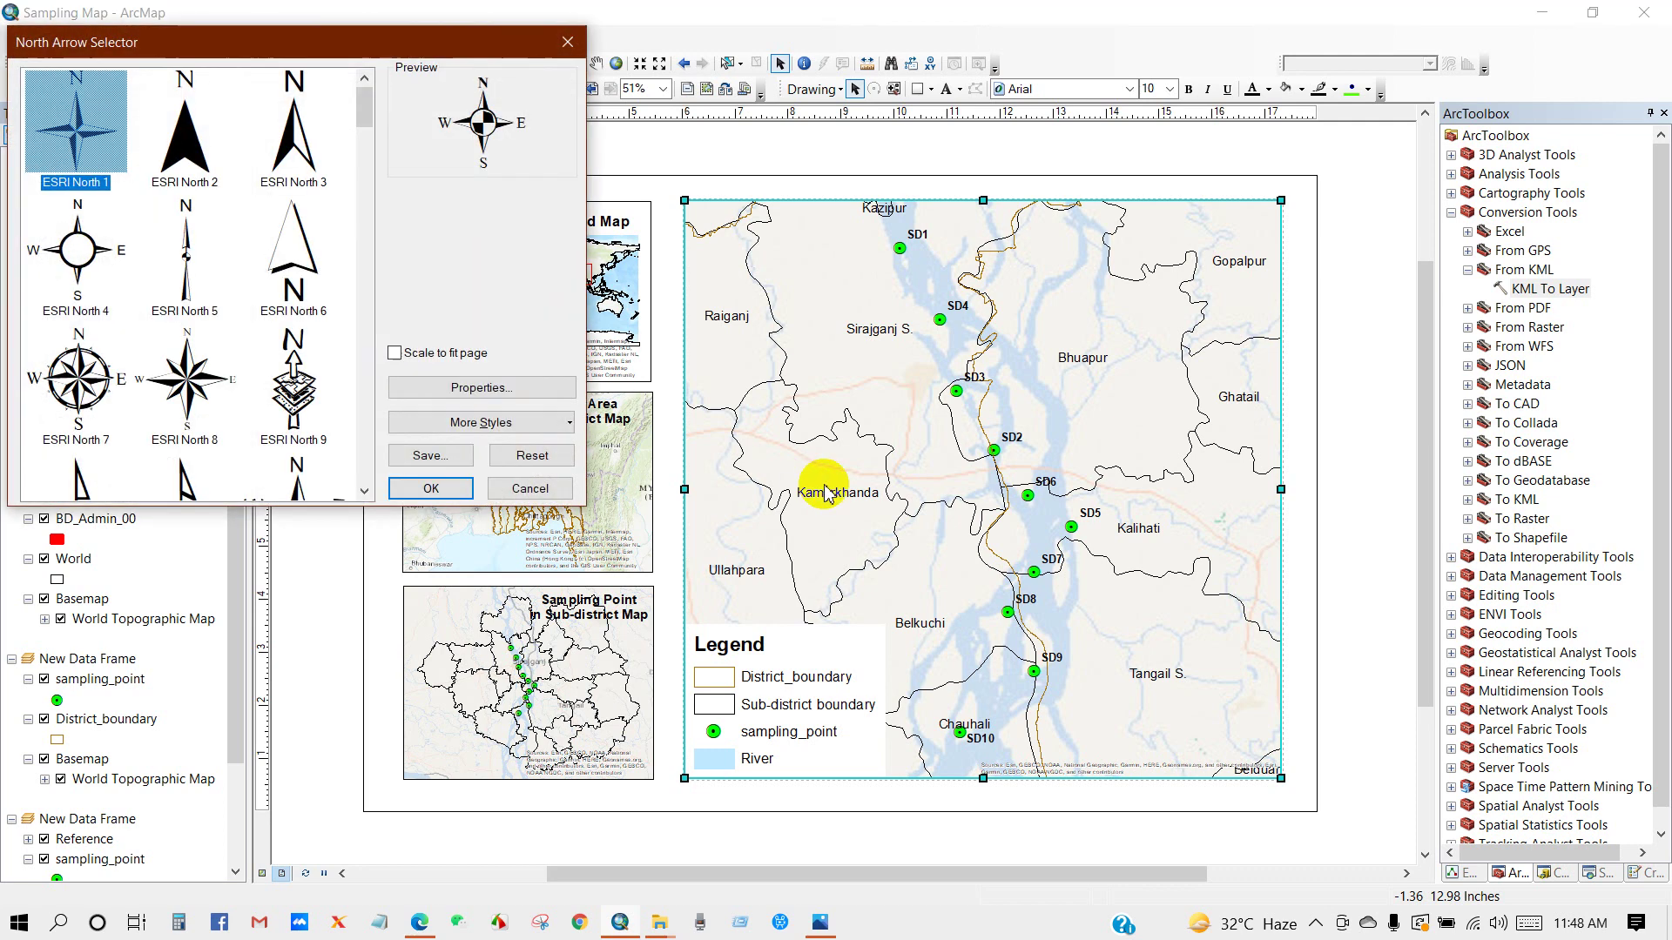
click(296, 144)
click(432, 486)
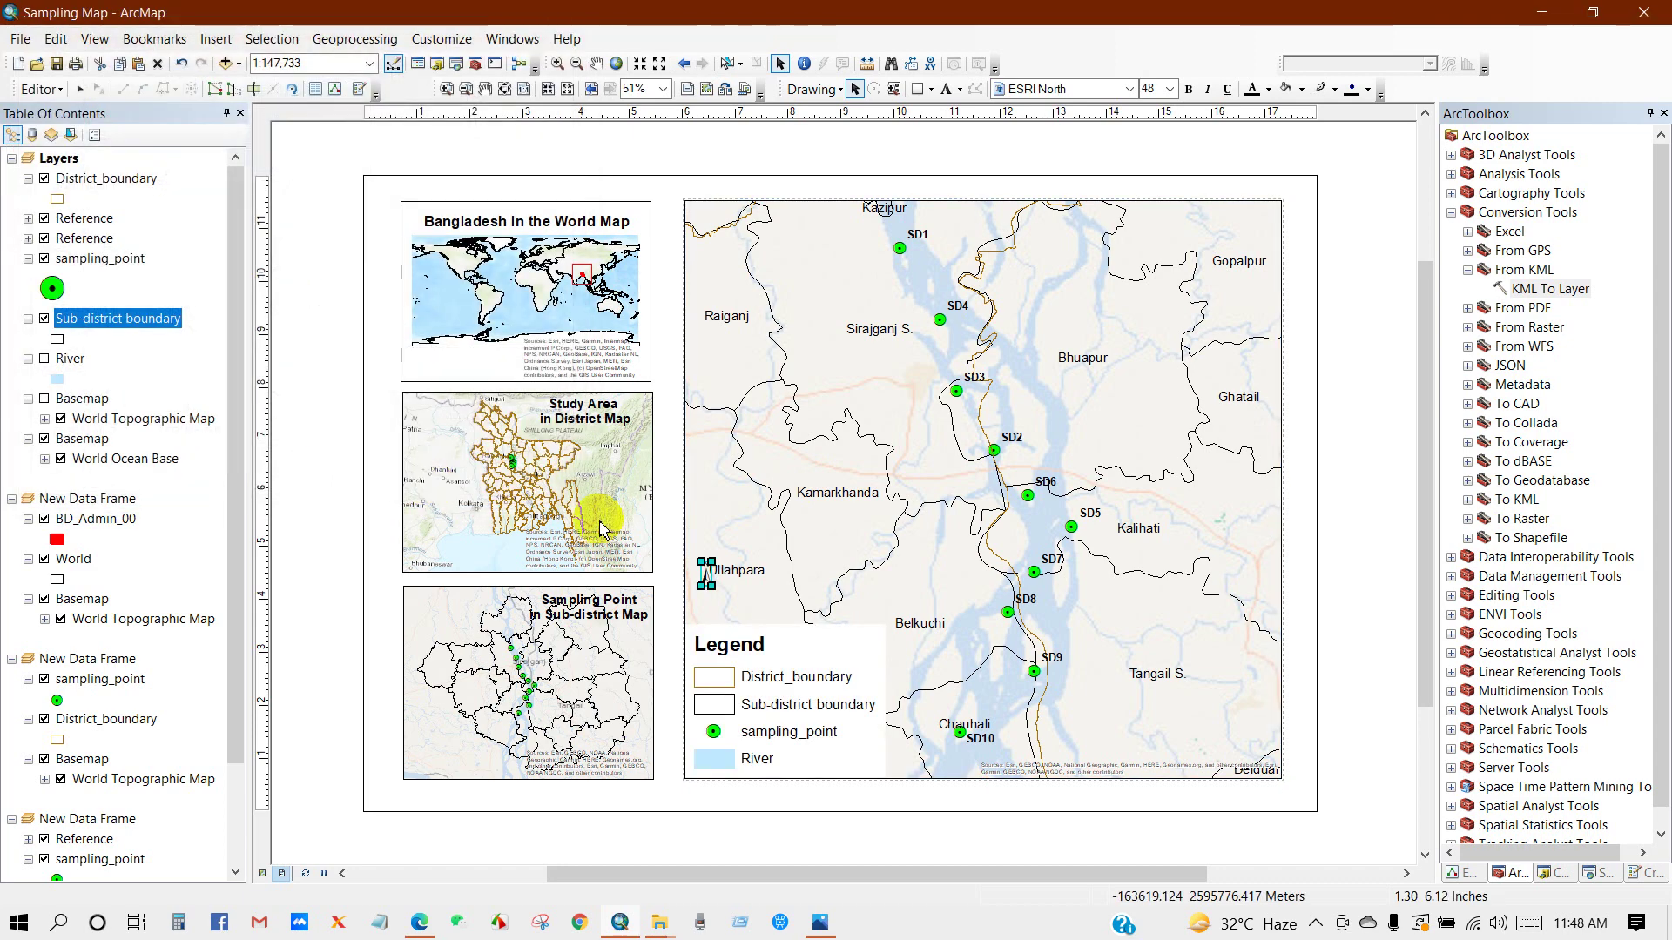
drag(716, 561, 732, 516)
drag(1125, 655, 1220, 682)
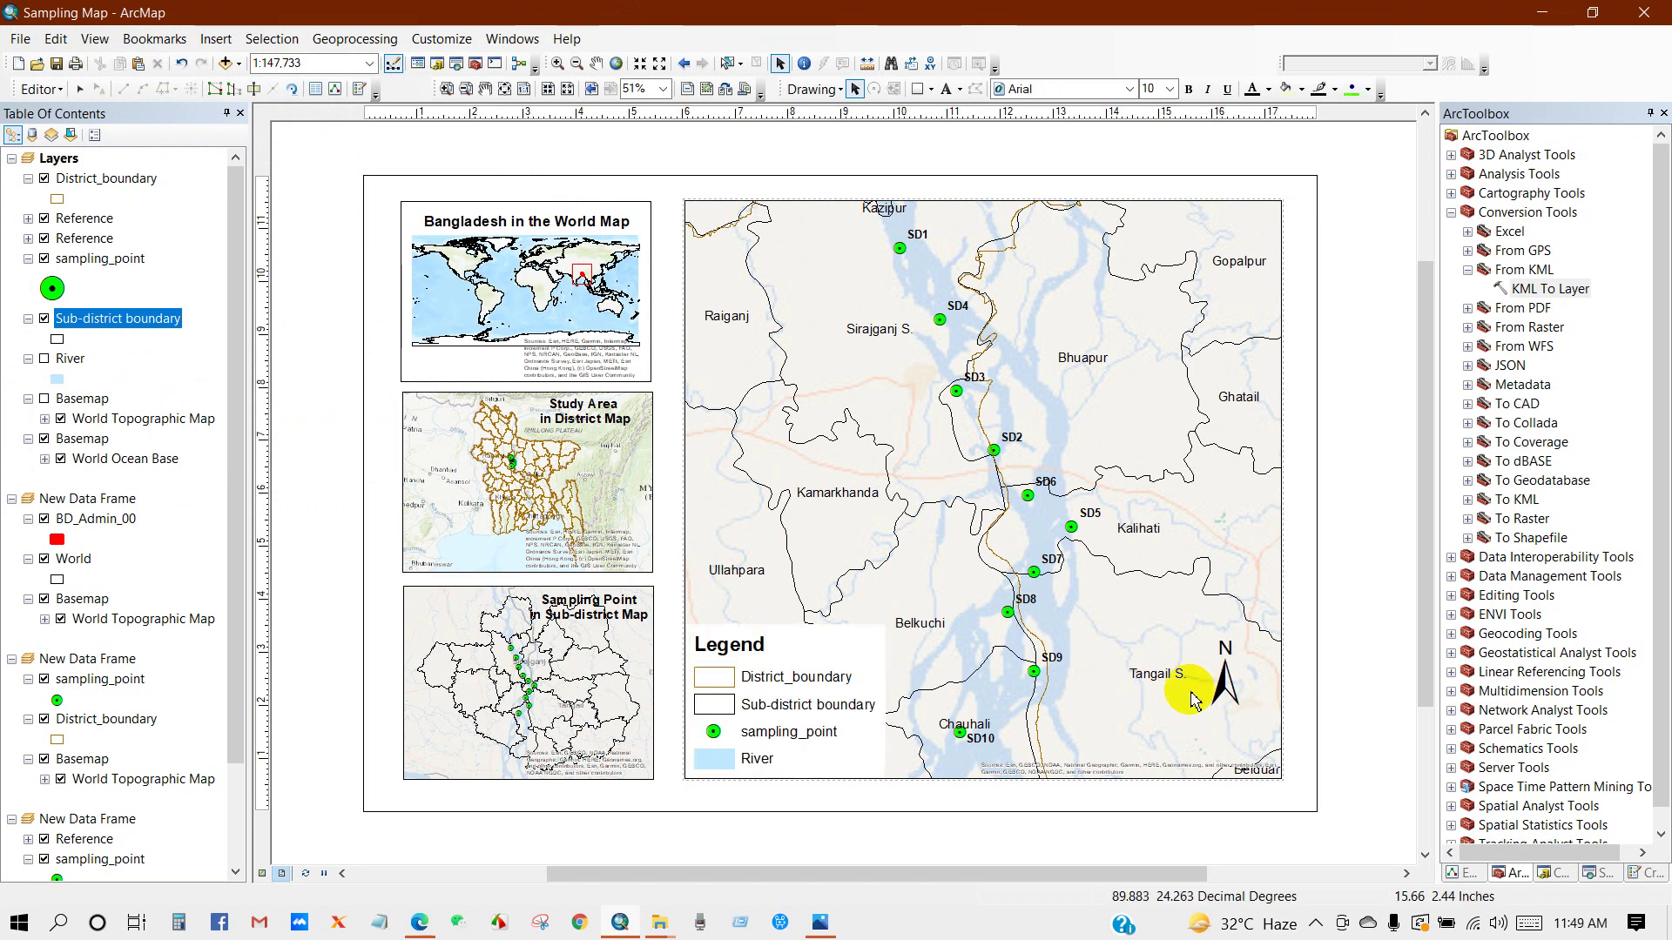
click(1114, 689)
Pick the Scale Line 1 Metric scale bar in kilometres with the unit label below center
click(210, 40)
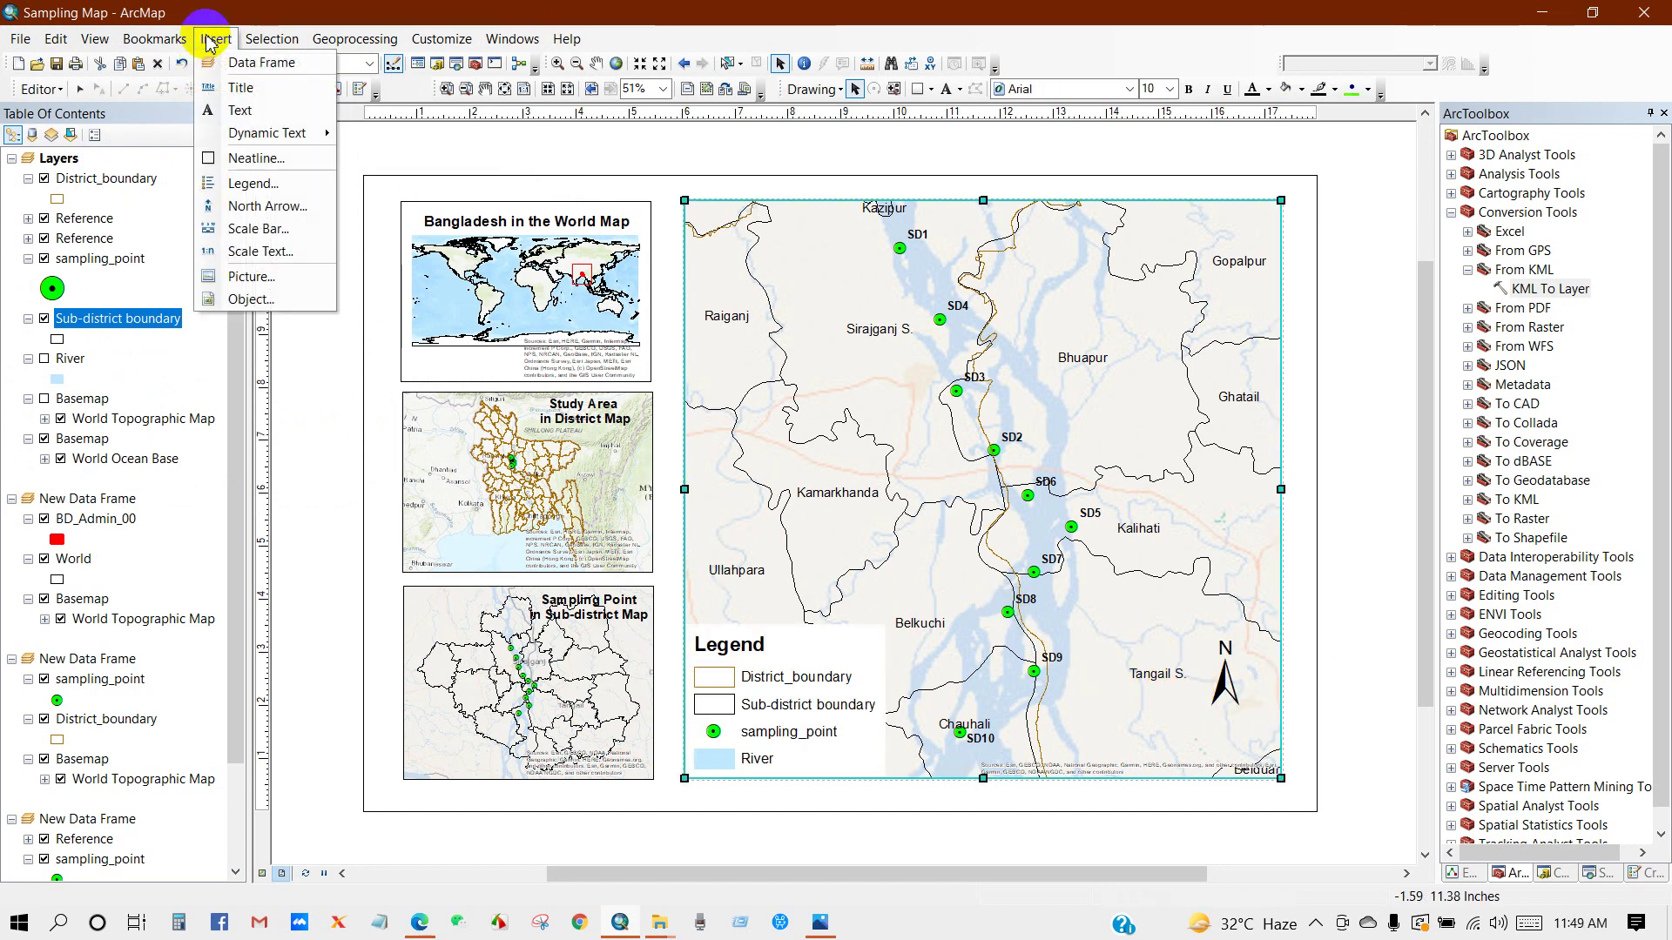
click(246, 228)
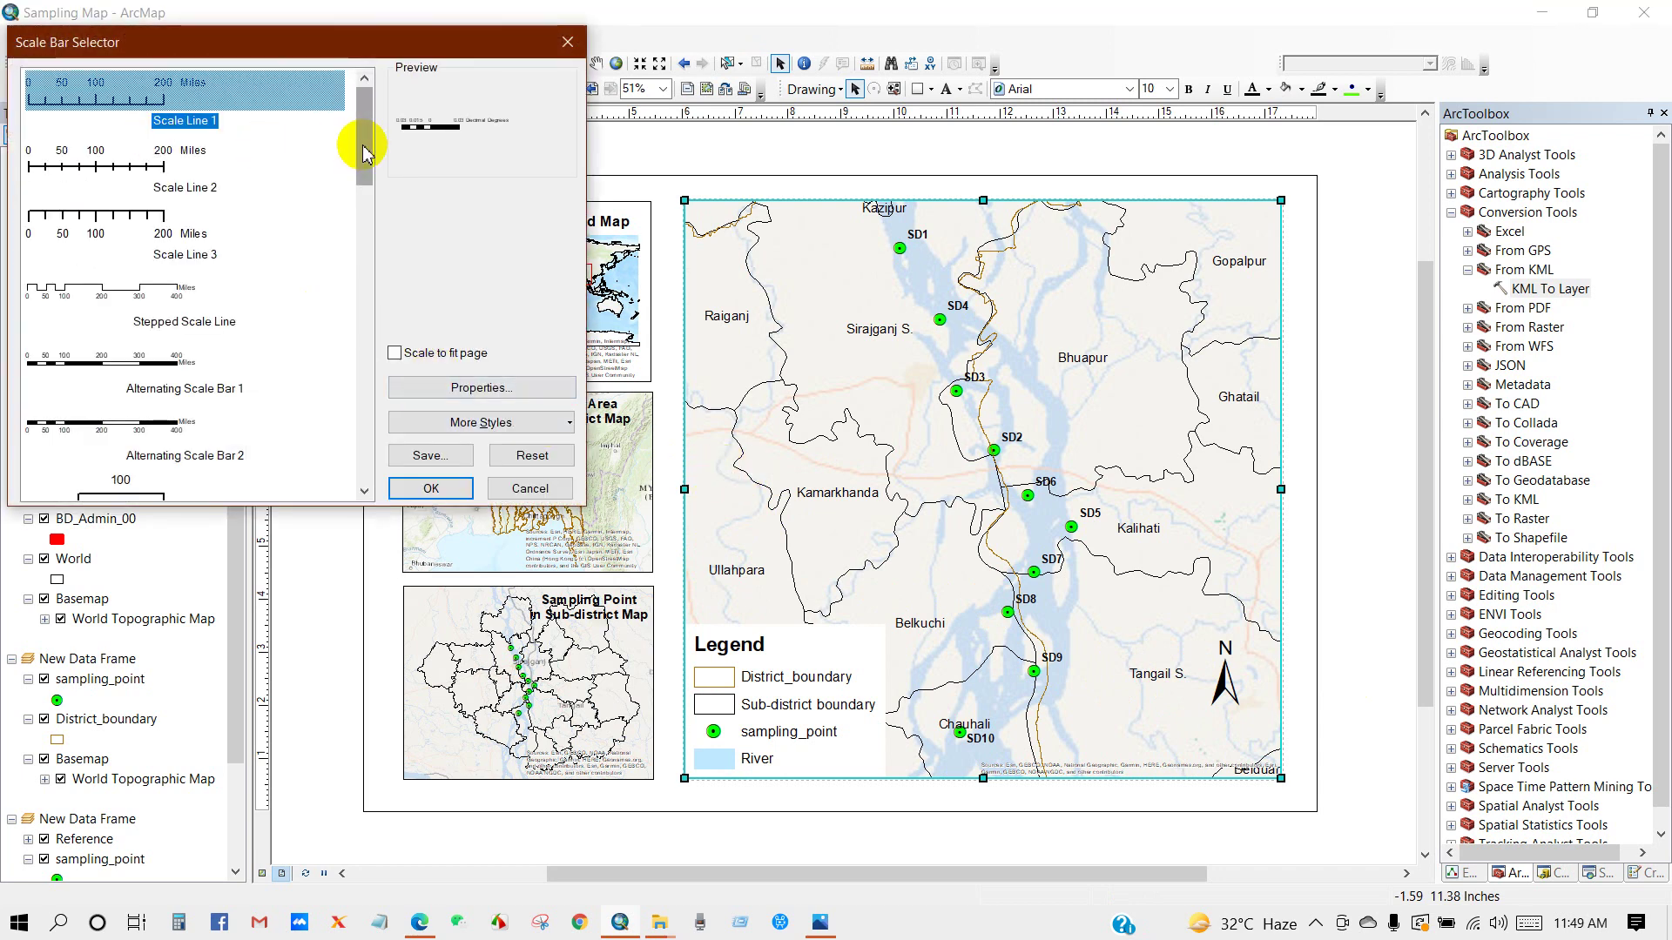
drag(363, 149, 366, 296)
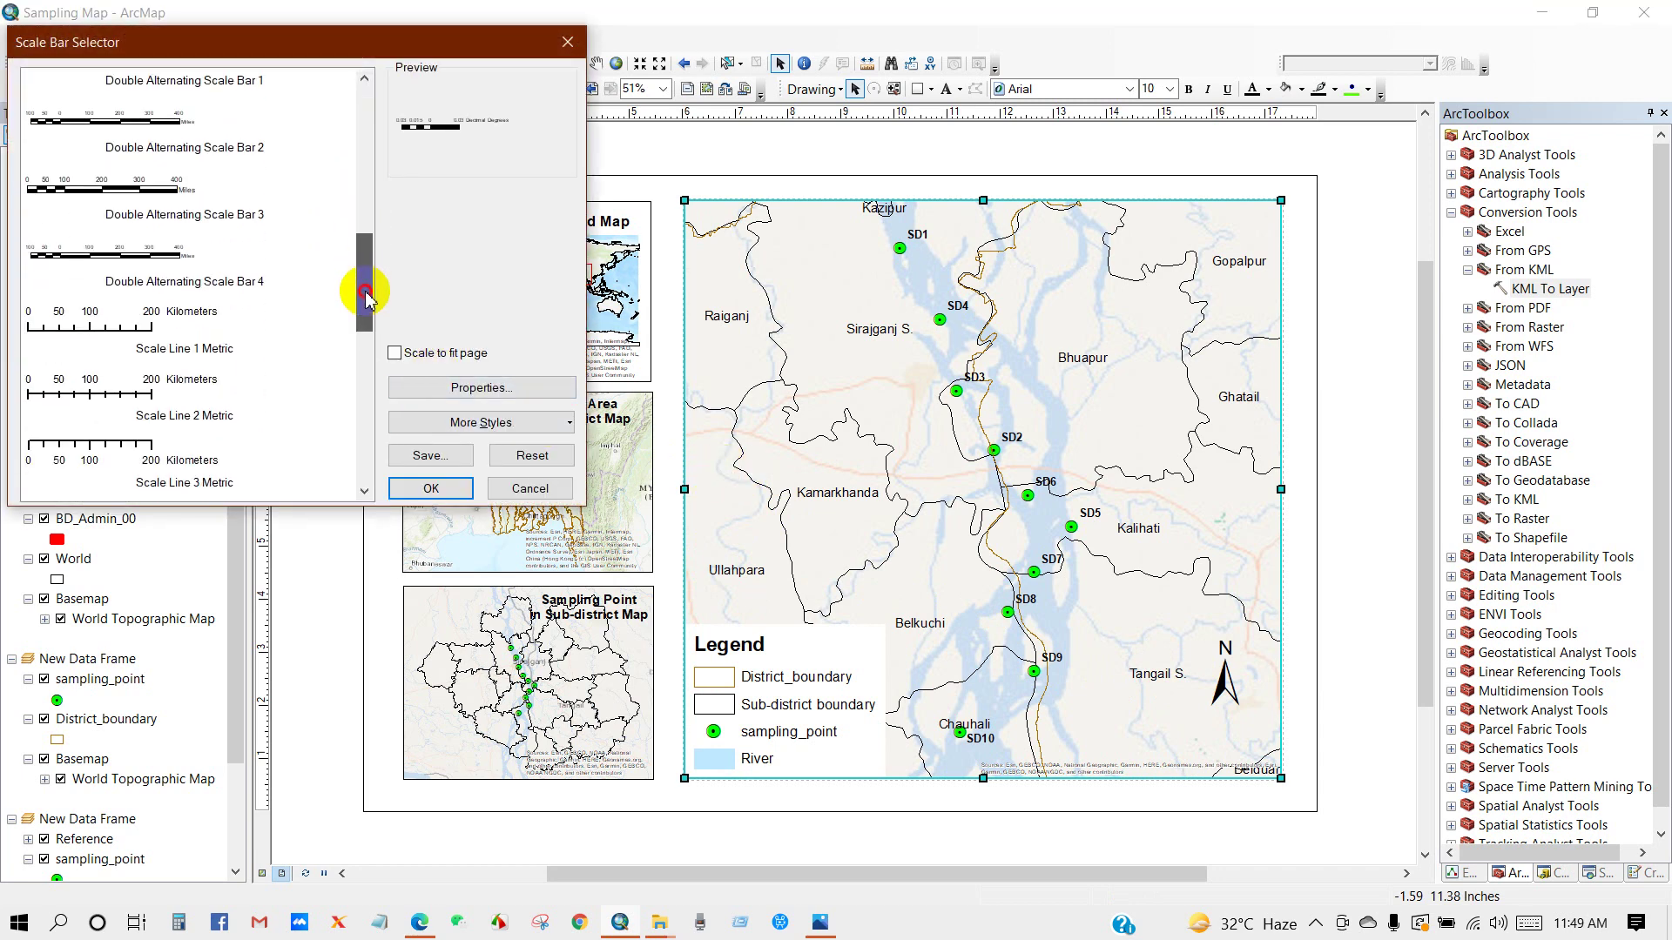
click(89, 331)
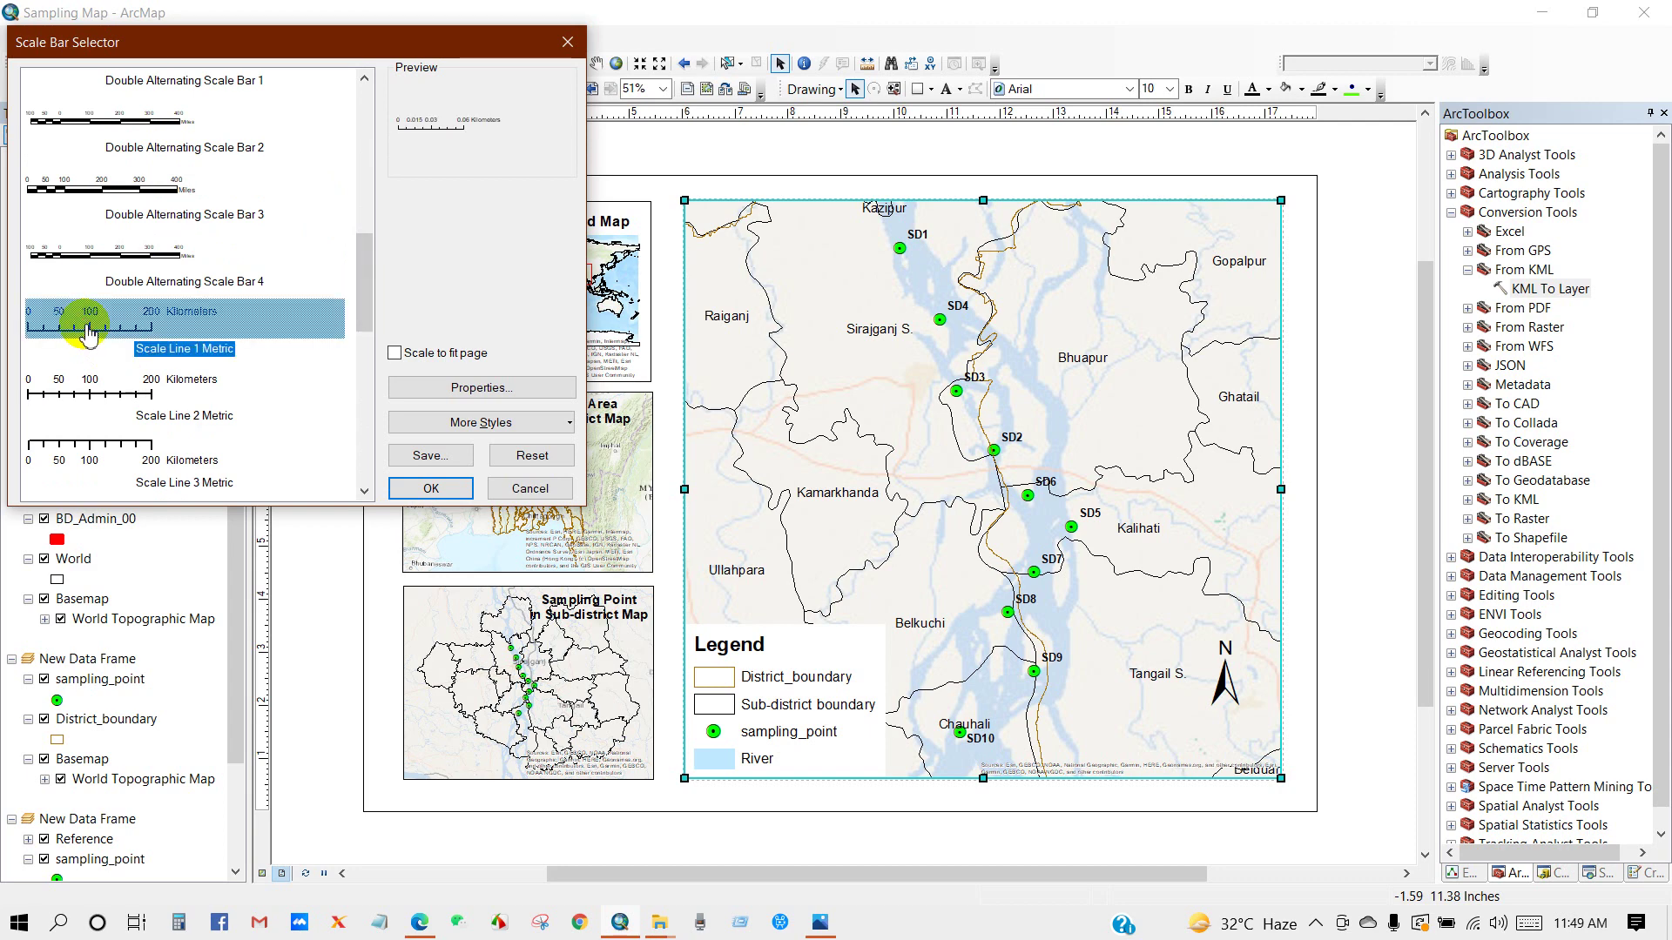
click(471, 389)
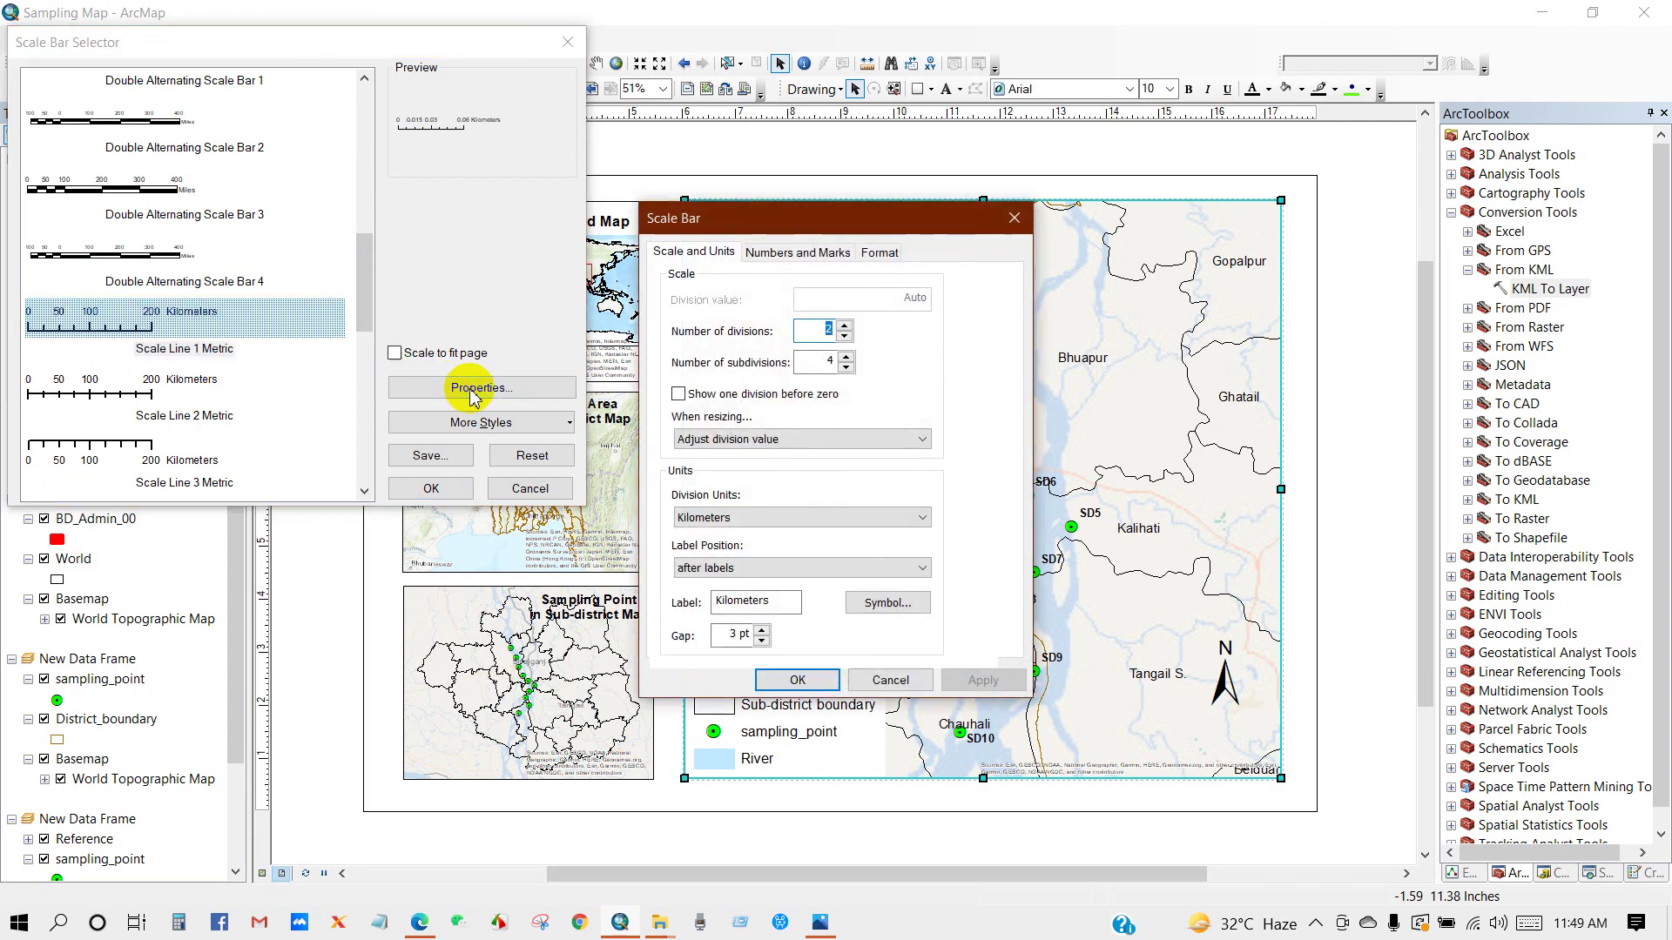
click(736, 520)
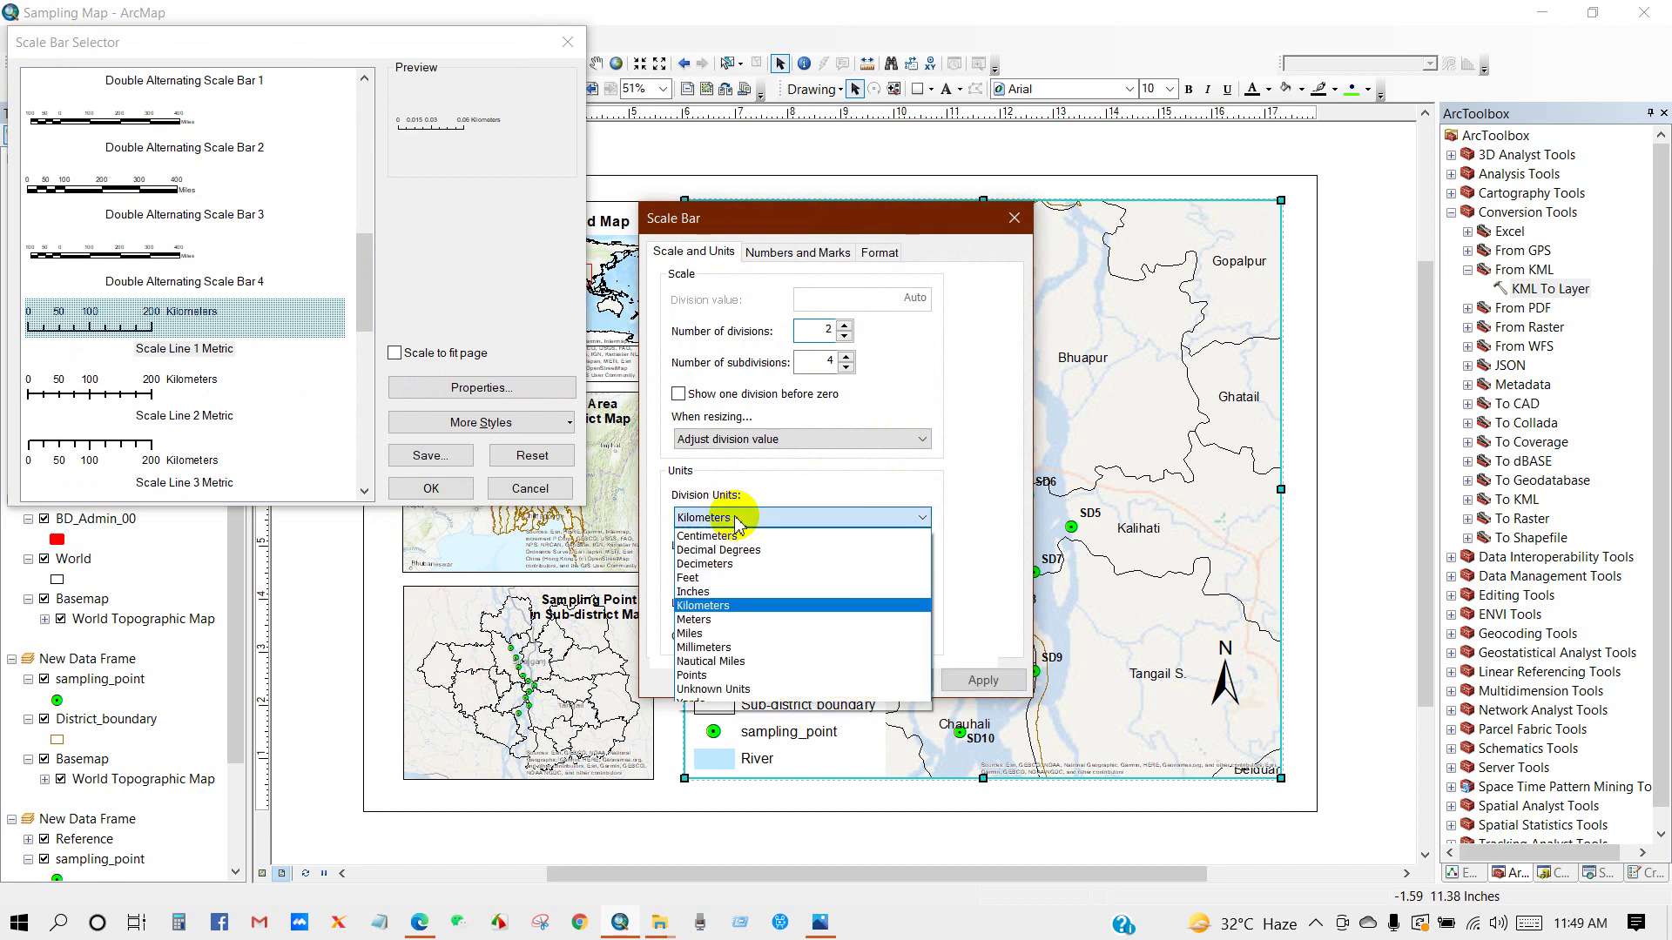
click(736, 519)
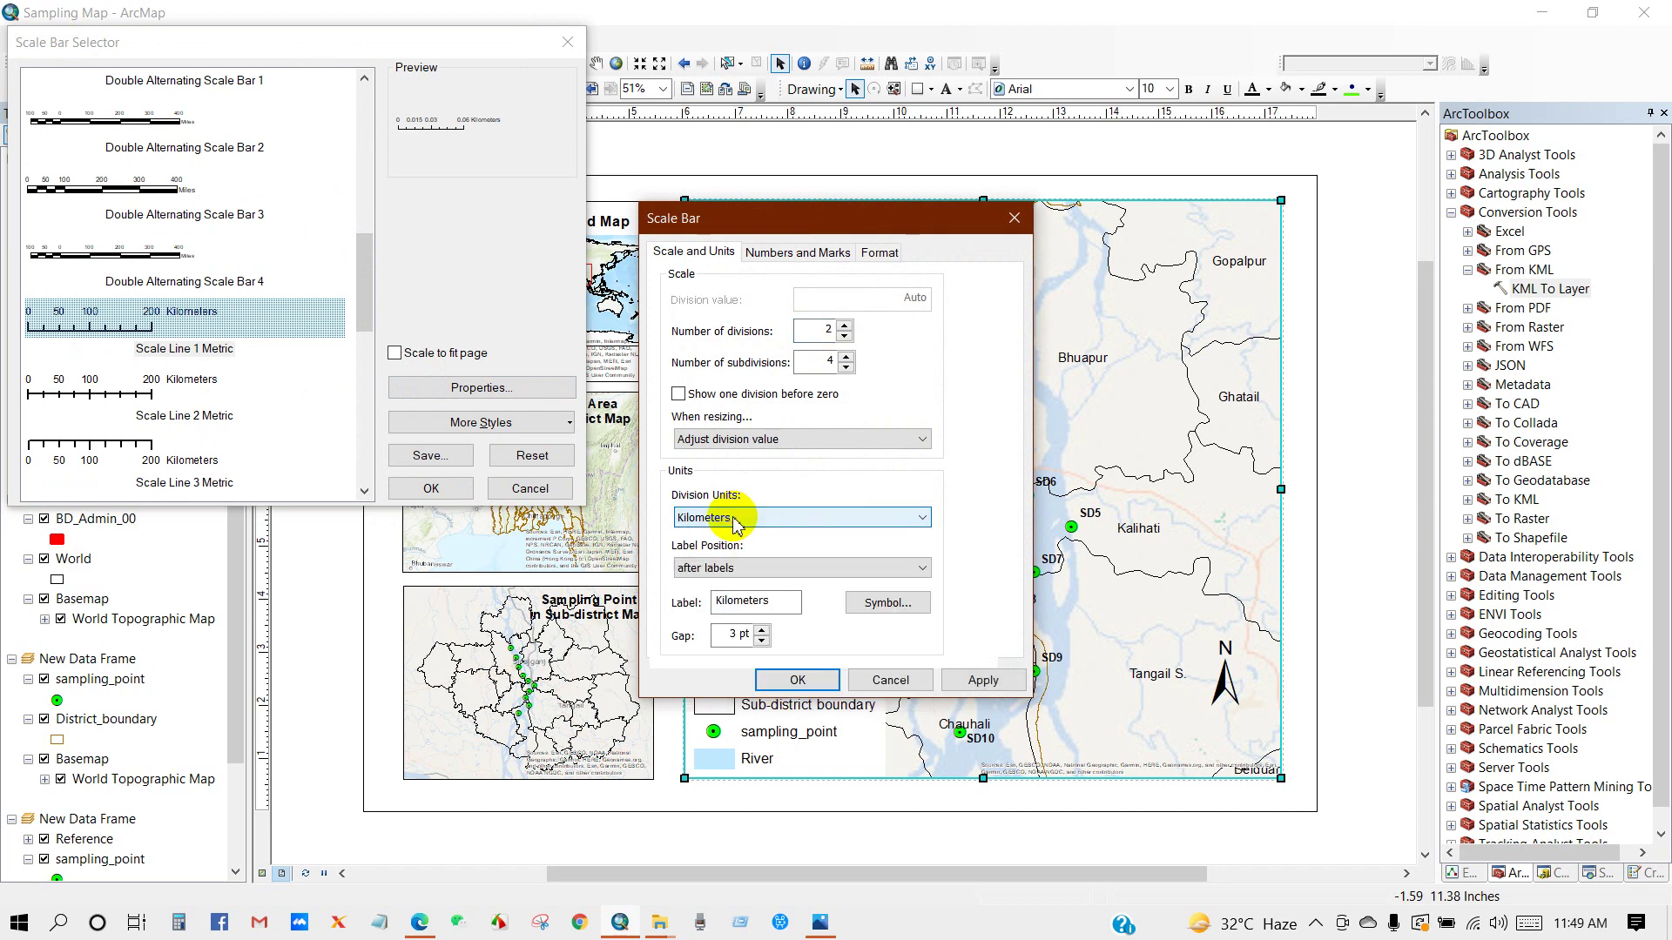
click(766, 570)
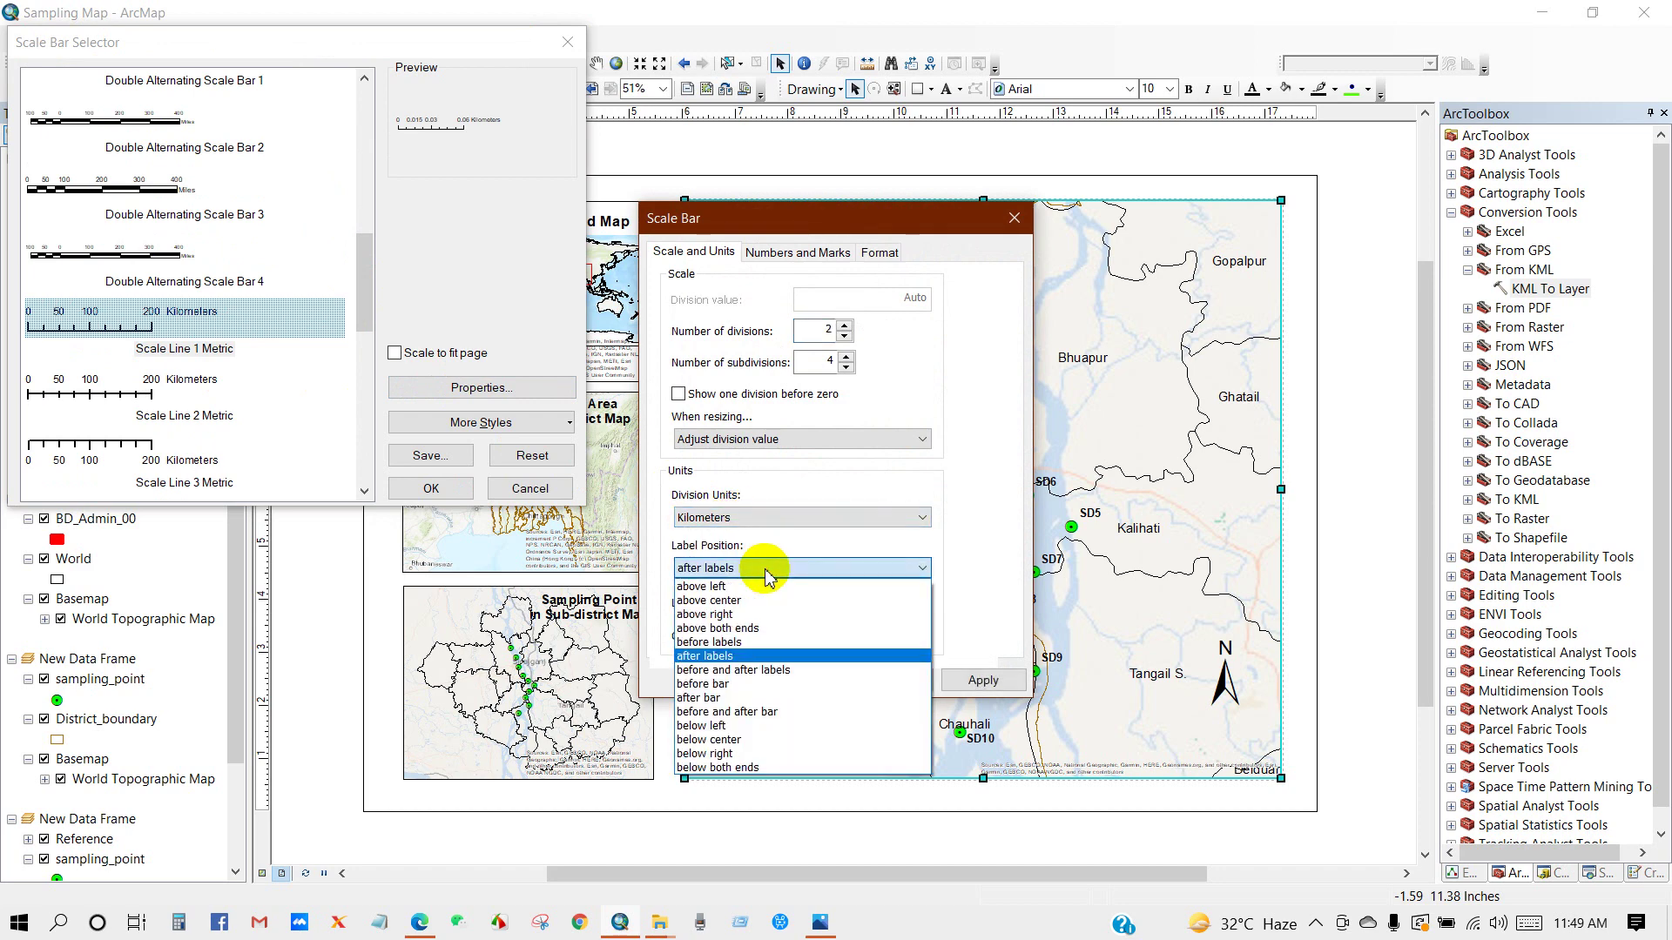
click(728, 742)
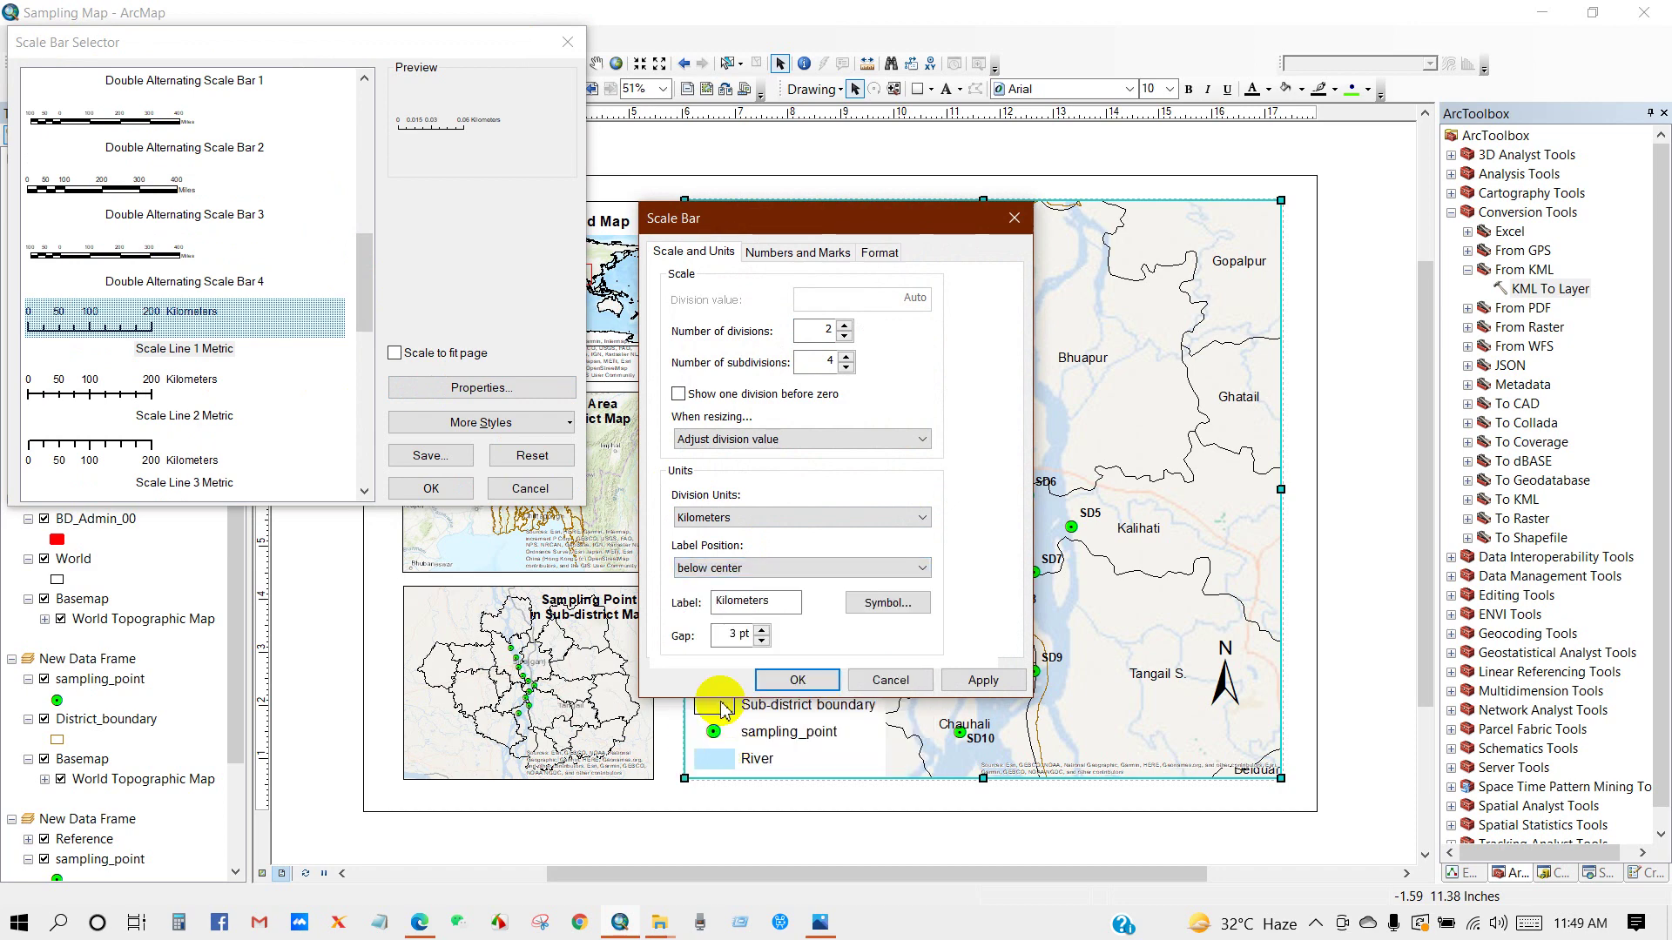
click(798, 683)
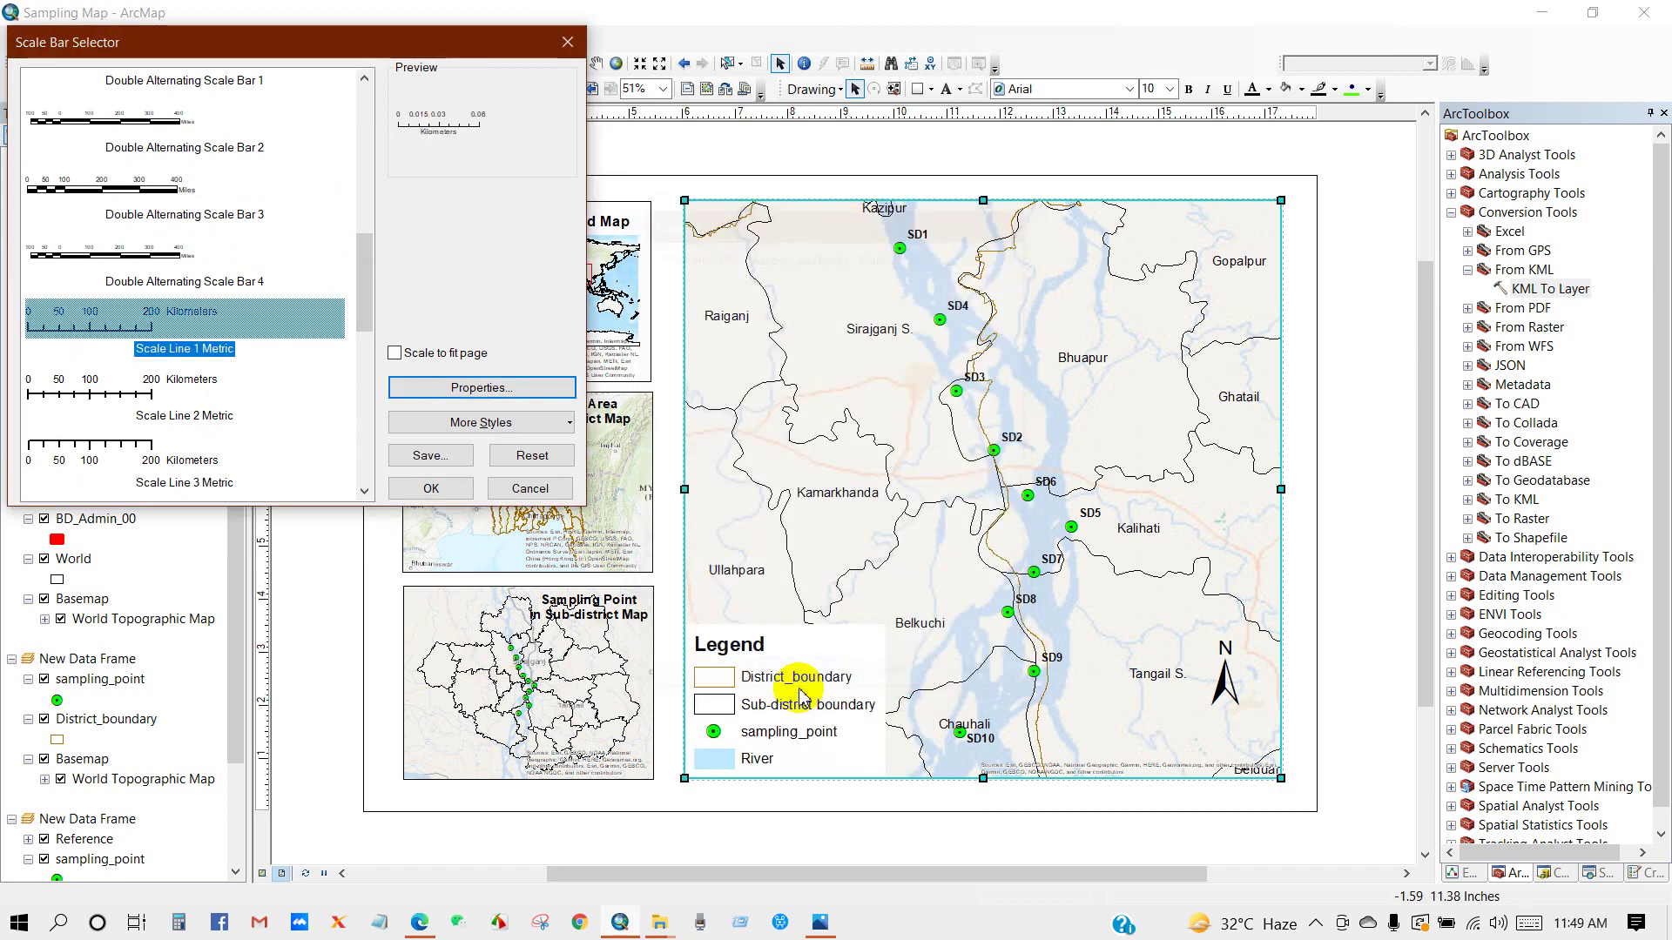
Place the scale bar at lower right, shorten it to 0–14 km, and set 16 pt labels
click(431, 489)
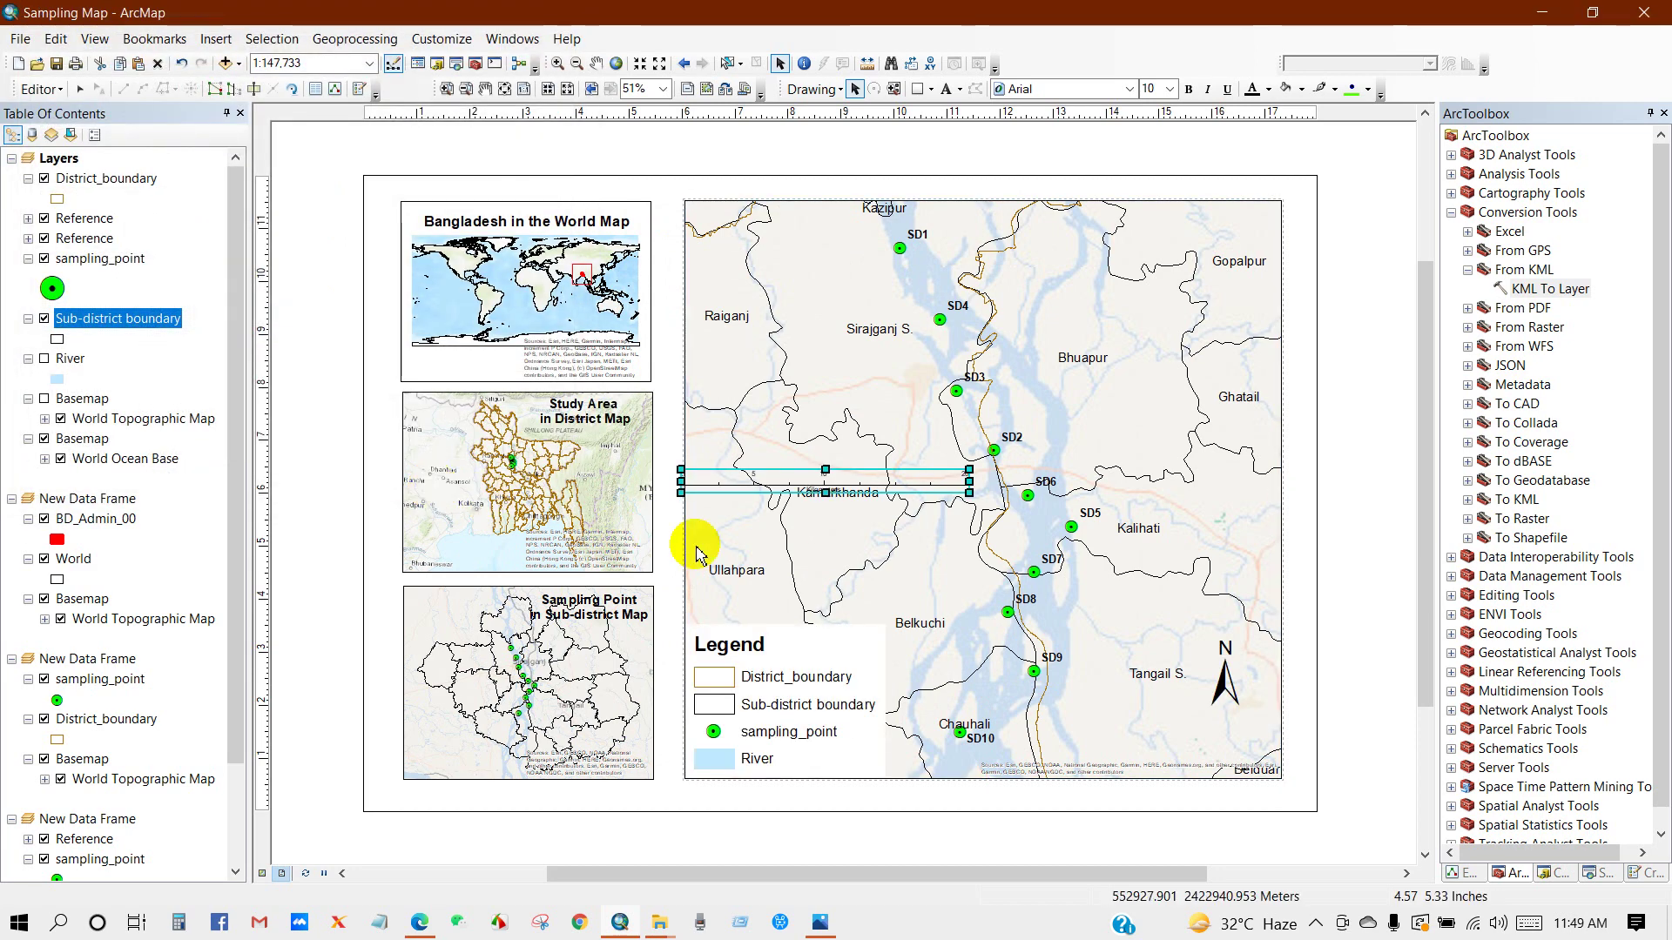
drag(969, 481, 1186, 727)
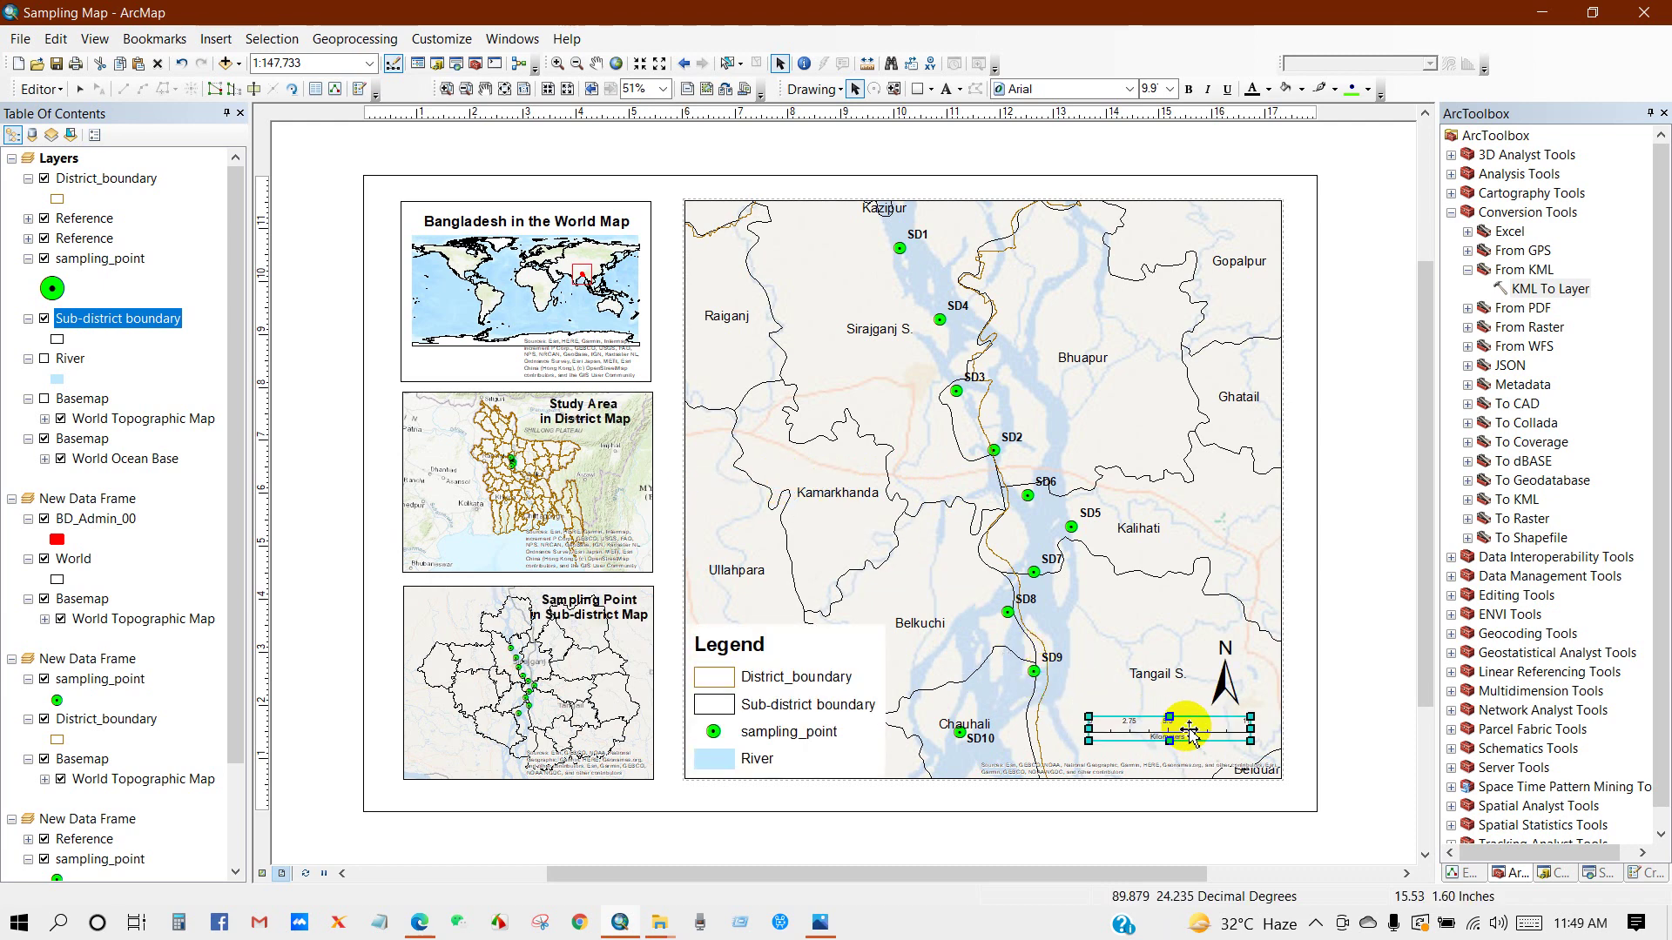
right_click(1100, 739)
click(1140, 728)
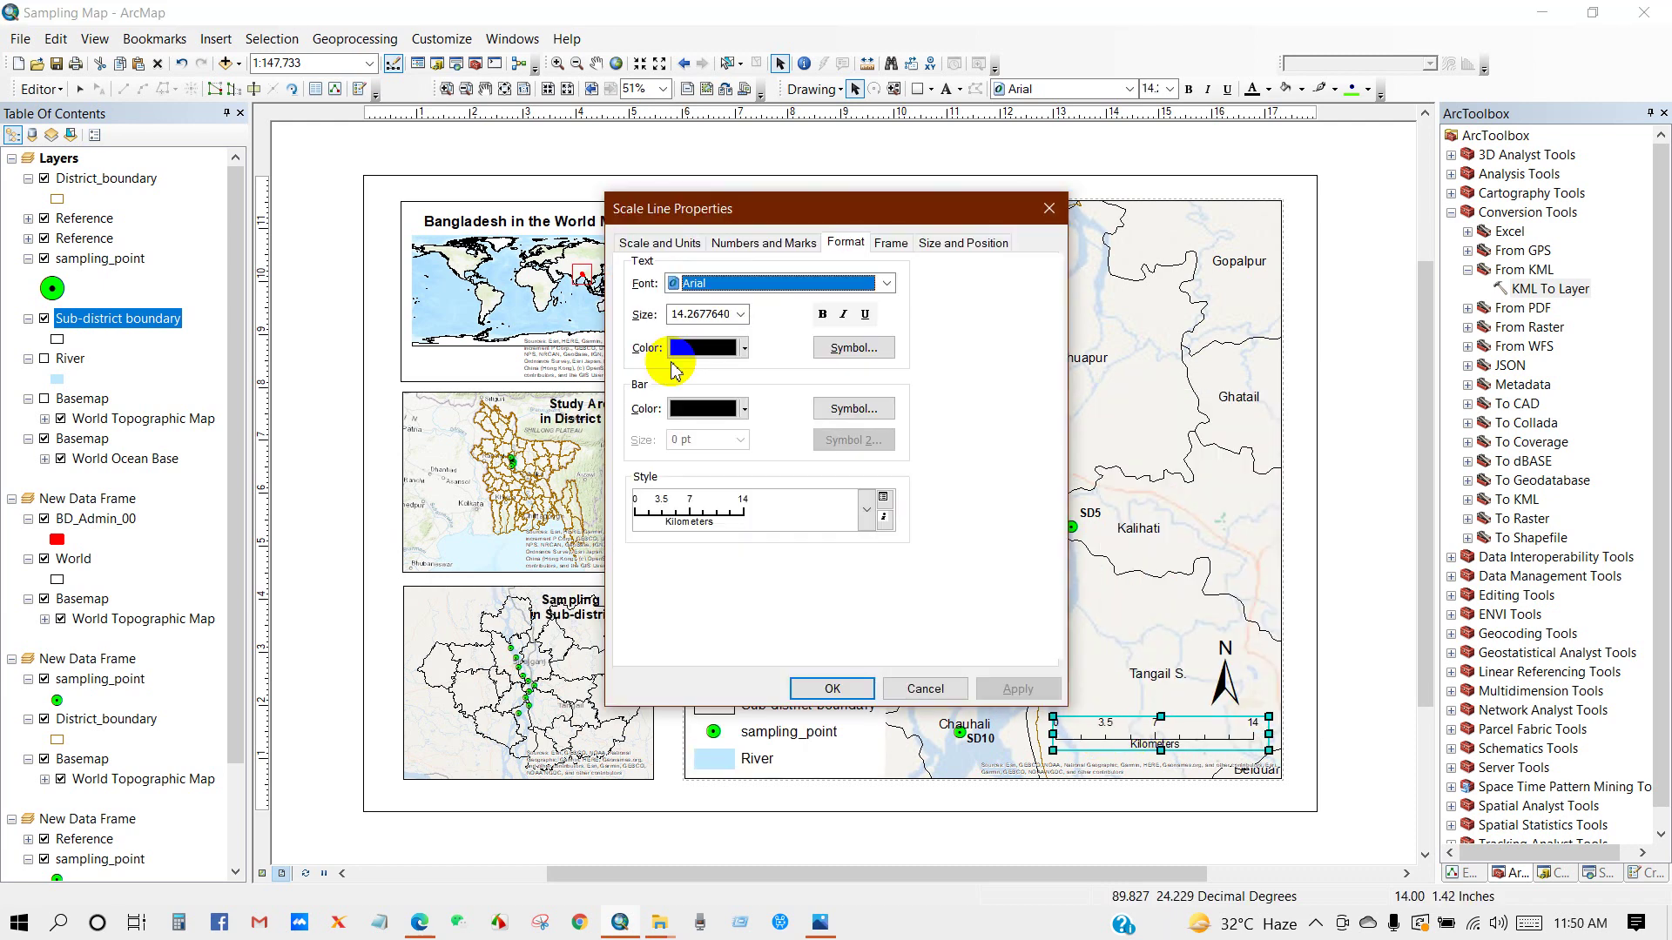
double_click(710, 315)
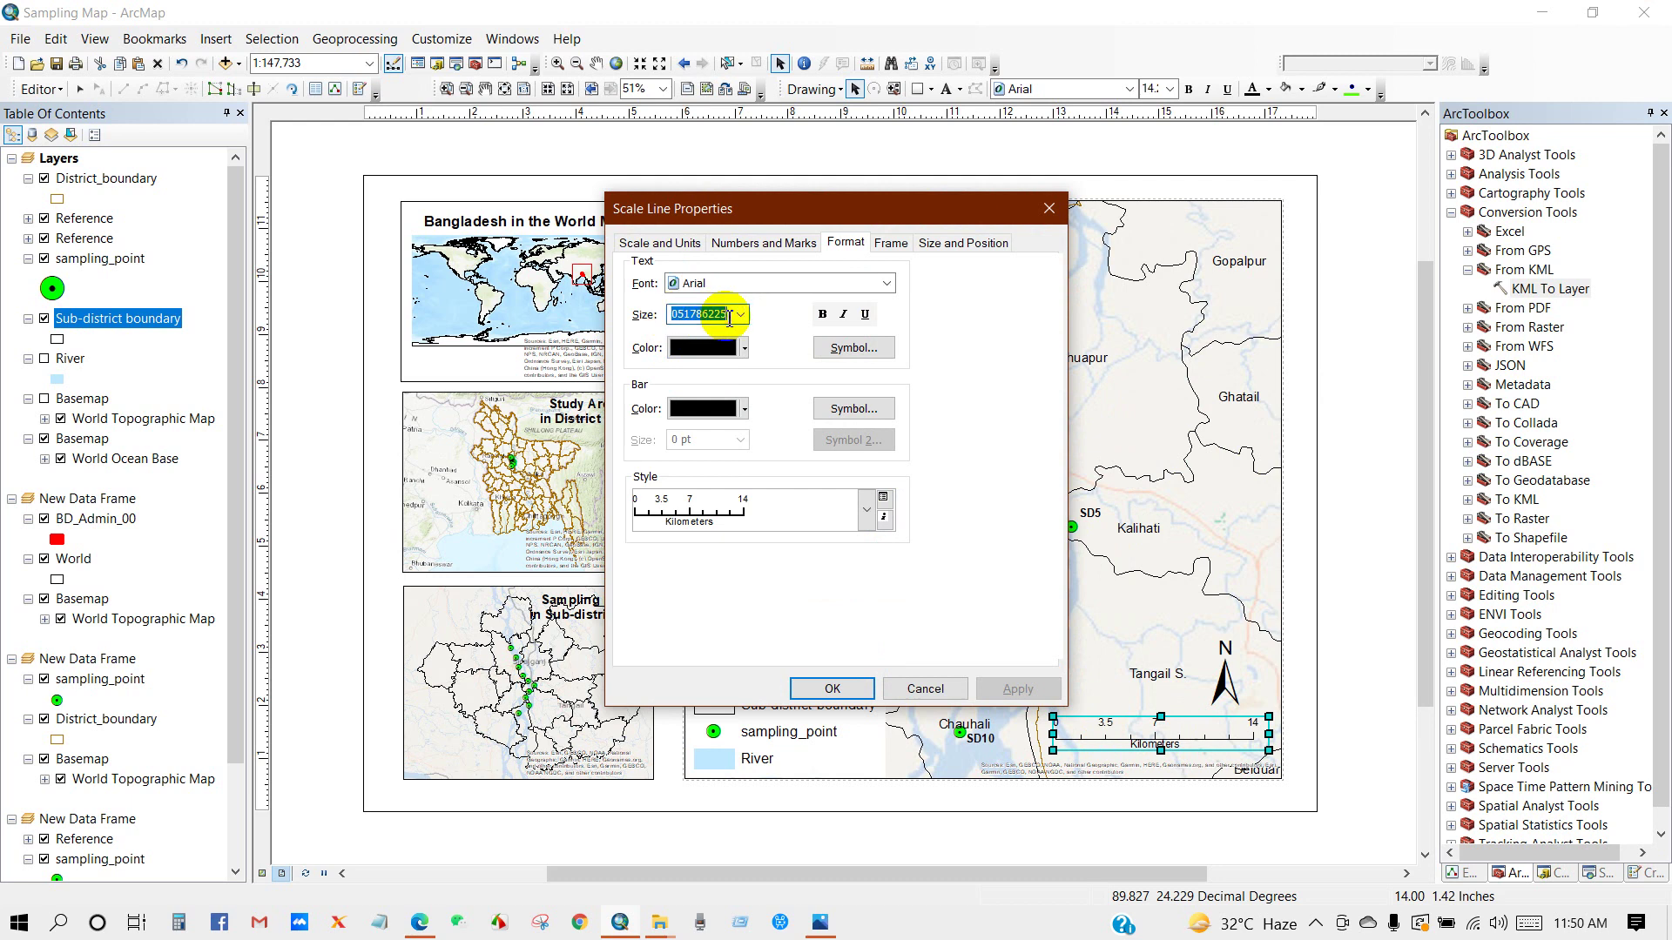
text(16)
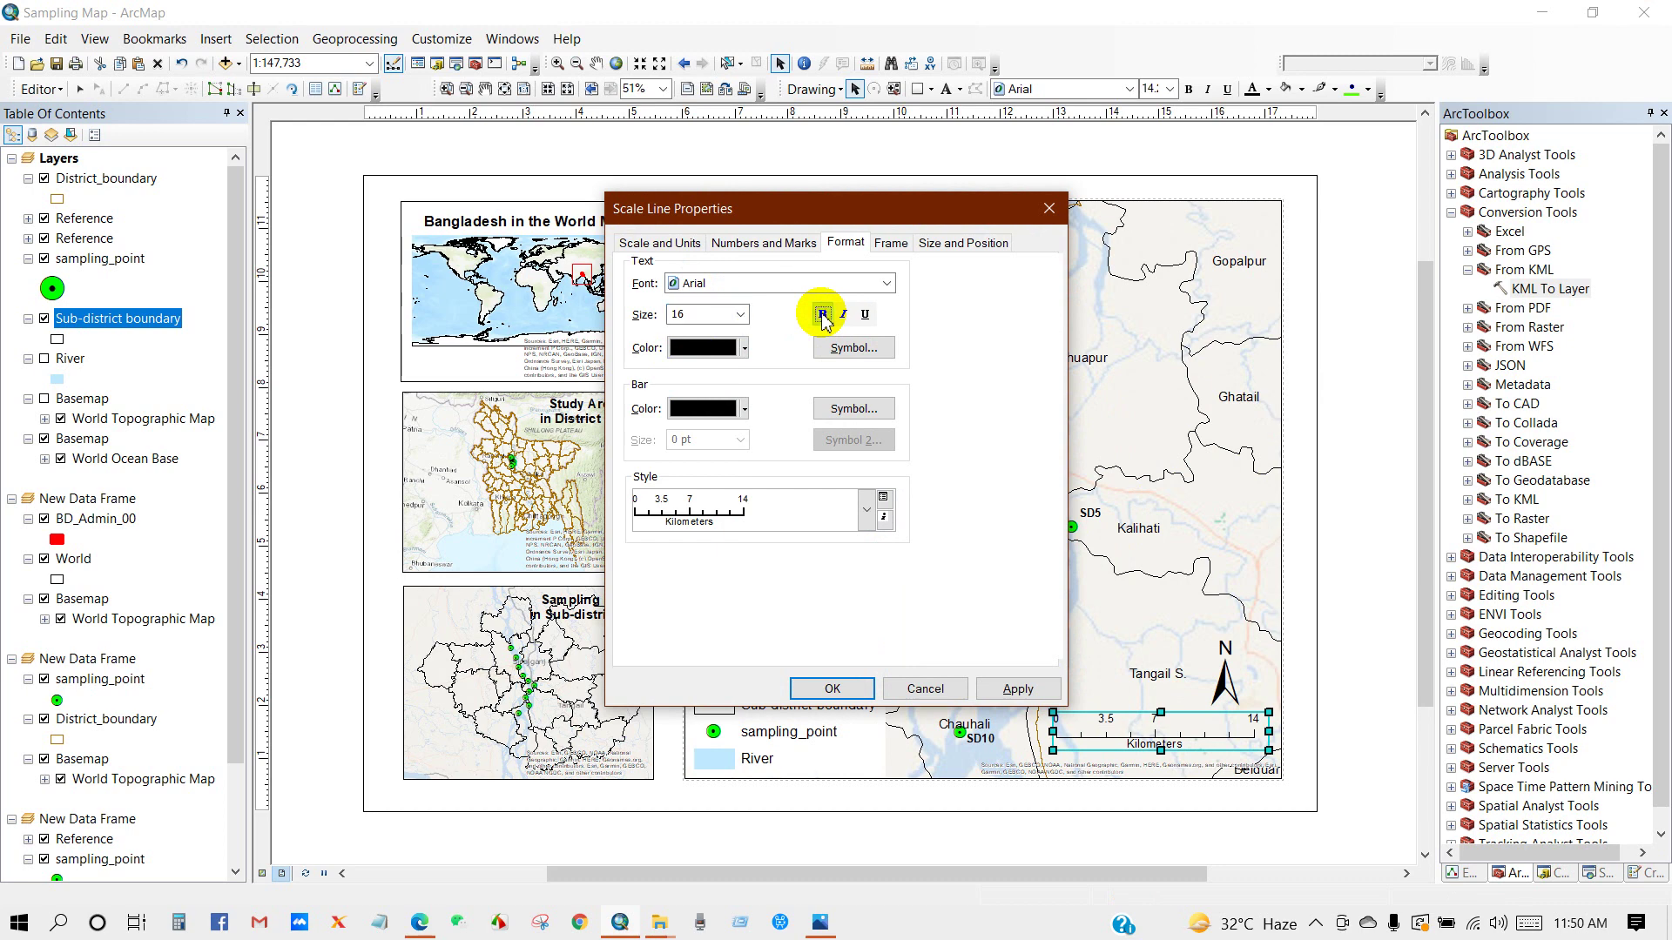
click(818, 686)
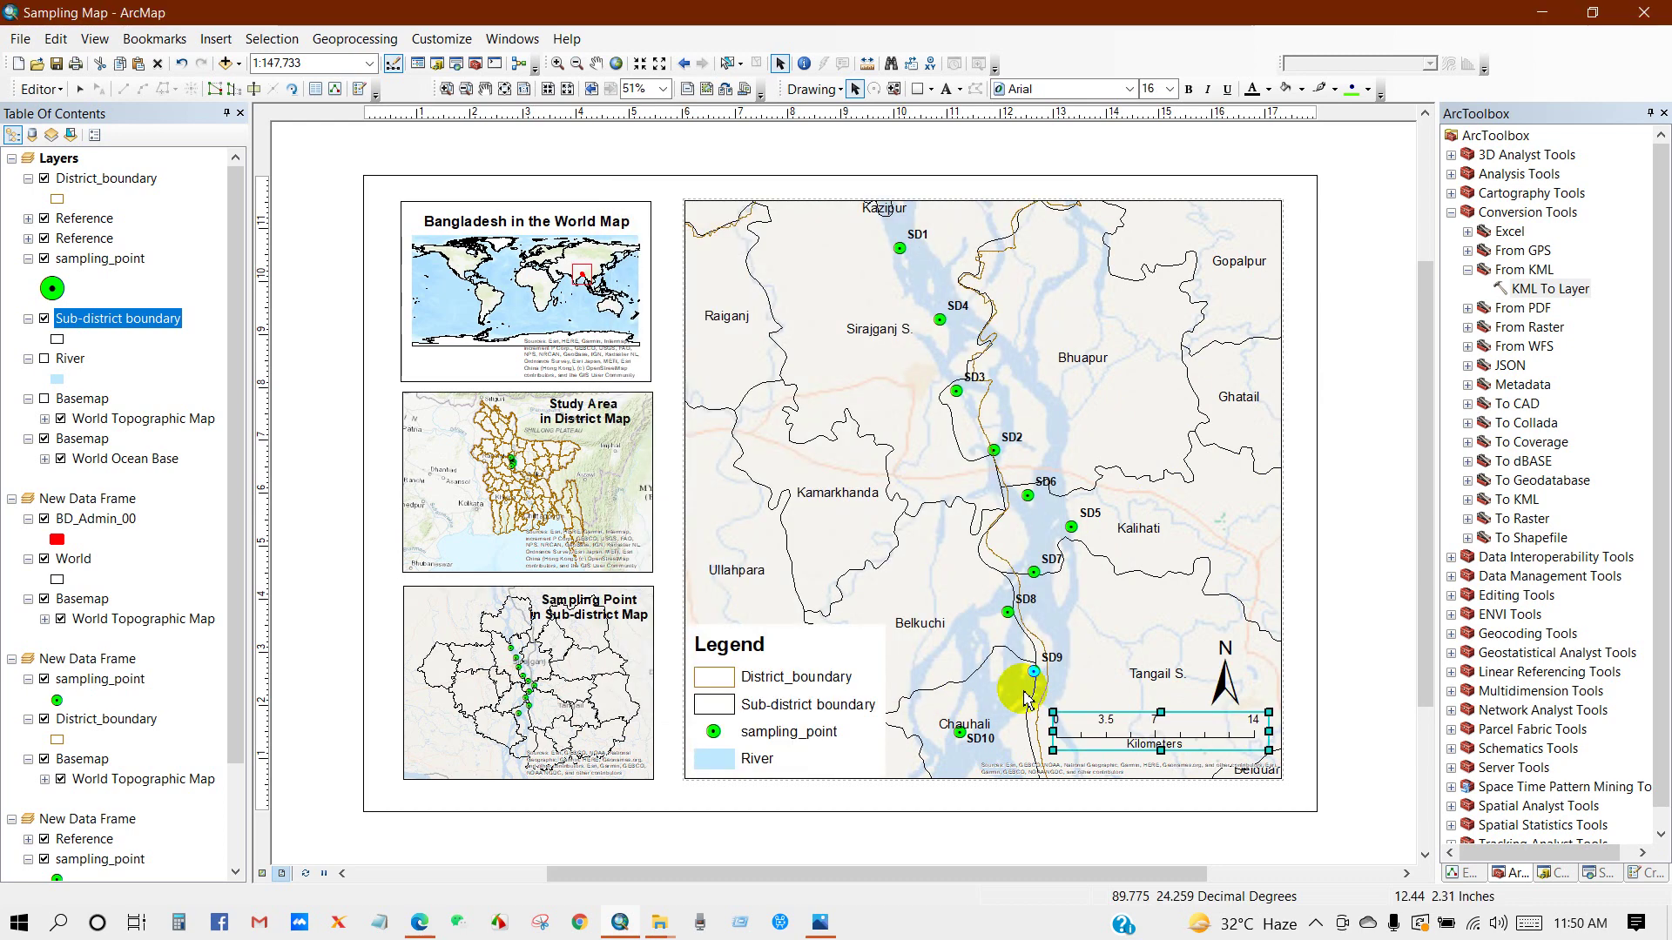
right_click(1127, 728)
key(Escape)
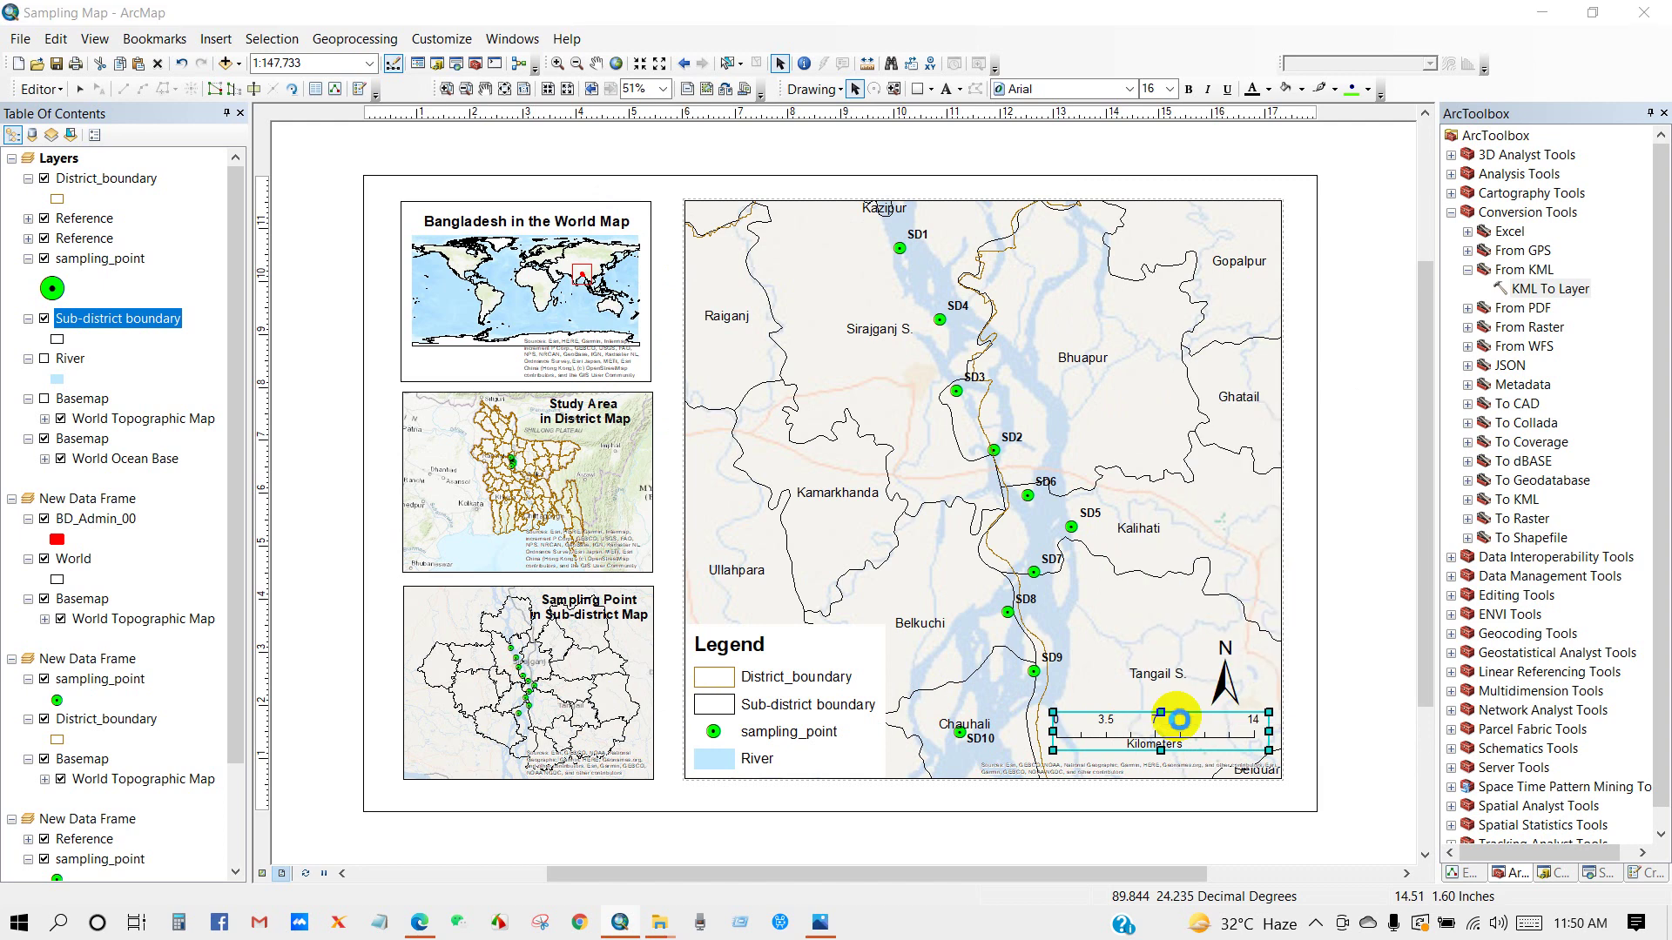
click(1352, 677)
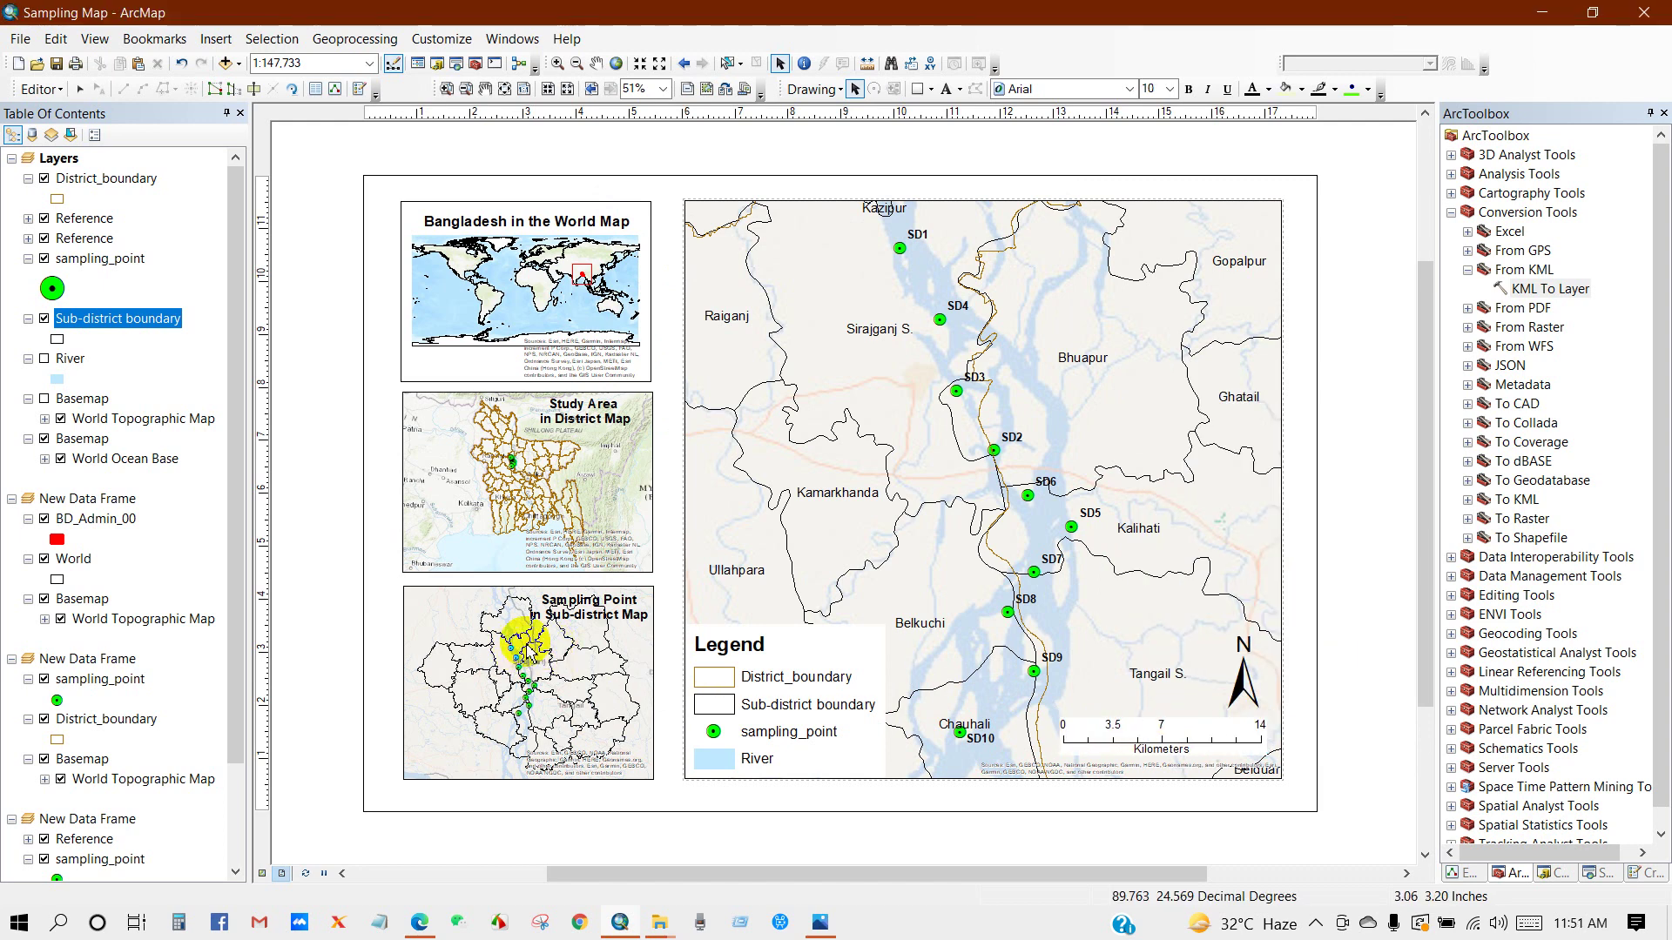
Create a new labelled graticule grid for the main map frame
click(931, 570)
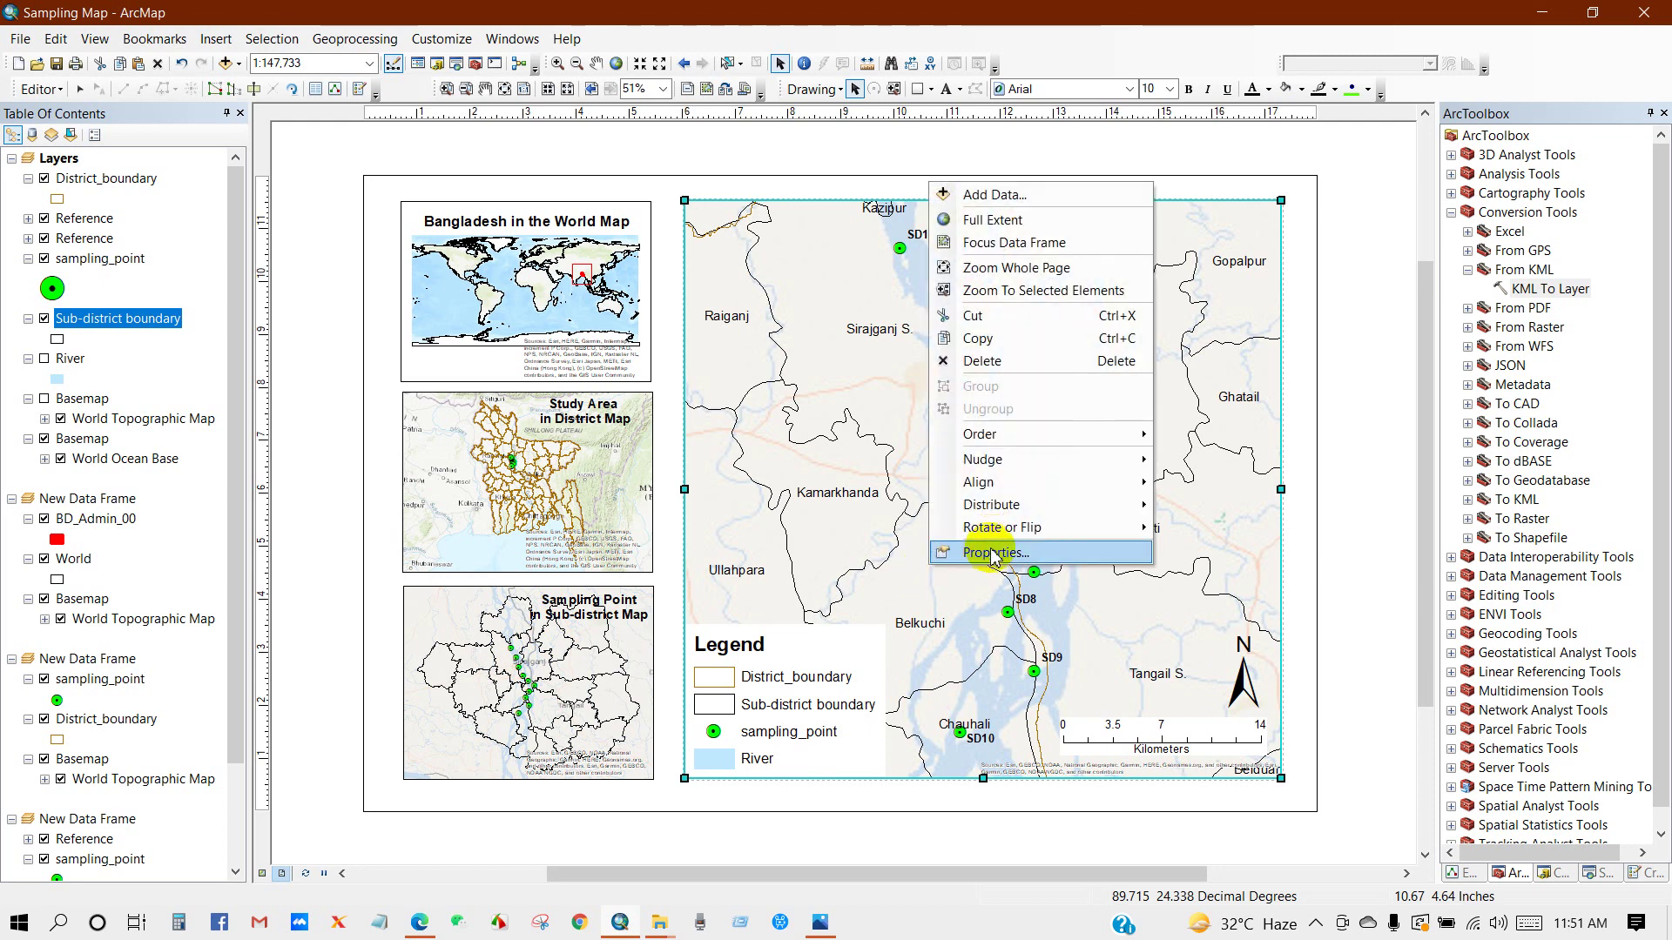
click(990, 552)
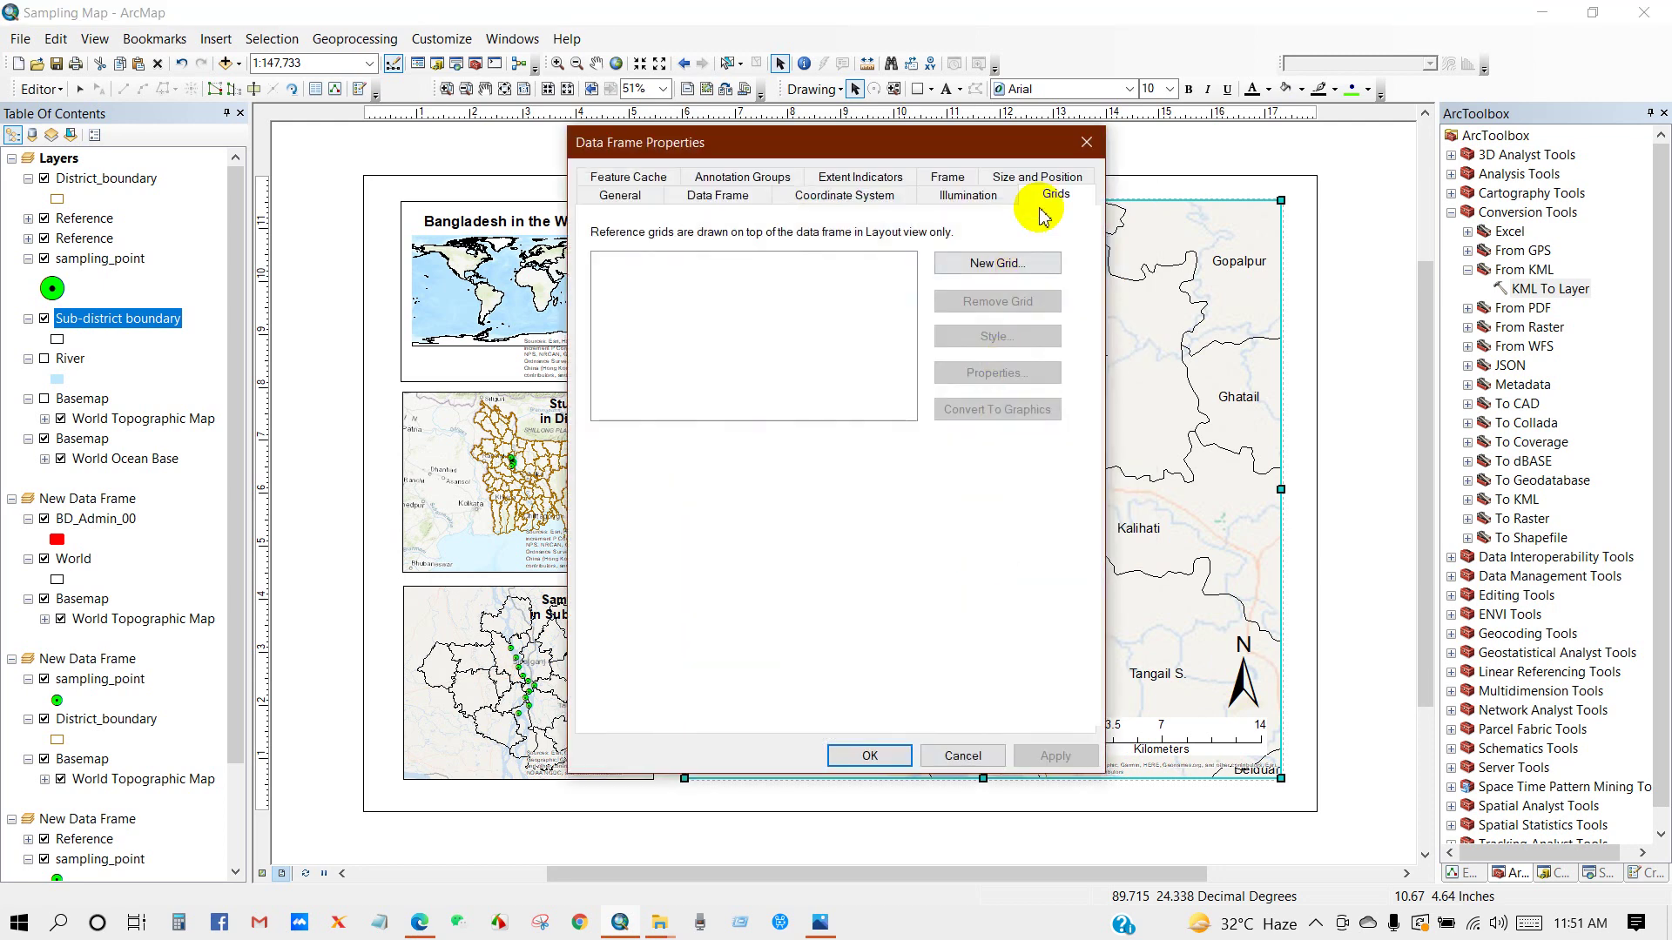
click(982, 268)
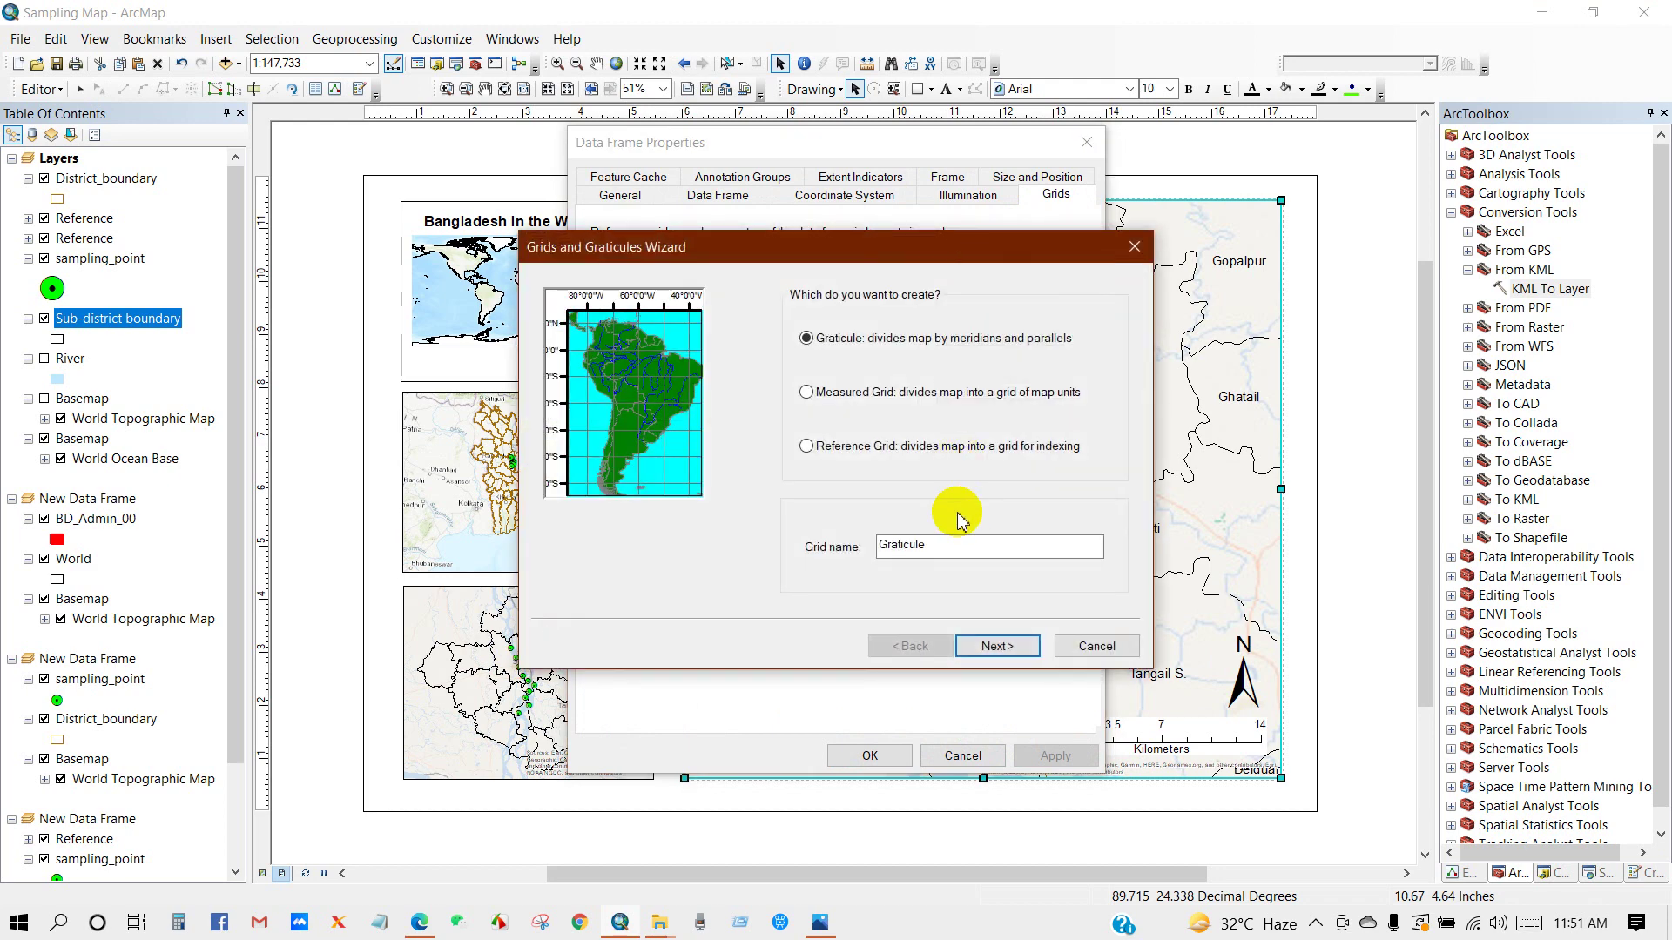
click(997, 646)
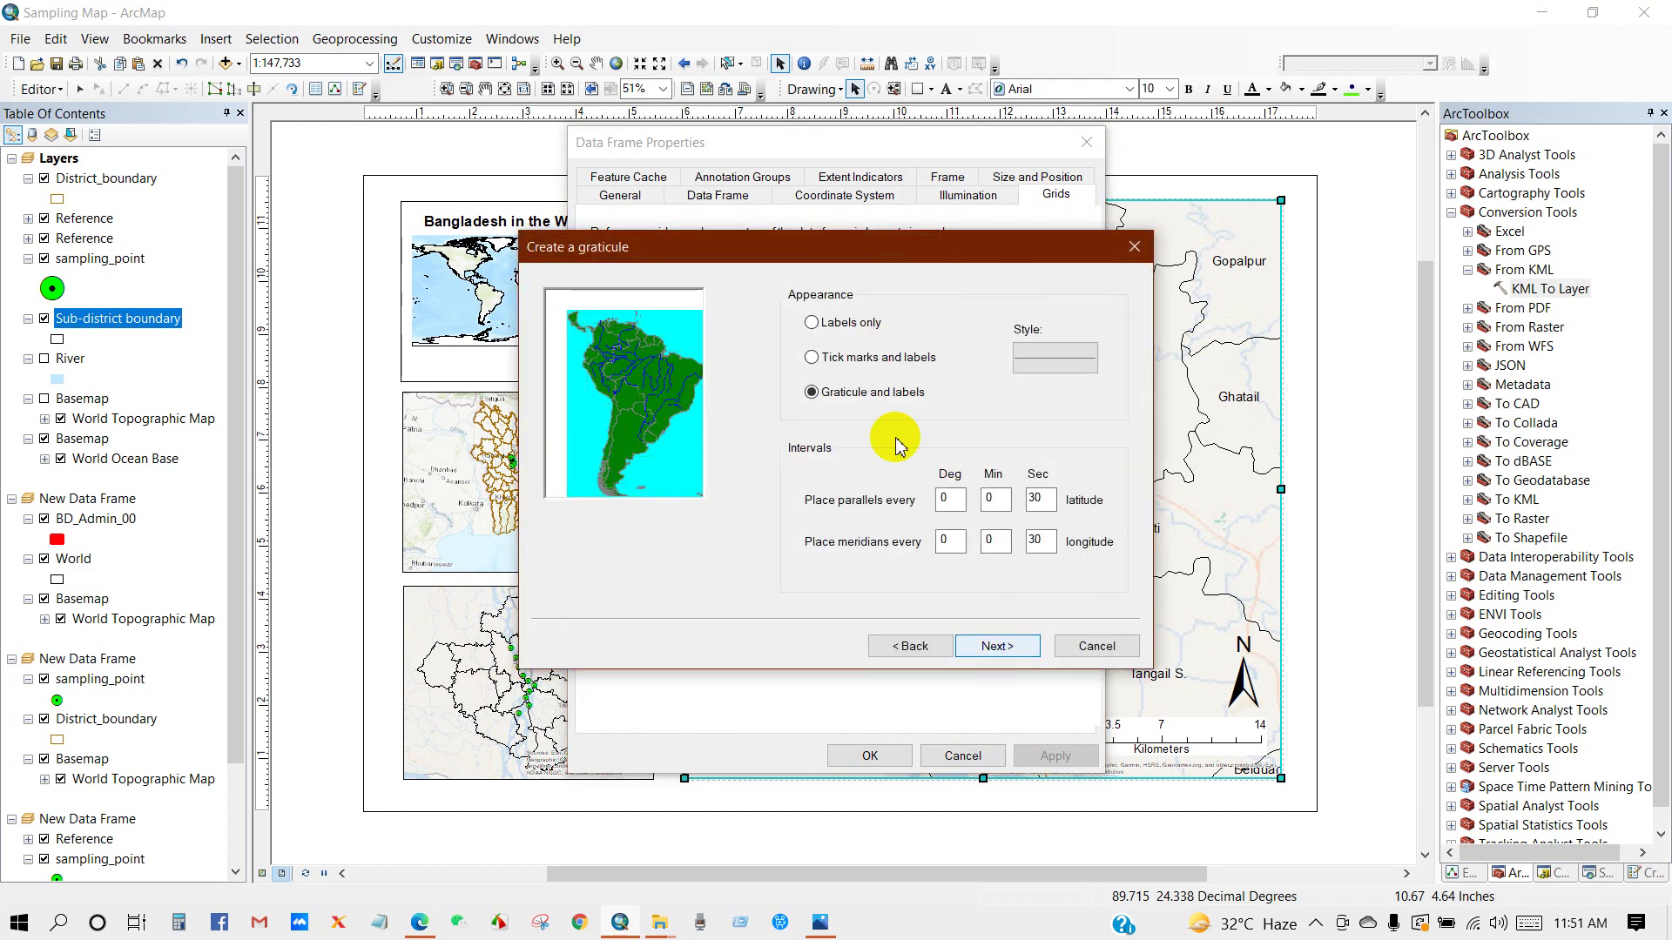
click(995, 646)
click(993, 646)
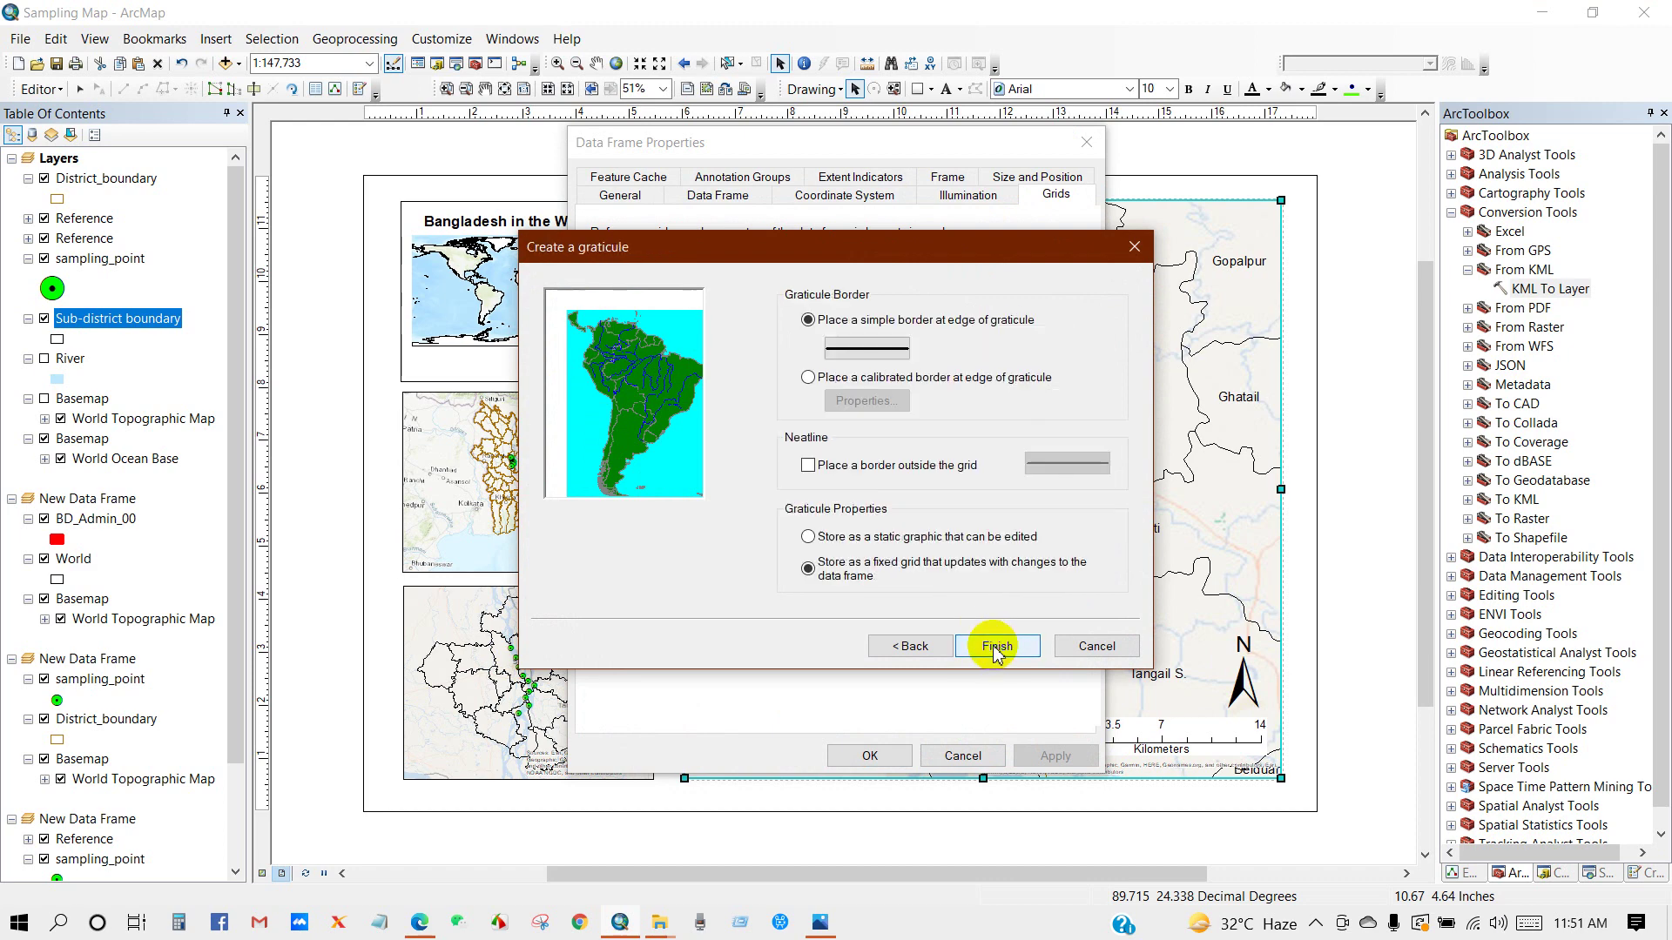
click(988, 644)
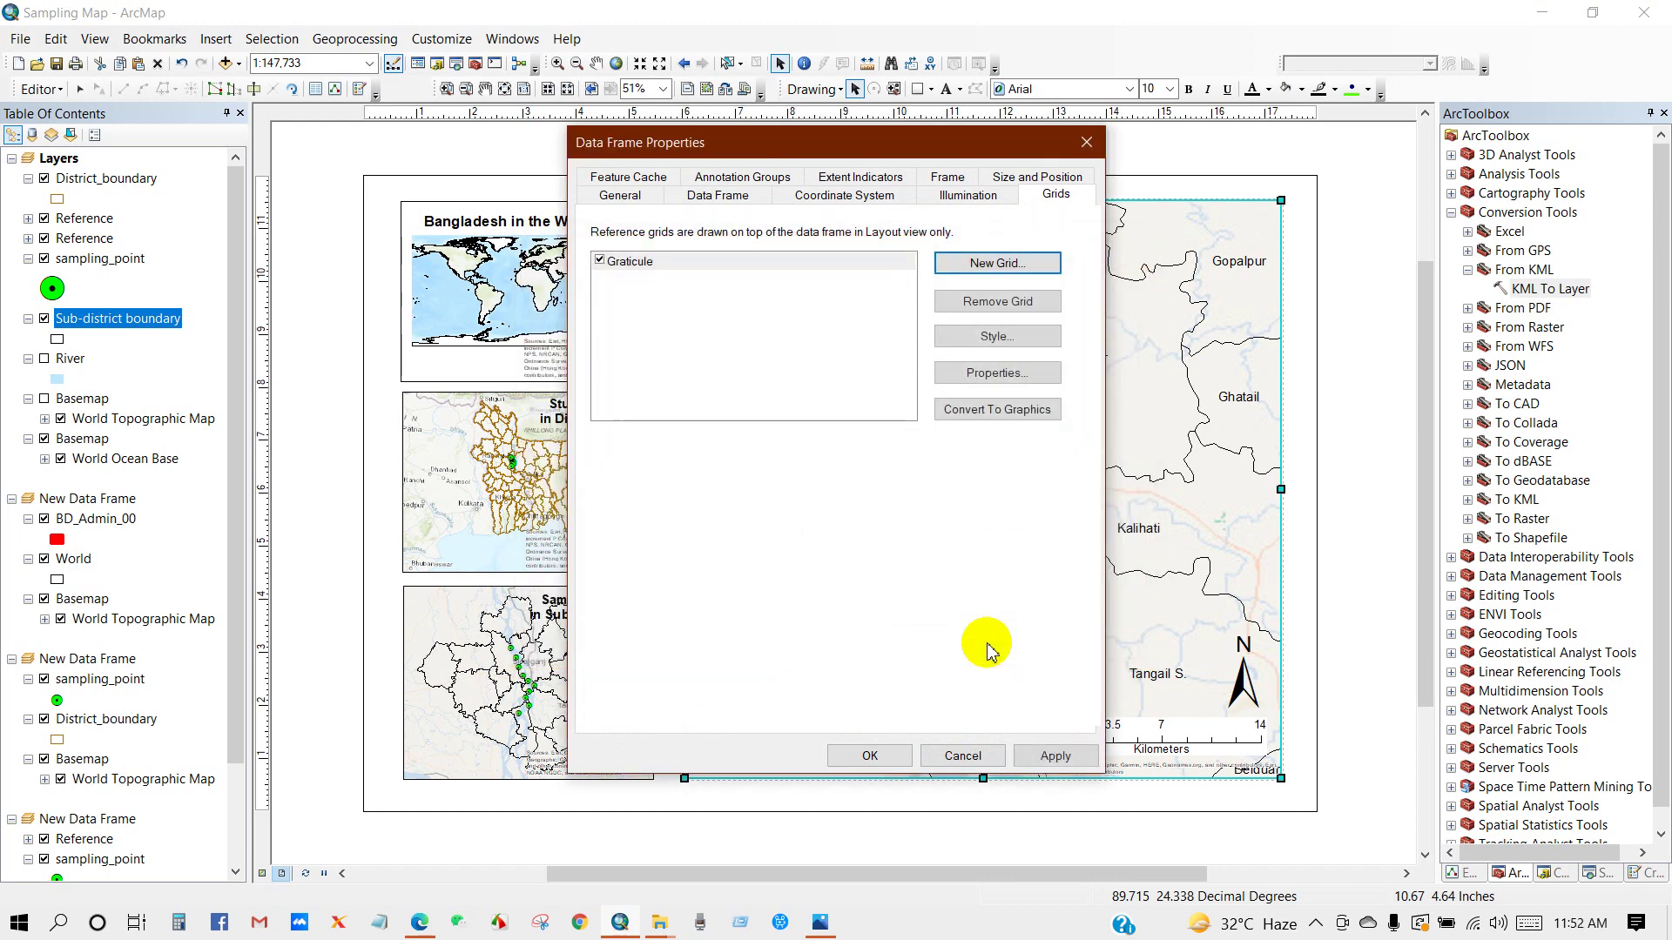
Adjust graticule label size, show vertical labels on the left, and use 50-second intervals
click(994, 373)
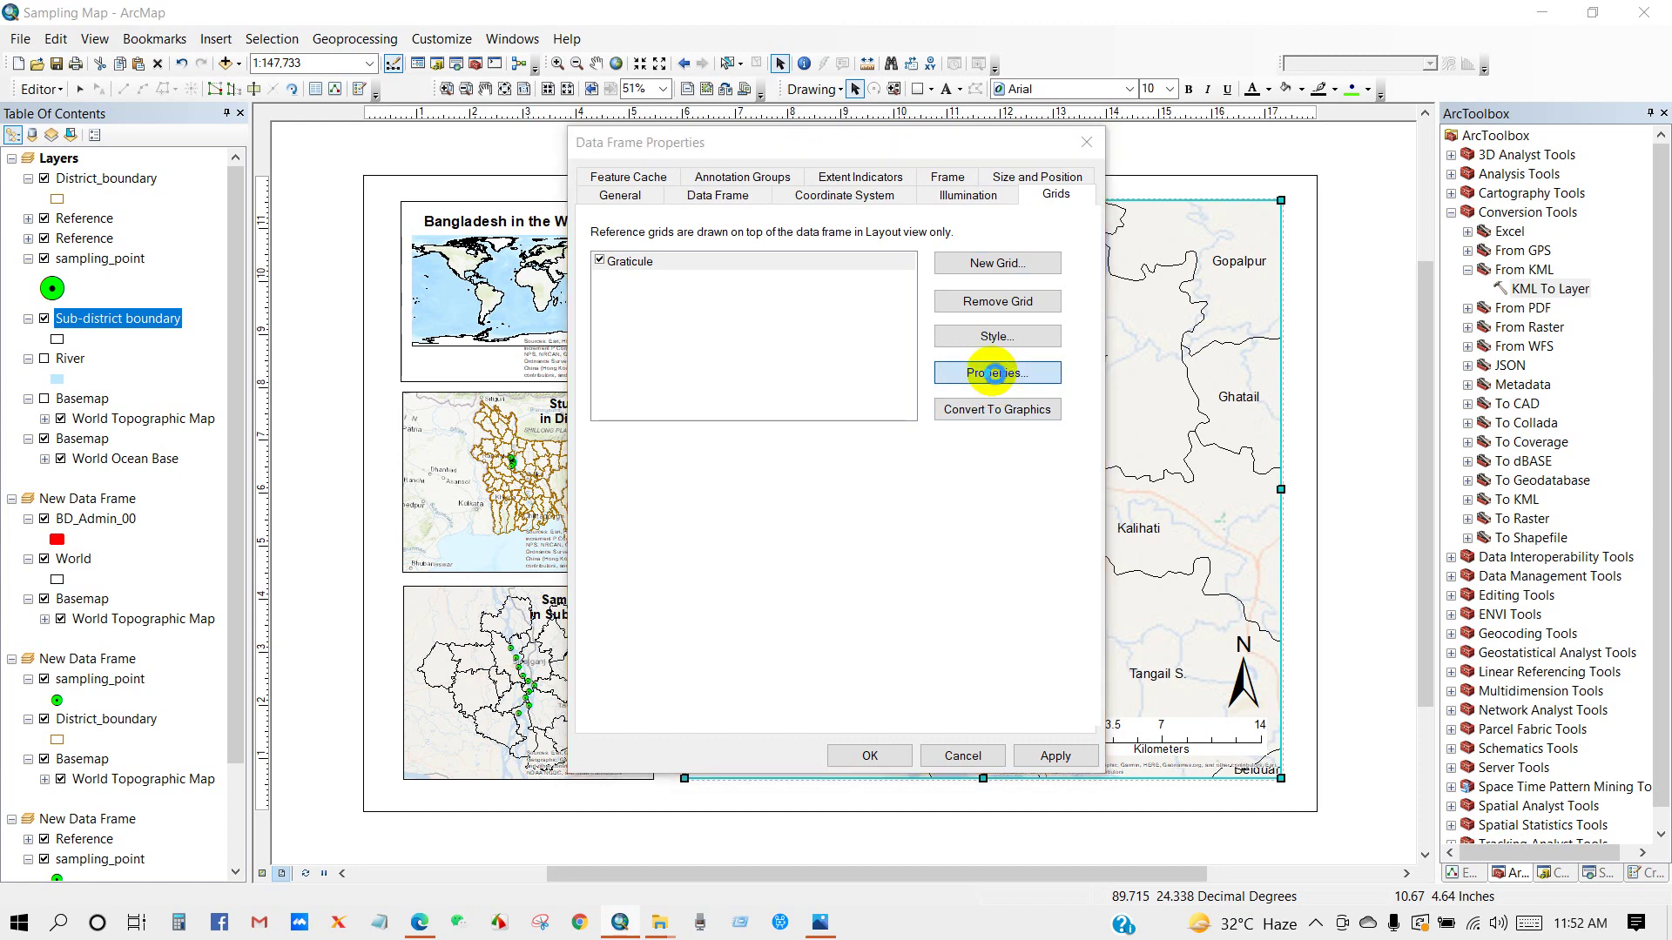
double_click(685, 449)
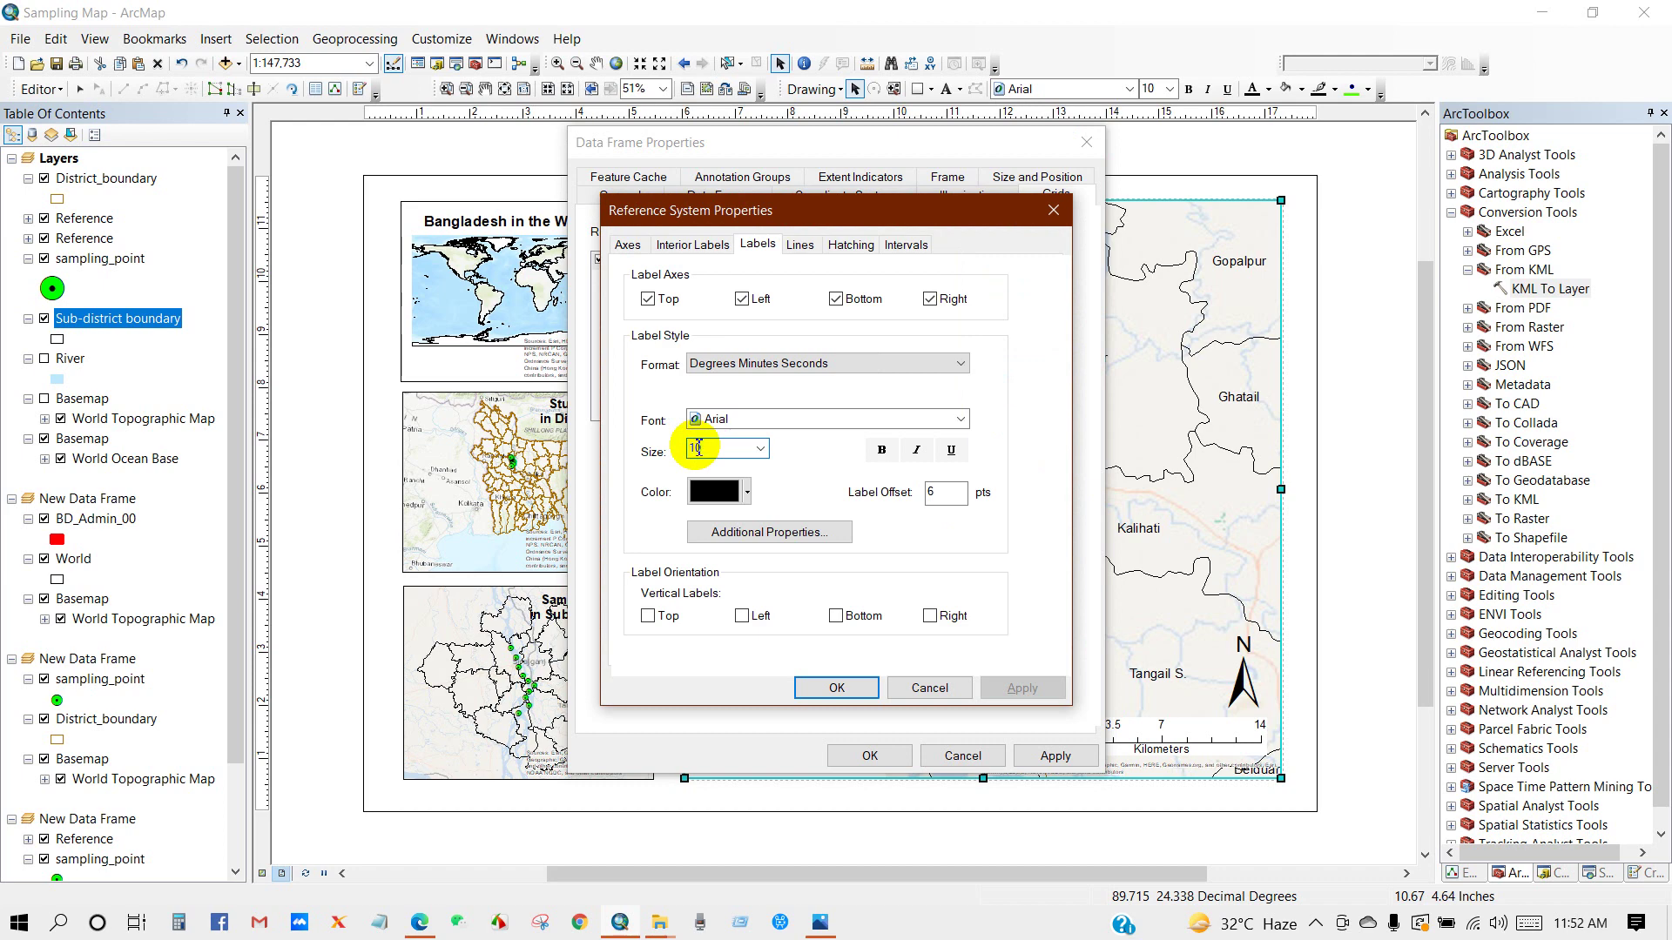
click(743, 618)
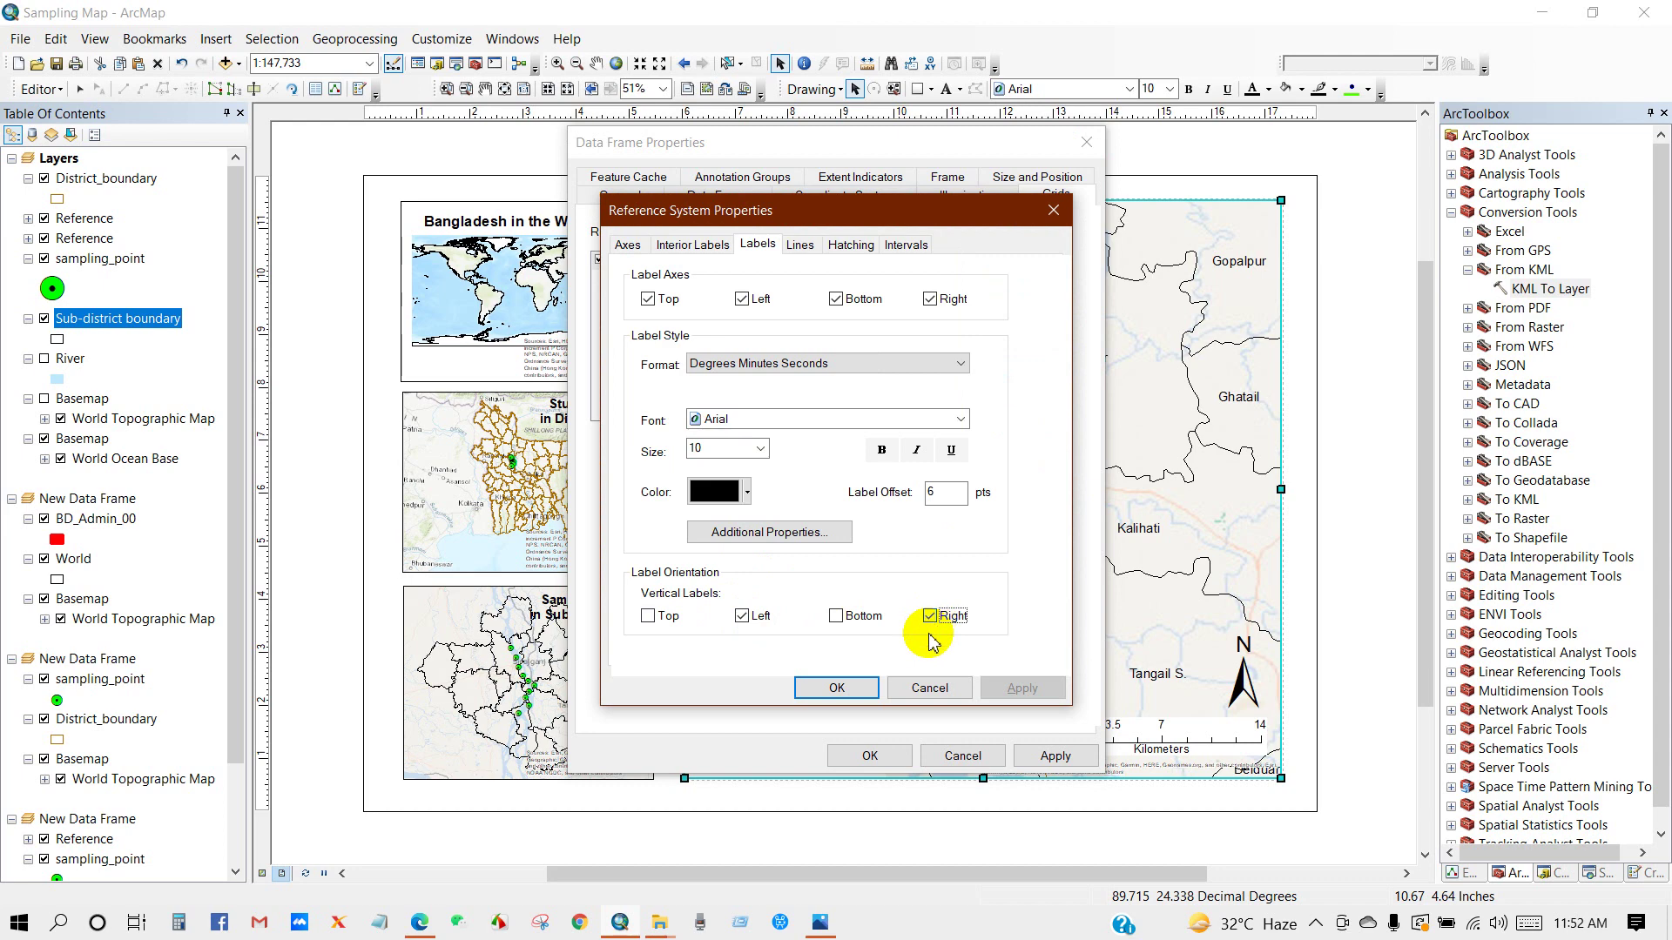
click(902, 248)
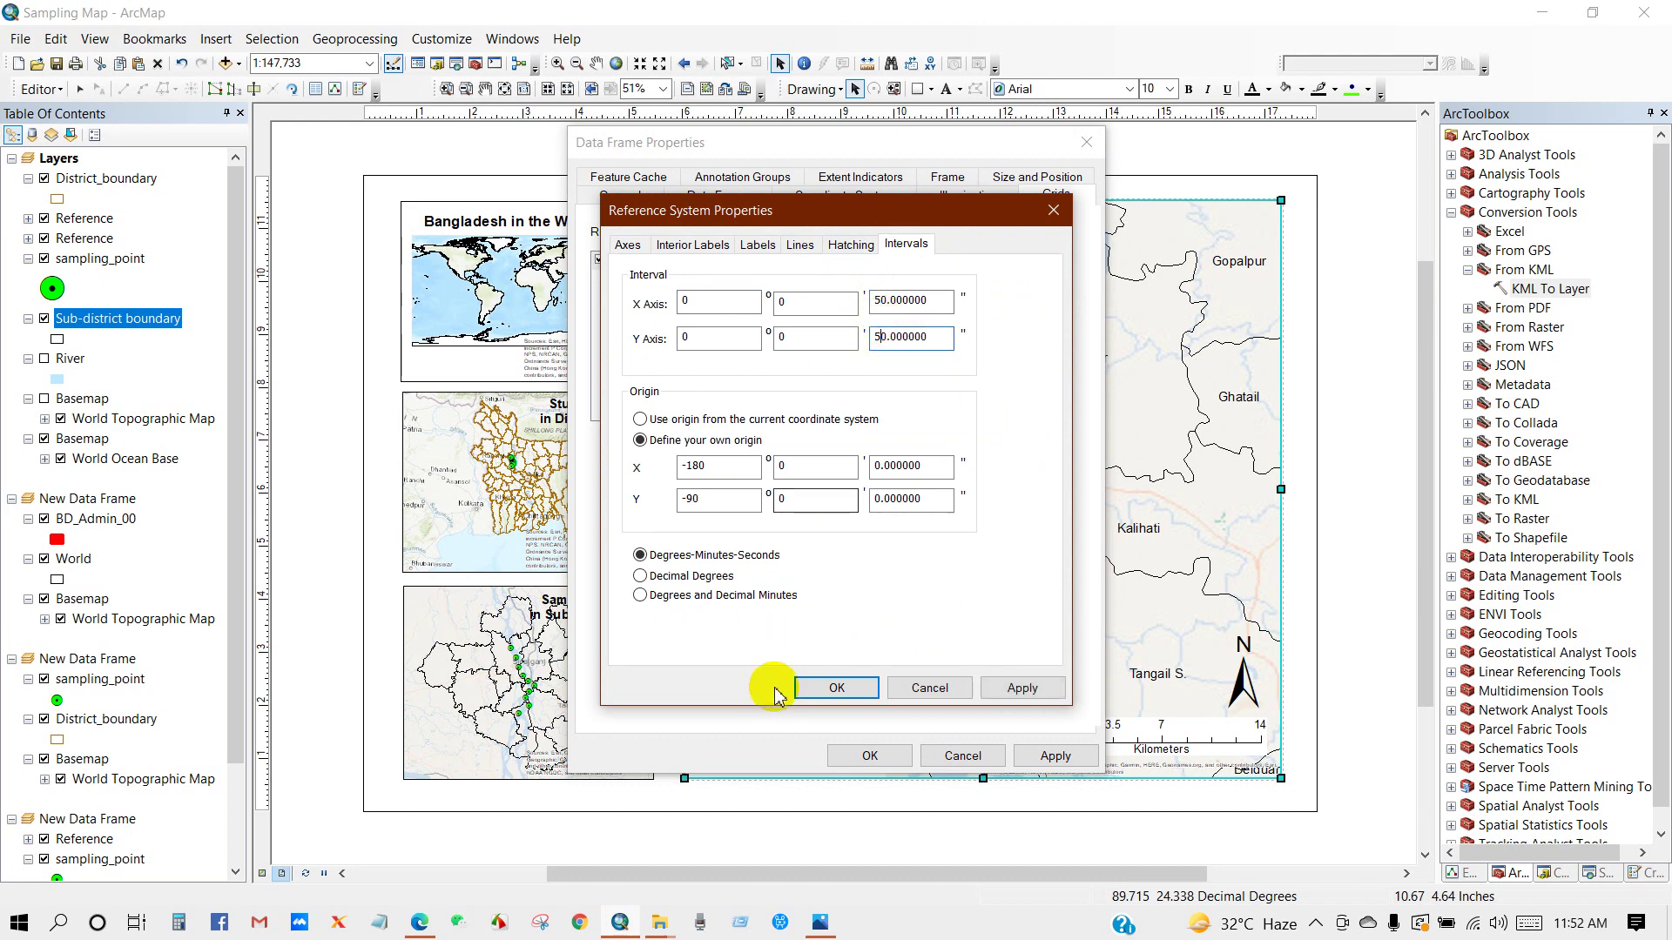
click(814, 687)
click(867, 756)
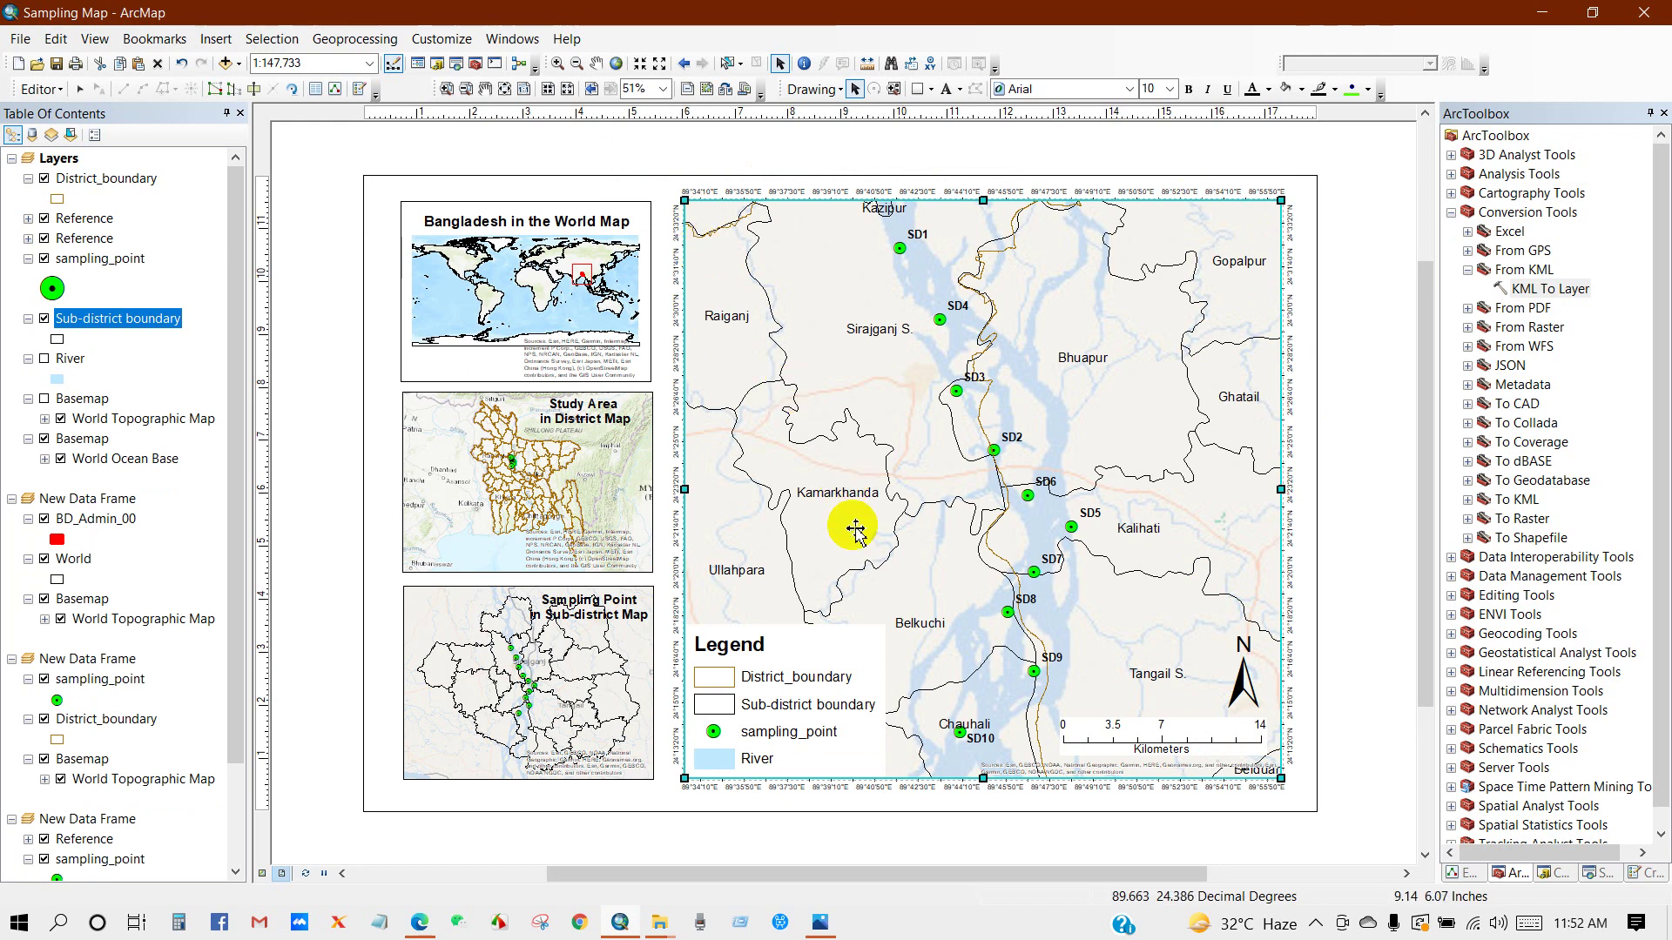
Reopen the main map's graticule properties and set the label size to 13
right_click(900, 562)
click(971, 547)
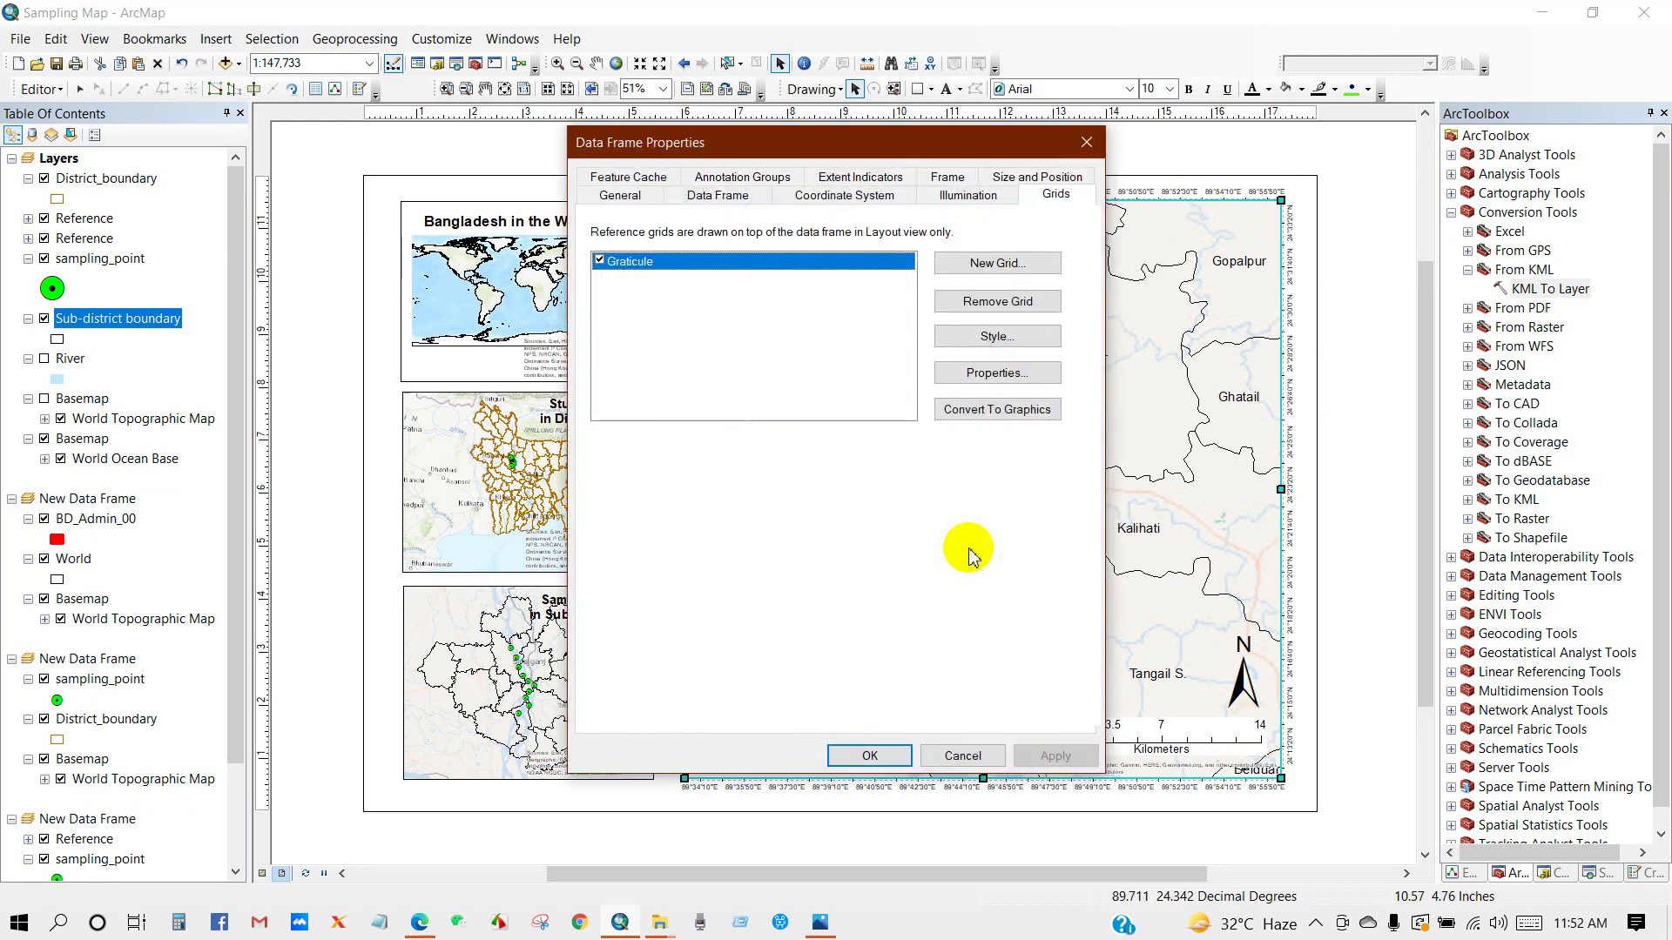
click(985, 373)
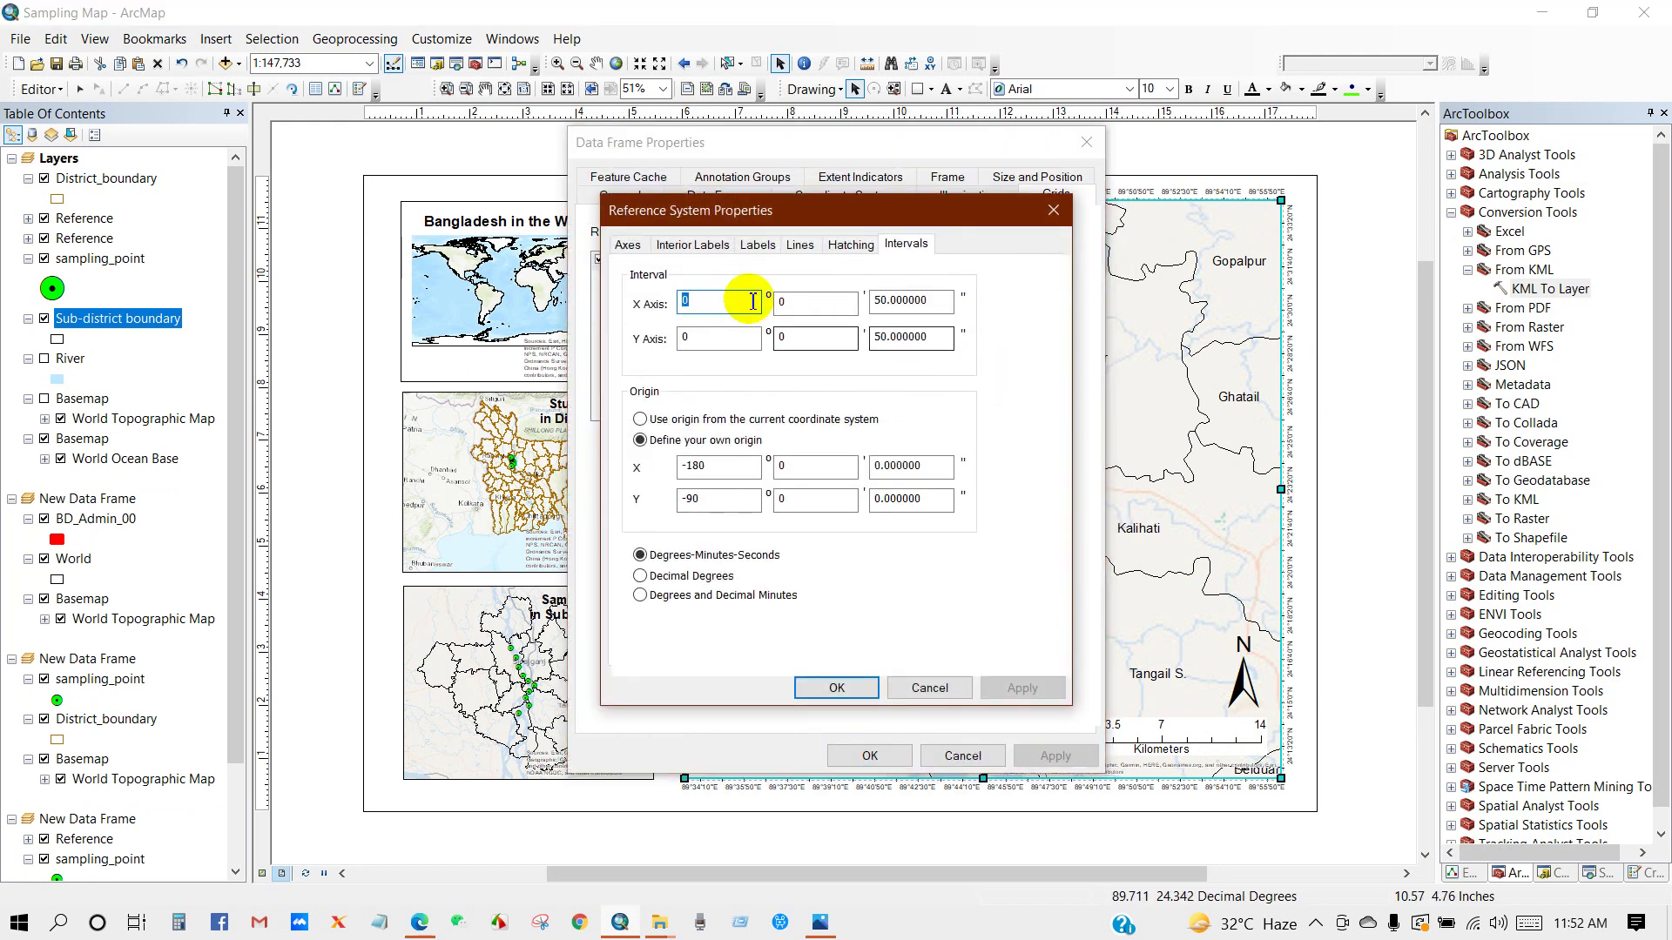
click(672, 247)
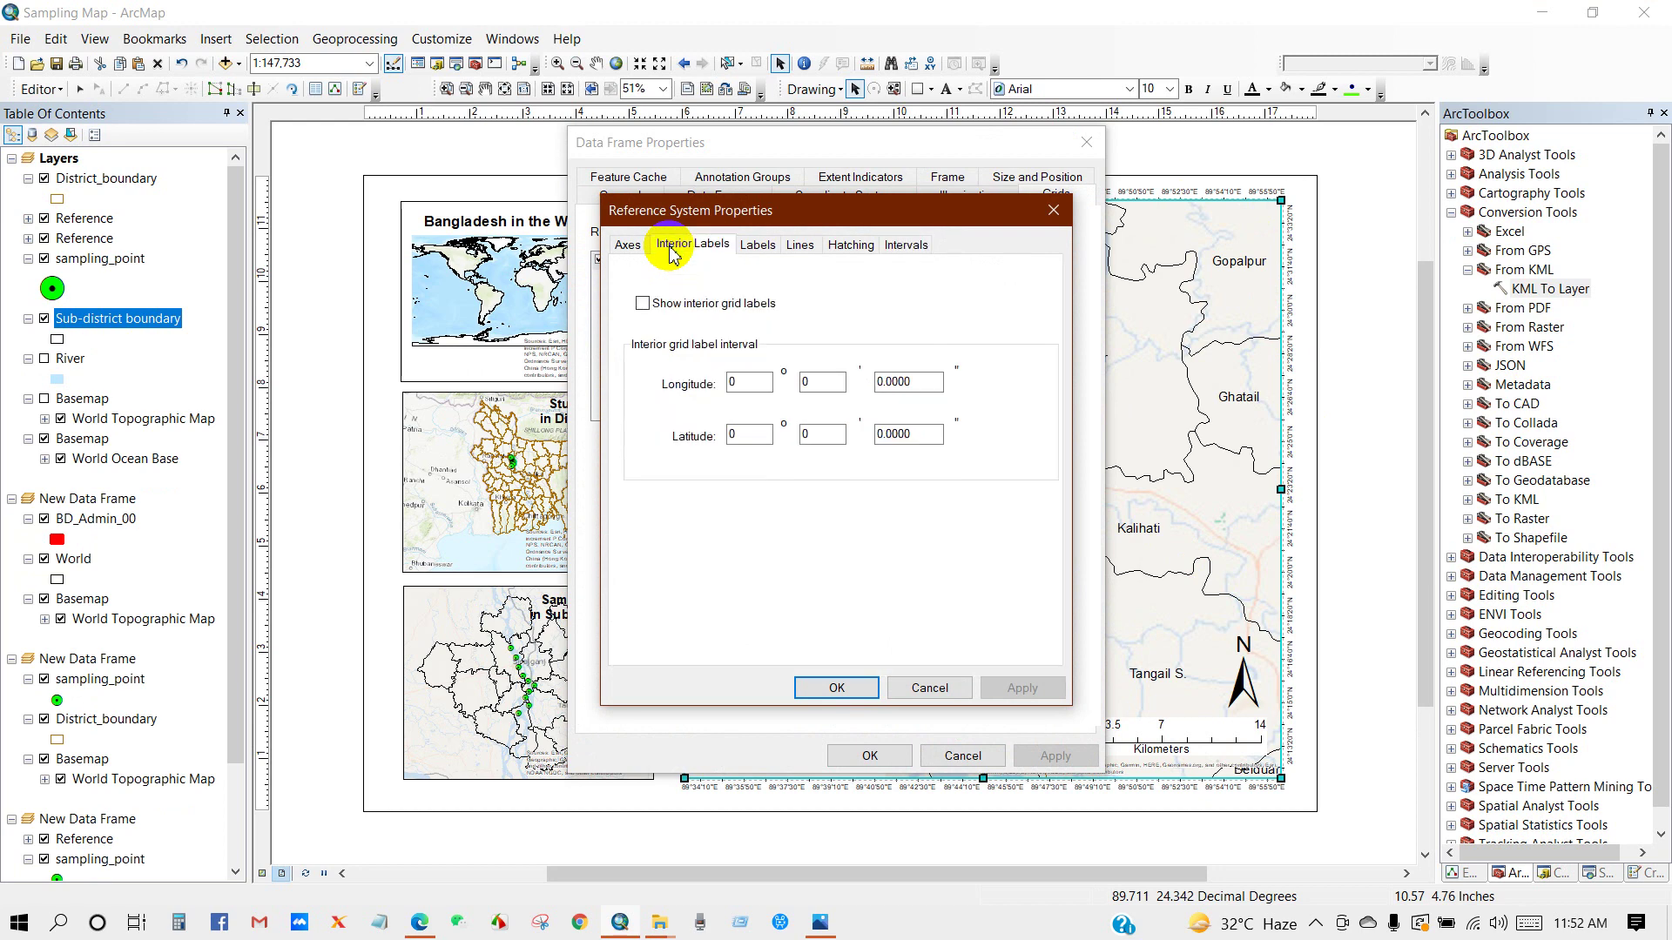
click(627, 245)
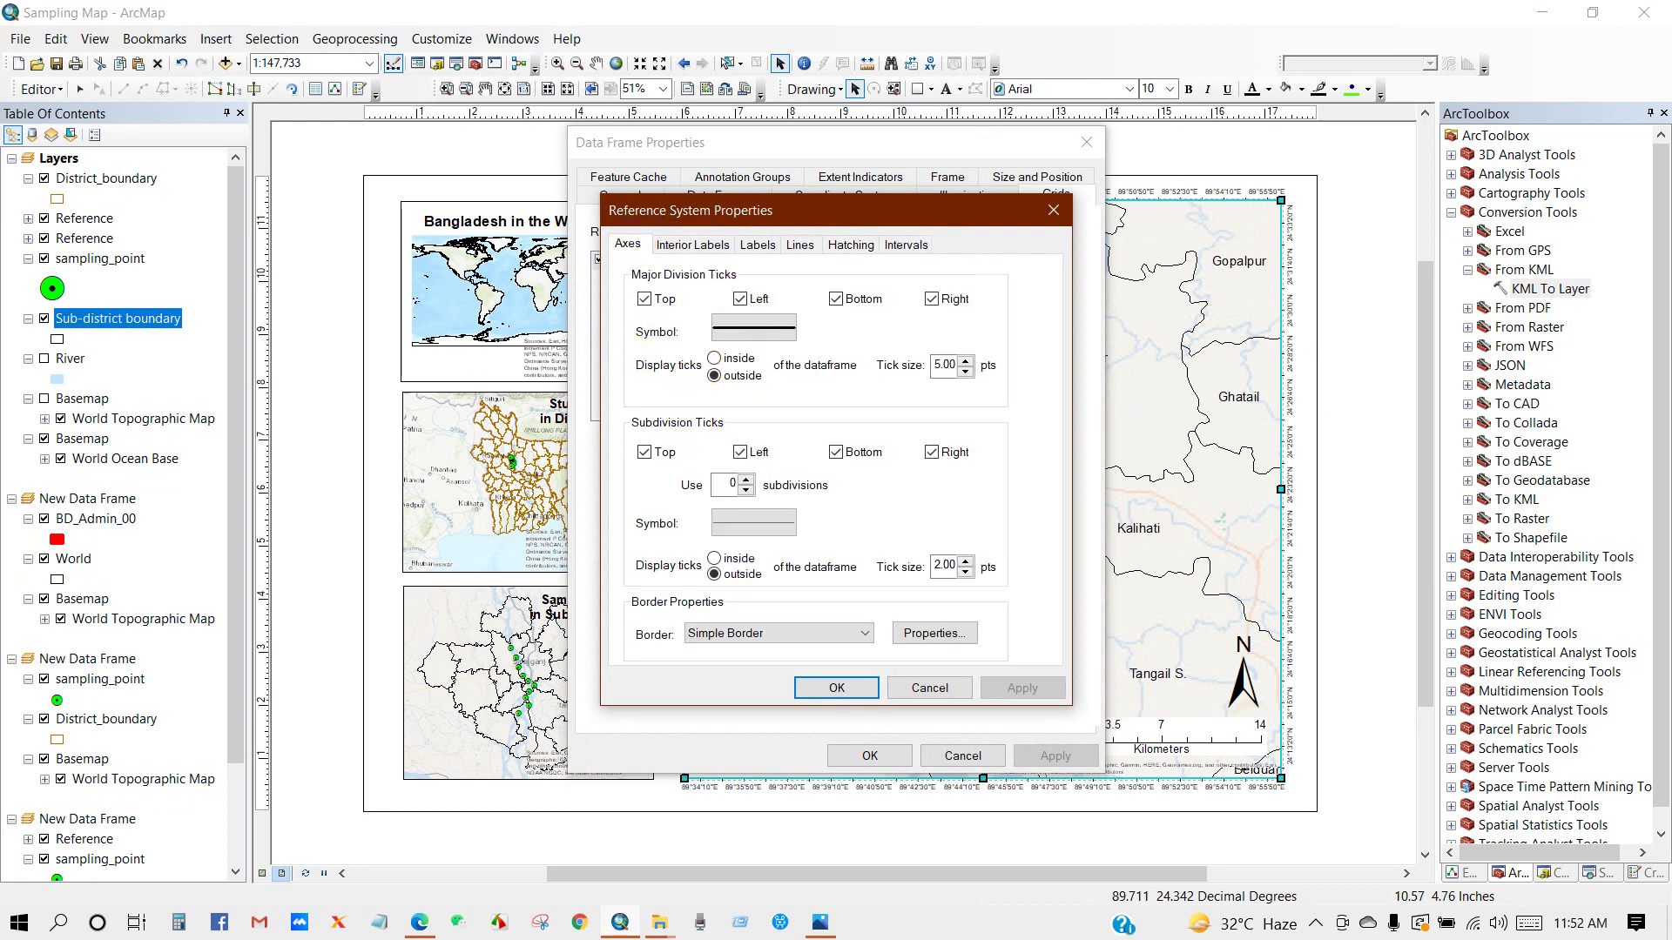
click(693, 244)
click(757, 244)
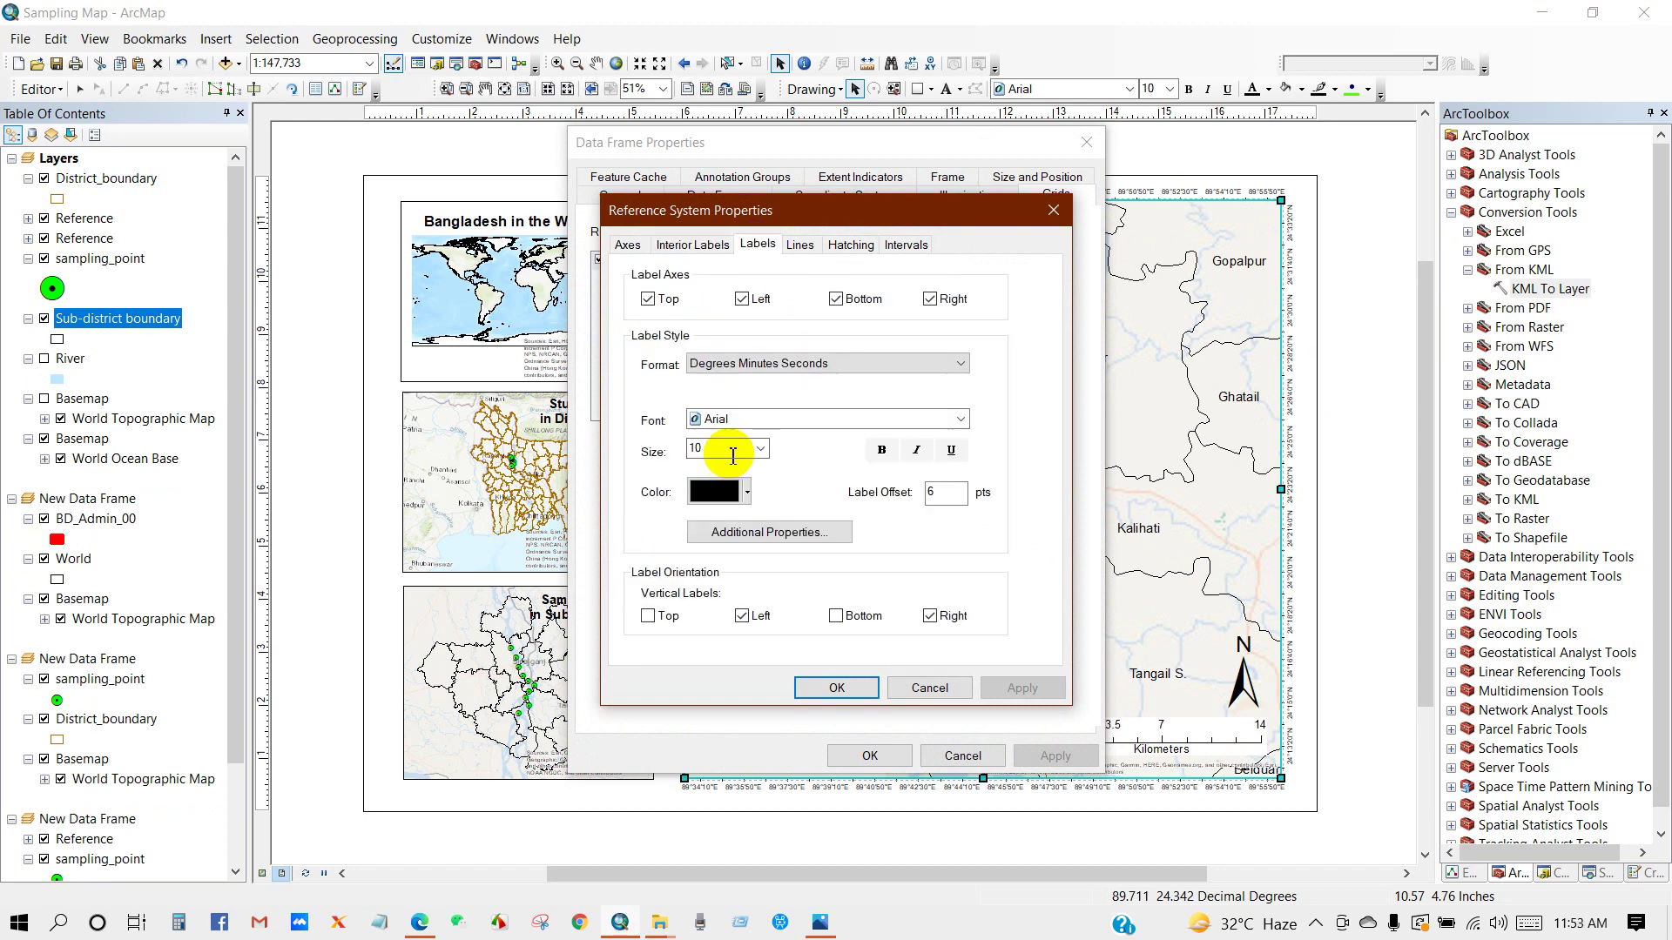
double_click(698, 449)
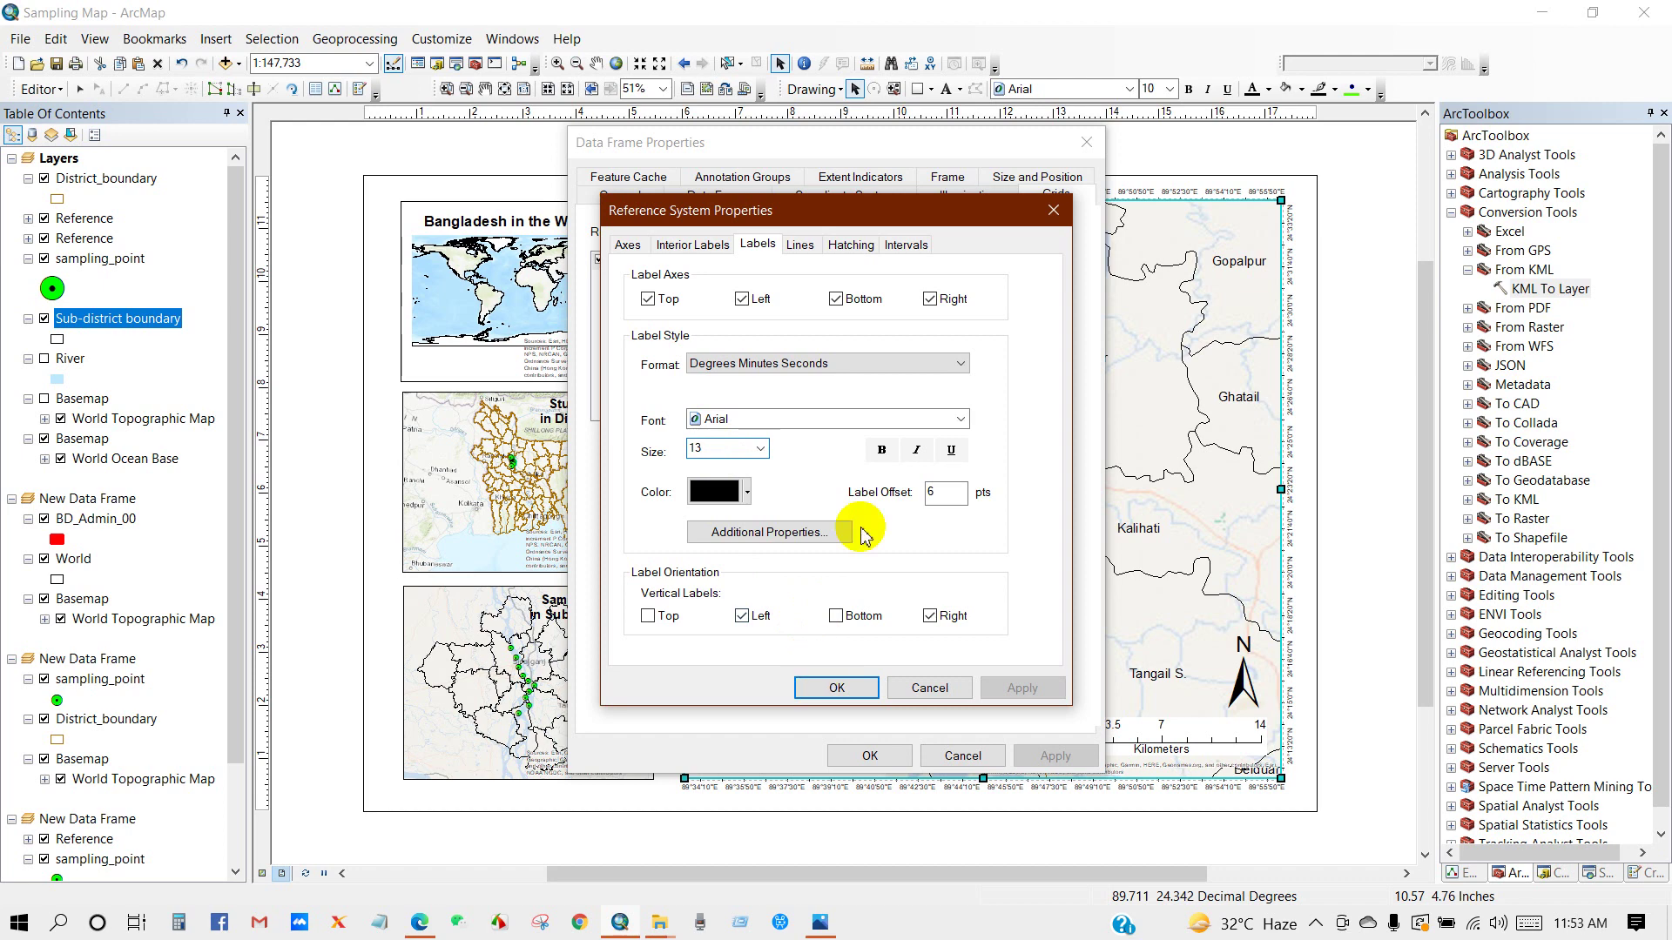
Set graticule intervals to 0°1'50" for X and Y and apply to the map
click(908, 246)
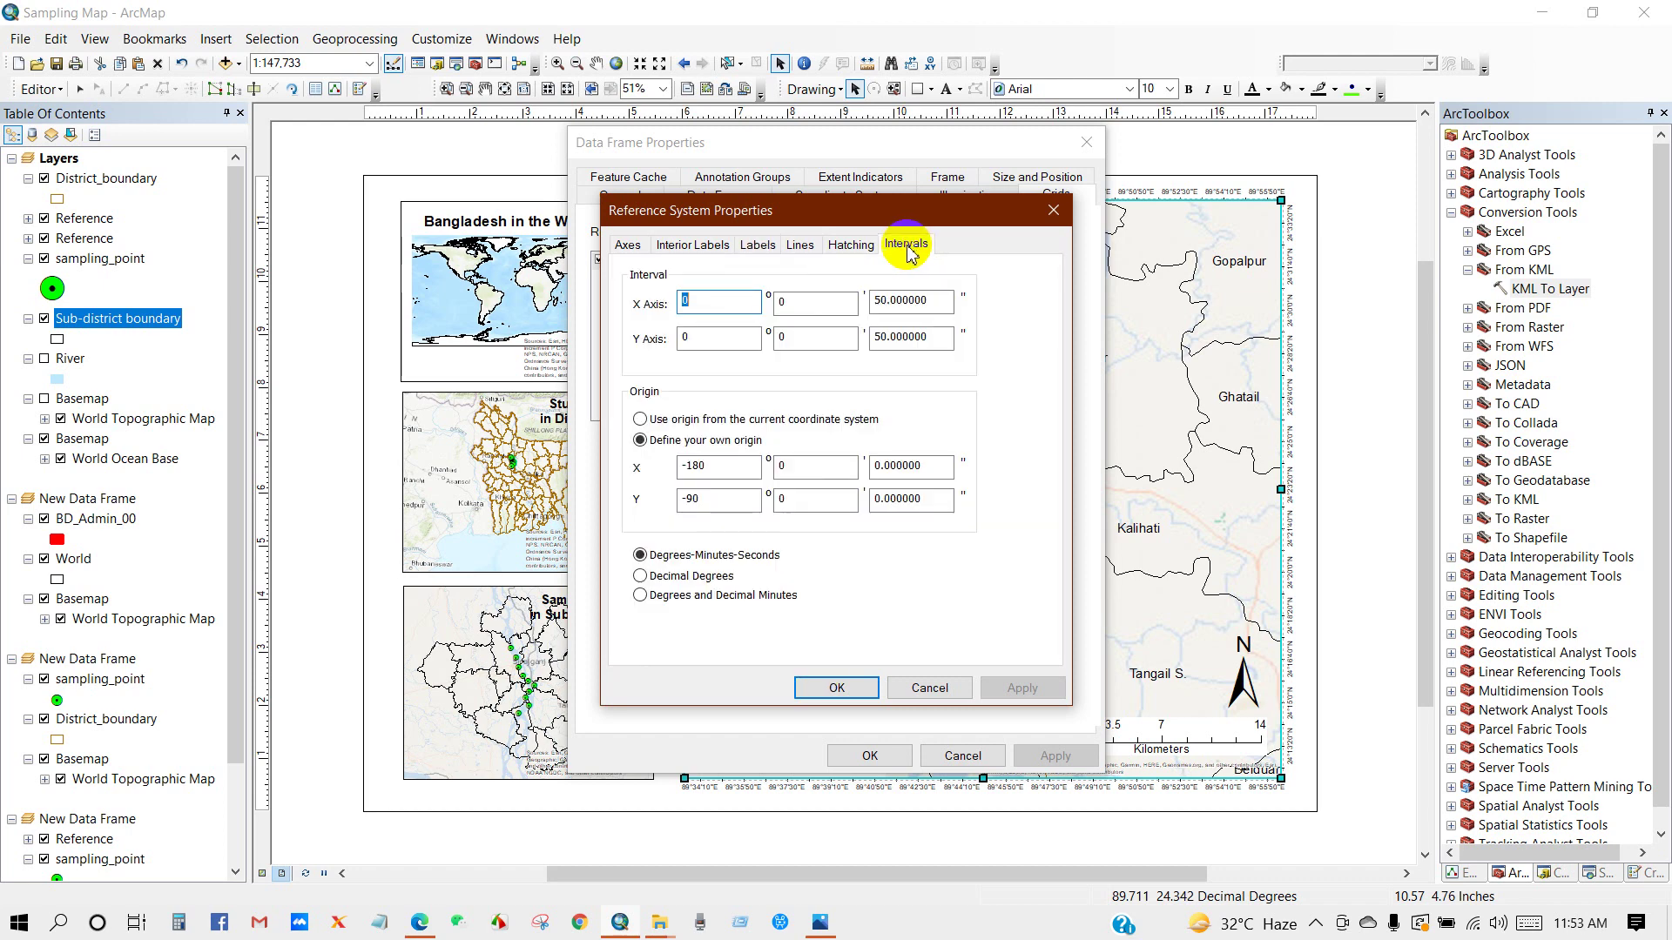
click(836, 687)
click(870, 756)
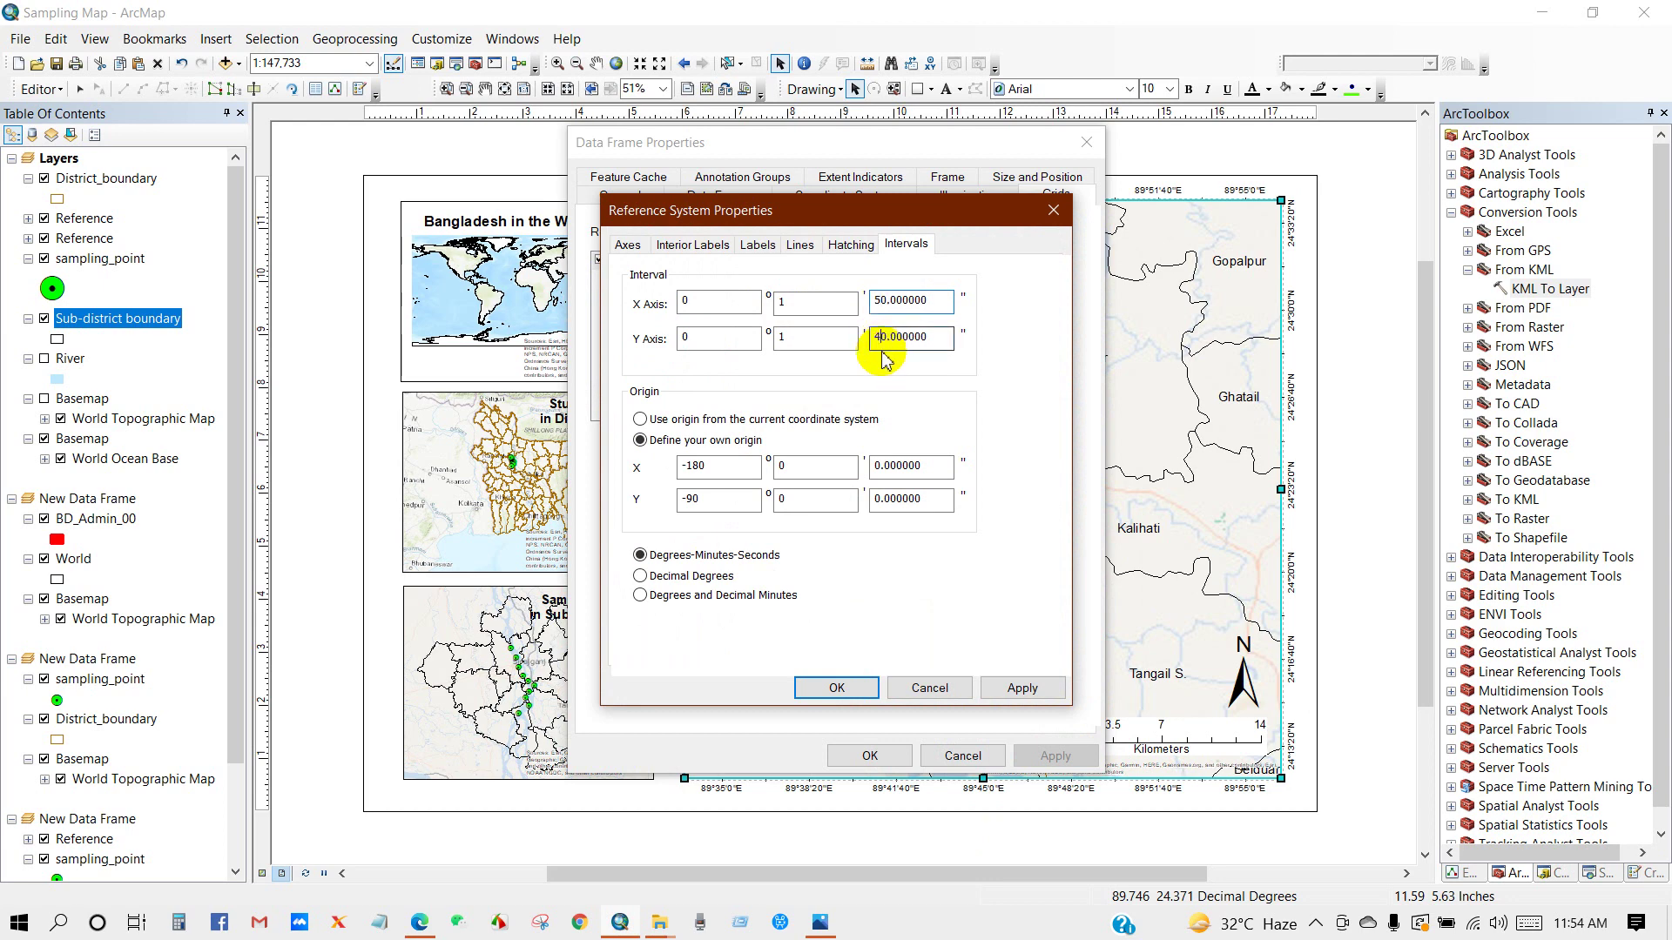
click(834, 687)
click(870, 756)
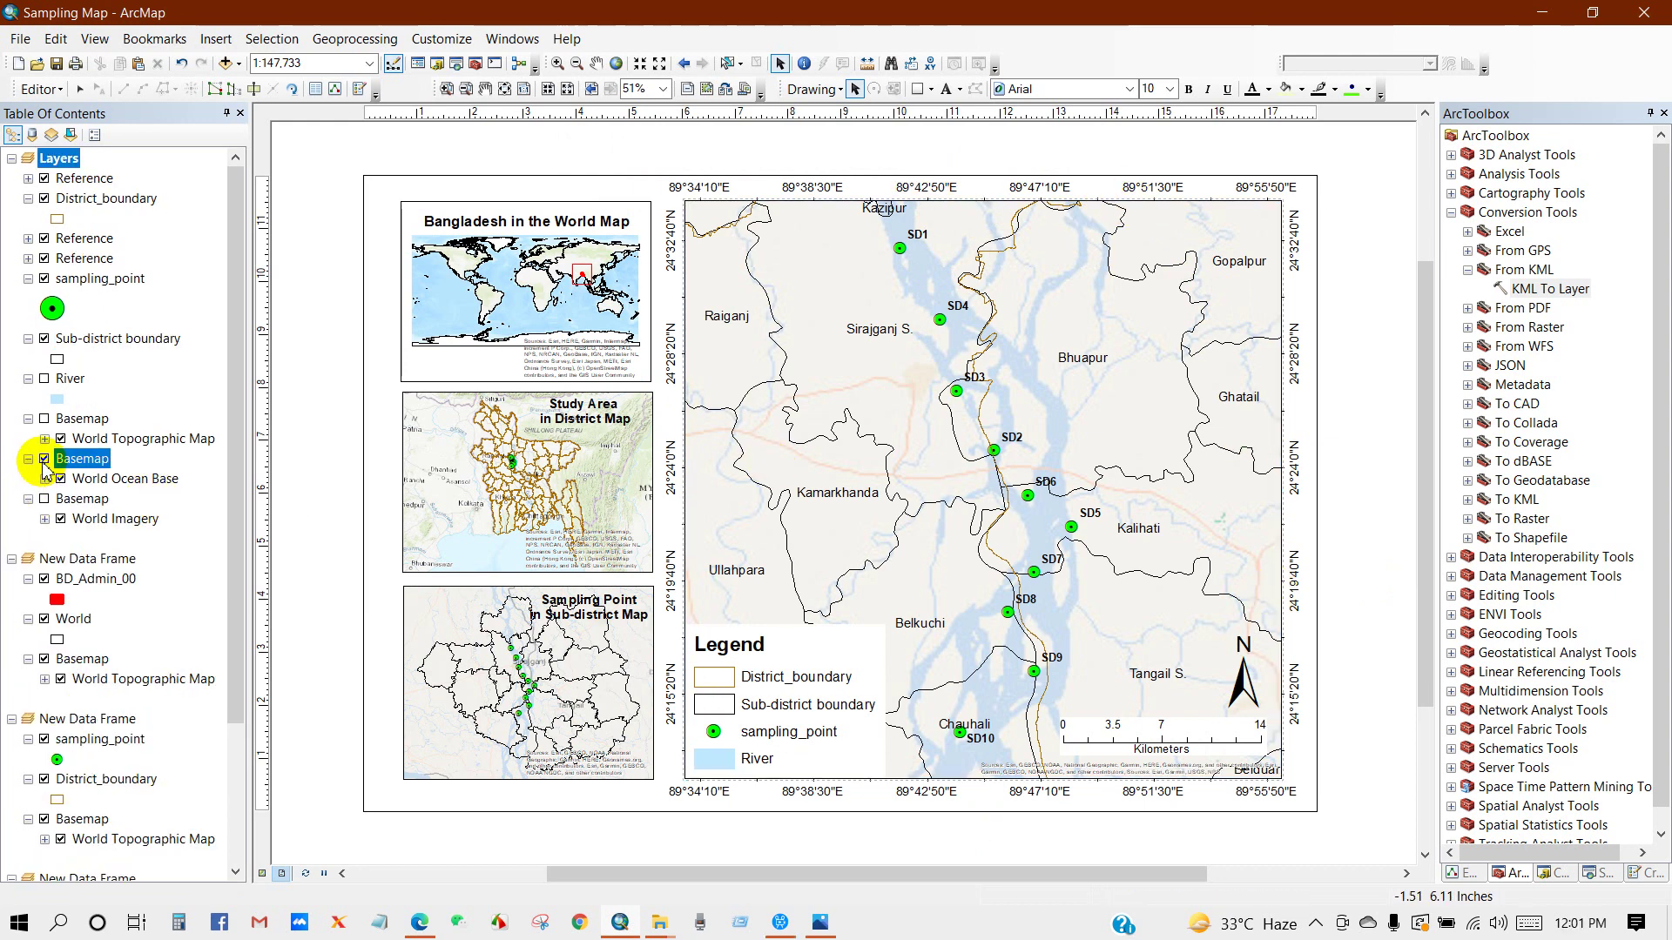
click(44, 461)
click(45, 499)
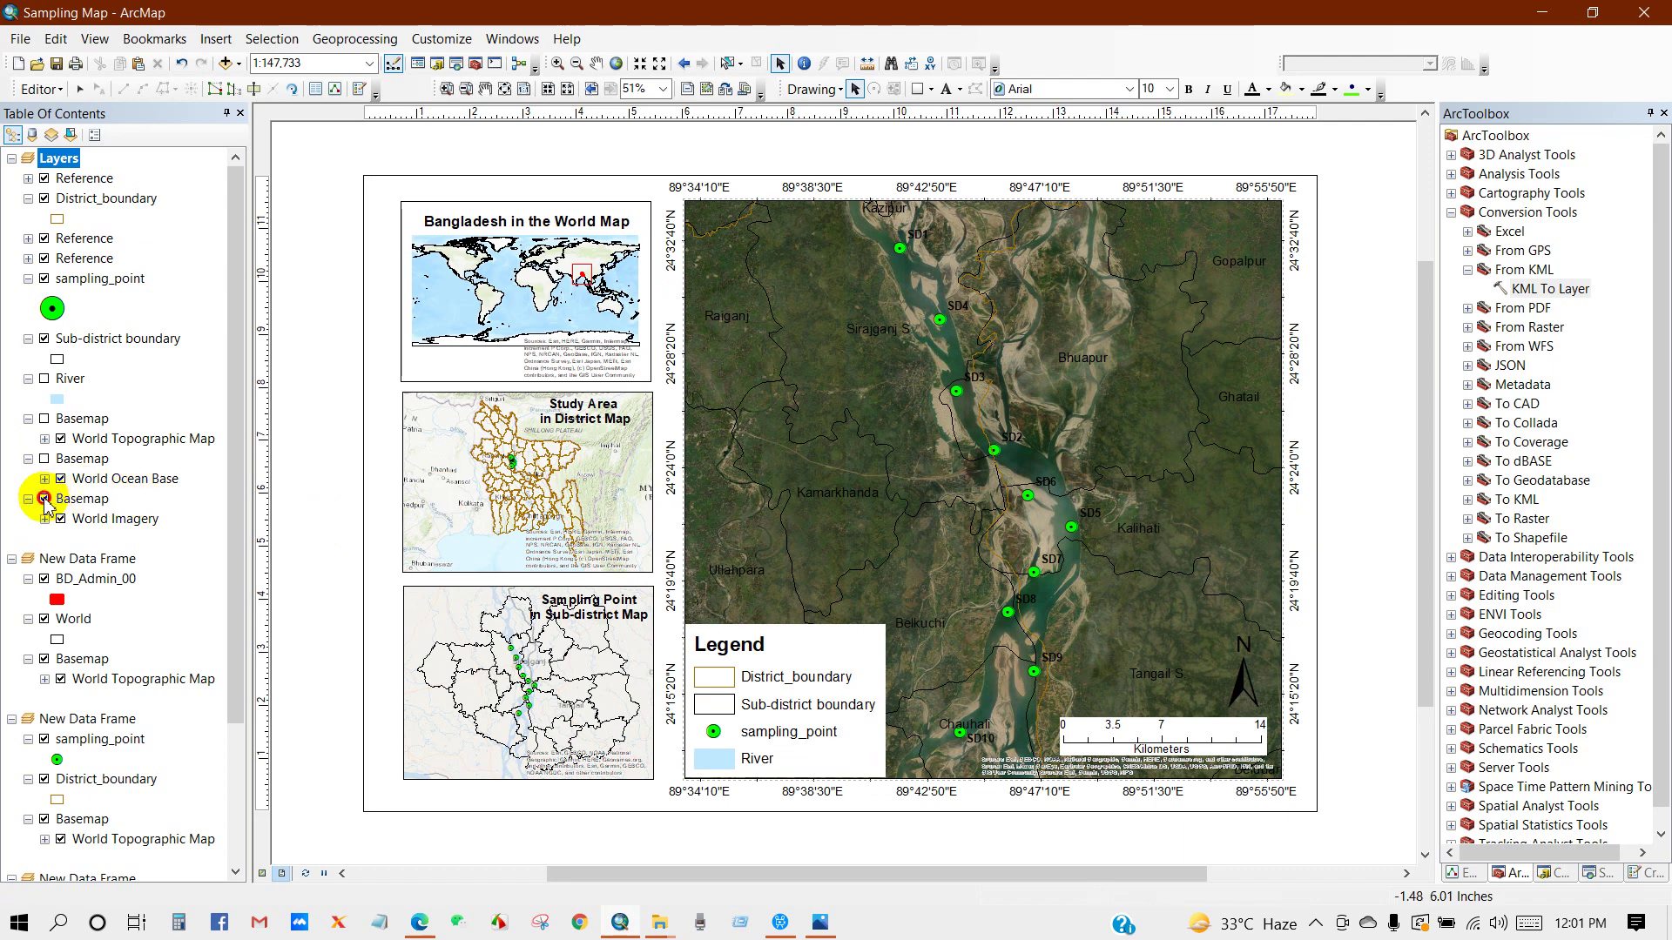
click(44, 499)
click(44, 419)
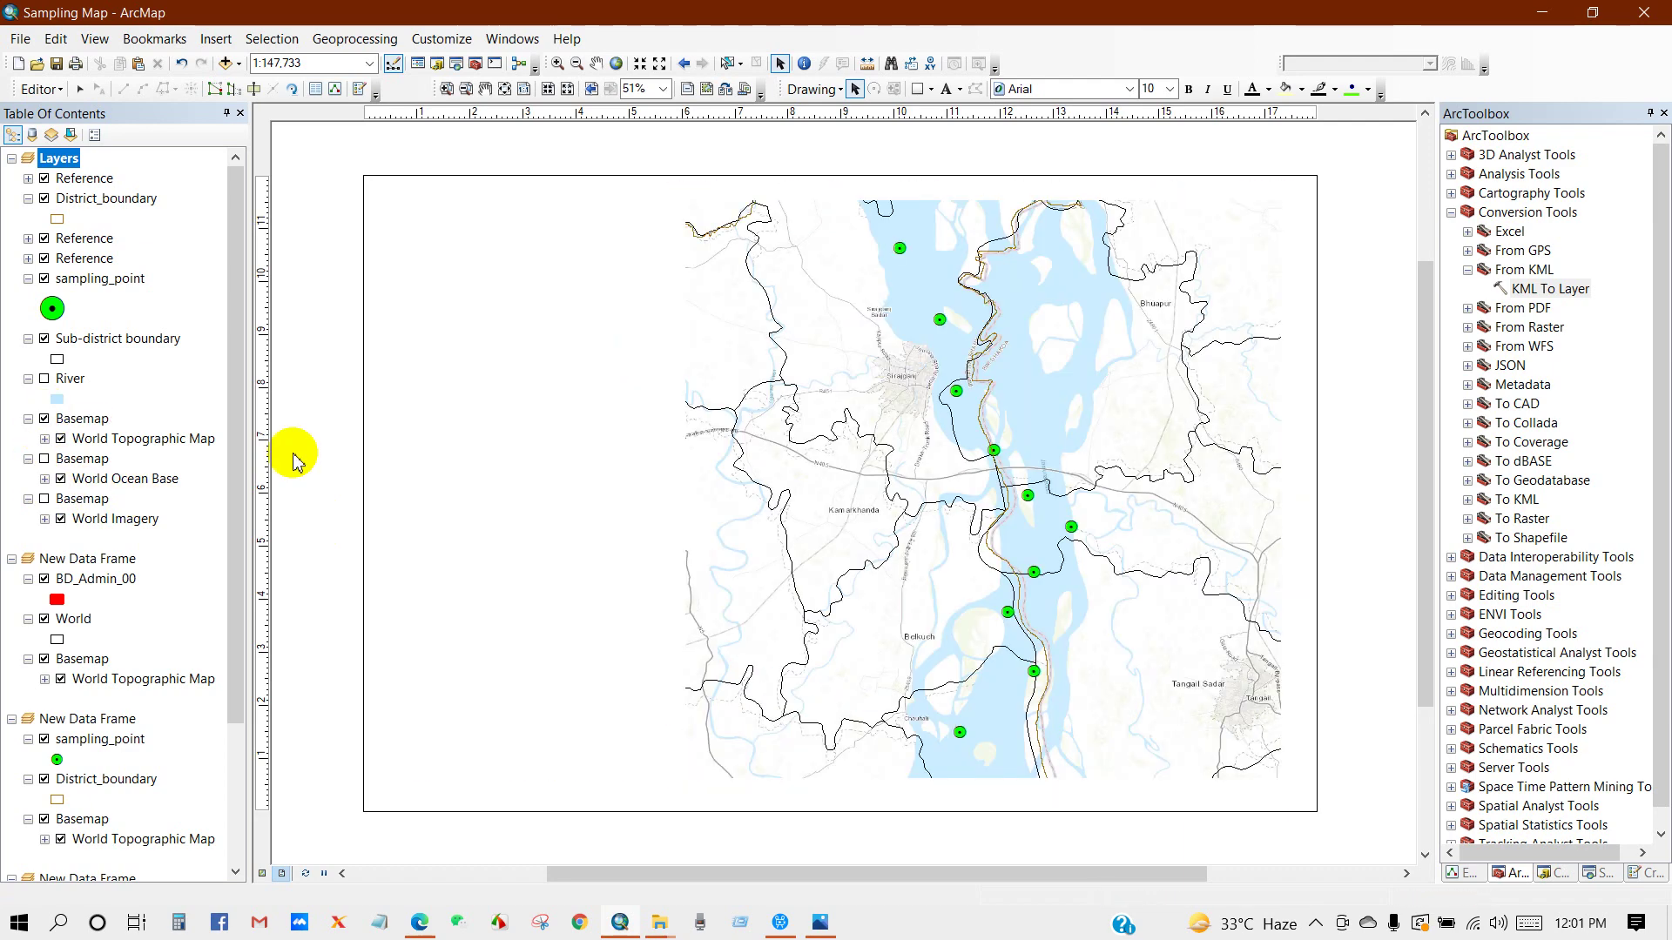
click(44, 419)
click(44, 459)
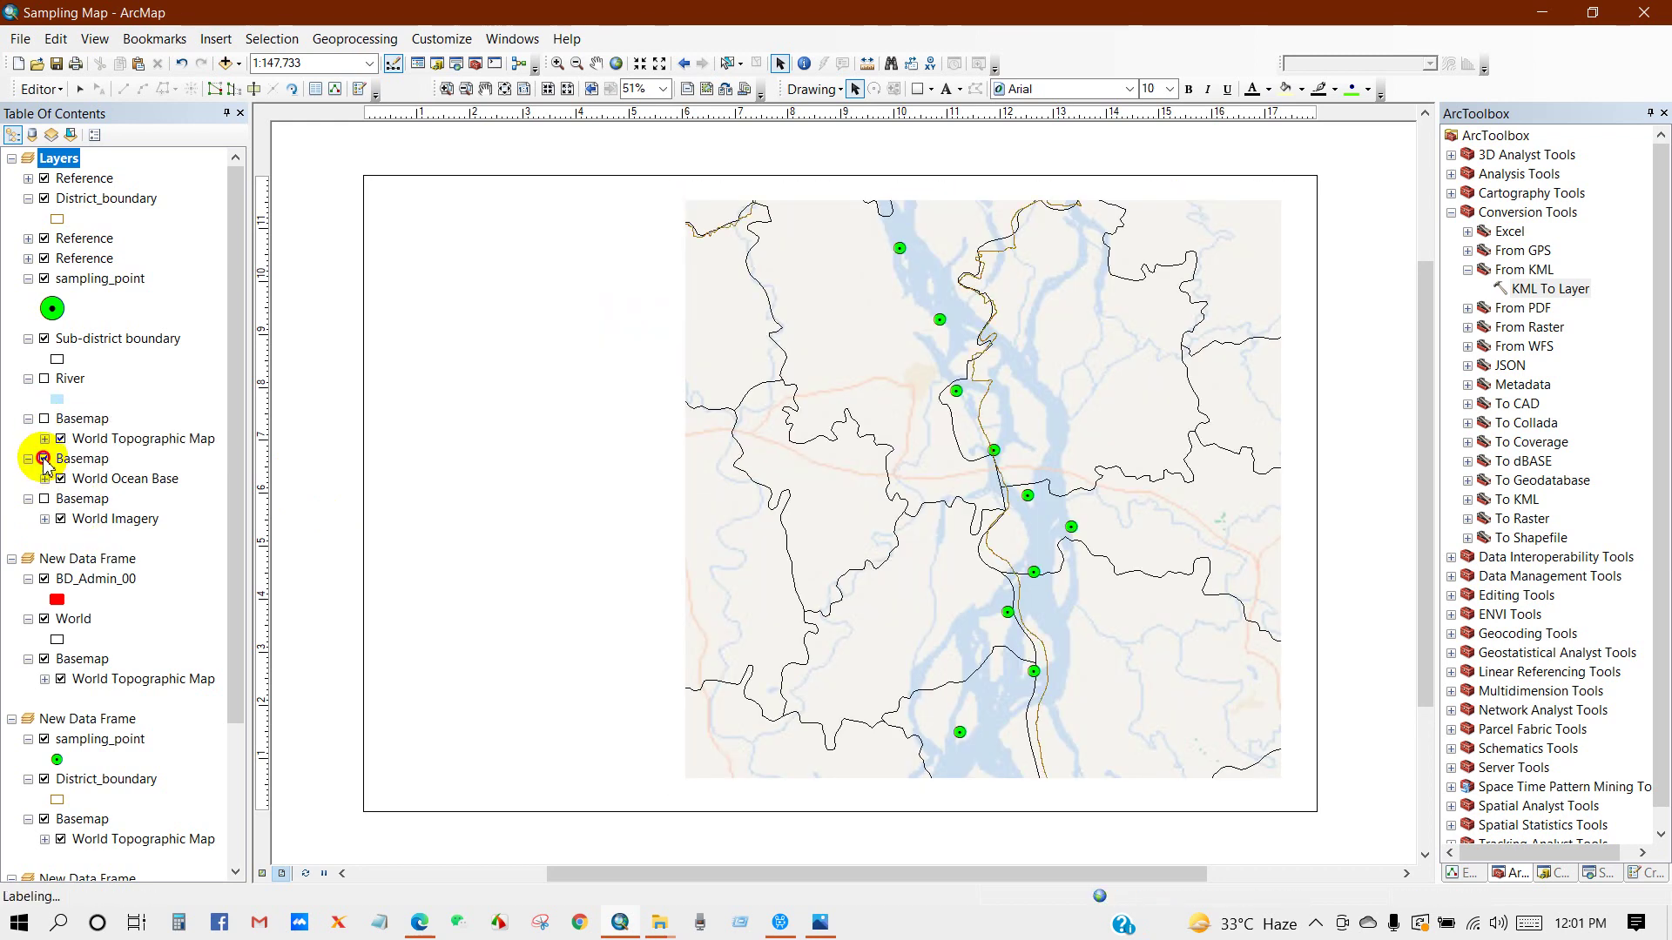
click(45, 459)
click(45, 379)
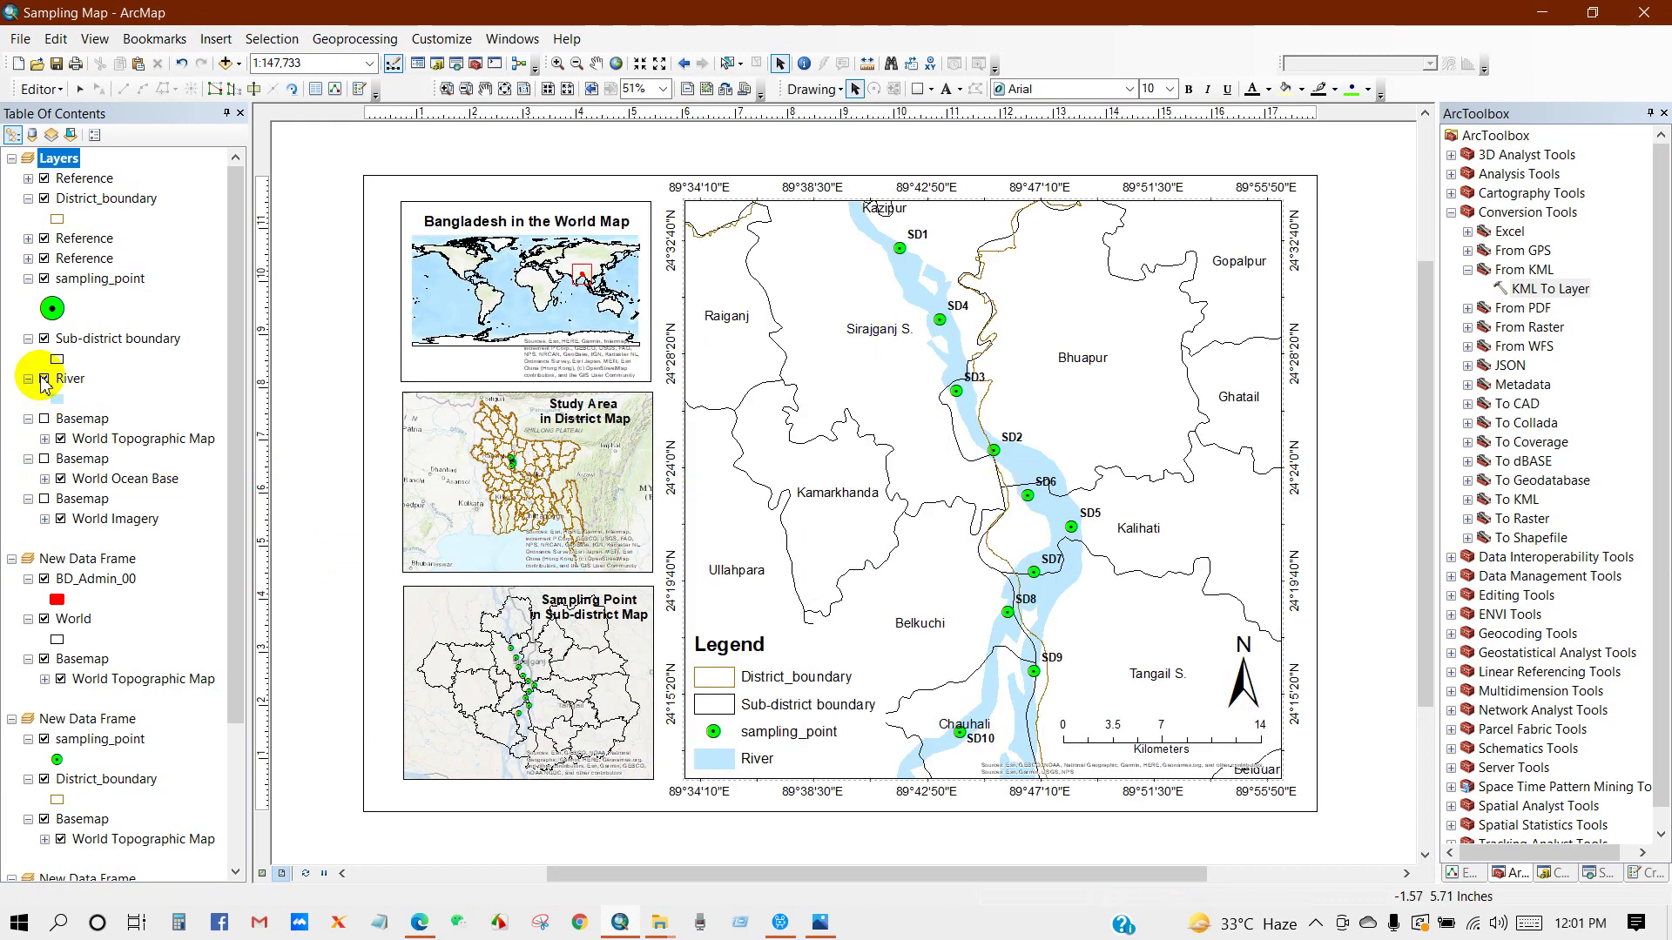
click(41, 380)
click(44, 459)
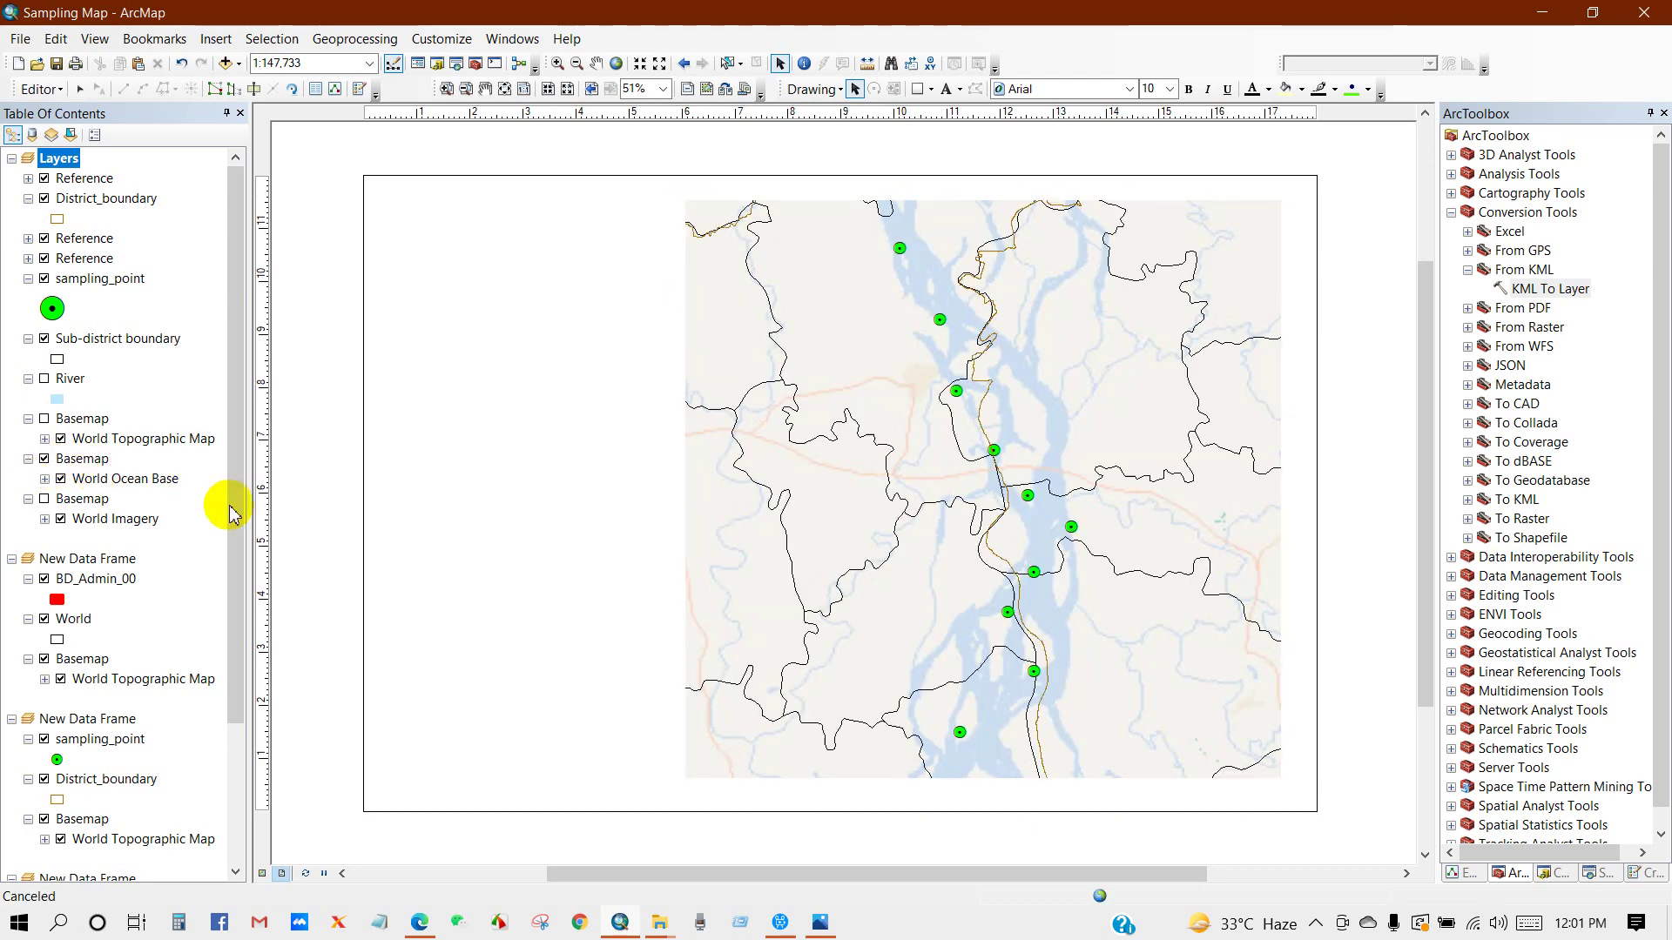